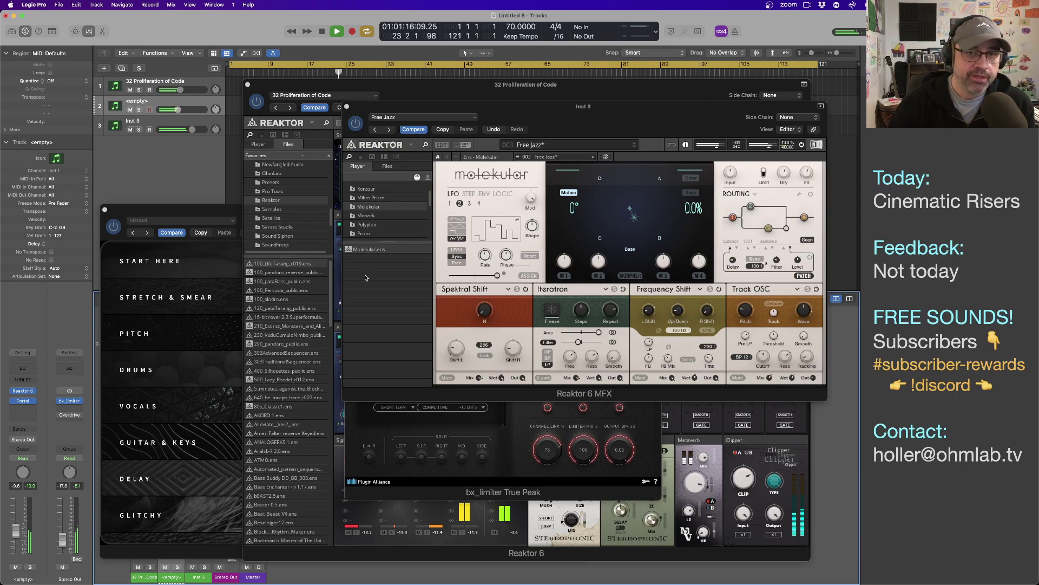
- Close the Reaktor 6 MFX, Reaktor 6 and Portal plug-in windows, and move the bx_limiter True Peak window out of the way
left_click(347, 108)
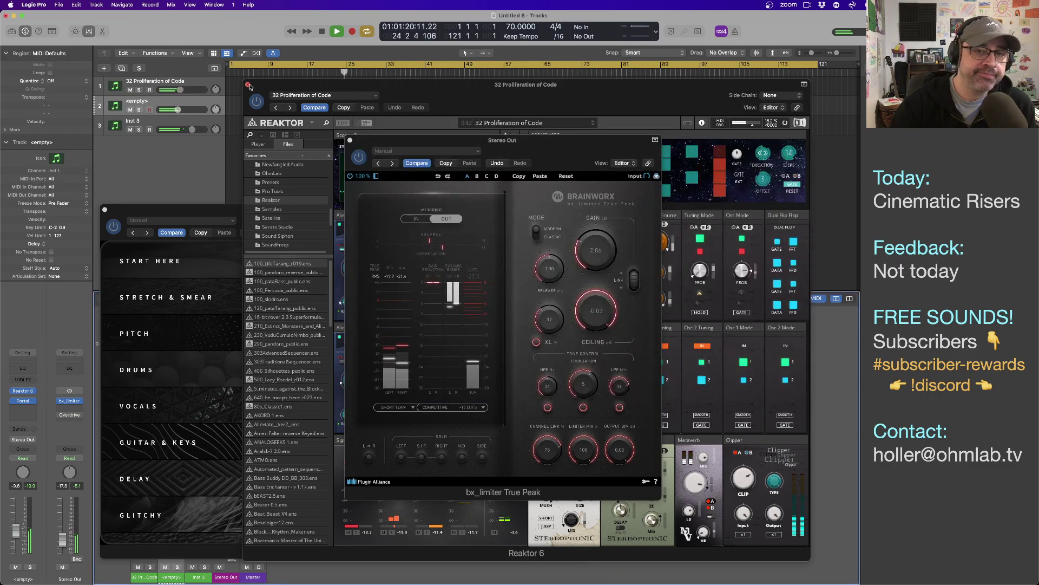
left_click(249, 86)
left_click(105, 210)
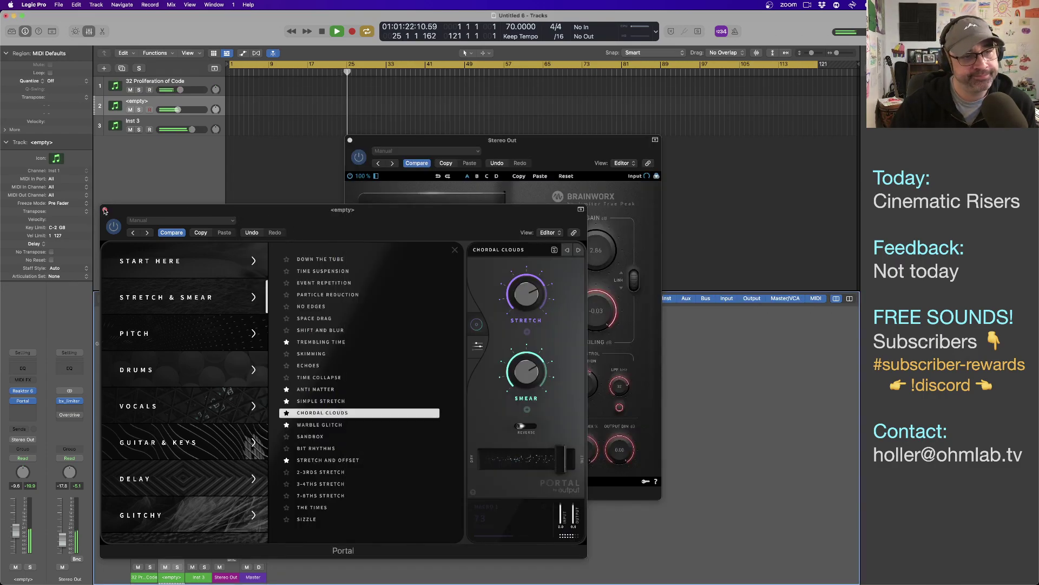
left_click(105, 210)
left_click_drag(539, 152, 711, 144)
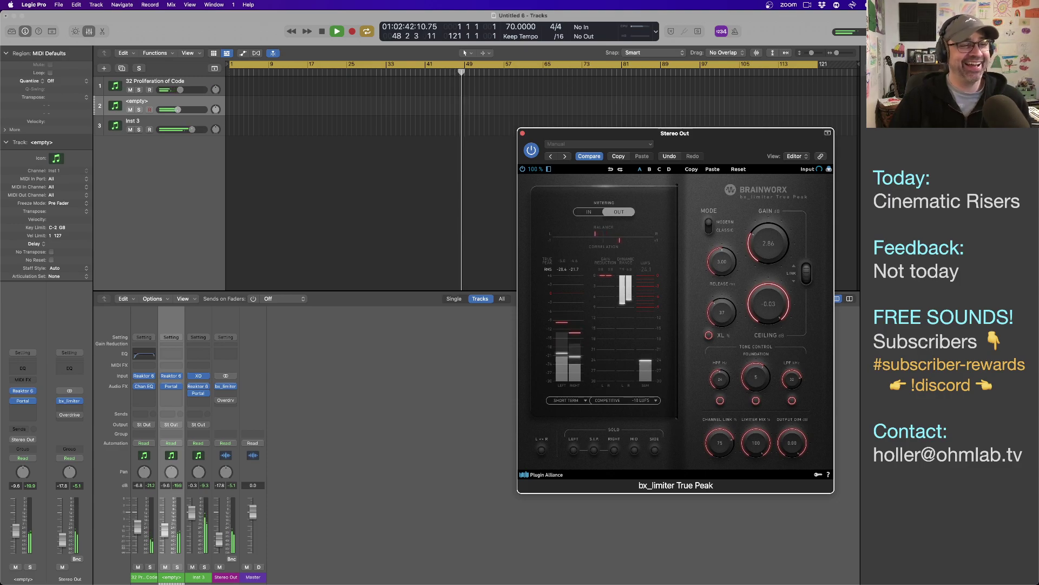
mouse_move(707, 146)
left_mouse_down()
mouse_move(711, 128)
mouse_move(718, 220)
mouse_move(707, 153)
left_mouse_up()
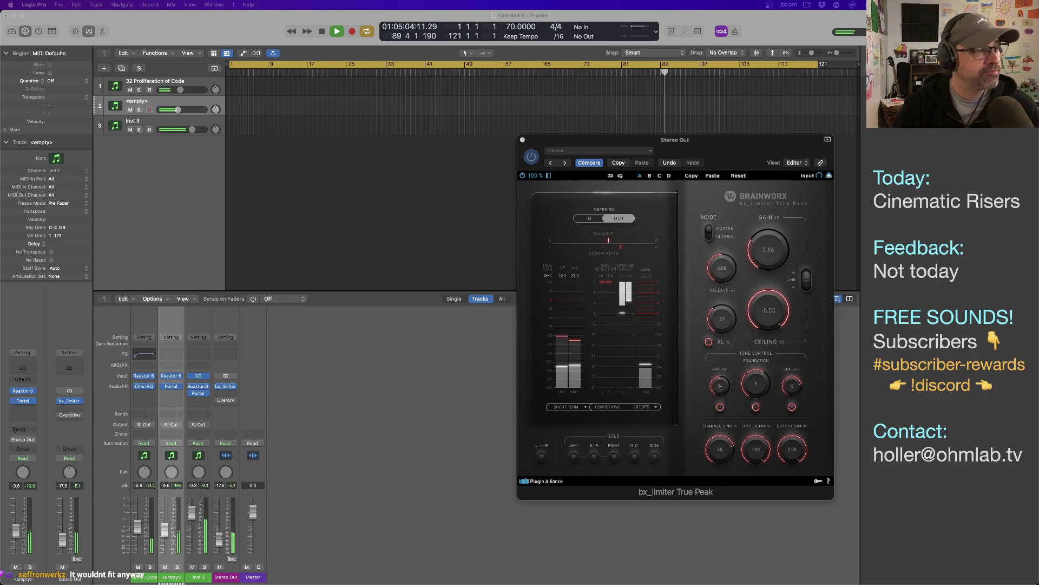
mouse_move(741, 154)
left_mouse_down()
mouse_move(781, 156)
mouse_move(727, 146)
left_mouse_up()
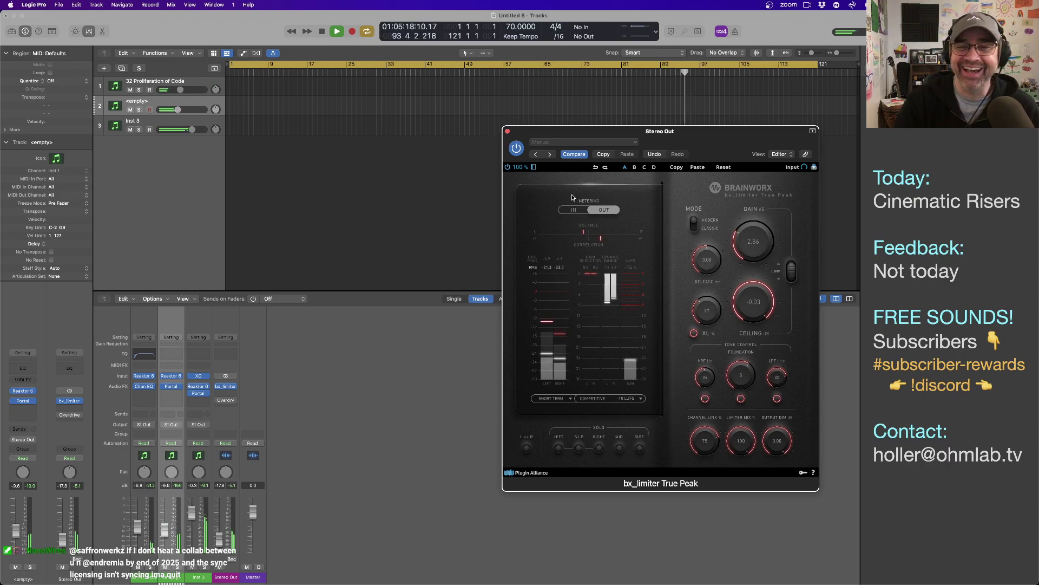
left_click_drag(646, 146, 661, 147)
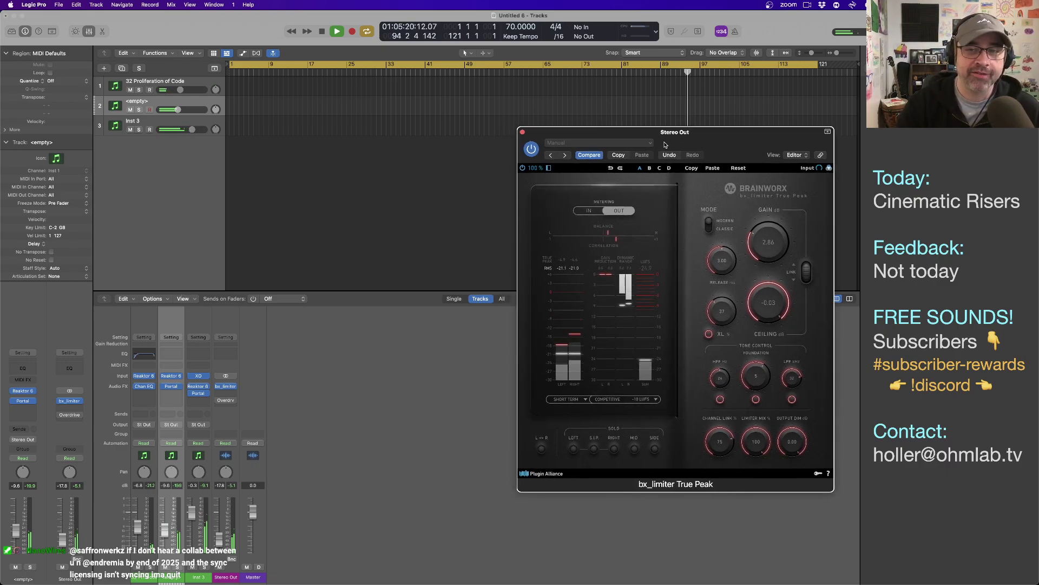
mouse_move(555, 135)
left_mouse_down()
mouse_move(544, 134)
mouse_move(561, 130)
left_mouse_up()
left_click_drag(686, 139, 679, 147)
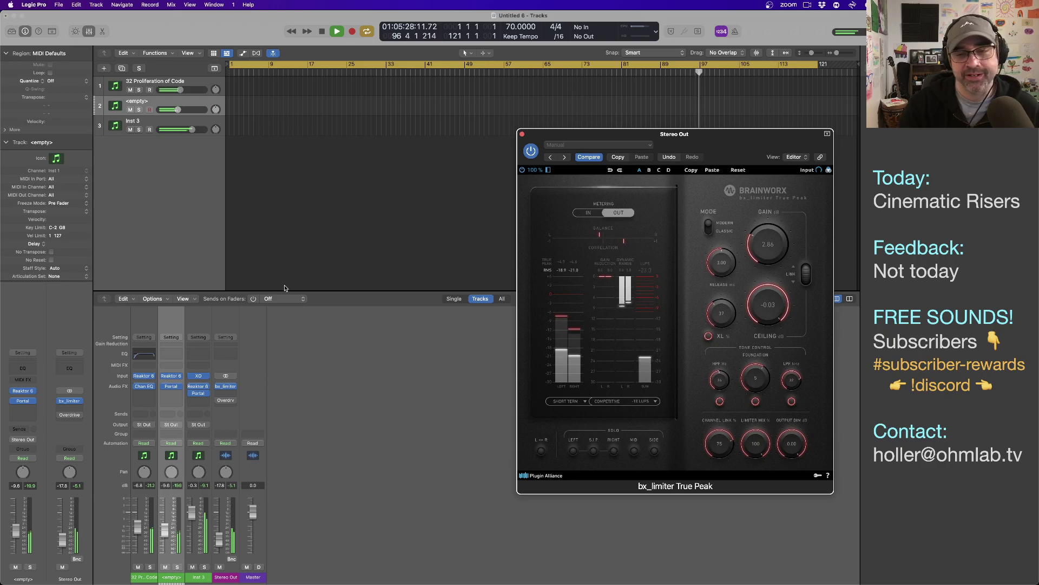
left_click_drag(682, 147, 675, 144)
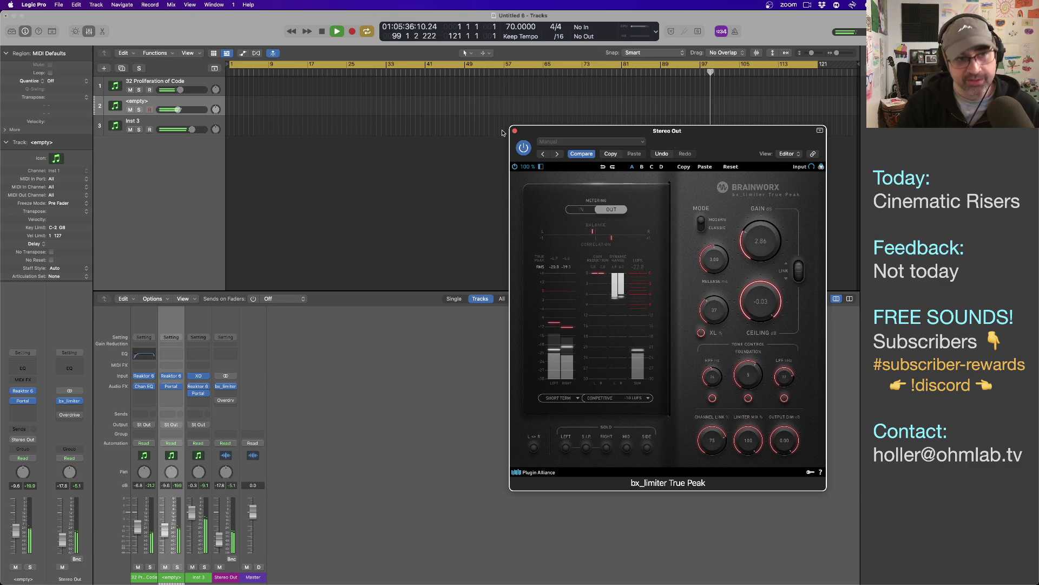
- Add a new software instrument track below Inst 3 and load the Xfer Records Serum synth on it
double_click(188, 152)
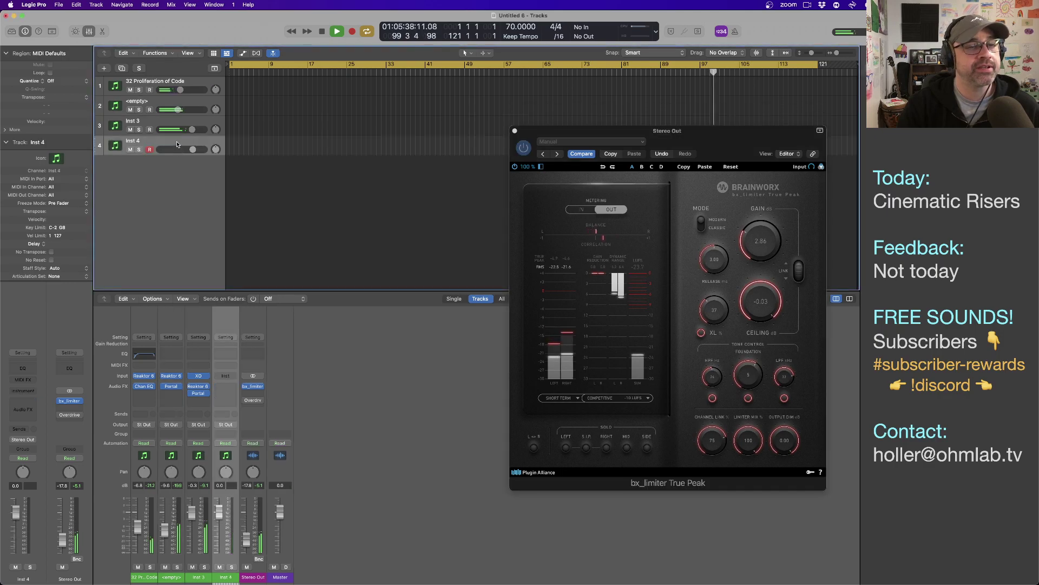
left_click(23, 390)
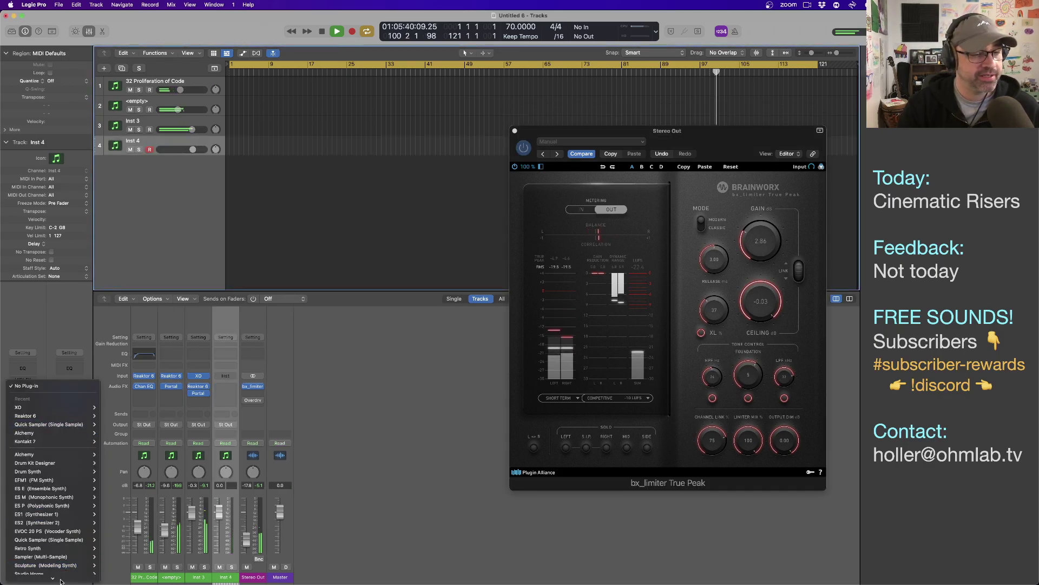
mouse_move(60, 580)
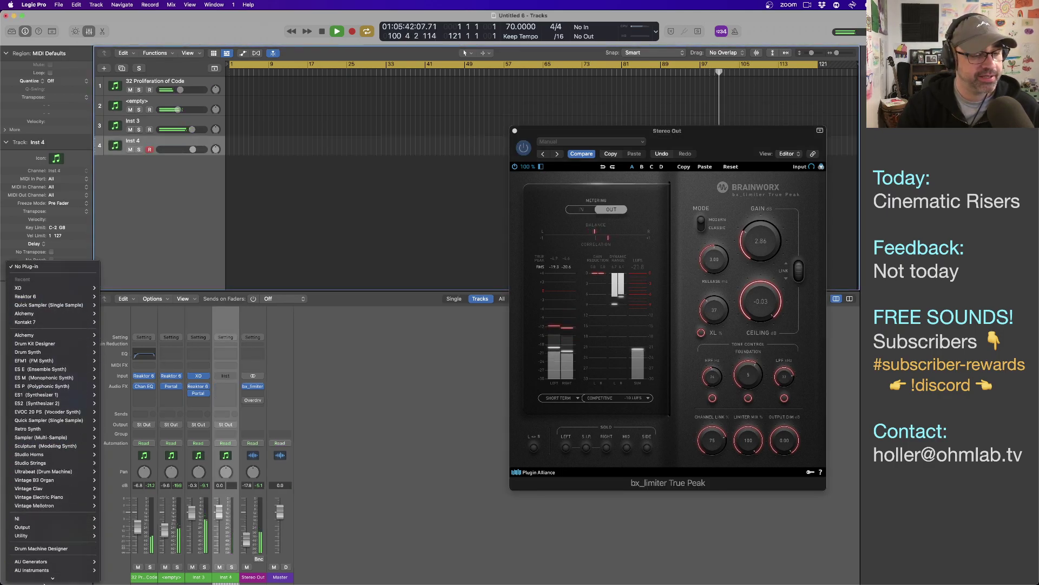
mouse_move(65, 560)
mouse_move(127, 569)
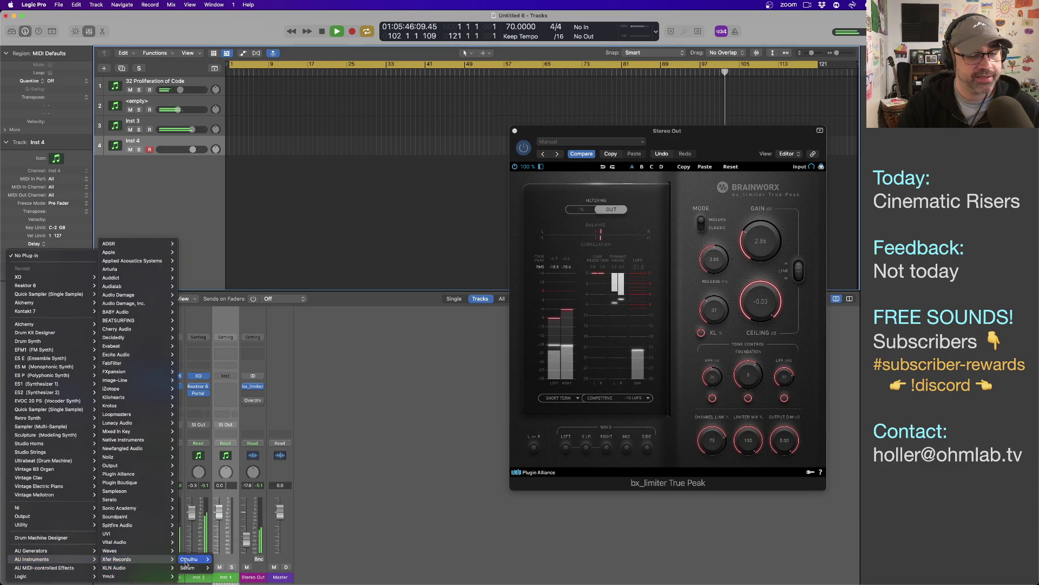
key("Escape")
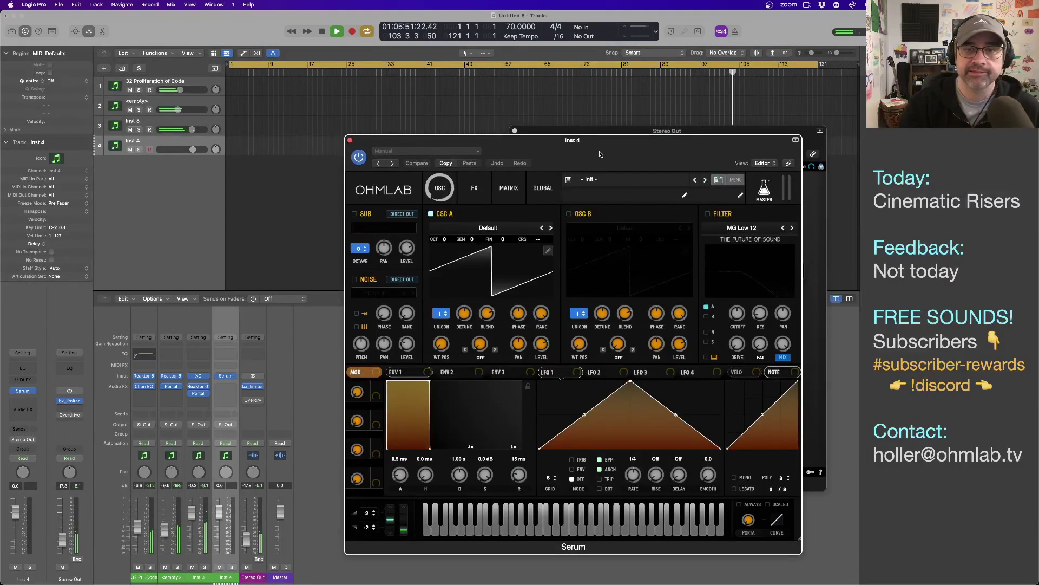
left_click_drag(601, 152, 563, 141)
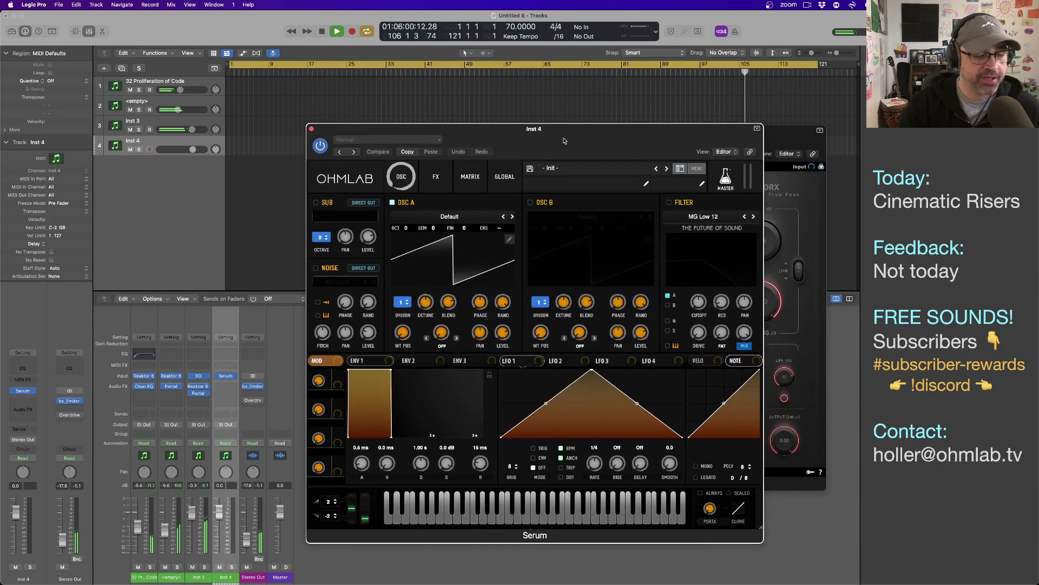
- Lower the Stereo Out fader to about -20.5 dB and stop playback
left_click_drag(63, 539, 65, 544)
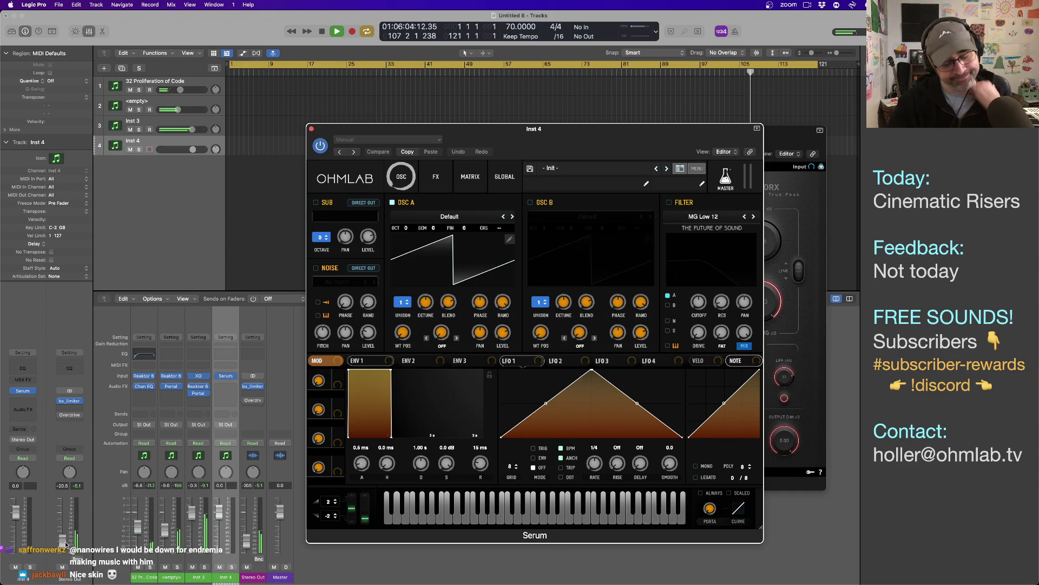
left_click(229, 267)
key("space")
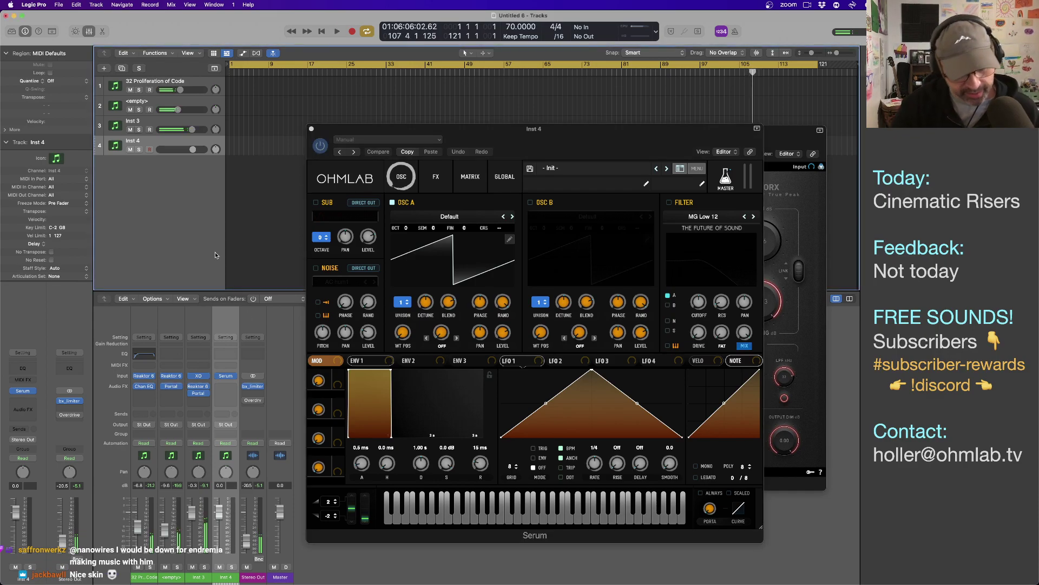
key("x")
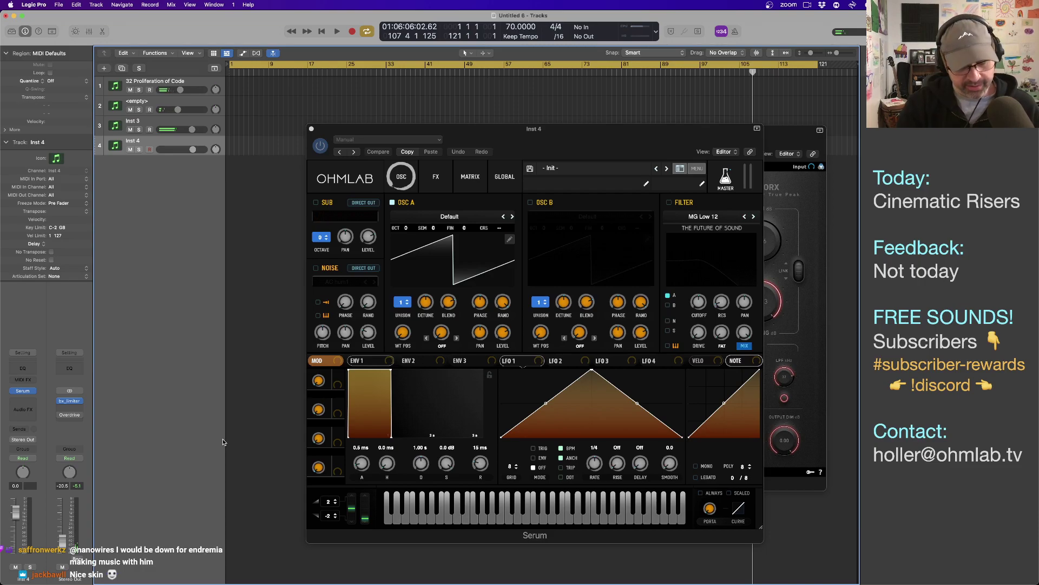
key("x")
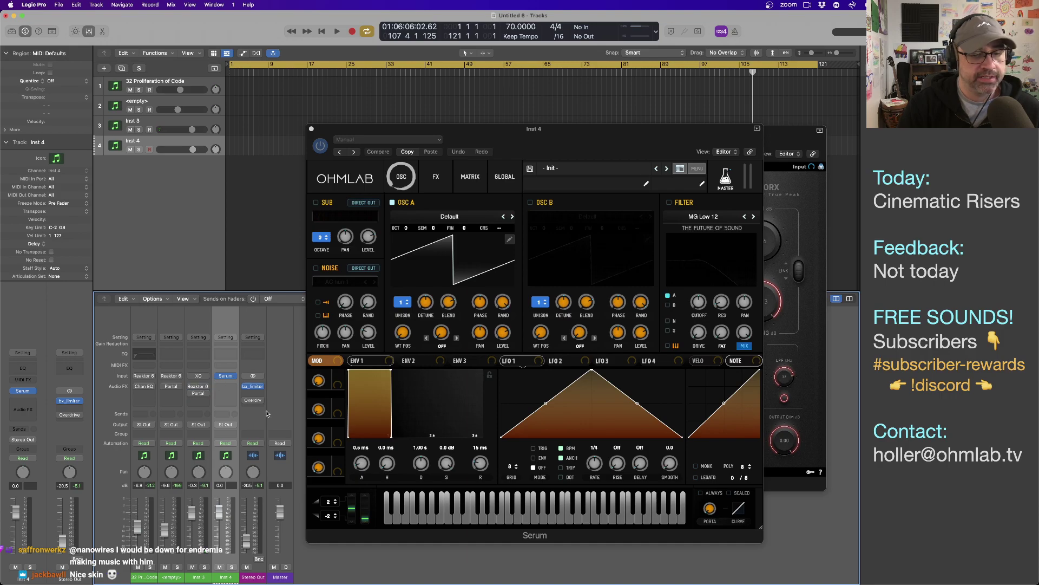
- Bypass the bx_limiter on the Stereo Out channel and reset that channel's fader to 0 dB
mouse_move(246, 389)
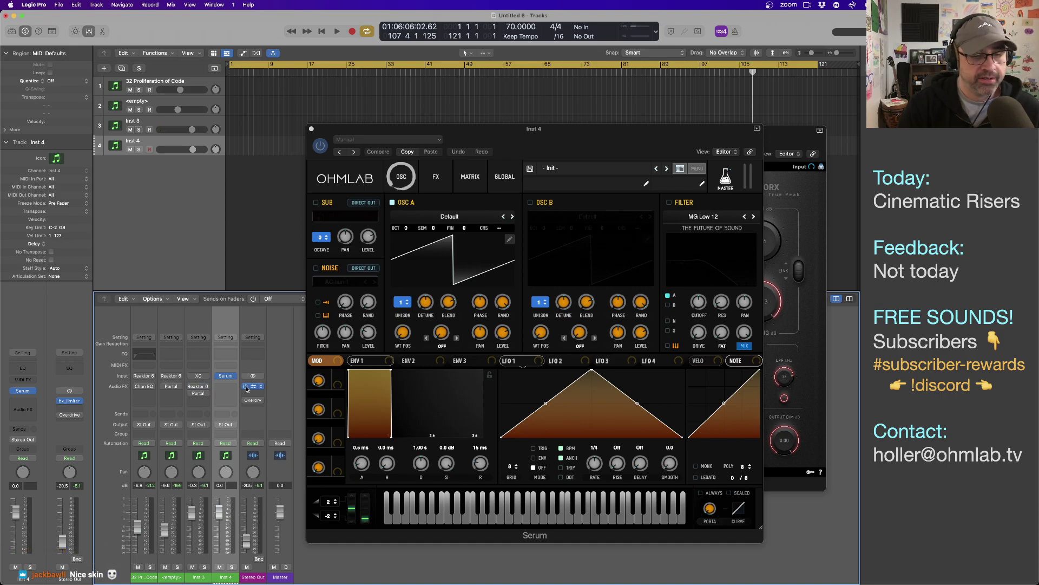
left_click_drag(246, 540, 246, 544)
left_click(245, 544, "alt")
- Play the project briefly from its beginning and mute the first three tracks
left_click(182, 186)
key("Return")
key("space")
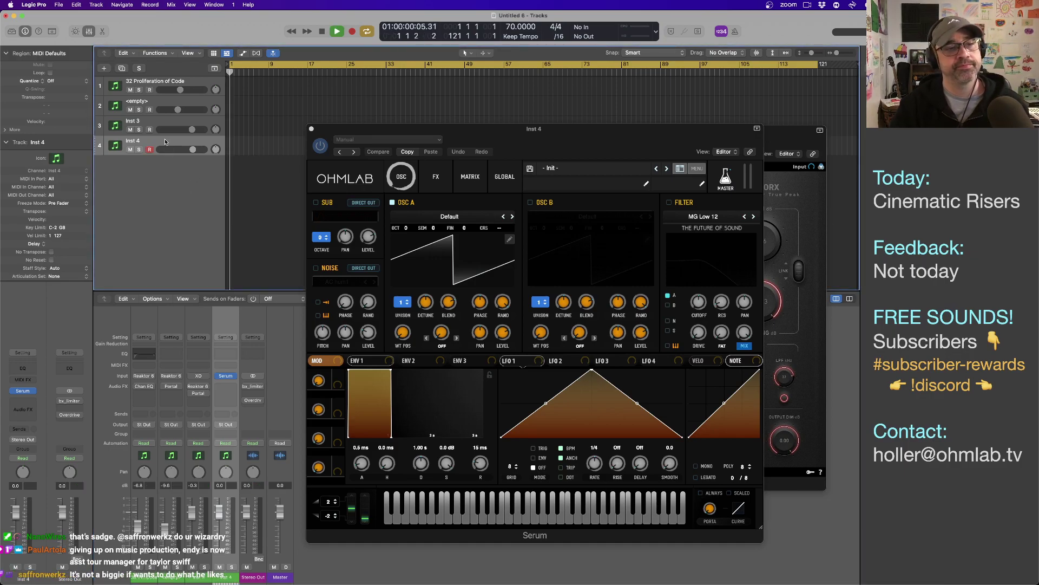
key("space")
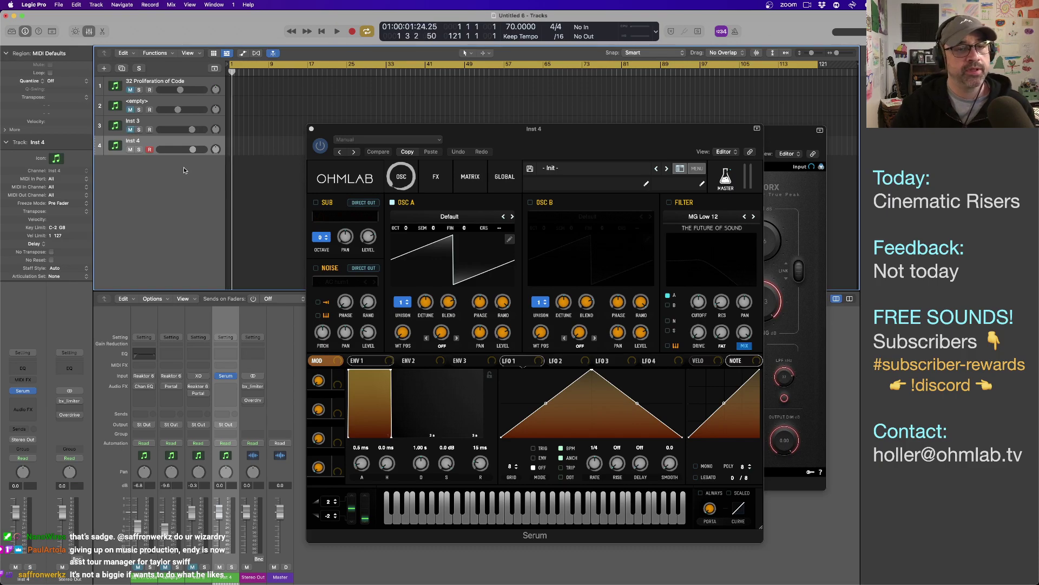
- Turn off cycle playback and solo the Inst 4 track
left_click(276, 63)
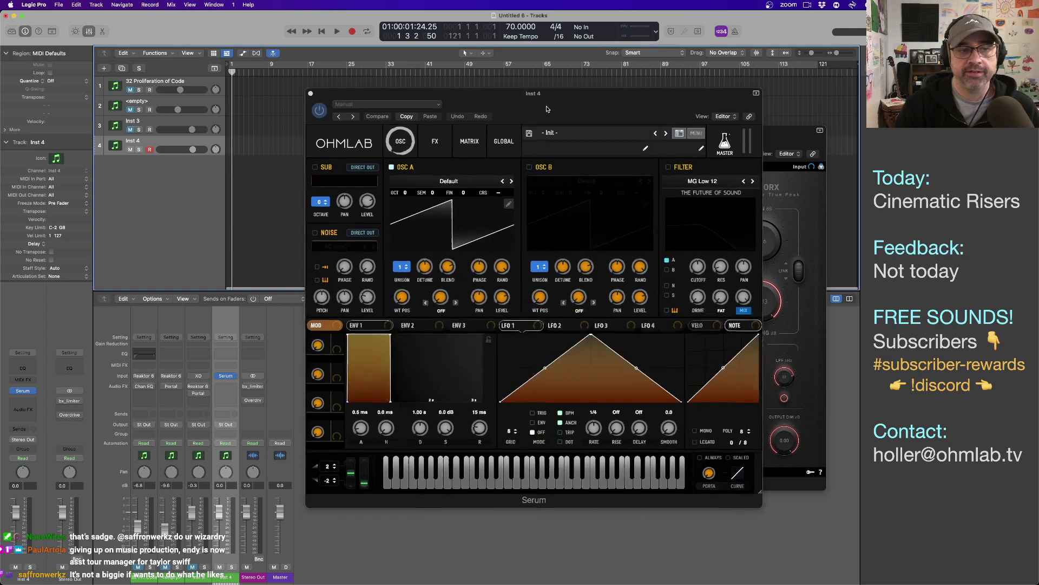
left_click(155, 143)
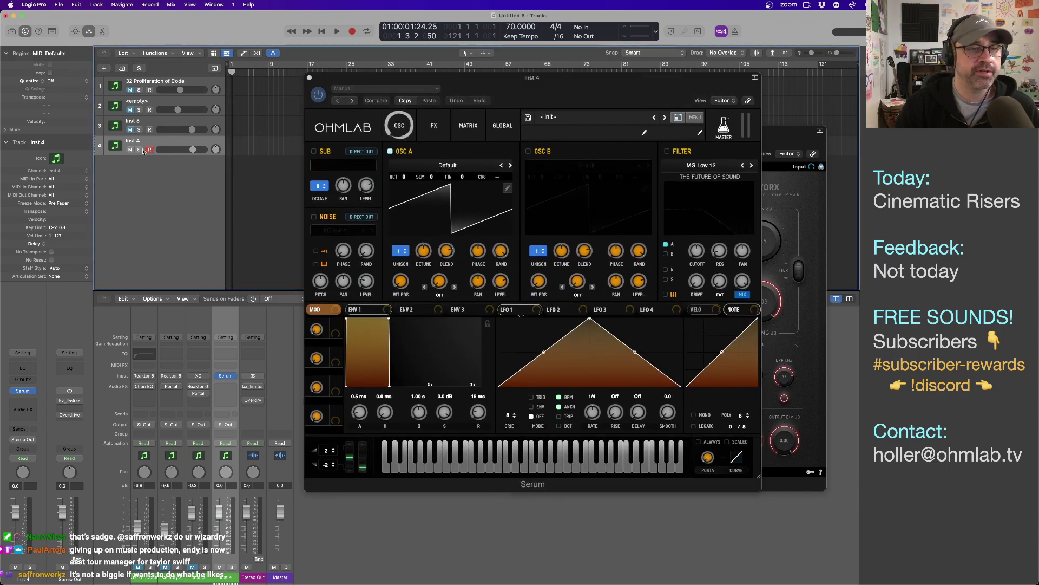
left_click(139, 150)
left_click_drag(596, 79, 580, 115)
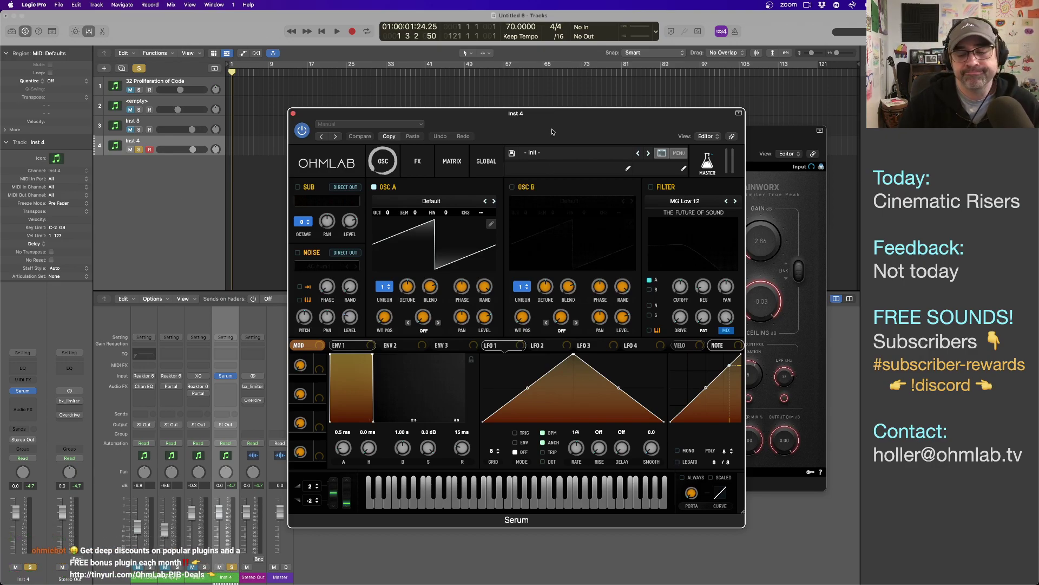
mouse_move(552, 132)
left_mouse_down()
mouse_move(543, 88)
mouse_move(578, 116)
mouse_move(538, 118)
left_mouse_up()
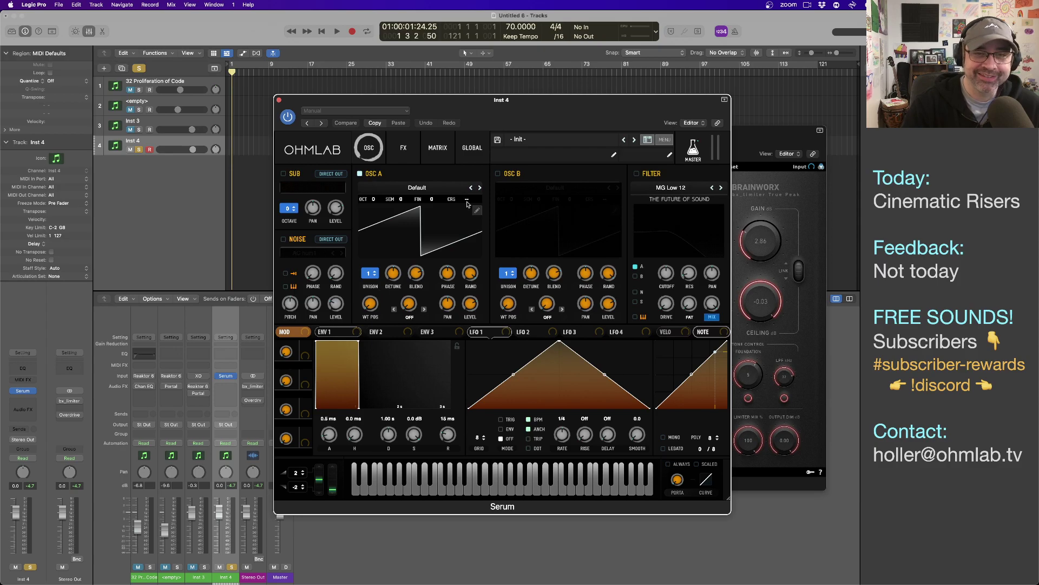
mouse_move(554, 121)
left_mouse_down()
mouse_move(794, 153)
mouse_move(523, 97)
mouse_move(554, 117)
mouse_move(536, 122)
left_mouse_up()
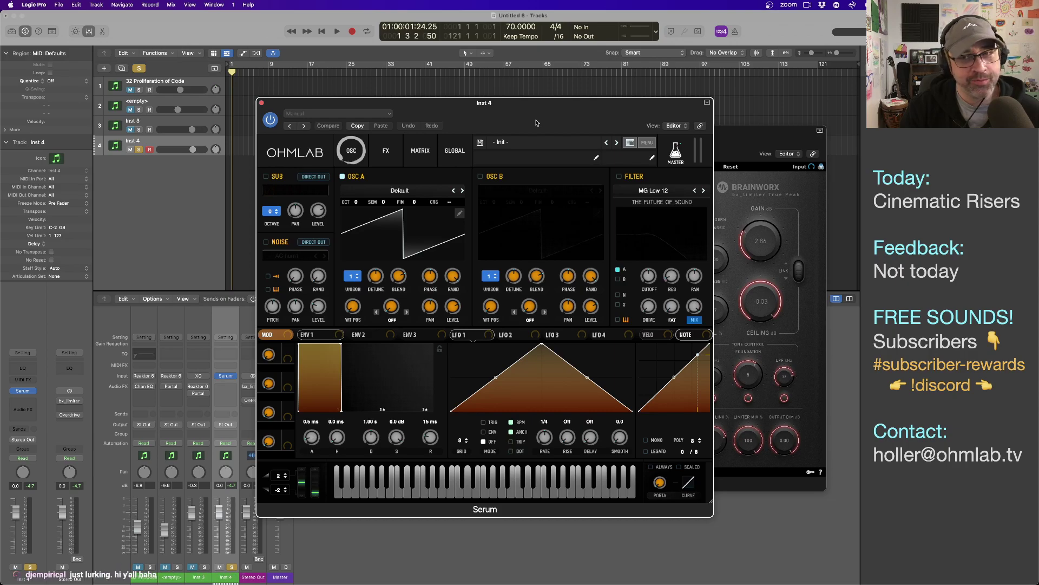
left_click_drag(536, 123, 536, 113)
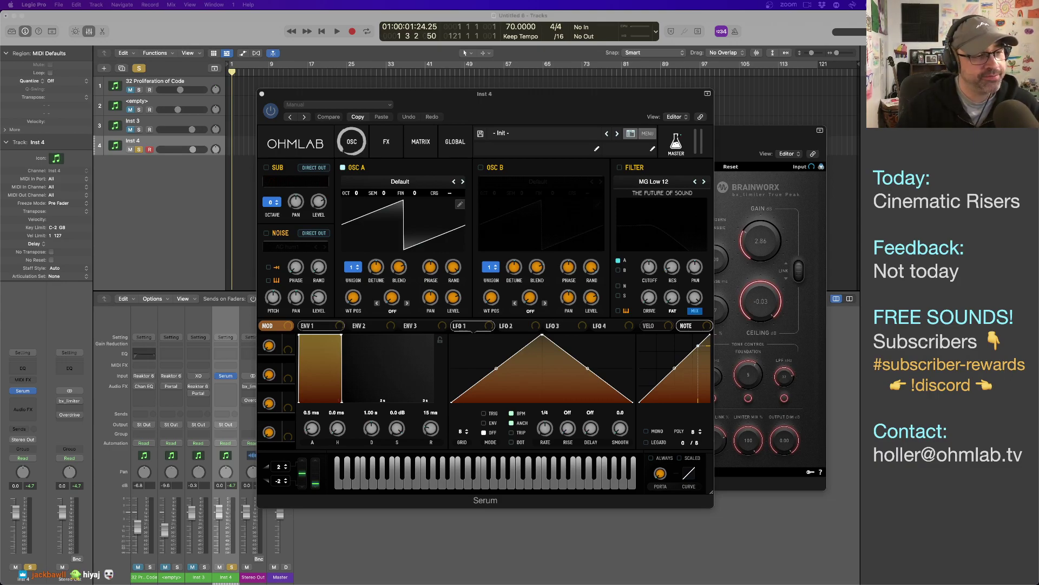
mouse_move(533, 92)
left_mouse_down()
mouse_move(546, 97)
mouse_move(534, 98)
left_mouse_up()
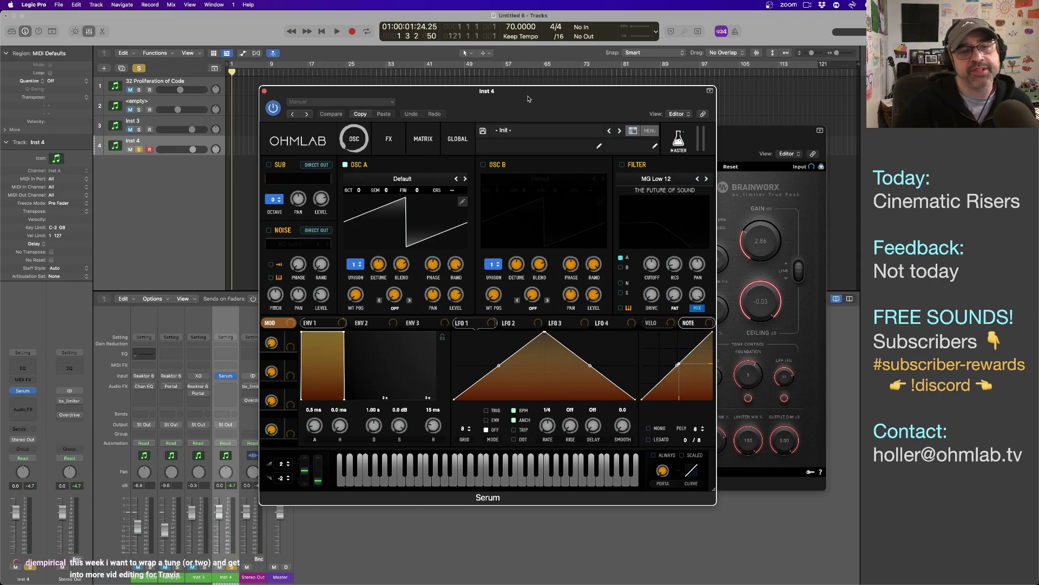
left_click_drag(514, 105, 512, 103)
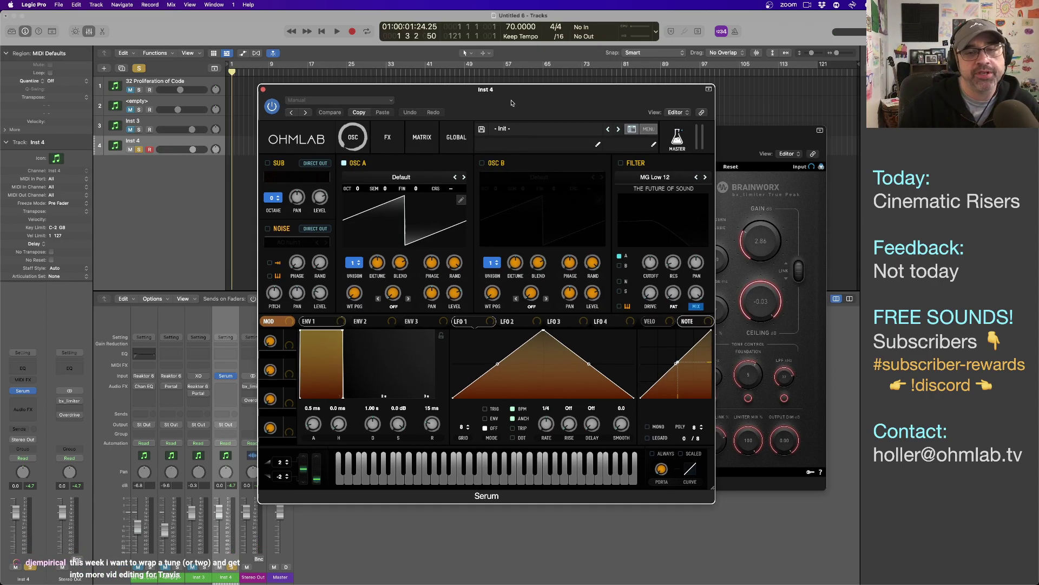
left_click(552, 133)
mouse_move(550, 221)
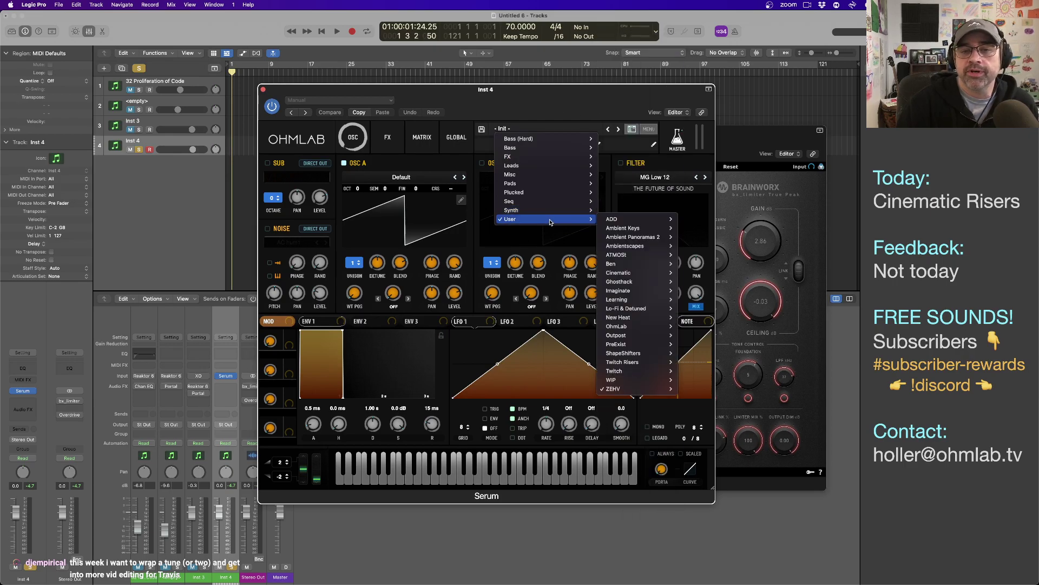
left_click(447, 168)
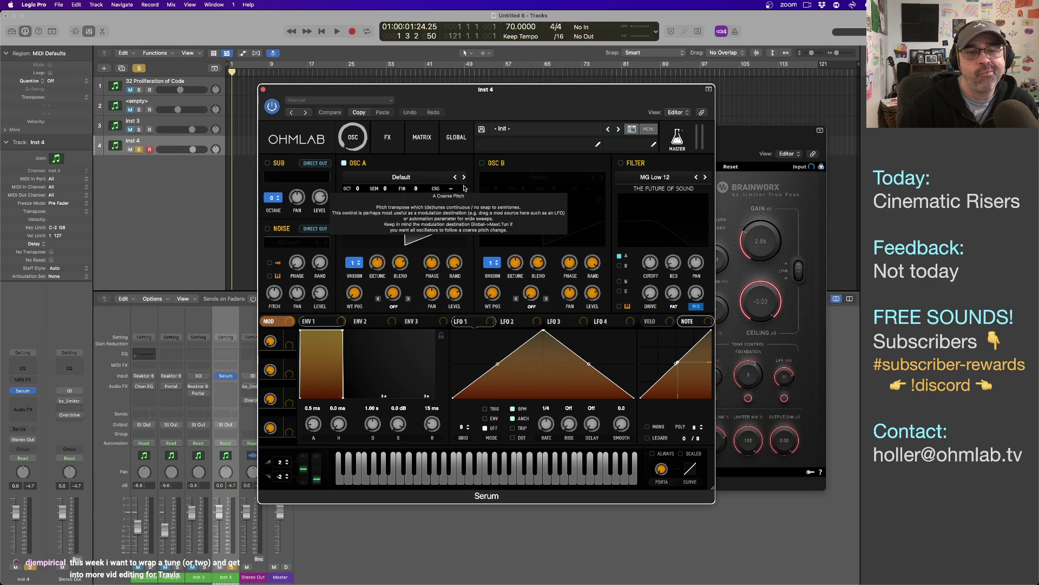
- Load the Analog_BD_Sin wavetable into Serum's oscillator A
left_click(401, 177)
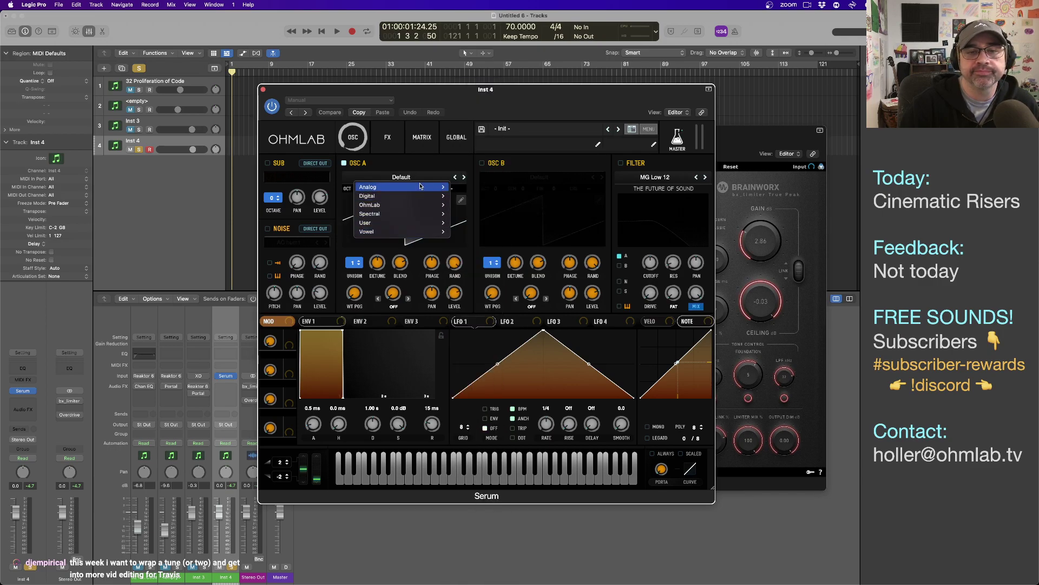
mouse_move(447, 188)
left_click(482, 205)
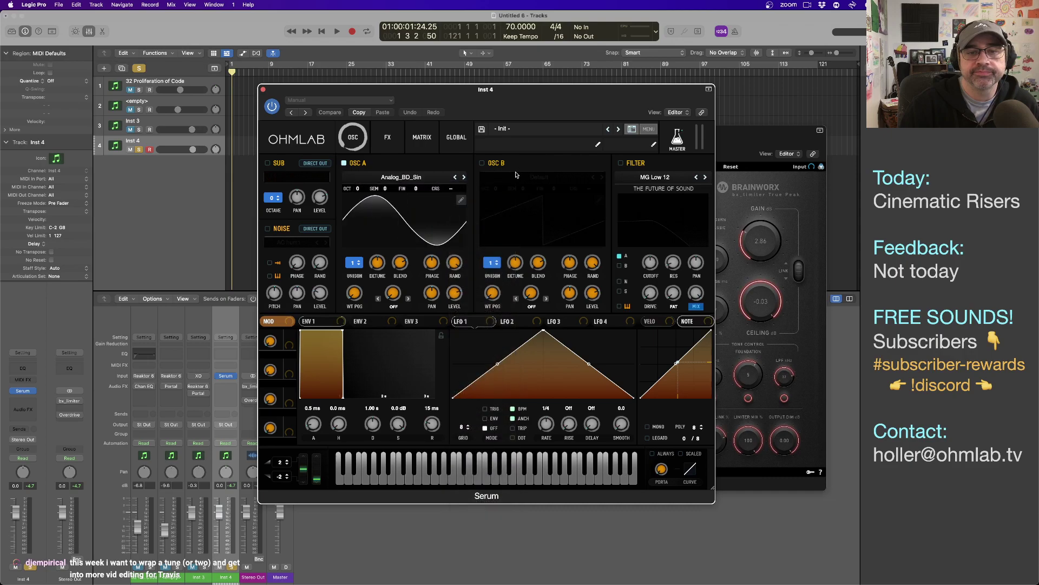
- Enable Serum's oscillator B and load the Fluffernutter wavetable from the SoundFreqs user collection
left_click(529, 184)
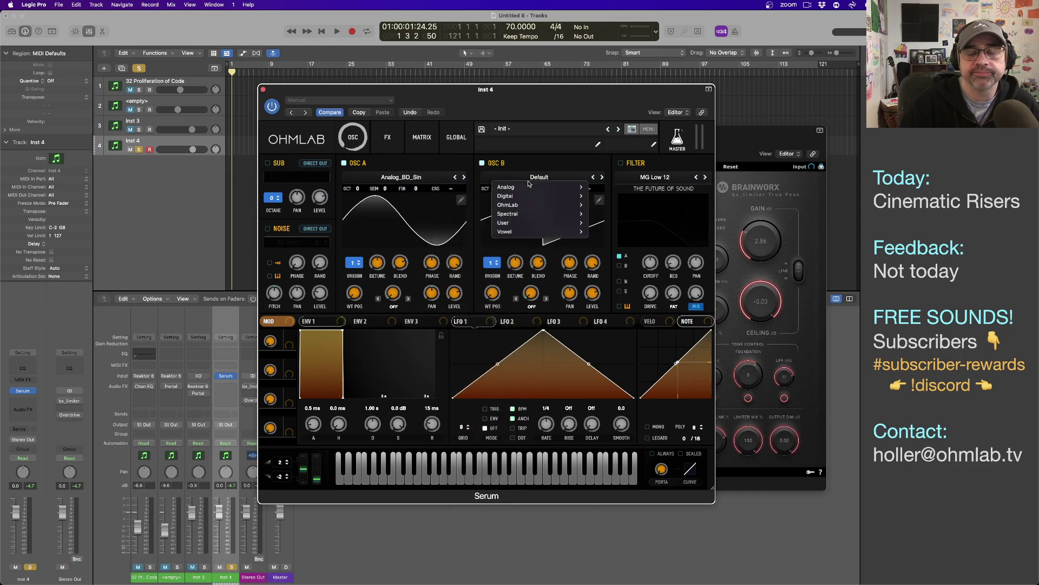
mouse_move(530, 187)
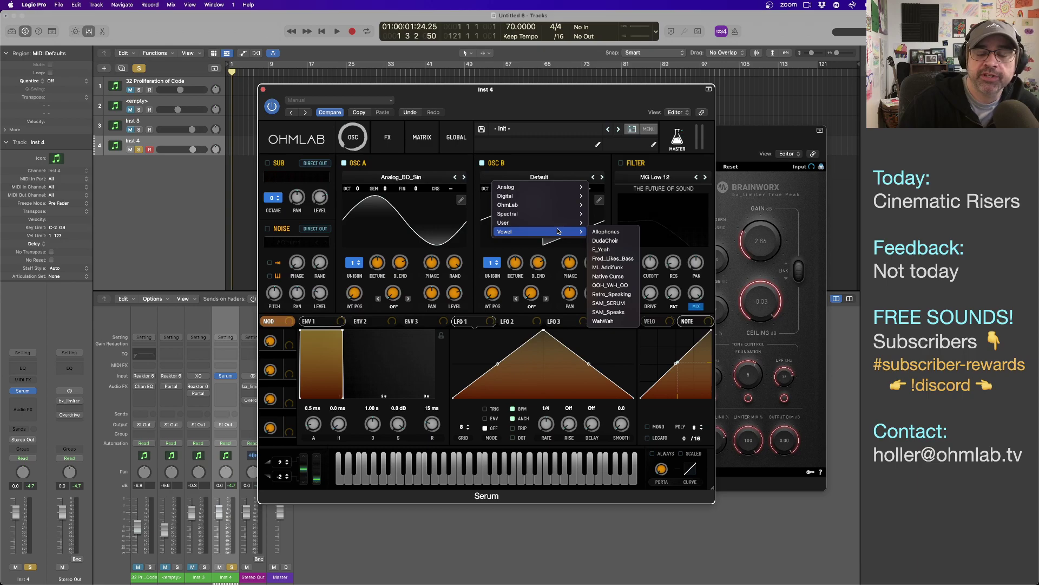
mouse_move(554, 221)
mouse_move(512, 235)
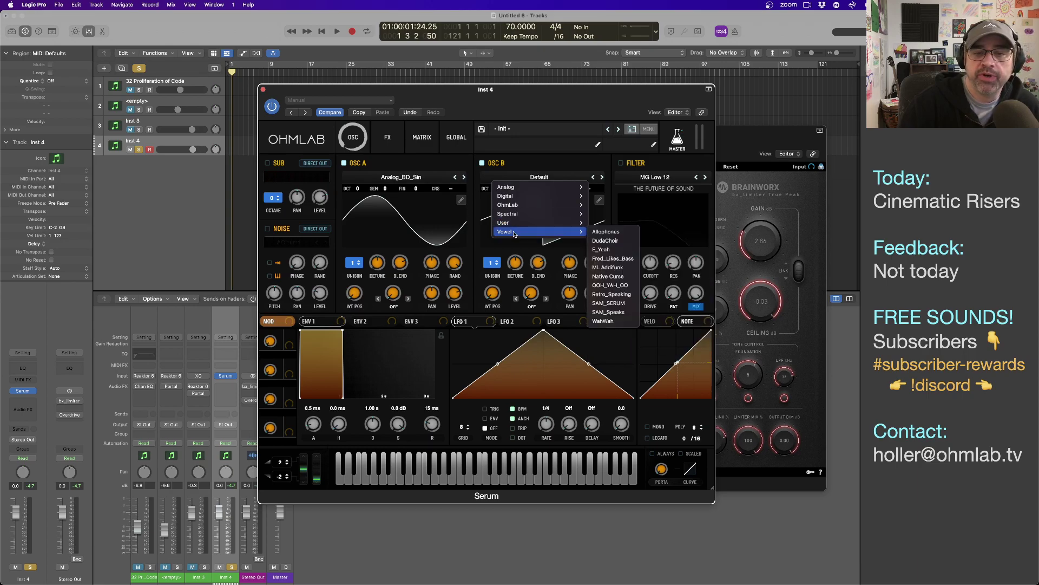
mouse_move(625, 343)
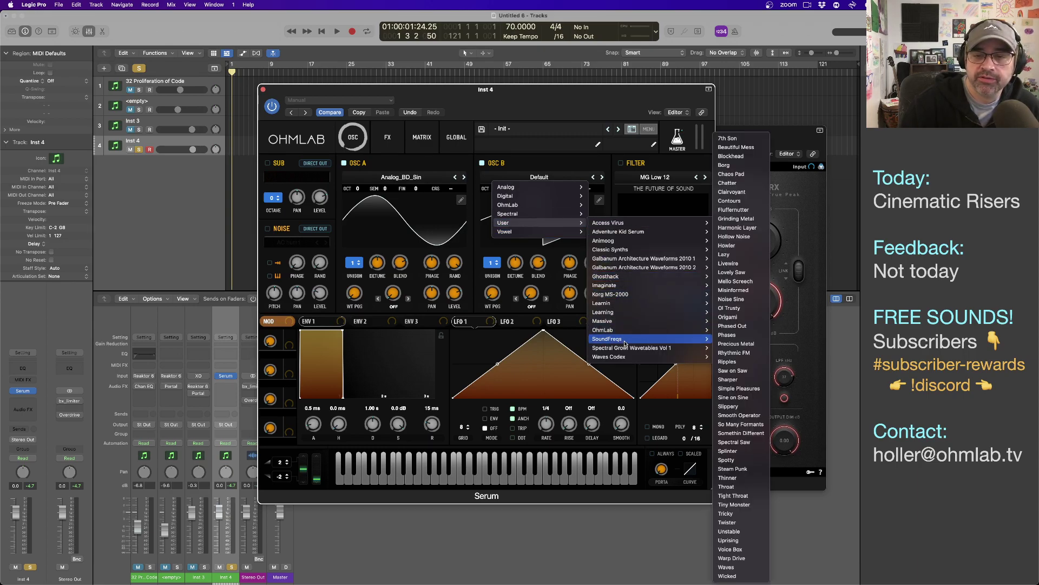
left_click(735, 209)
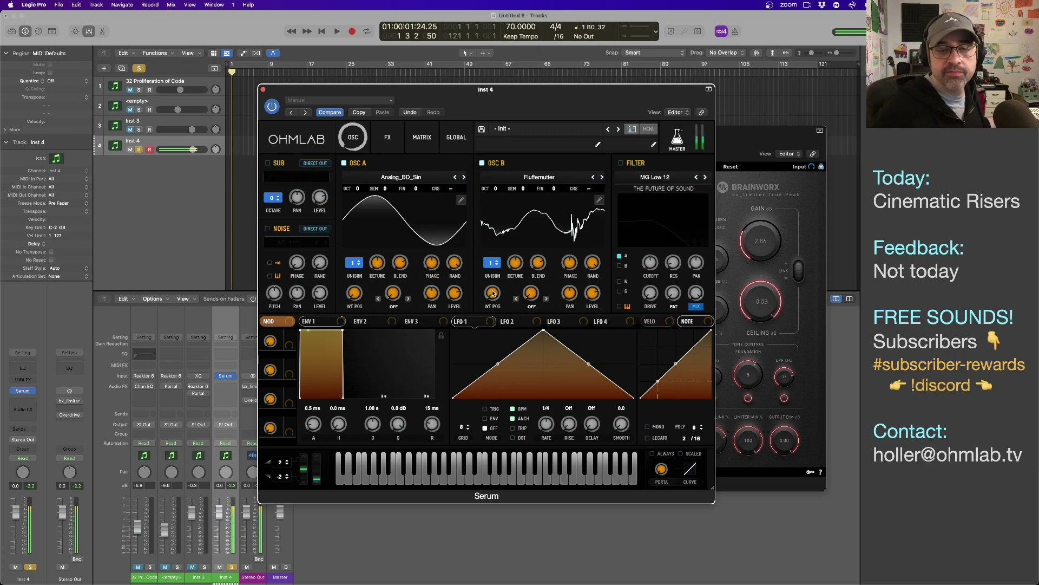
- Sweep oscillator B's wavetable position through its range to audition it and leave it at a low position
mouse_move(492, 293)
scroll(492, 292, "down", 4)
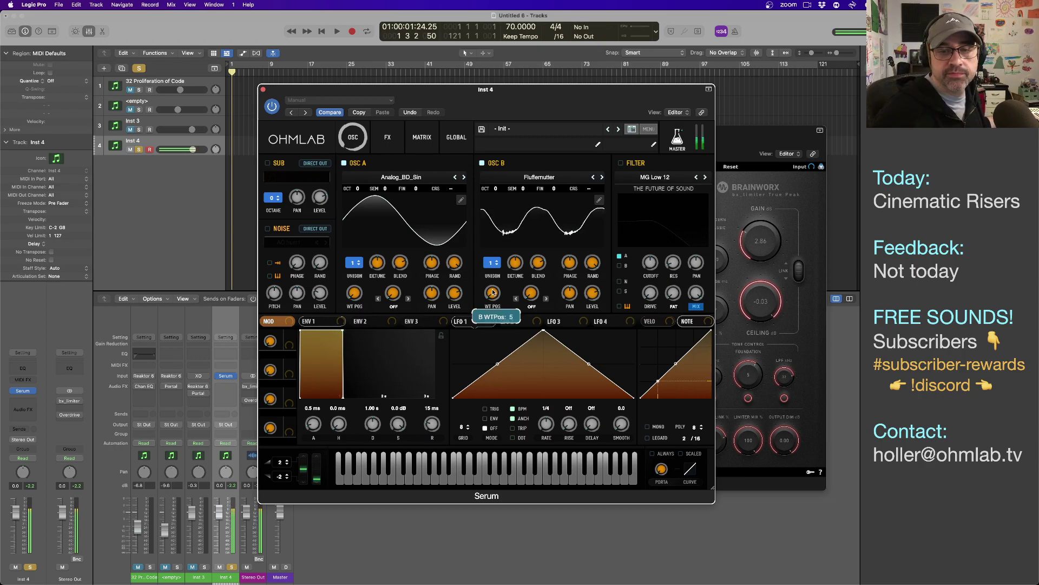
left_click_drag(493, 292, 483, 240)
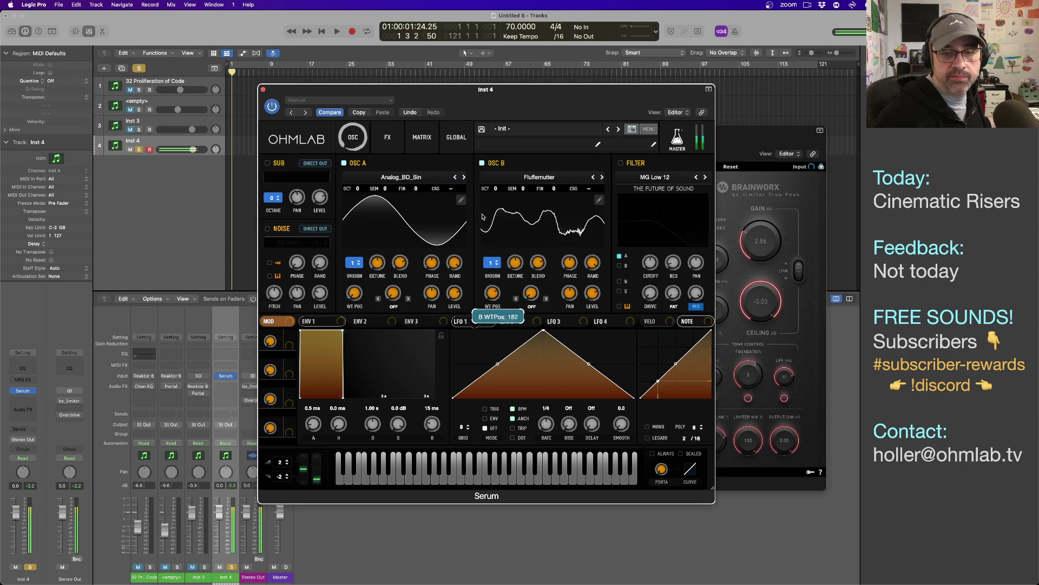
left_click_drag(482, 199, 482, 198)
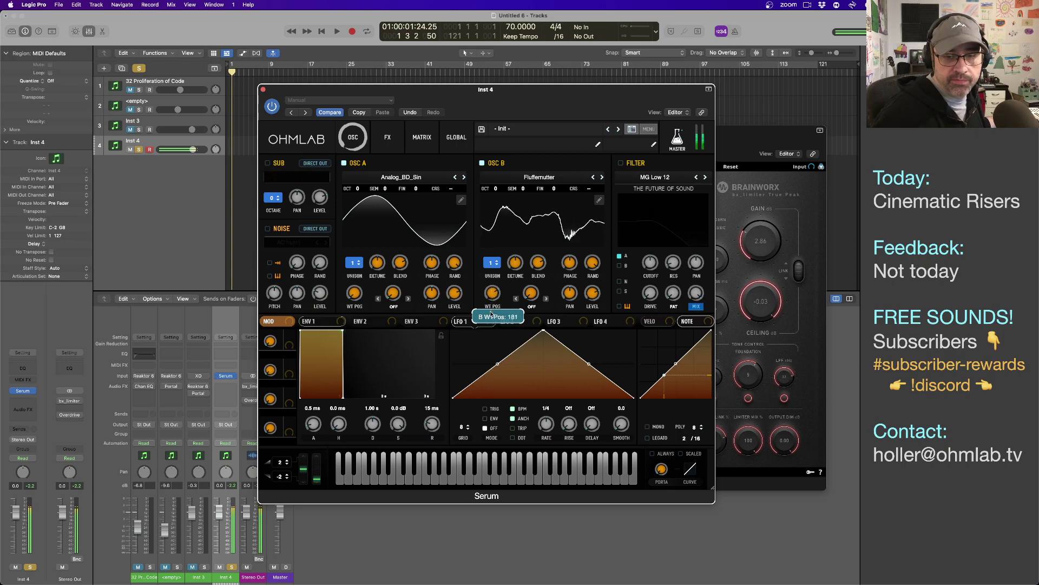
mouse_move(491, 345)
left_mouse_down()
mouse_move(487, 362)
mouse_move(486, 332)
mouse_move(482, 357)
left_mouse_up()
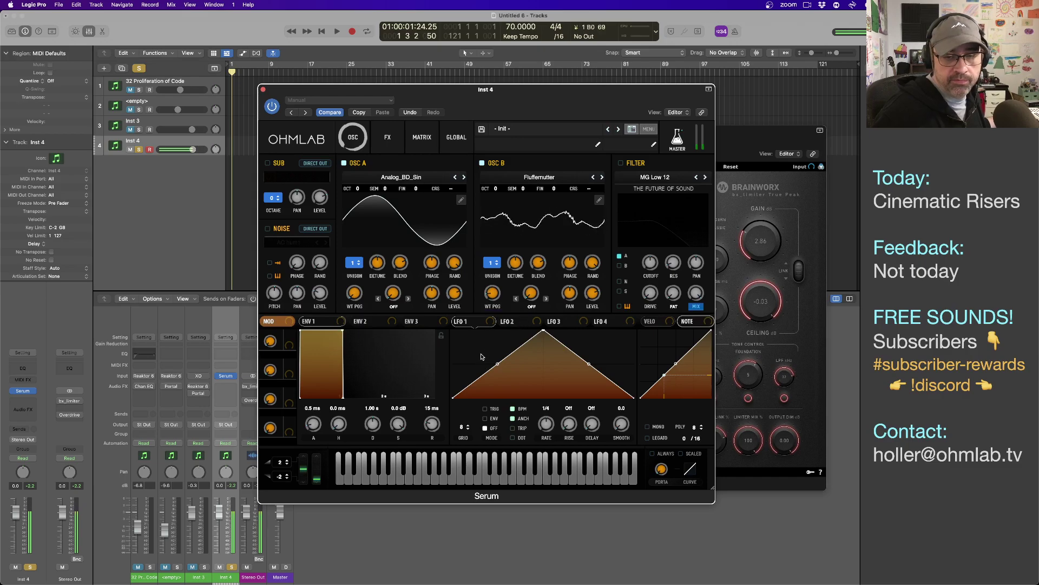
mouse_move(493, 297)
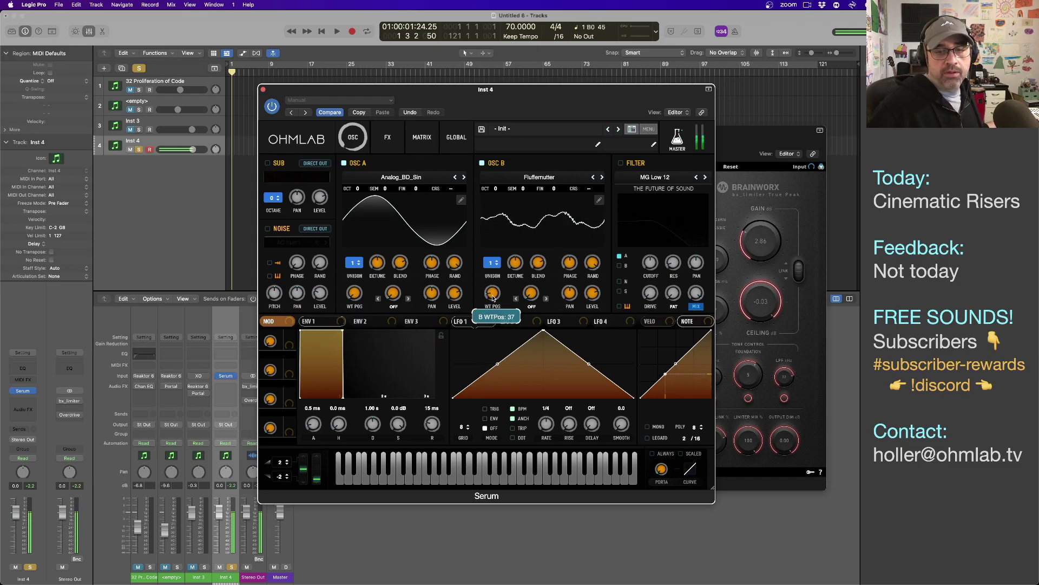
scroll(493, 298, "up", 1)
scroll(493, 298, "up", 3)
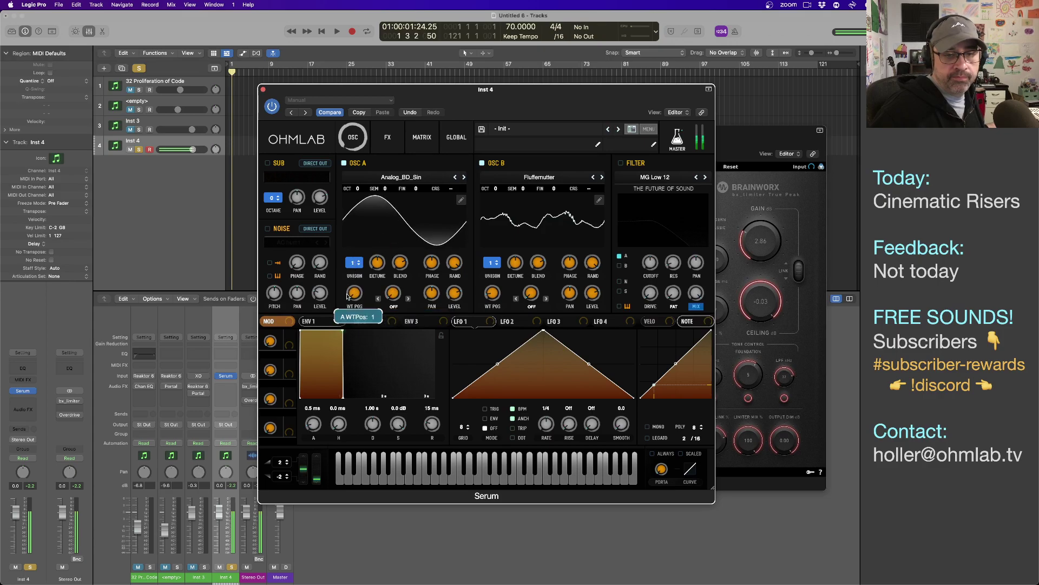
- Set oscillator A's warp mode to FM (From B)
left_click(394, 306)
left_click(421, 478)
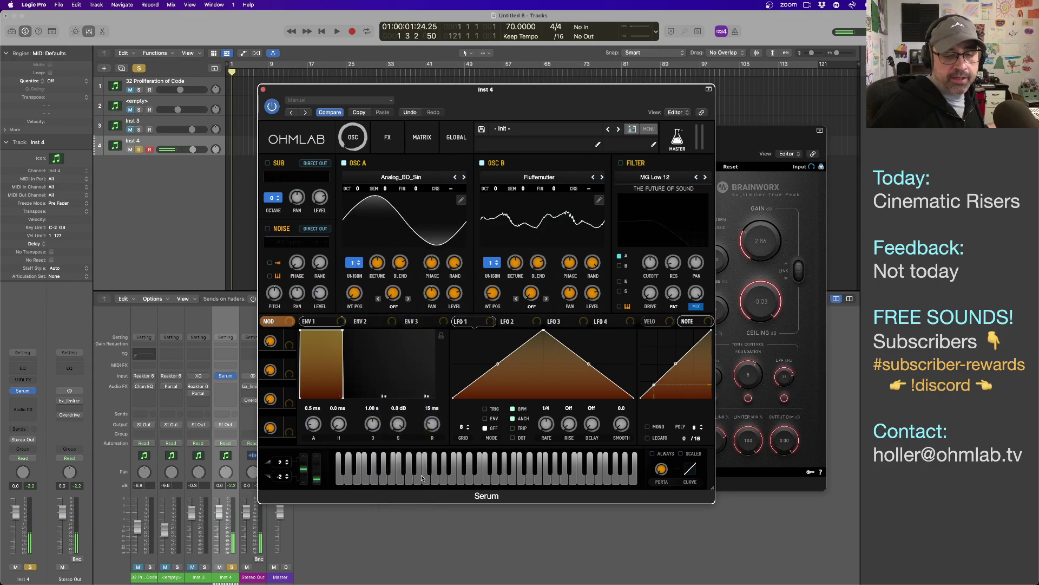
left_click(395, 306)
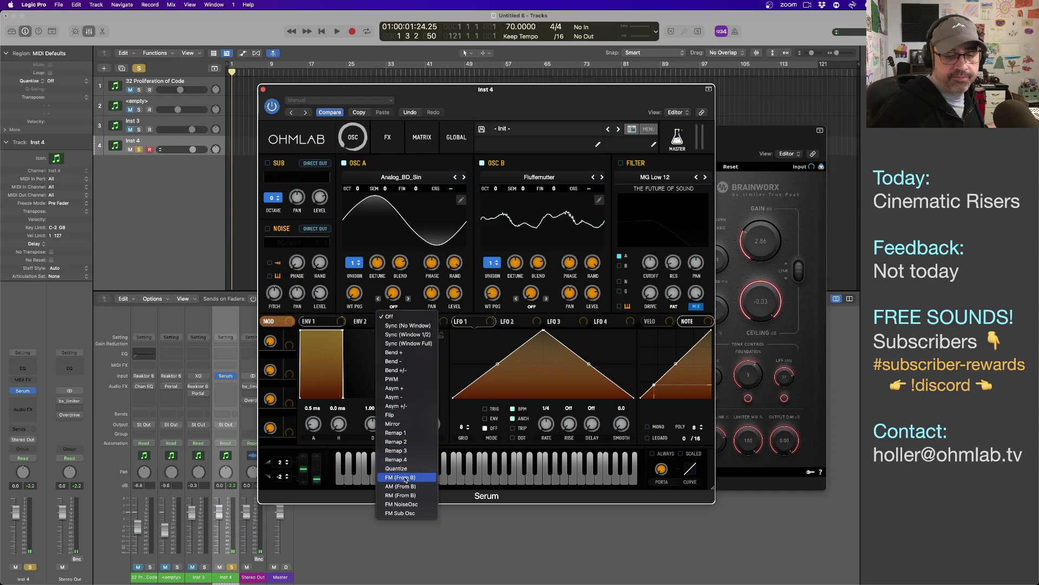
left_click(405, 478)
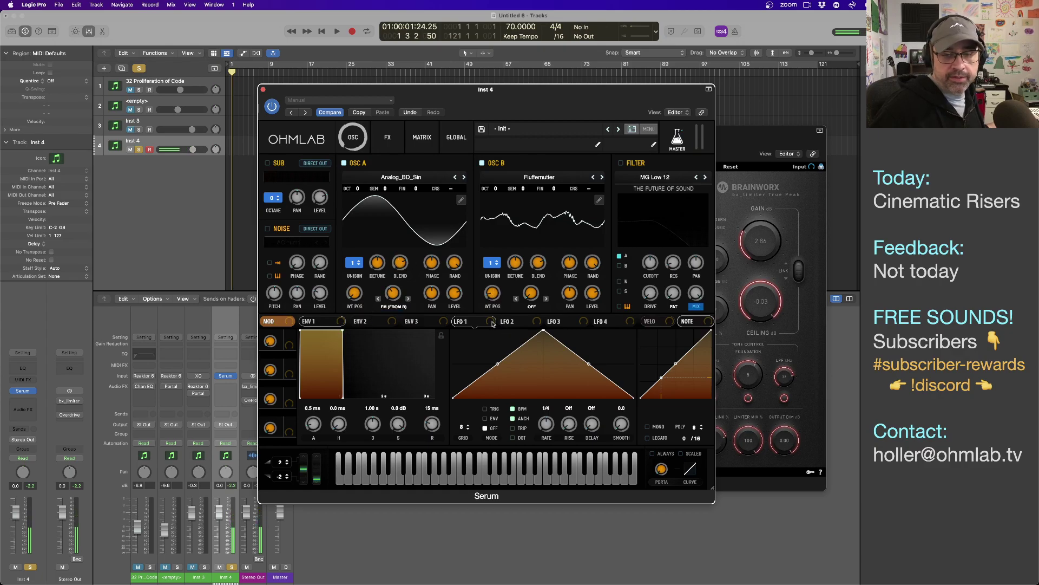
- Assign LFO 1 to oscillator B's wavetable position with an amount of about 38 and set the LFO to Trig mode
left_click_drag(492, 323, 493, 293)
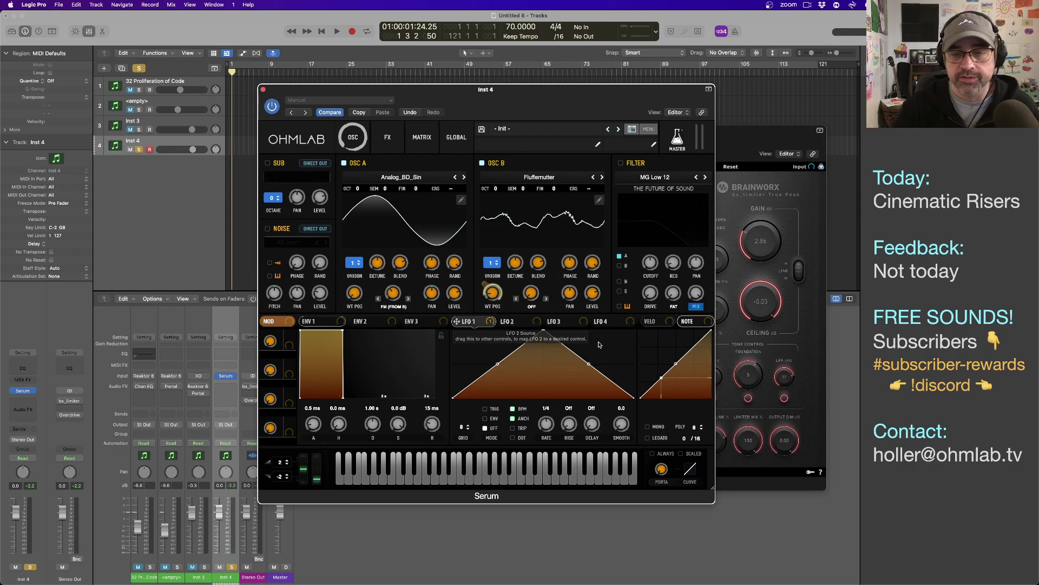
left_click(486, 408)
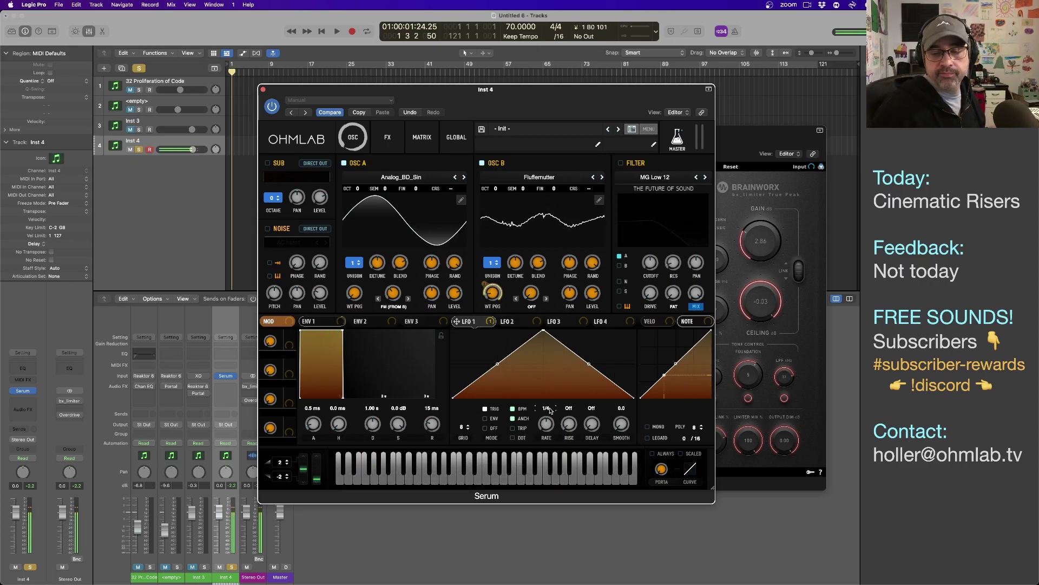
left_click_drag(485, 284, 490, 291)
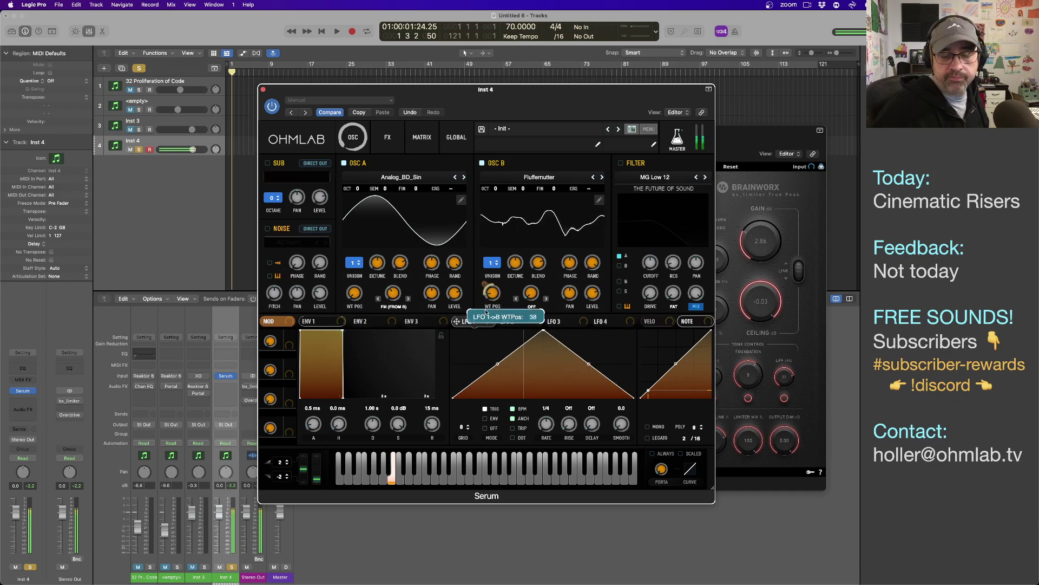
- Switch LFO 1 to Env mode and set its rate to 2 bar
left_click_drag(545, 464, 545, 453)
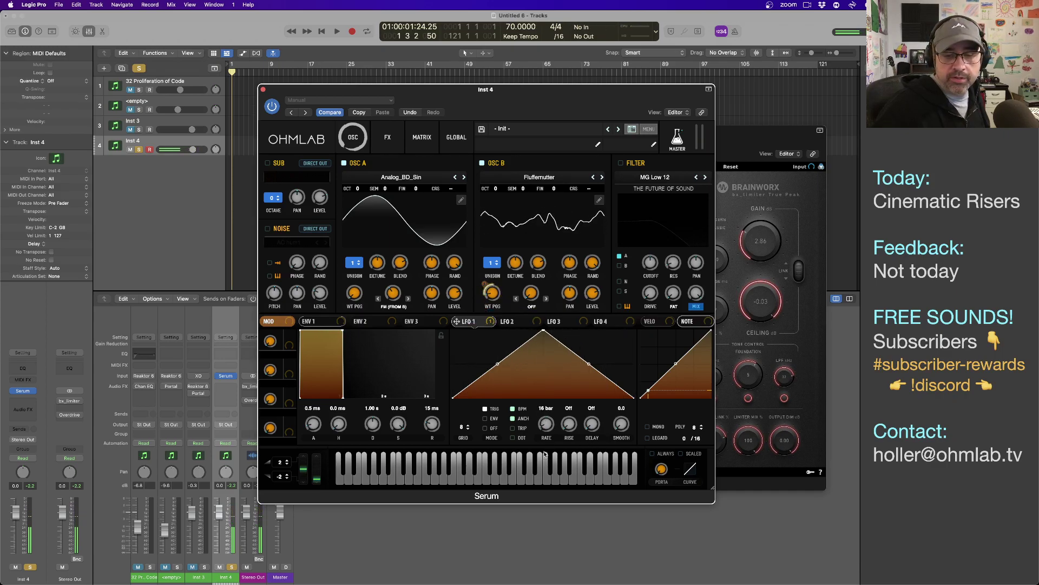
left_click(486, 418)
left_click_drag(544, 422, 546, 410)
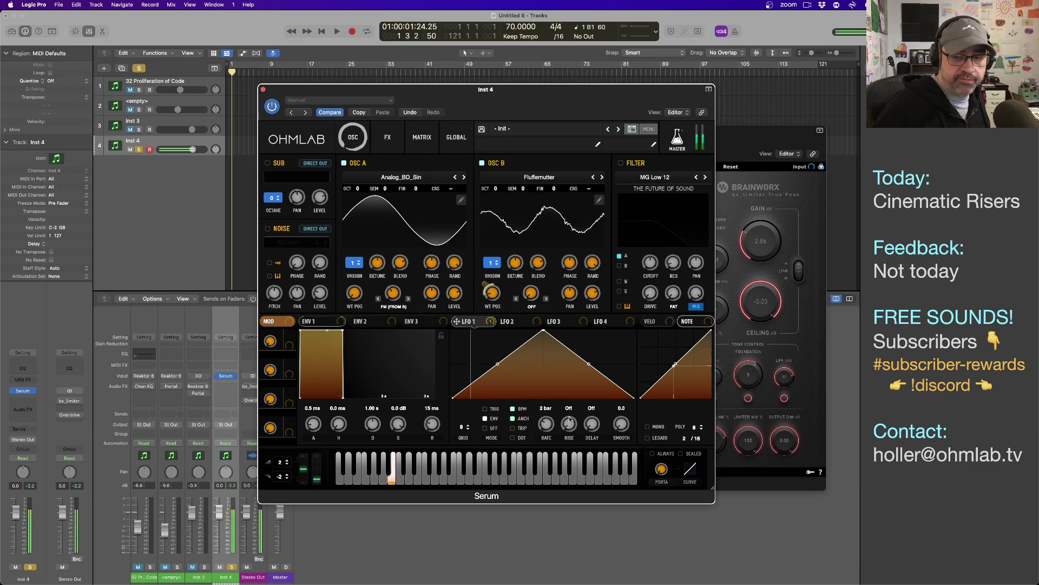
- Reshape LFO 1 into a single rising ramp with an exponential curve and set its rate to 1/2
left_click_drag(543, 330, 708, 295)
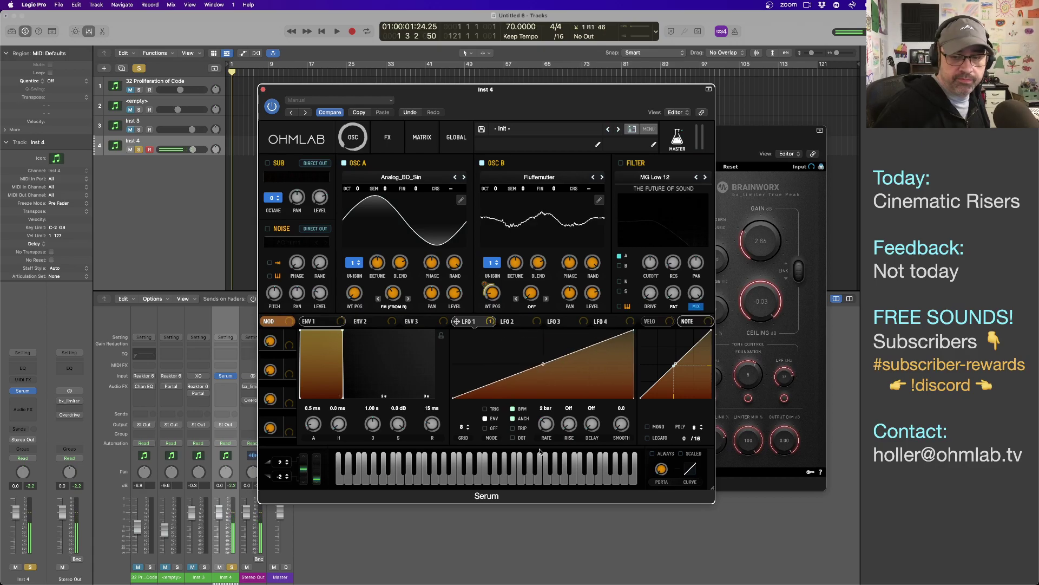
left_click_drag(550, 423, 540, 412)
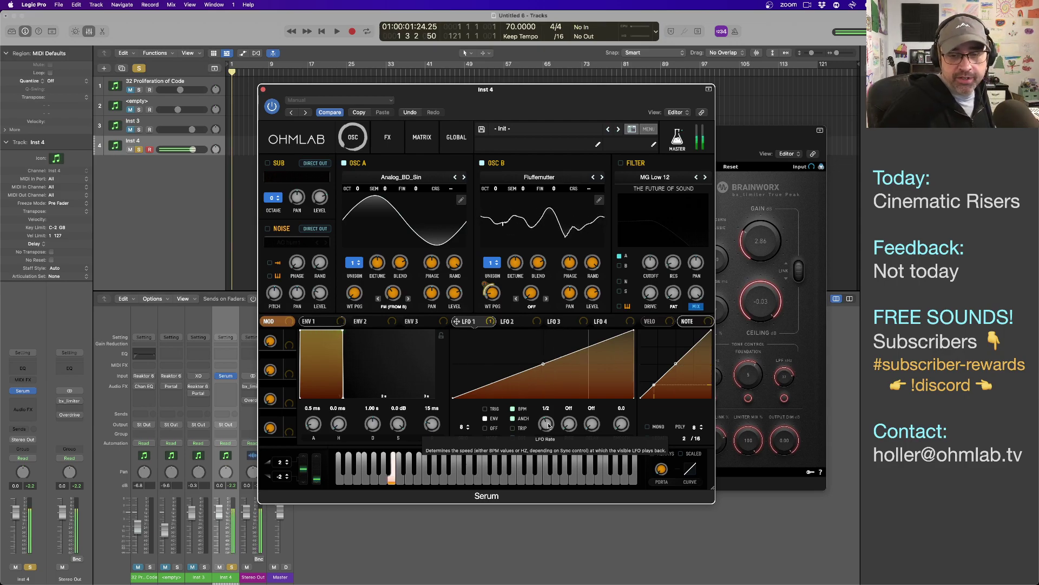
left_click_drag(543, 368, 543, 385)
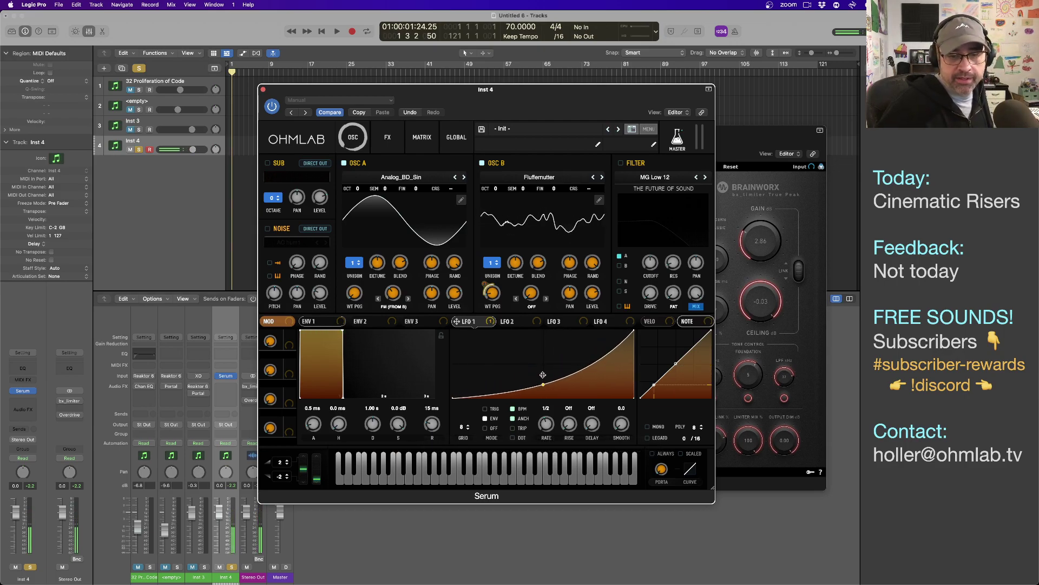
mouse_move(485, 284)
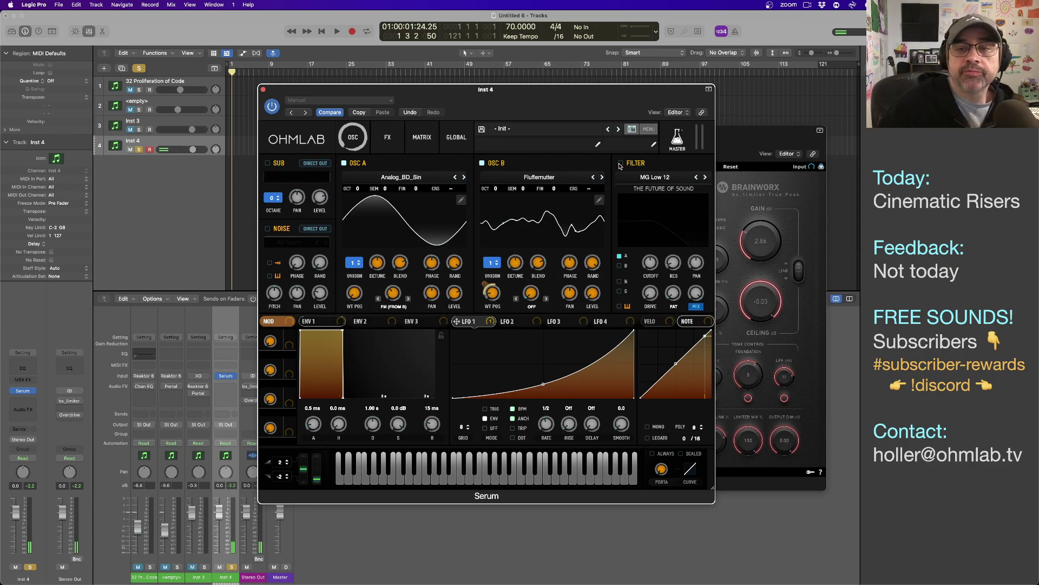
- Enable the Distortion effect in Serum and set its type to Sine Shaper
left_click(383, 137)
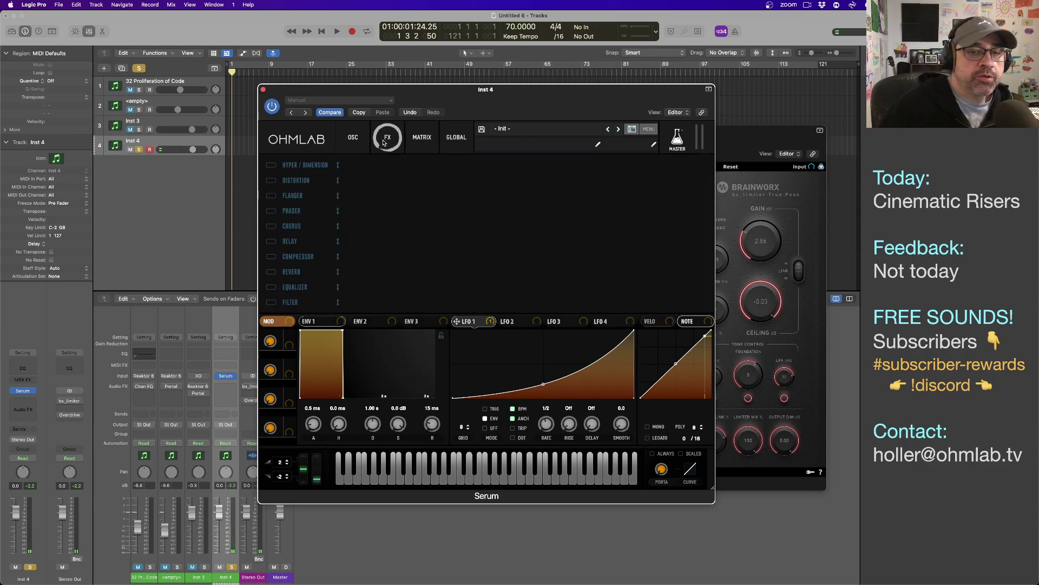
left_click(272, 181)
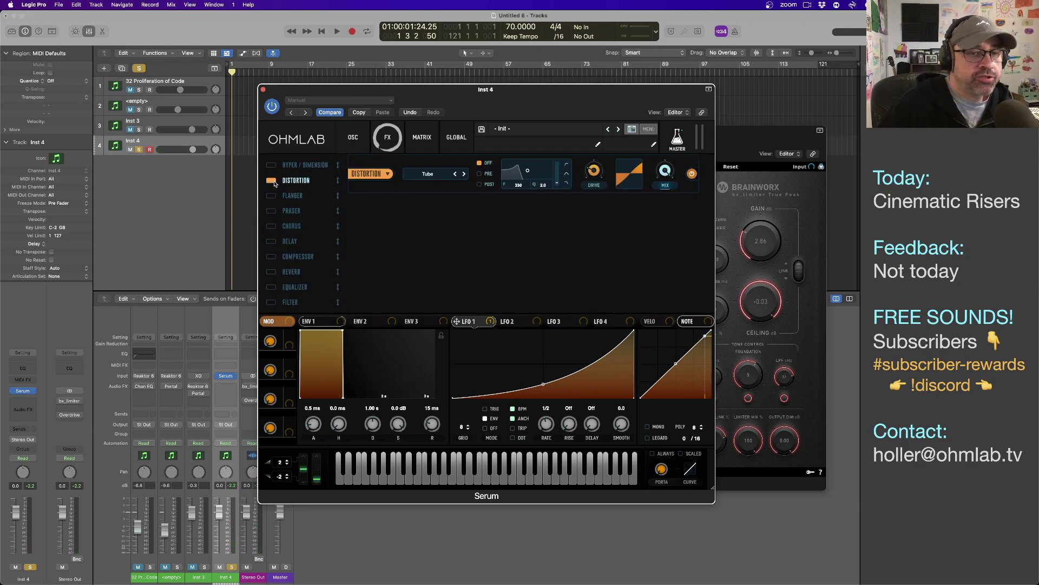
left_click(428, 174)
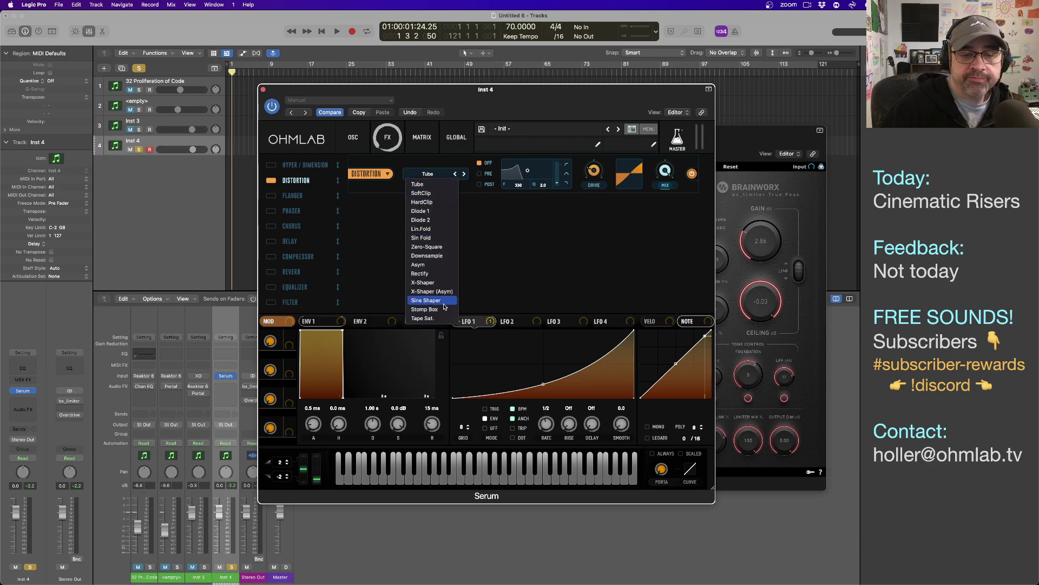
left_click(444, 301)
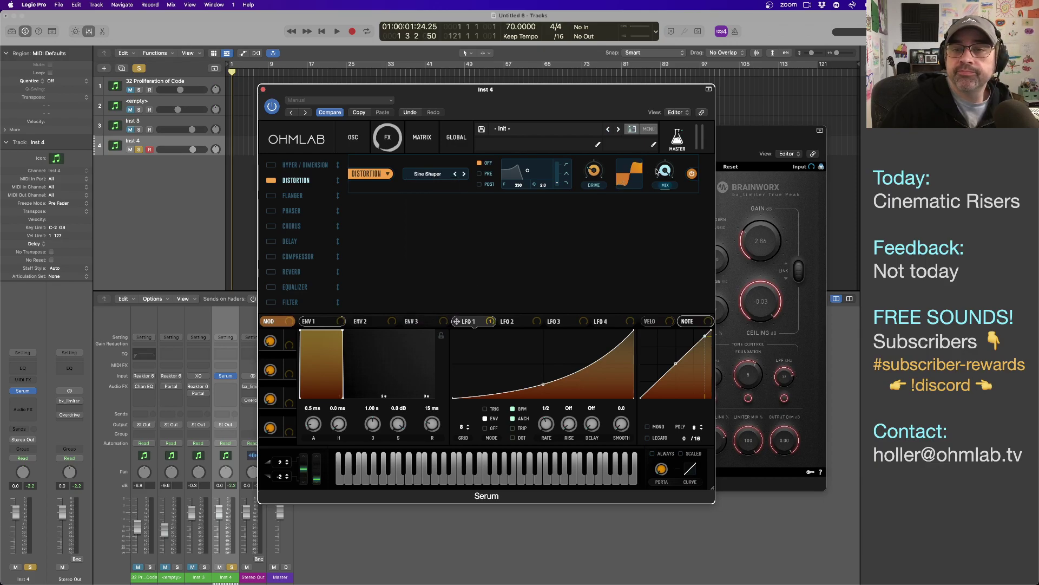
- Set the distortion mix to about 84% and sweep the drive, leaving it low
mouse_move(593, 168)
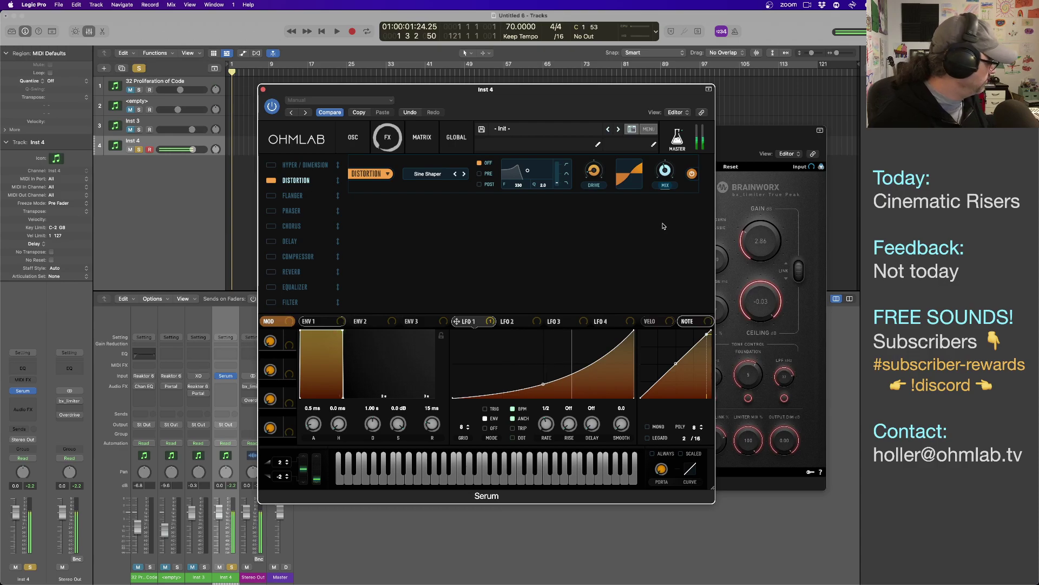
mouse_move(664, 171)
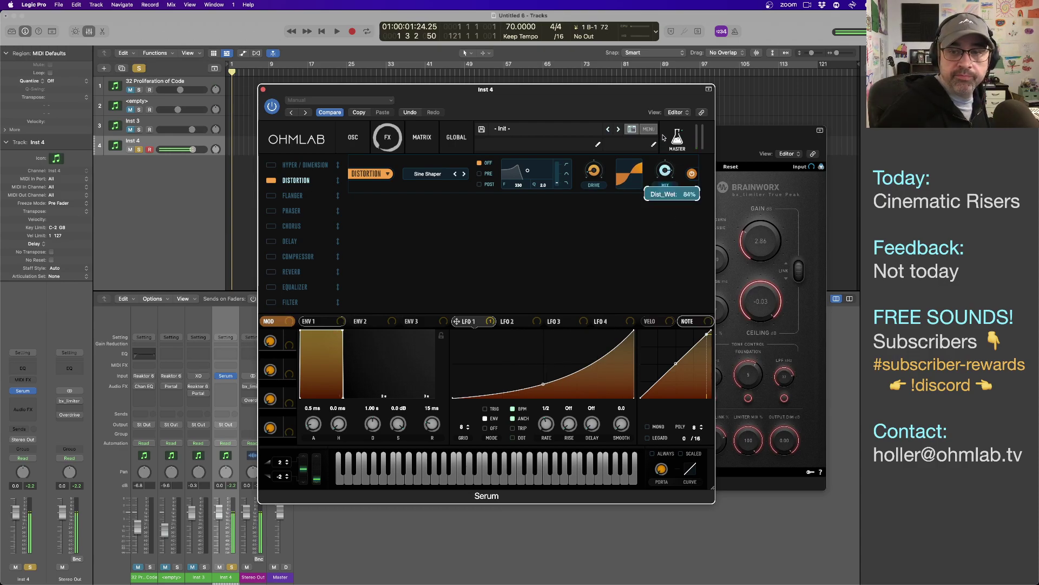
mouse_move(593, 166)
left_click_drag(592, 165, 590, 156)
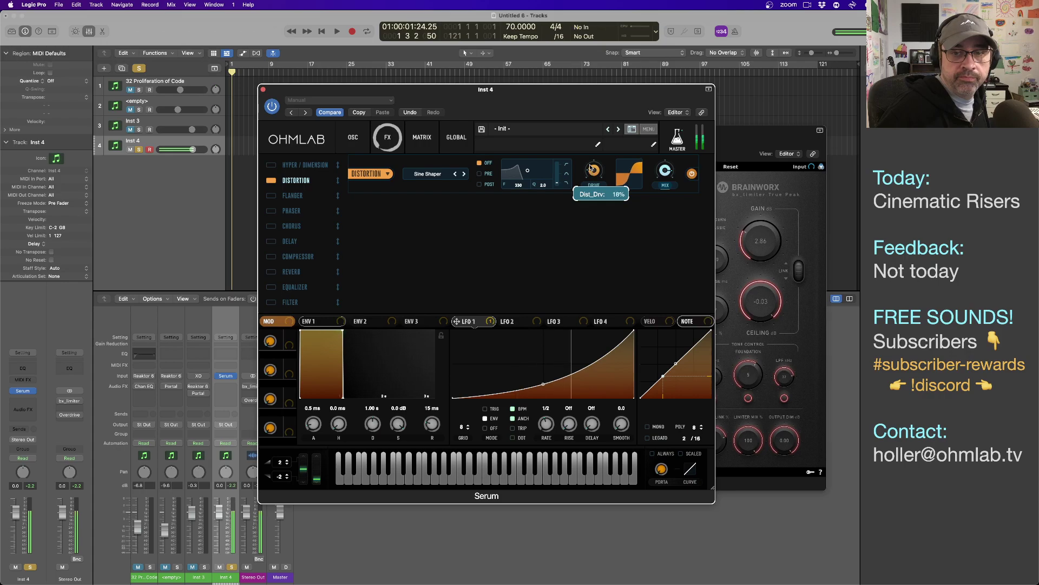
left_click_drag(590, 159, 592, 186)
- Assign LFO 1 to the distortion drive and adjust the drive's modulation
left_click_drag(491, 322, 585, 193)
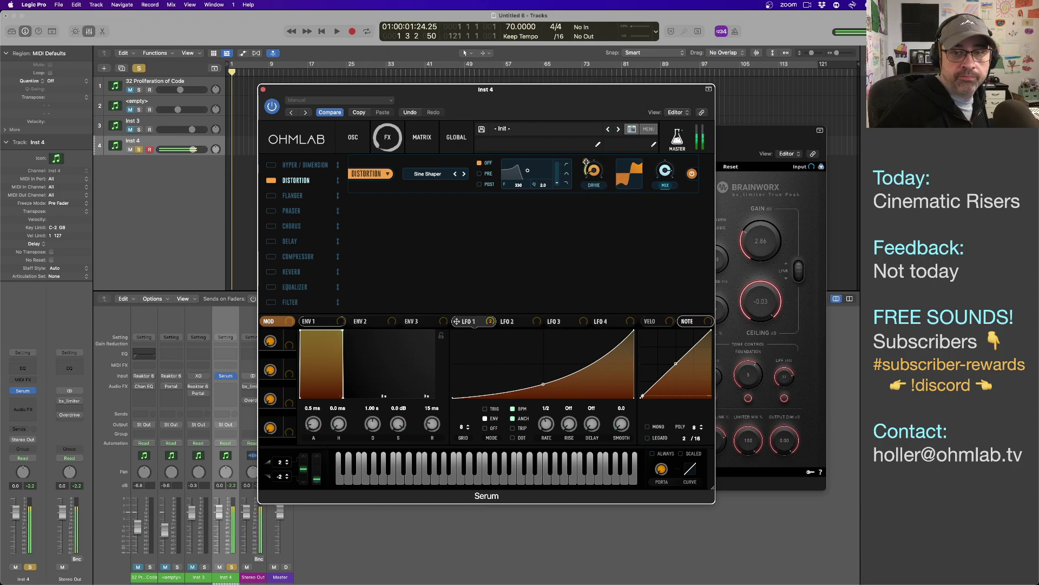
mouse_move(594, 169)
left_click_drag(589, 162, 587, 159)
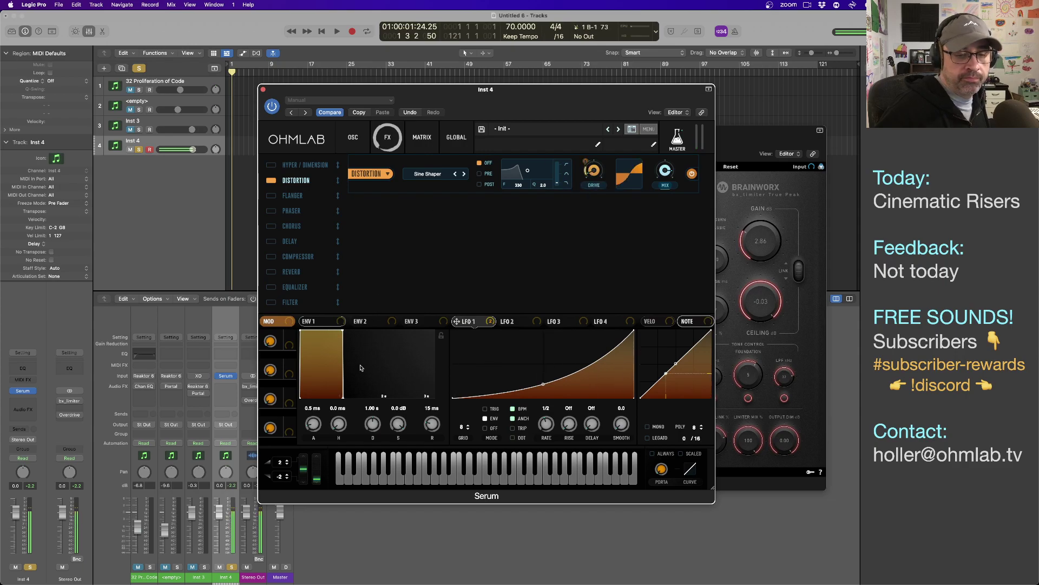
- Set envelope 1 to a 15 ms attack, 1.36 s decay and 310 ms release, and return to the oscillator page
left_click_drag(313, 427, 313, 424)
left_click_drag(432, 424, 398, 422)
left_click_drag(373, 425, 394, 292)
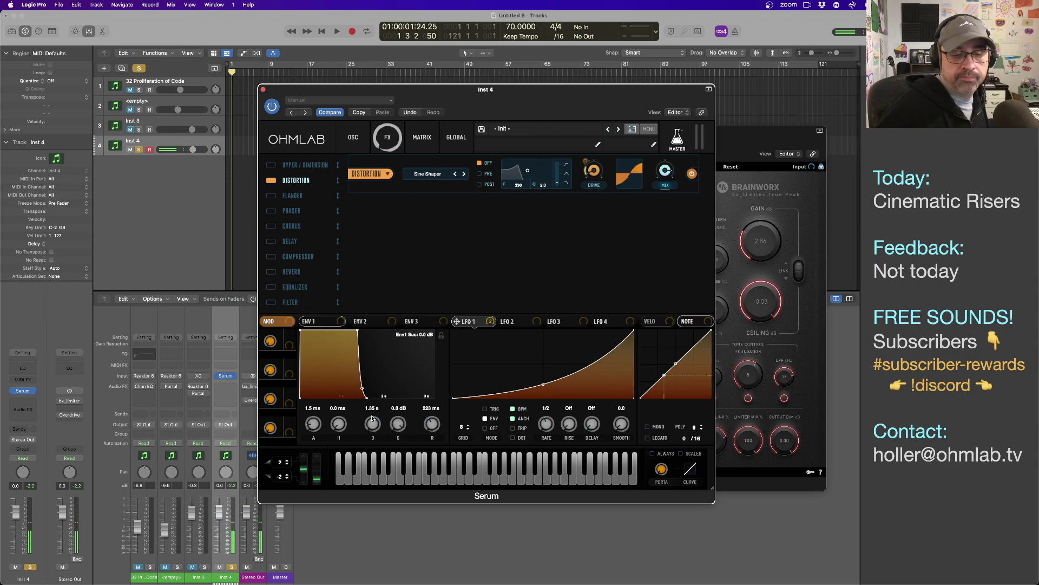
left_click_drag(432, 425, 434, 426)
left_click_drag(313, 425, 312, 420)
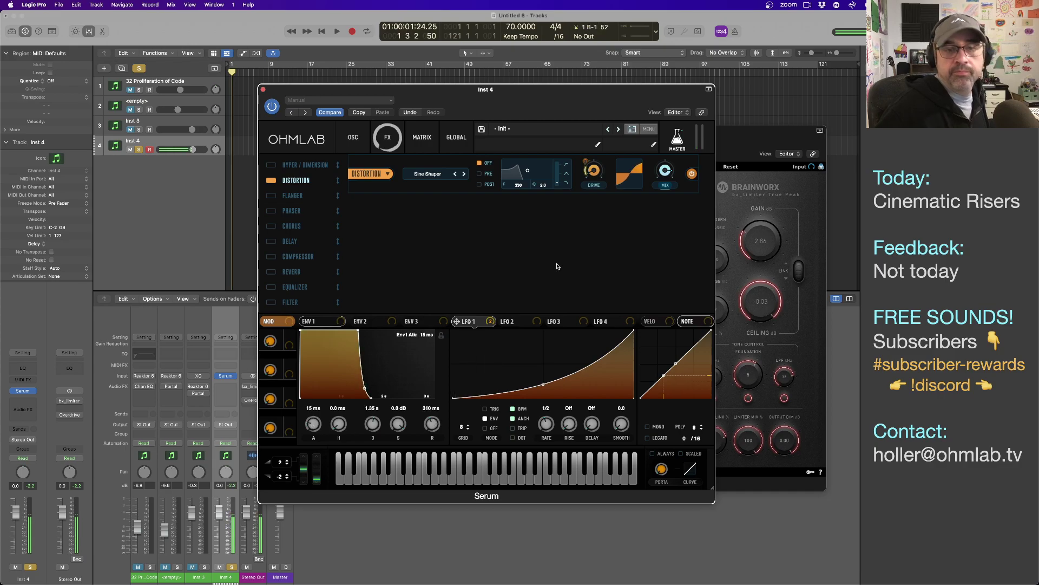
left_click(352, 138)
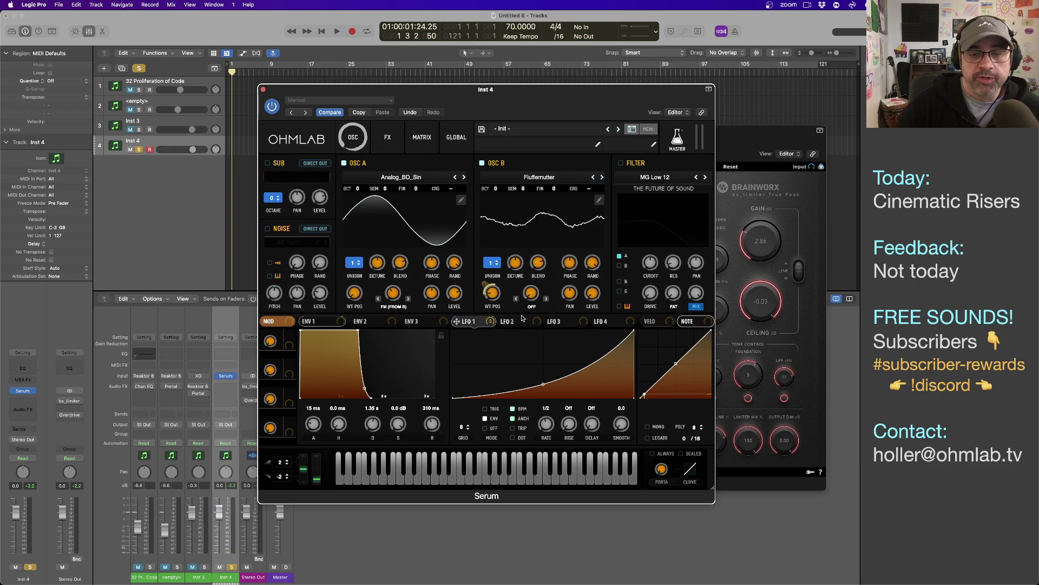
- Assign LFO 1 to oscillator A's coarse pitch and adjust the modulation amount
mouse_move(491, 323)
left_mouse_down()
mouse_move(455, 191)
mouse_move(463, 196)
left_mouse_up()
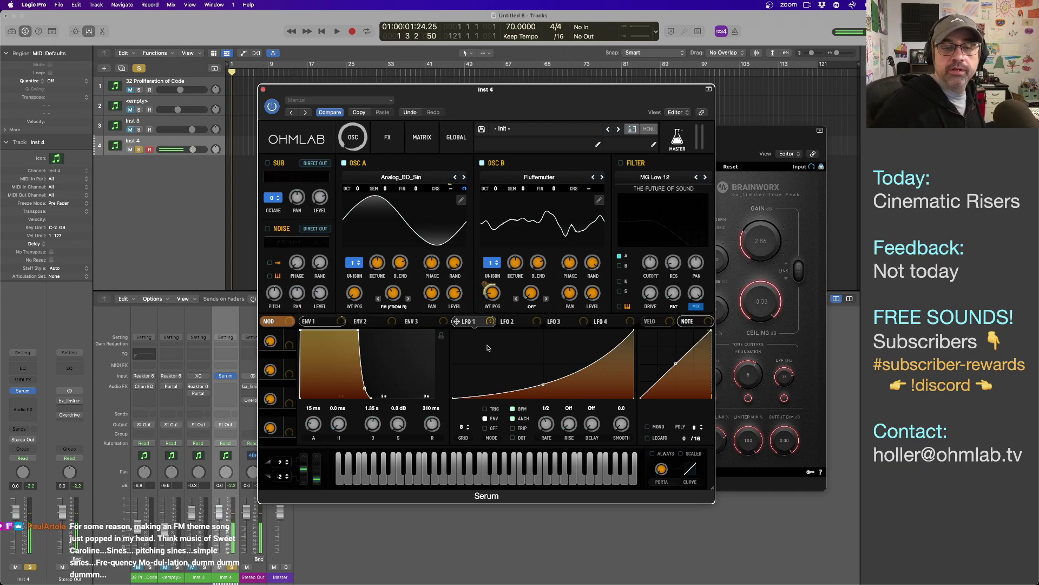
left_click_drag(466, 188, 465, 187)
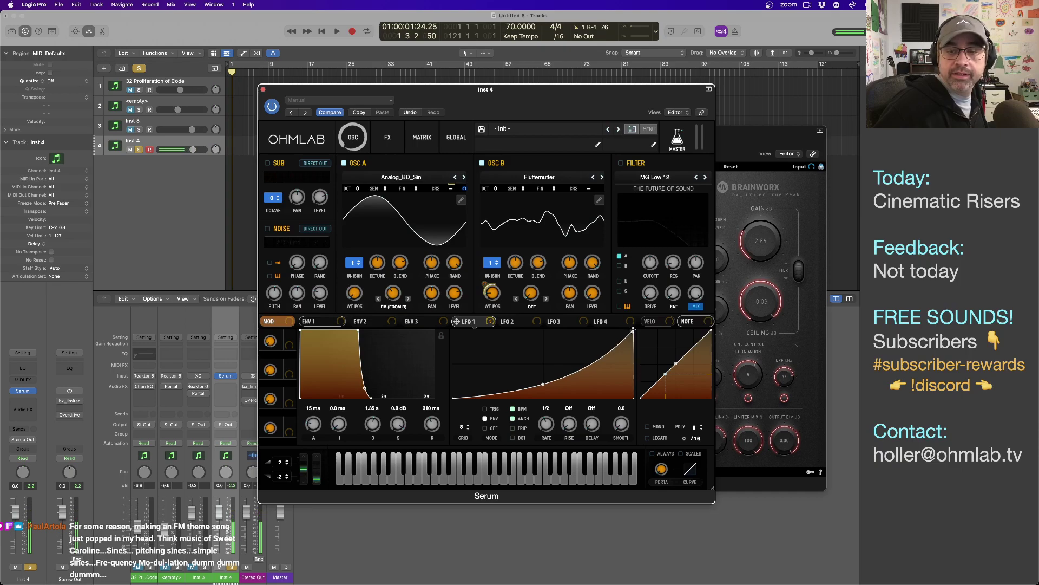
- Reset LFO 1's curve to a straight ramp that rises from zero at the start to its peak at the end
left_click_drag(633, 330, 631, 331)
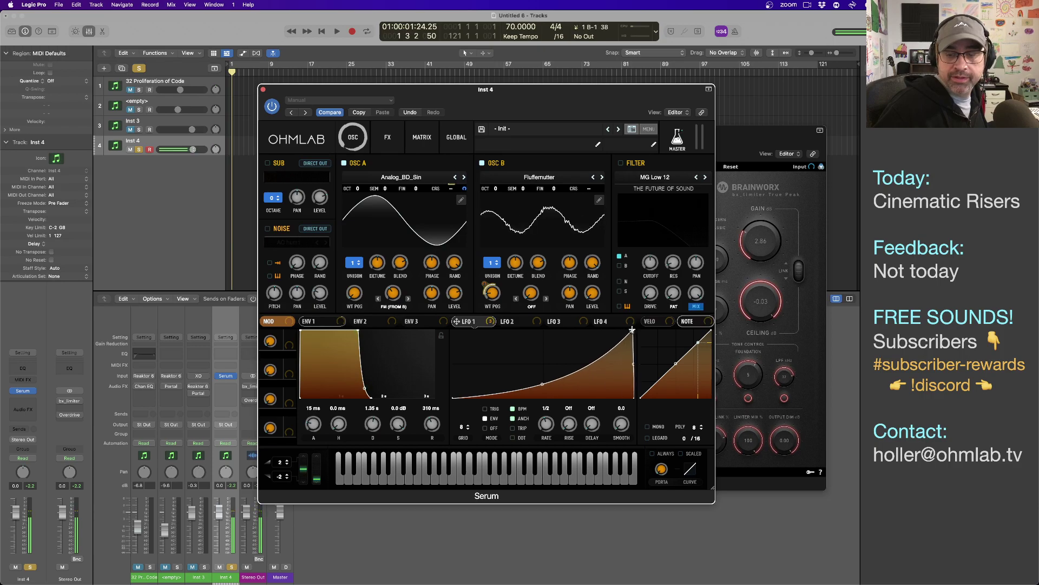
left_click_drag(633, 329, 632, 329)
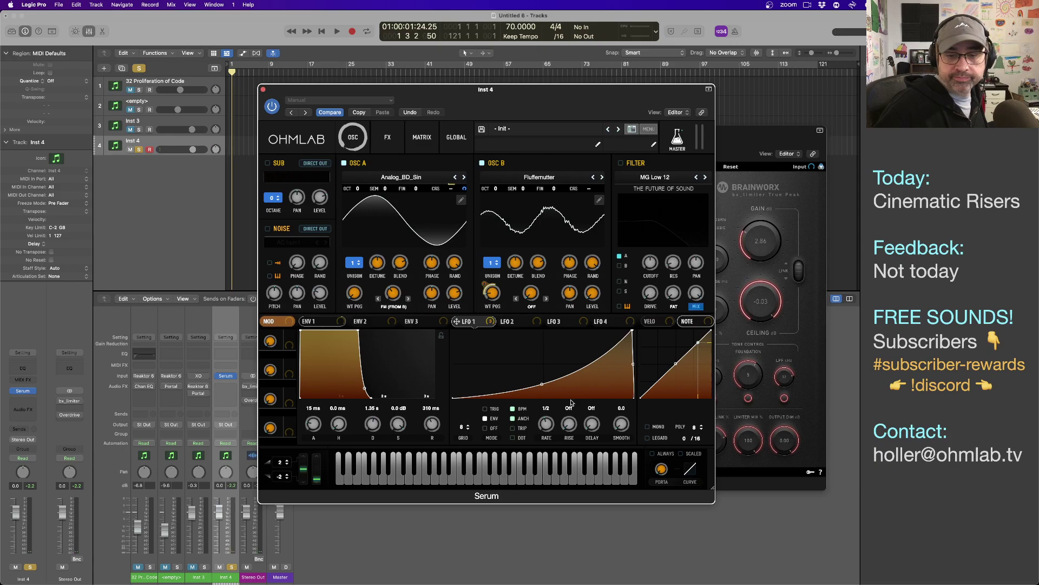
left_click(458, 397)
left_click_drag(458, 397, 457, 399)
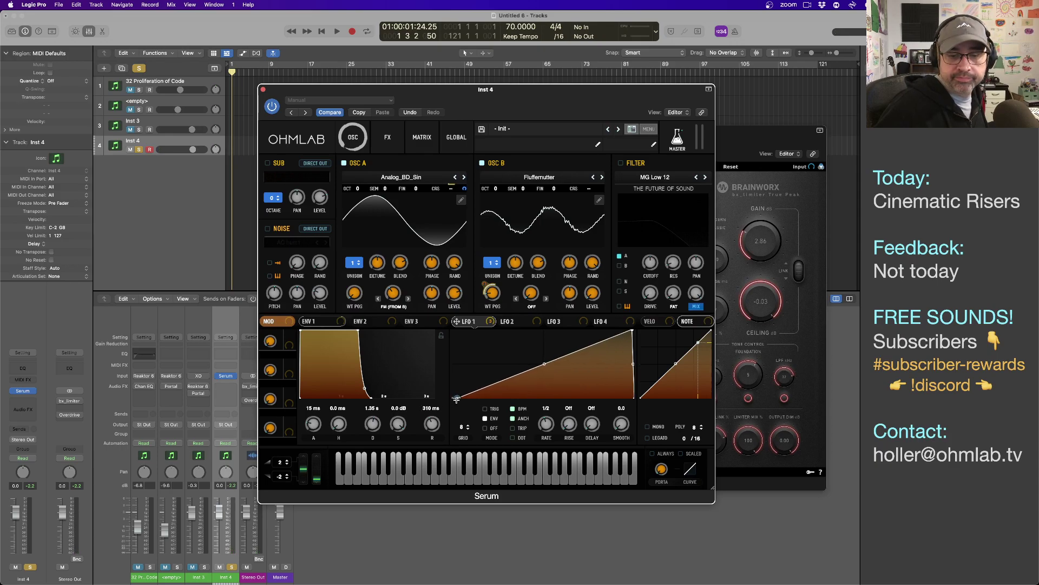
left_click_drag(635, 400, 639, 321)
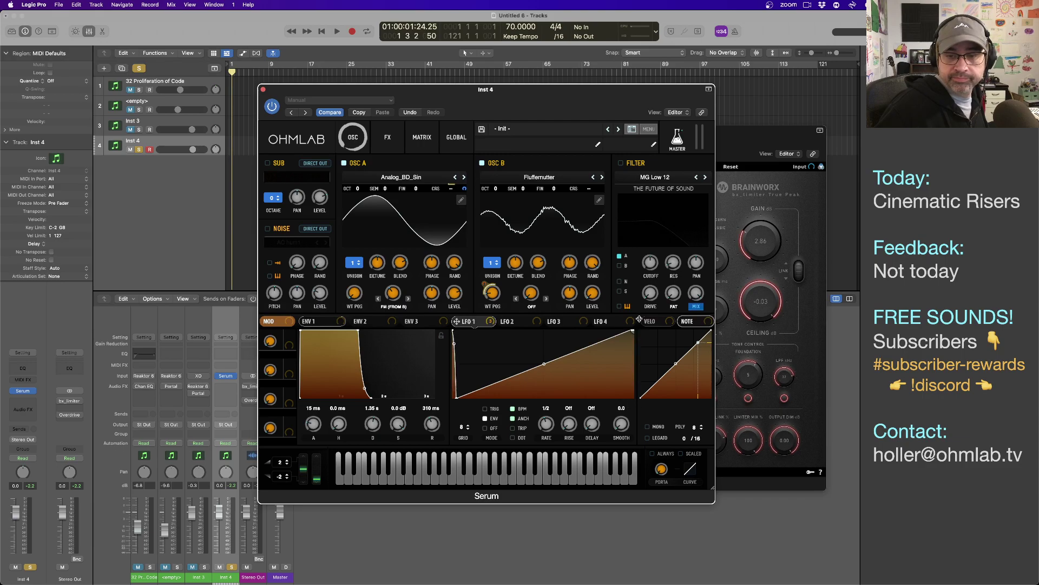
left_click_drag(456, 403, 445, 401)
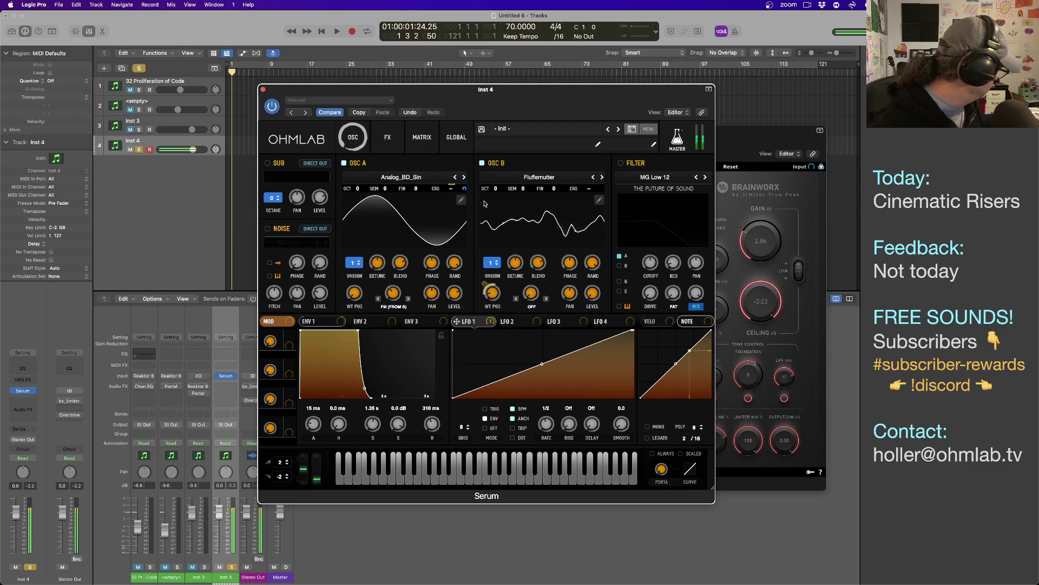
- Bend LFO 1's ramp into an accelerating rise and add a breakpoint about three quarters along, fine-tuning its position
mouse_move(466, 187)
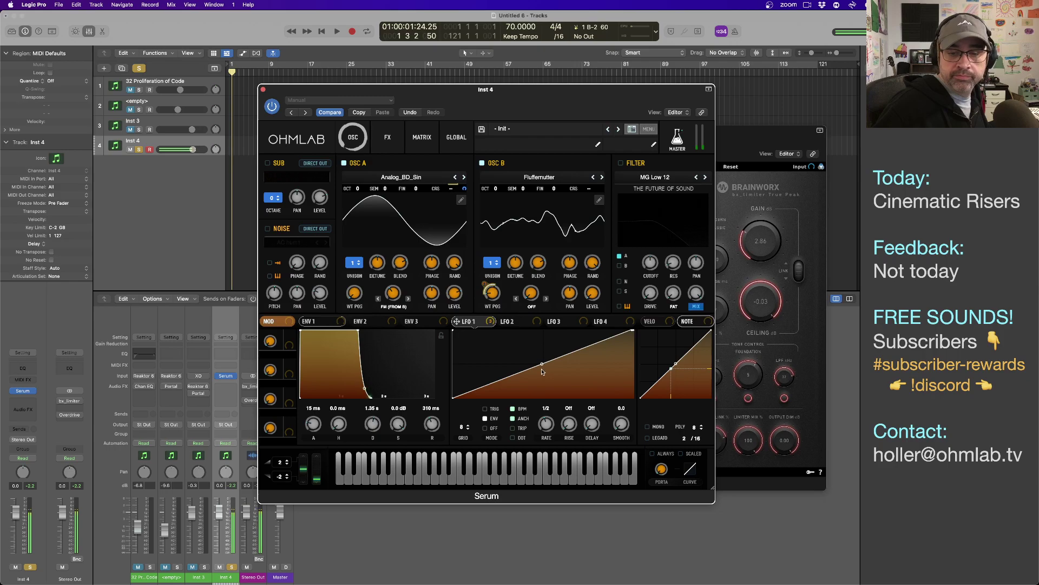
left_click_drag(543, 364, 547, 368)
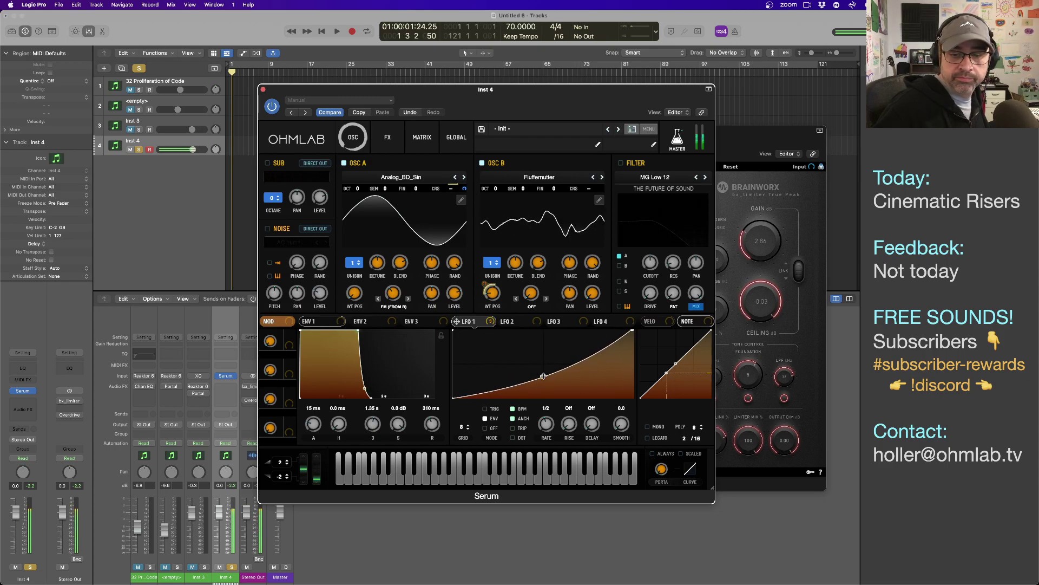
double_click(585, 363)
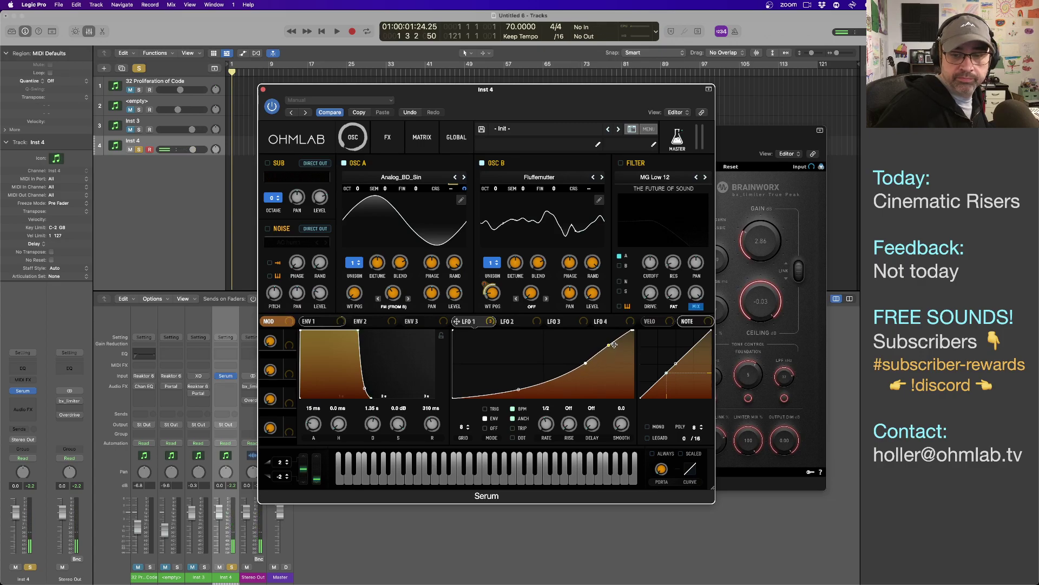
left_click_drag(586, 365, 596, 367)
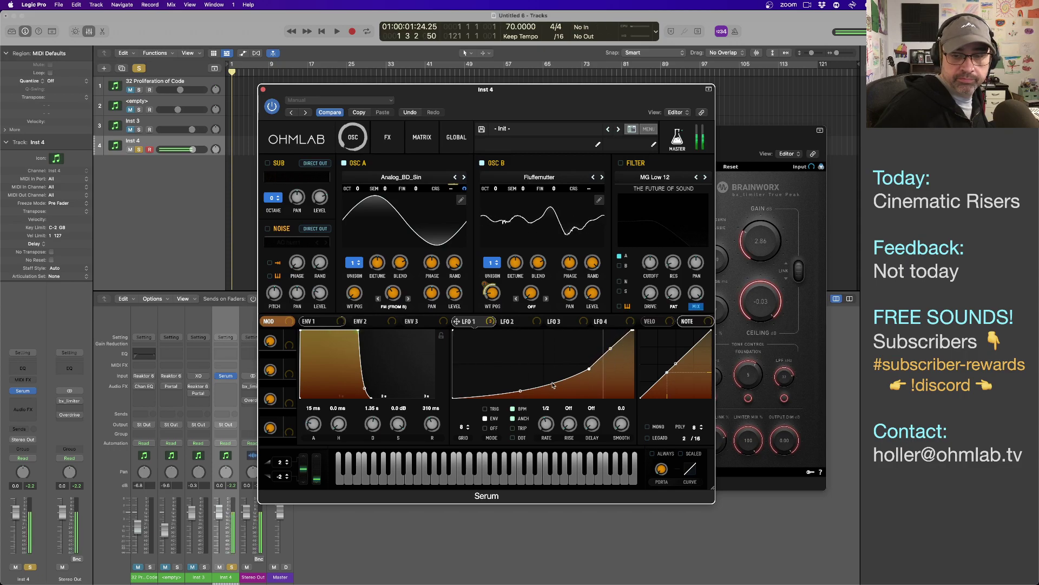
left_click_drag(591, 374, 595, 368)
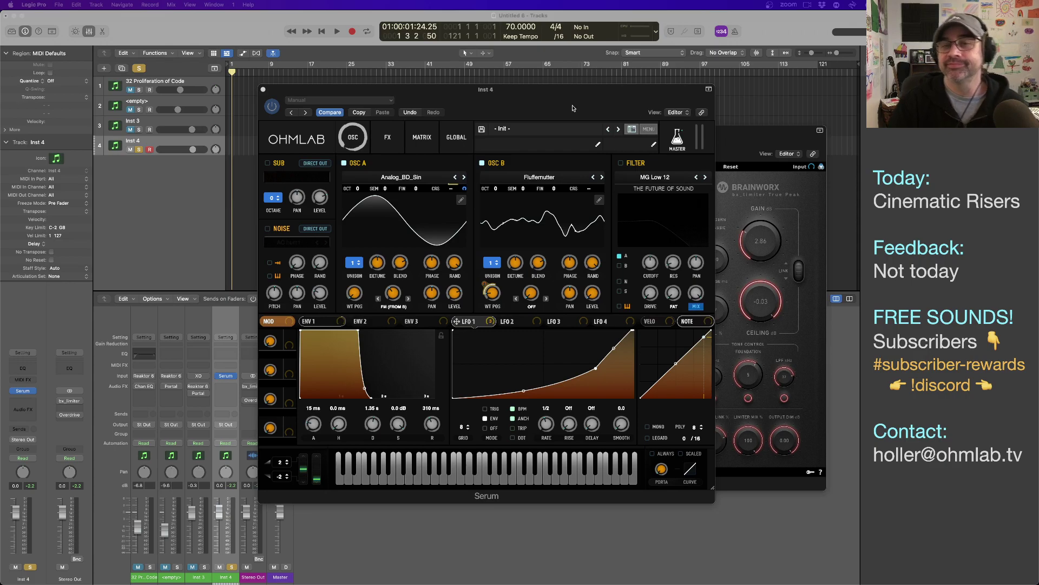
- Enable the Flanger effect and try it ahead of the Distortion before placing it after the Distortion again
left_click(396, 137)
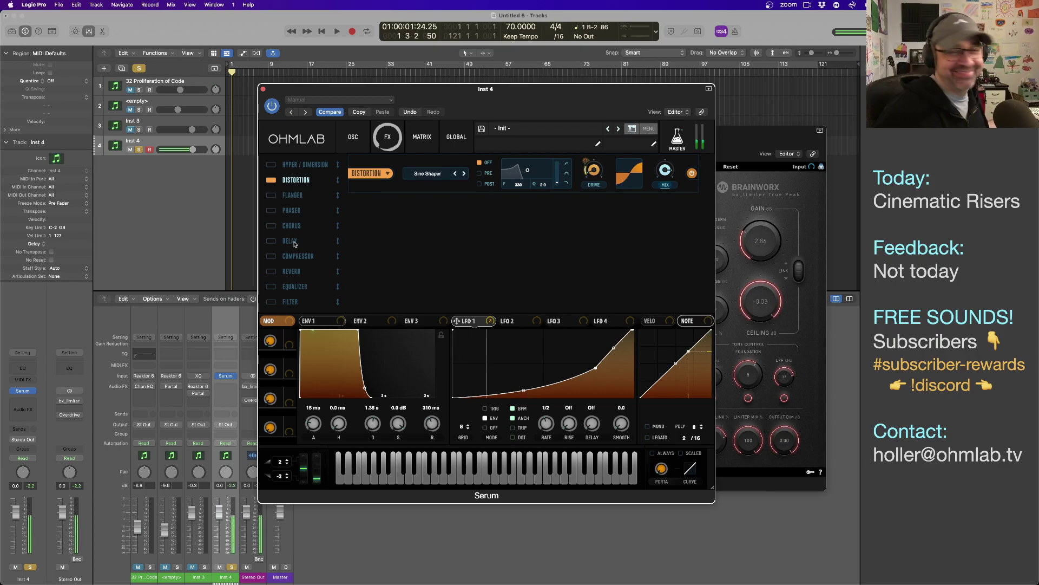
left_click(271, 196)
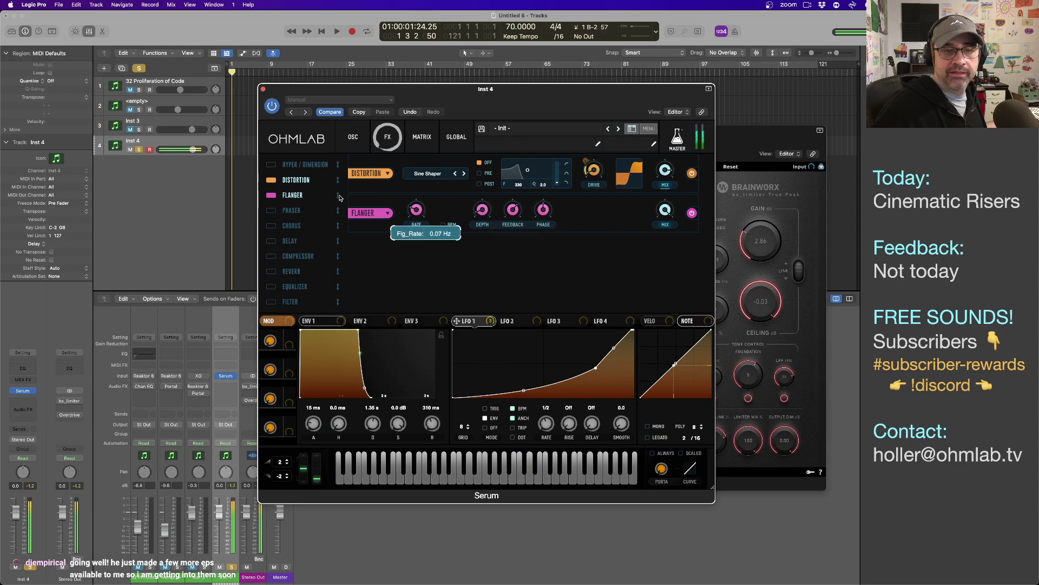
left_click_drag(329, 192, 329, 180)
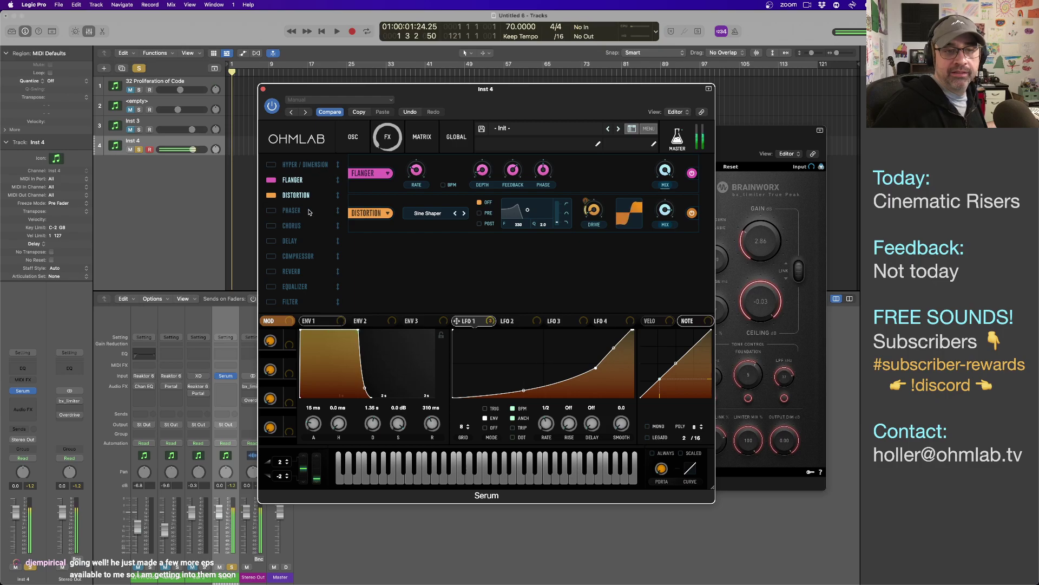
left_click_drag(295, 194, 296, 181)
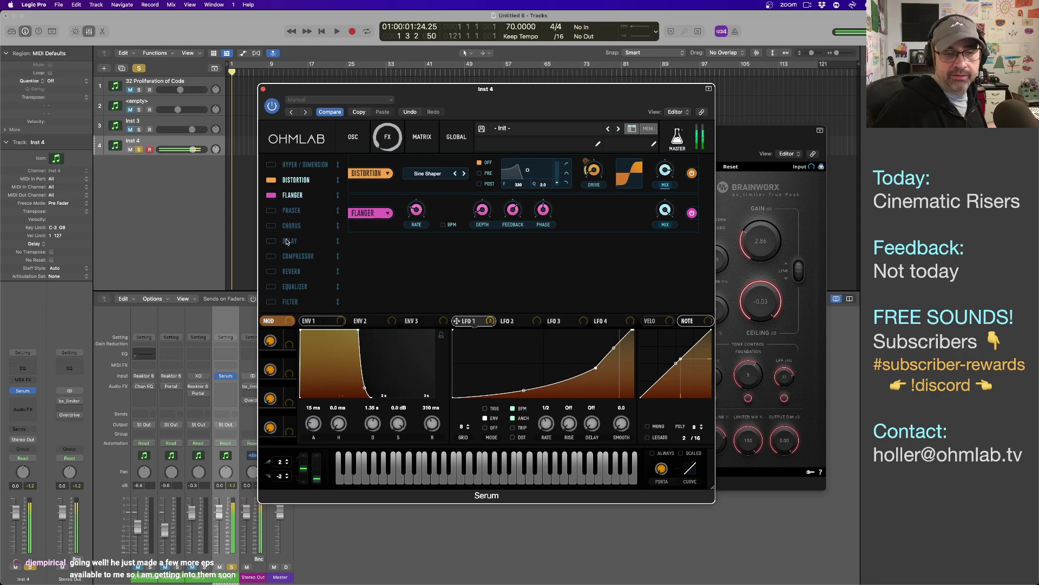
- Enable the Compressor in multiband mode, adjust its threshold and set its attack to 17 ms
left_click(279, 257)
left_click(567, 264)
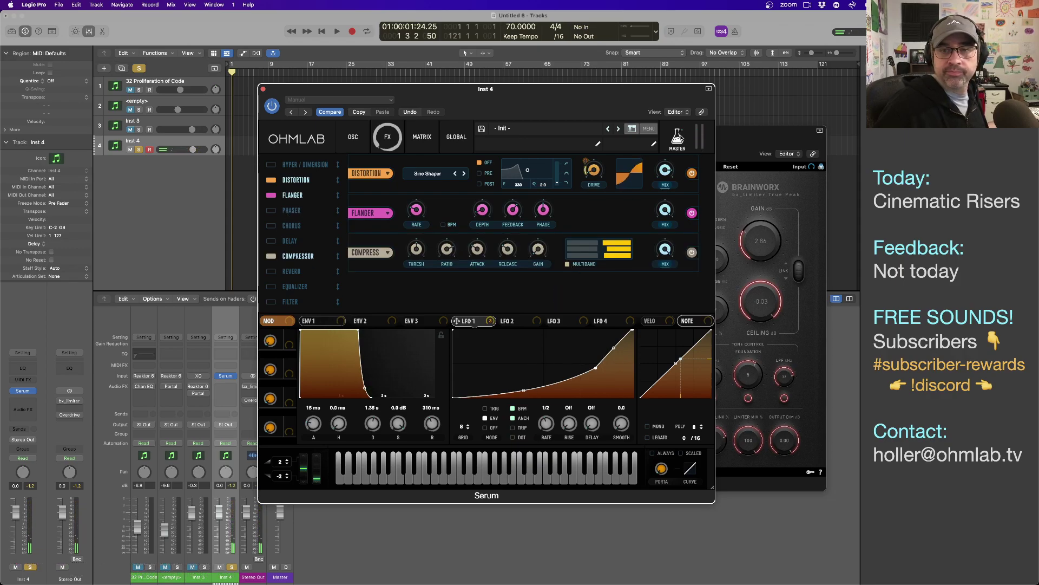
mouse_move(598, 248)
left_click_drag(414, 248, 413, 261)
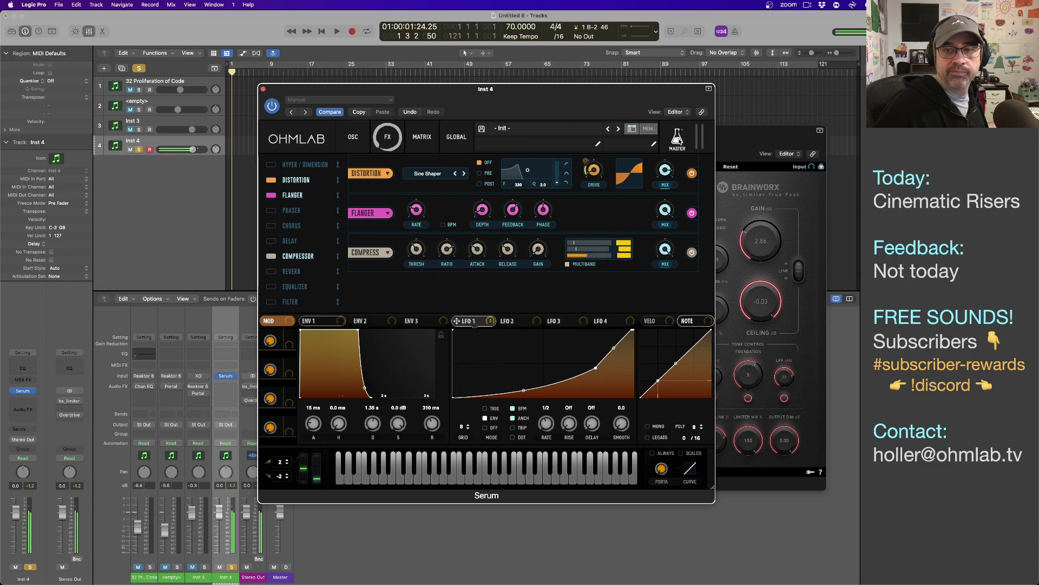
mouse_move(678, 142)
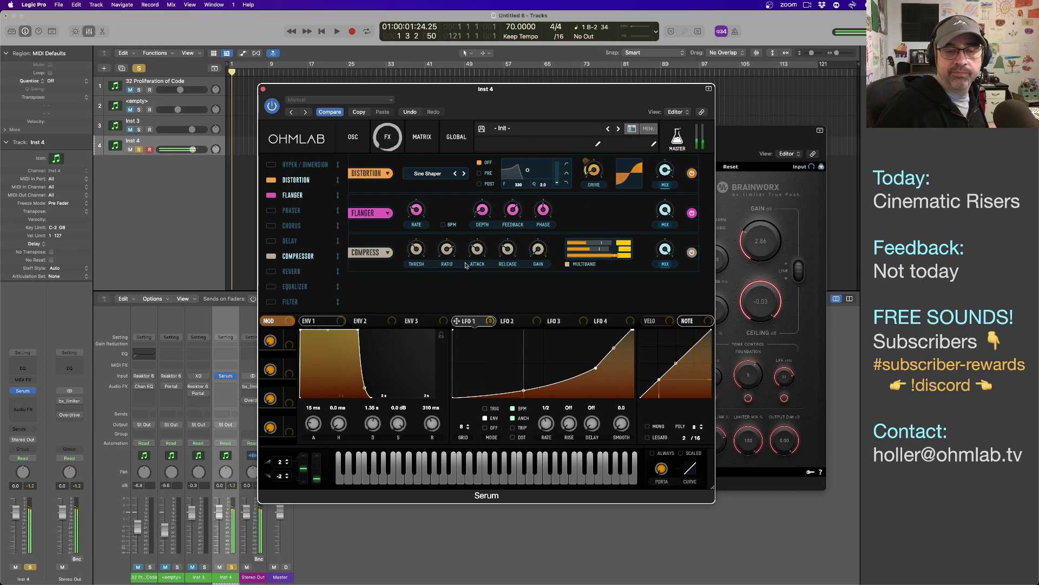
left_click_drag(481, 252, 478, 263)
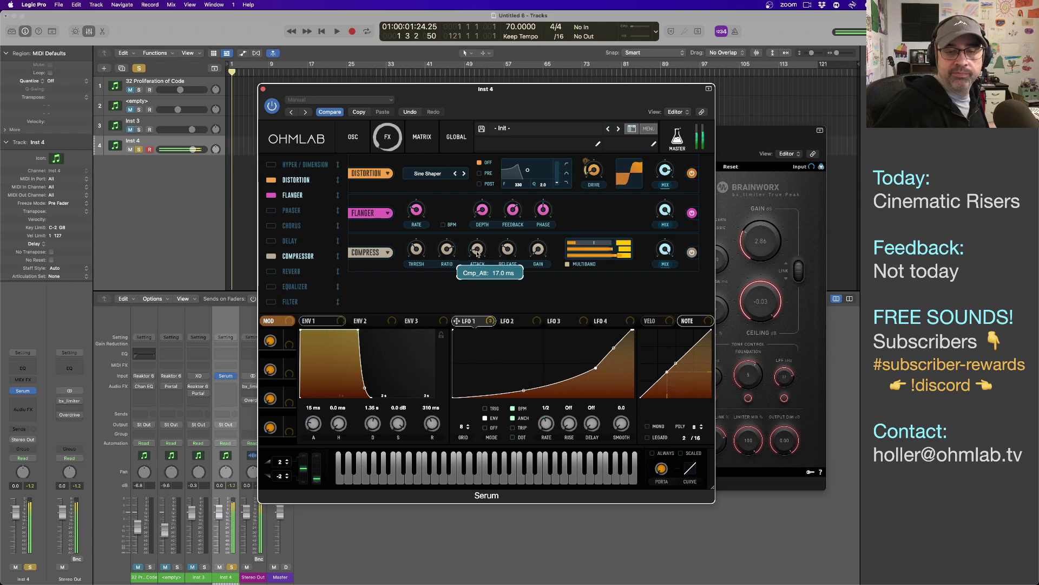
mouse_move(509, 253)
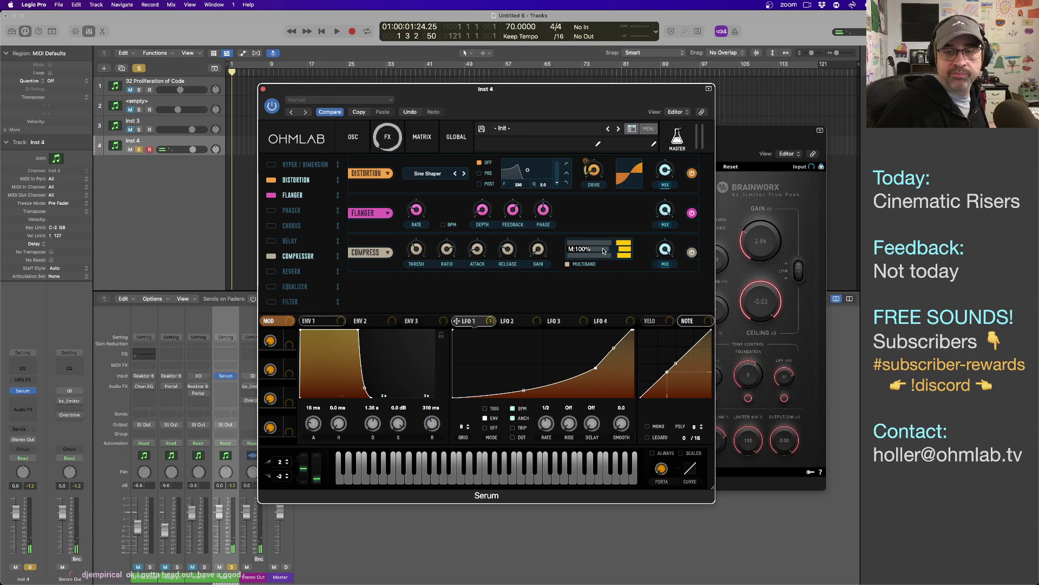
mouse_move(583, 257)
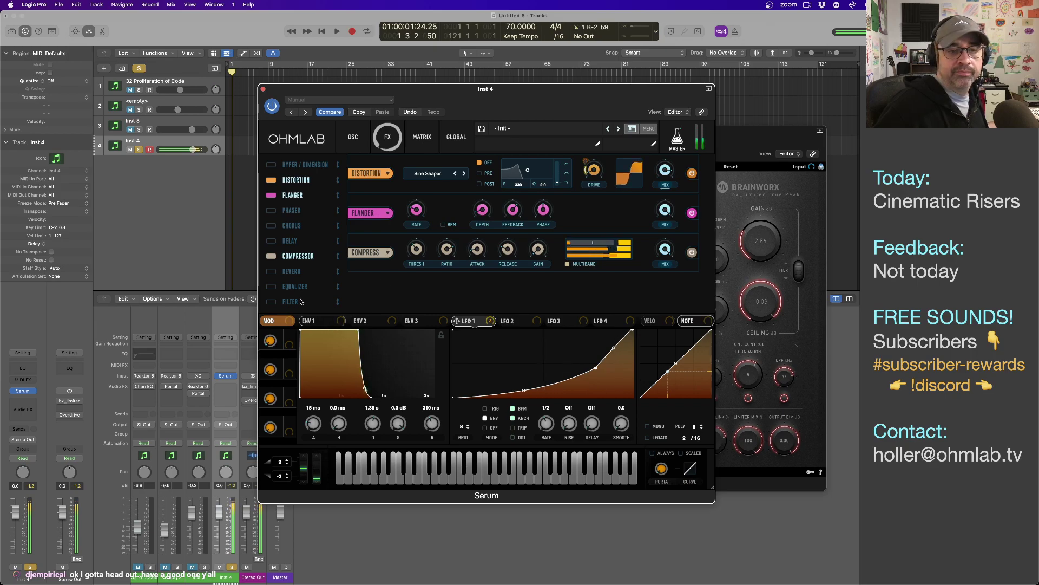
- Enable the Equalizer and turn its low band into a low-cut at about 438 Hz
left_click(271, 287)
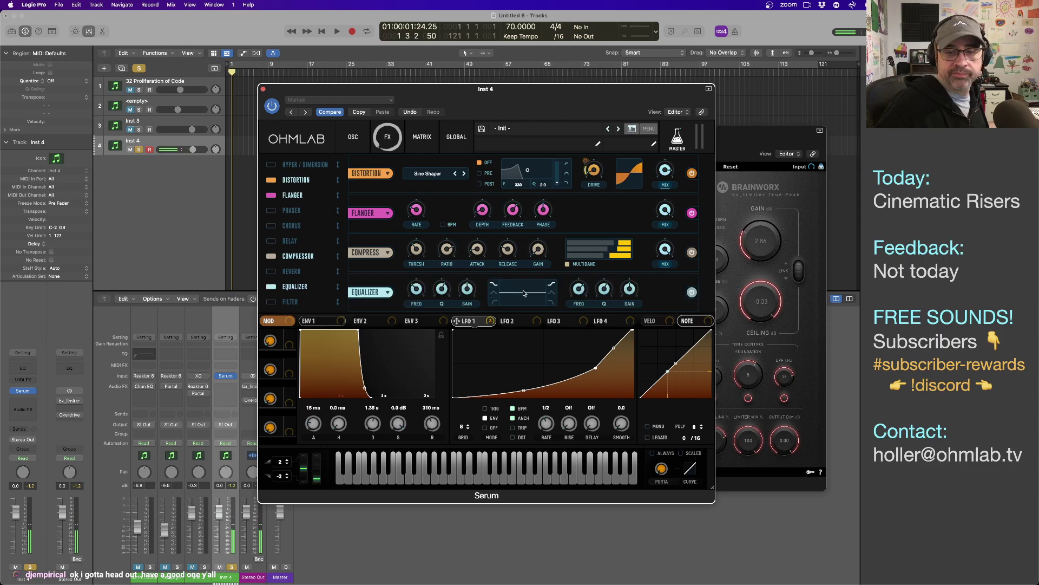
left_click_drag(496, 304, 497, 296)
mouse_move(443, 299)
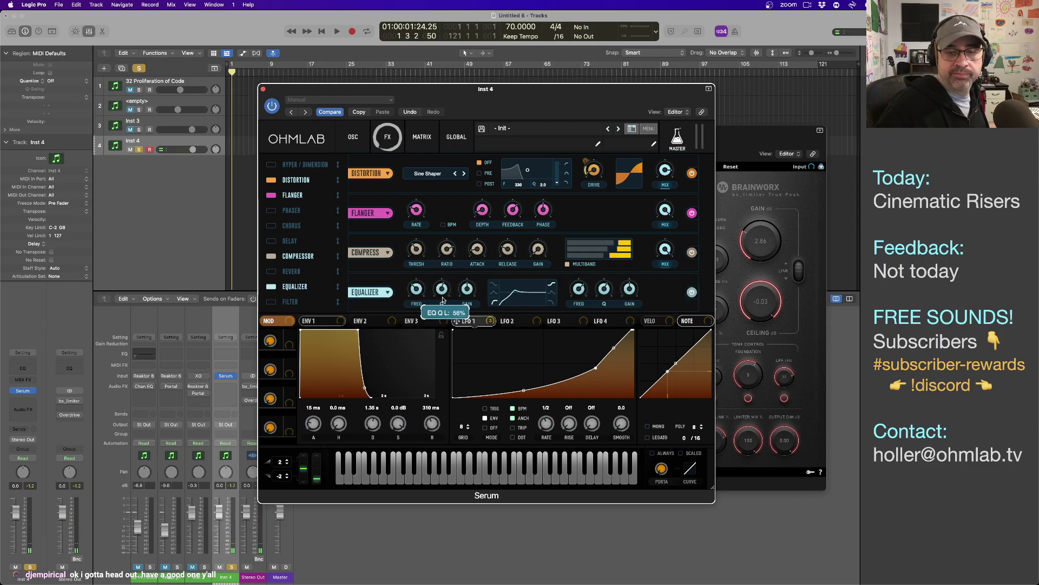
left_click_drag(416, 296, 411, 282)
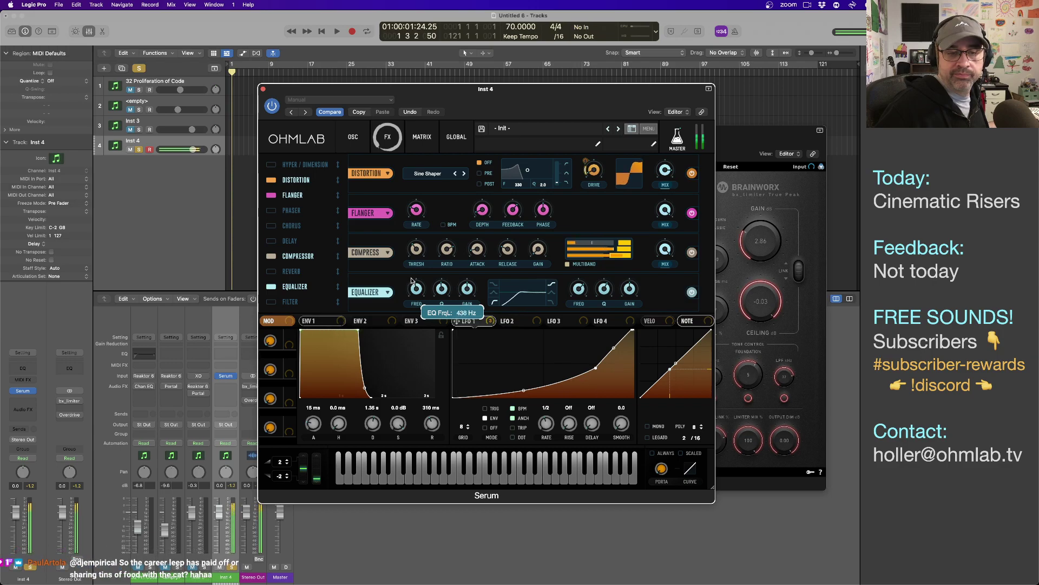
- Move the Equalizer up the effects chain, try it ahead of the Distortion, and place it between the Distortion and the Flanger
left_click_drag(338, 286, 336, 258)
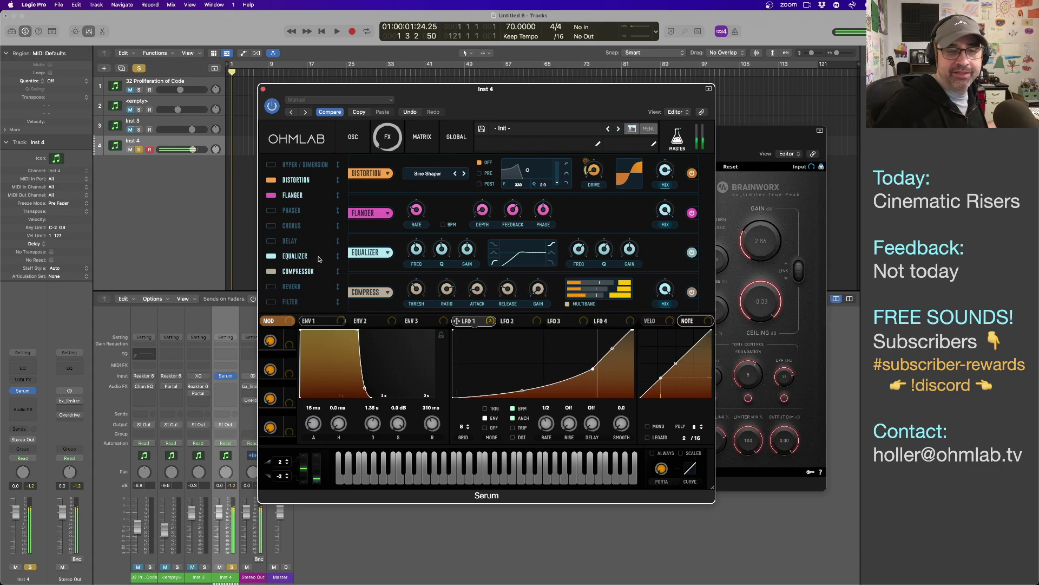
left_click_drag(318, 259, 315, 182)
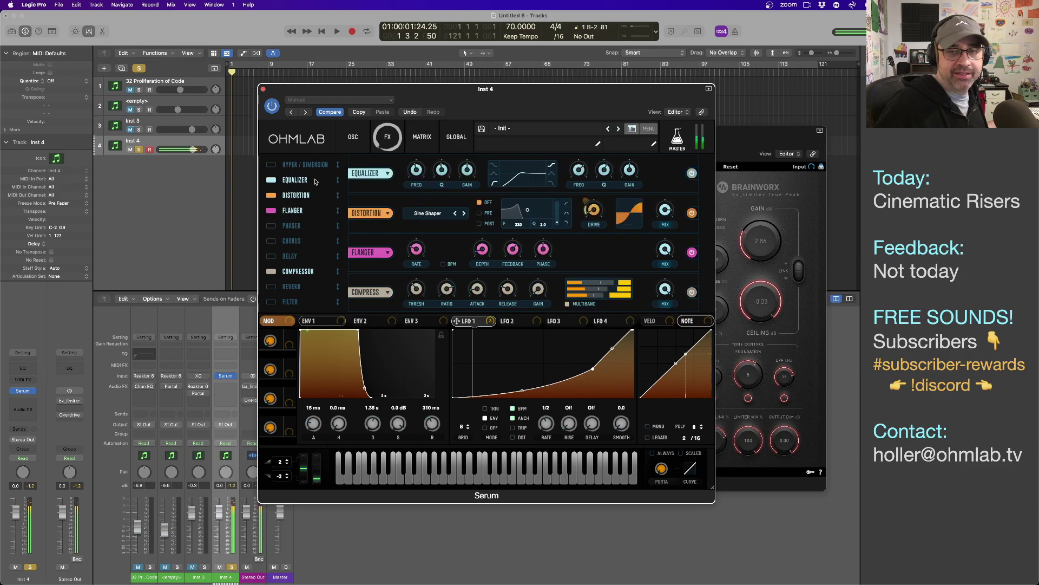
left_click_drag(315, 182, 316, 200)
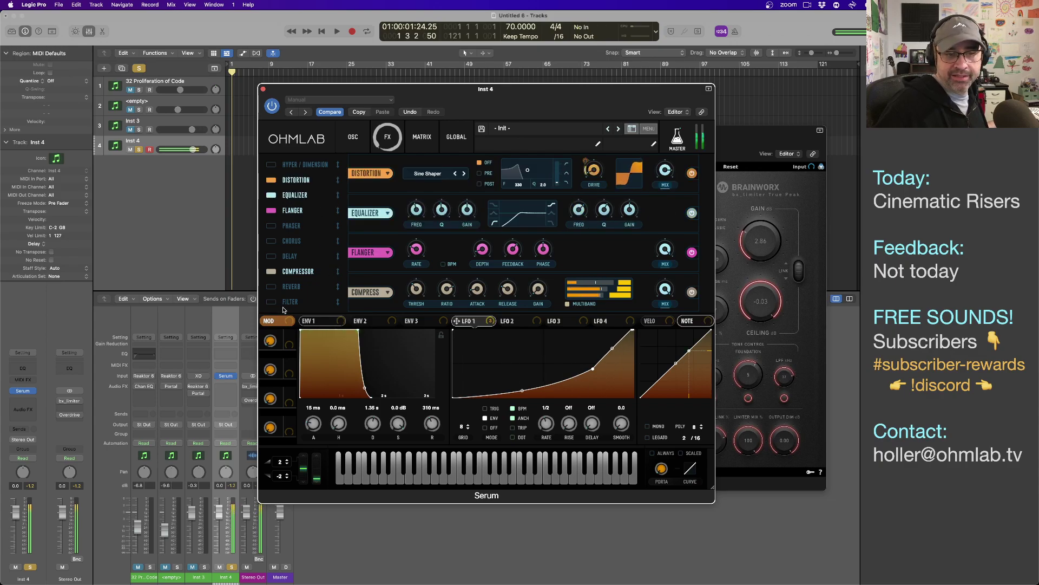
- Enable the Filter effect, place it directly after the Compressor and set its type to Combs
left_click(271, 302)
left_click_drag(295, 302, 302, 284)
left_click(441, 296)
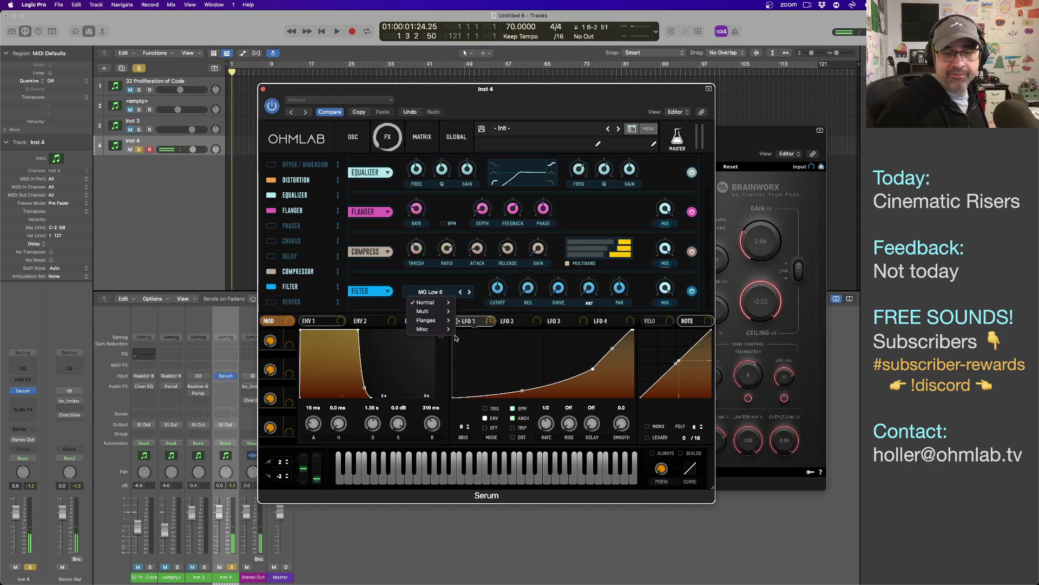
mouse_move(446, 329)
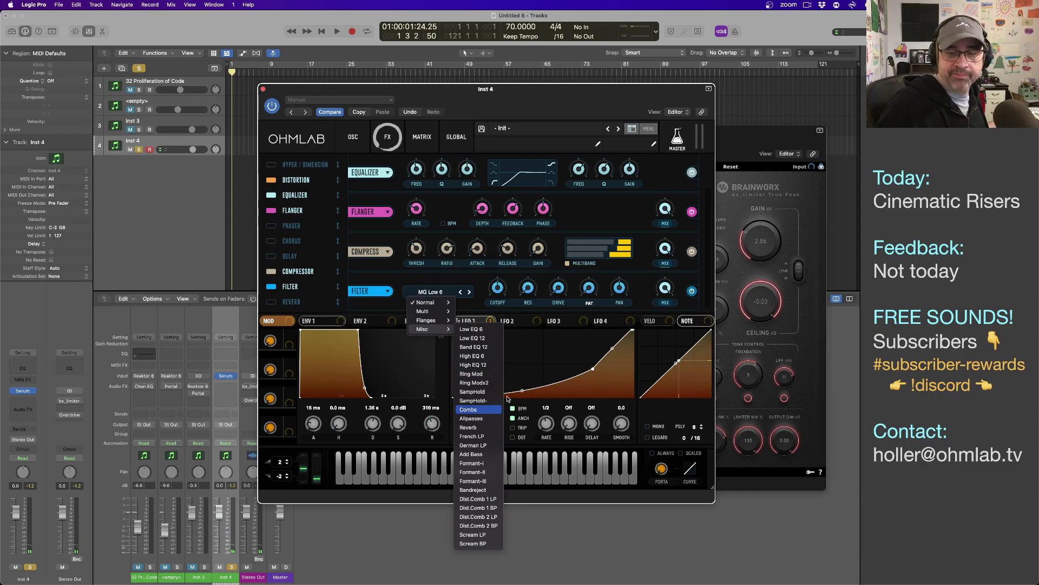
left_click(498, 408)
- Raise the comb filter's resonance, adjust its mix, and set the damping to 30% and the cutoff to about 306 Hz
left_click_drag(527, 288, 523, 266)
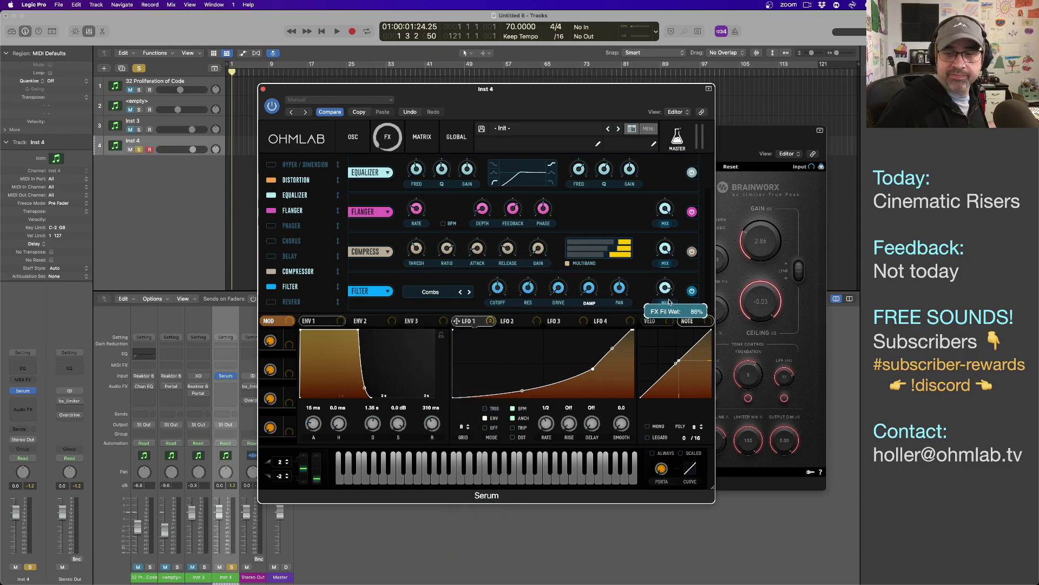
mouse_move(592, 281)
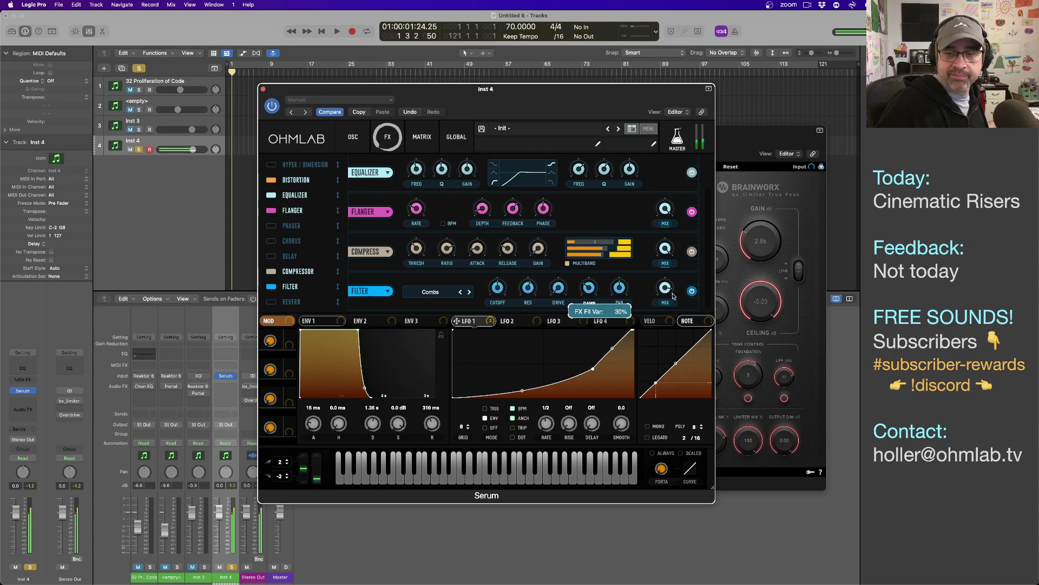
mouse_move(666, 291)
mouse_move(530, 278)
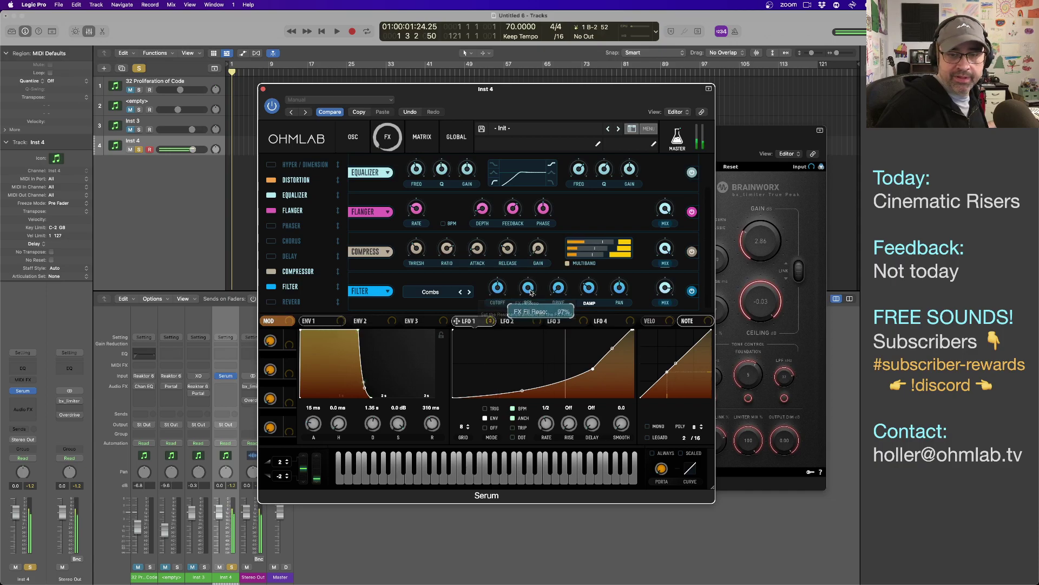
mouse_move(503, 291)
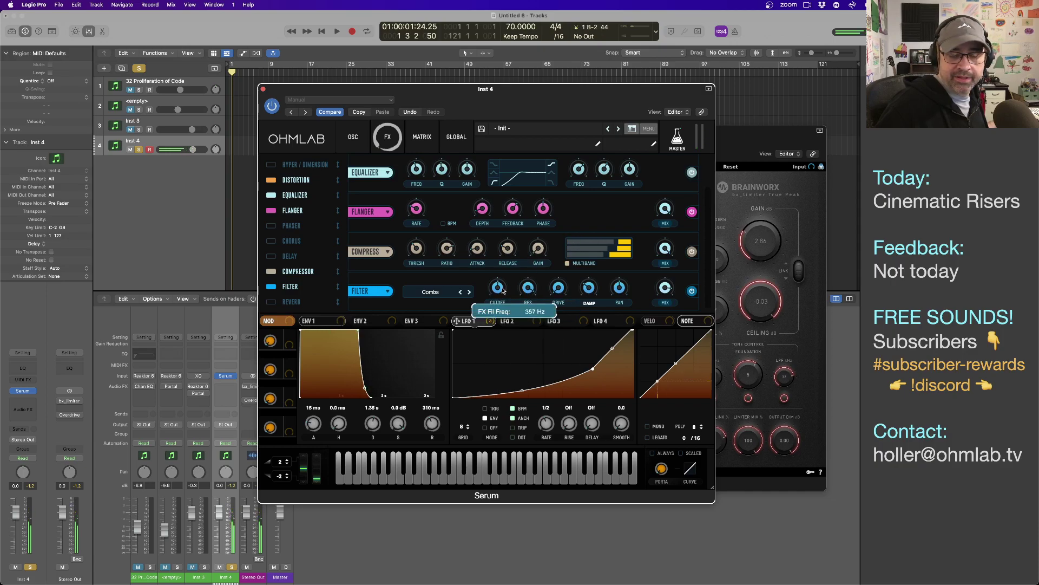
scroll(502, 291, "down", 2)
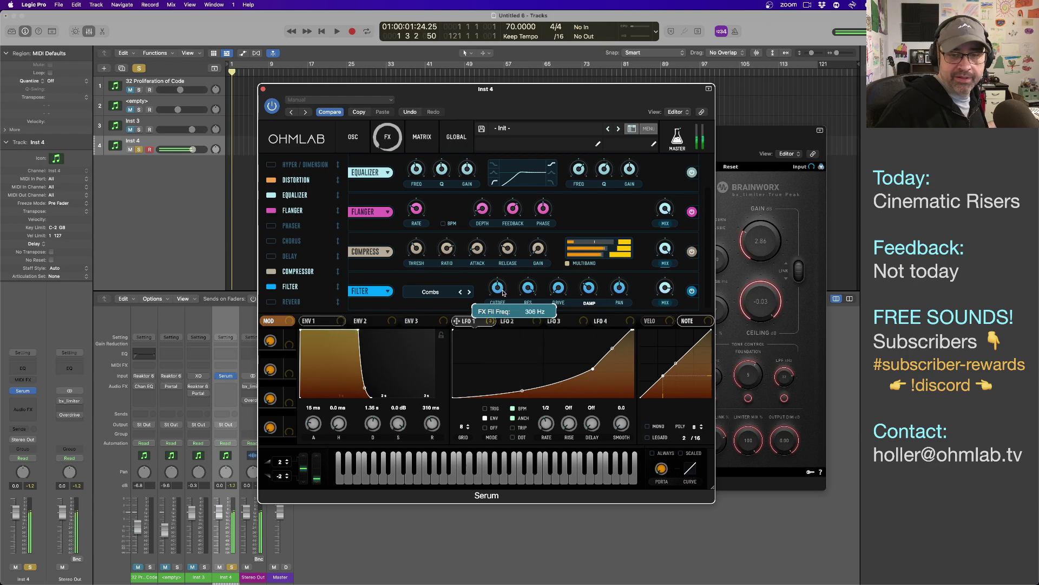
- Raise the comb filter's cutoff to about 3729 Hz, modulate it with LFO 1 and adjust the modulation depth
scroll(502, 293, "up", 1)
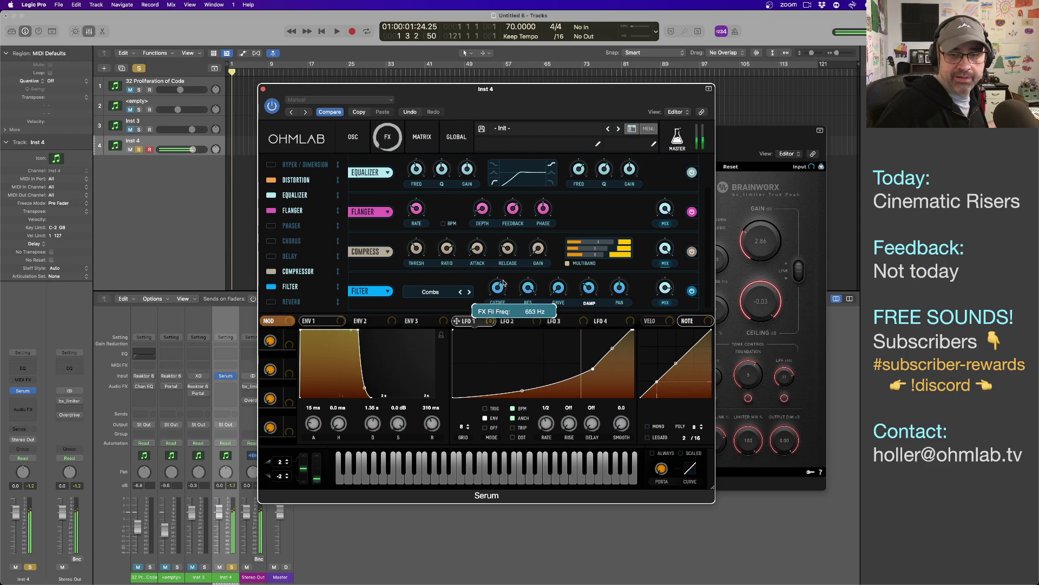
left_click_drag(503, 293, 501, 282)
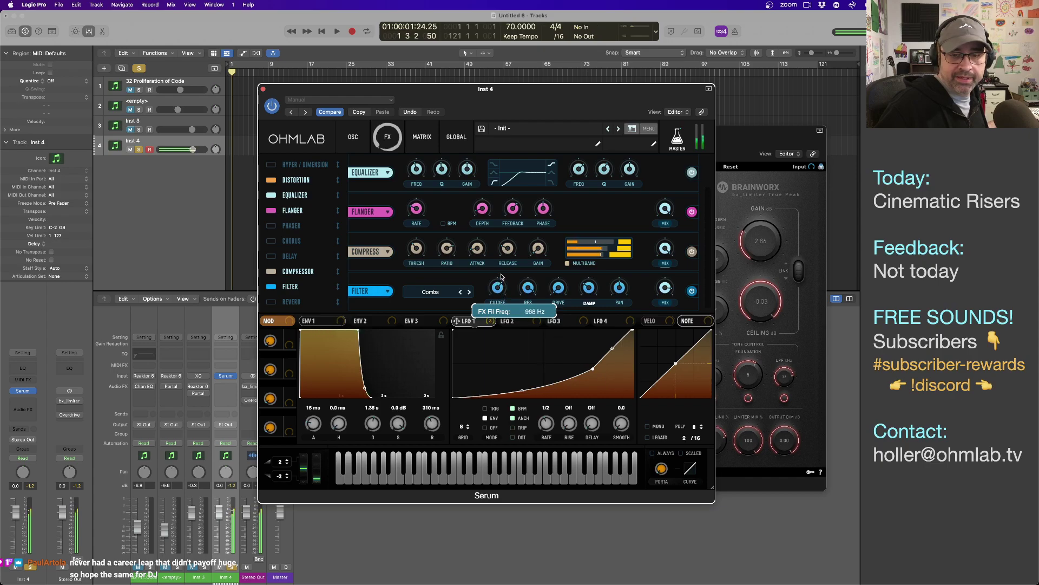
left_click_drag(502, 277, 502, 301)
left_click_drag(501, 256, 496, 280)
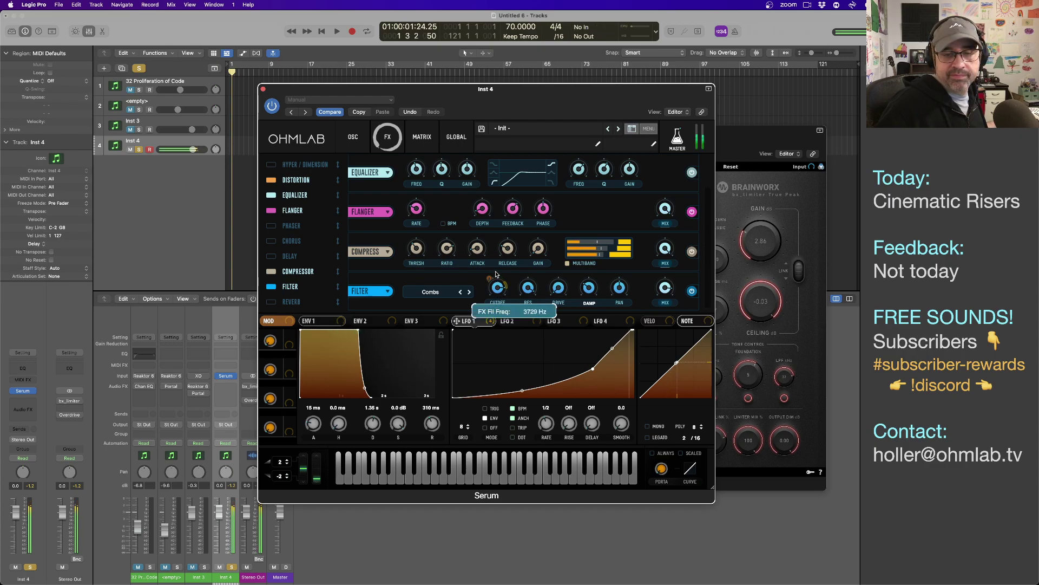
scroll(491, 287, "up", 4)
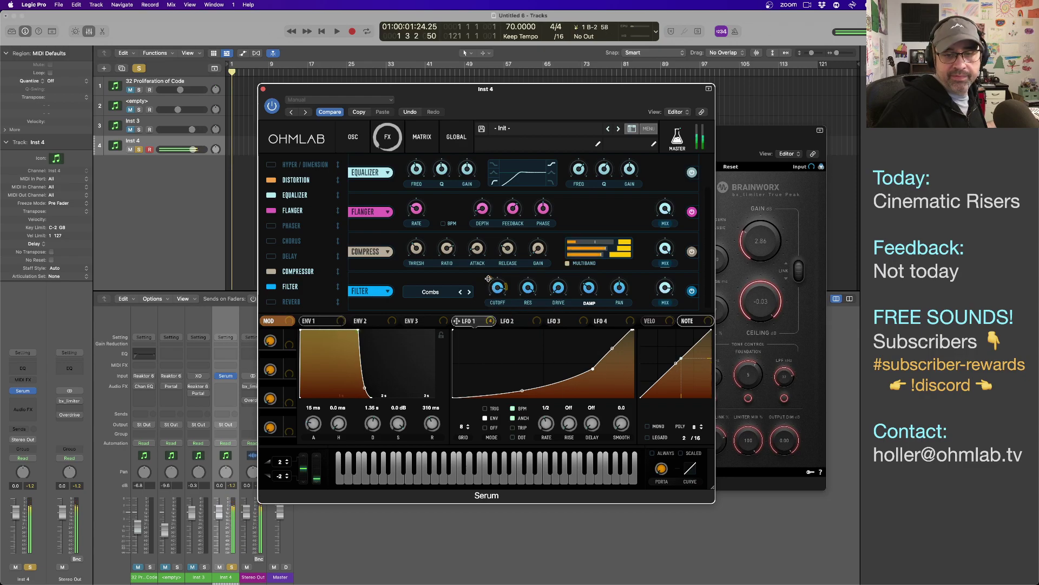
left_click_drag(490, 280, 495, 285)
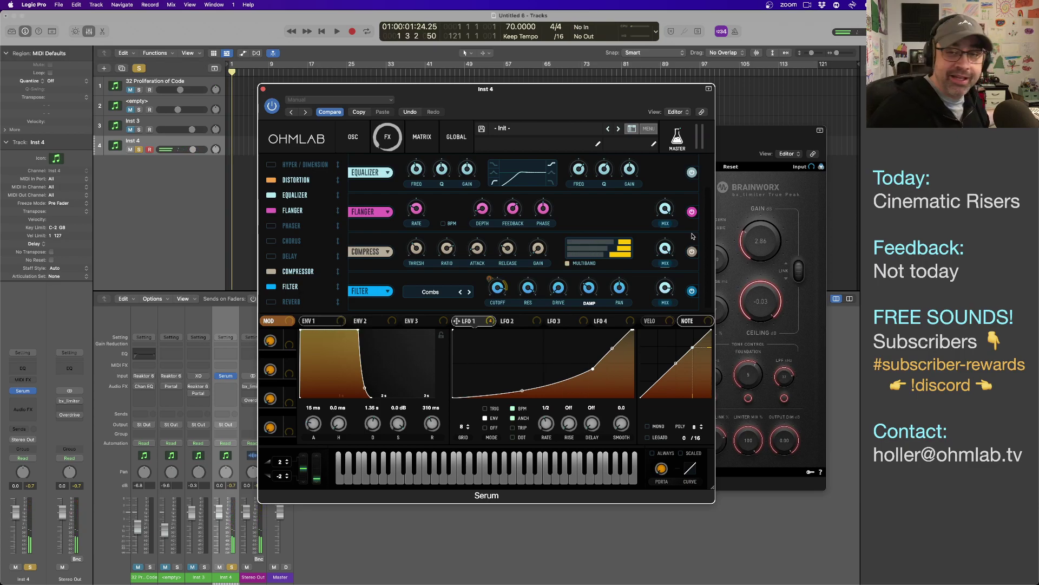
- Set the master volume to 59% (-13.8 dB), repositioning the plugin window to keep the mixer meters in sight
mouse_move(678, 139)
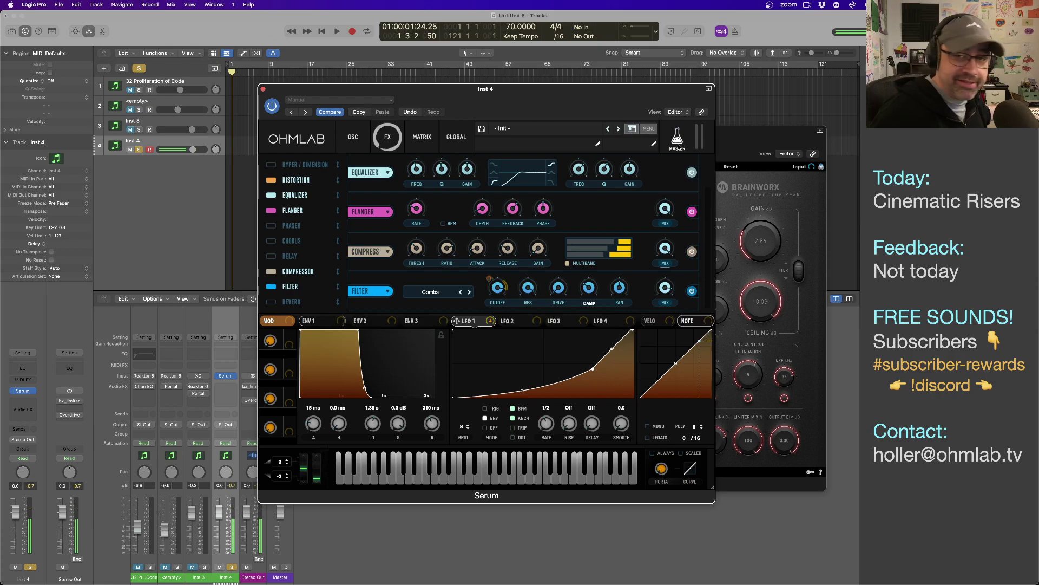
left_click_drag(678, 139, 678, 154)
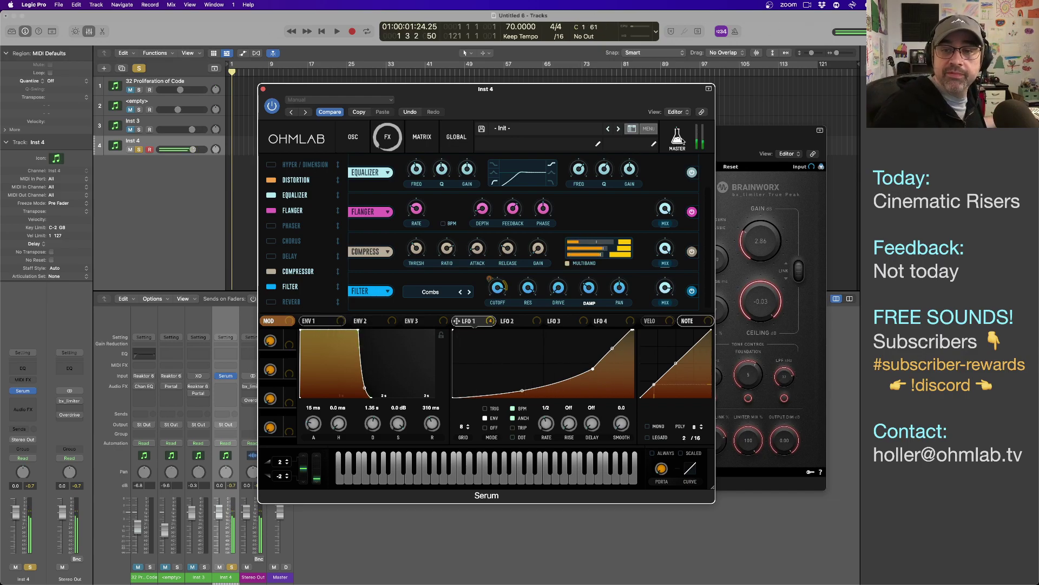
mouse_move(680, 129)
left_click_drag(679, 121, 681, 125)
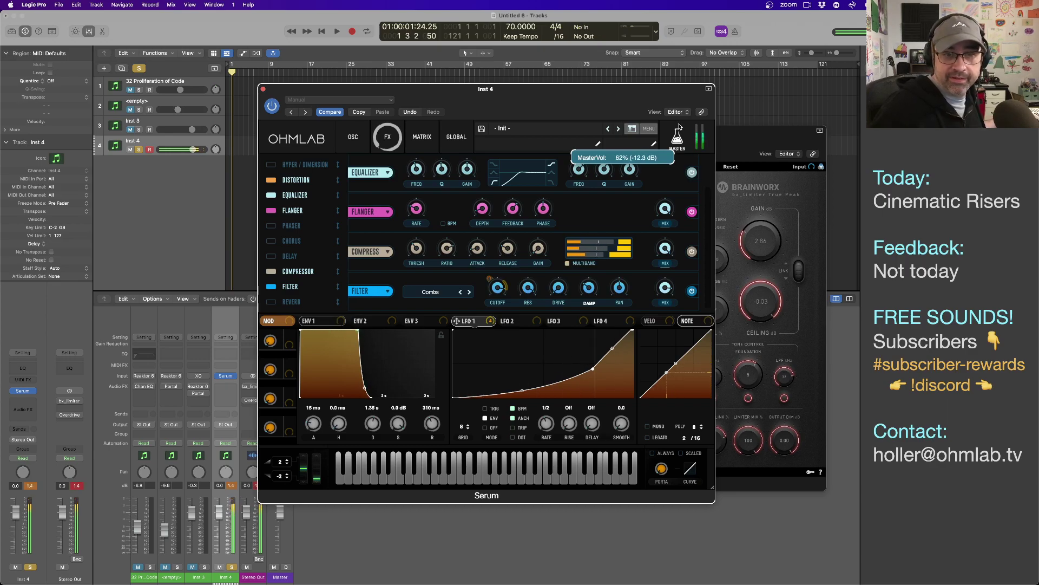
left_click_drag(430, 101, 416, 98)
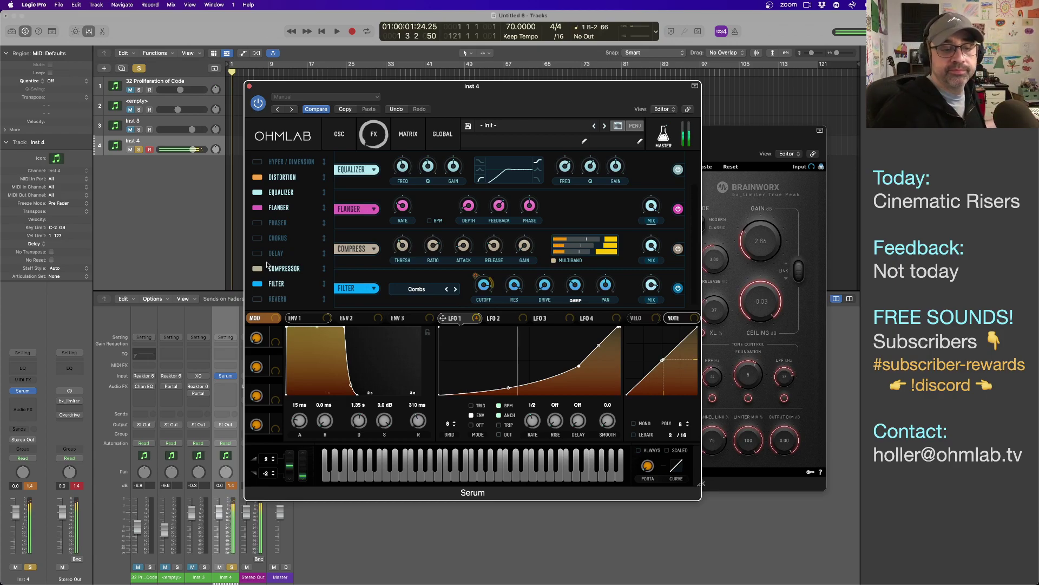
left_click(88, 505)
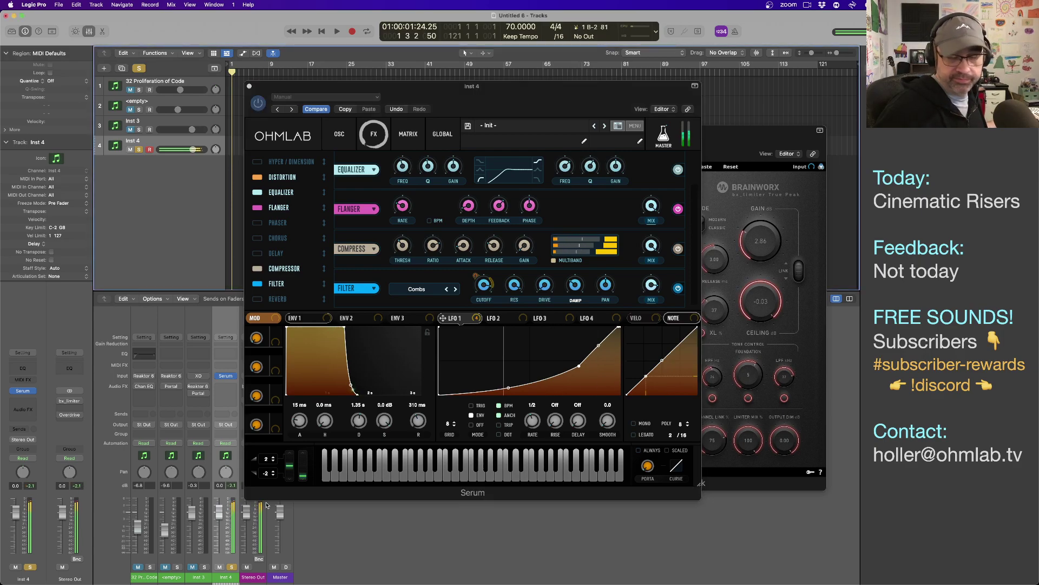
left_click(666, 138)
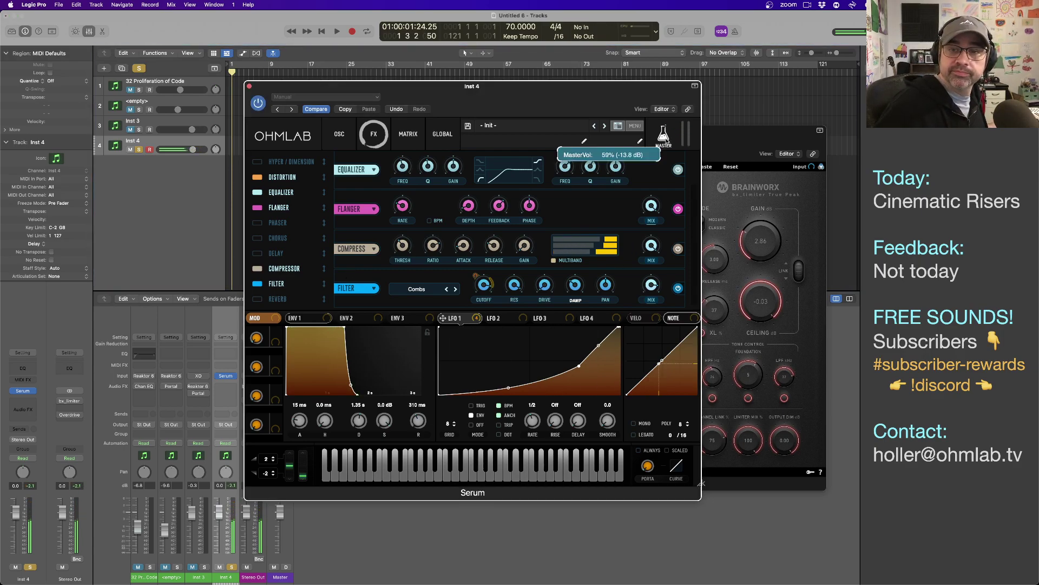
mouse_move(438, 98)
left_mouse_down()
mouse_move(565, 134)
mouse_move(513, 112)
mouse_move(442, 105)
left_mouse_up()
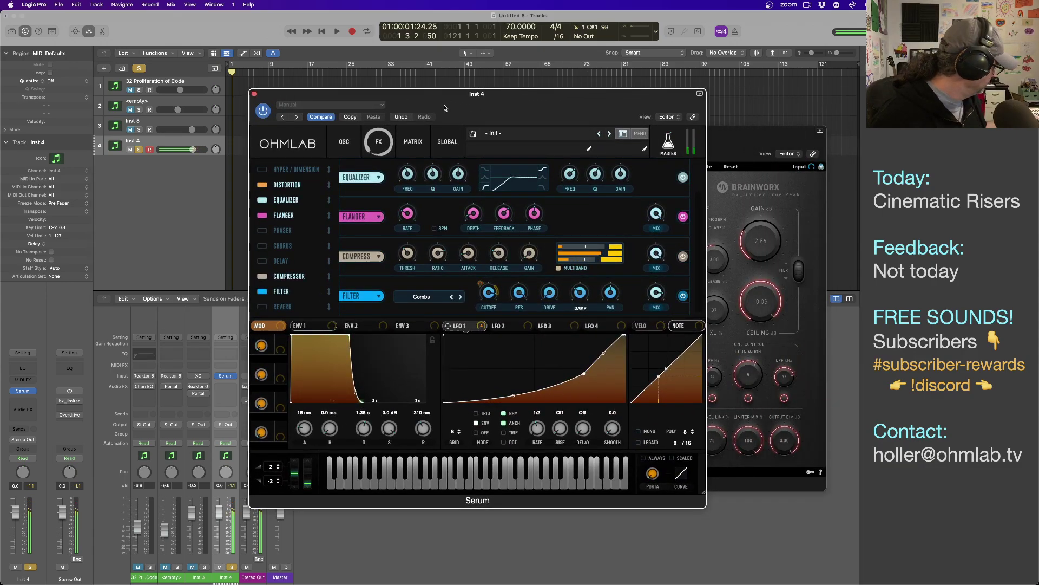
left_click_drag(519, 108, 515, 94)
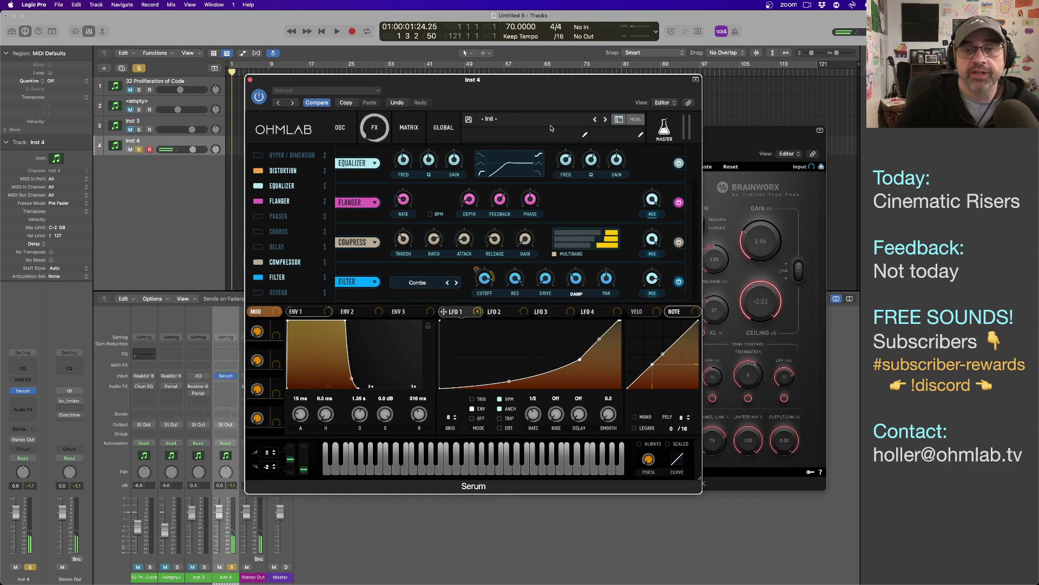
- Start saving the preset and create a folder named Risers inside User > WIP > Ghosthack Sandbox
left_click(637, 120)
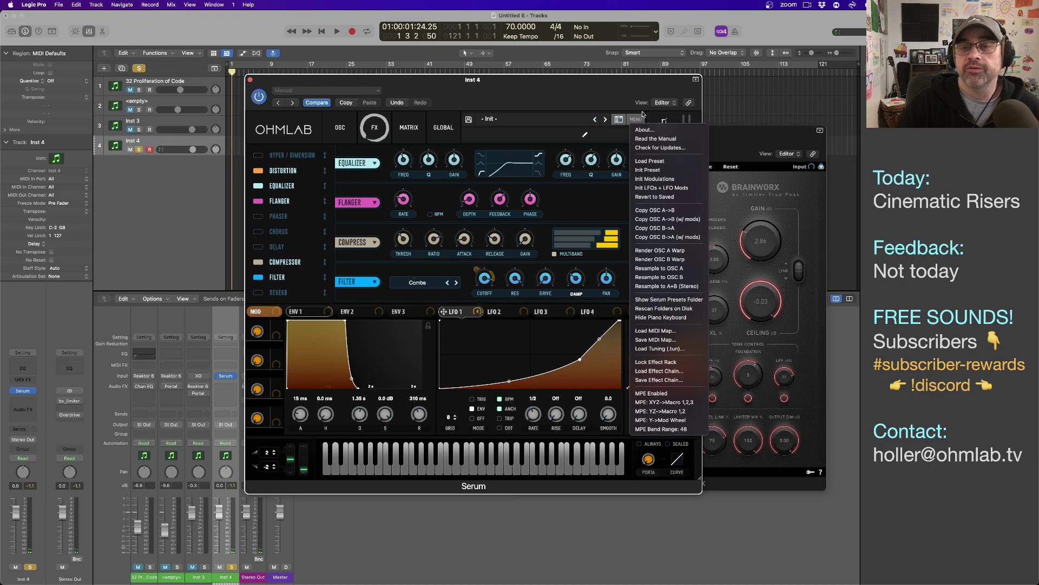
left_click(528, 139)
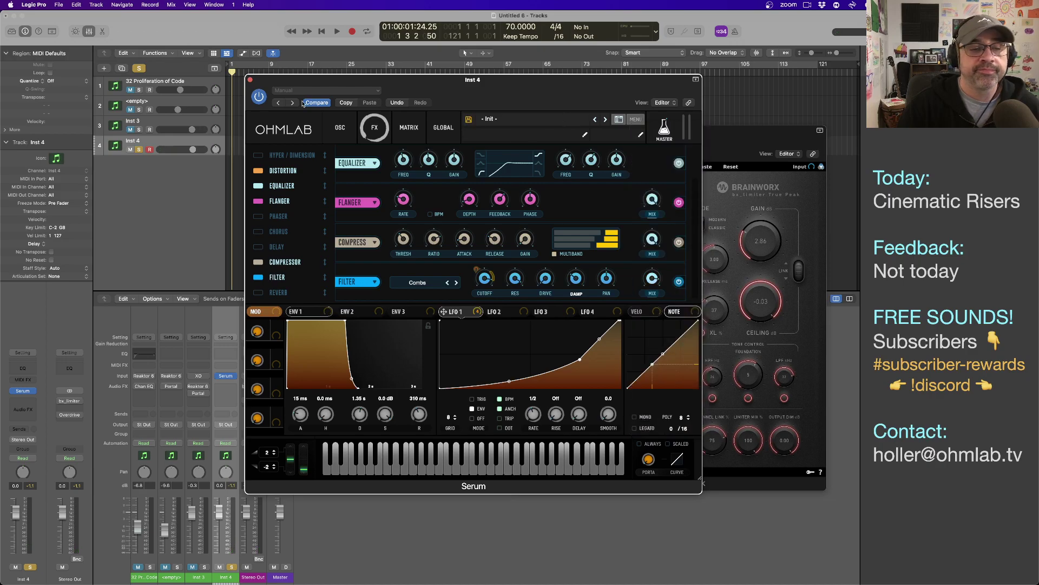
left_click(469, 119)
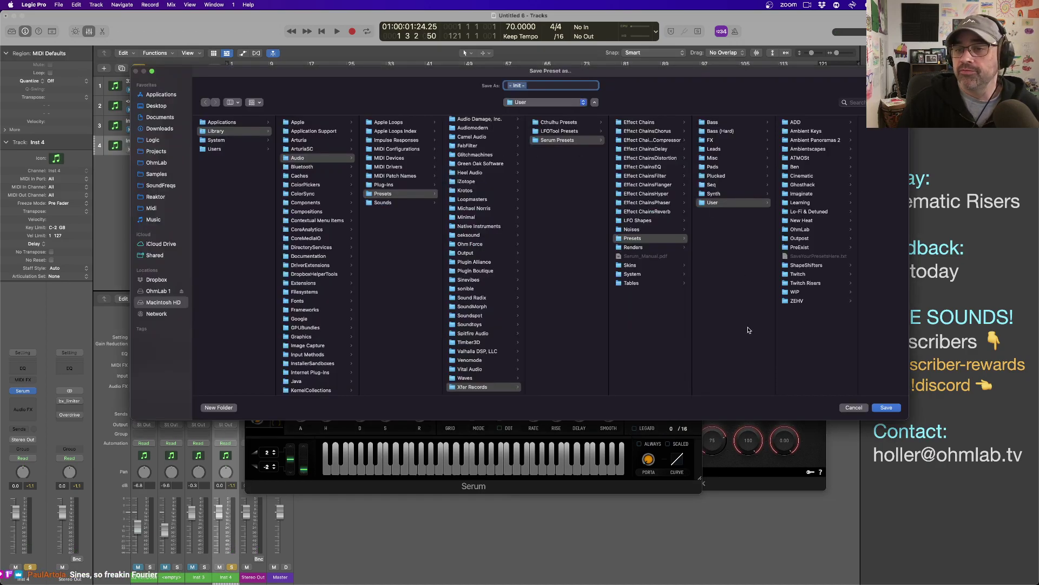
left_click_drag(652, 72, 532, 76)
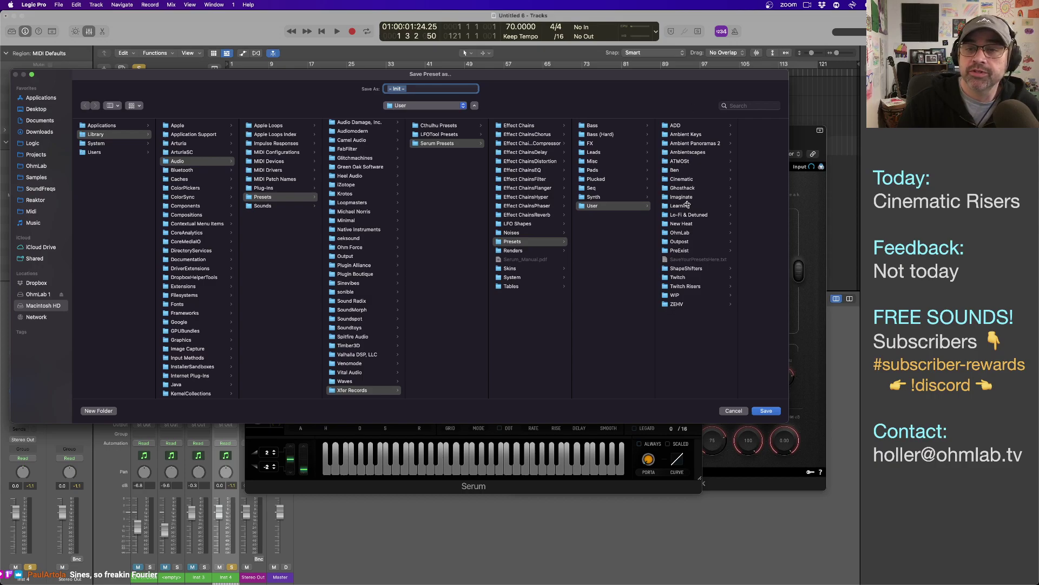
left_click(691, 295)
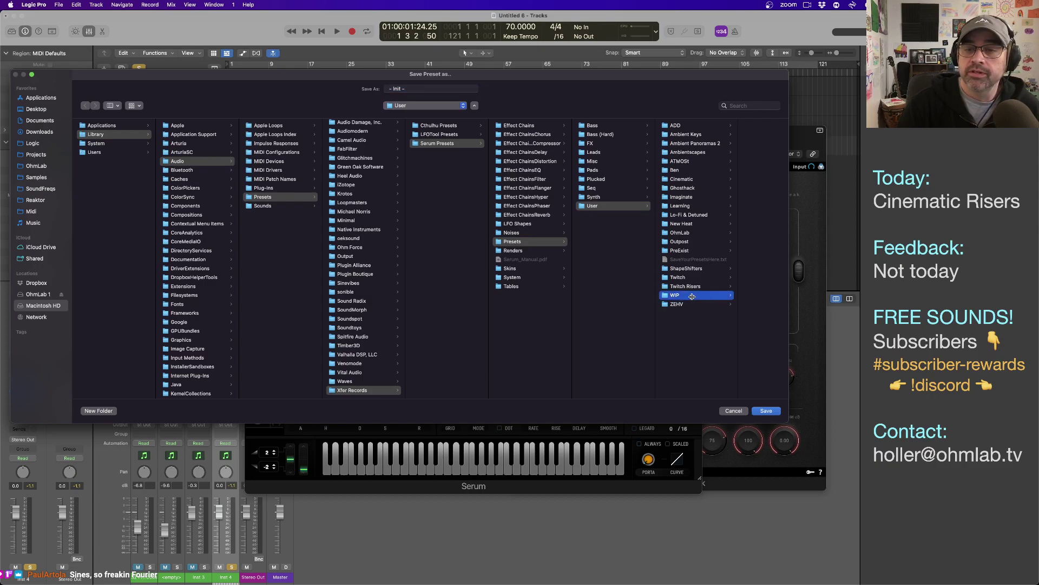
left_click(737, 134)
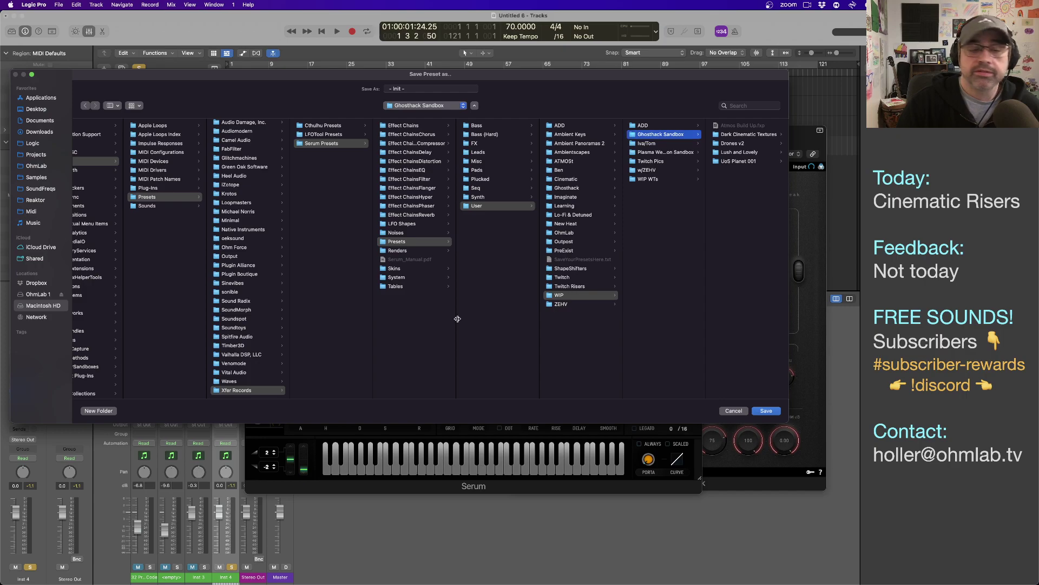
left_click(99, 410)
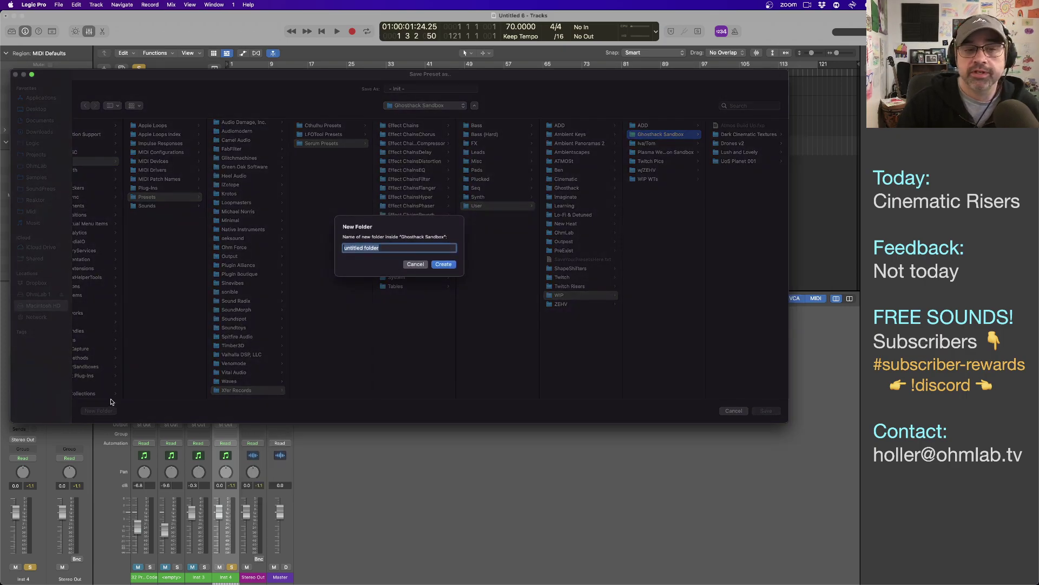
type("Risers")
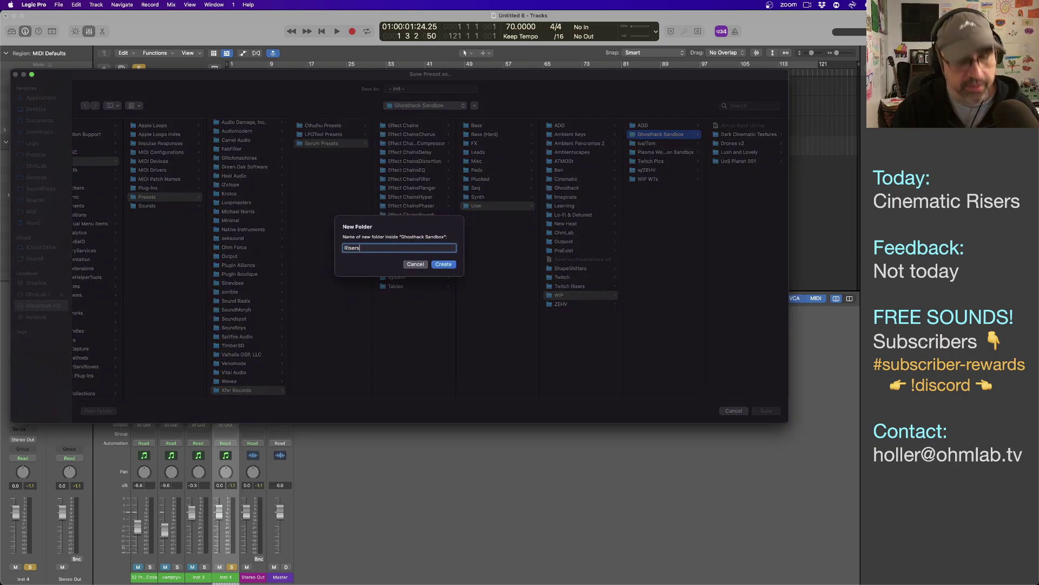
key("Return")
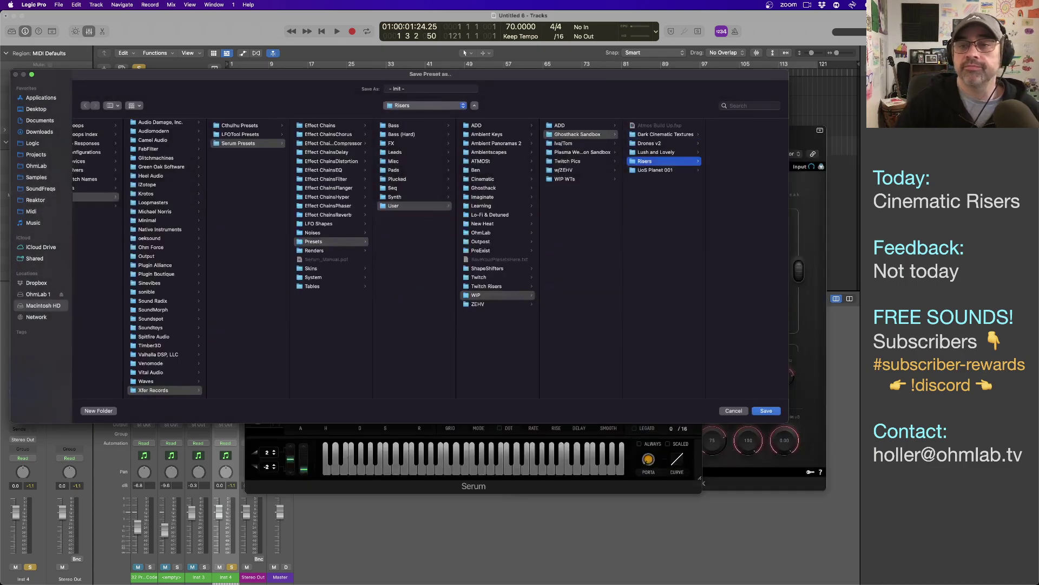
- Name the preset Wonk and save it in the Risers folder
left_click(386, 88)
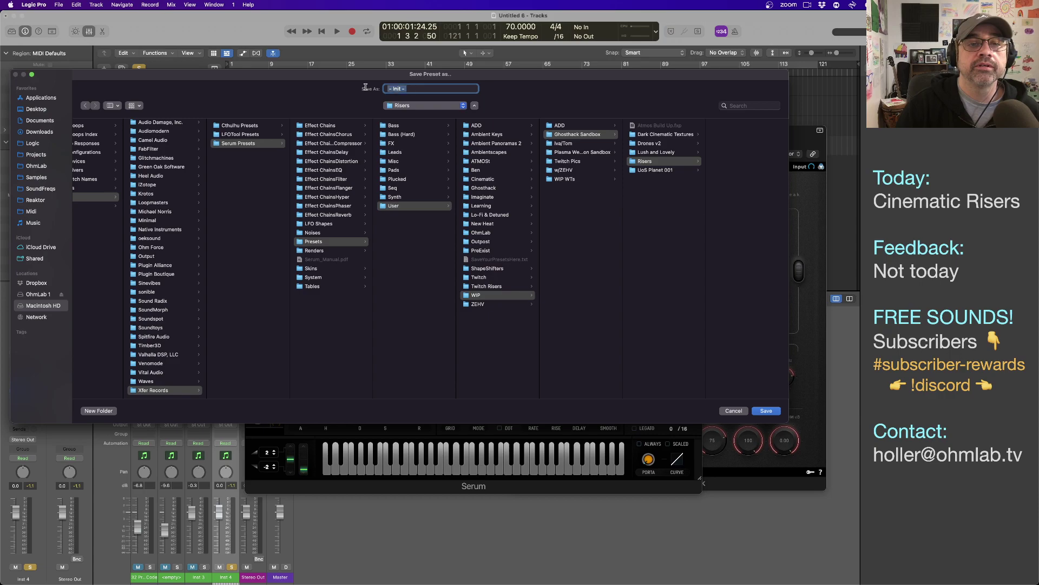
type("Wonk")
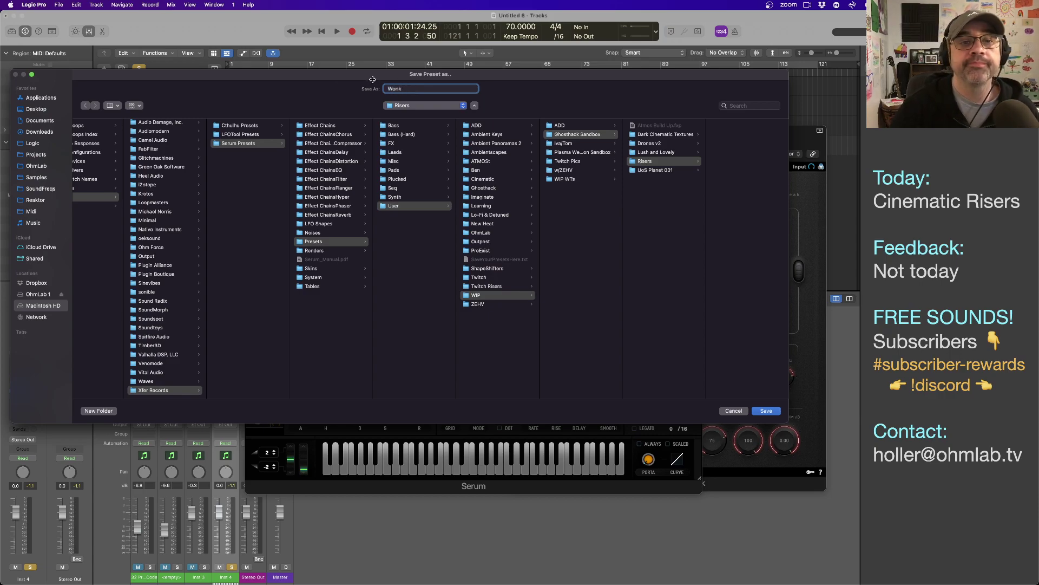
left_click(765, 410)
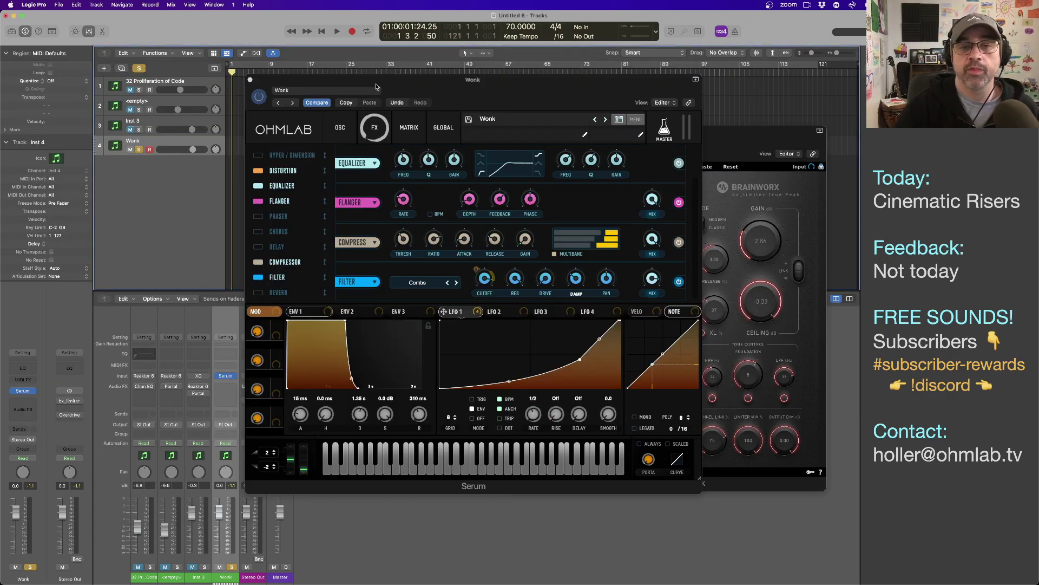
- Initialize a blank preset and switch its sound source from oscillator A to the noise oscillator
left_click(635, 120)
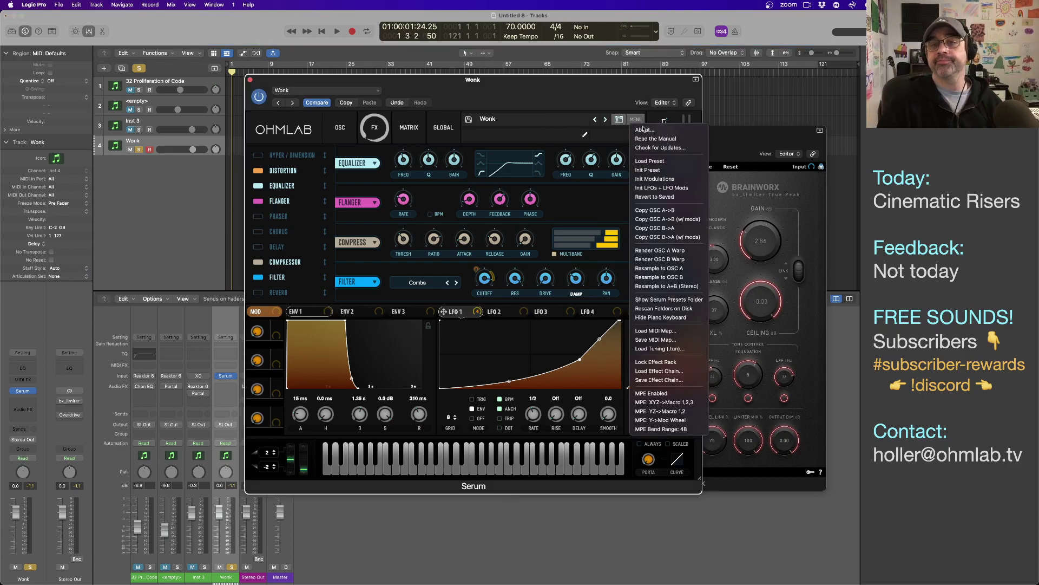
left_click(647, 170)
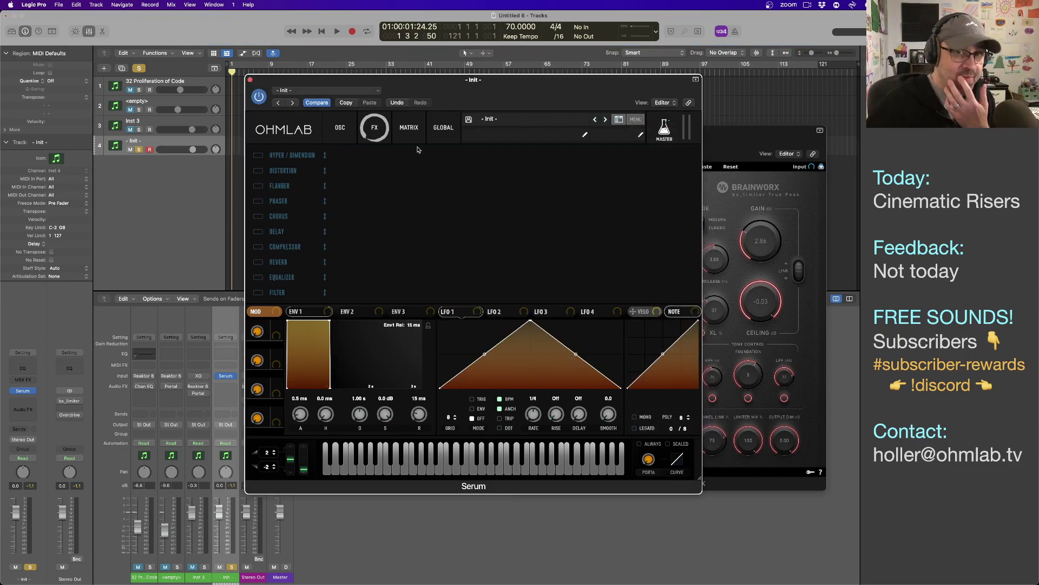
left_click(340, 128)
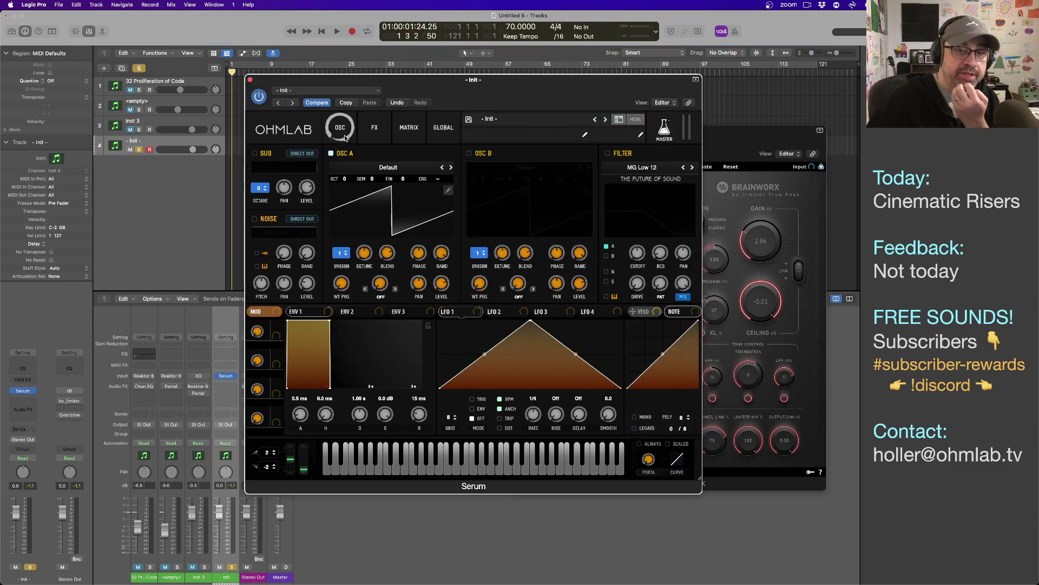
left_click(330, 154)
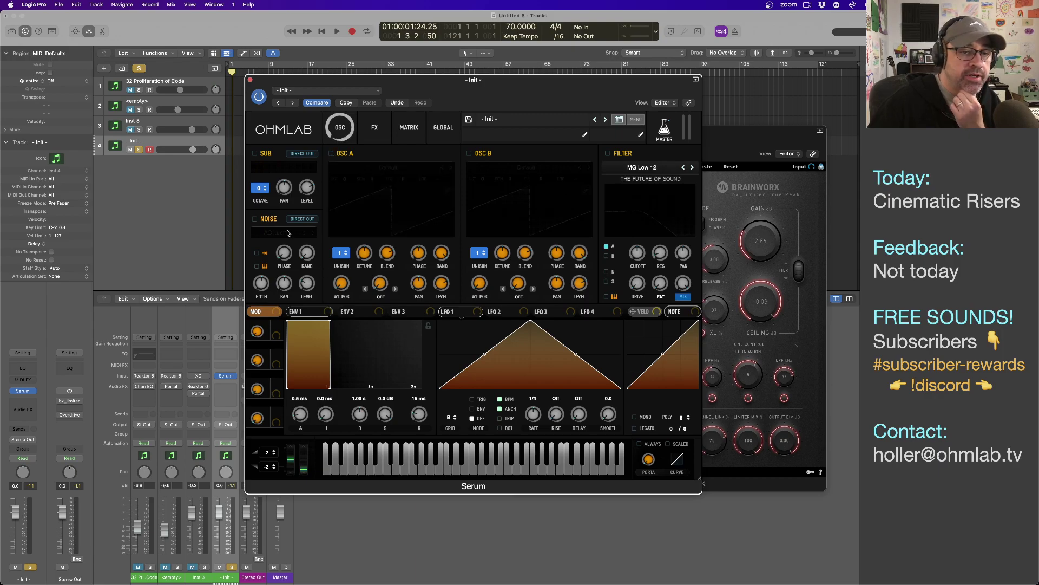
left_click(255, 219)
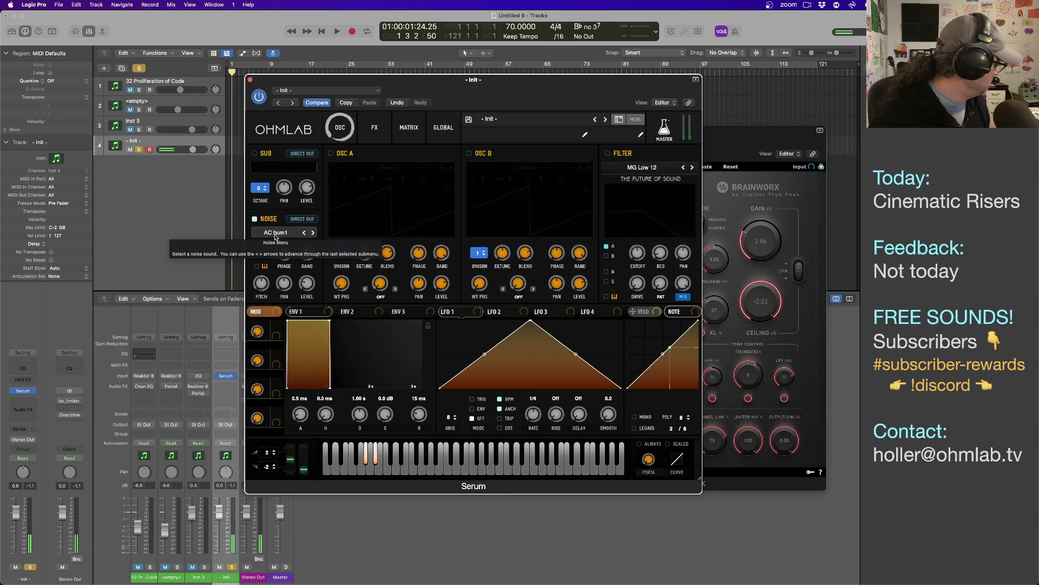
- Load the Air Can 3 noise sample and try out different settings of its pitch
left_click(276, 233)
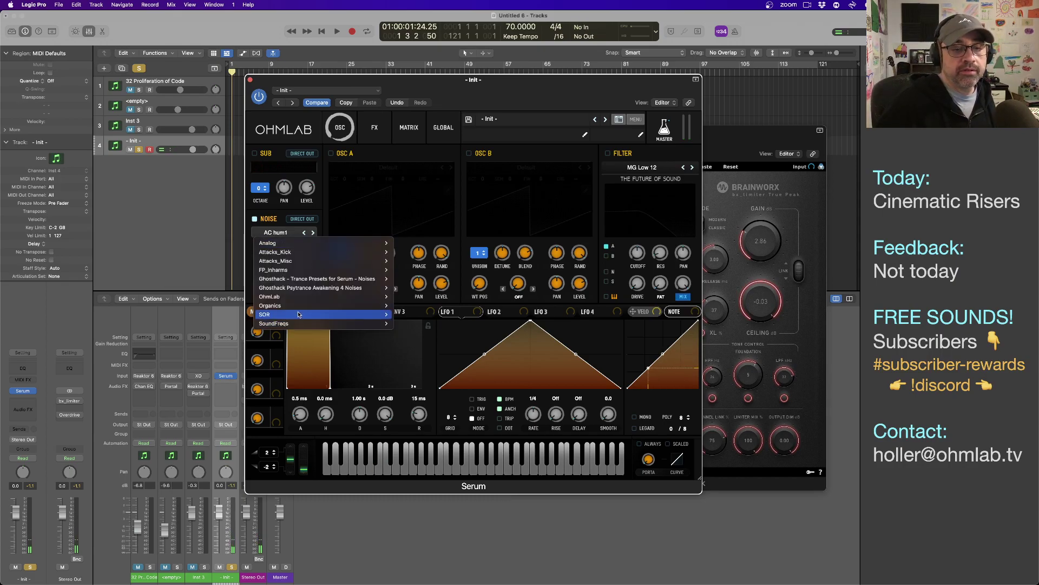
mouse_move(325, 306)
left_click(421, 350)
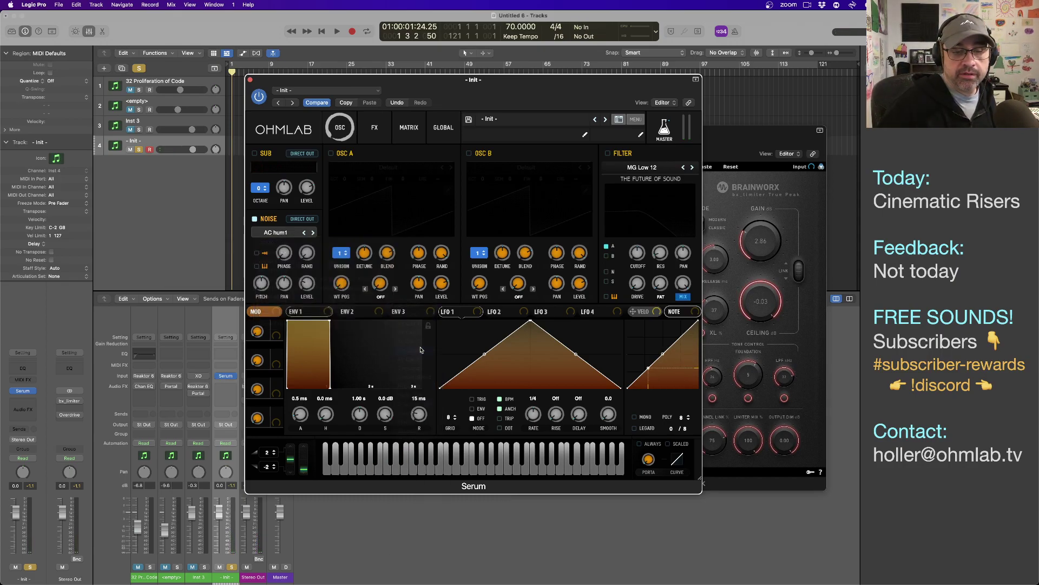
mouse_move(306, 282)
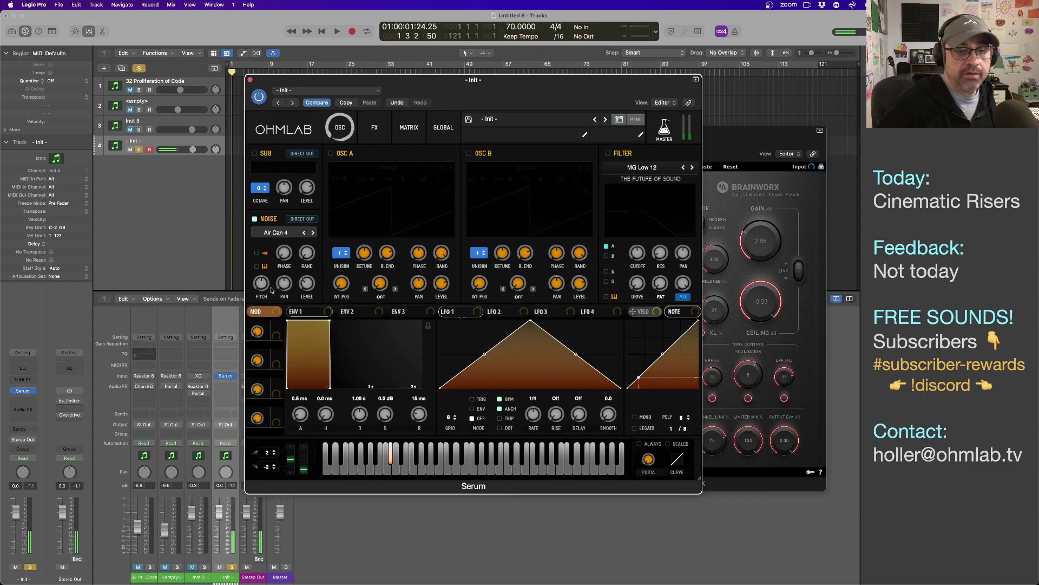
mouse_move(264, 277)
left_mouse_down()
mouse_move(262, 301)
mouse_move(262, 289)
left_mouse_up()
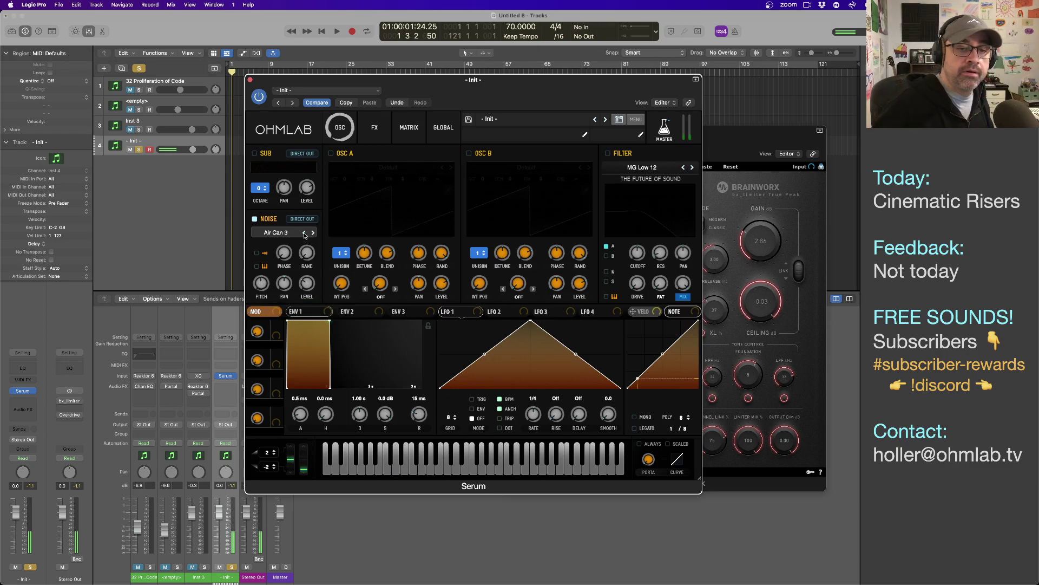
- Assign LFO 1 to the noise pitch and shape it as a steepening rise in envelope mode at a one-bar rate
mouse_move(264, 281)
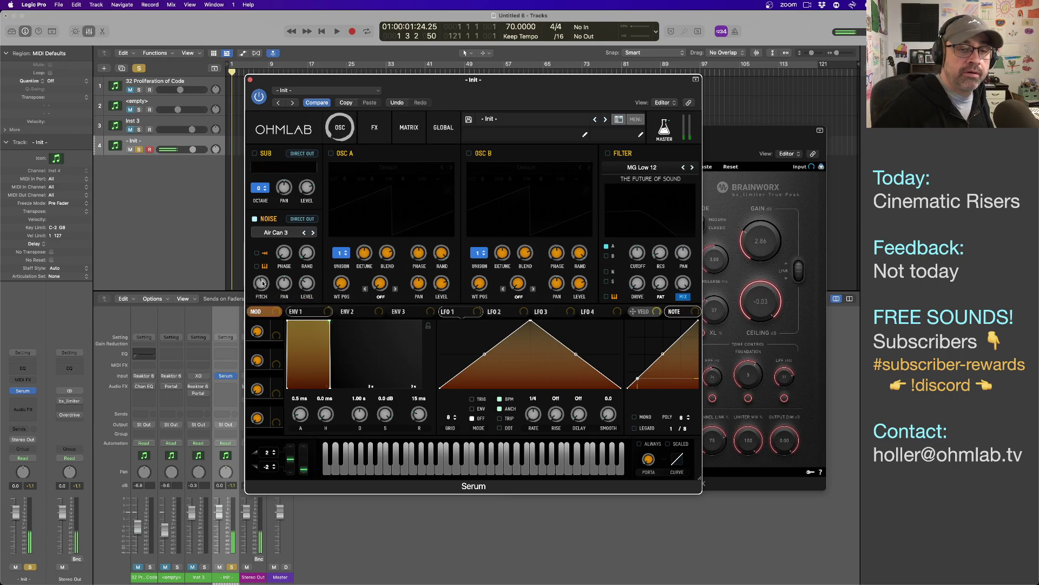
left_click_drag(444, 312, 255, 281)
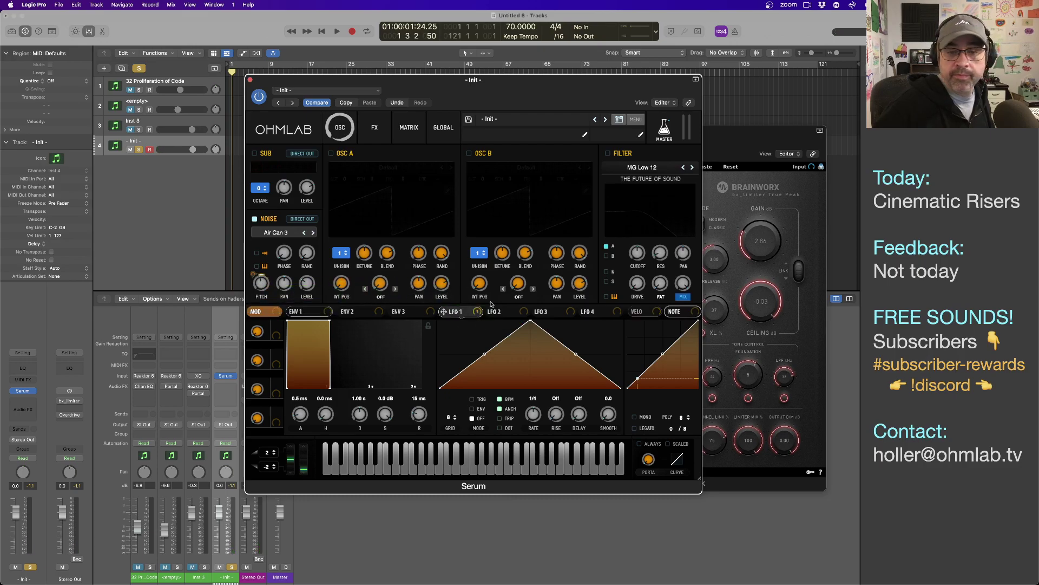
left_click_drag(530, 322, 621, 320)
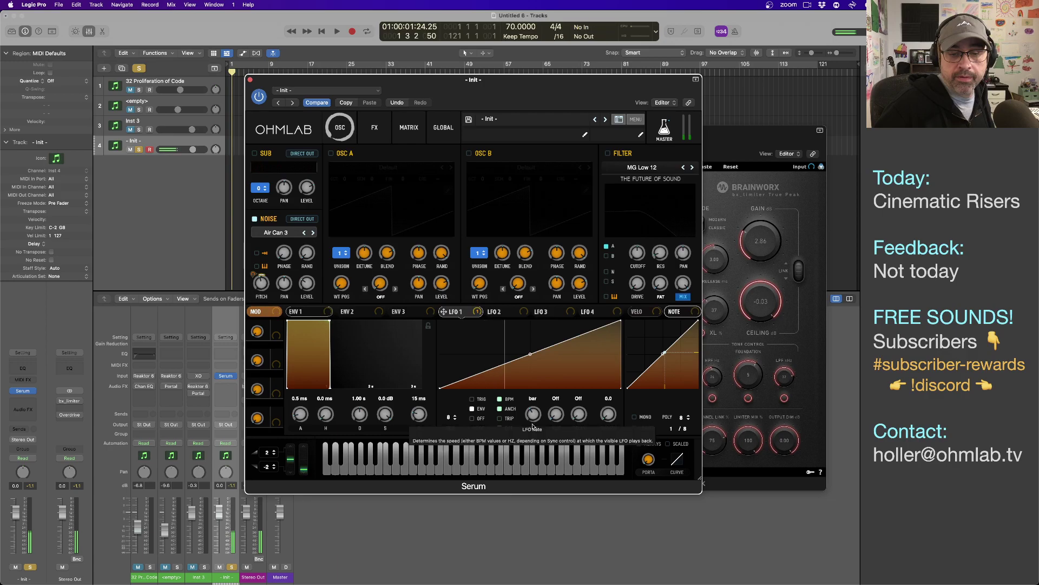
left_click_drag(531, 356, 531, 370)
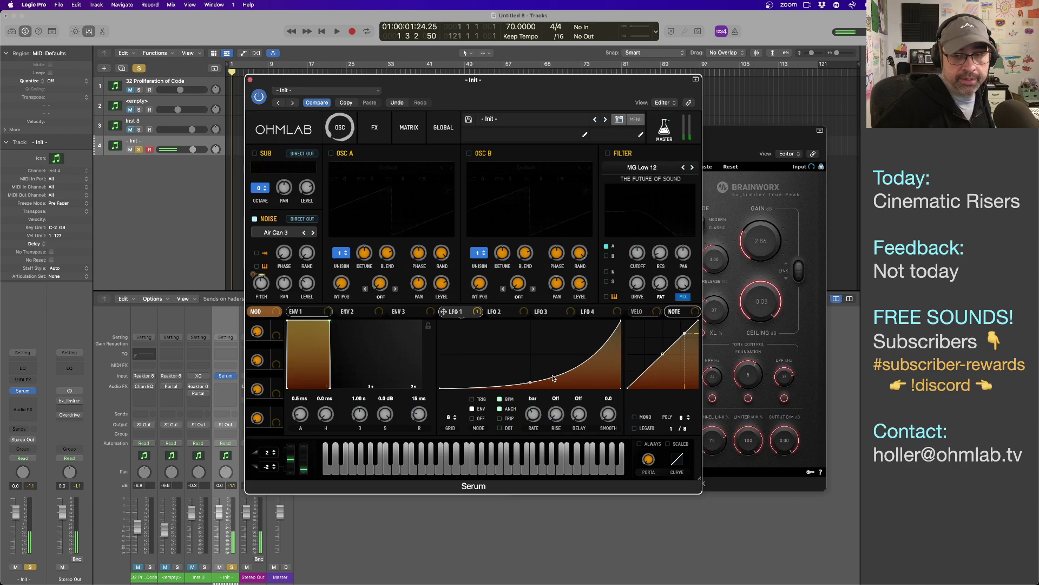
double_click(598, 357)
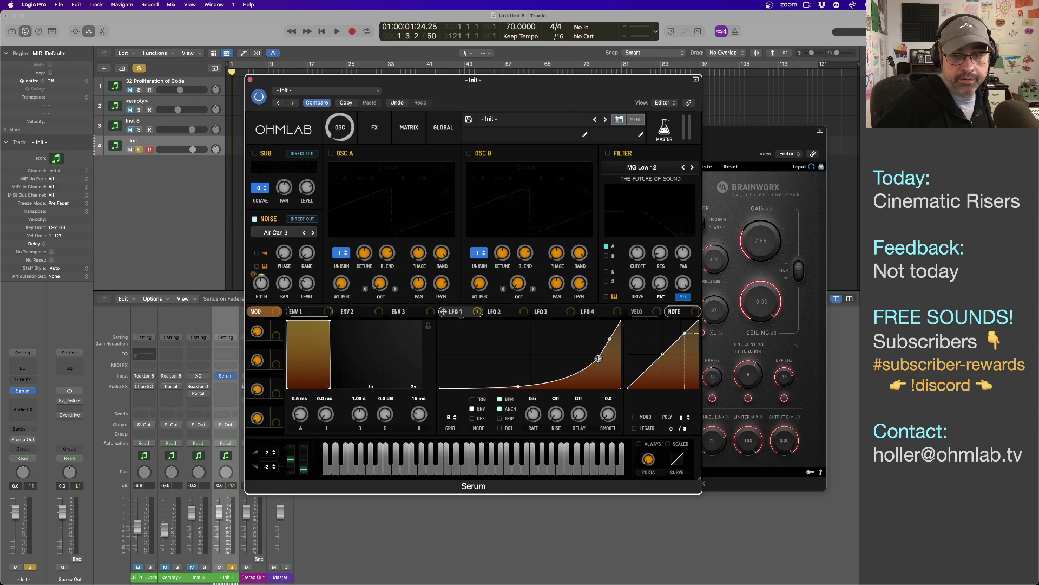
left_click_drag(598, 356, 599, 361)
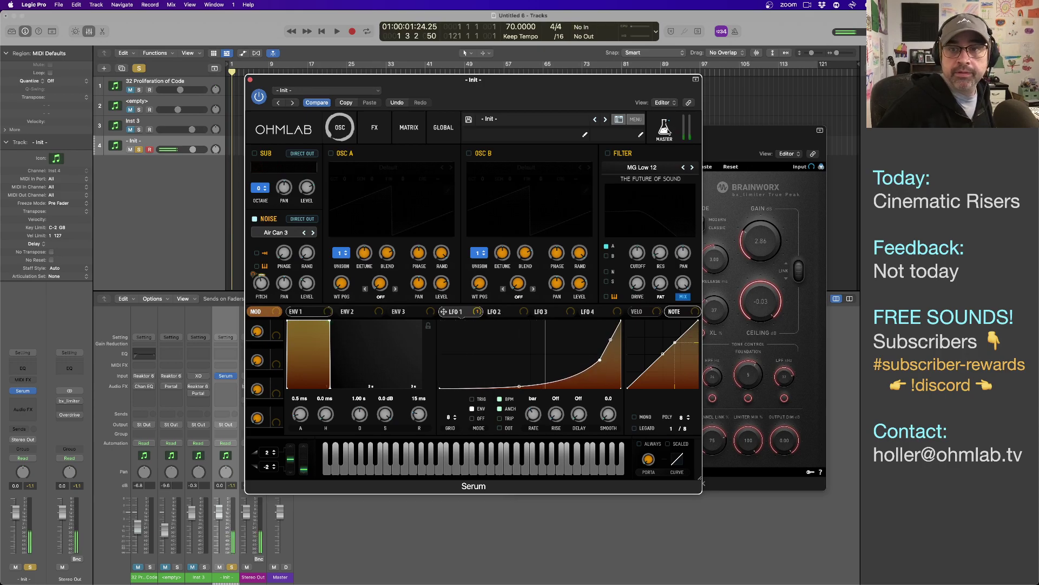
mouse_move(668, 130)
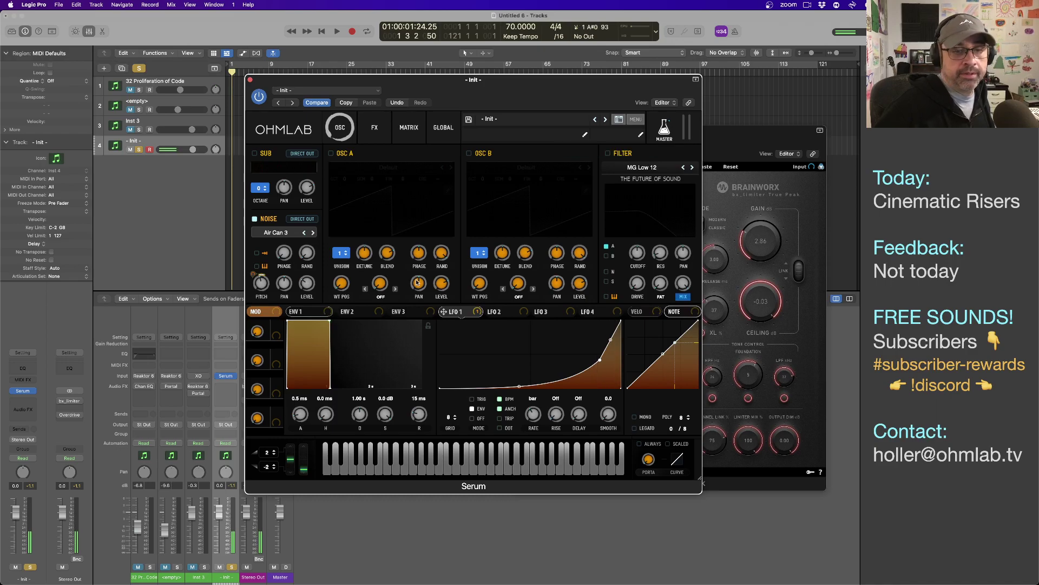
- Enable oscillator A with the Phased Out wavetable from User > SoundFreqs and set its wavetable position to about 25
left_click(331, 154)
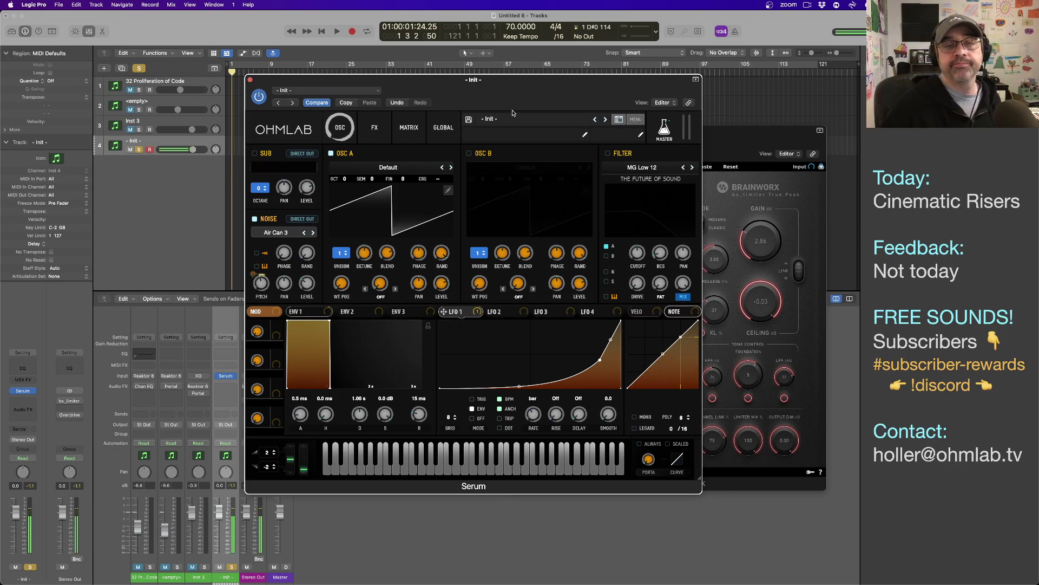
left_click(388, 169)
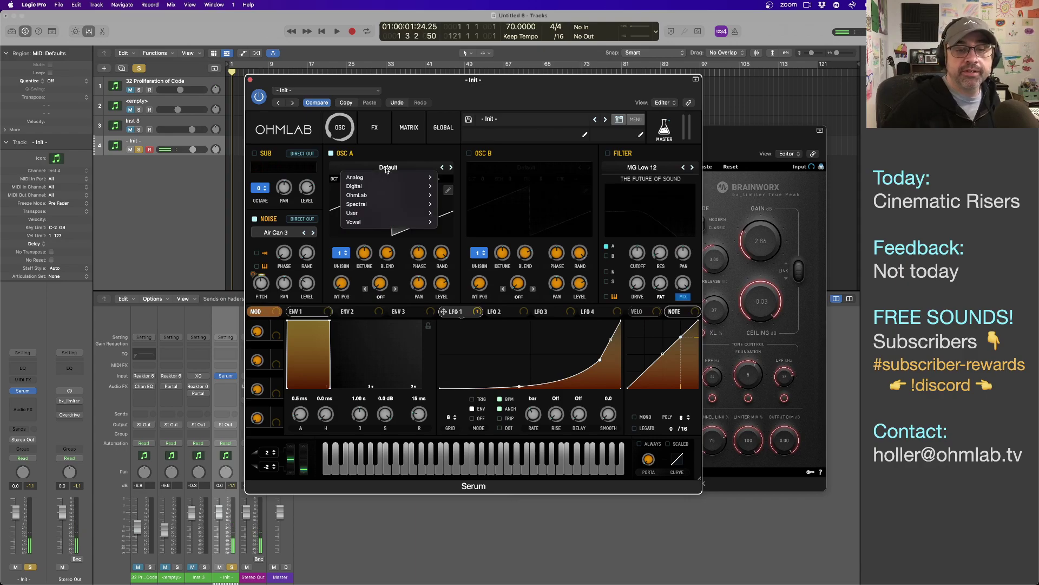
mouse_move(402, 216)
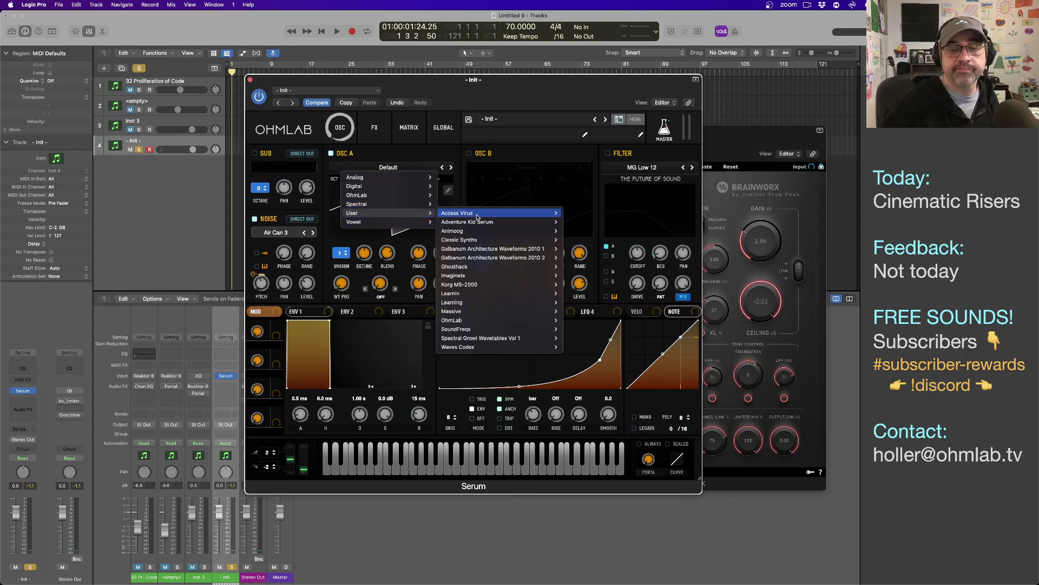
mouse_move(486, 330)
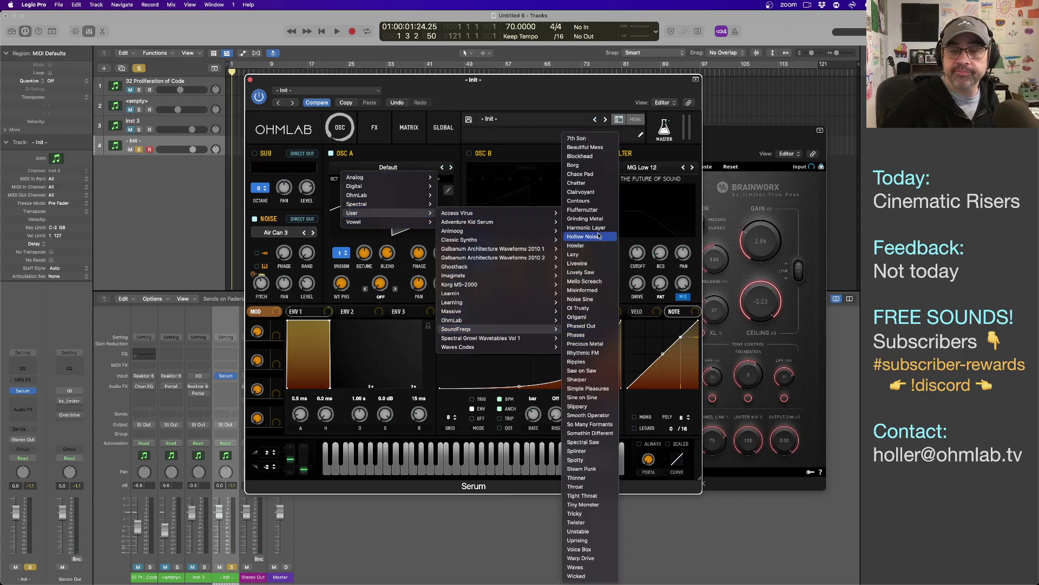
left_click(574, 326)
mouse_move(341, 283)
left_mouse_down()
mouse_move(342, 239)
mouse_move(342, 278)
left_mouse_up()
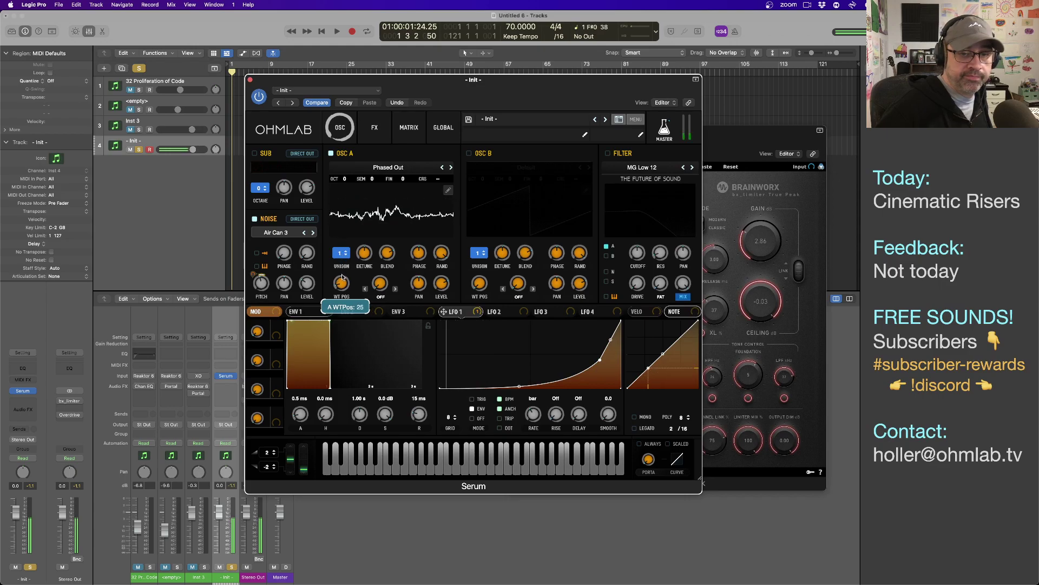
- Set oscillator A's warp mode to FM NoiseOsc at about 52% and readjust its wavetable position
left_click(380, 296)
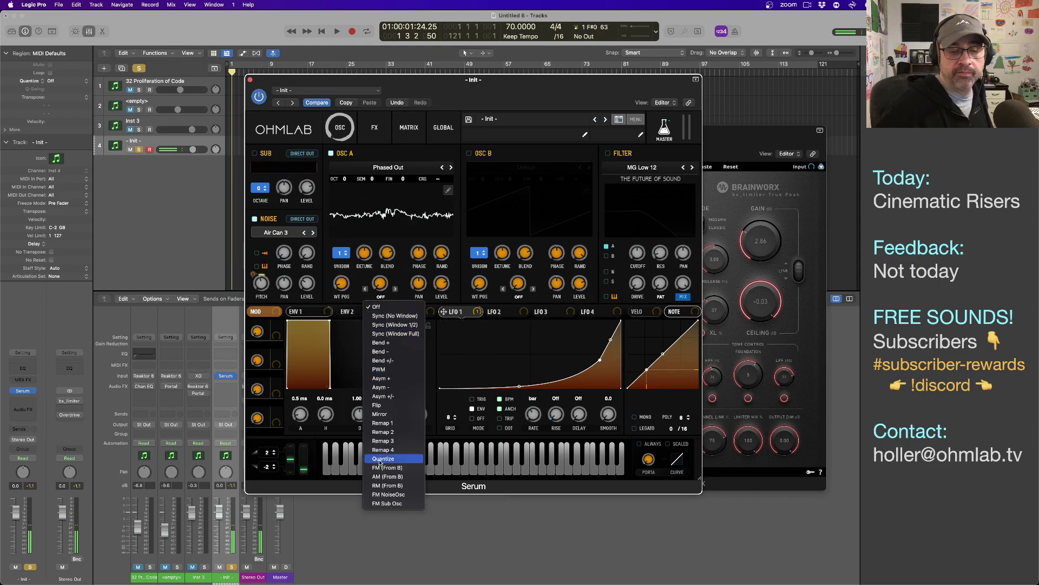
left_click(387, 494)
left_click_drag(381, 286, 377, 236)
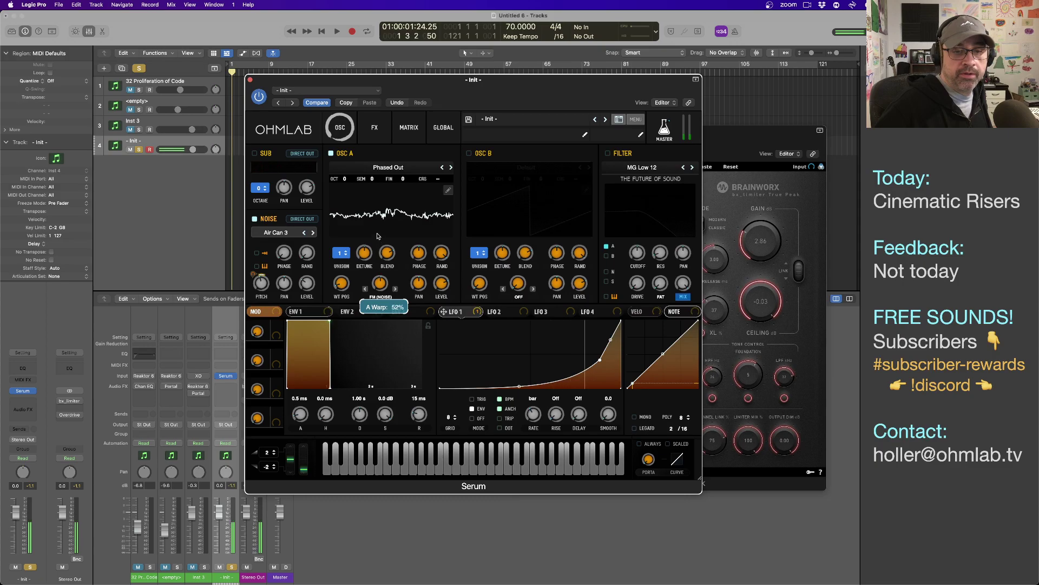
left_click_drag(343, 284, 342, 264)
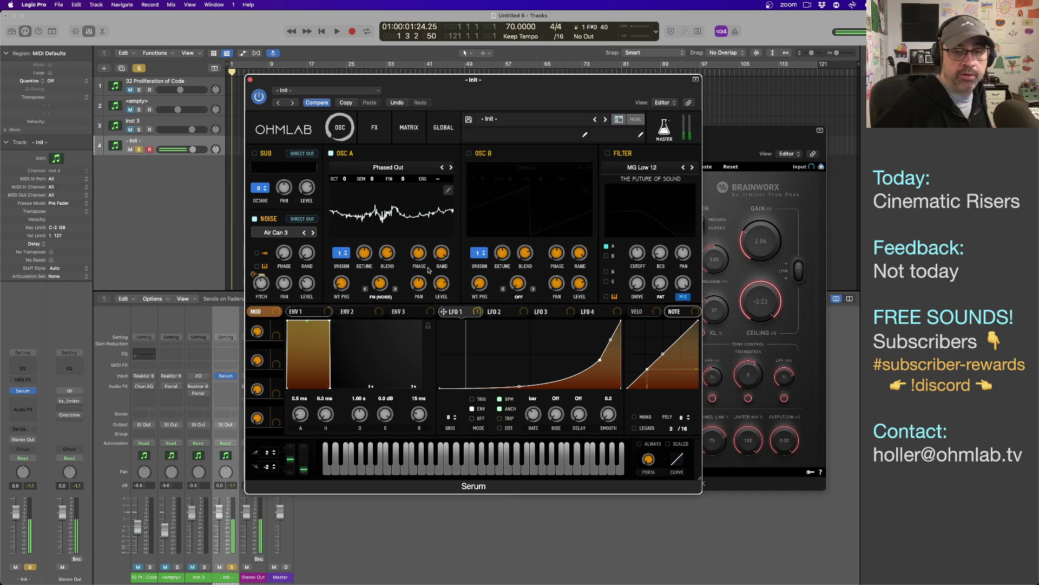
- Lower the noise level to about 11% and assign LFO 1 to the noise level and to oscillator A's wavetable position and level
mouse_move(444, 293)
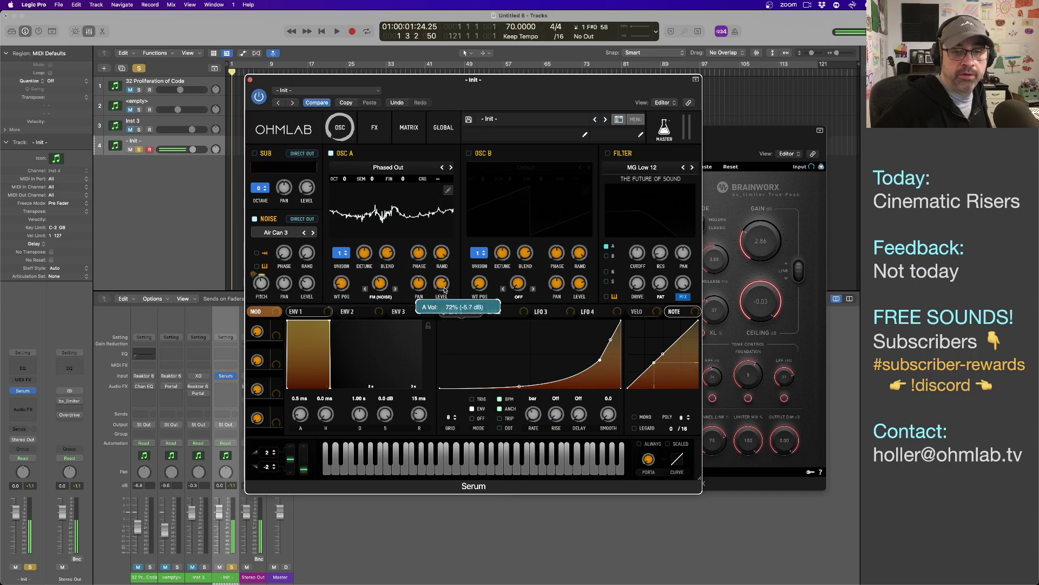
mouse_move(305, 286)
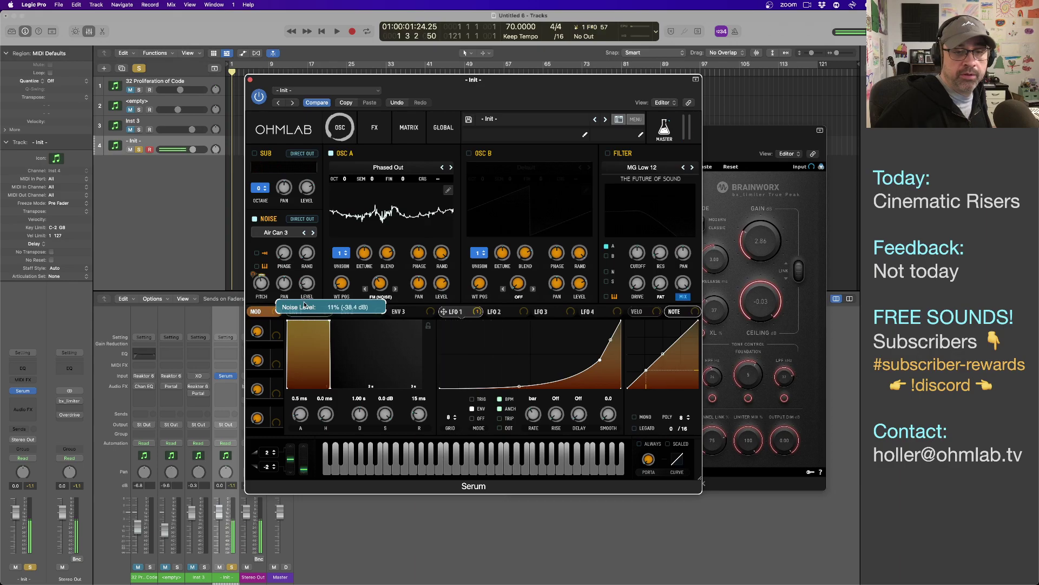
left_click_drag(479, 312, 299, 277)
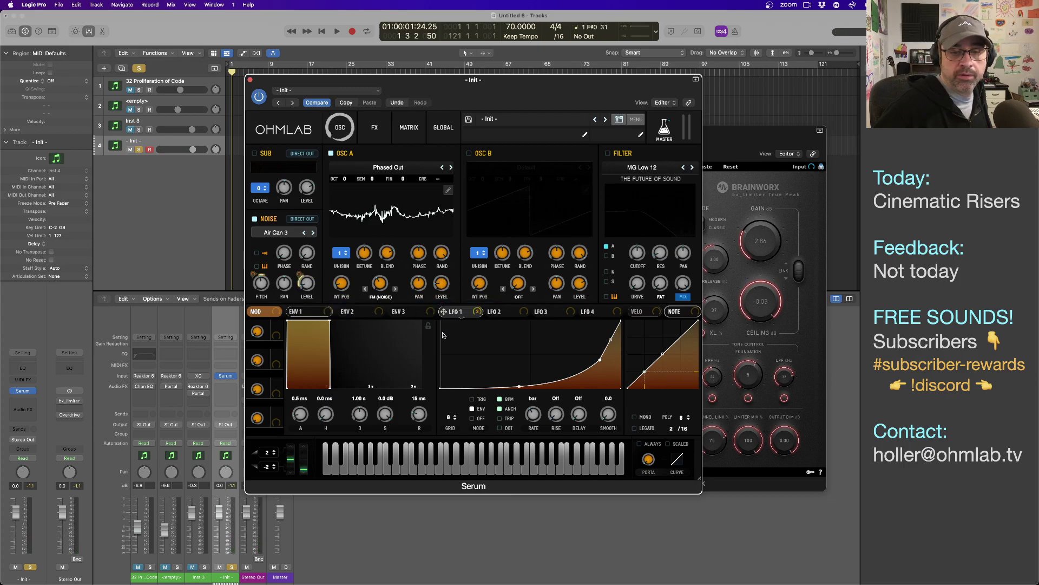
left_click_drag(481, 314, 333, 276)
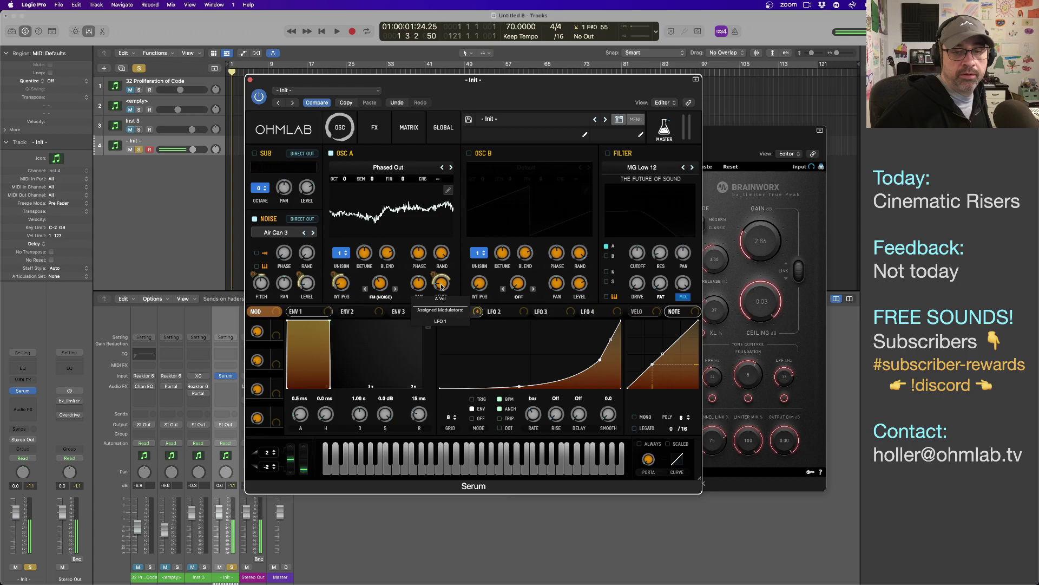
left_click_drag(439, 285, 435, 264)
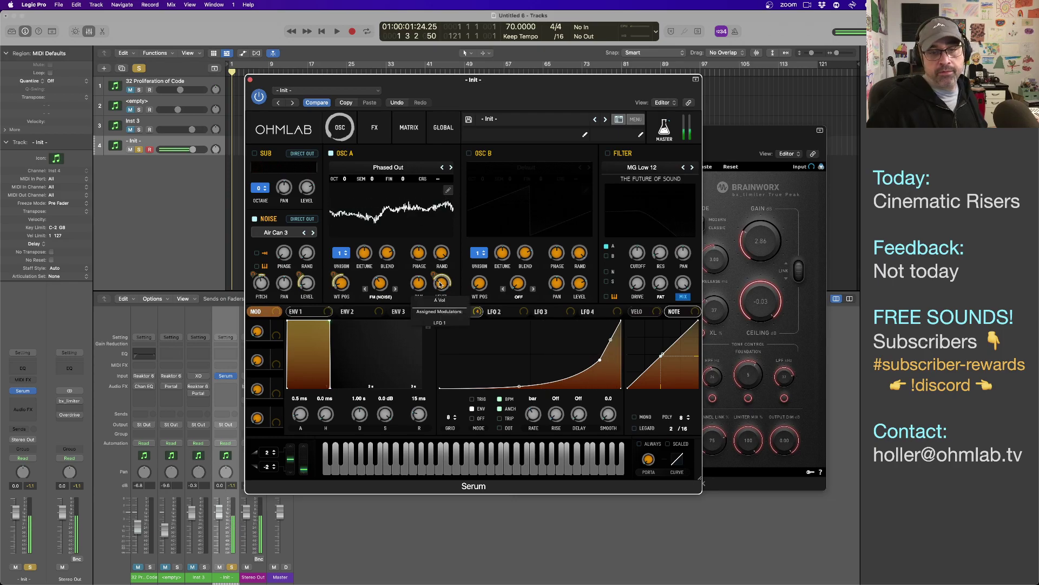
- Shift the upper LFO 1 curve point slightly earlier and rebalance the levels to 28% for oscillator A and 8% for noise
left_click_drag(600, 358, 594, 359)
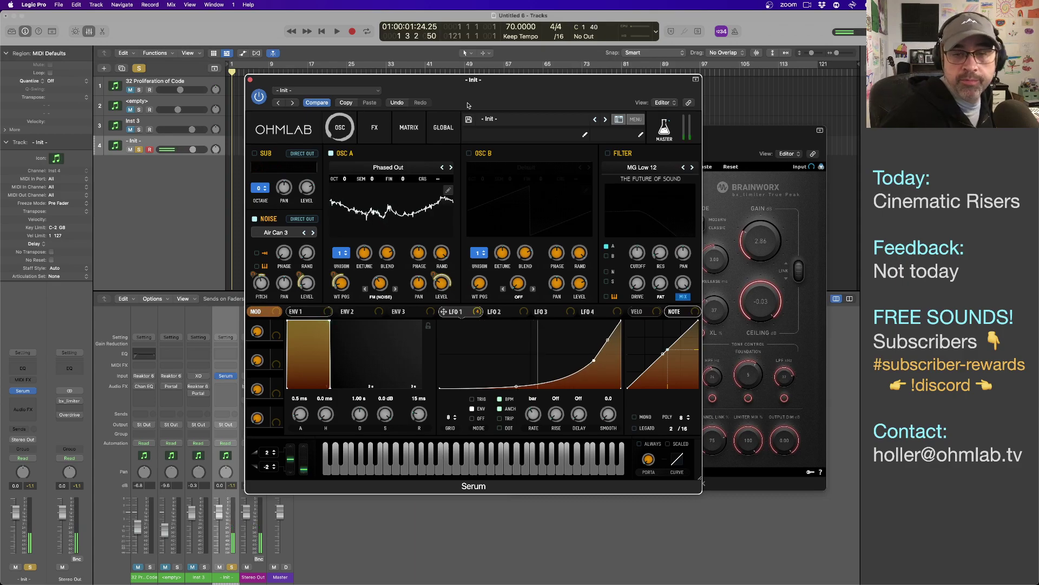
mouse_move(441, 282)
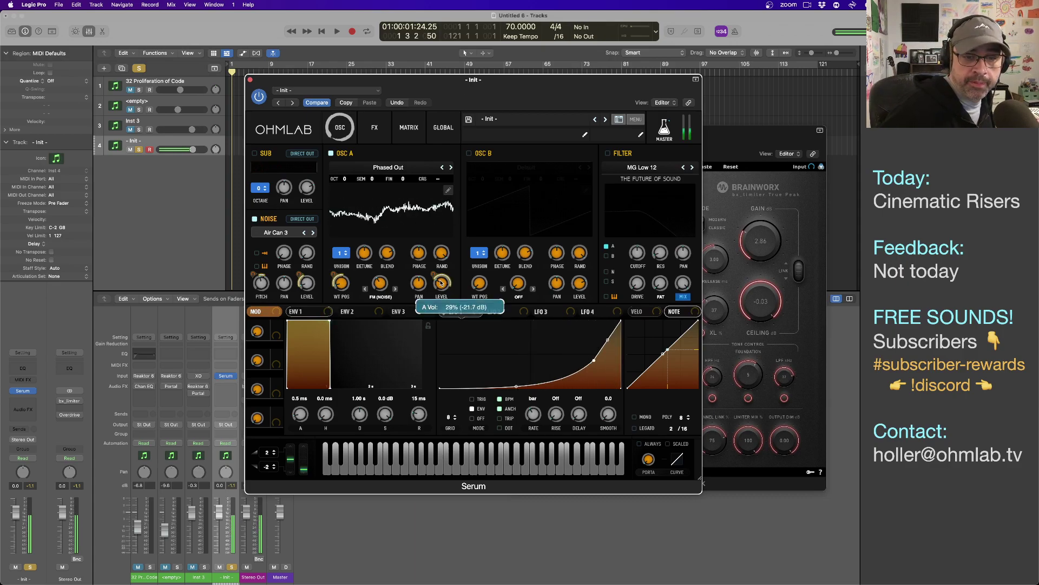
mouse_move(309, 289)
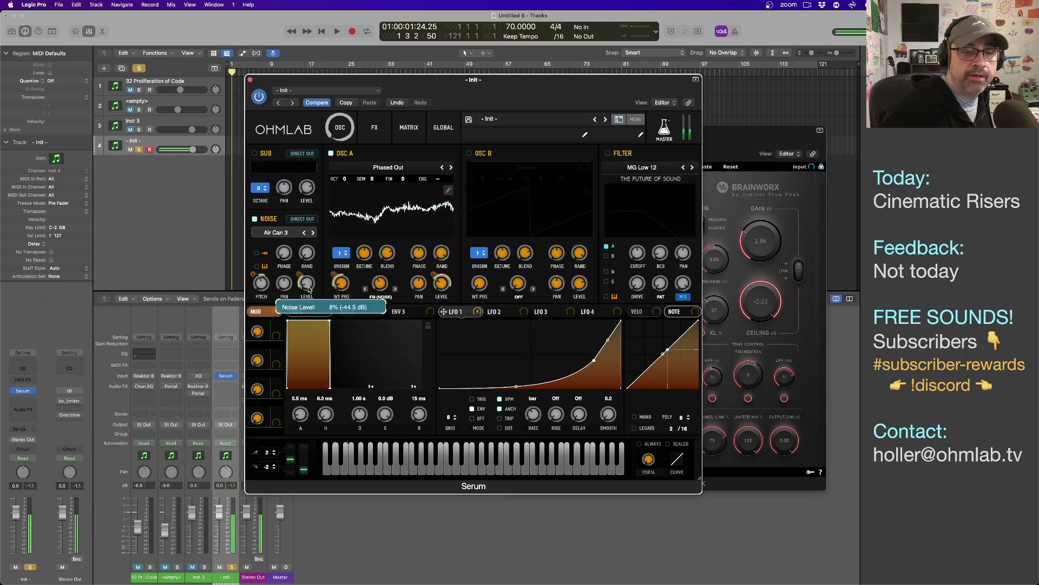
- Enable oscillator B with the Twister wavetable from User > SoundFreqs and set its wavetable position to about 78
left_click(470, 154)
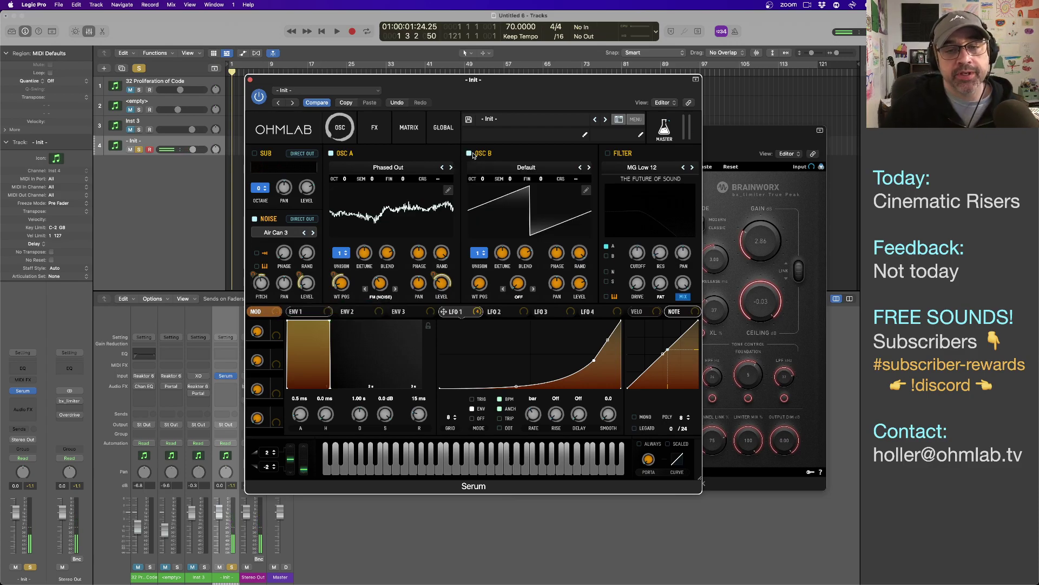
left_click(522, 170)
mouse_move(550, 221)
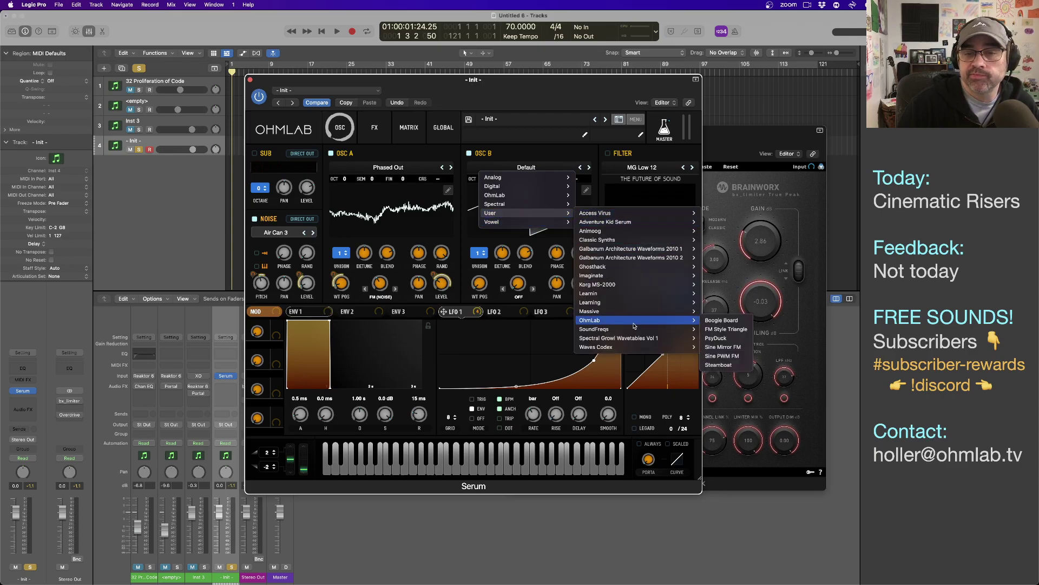
mouse_move(633, 328)
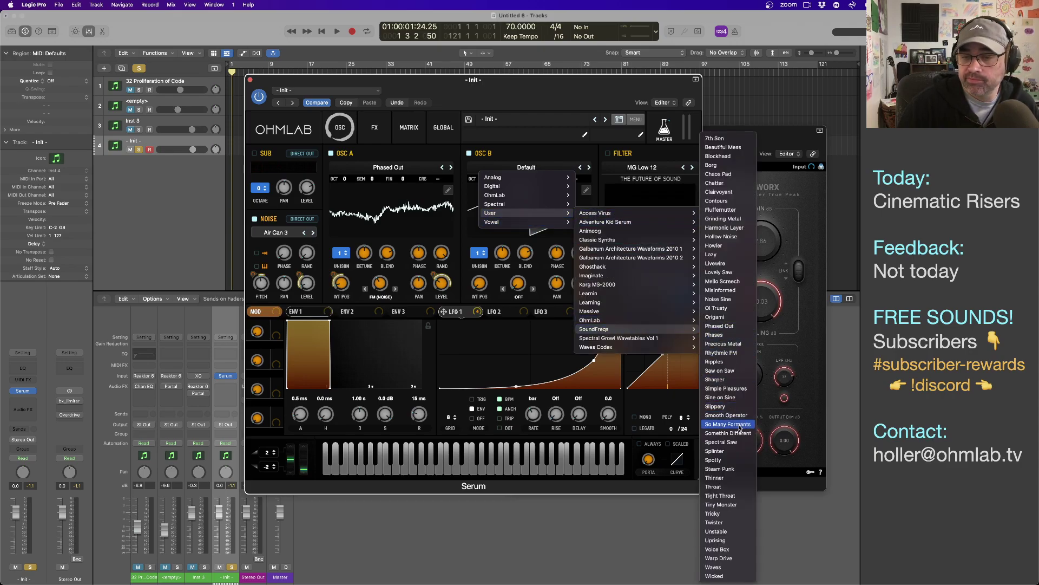
left_click(735, 522)
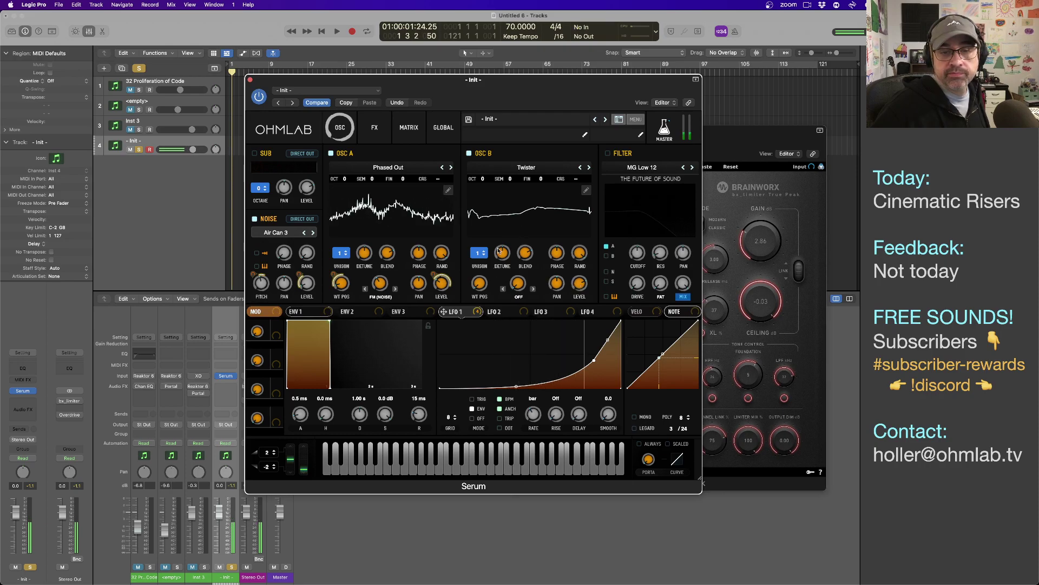
left_click_drag(475, 286, 474, 276)
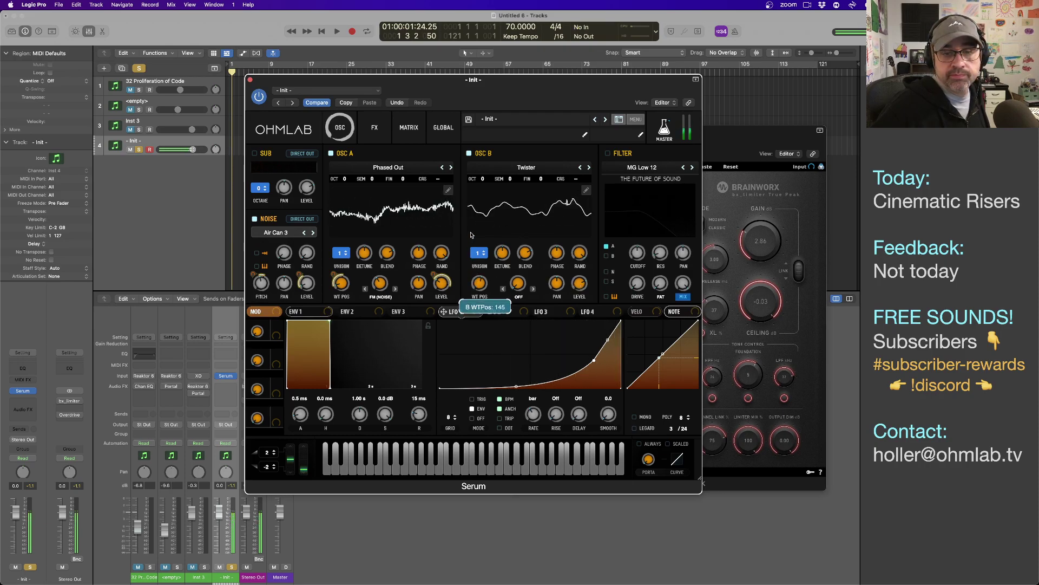
left_click_drag(471, 235, 473, 260)
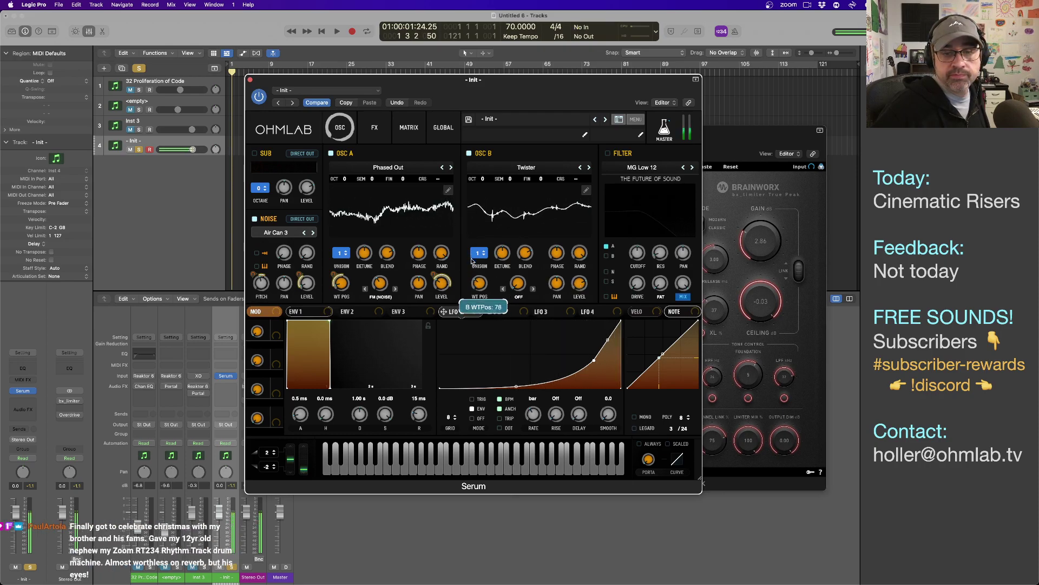
- Turn off oscillator A and the noise oscillator, and sweep oscillator B's wavetable position to find a suitable range
left_click(331, 154)
left_click(254, 219)
mouse_move(478, 273)
left_click_drag(478, 273, 474, 208)
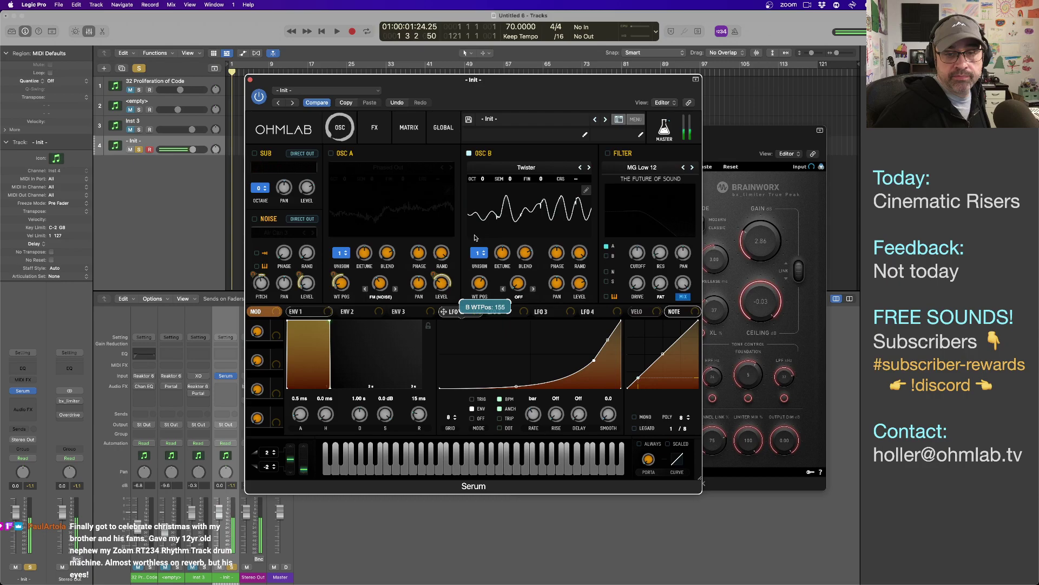
mouse_move(476, 202)
left_mouse_down()
mouse_move(475, 231)
mouse_move(475, 220)
left_mouse_up()
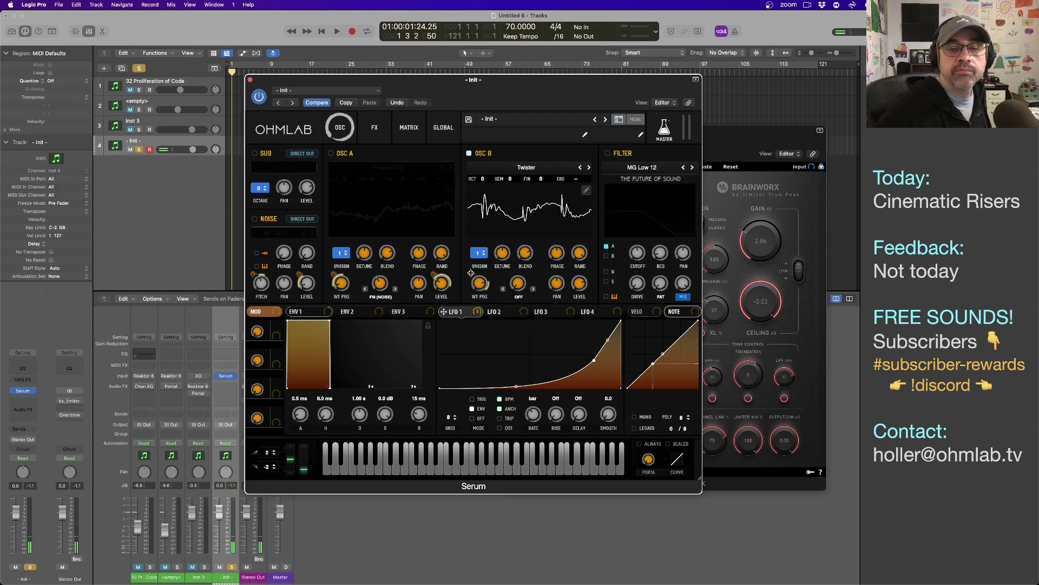
- Set LFO 1's modulation of oscillator B's wavetable position to about -26, re-enable oscillator A and noise, and set oscillator B's level to 73%
left_click_drag(471, 272, 469, 285)
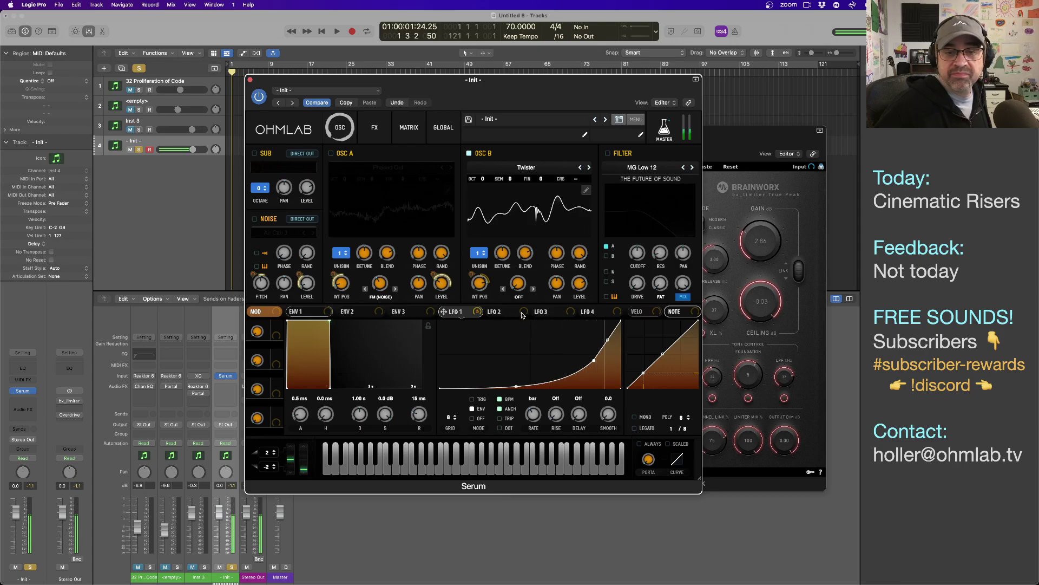
mouse_move(471, 275)
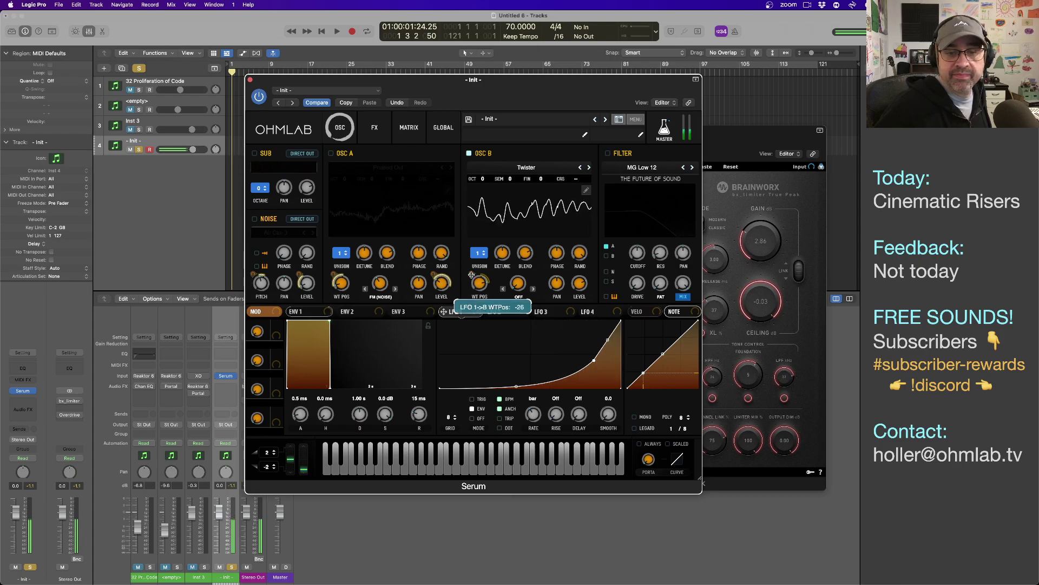
left_click(332, 154)
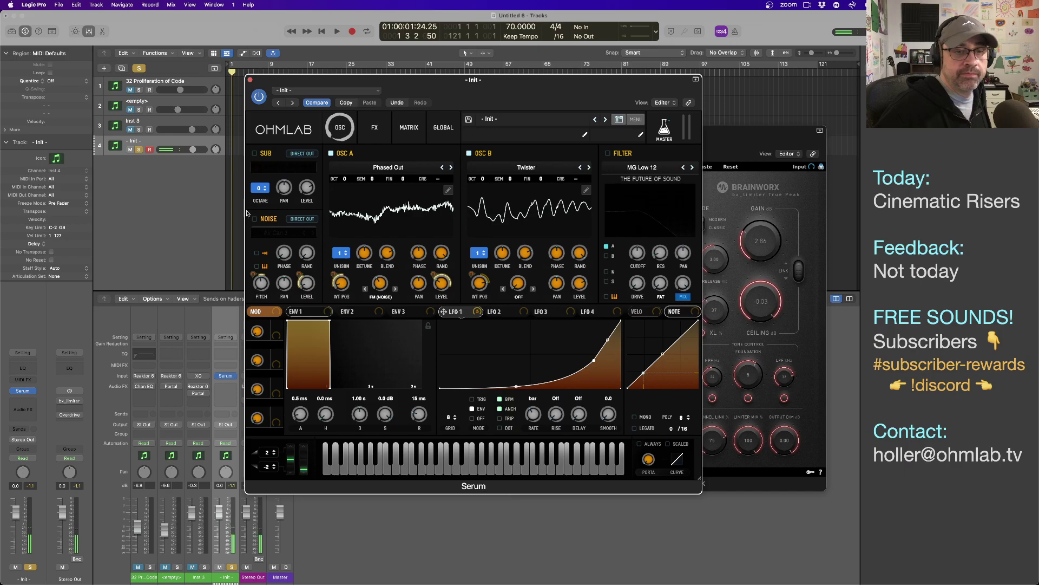
left_click(255, 219)
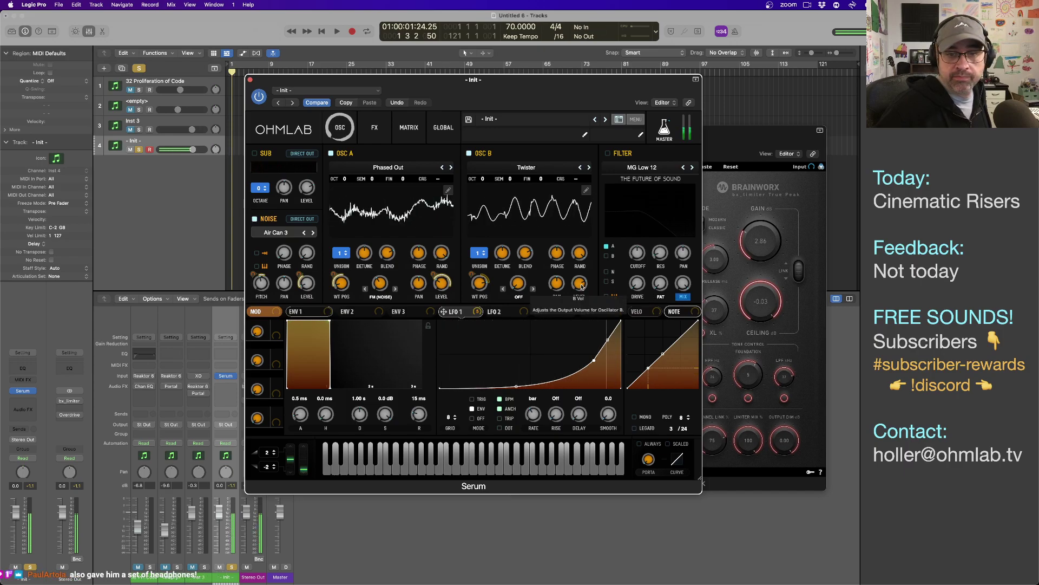
mouse_move(582, 287)
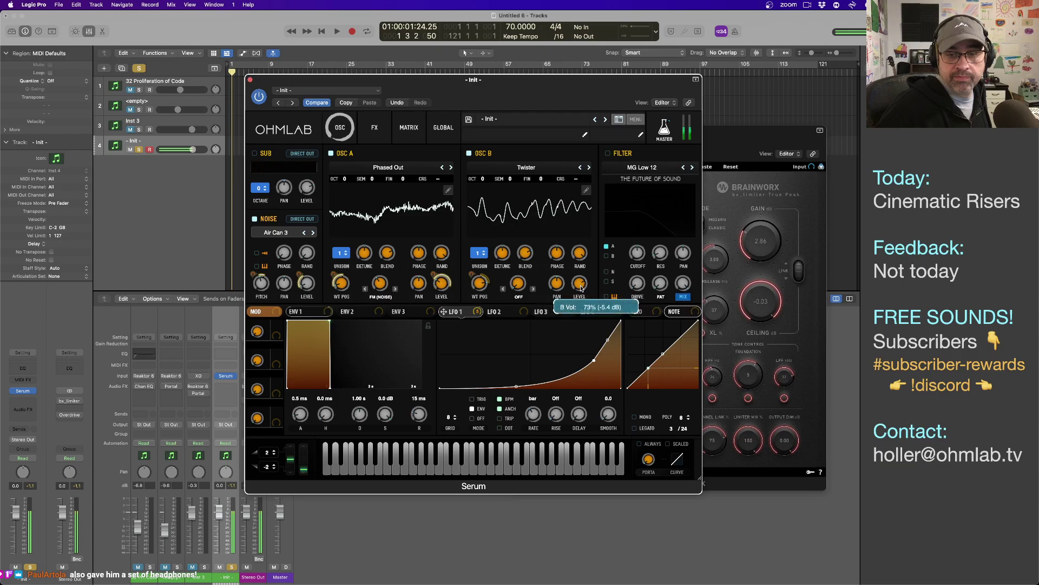
- Select the first frame in oscillator B's wavetable editor and apply the Morph - Spectral operation to the table
left_click(587, 191)
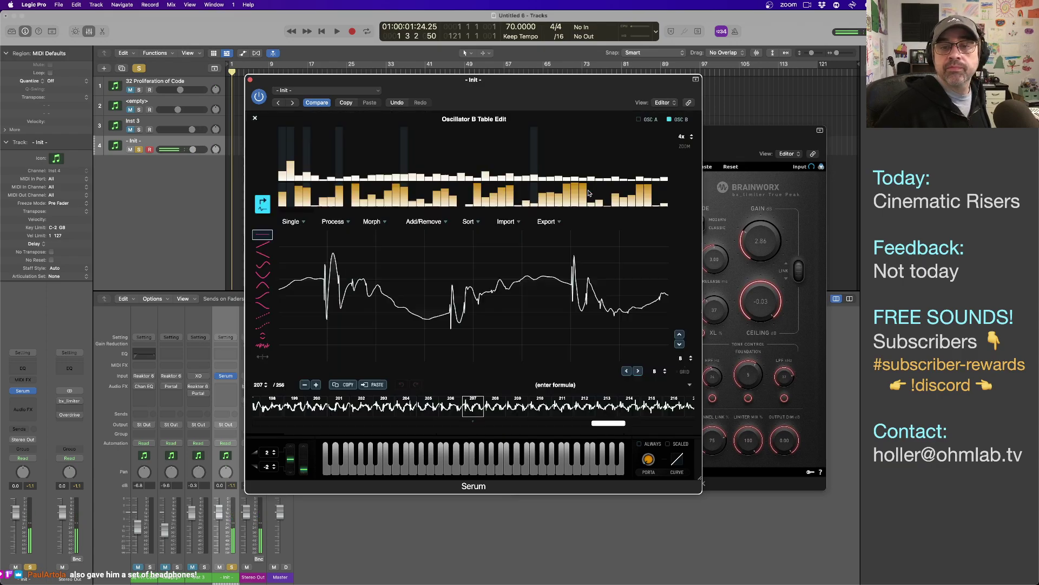
scroll(284, 406, "left", 10)
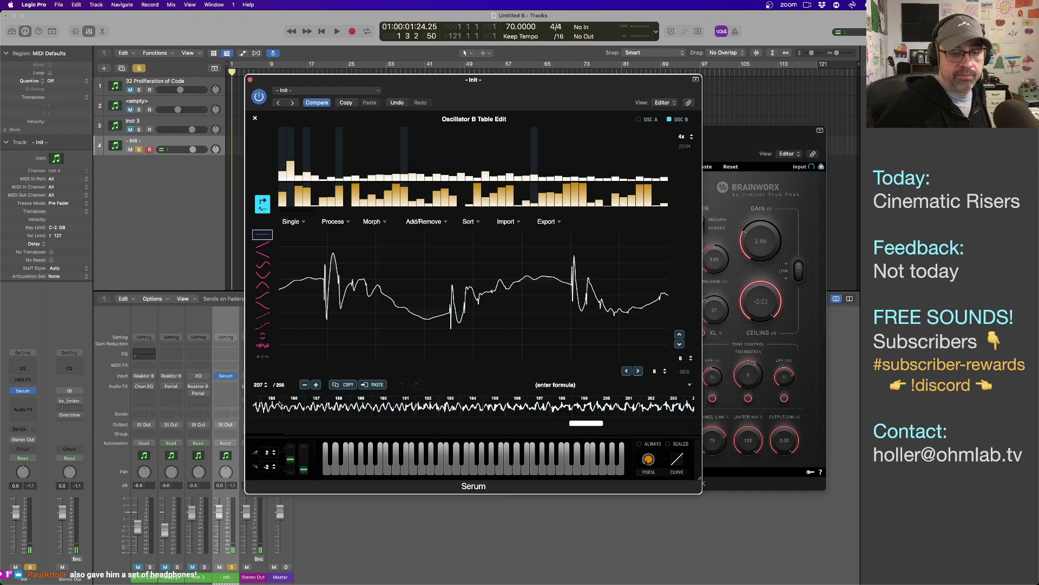
left_click(264, 407)
scroll(290, 410, "right", 3)
scroll(290, 410, "right", 15)
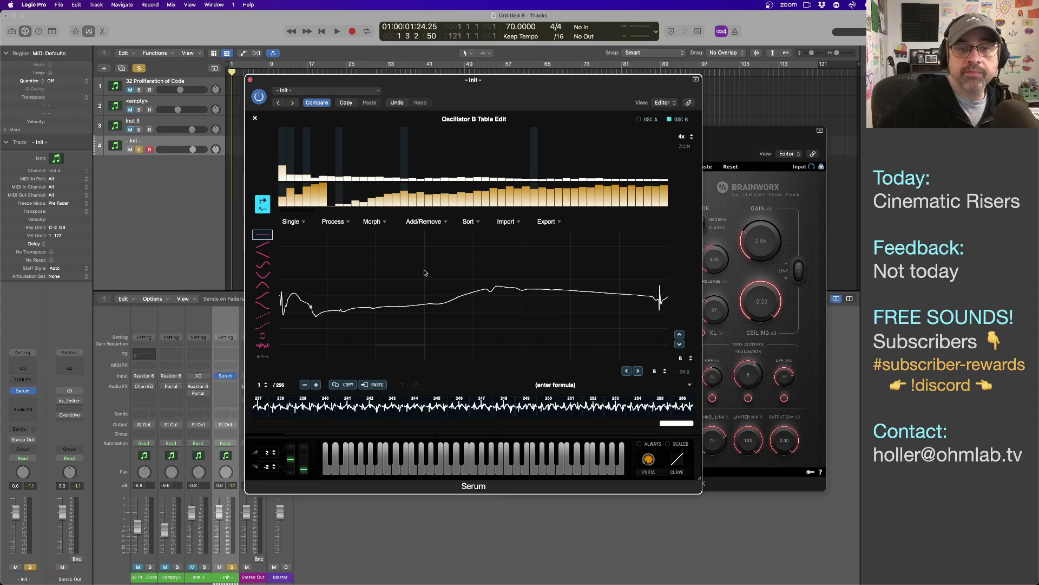
left_click(372, 222)
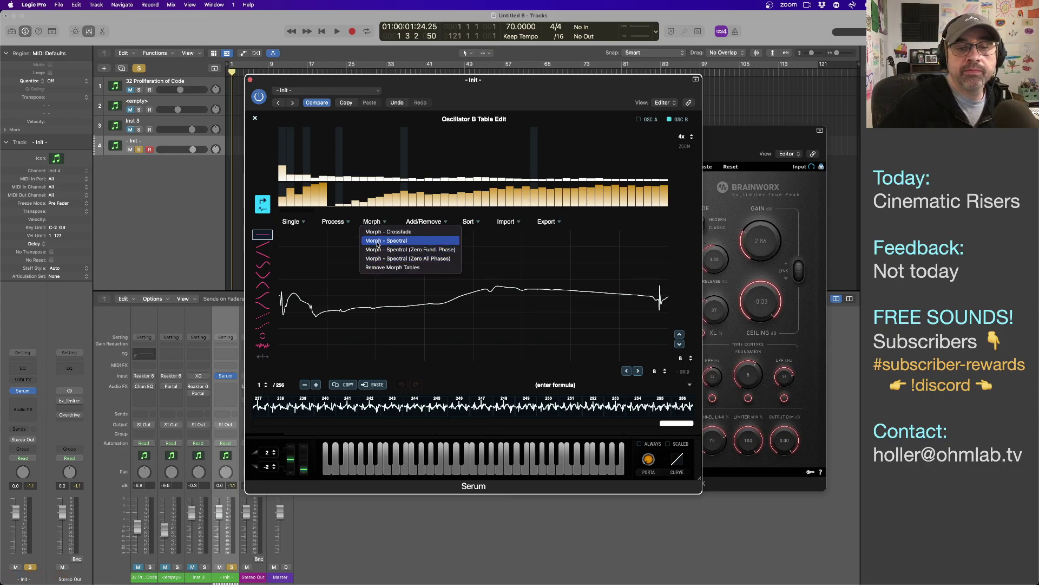
left_click(377, 241)
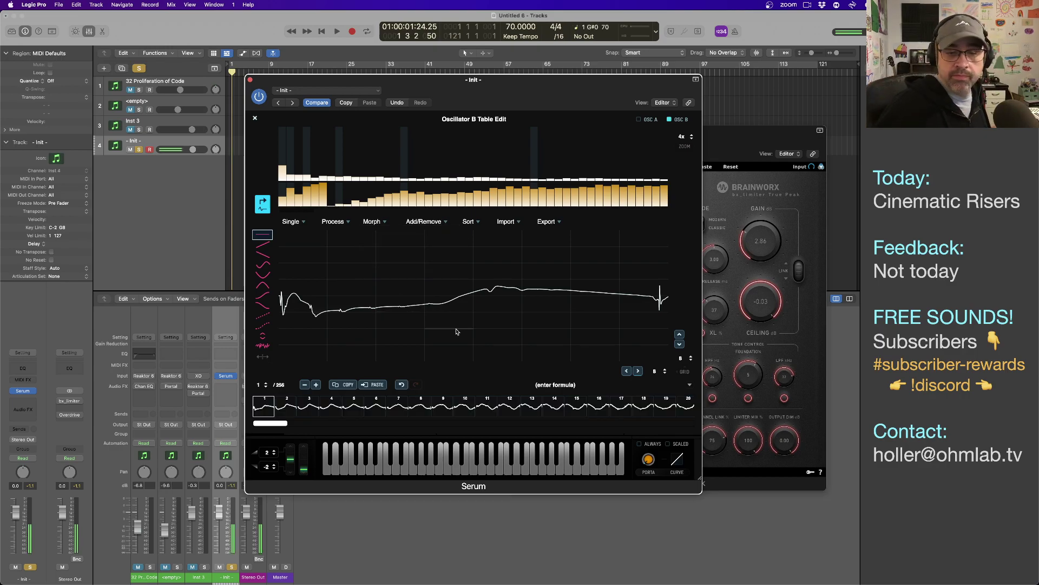
- Close oscillator B's wavetable editor and readjust its wavetable position along with the LFO 1 modulation depth
left_click(255, 119)
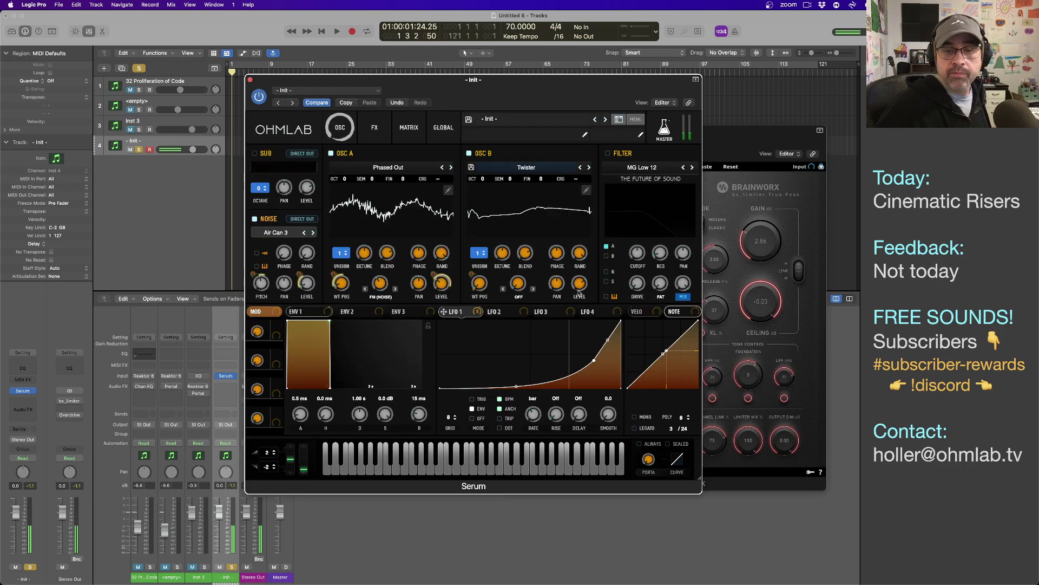
left_click_drag(480, 290, 480, 269)
left_click_drag(478, 215, 480, 230)
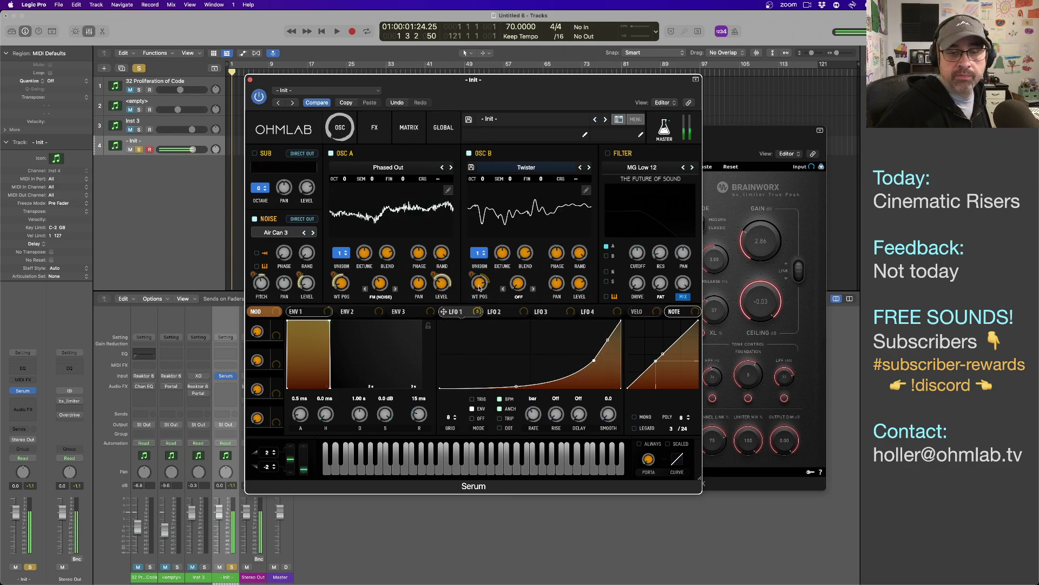
mouse_move(480, 286)
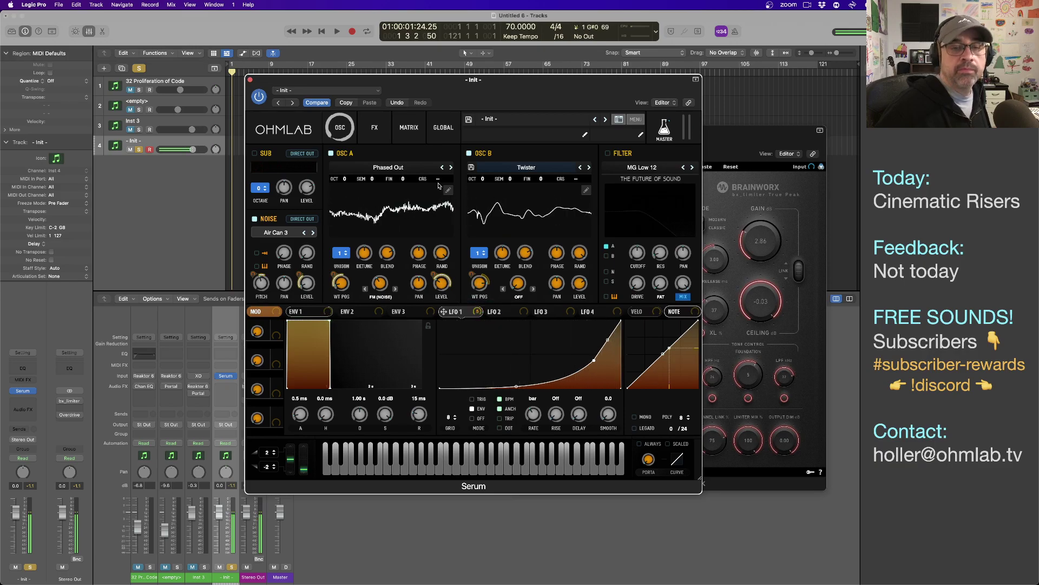
left_click(517, 297)
left_click(517, 300)
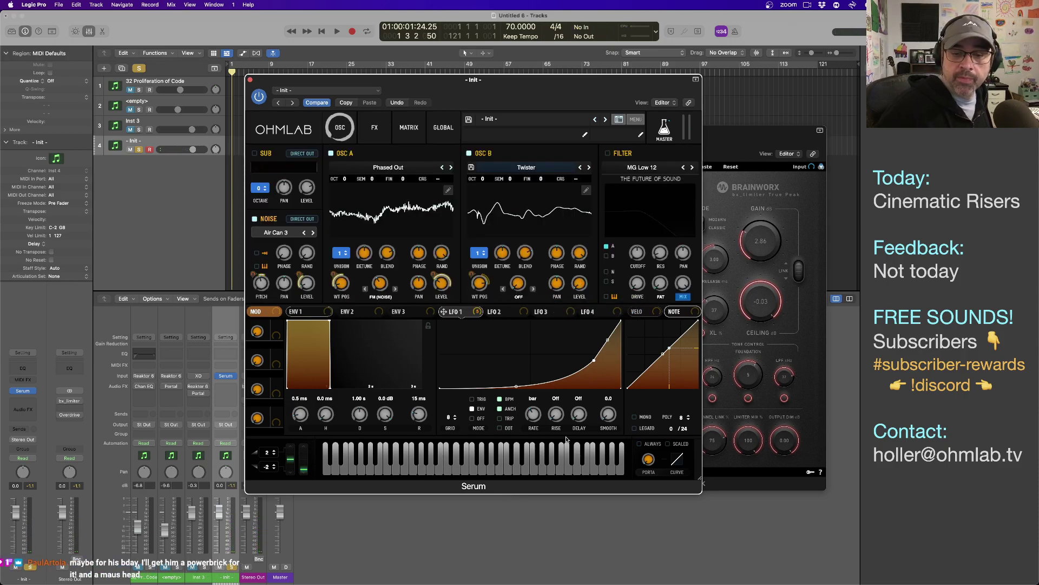
- Load the Momo Monster shape from User > SoundFreqs into LFO 2 and assign it to oscillator B's level with a depth of about 71
left_click(500, 312)
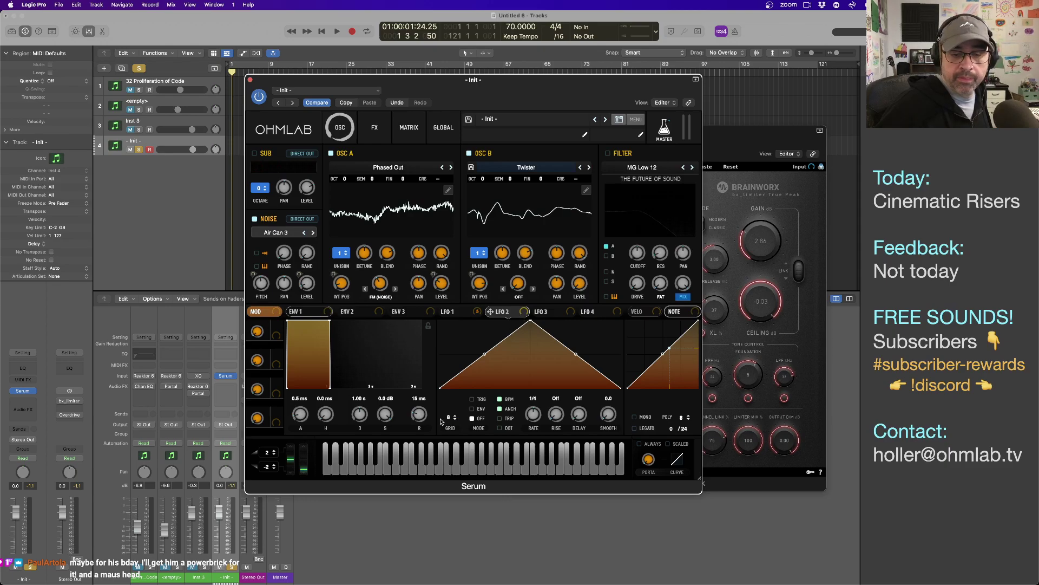
right_click(459, 405)
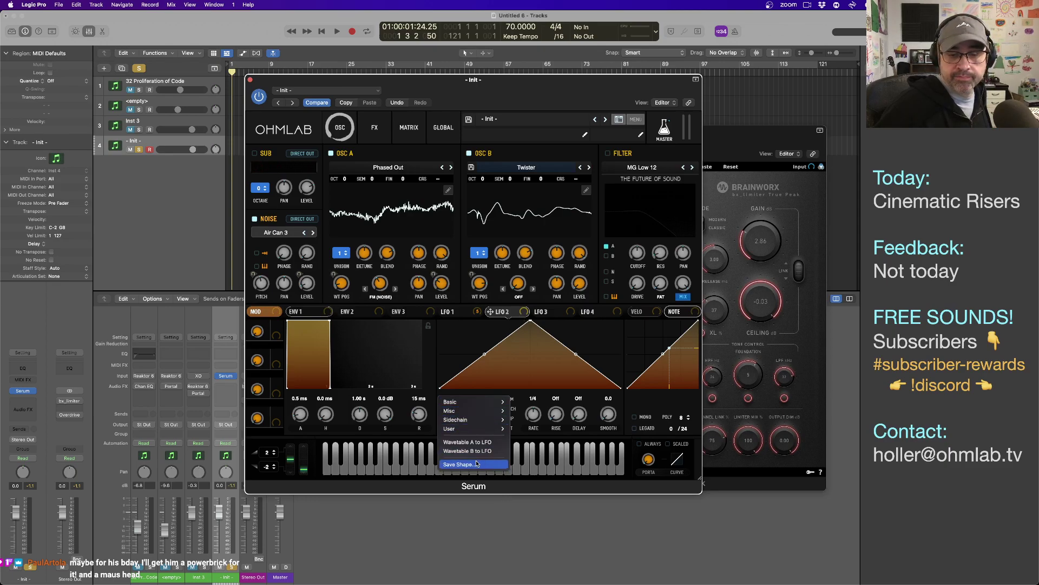
mouse_move(467, 428)
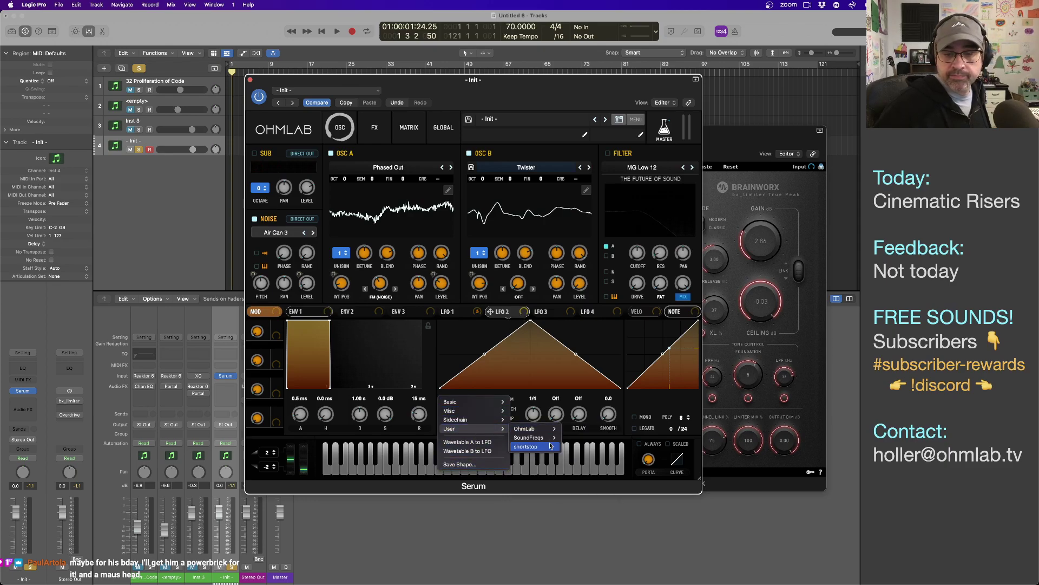
mouse_move(553, 438)
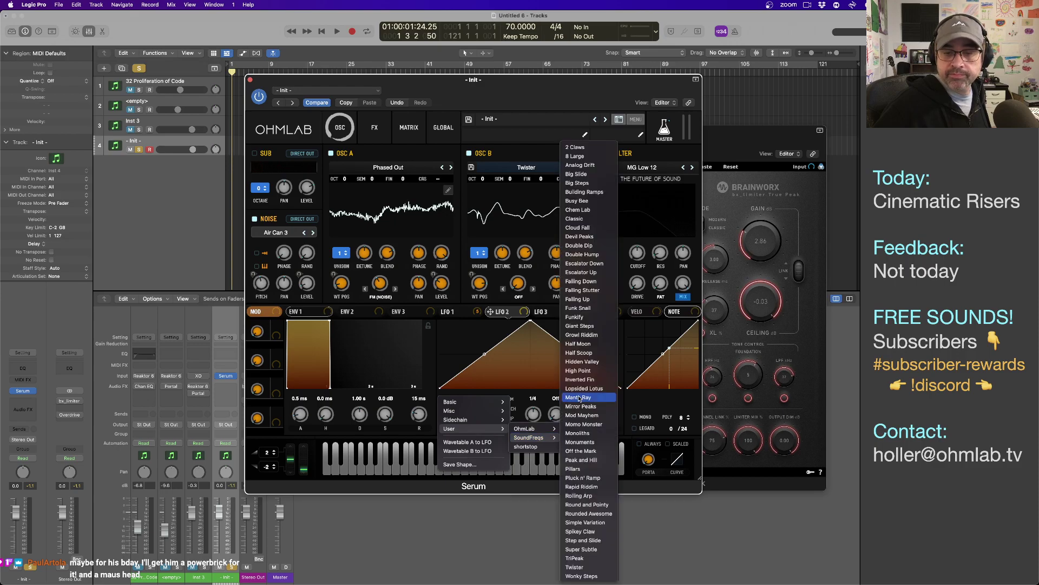
left_click(591, 424)
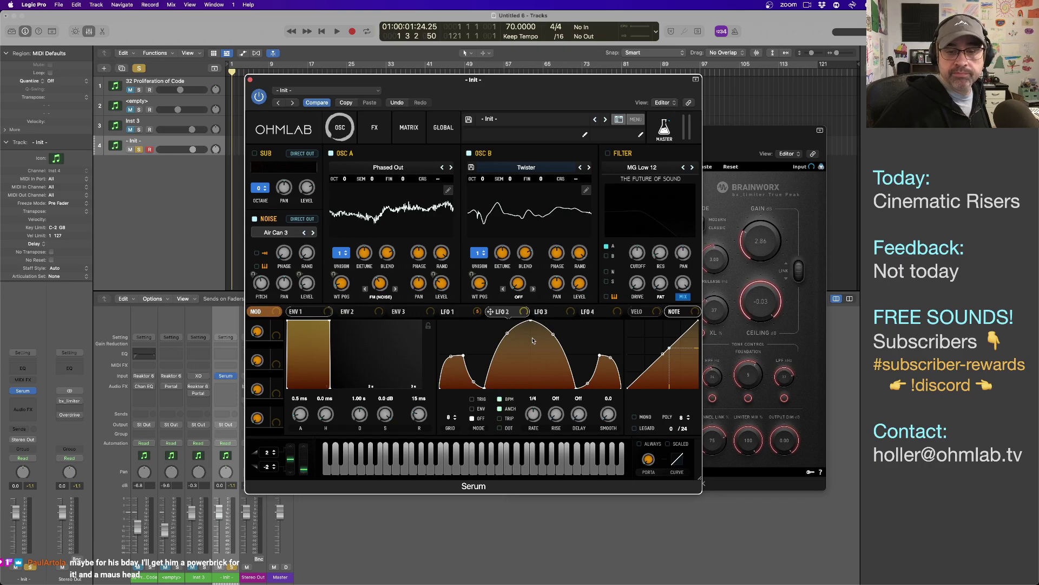
left_click_drag(523, 315, 574, 278)
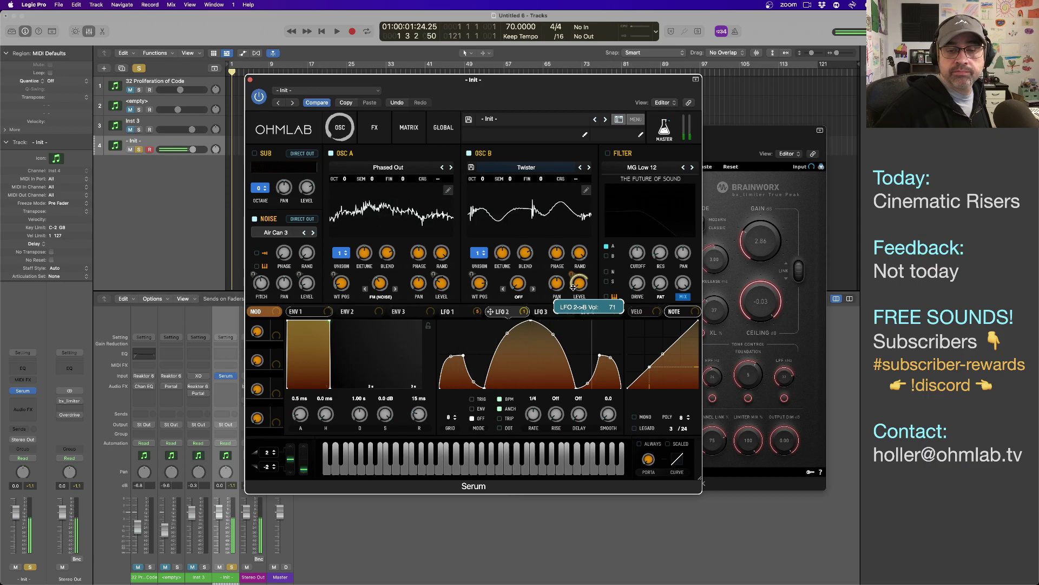
left_click_drag(573, 287, 572, 280)
- Enable the compressor effect in multiband mode with a threshold of about -10.5 dB and adjust its mid band
left_click(374, 127)
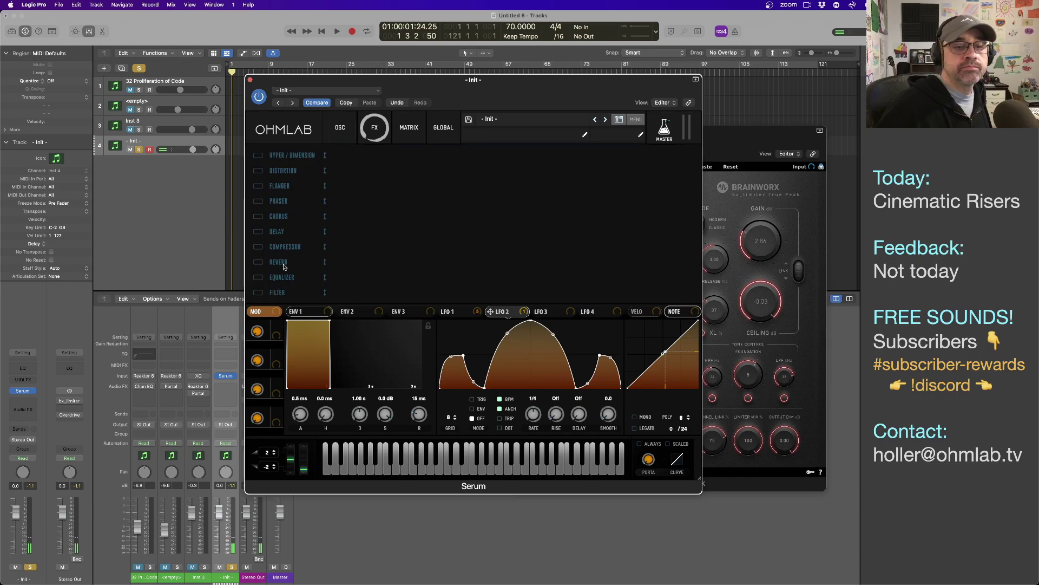
left_click(258, 247)
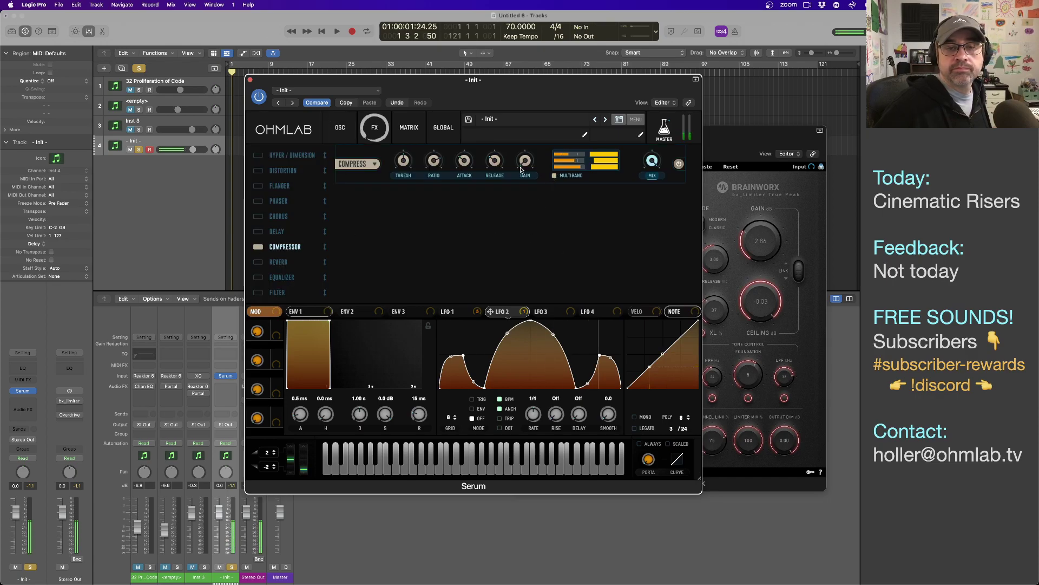
mouse_move(405, 181)
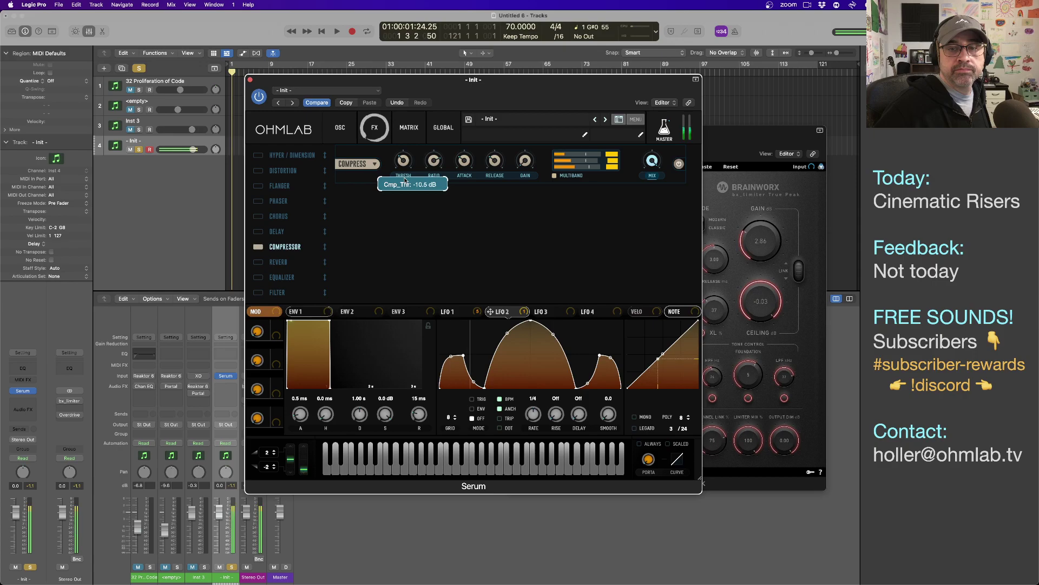
mouse_move(583, 163)
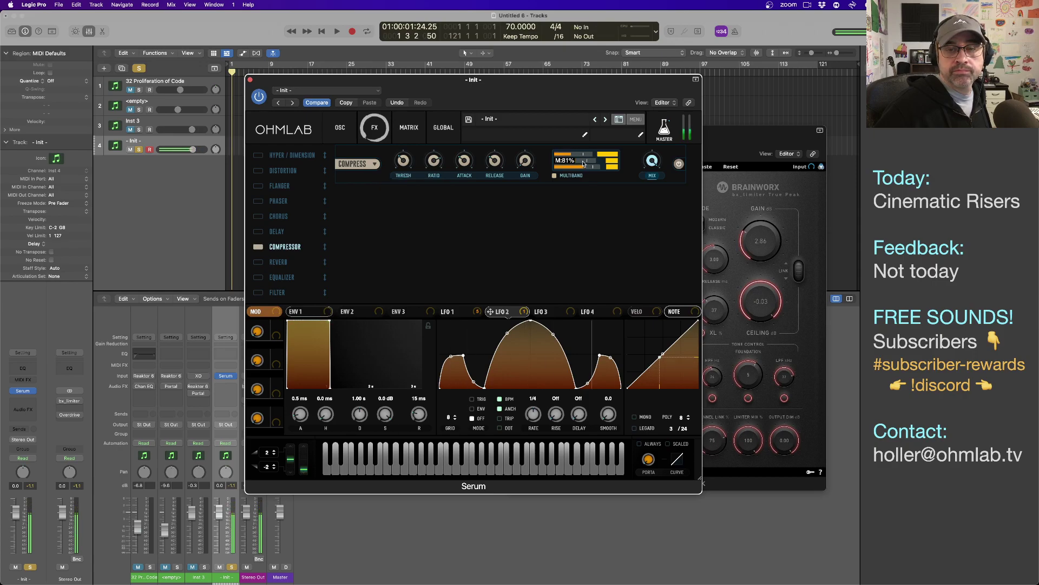
left_click_drag(567, 160, 579, 162)
- Set the compressor's attack to about 16.2 ms and rebalance its low and high band amounts
mouse_move(438, 175)
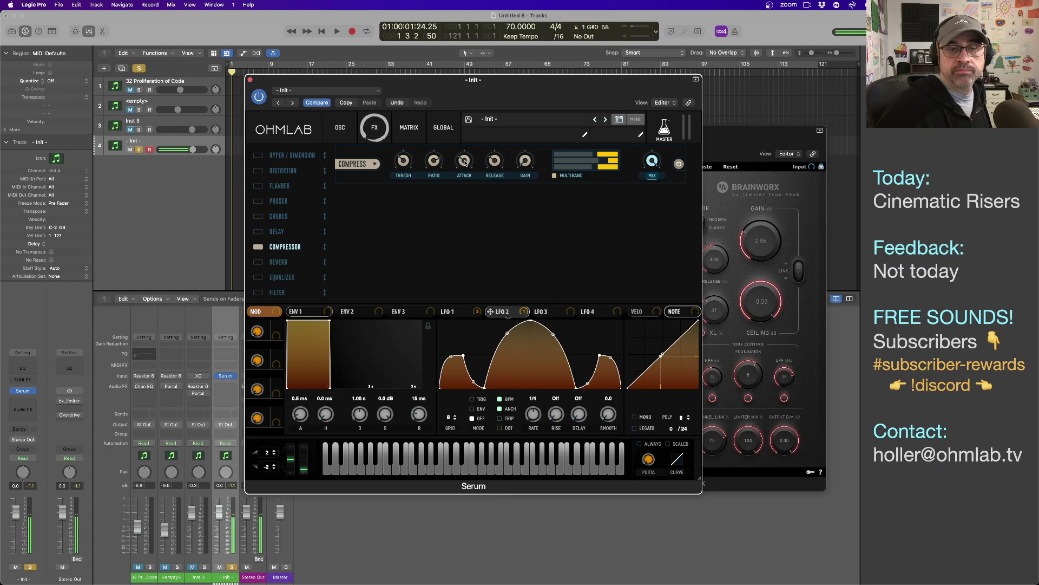
mouse_move(465, 165)
left_click_drag(464, 165, 466, 183)
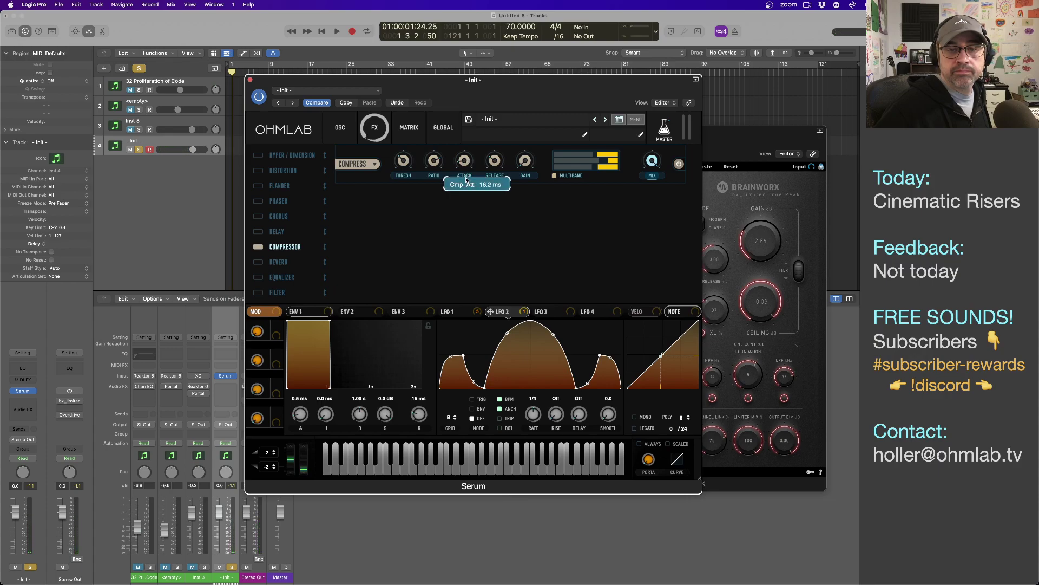
mouse_move(498, 167)
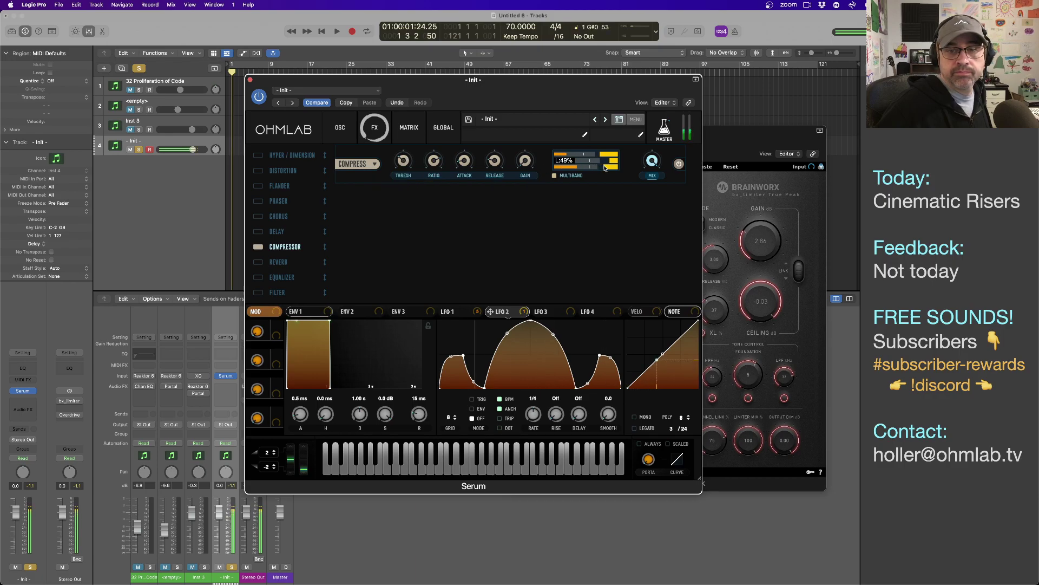
mouse_move(587, 161)
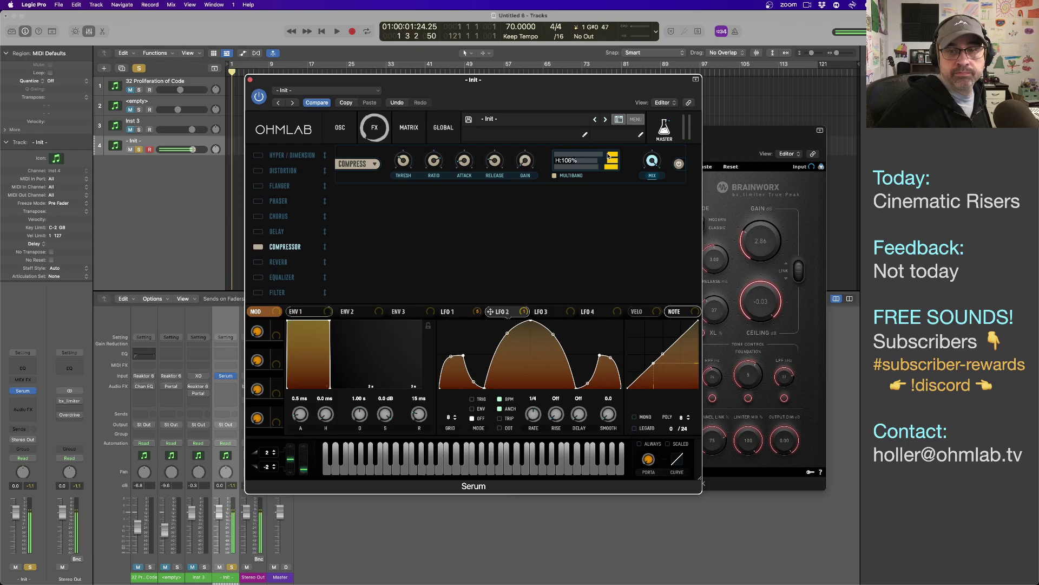
left_click_drag(544, 160, 621, 168)
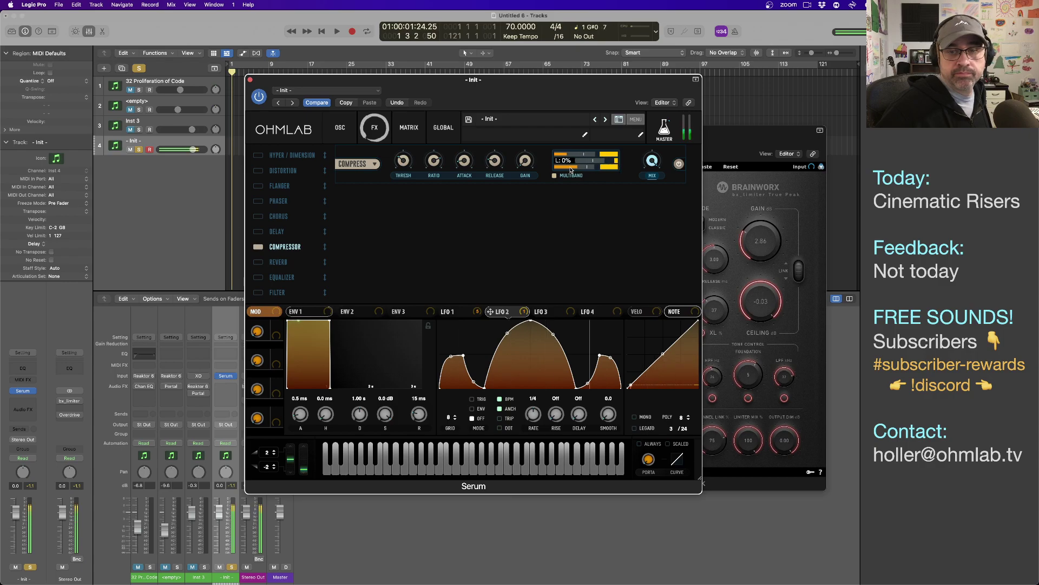
- Return to the oscillators, select LFO 1 and readjust its modulation of the noise level
left_click(340, 128)
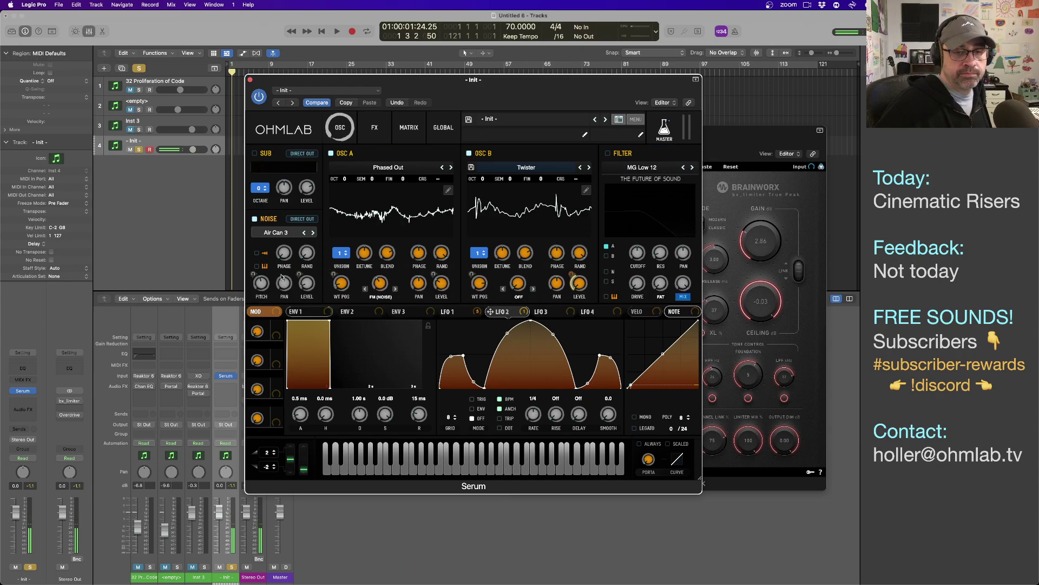
mouse_move(309, 285)
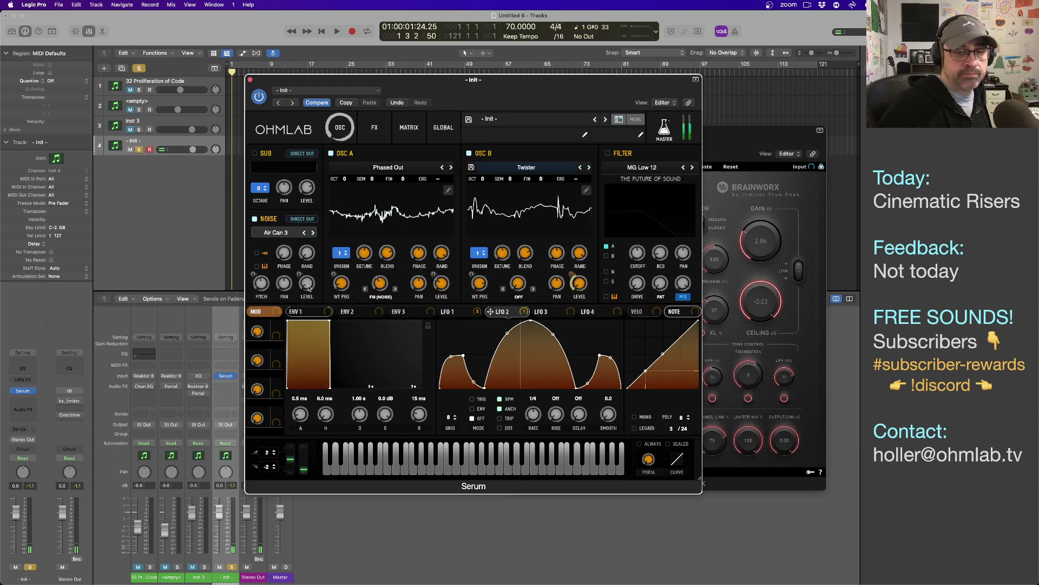
left_click(460, 313)
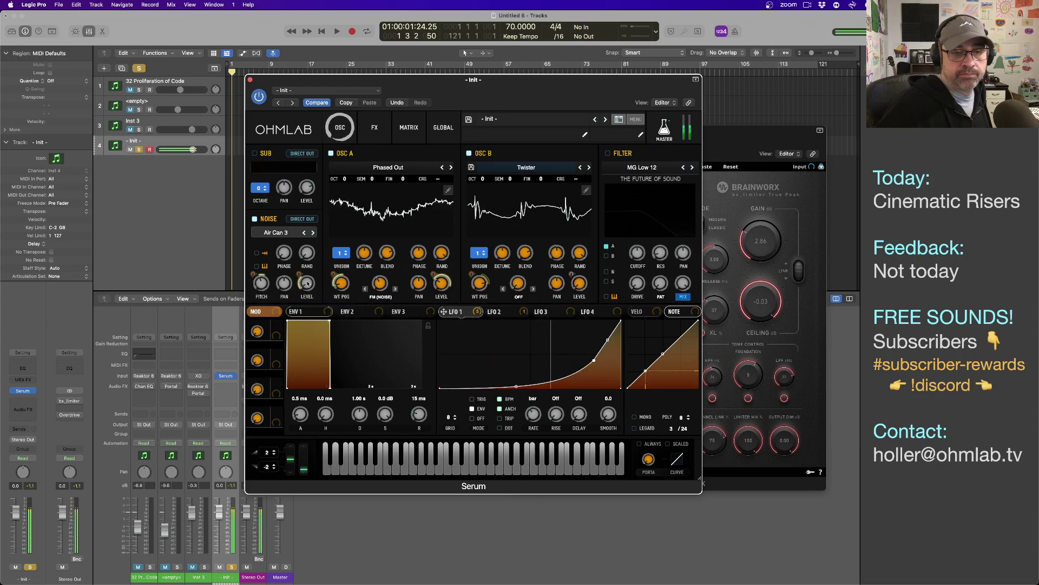
left_click_drag(443, 312, 301, 277)
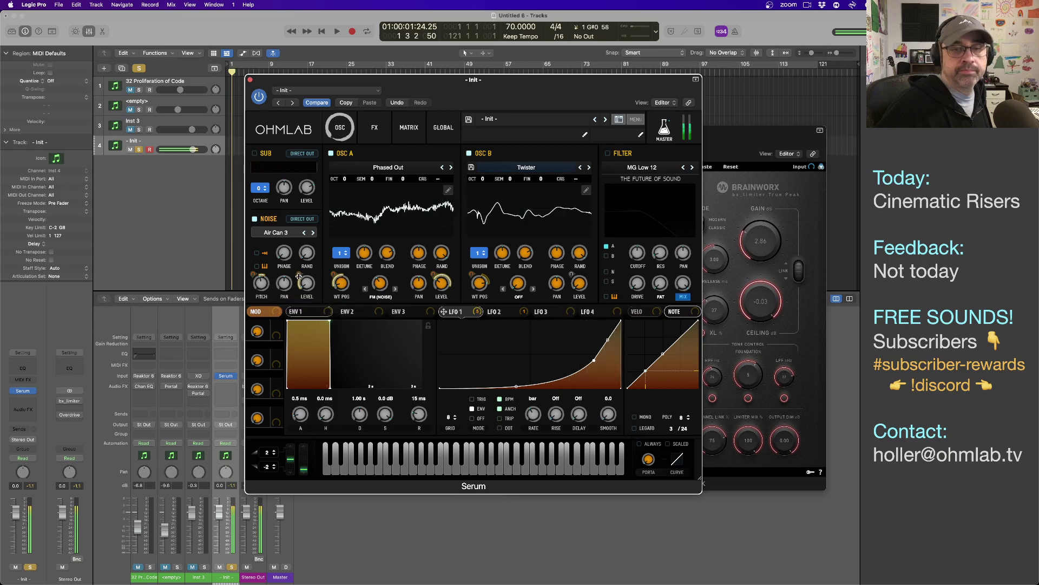
- Enable the phaser effect ahead of the compressor
left_click(375, 128)
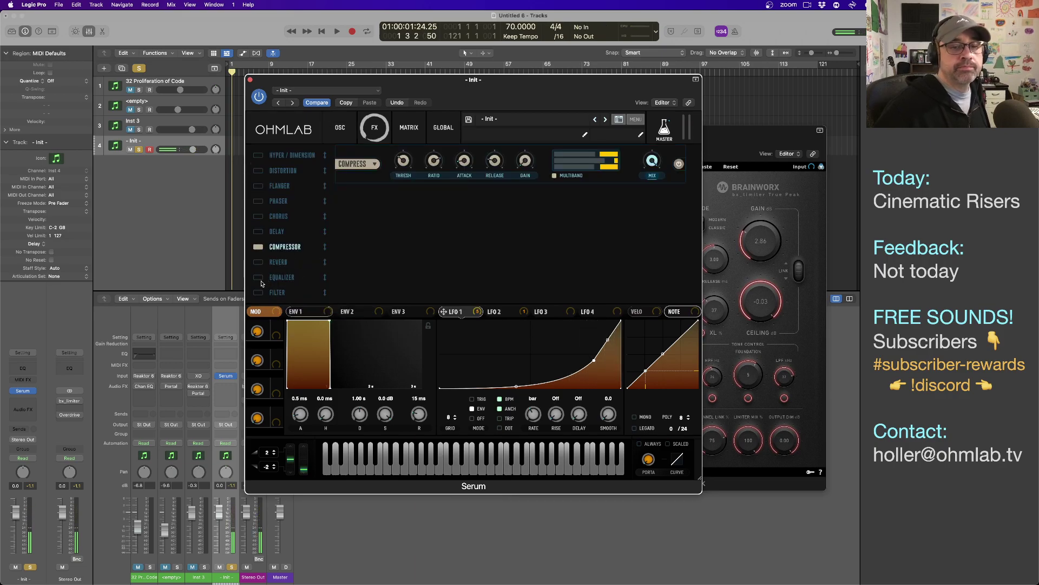
left_click(260, 201)
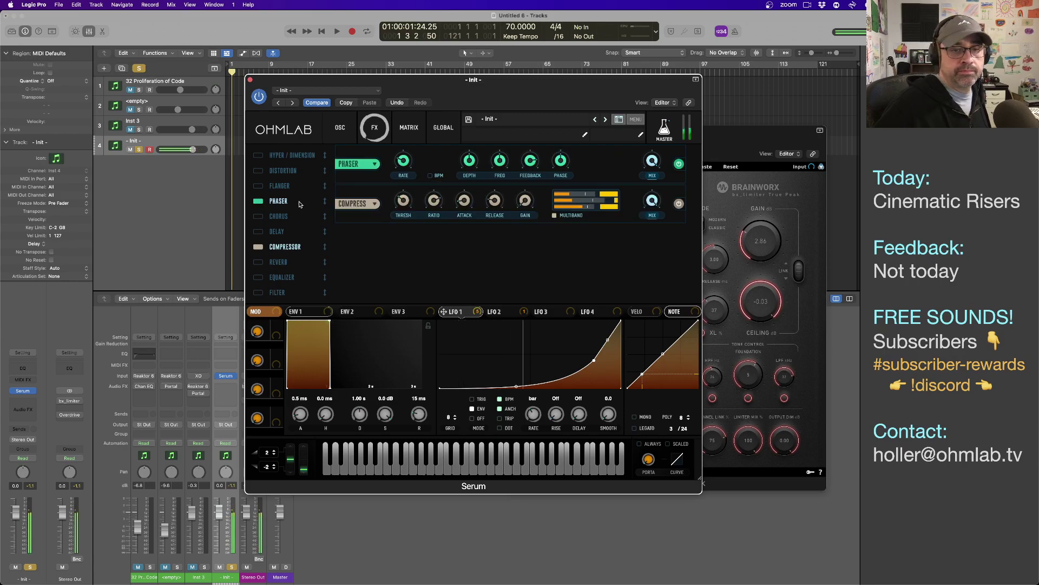
- Move the phaser below the compressor in the effects chain and check its depth and frequency
left_click_drag(324, 201, 317, 226)
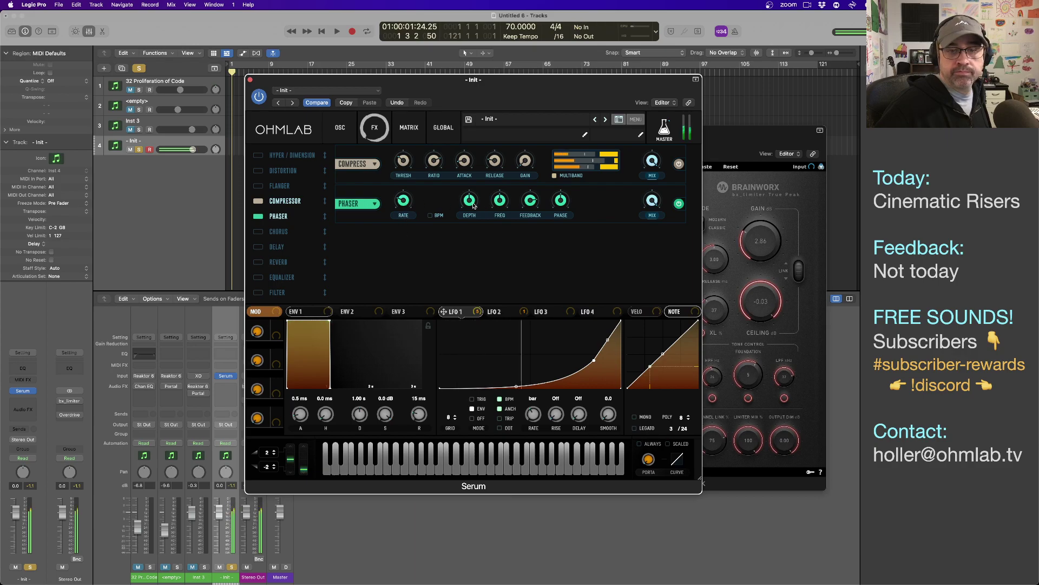
mouse_move(470, 209)
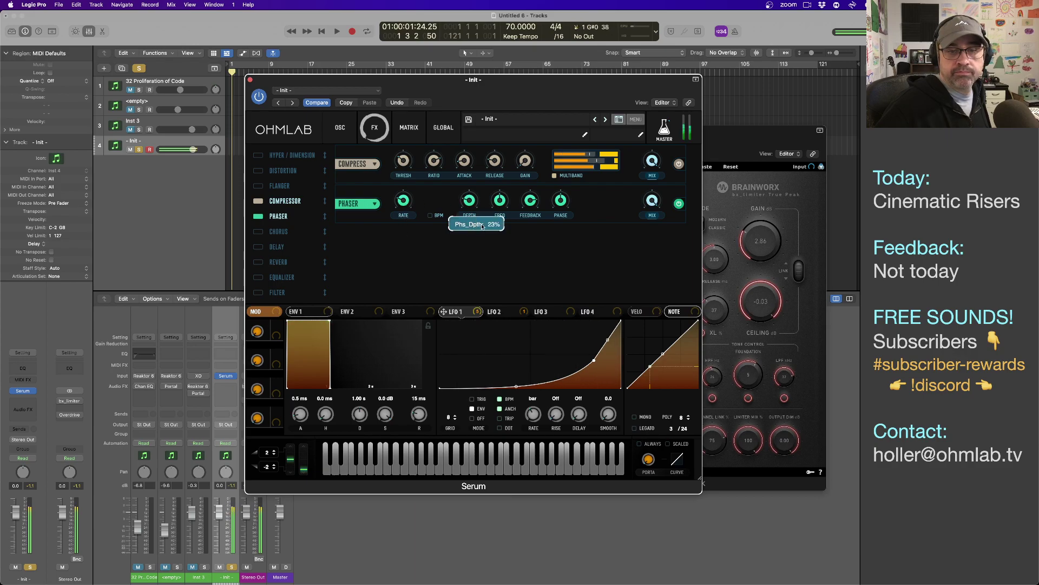
mouse_move(502, 228)
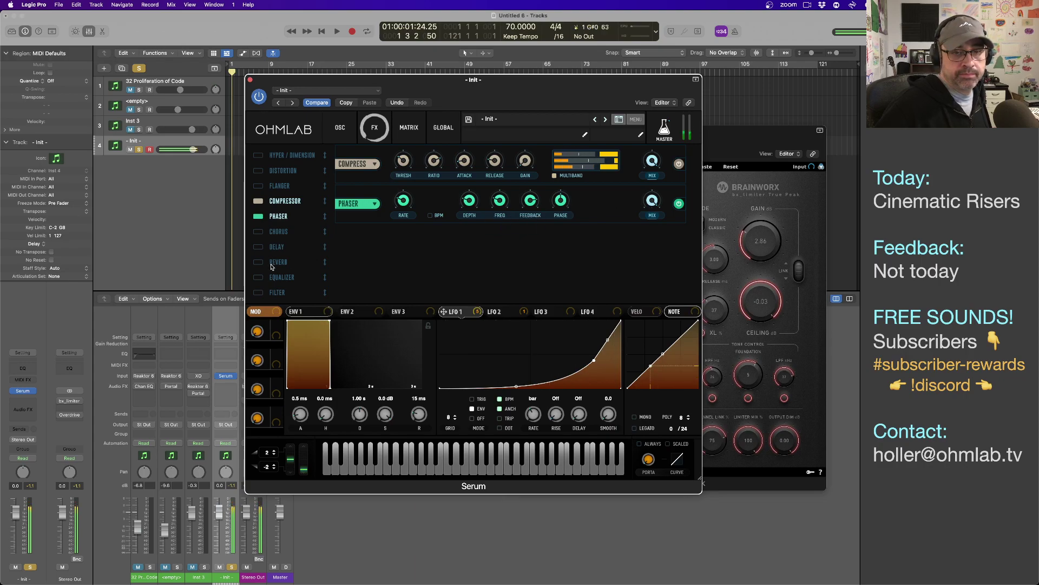
- Enable the delay, turn off its BPM sync and set the left time to about 5.87 ms and the right to 10.58 ms
left_click(273, 247)
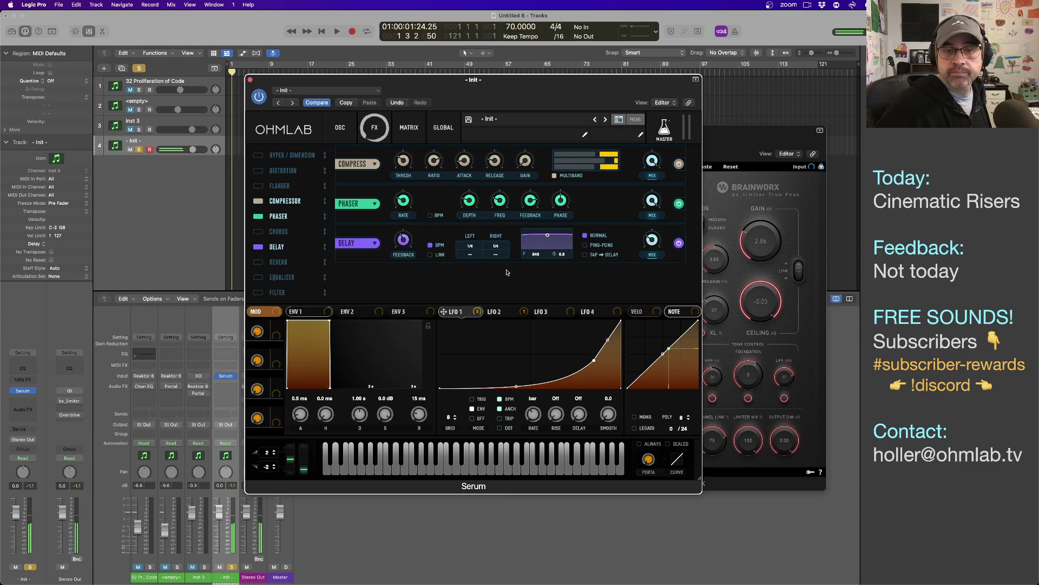
left_click(431, 245)
left_click_drag(471, 247, 470, 283)
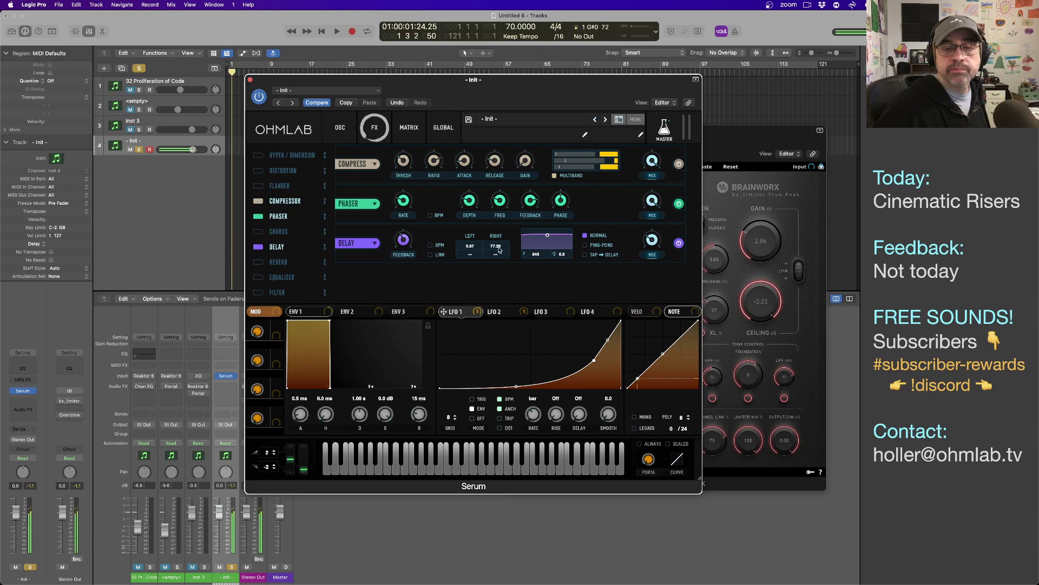
left_click_drag(497, 248, 498, 255)
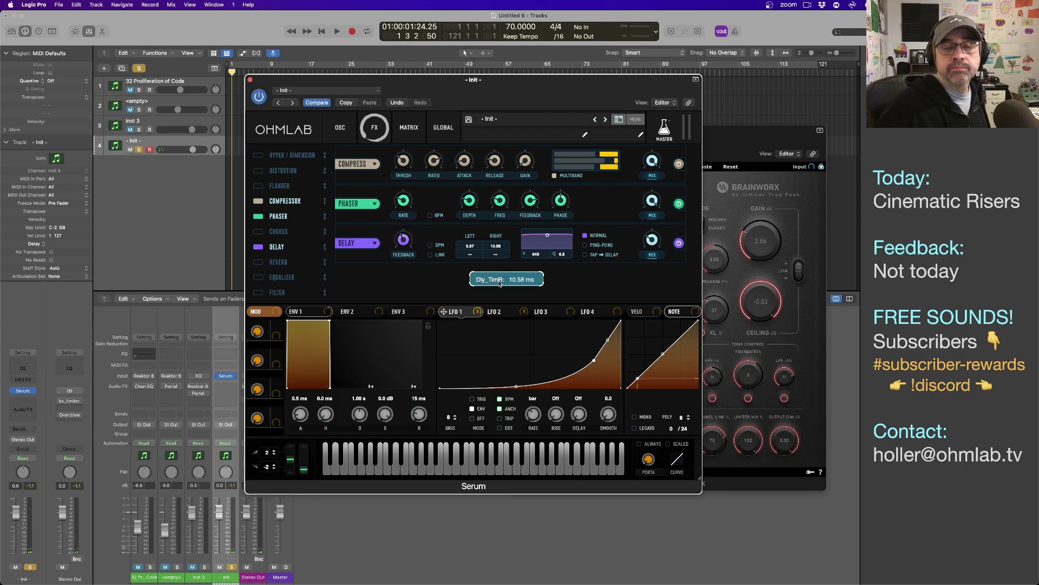
left_click_drag(499, 282, 499, 281)
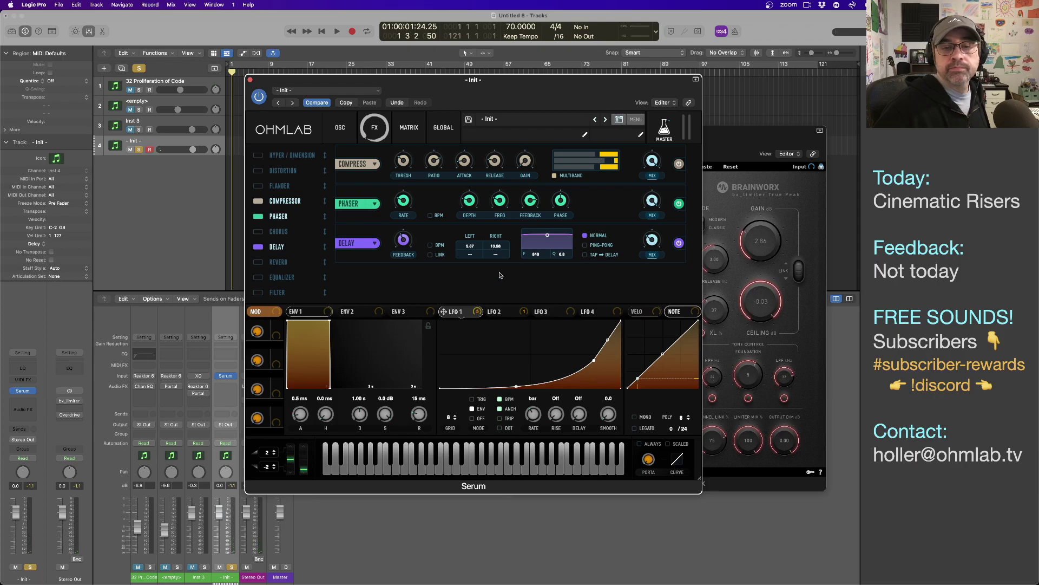
- Raise the delay's feedback to about 98% and retune its filter to about 1377 Hz, keeping Normal mode after trying Ping-Pong
left_click(405, 242)
left_click_drag(403, 229, 405, 192)
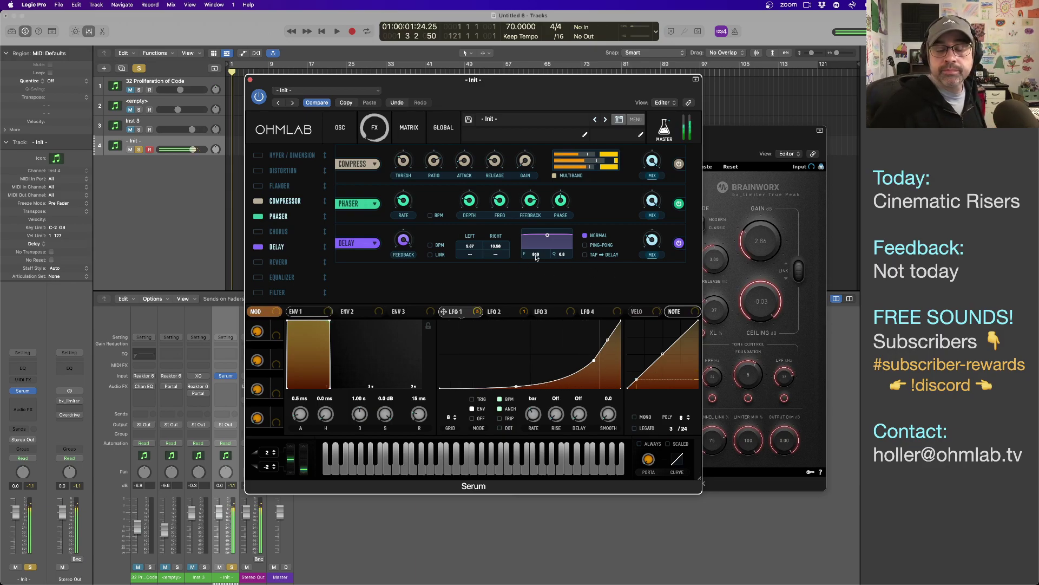
left_click_drag(549, 239, 551, 244)
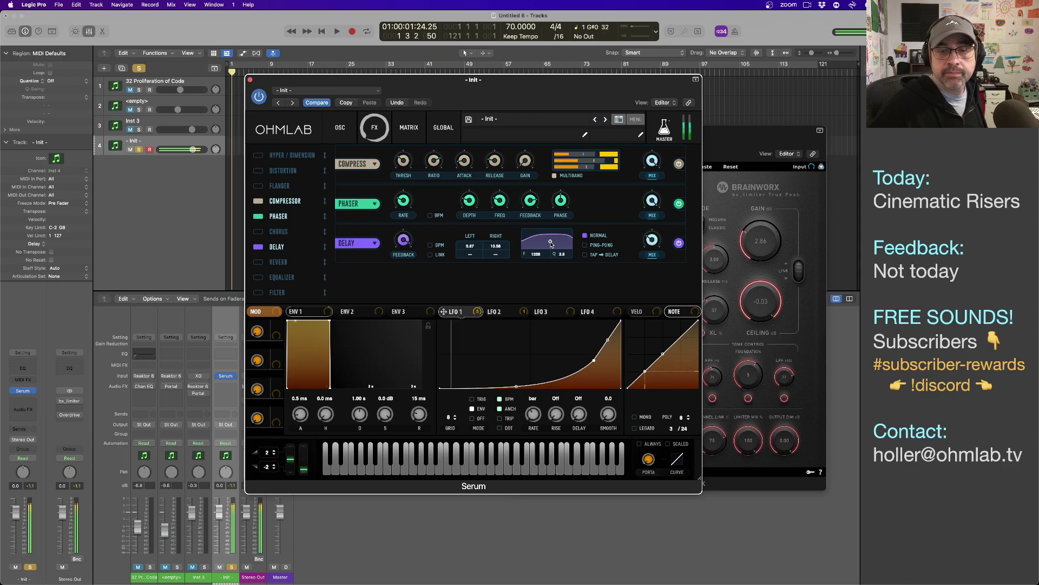
left_click(585, 245)
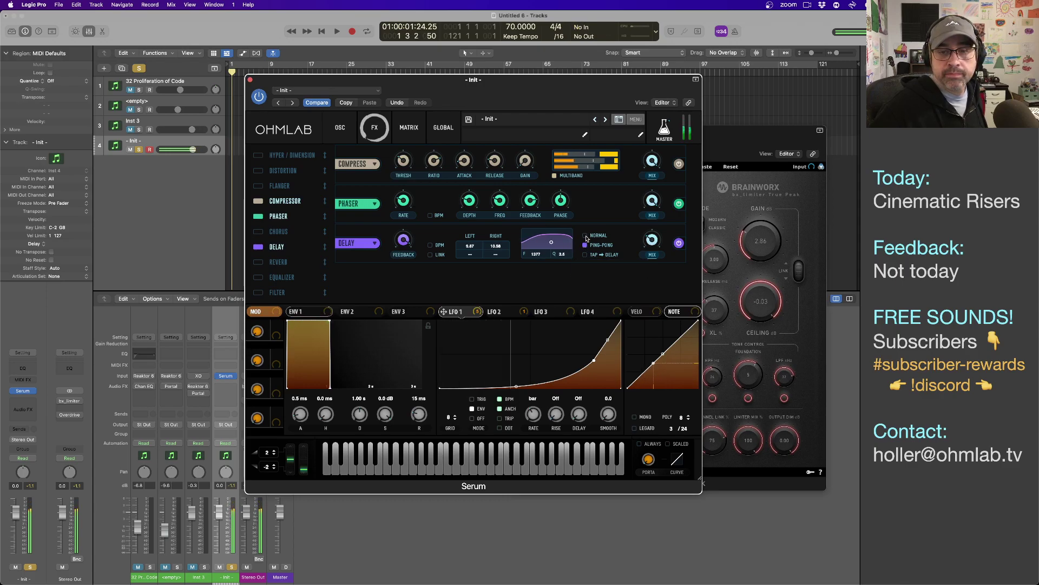
left_click(584, 236)
- Reduce the delay's feedback to about 80% and set its mix to about 68%
mouse_move(406, 243)
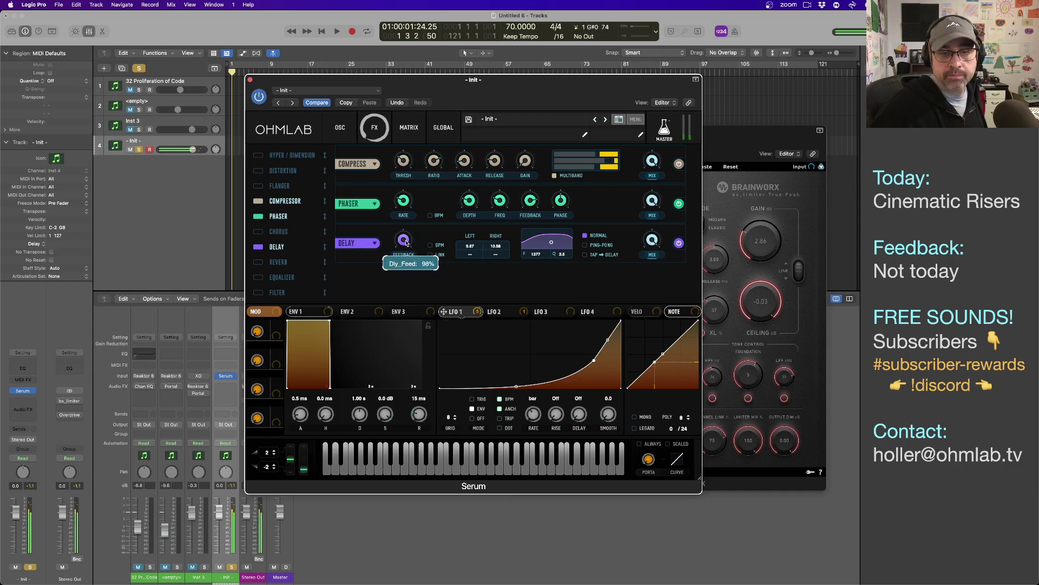
scroll(404, 250, "down", 1)
scroll(406, 255, "down", 1)
scroll(406, 254, "up", 1)
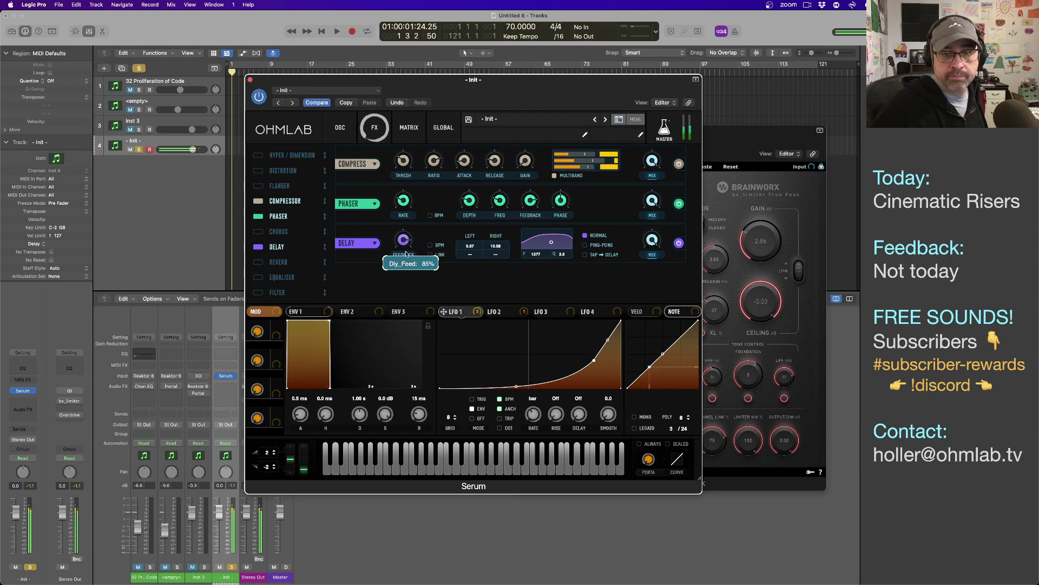
scroll(404, 252, "down", 2)
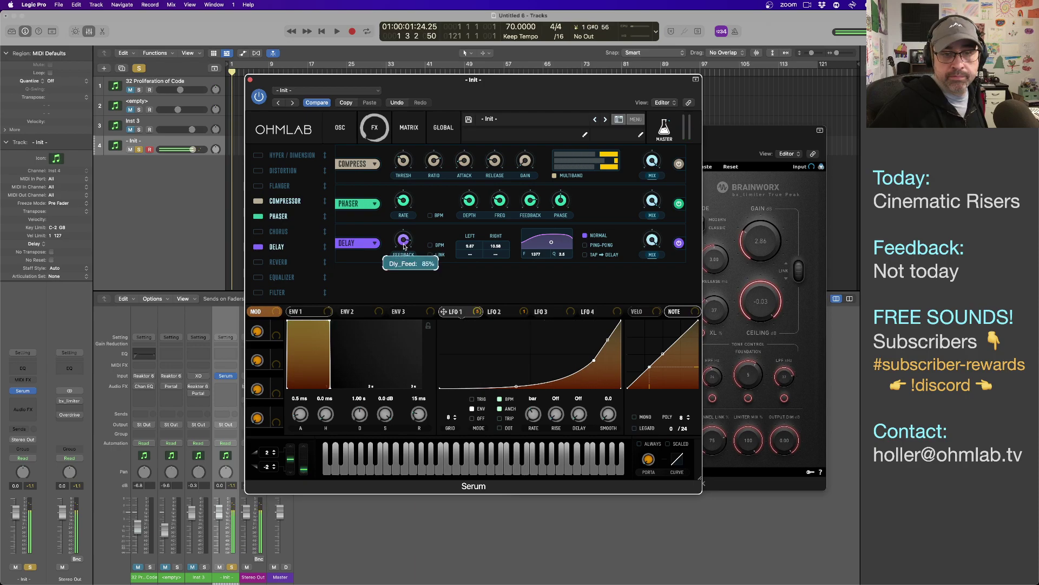
scroll(404, 252, "down", 1)
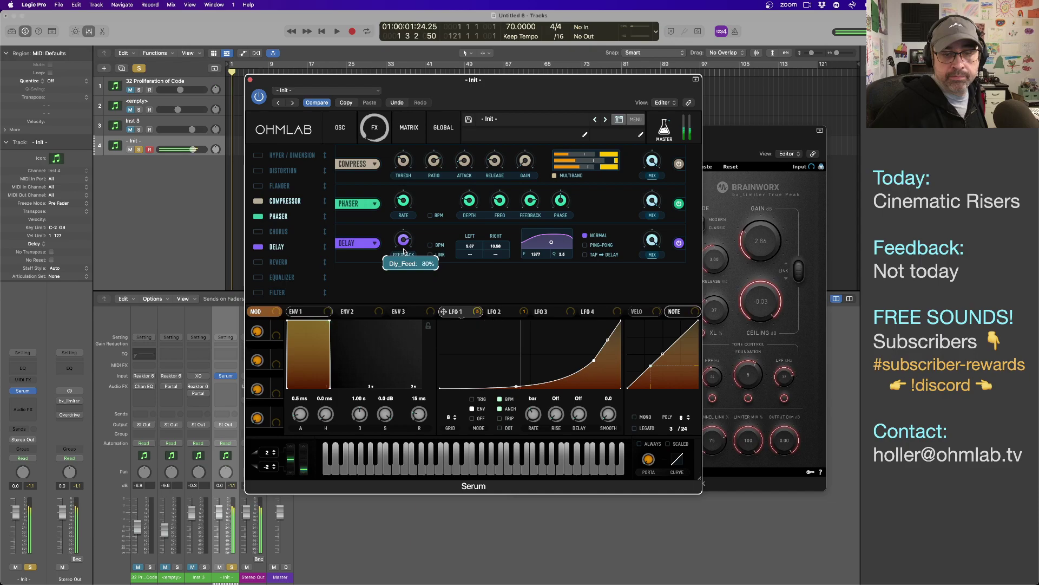
mouse_move(653, 267)
scroll(653, 268, "down", 2)
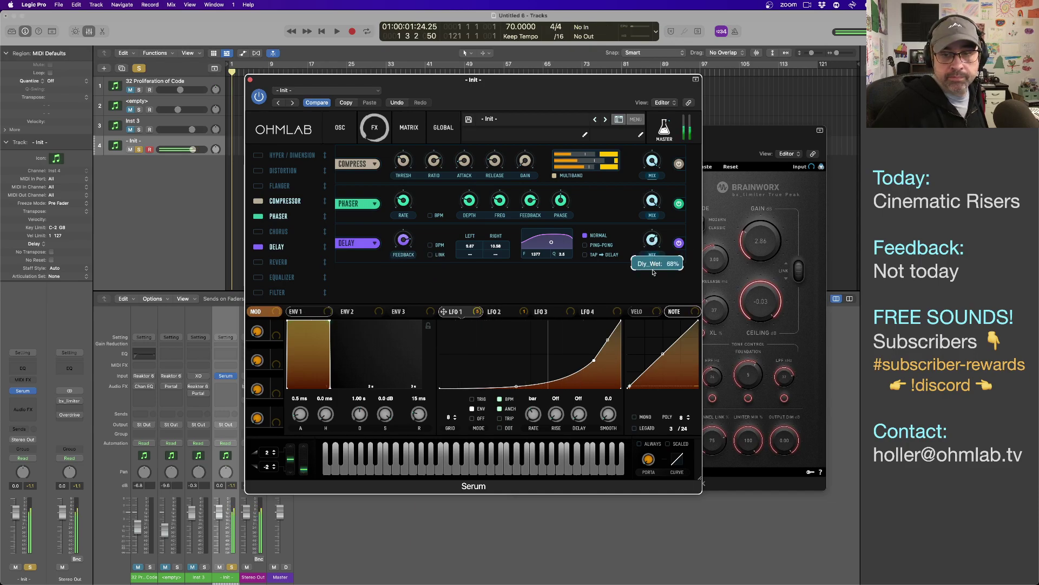
- Enable the reverb effect and switch it to Plate mode
left_click(262, 264)
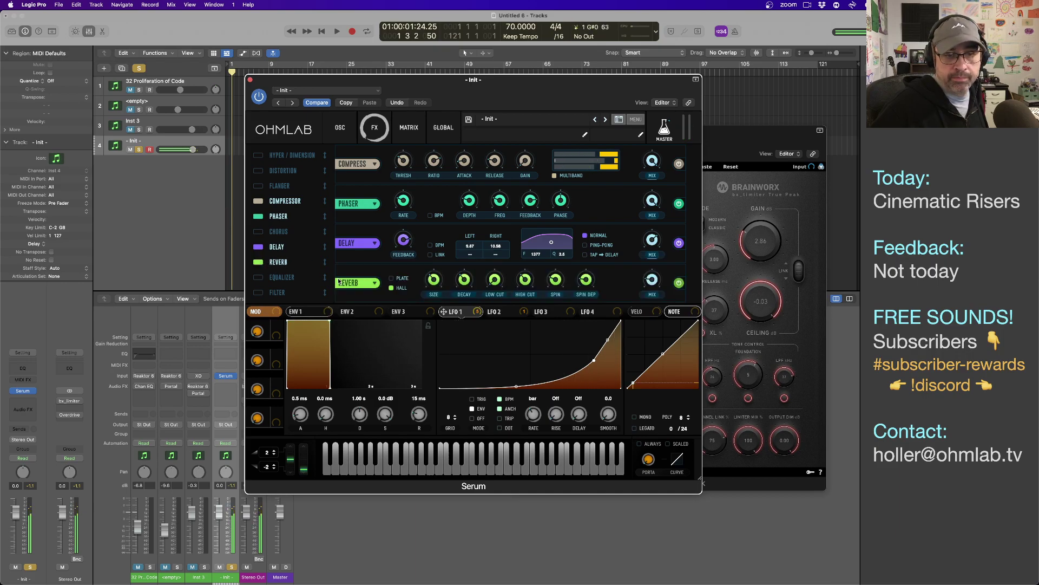
left_click(392, 278)
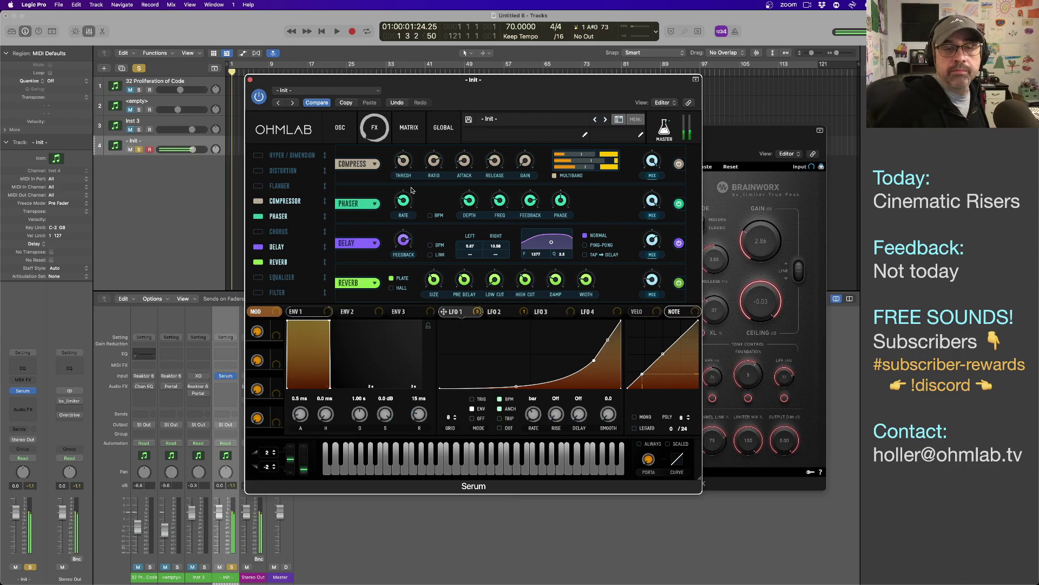
- Try OSC A at octave +1 and OSC B at octave -1, and return both to 0
left_click(349, 130)
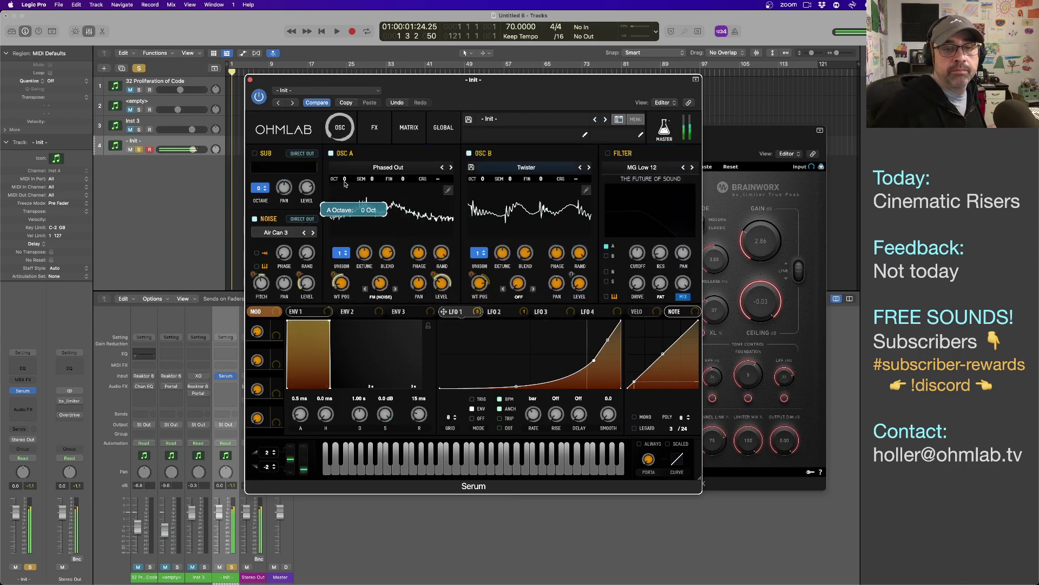
left_click_drag(345, 179, 345, 172)
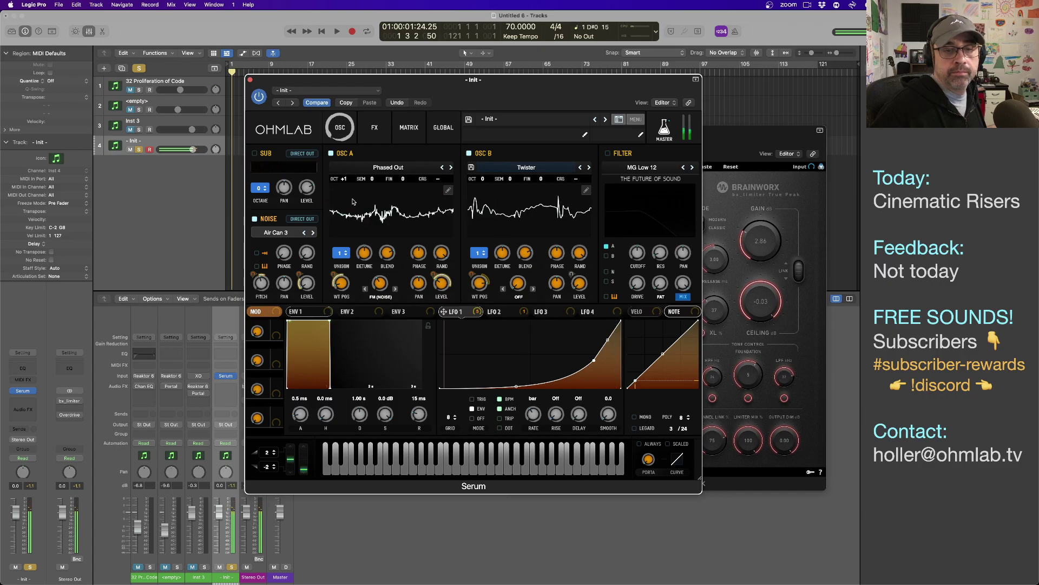
left_click_drag(481, 178, 485, 191)
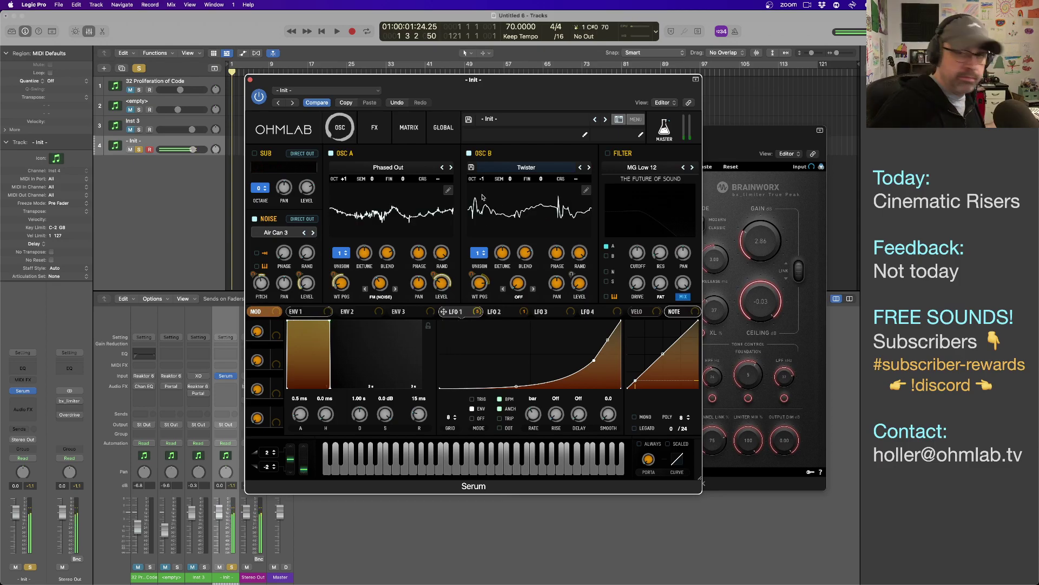
mouse_move(483, 179)
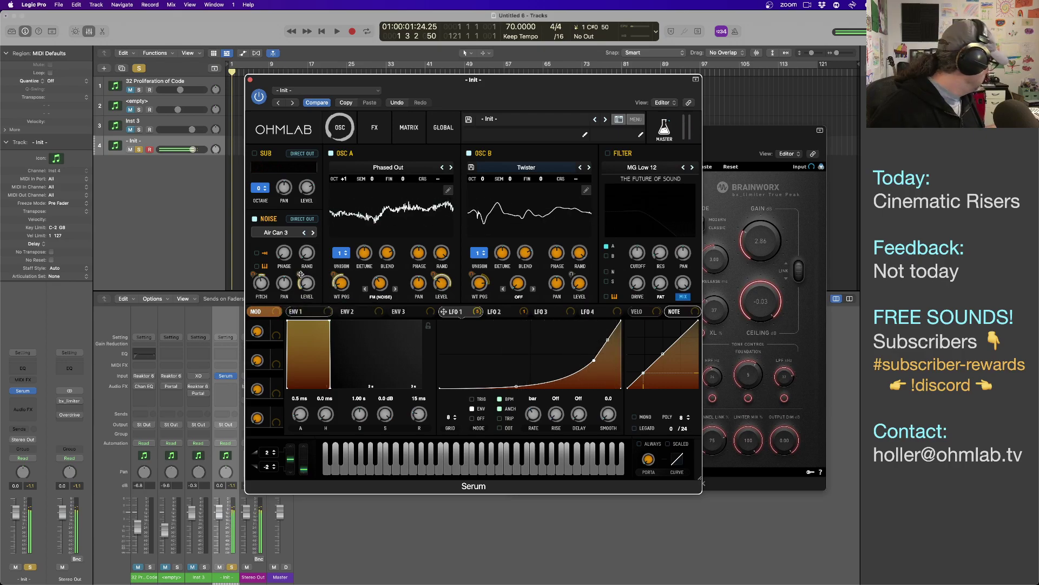
left_click_drag(346, 181, 346, 189)
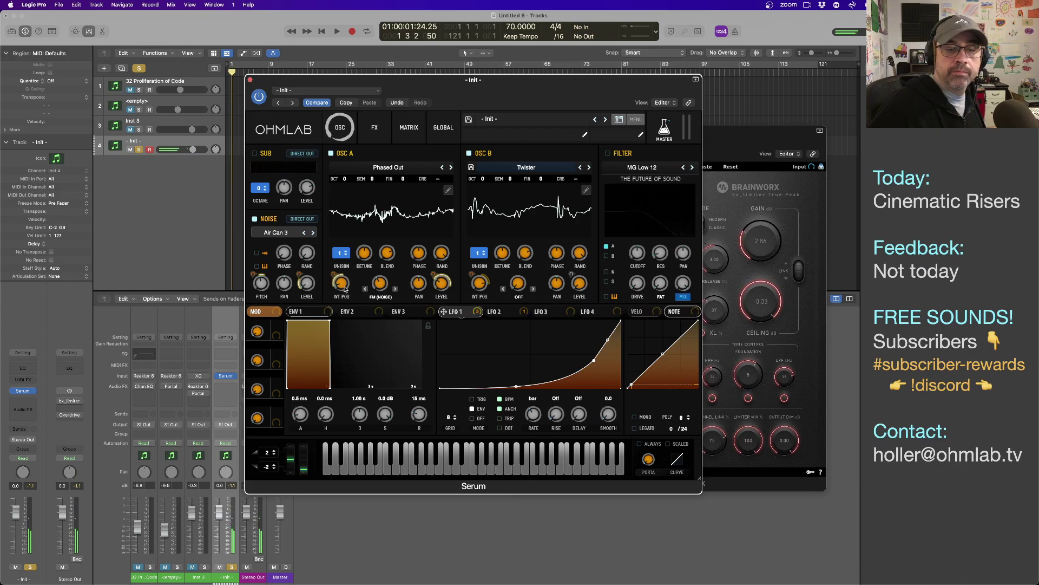
- Sweep OSC A's wavetable position up and back down to readjust it
mouse_move(344, 287)
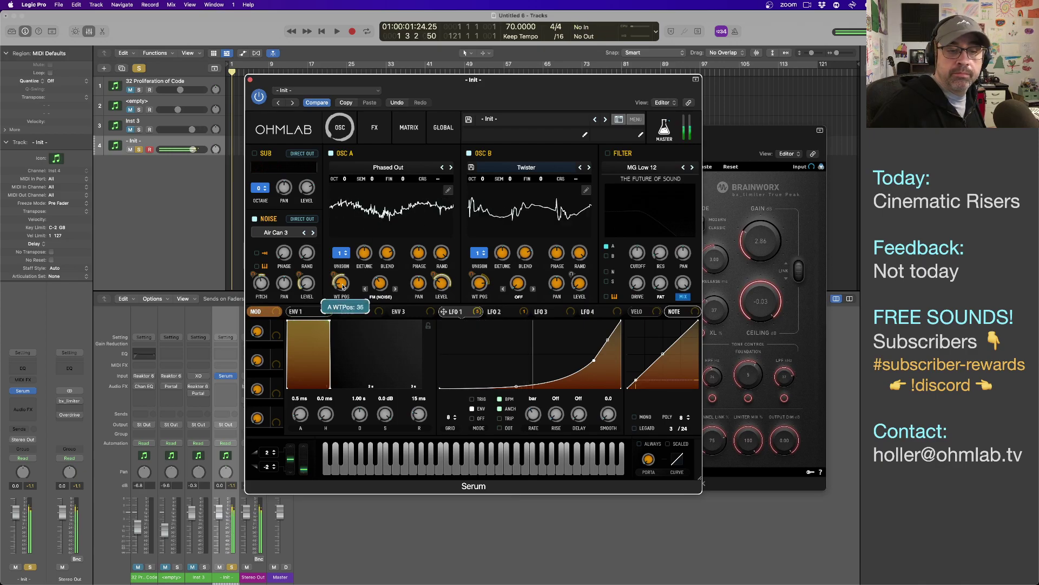
left_click_drag(343, 288, 340, 251)
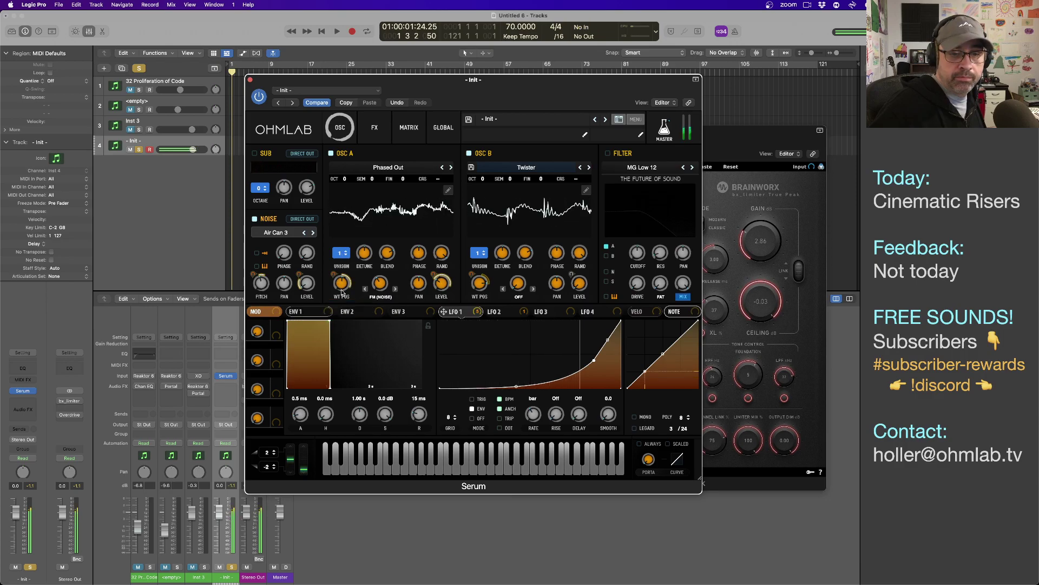
left_click_drag(342, 292, 342, 323)
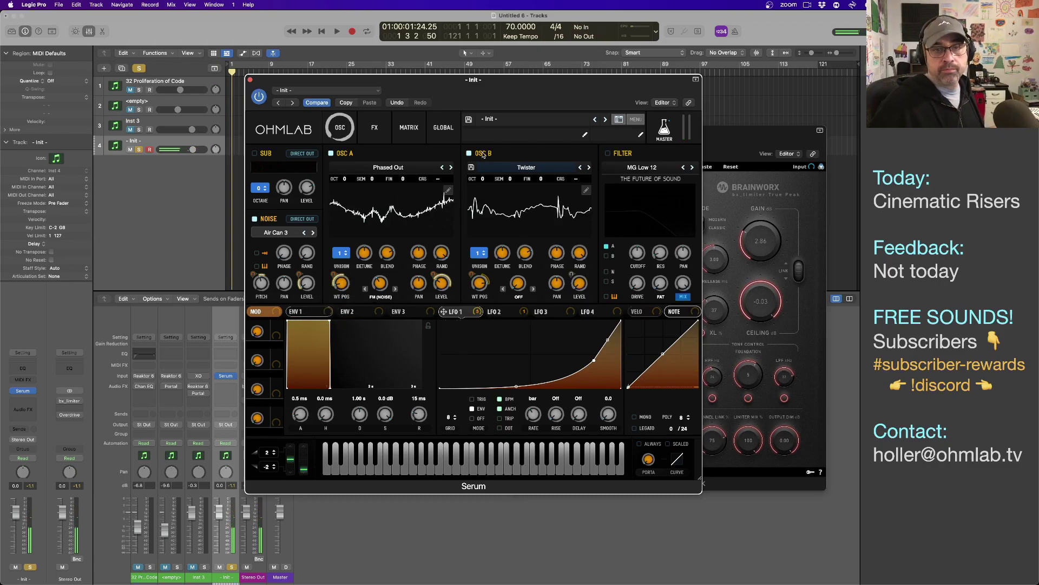
- Return to the effects, switch the reverb off and set the delay's mix to about 66%
left_click(367, 139)
left_click(258, 262)
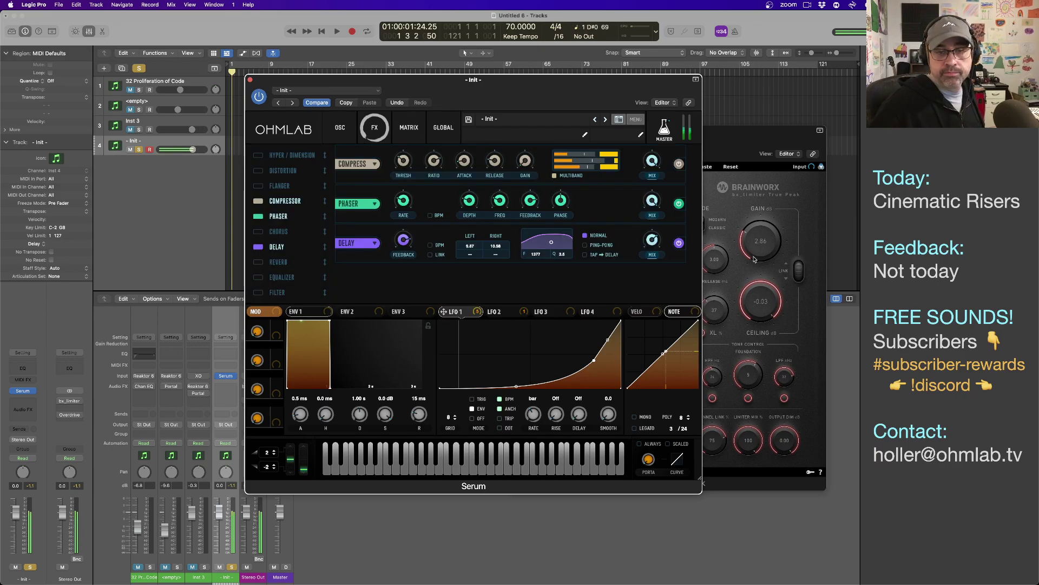
mouse_move(653, 247)
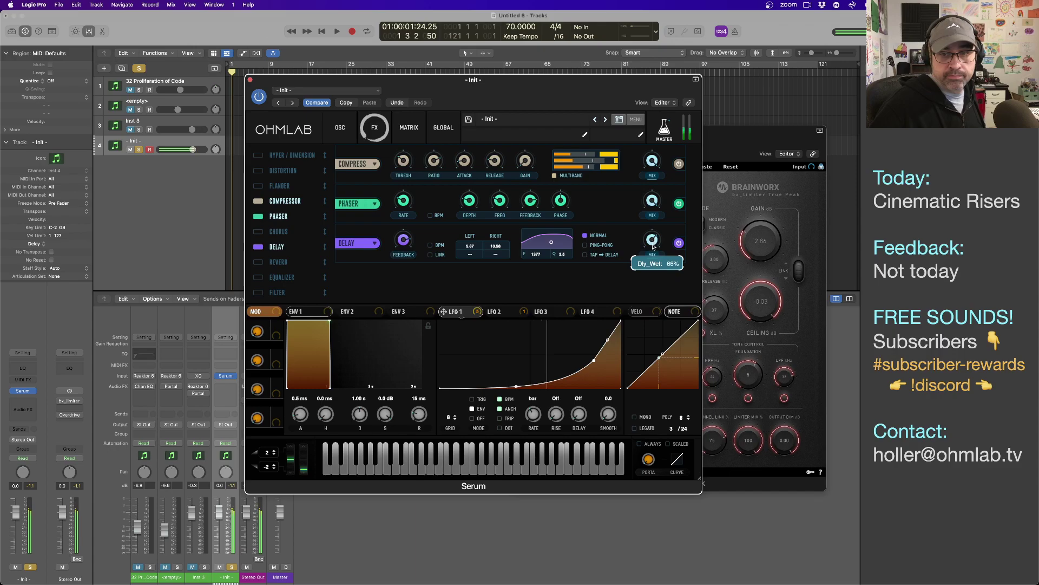
- Switch the plate reverb back on and set its pre-delay to about 13 ms and its damping to about 67%
left_click(259, 262)
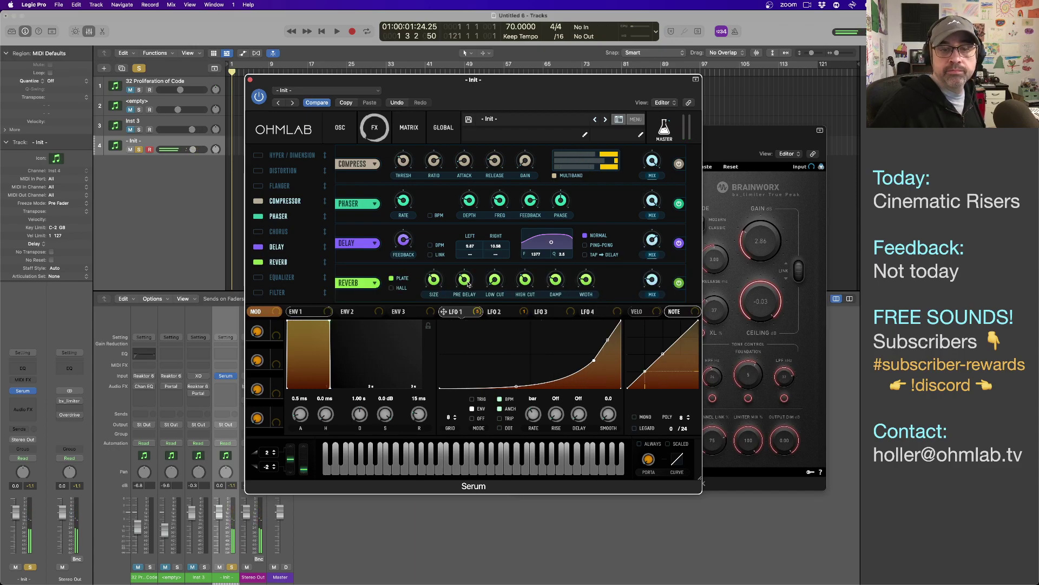
mouse_move(468, 284)
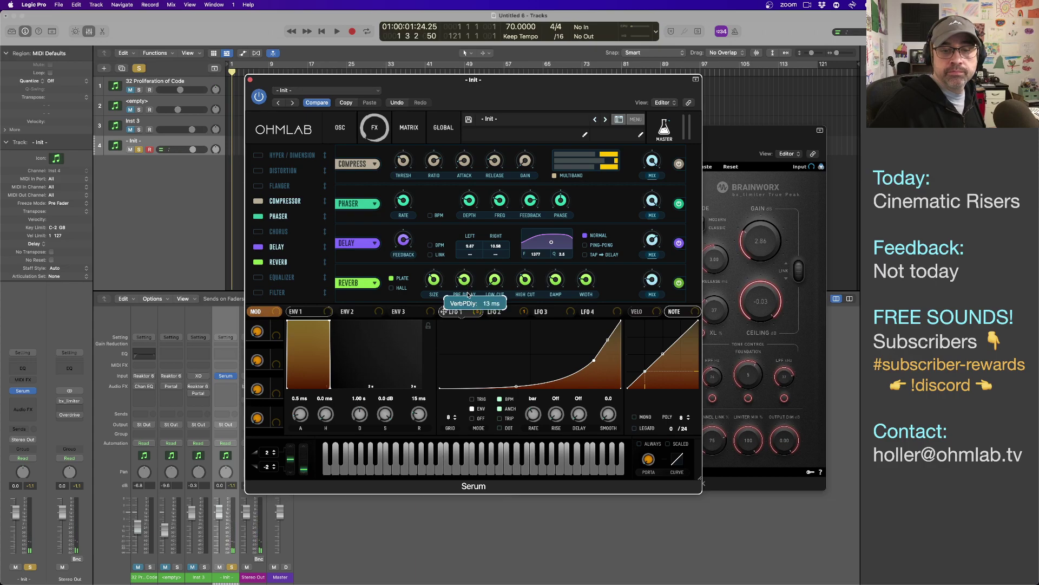
mouse_move(432, 283)
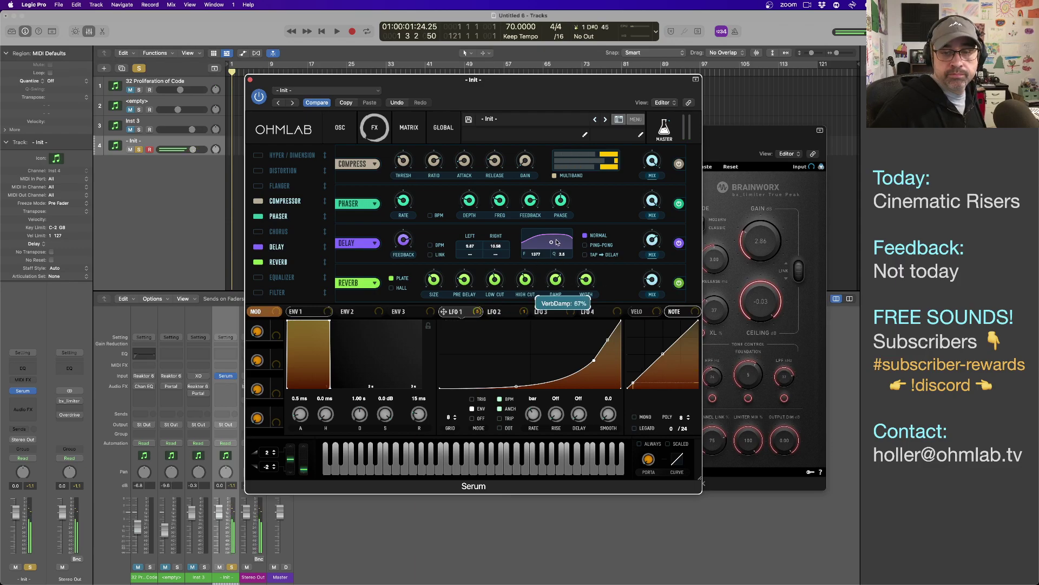
mouse_move(583, 271)
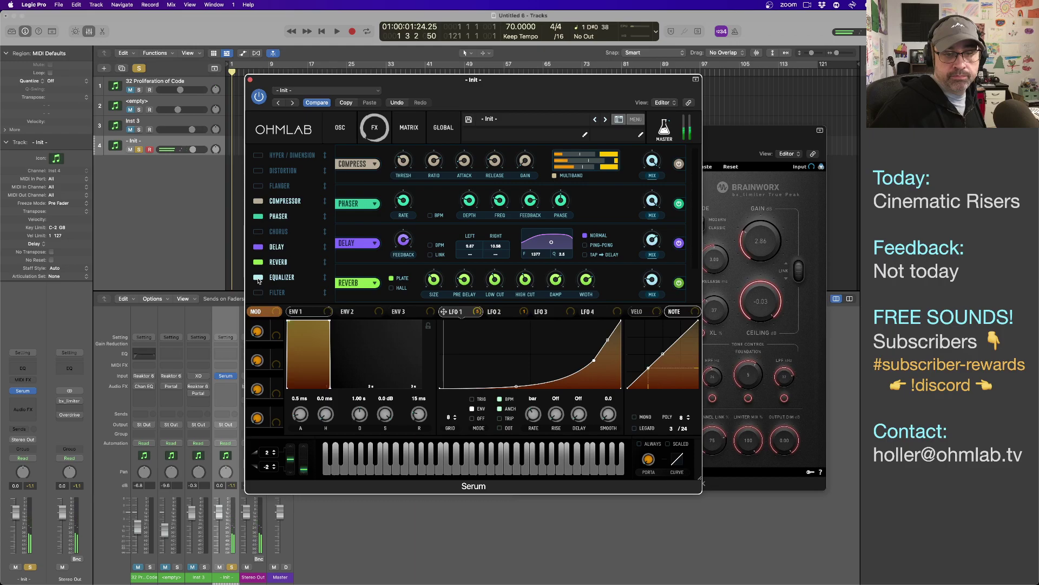
- Enable the equalizer with its high band as a lowered low-pass, and set LFO 1's rate to 2 bar
left_click(297, 277)
left_click(540, 292)
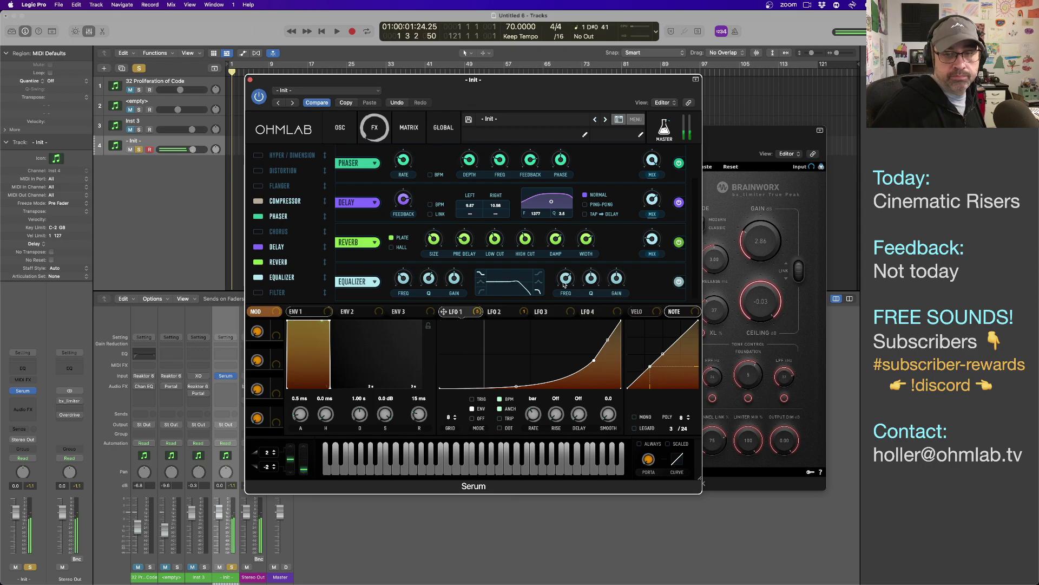
mouse_move(562, 274)
left_mouse_down()
mouse_move(556, 321)
mouse_move(551, 283)
mouse_move(568, 290)
mouse_move(569, 305)
mouse_move(568, 286)
left_mouse_up()
left_click_drag(532, 416, 532, 421)
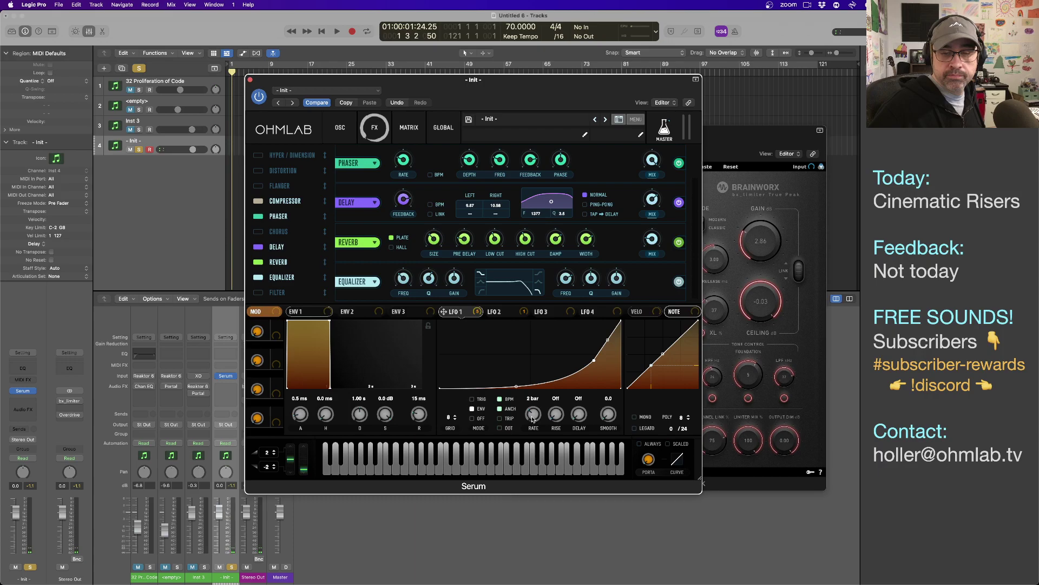
- Replace LFO 1 with LFO 3, at a 1/2 rate, as the modulator of the equalizer's high-band frequency
mouse_move(566, 281)
left_mouse_down()
mouse_move(566, 319)
mouse_move(565, 276)
left_mouse_up()
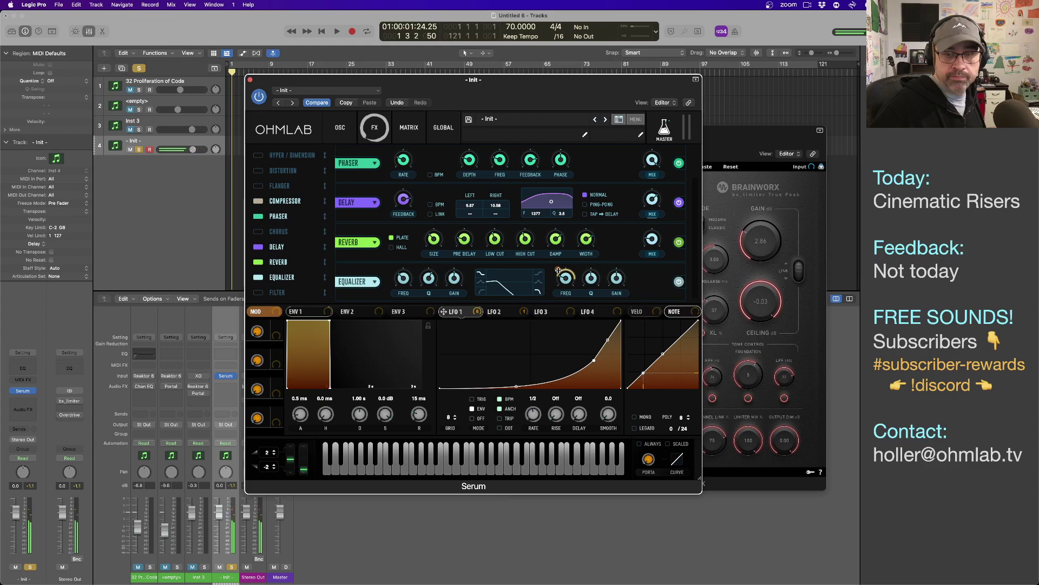
right_click(564, 278)
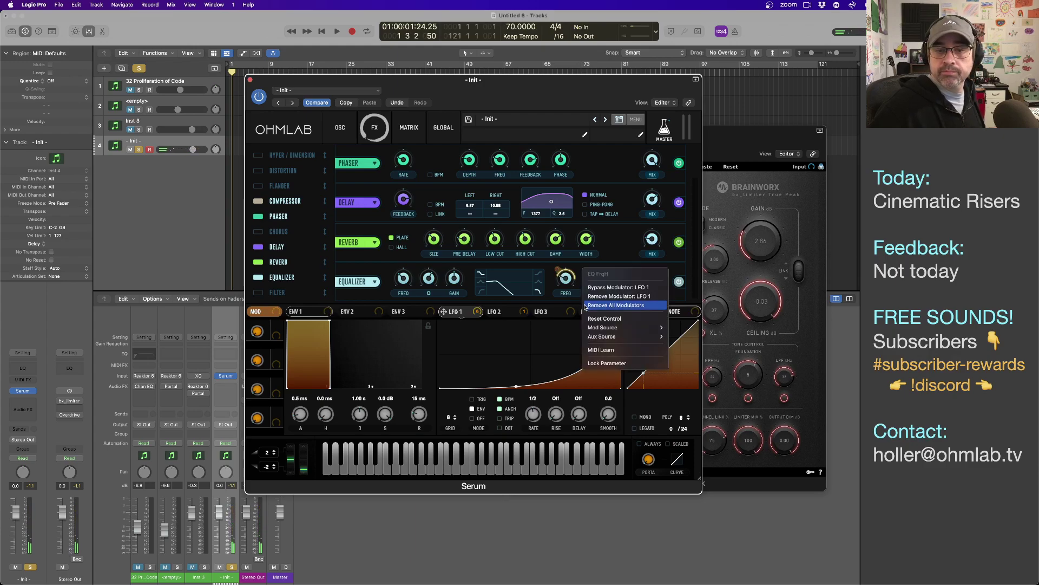
left_click(616, 306)
left_click(491, 311)
left_click(545, 311)
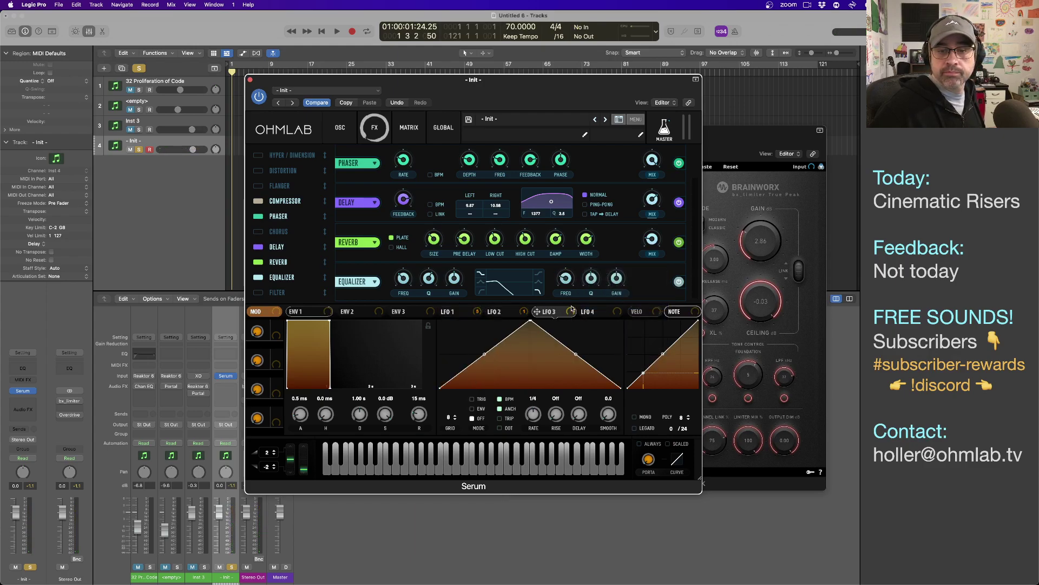
left_click_drag(576, 319, 555, 273)
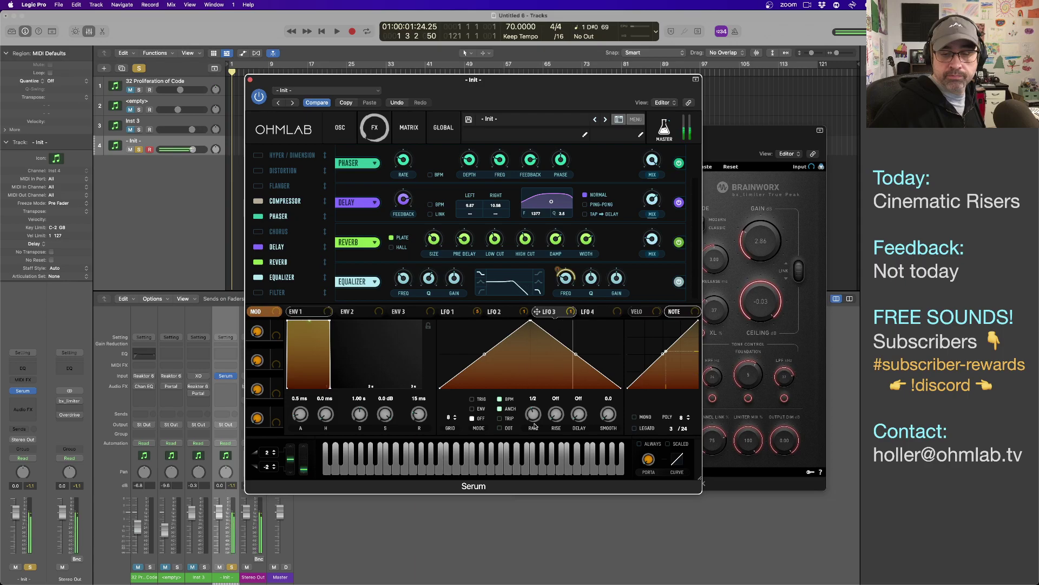
- Reshape LFO 3 from a triangle into a single upward-curving ramp and switch it to envelope mode
left_click_drag(531, 324, 637, 291)
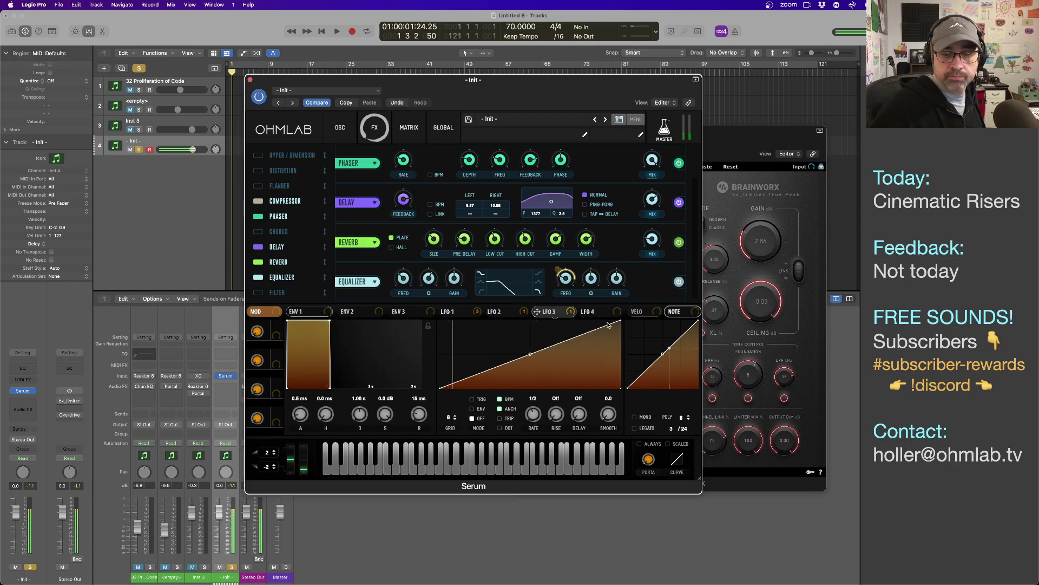
left_click(478, 409)
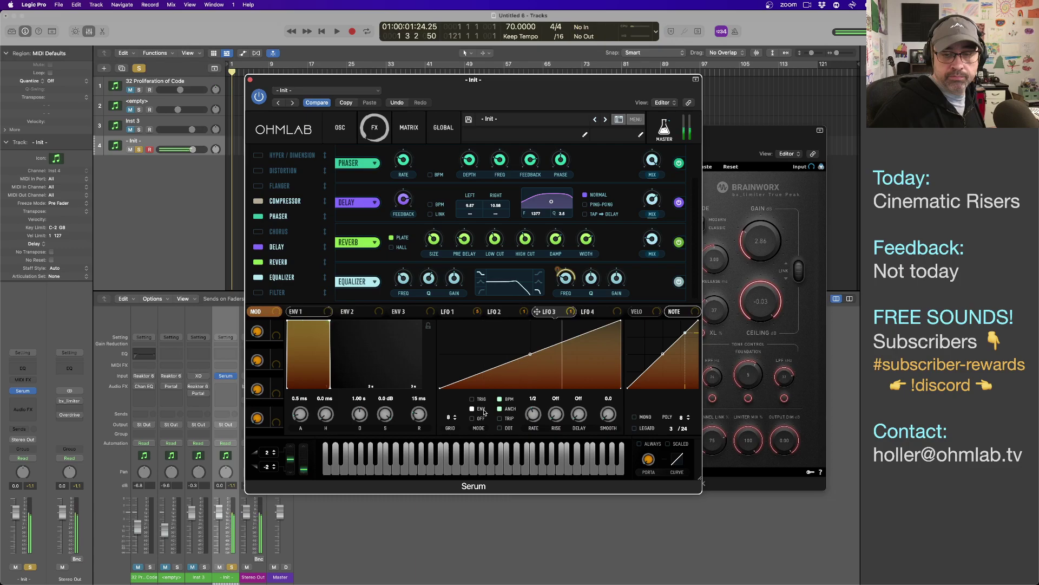
left_click_drag(525, 356, 528, 362)
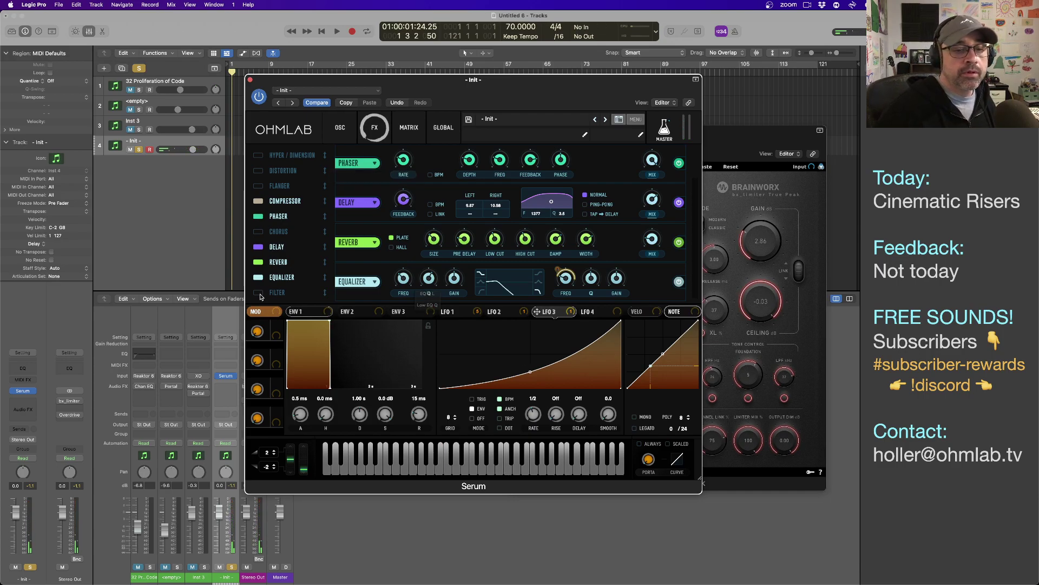
- Enable the filter effect and choose MG Low 12 as its type
left_click(258, 292)
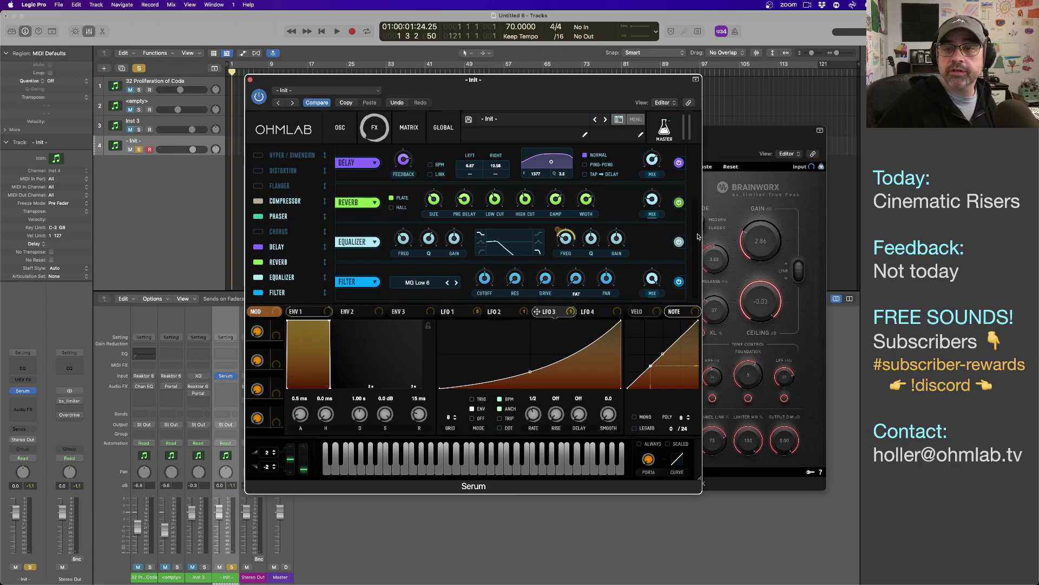
left_click(433, 284)
left_click(455, 283)
left_click(455, 283)
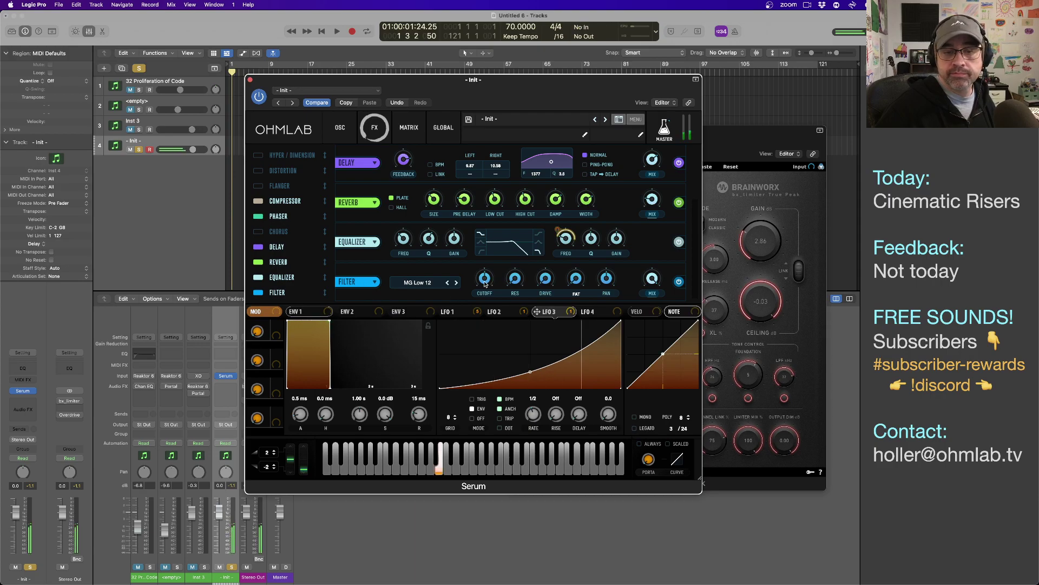
- Assign LFO 4 to the effects filter's cutoff and set its rate to 1/32
left_click(598, 312)
left_click_drag(583, 311, 485, 280)
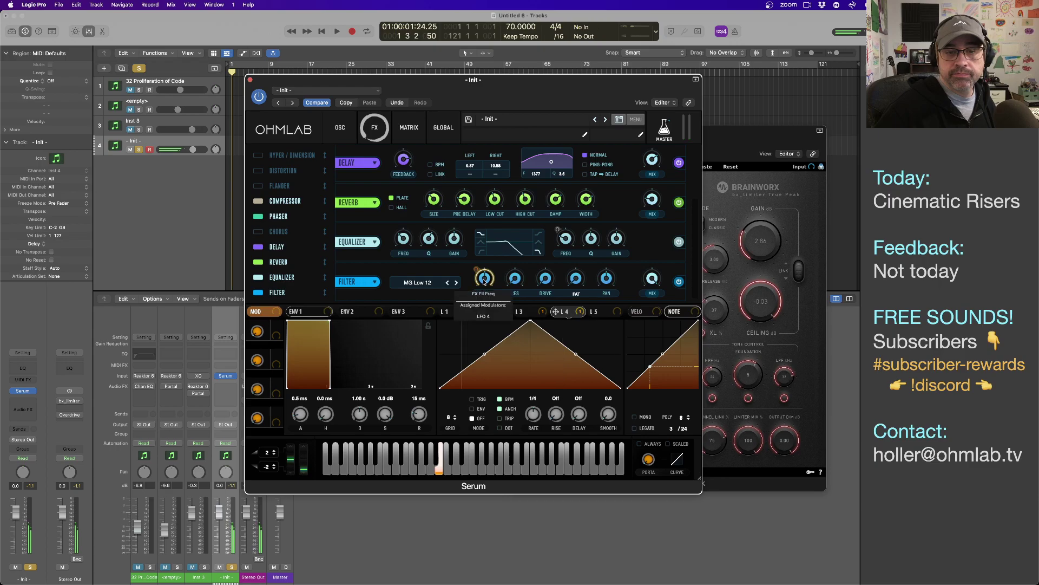
left_click_drag(532, 414, 530, 399)
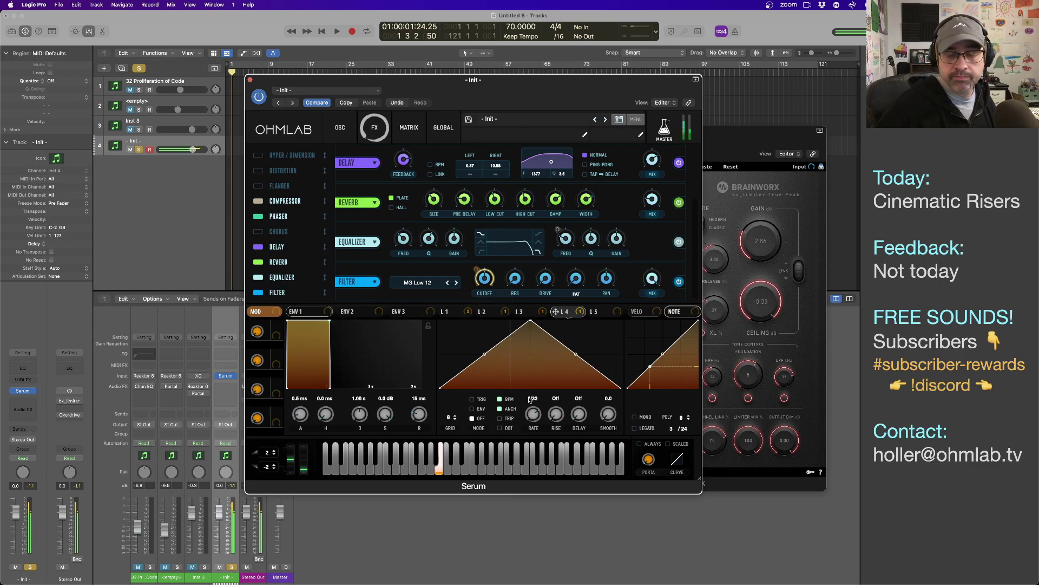
mouse_move(495, 424)
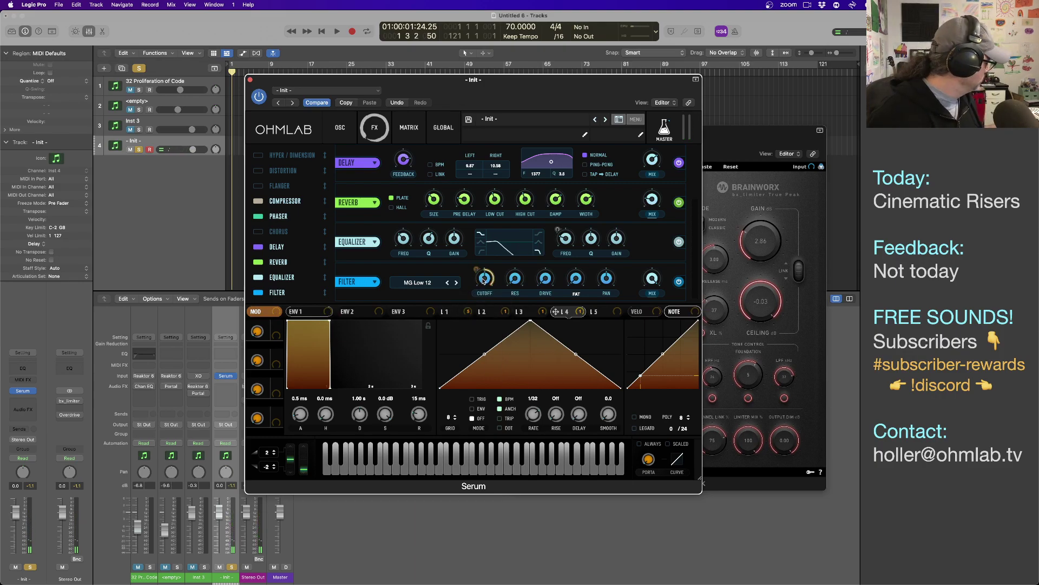
- Readjust the effects filter's cutoff and mix, and set LFO 4's modulation amount on the cutoff to about 69
mouse_move(484, 281)
left_mouse_down()
mouse_move(483, 298)
mouse_move(476, 276)
mouse_move(478, 287)
left_mouse_up()
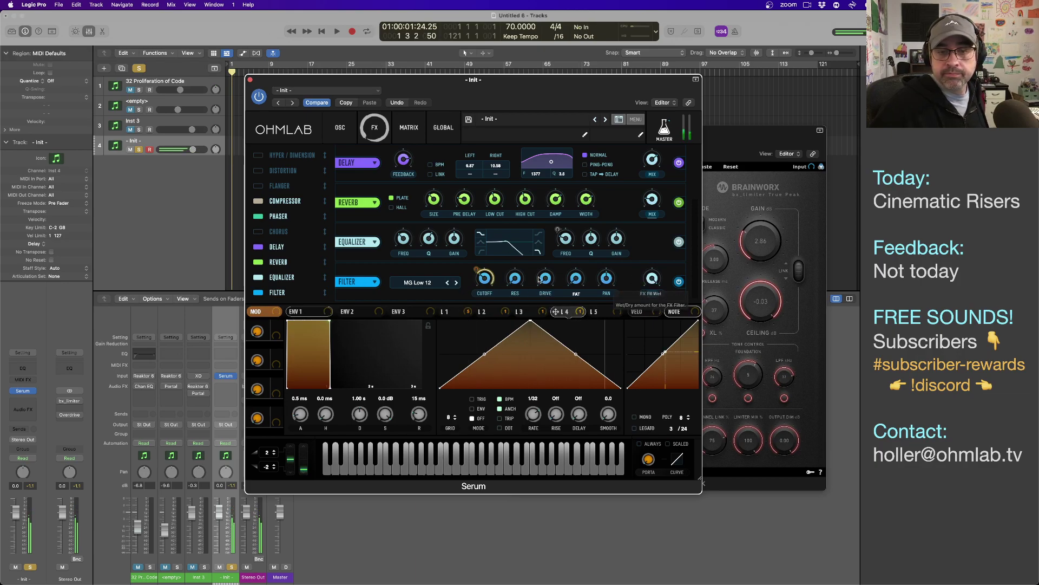
mouse_move(651, 295)
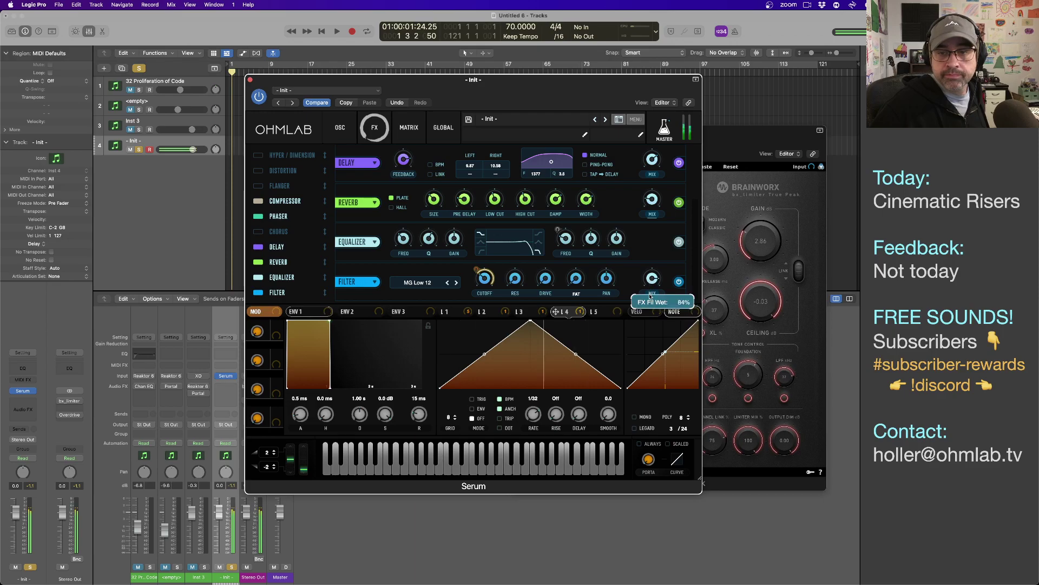
left_click_drag(651, 295, 651, 293)
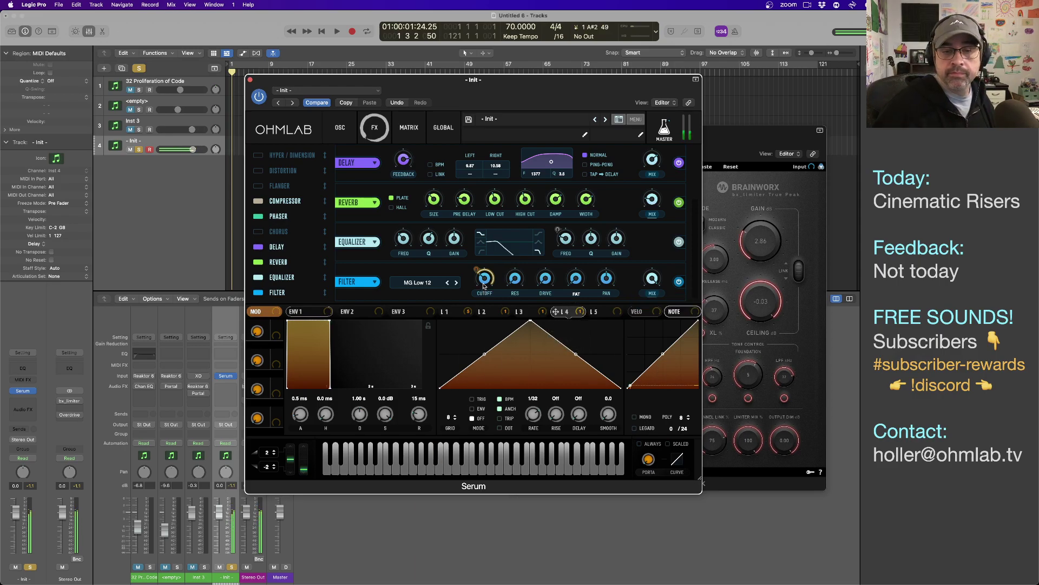
mouse_move(483, 279)
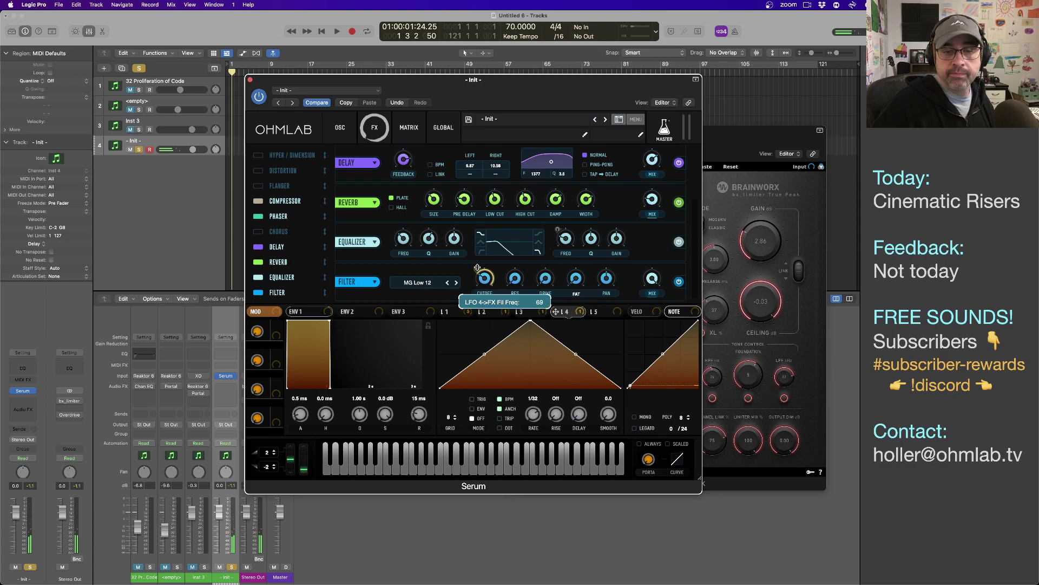
- Set the effects filter's resonance to about 6%, its drive to about 5% and its fat amount to about 28%
mouse_move(515, 277)
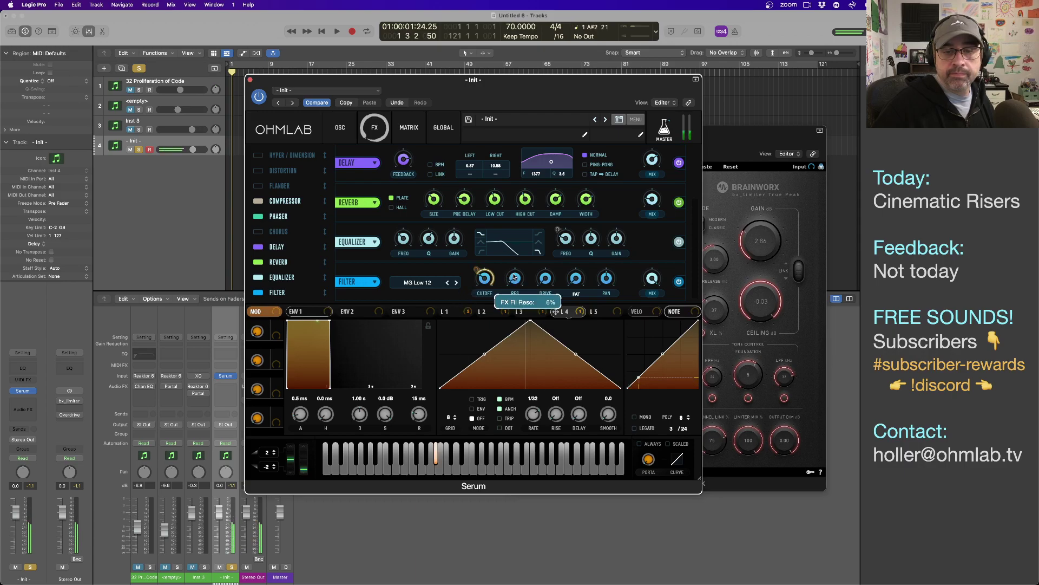
mouse_move(546, 271)
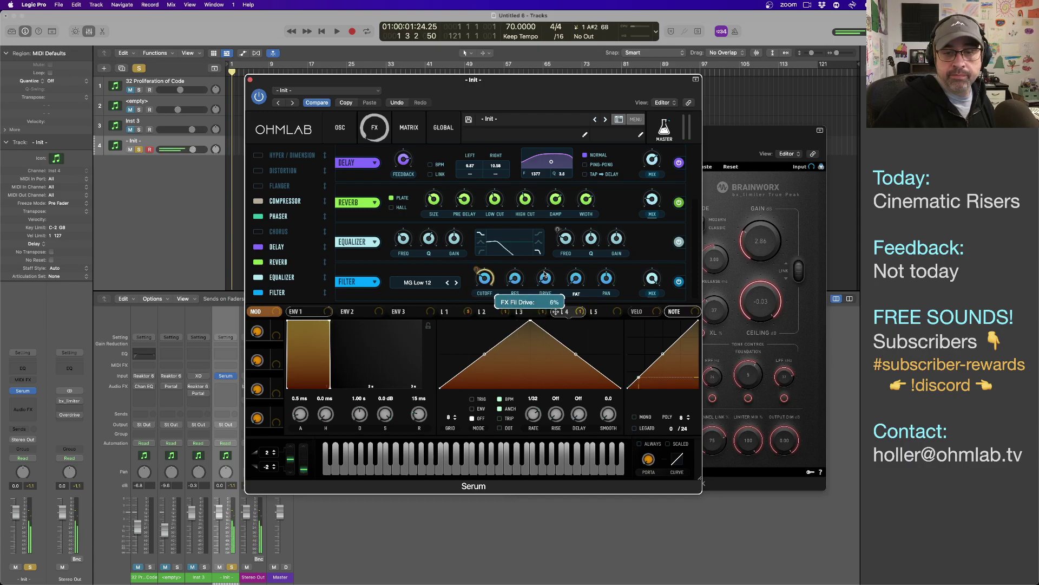
mouse_move(576, 278)
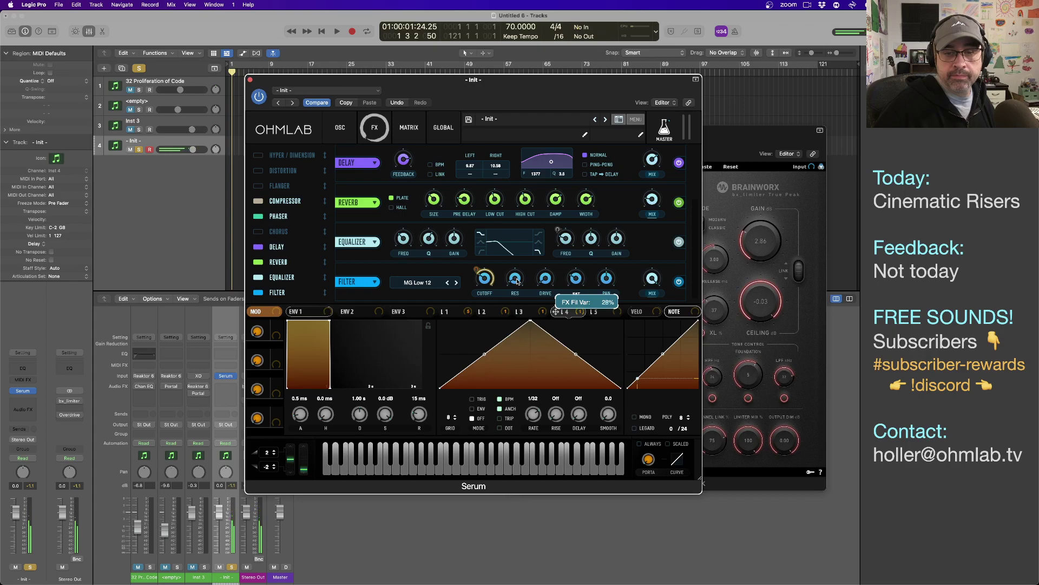
- Enable the distortion effect with the Sine Shaper type and a drive of about 16%
scroll(516, 279, "up", 3)
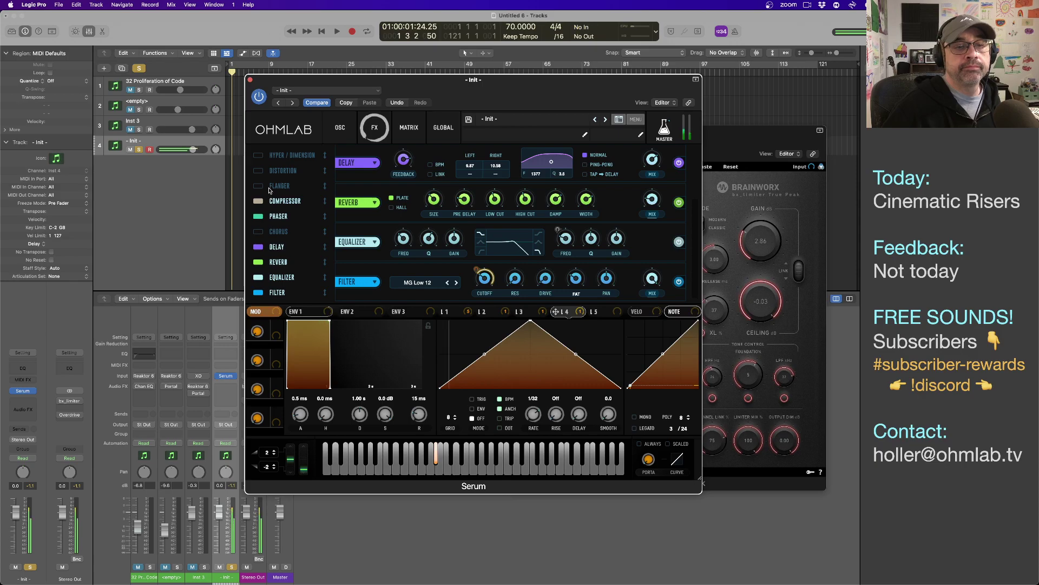
left_click(260, 172)
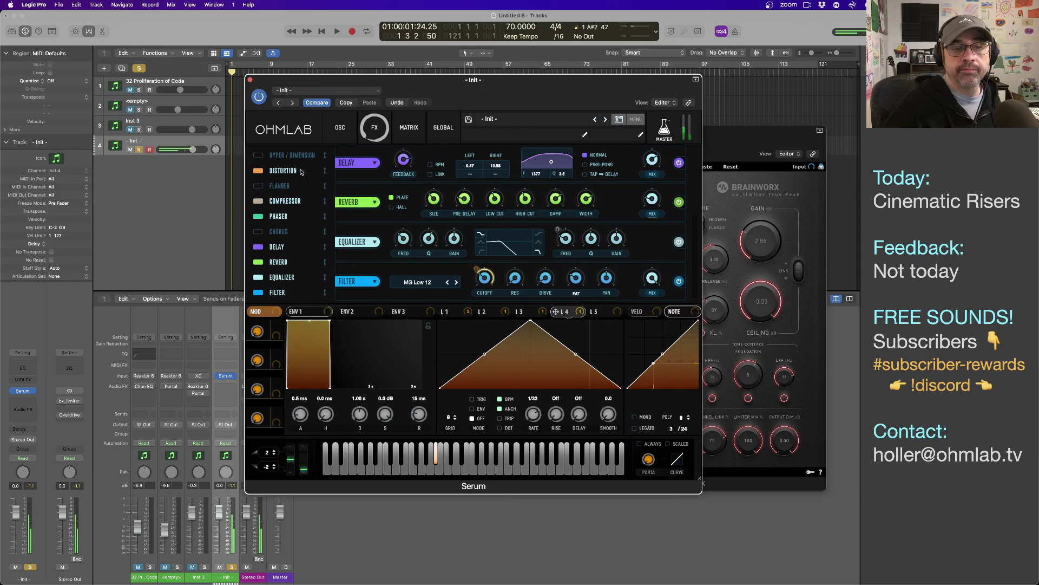
scroll(423, 174, "up", 4)
left_click(428, 165)
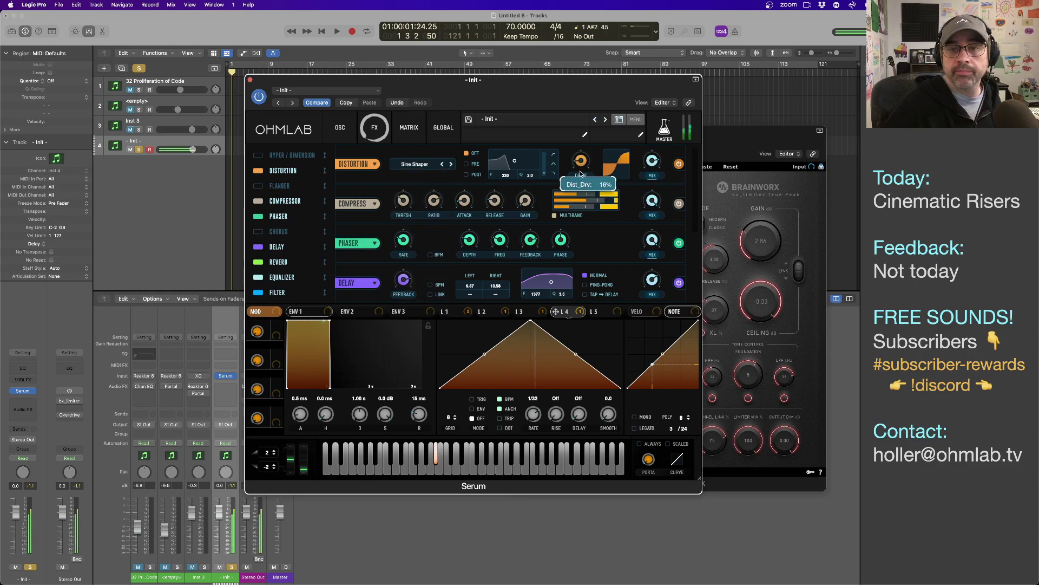
- Reorder the effects chain so the distortion follows the delay and the reverb comes last
left_click_drag(303, 171, 297, 244)
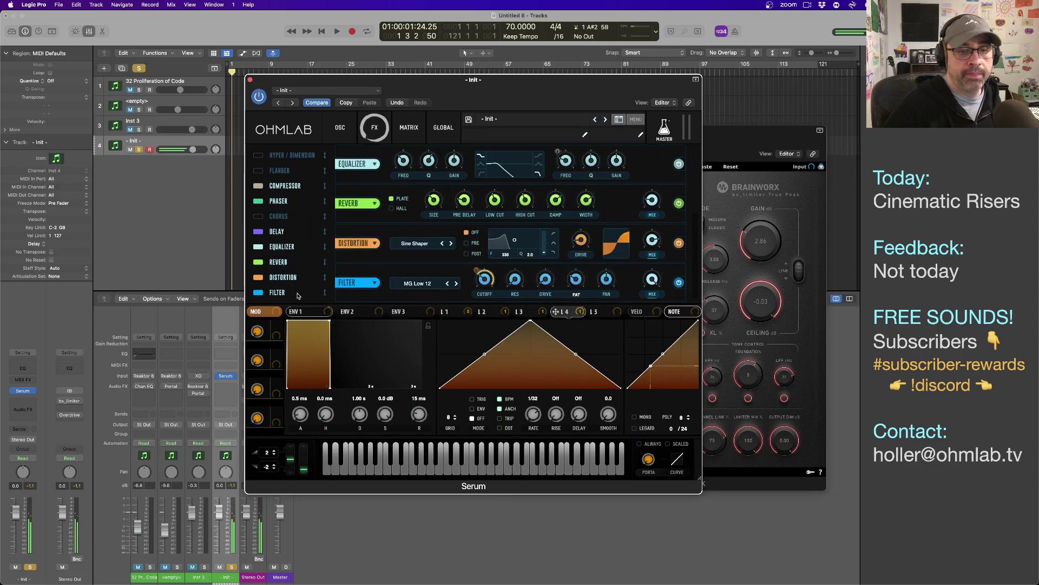
left_click_drag(297, 279, 306, 251)
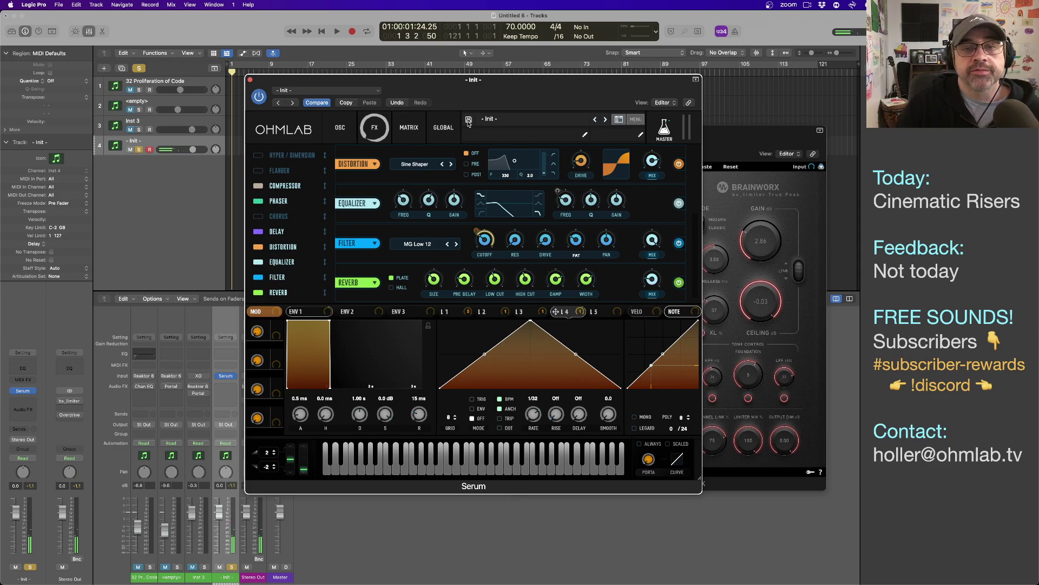
- Save the patch as a preset named Wobble in the Risers folder
left_click(469, 121)
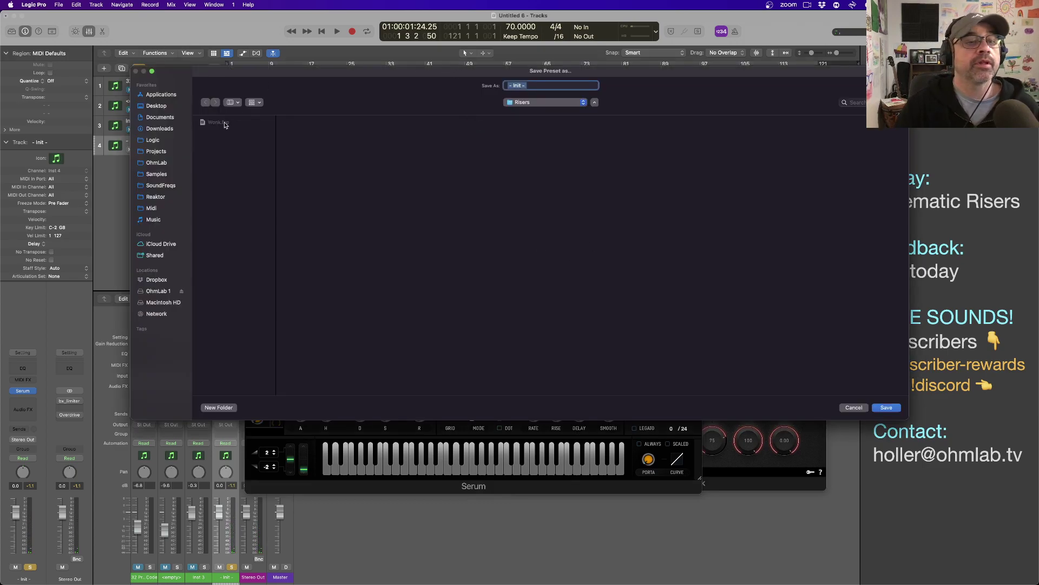
left_click(231, 186)
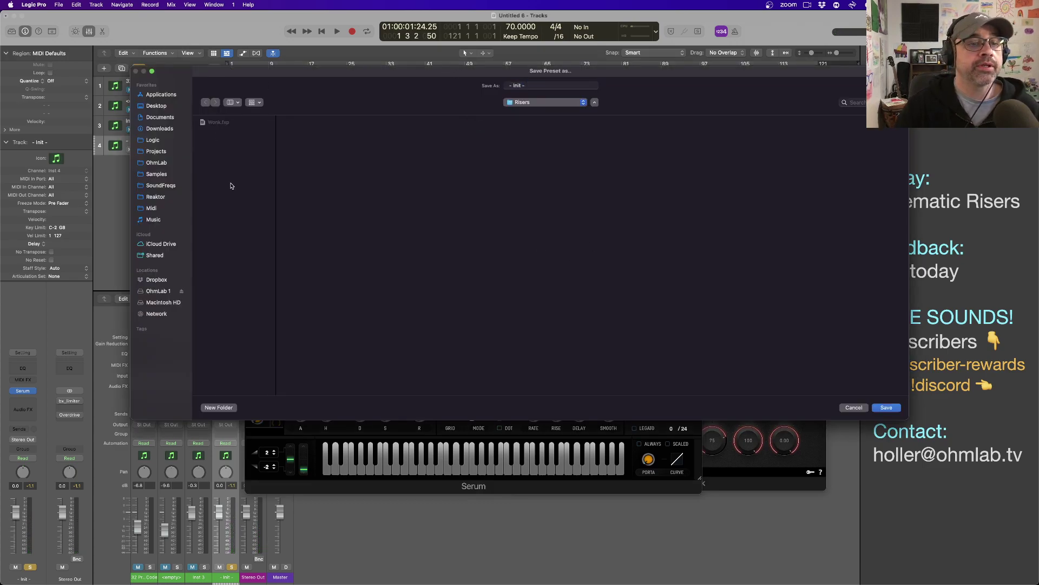
triple_click(518, 85)
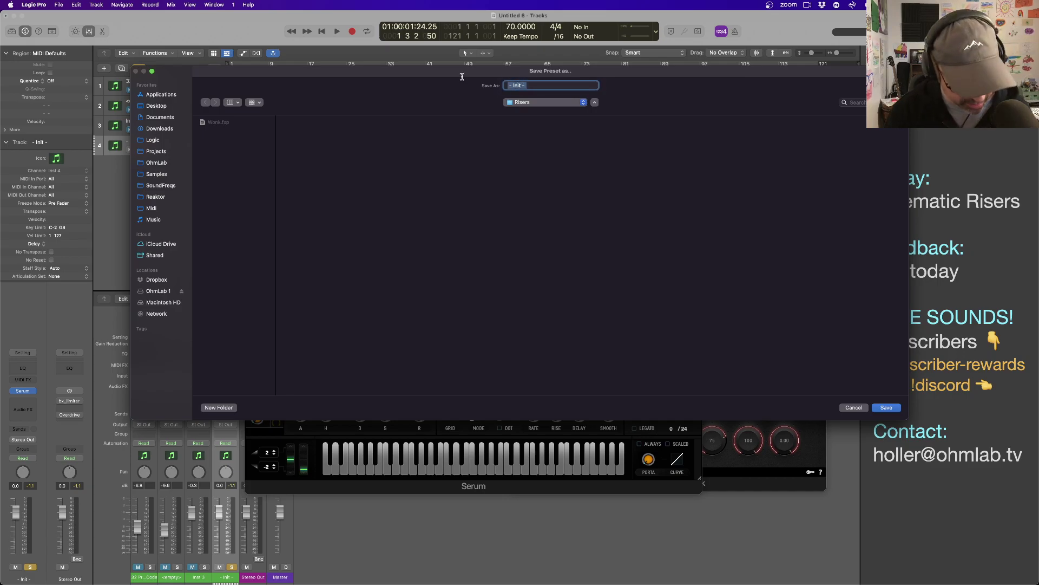
type("Wobble")
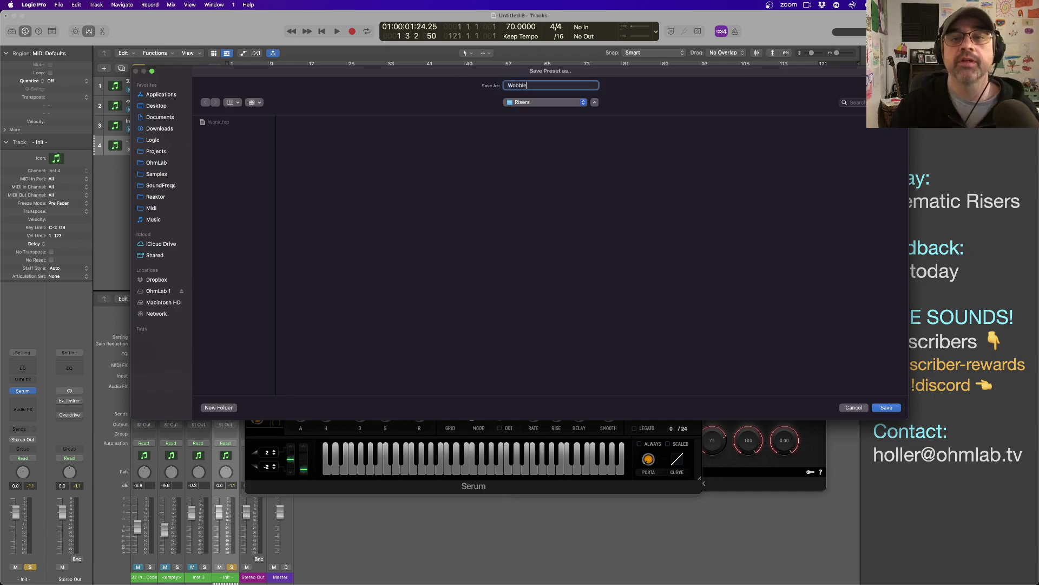
left_click(885, 408)
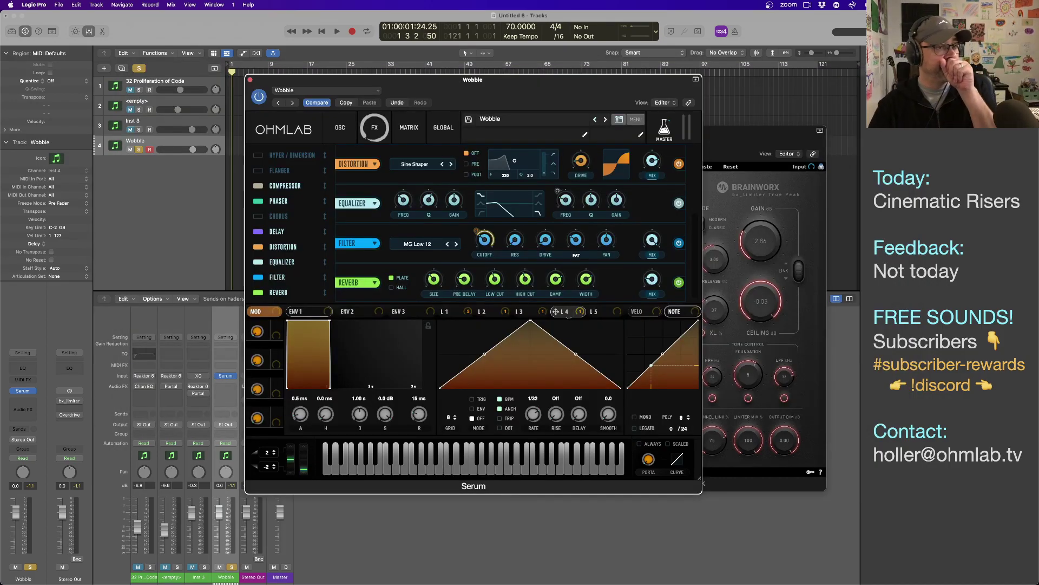
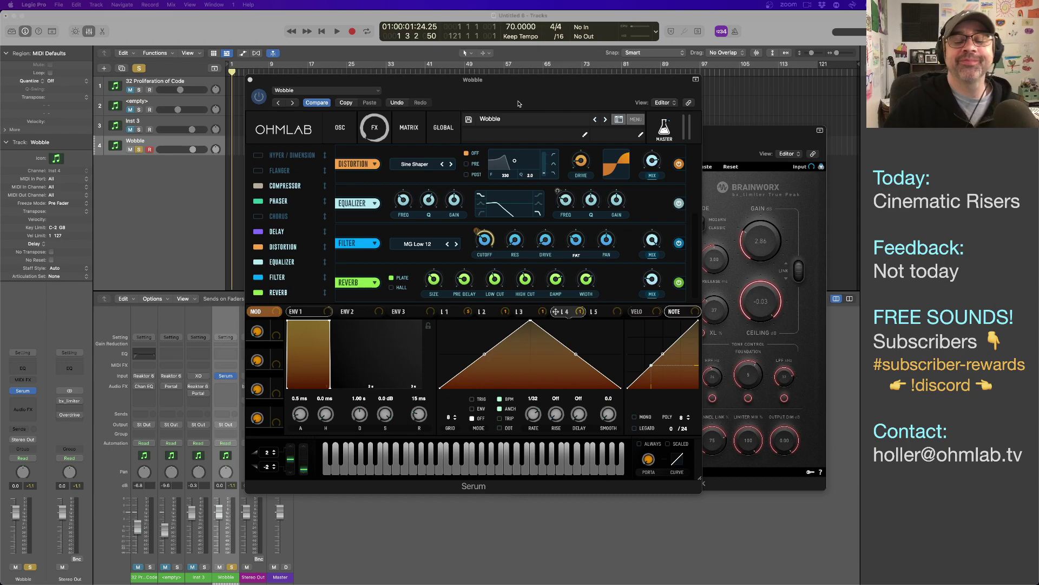
- Initialize the synth to a blank preset and return to the oscillator section
left_click(633, 120)
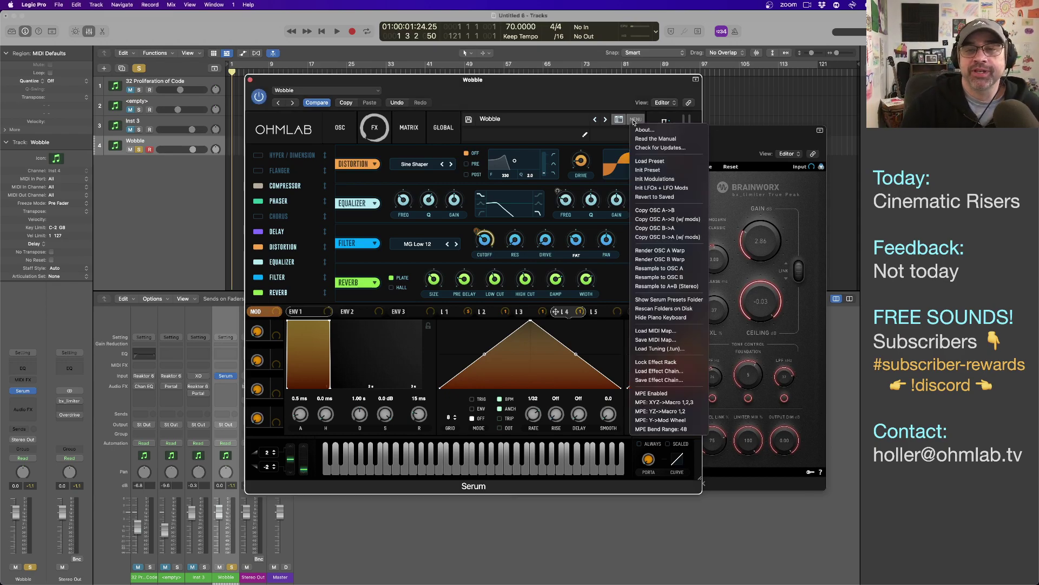
left_click(639, 171)
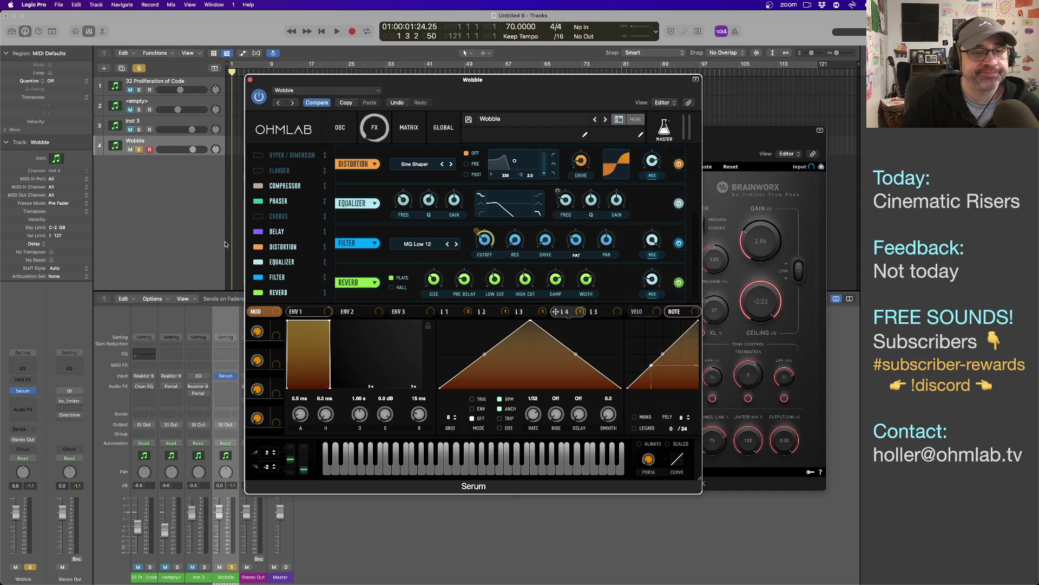
left_click(340, 129)
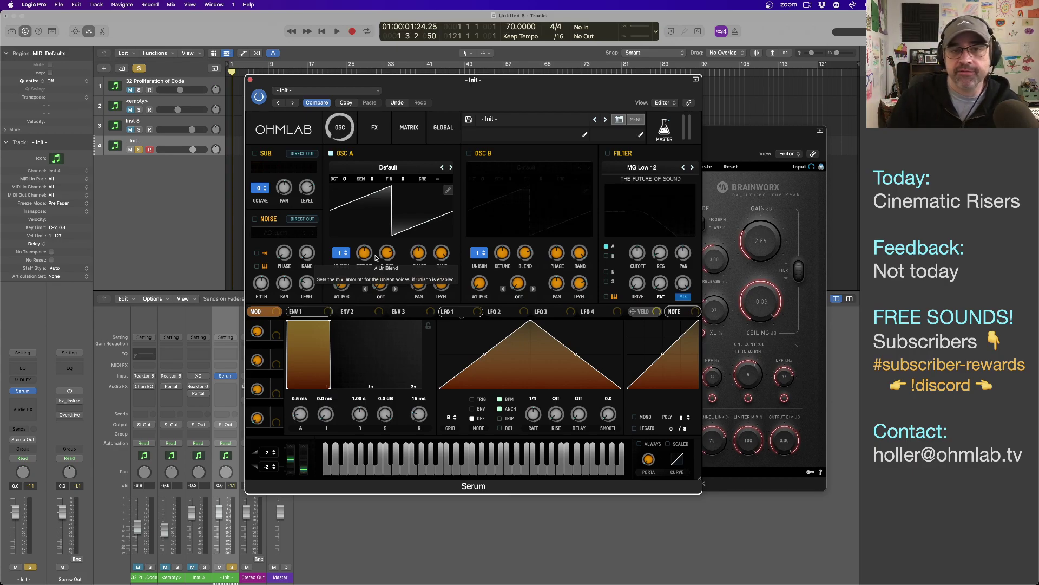
- Close the Serum window and replace the instrument on track 4 with Kontakt 7 from Native Instruments
left_click(250, 81)
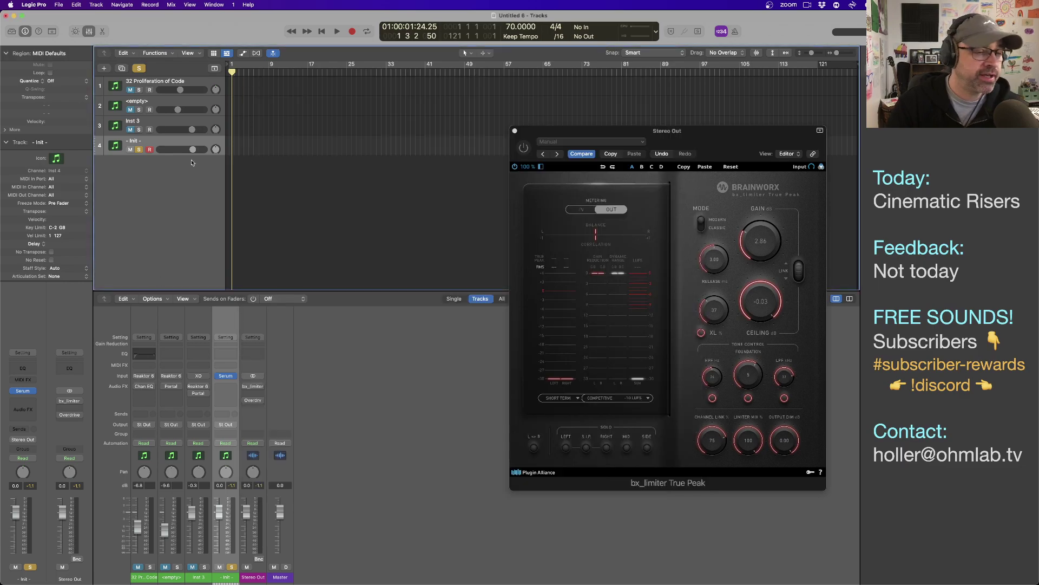
left_click(32, 390)
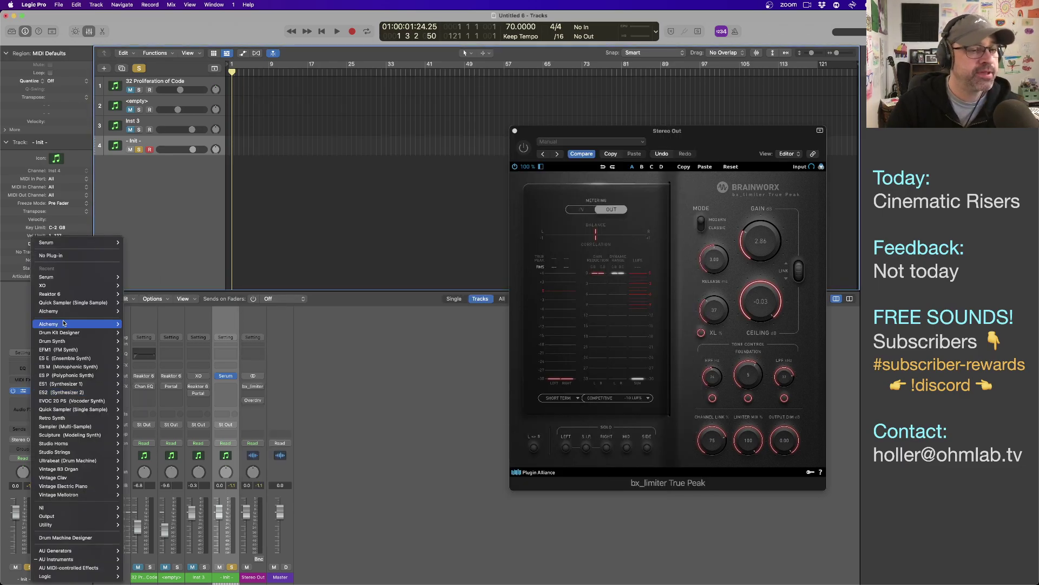
mouse_move(73, 493)
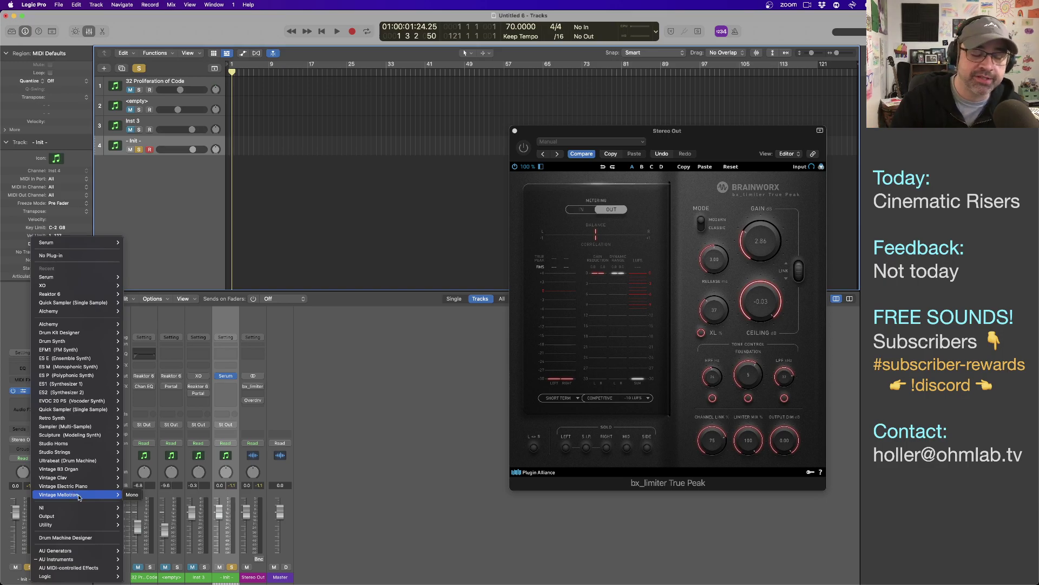
mouse_move(100, 525)
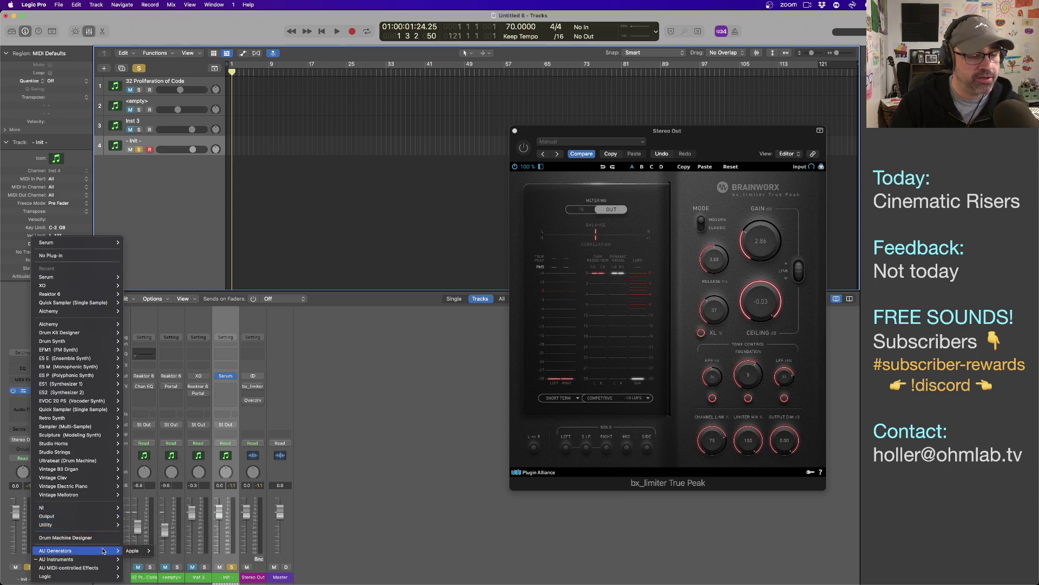
mouse_move(100, 559)
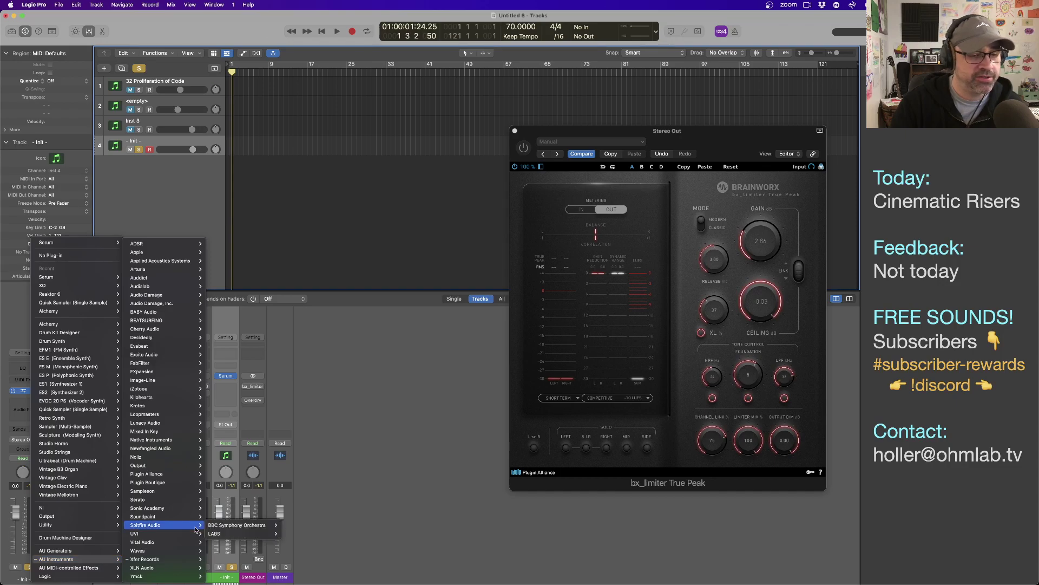
mouse_move(171, 442)
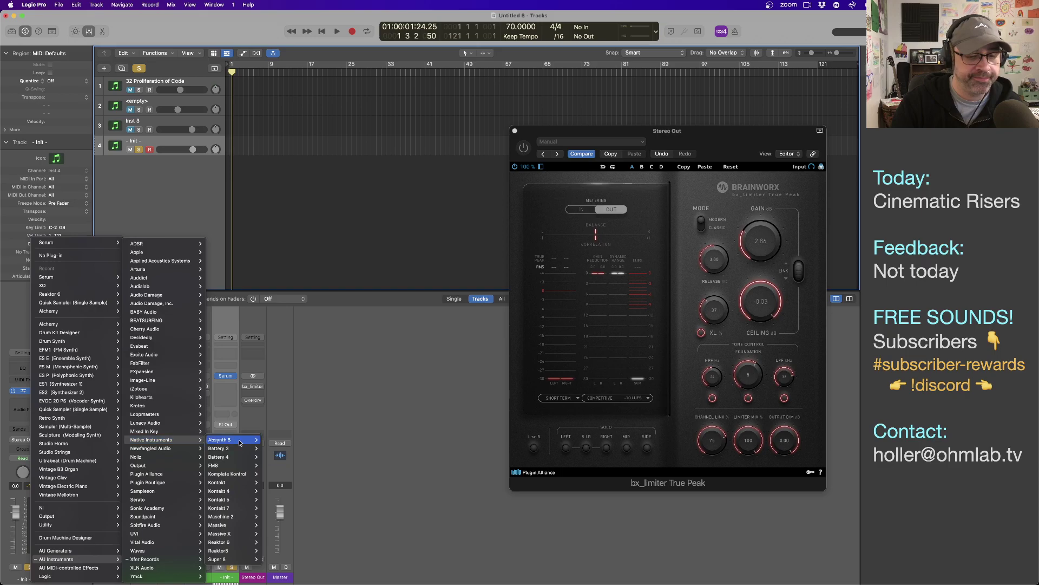
mouse_move(235, 508)
left_click(273, 518)
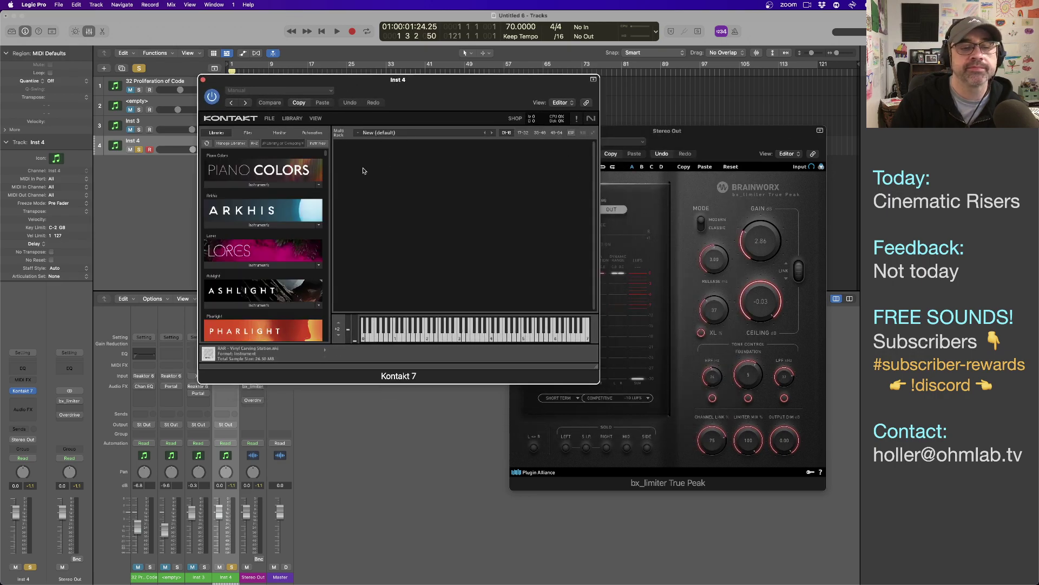
- Enlarge the Kontakt window, load the Ashlight instrument from the library into the rack and slightly raise its volume
left_click_drag(599, 369, 714, 461)
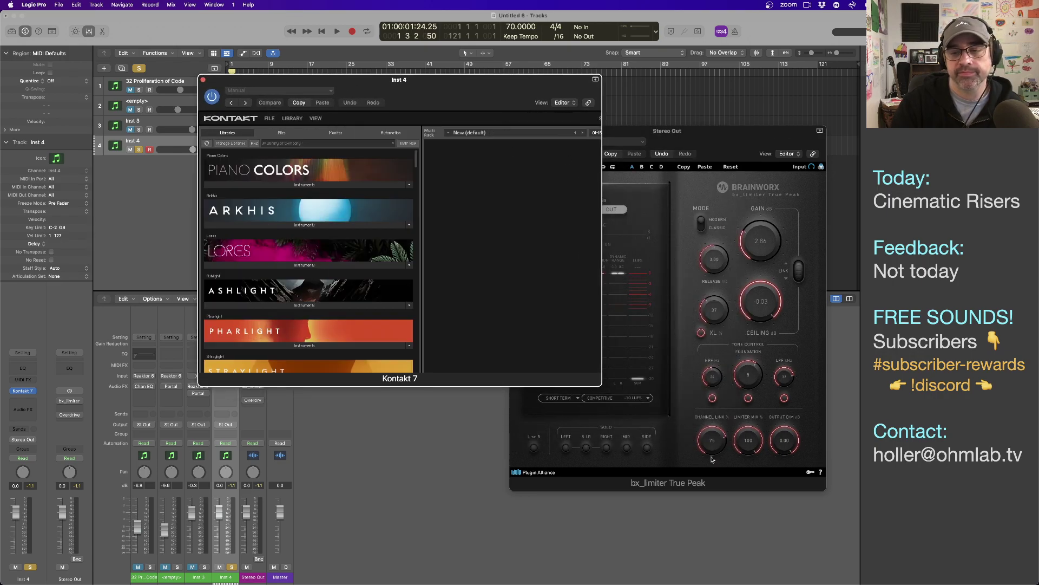
scroll(280, 209, "down", 10)
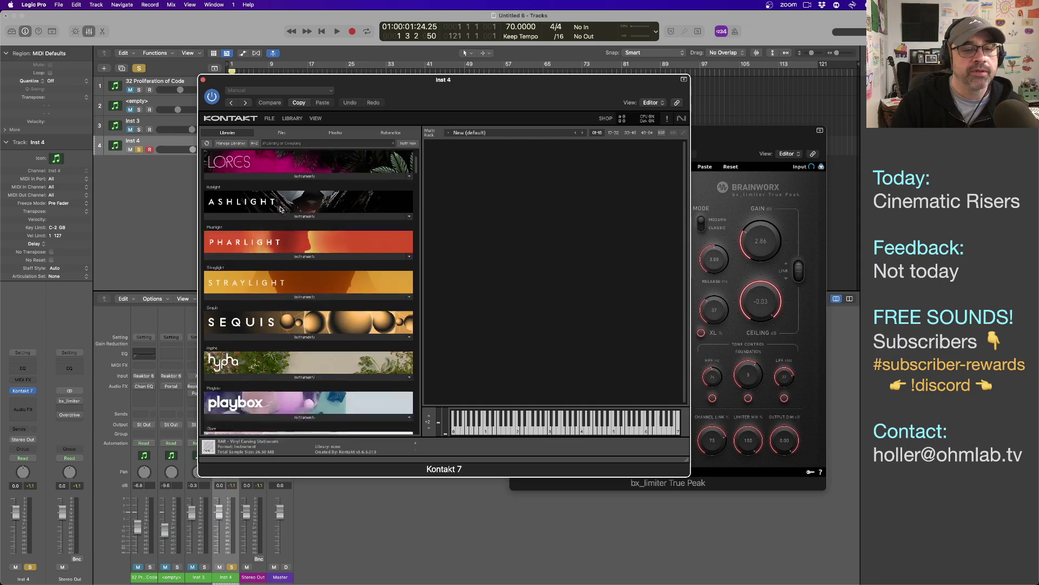
scroll(281, 209, "up", 10)
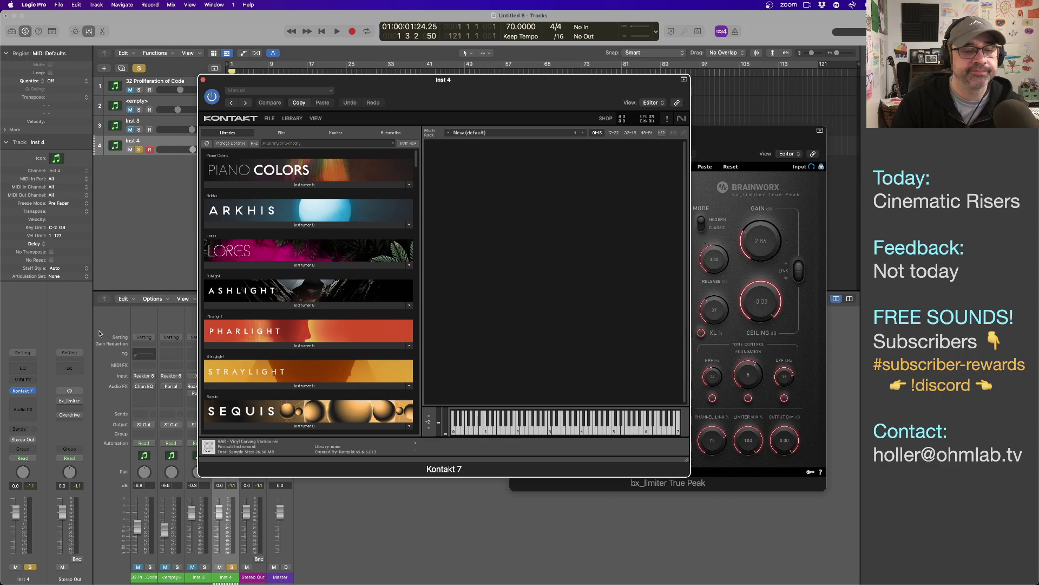
left_click(311, 306)
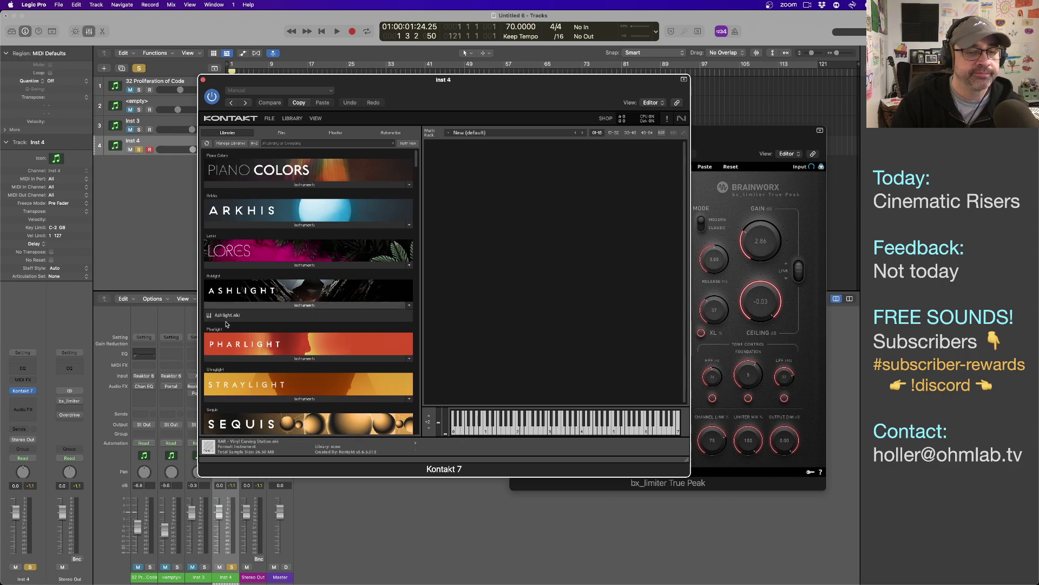
left_click_drag(222, 315, 408, 245)
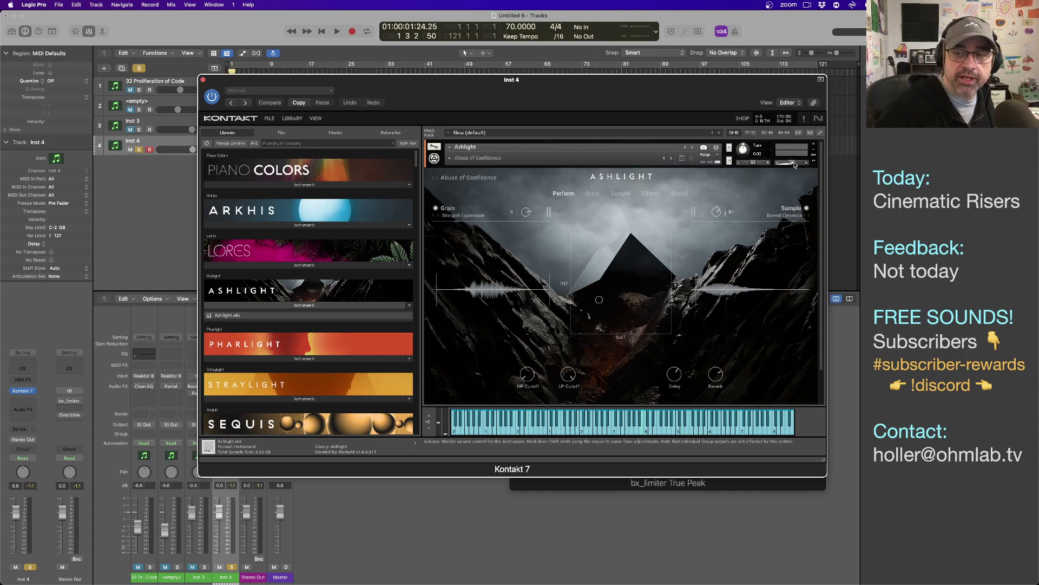
left_click_drag(793, 165, 796, 165)
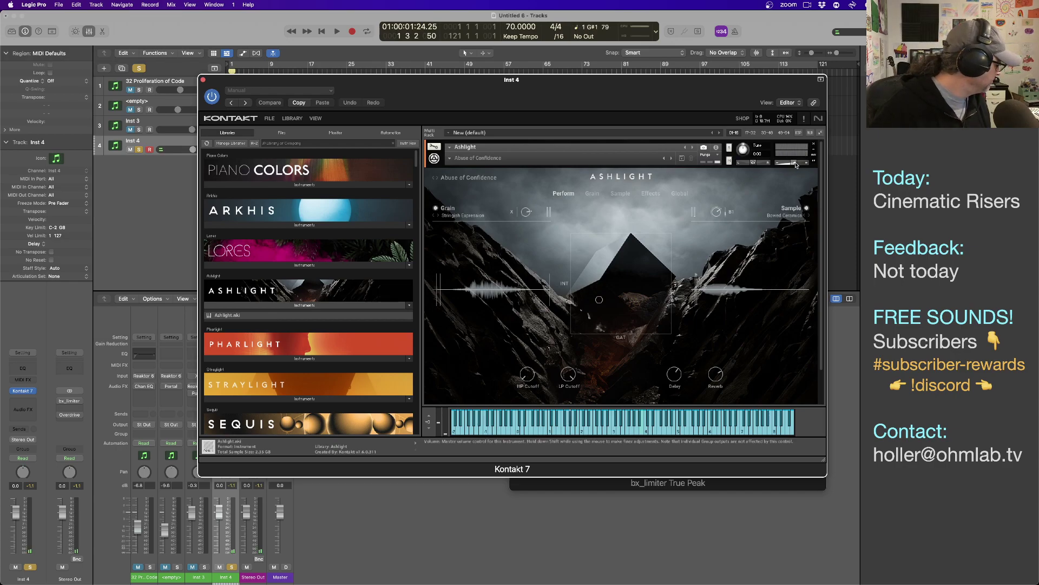
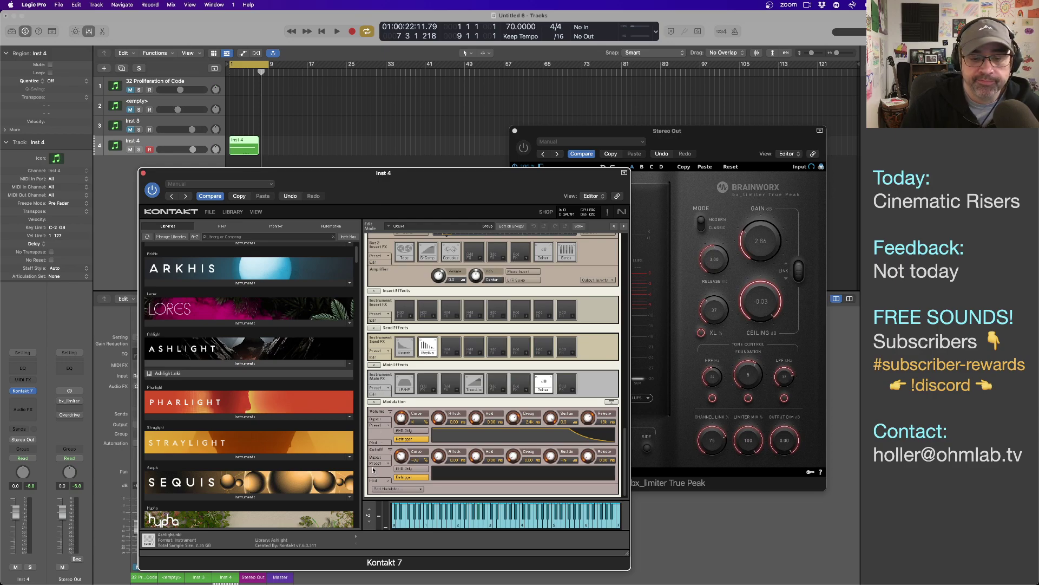
- Look back through Ashlight's modulation, wave and mapping editor sections and leave the instrument's edit mode
scroll(373, 470, "up", 5)
scroll(373, 469, "up", 7)
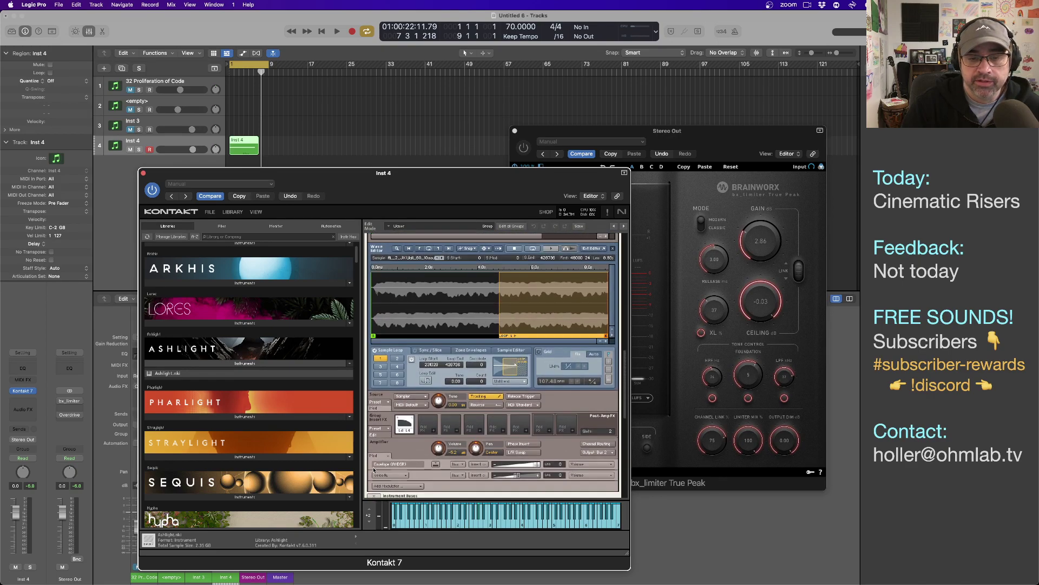
scroll(372, 469, "up", 1)
scroll(373, 470, "up", 2)
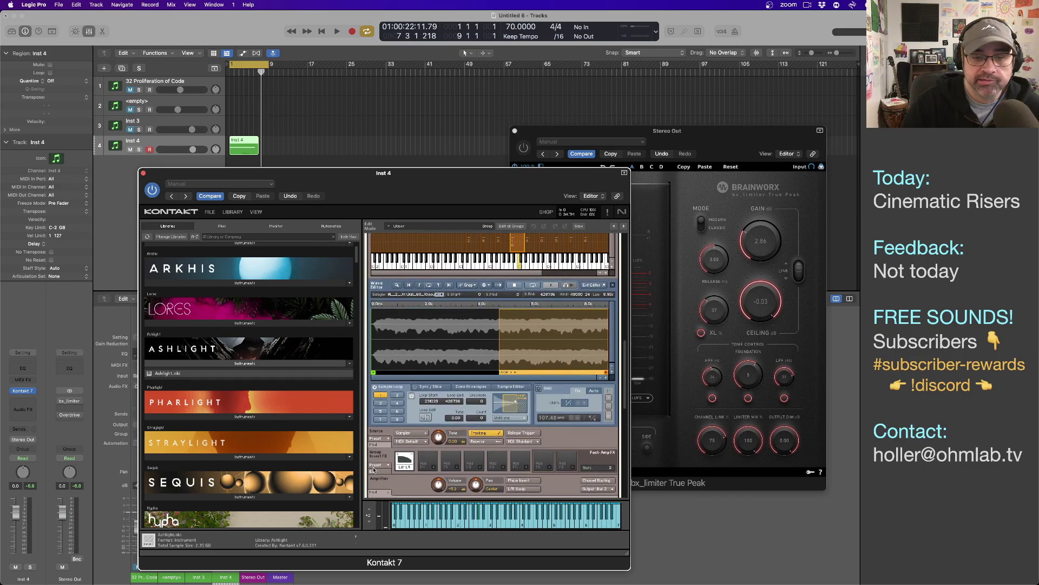
scroll(373, 470, "up", 1)
scroll(373, 470, "up", 10)
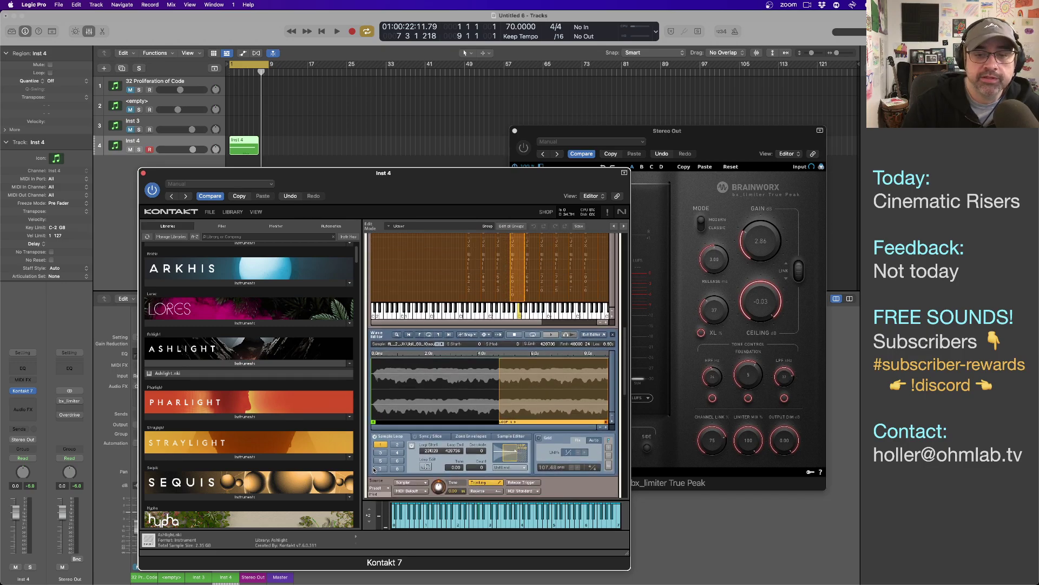
scroll(373, 470, "up", 10)
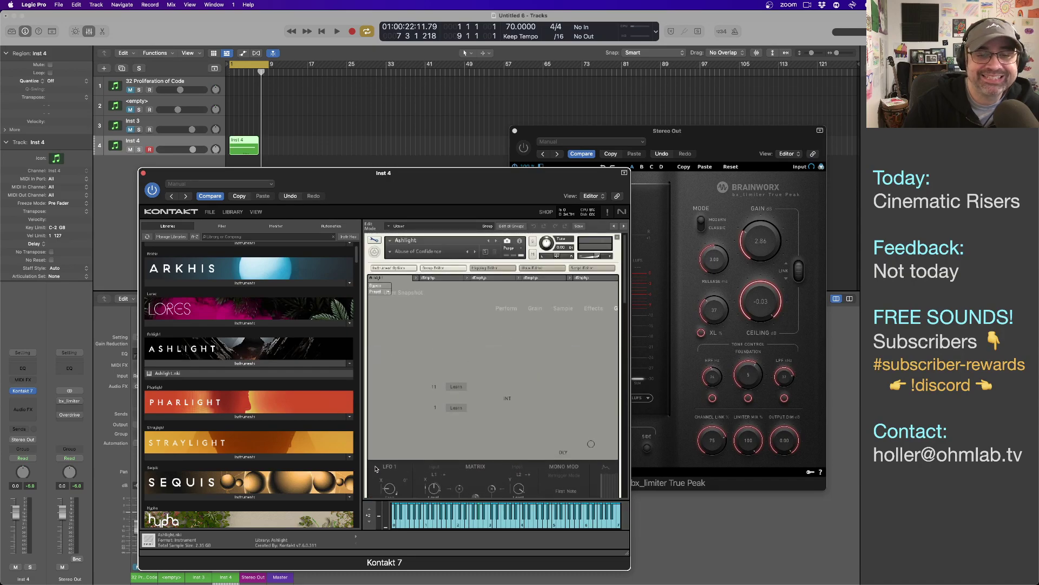
left_click(374, 240)
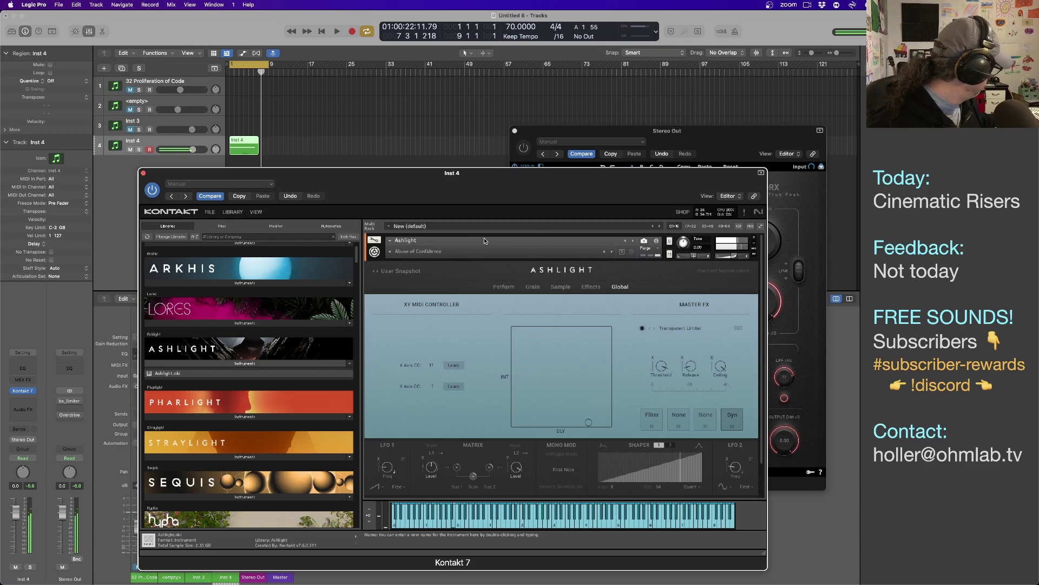
- Play back the recorded Inst 4 region to hear the Ashlight sound and stop playback
key("space")
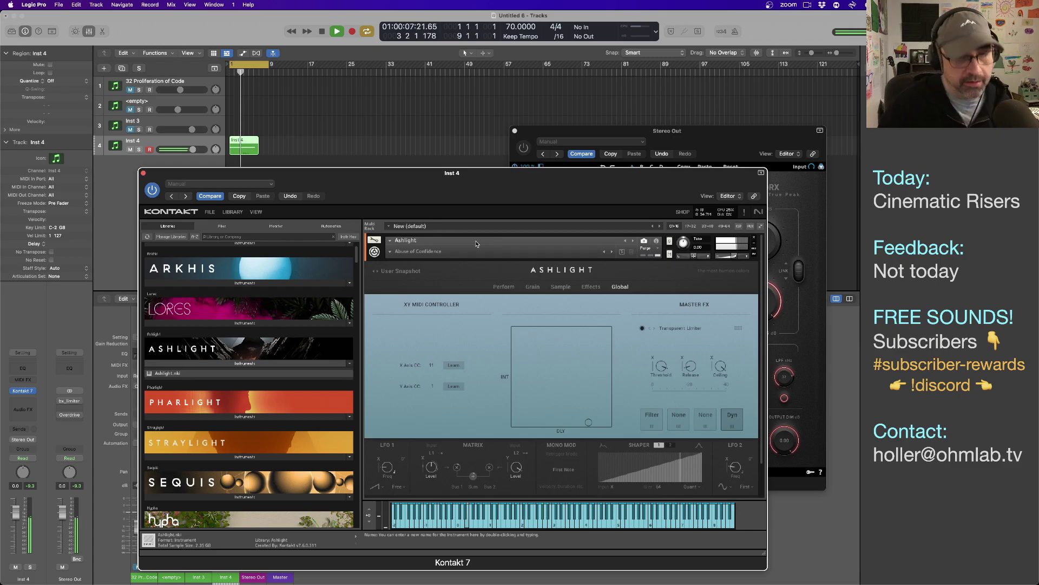
key("space")
left_click_drag(320, 182, 541, 149)
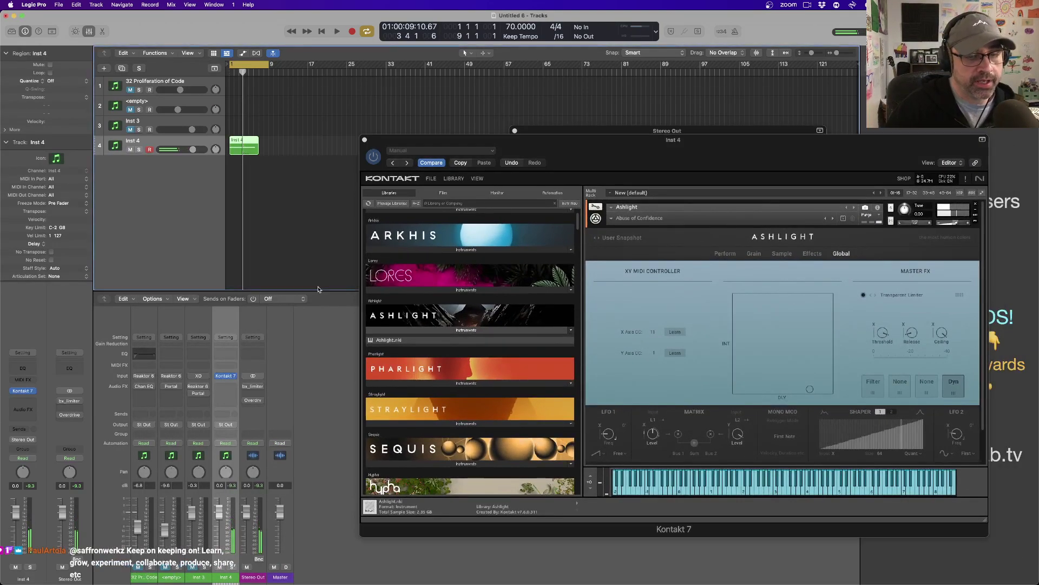
- Open the Inst 4 region in the Piano Roll and display its Pitch Bend automation lane
left_click_drag(751, 161, 569, 62)
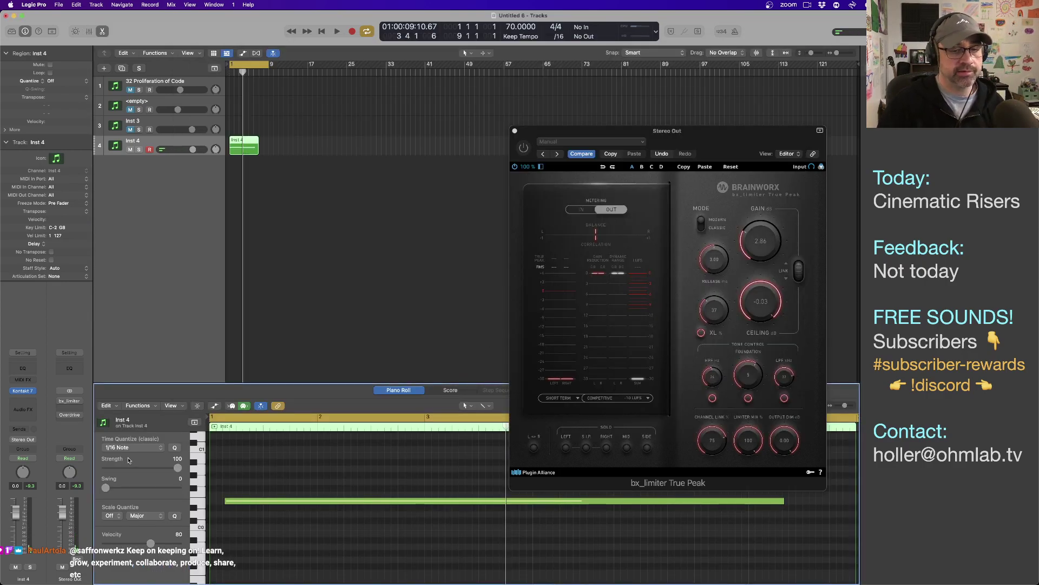
left_click(215, 406)
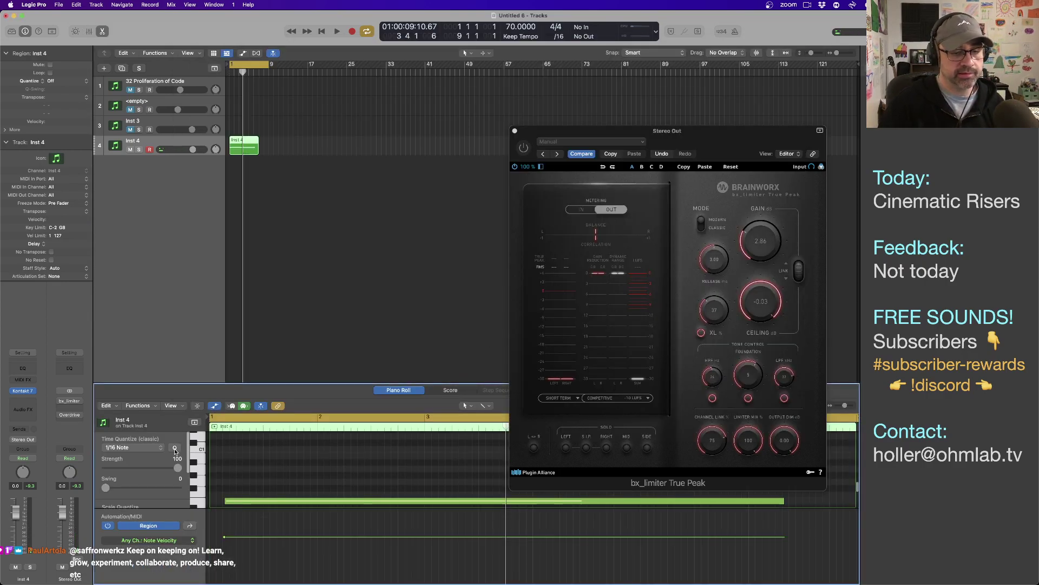
left_click(166, 541)
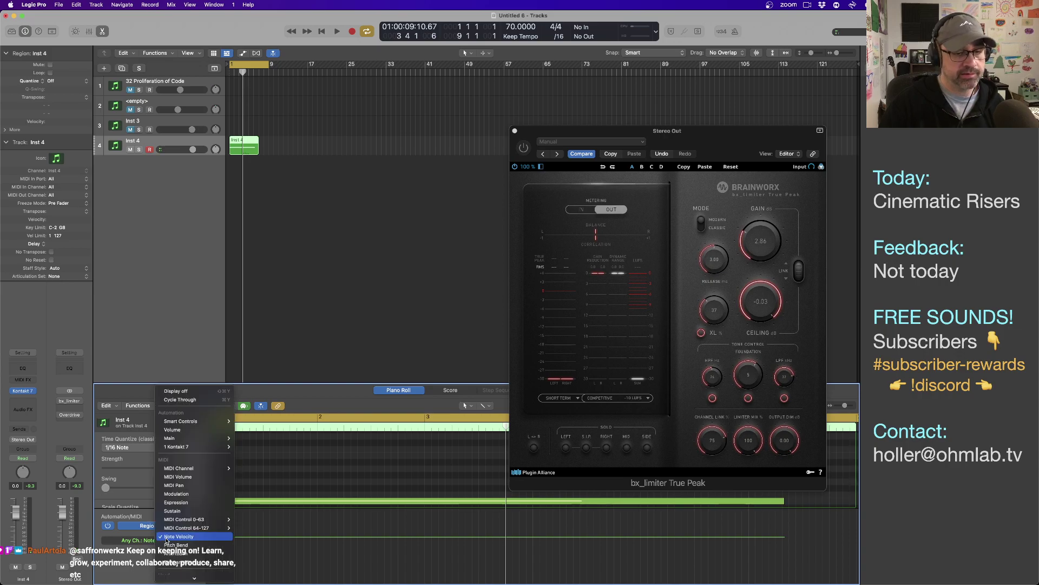
scroll(167, 541, "down", 2)
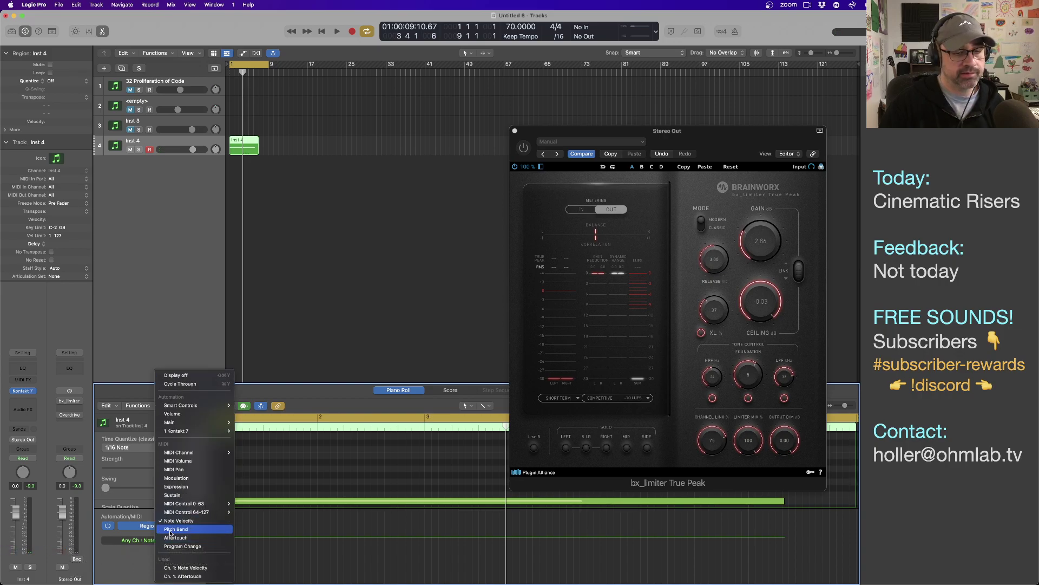
left_click(170, 530)
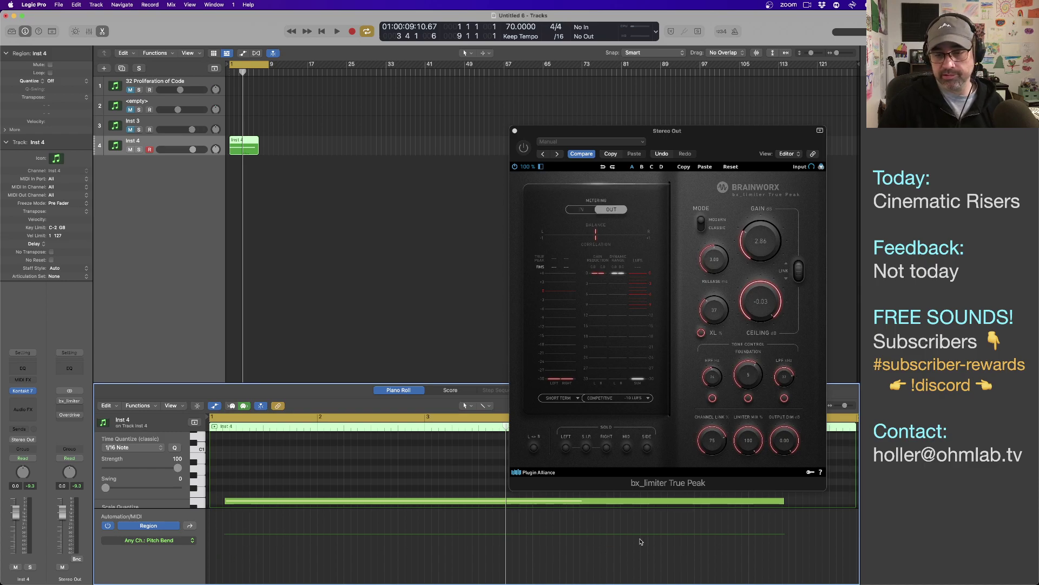
- Draw a rising pitch bend ramp from about -29 at the region's start, through a middle point, to 64 at the note's end
left_click(507, 536)
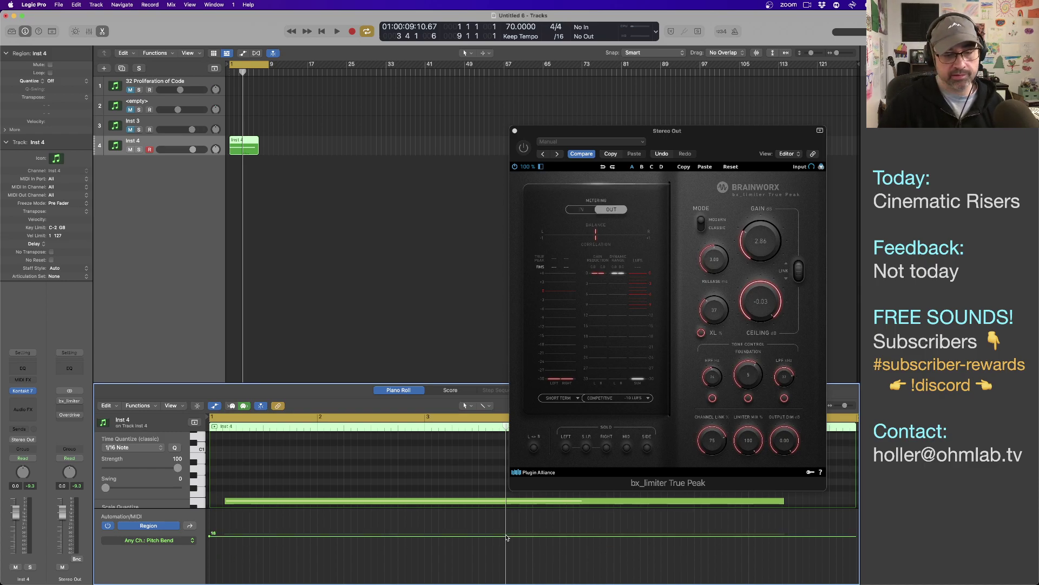
left_click(783, 537)
left_click_drag(211, 537, 210, 563)
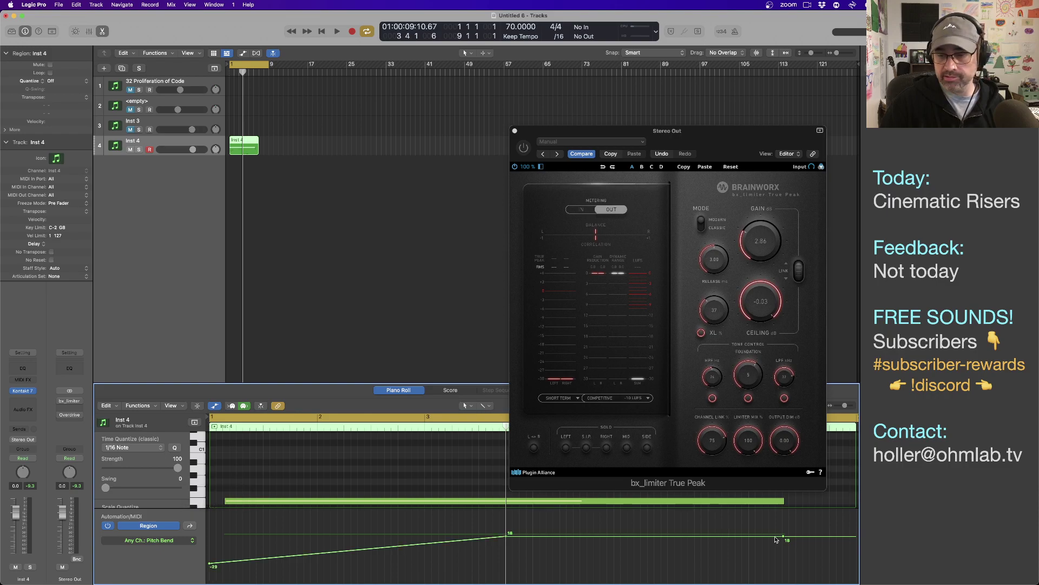
left_click_drag(785, 538, 784, 513)
- Audition the region with its pitch bend ramp, reopen the Kontakt 7 window during playback and stop
key("space")
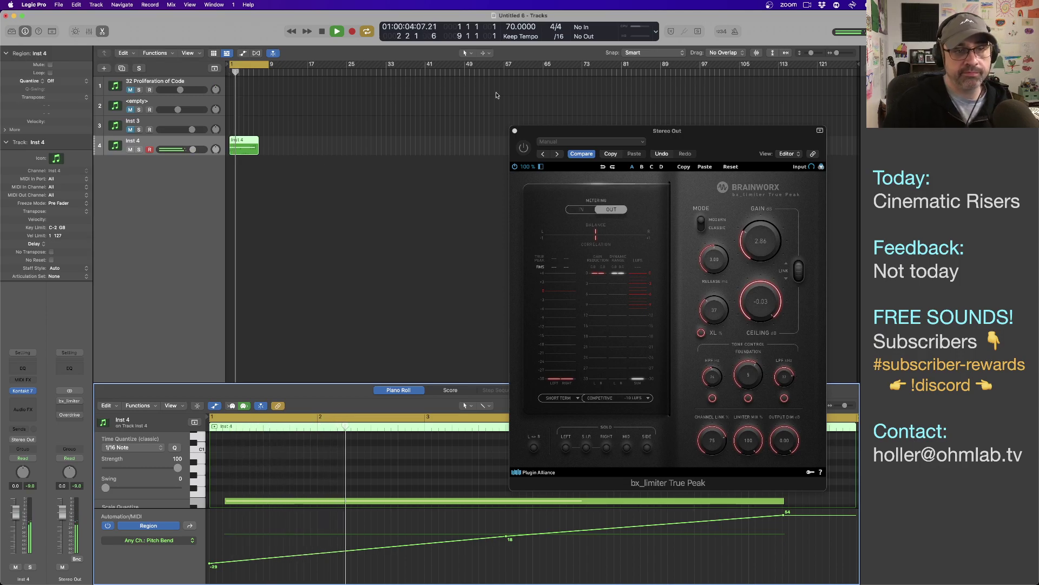
left_click(97, 168)
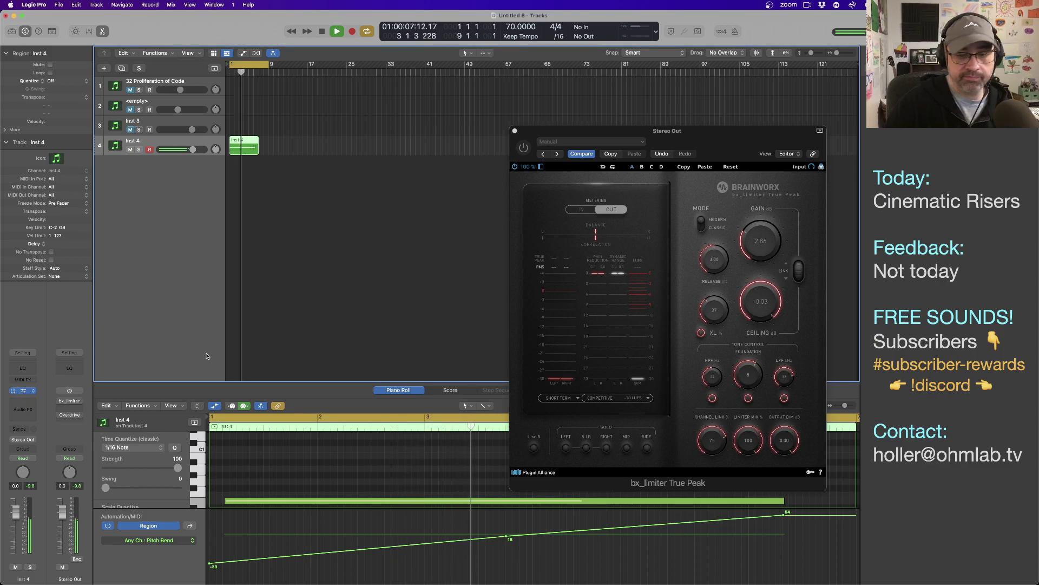
left_click(22, 390)
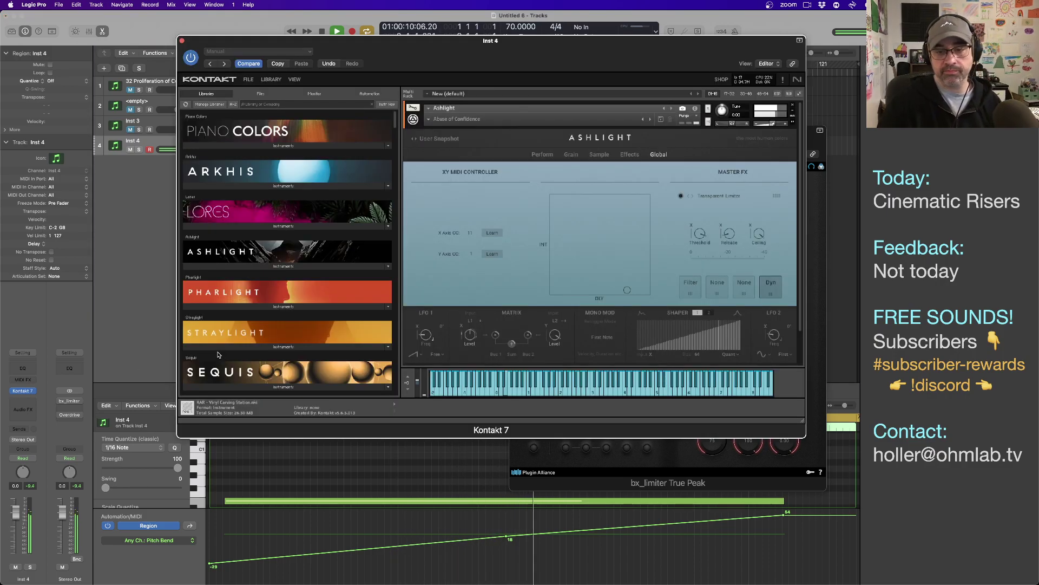
left_click_drag(550, 44, 382, 185)
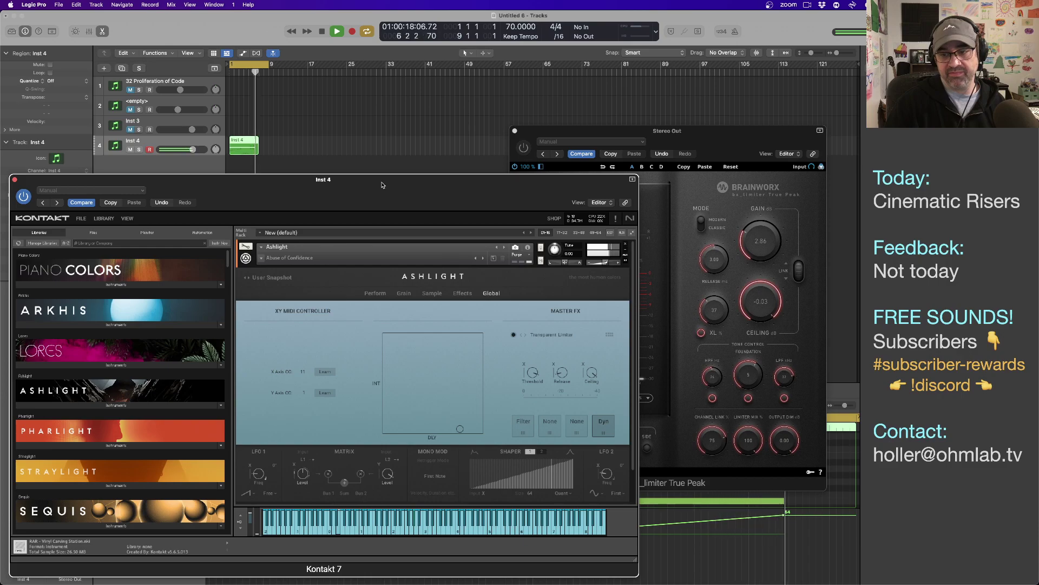
key("space")
- Show Ashlight's Perform page and reposition the Kontakt window so the Inst 4 region is uncovered
left_click_drag(382, 185, 479, 139)
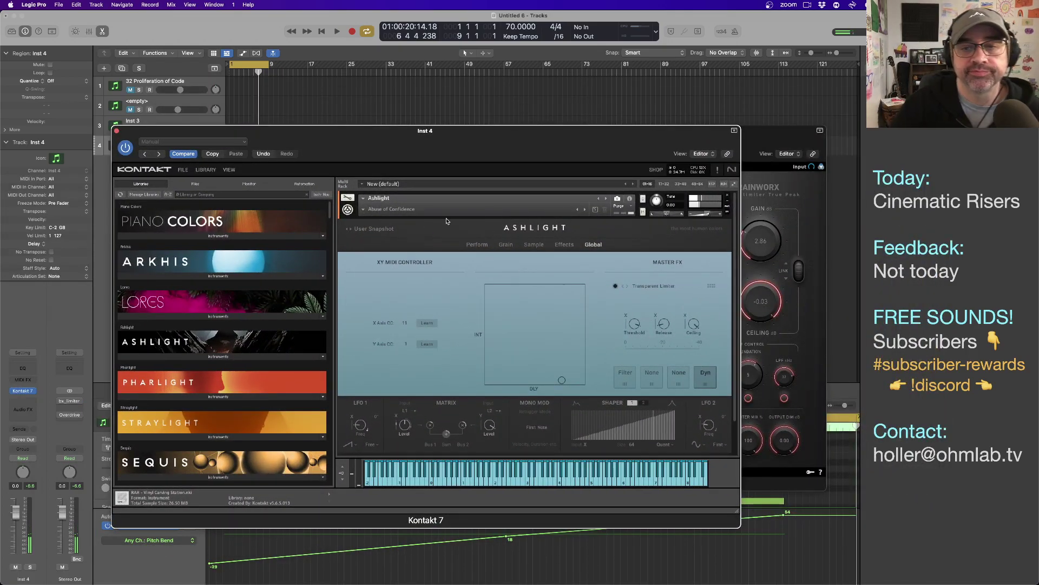
left_click_drag(465, 156, 480, 139)
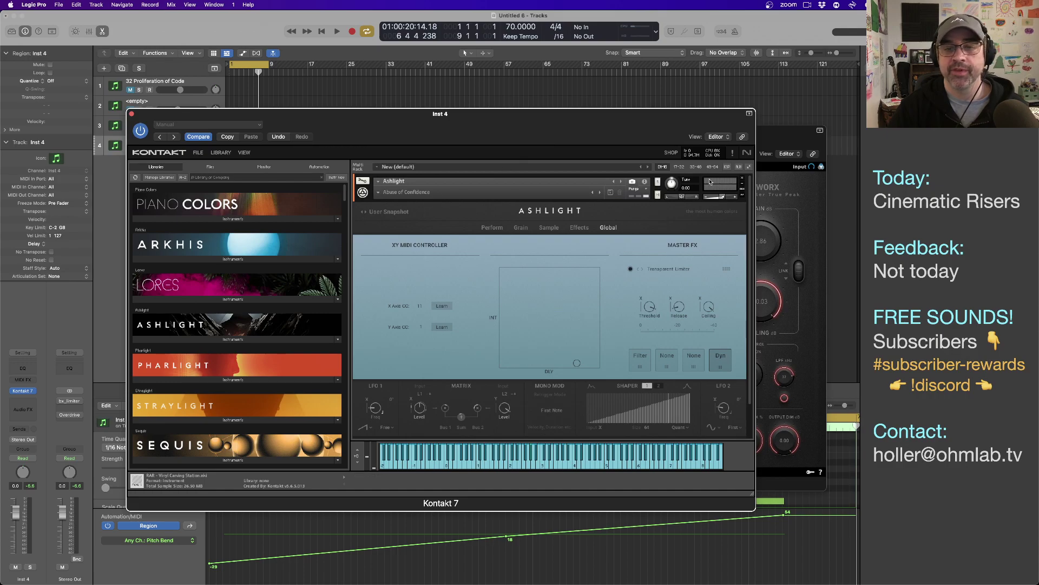
left_click(489, 229)
left_click_drag(440, 114, 413, 162)
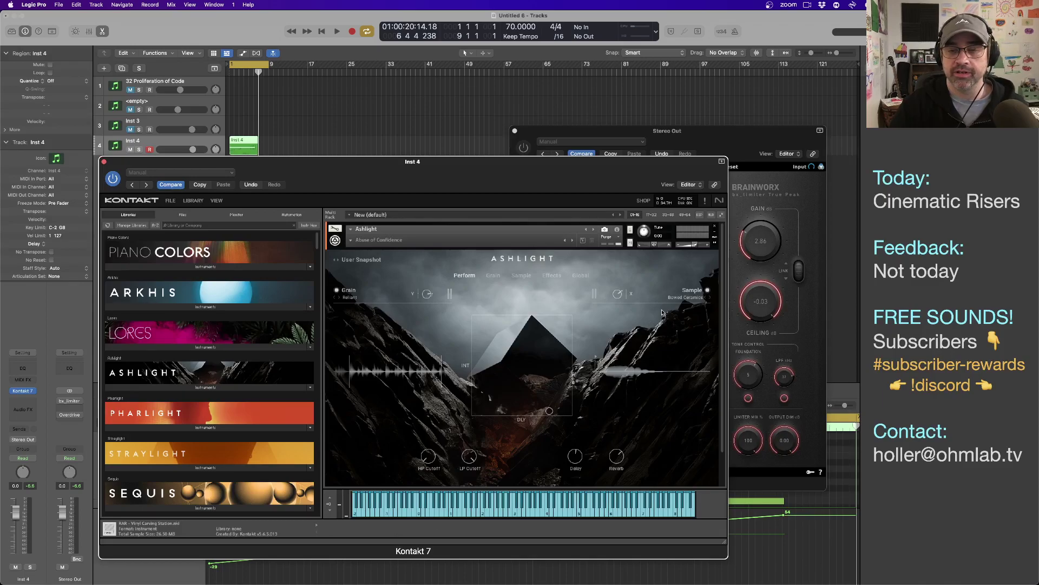
- Try Carbon Tongues as Ashlight's sample source, auditioning the region while moving the XY pad point near the centre
left_click(685, 296)
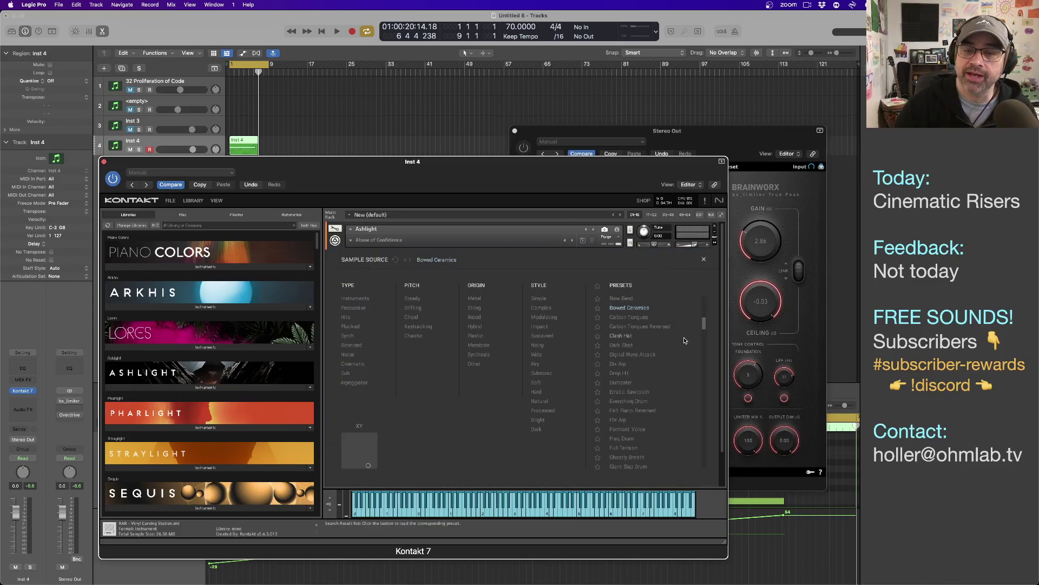
left_click(625, 317)
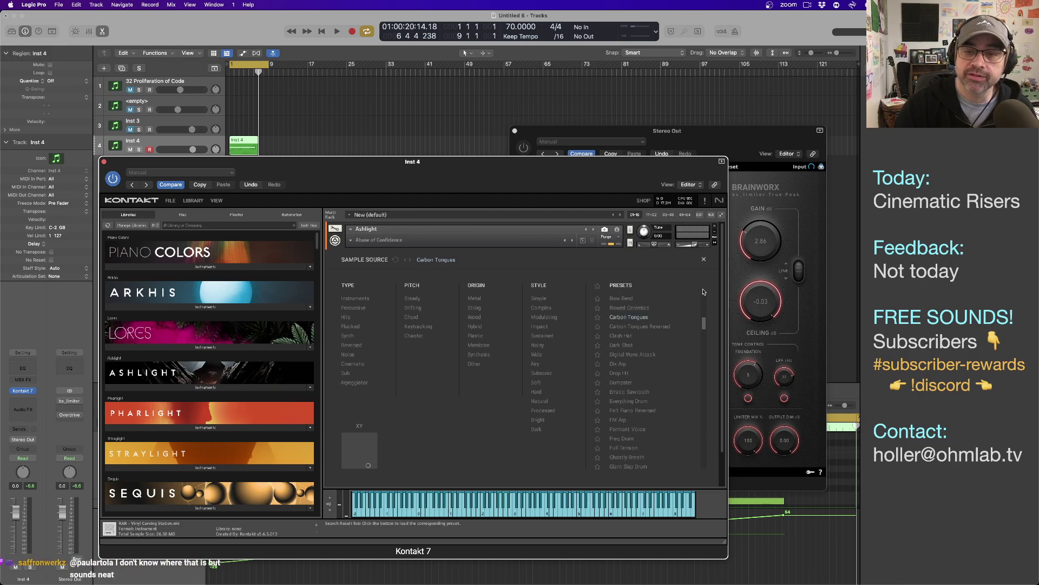
left_click(703, 259)
key("space")
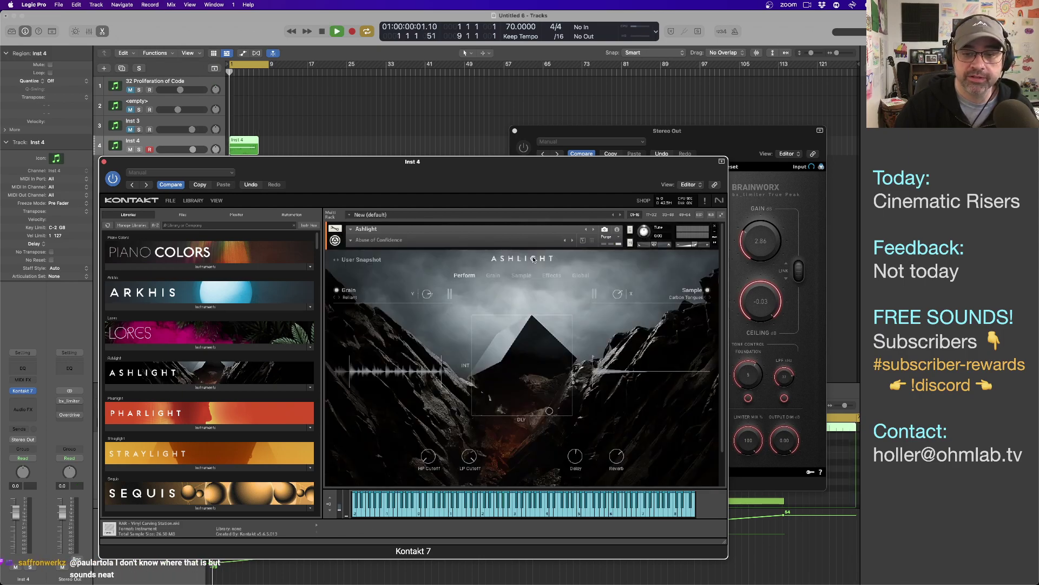
left_click_drag(408, 175, 421, 184)
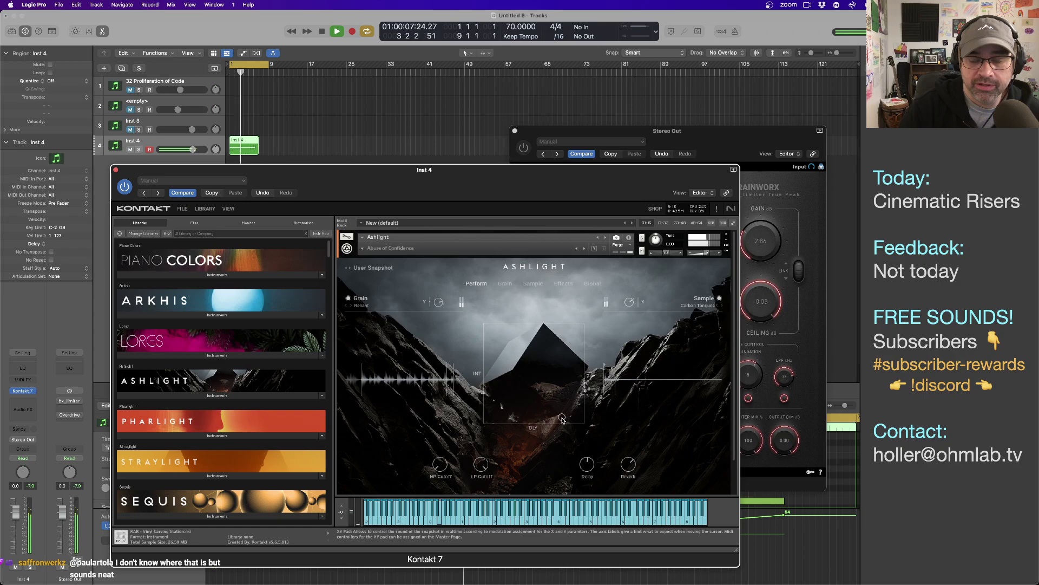
left_click_drag(562, 417, 540, 371)
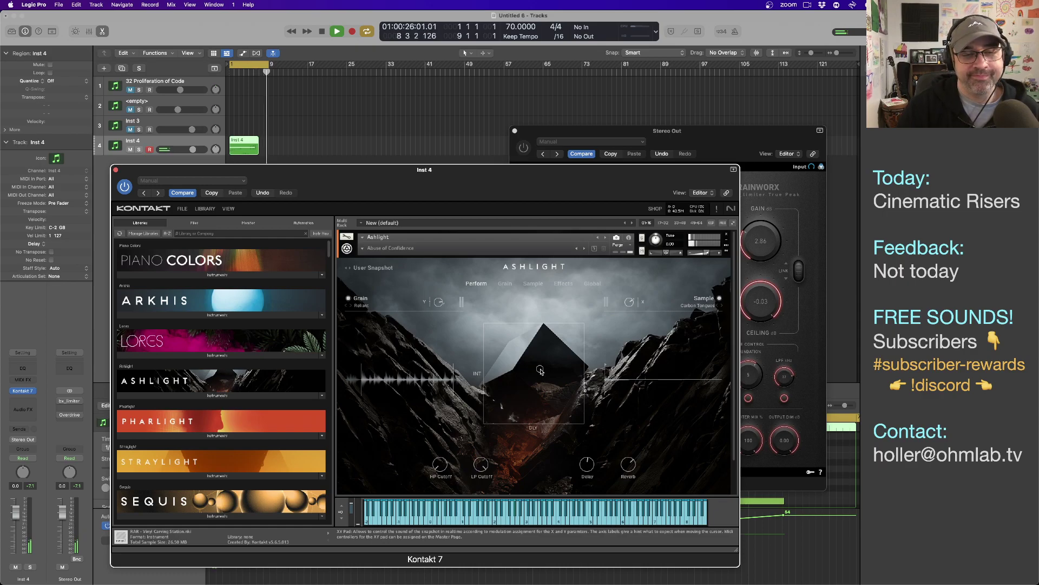
key("space")
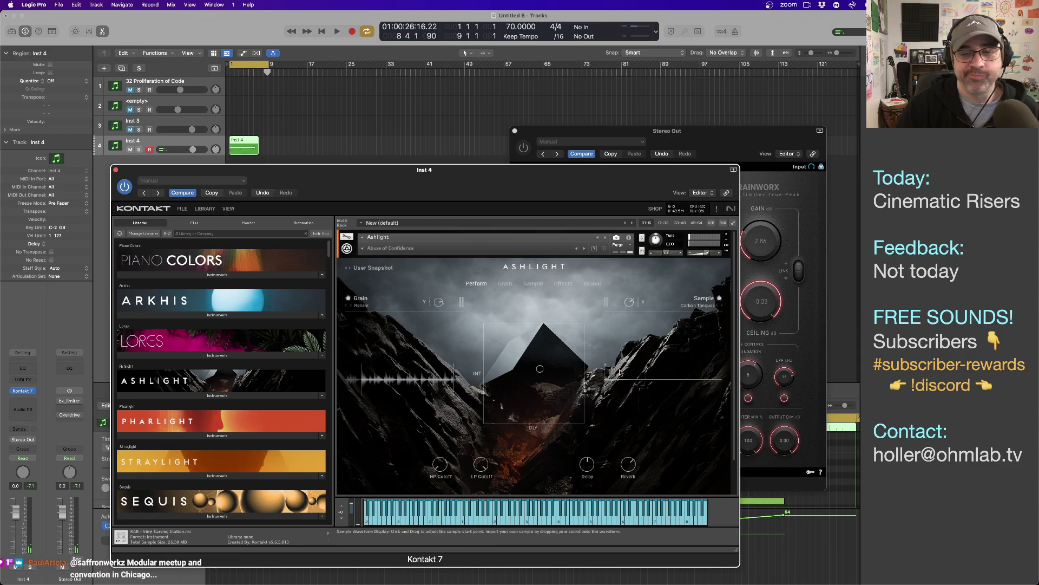
- Load Dark Shot as Ashlight's sample source and audition it while moving the XY pad point toward the pad's lower-left area
left_click(705, 304)
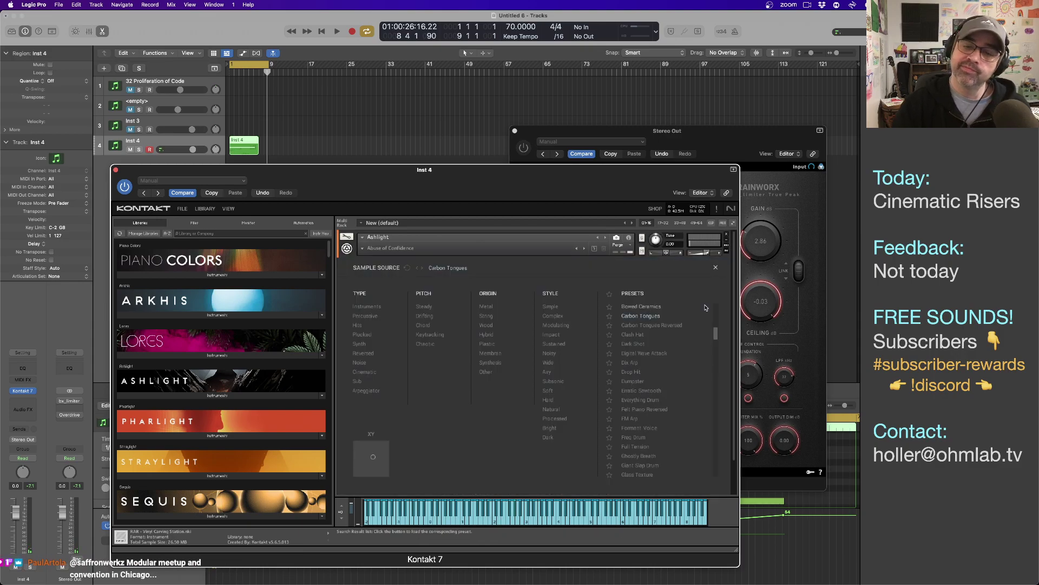
left_click(645, 344)
left_click(715, 267)
key("space")
left_click_drag(540, 369, 516, 403)
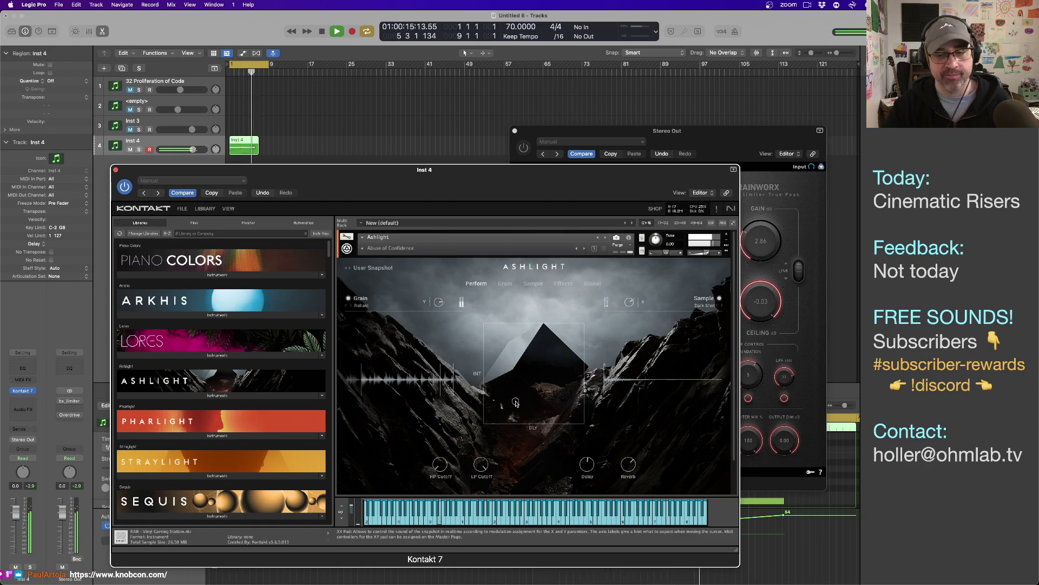
key("space")
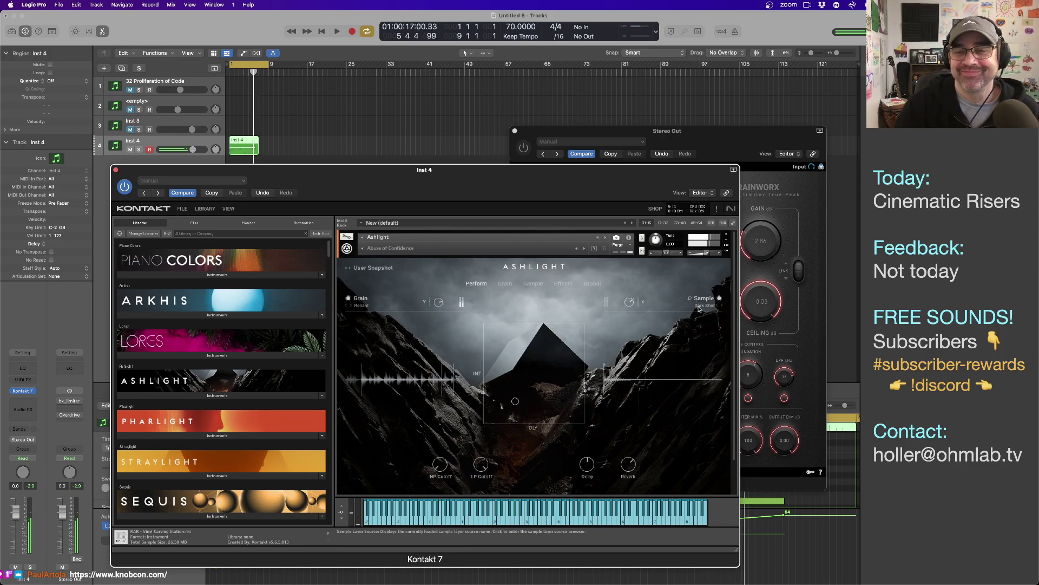
- Load the noise preset Bow Bend as Ashlight's sample source, audition the region, and show the Sample page
left_click(698, 308)
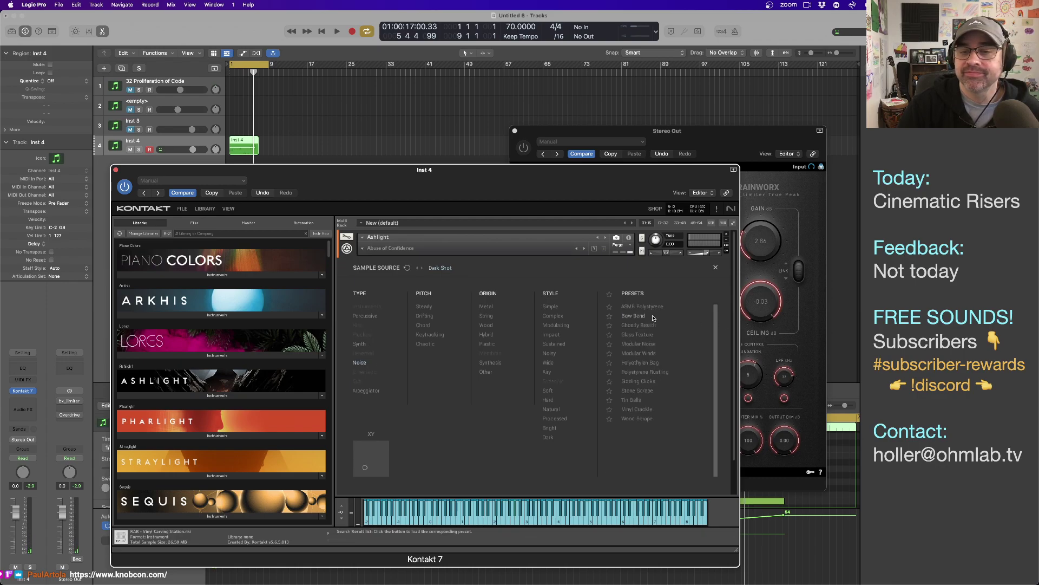
left_click(714, 268)
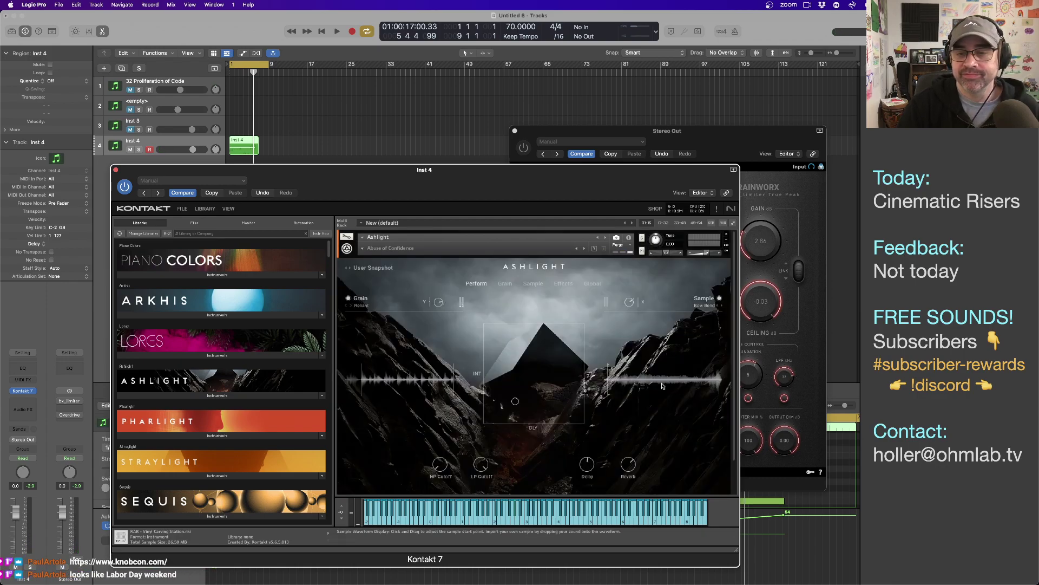
key("space")
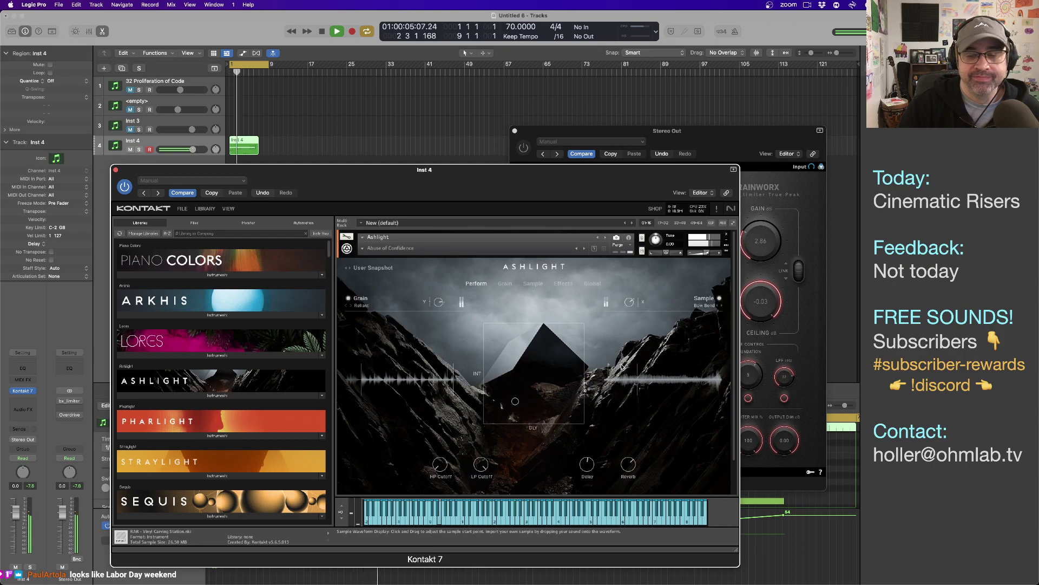
left_click(529, 361)
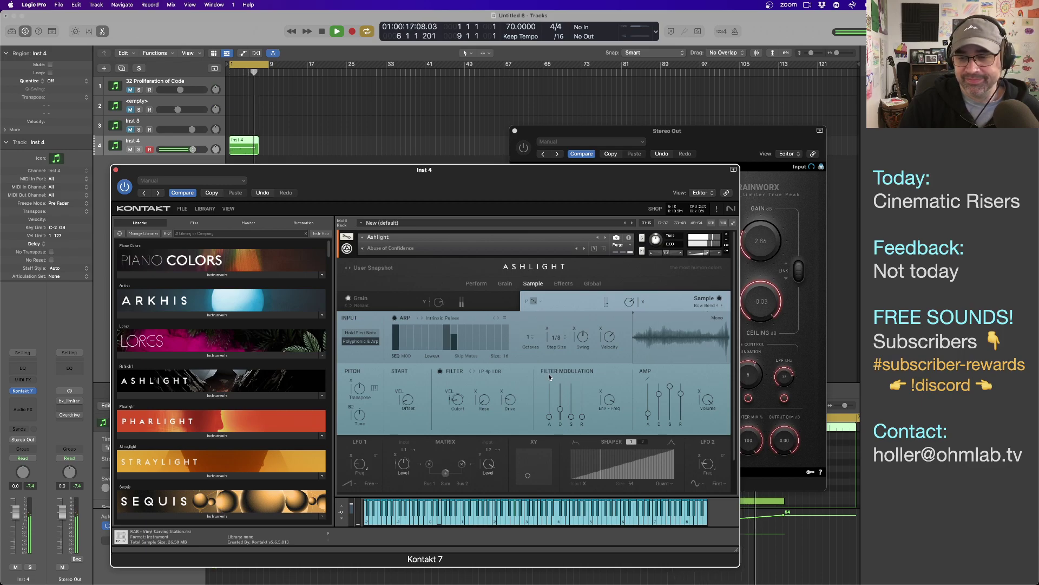
key("space")
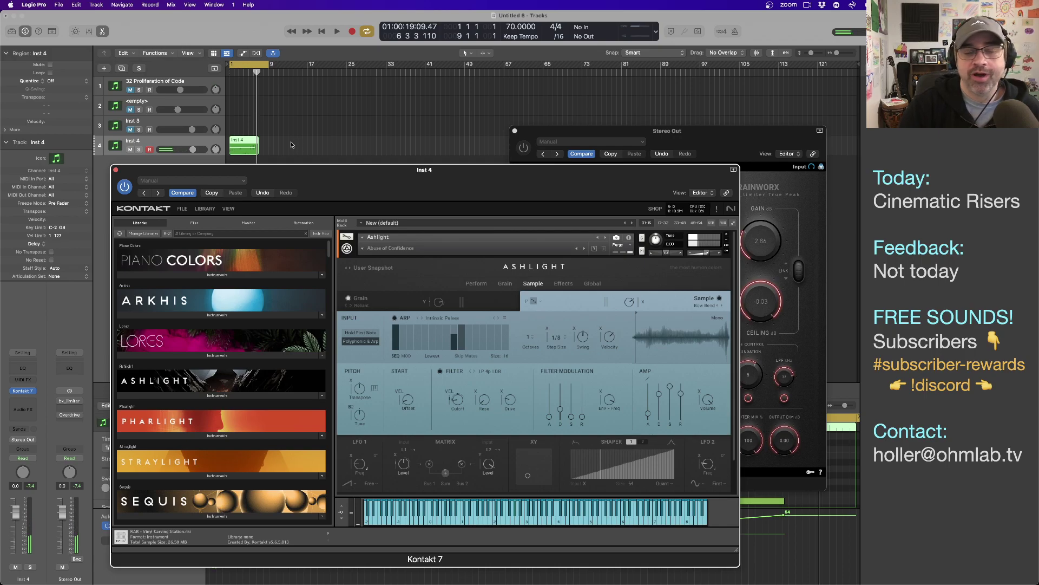
- Extend the Inst 4 region to bar 9 and close the Kontakt 7 and bx_limiter plug-in windows
left_click_drag(258, 150, 269, 149)
left_click_drag(244, 187, 211, 172)
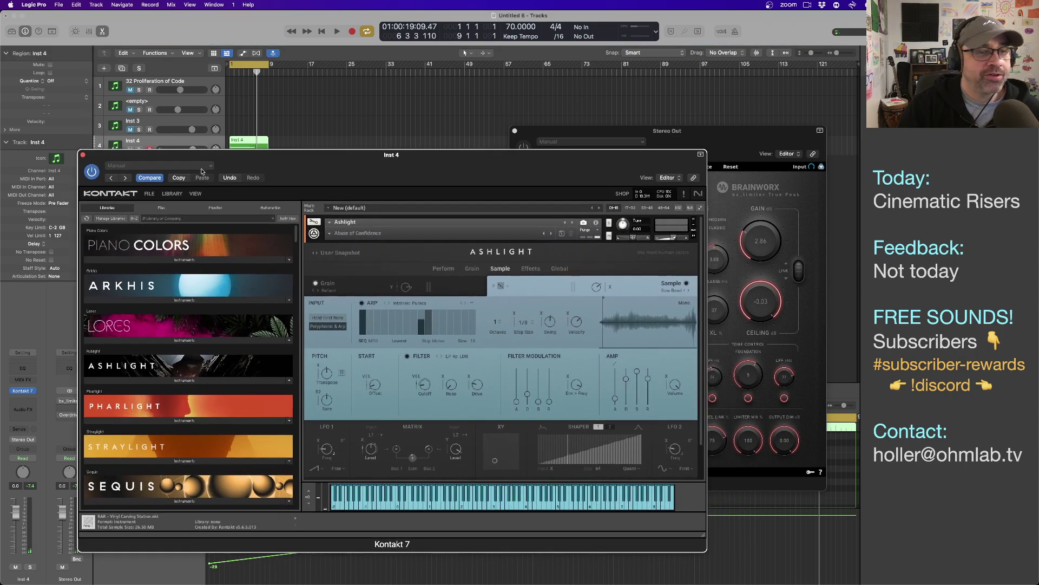
left_click(83, 156)
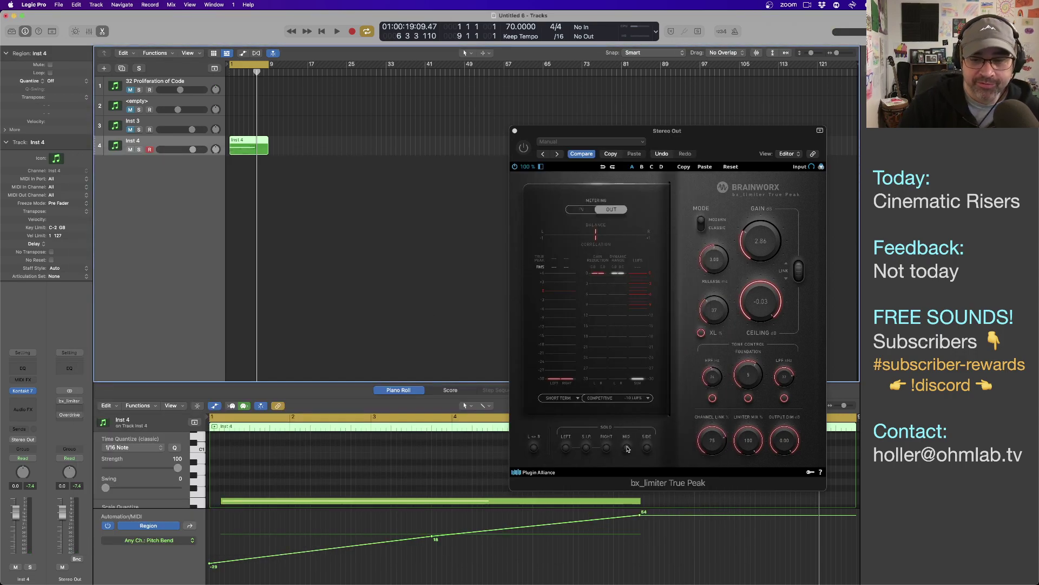
left_click(515, 131)
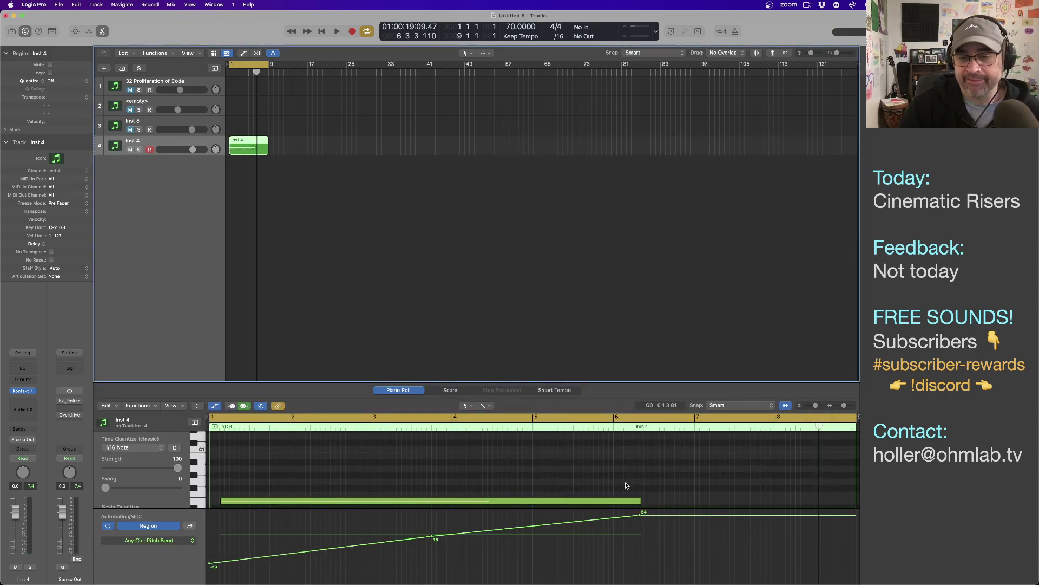
- Lengthen the note to the region's end, and stretch the pitch bend ramp so its 64 point reaches bar 9
key("super+Left")
left_click_drag(371, 502, 452, 504)
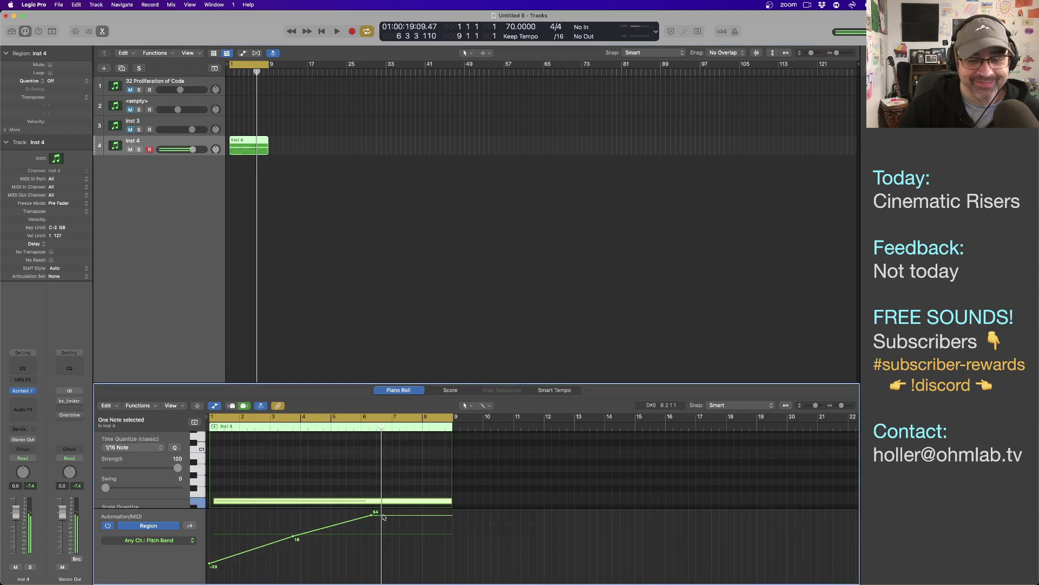
left_click_drag(374, 514, 450, 514)
left_click_drag(294, 538, 345, 537)
- Audition the lengthened riser with the Kontakt 7 window shown, stop playback and close the plug-in window
key("space")
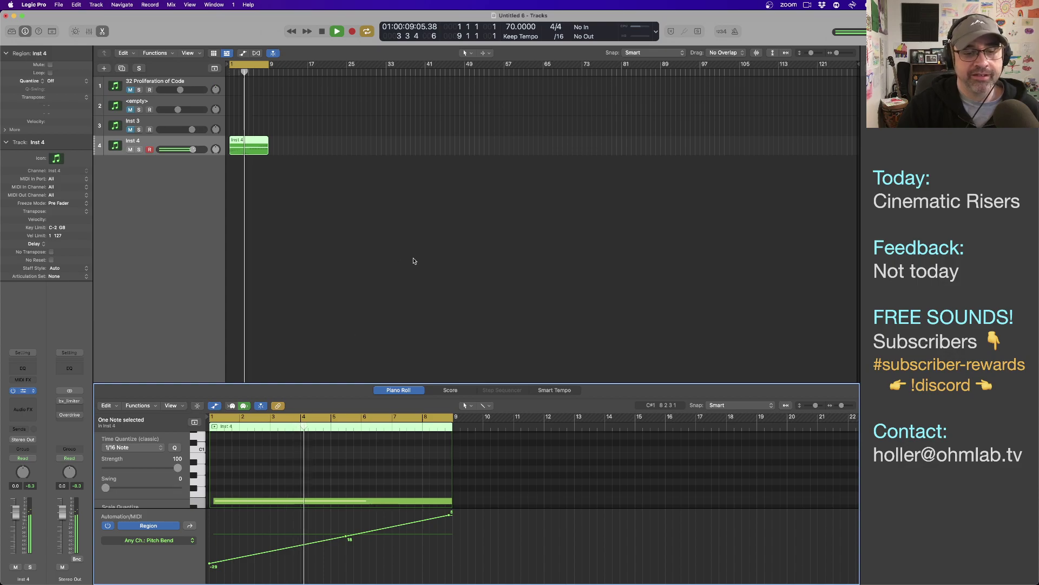
key("v")
left_click_drag(344, 171, 416, 183)
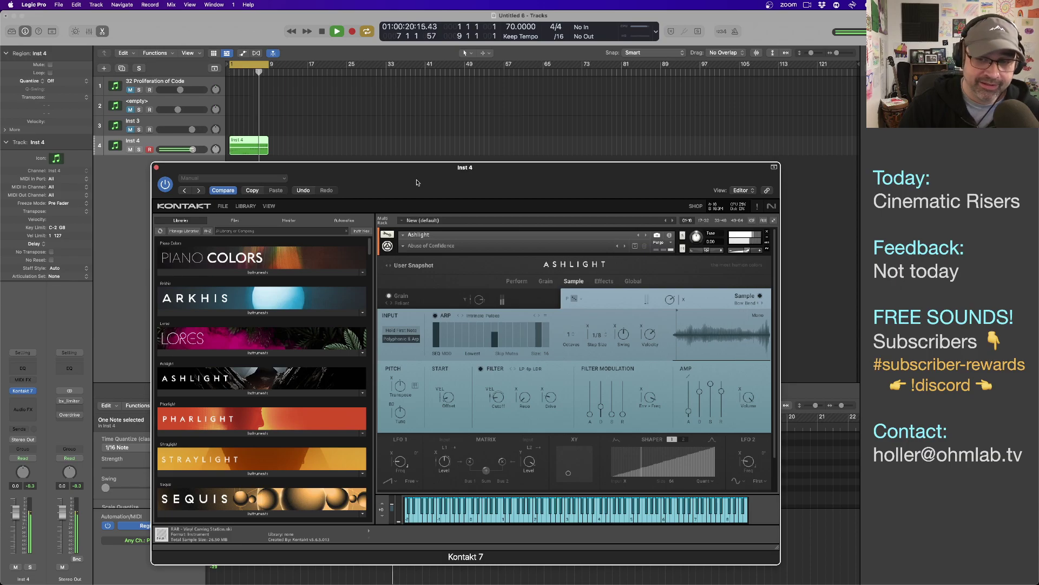
left_click_drag(417, 182, 387, 119)
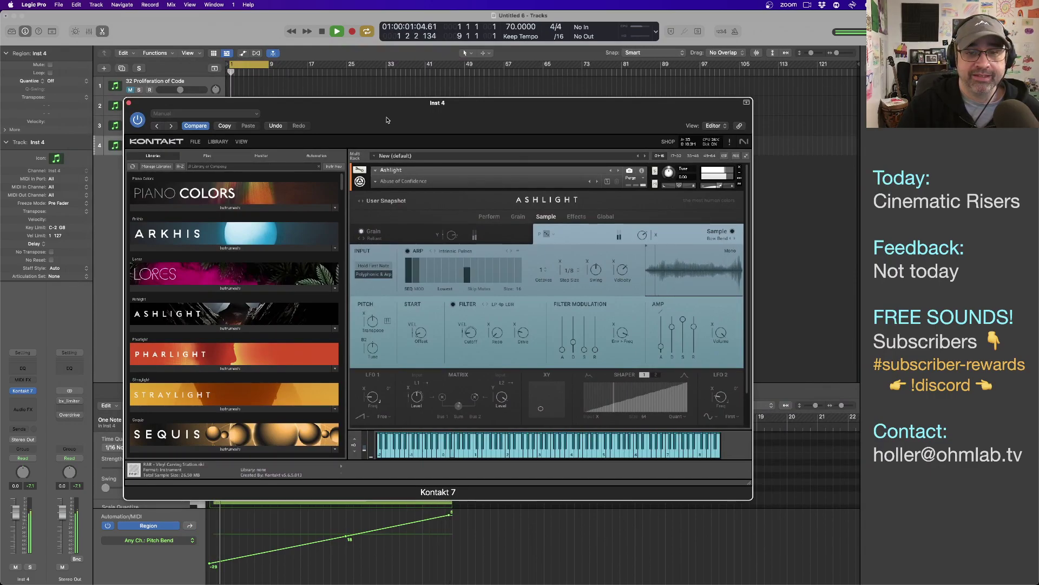
key("space")
left_click_drag(387, 120, 405, 193)
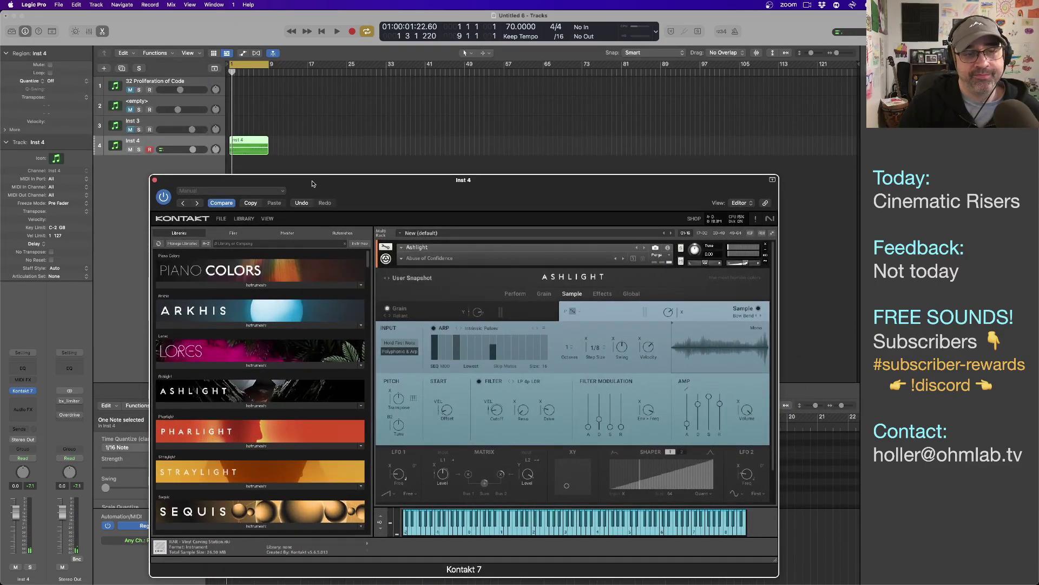
left_click(154, 180)
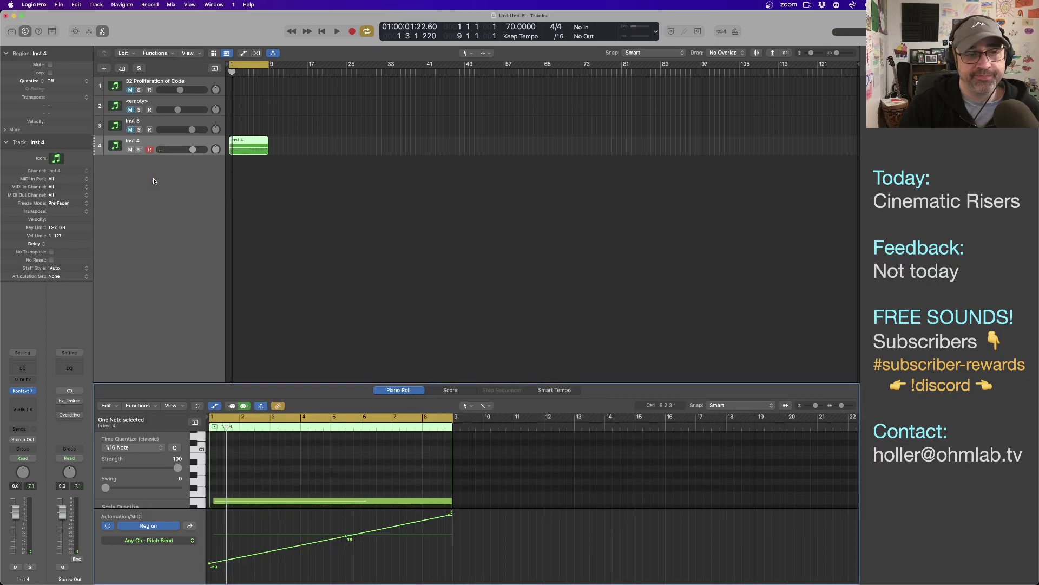
left_click(177, 191)
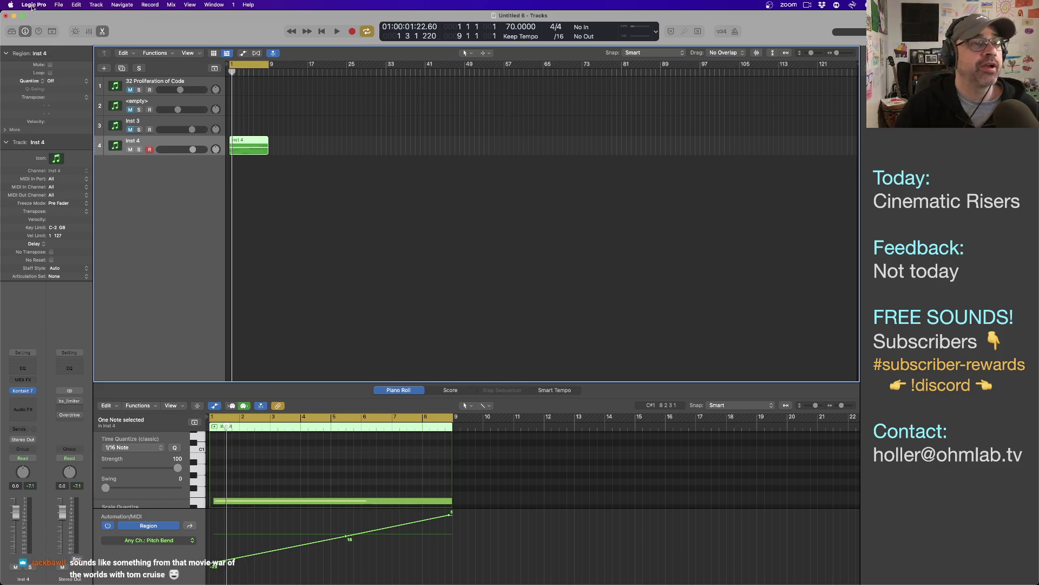
- Start saving the project in the Ghosthack folder, creating a Risers folder with a Vol 2 folder inside it
left_click(55, 5)
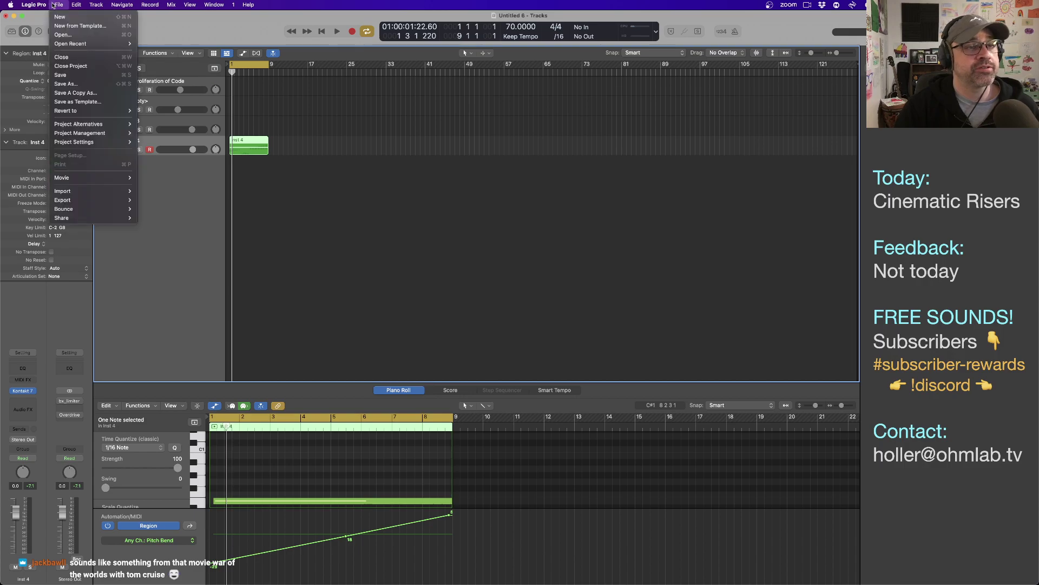
left_click(85, 76)
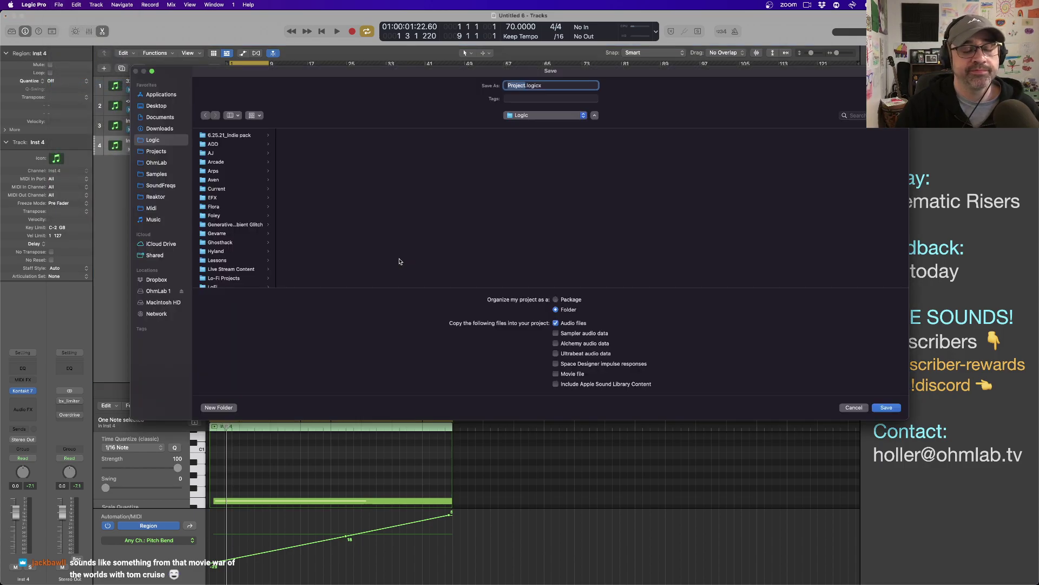
left_click(226, 243)
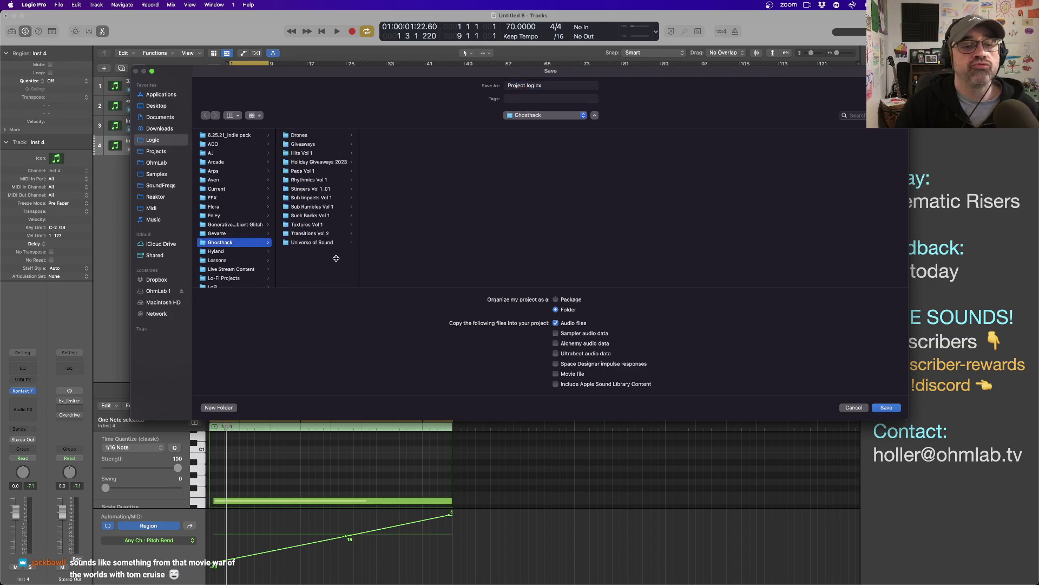
left_click(232, 408)
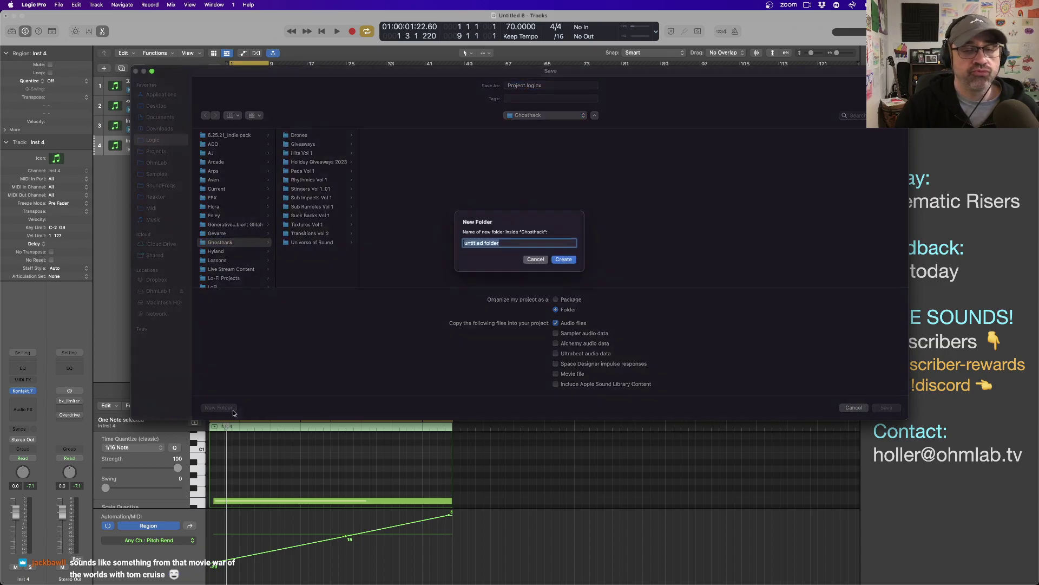
type("Risers")
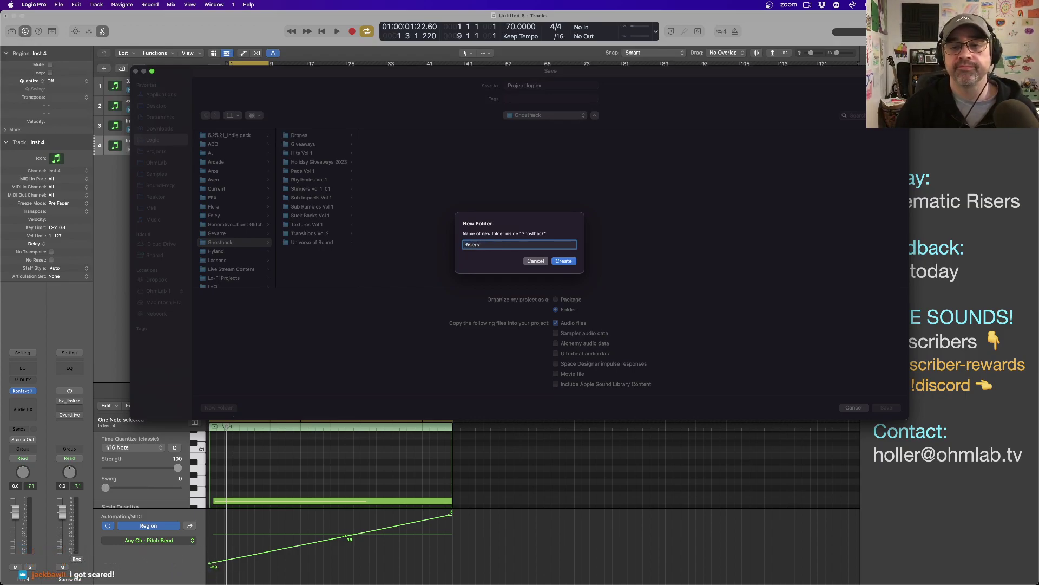
key("Return")
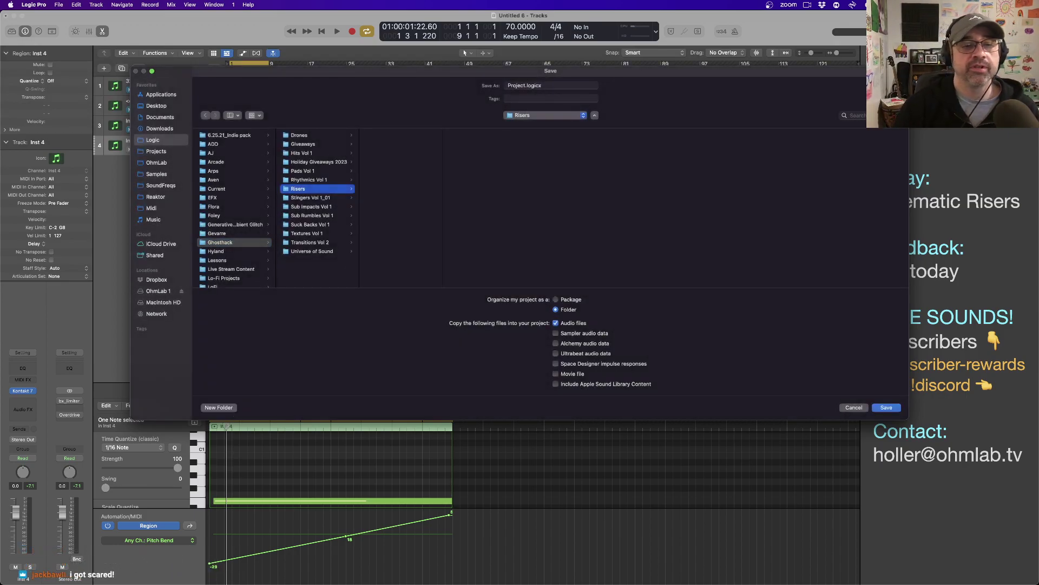
left_click(218, 407)
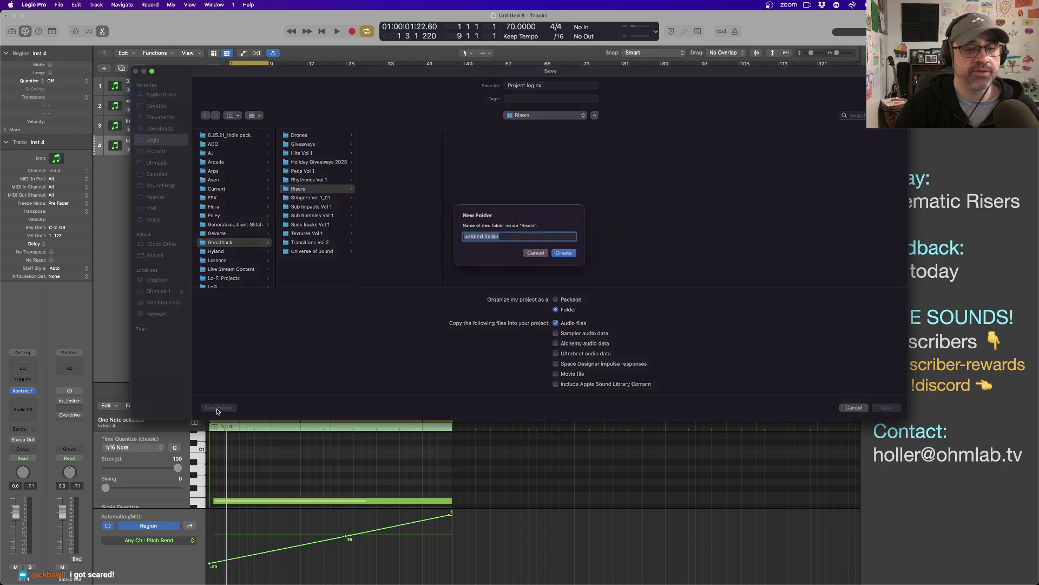
type("Vol 2")
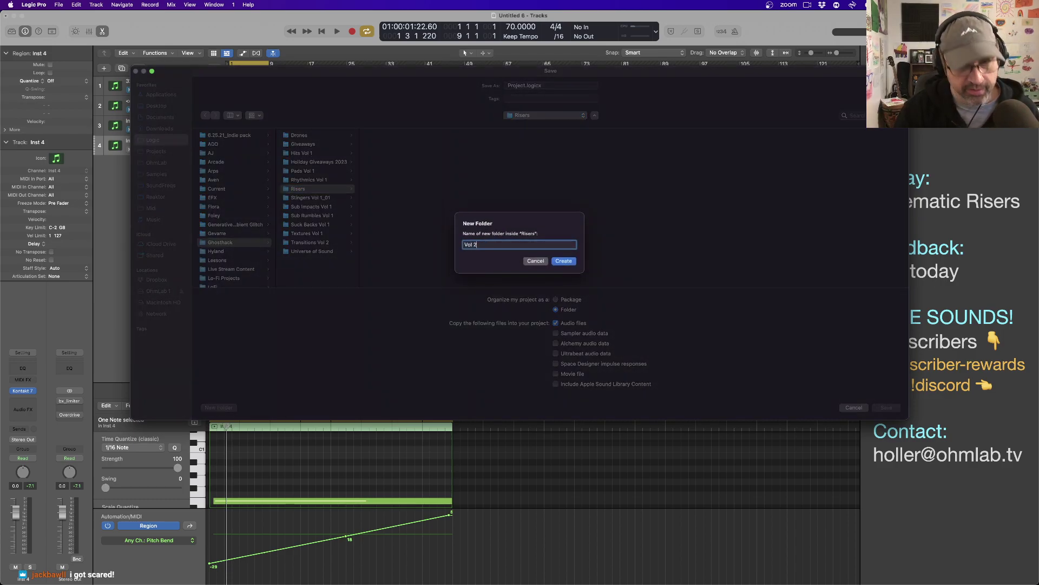
key("Return")
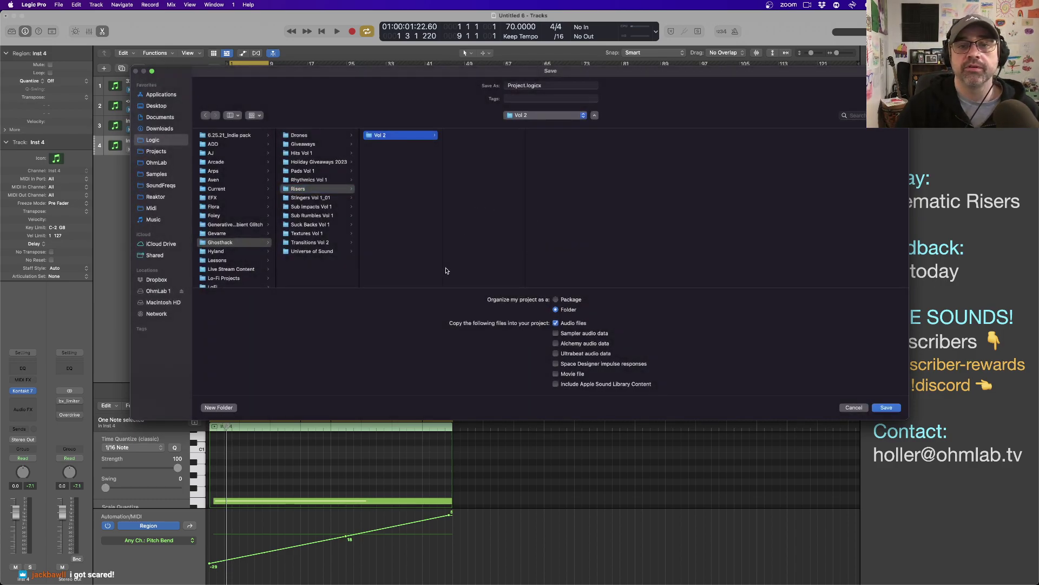
- Name the project Day 01 and save it in the Vol 2 folder
left_click(544, 85)
left_click_drag(551, 85, 472, 86)
type("D")
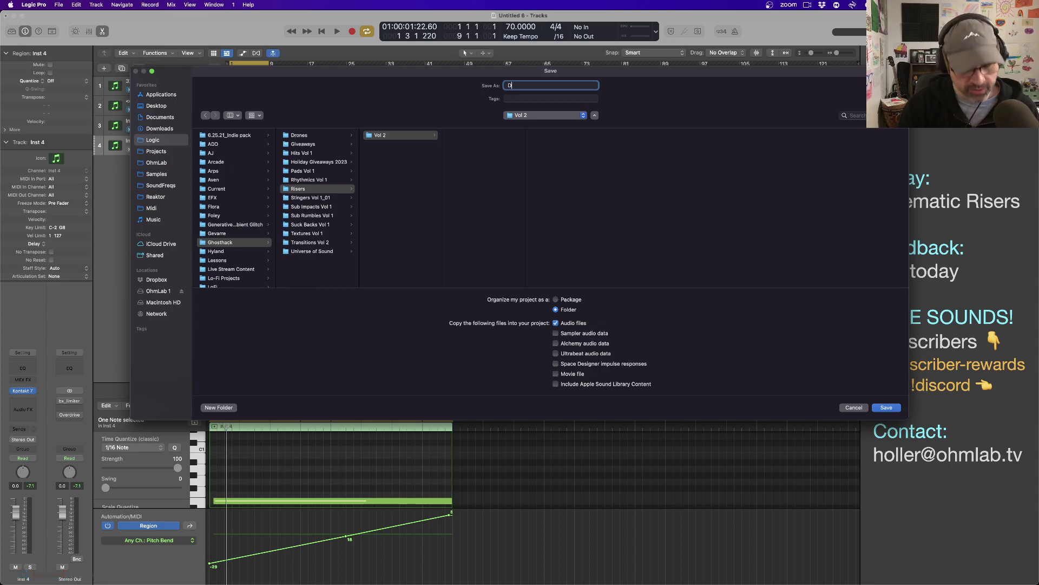
type("oay 01")
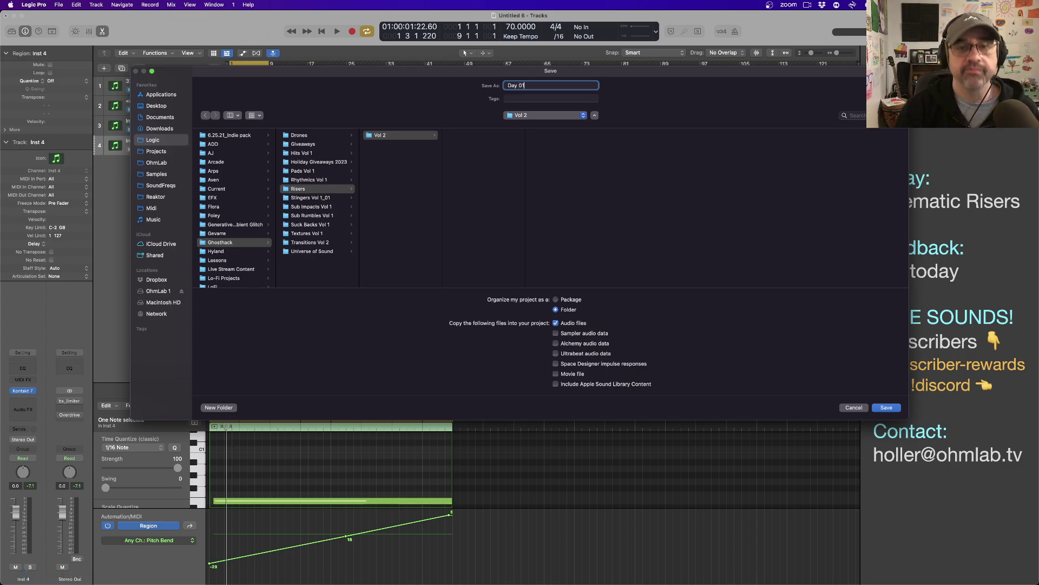
left_click(885, 407)
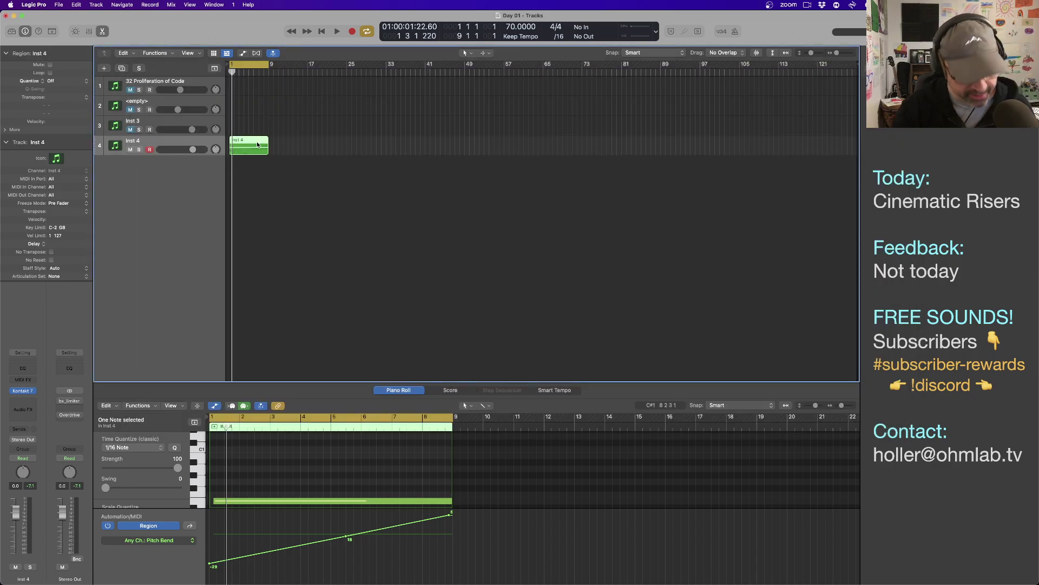
- Bounce the Inst 4 region in place to a new track, and audition the bounced audio soloed before clearing the solo
key("ctrl+b")
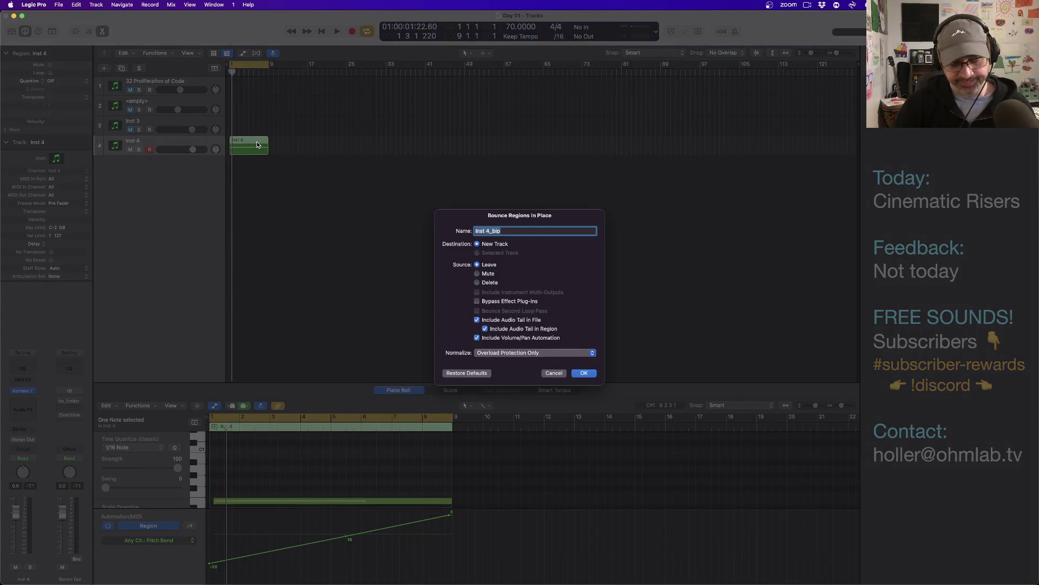
key("Return")
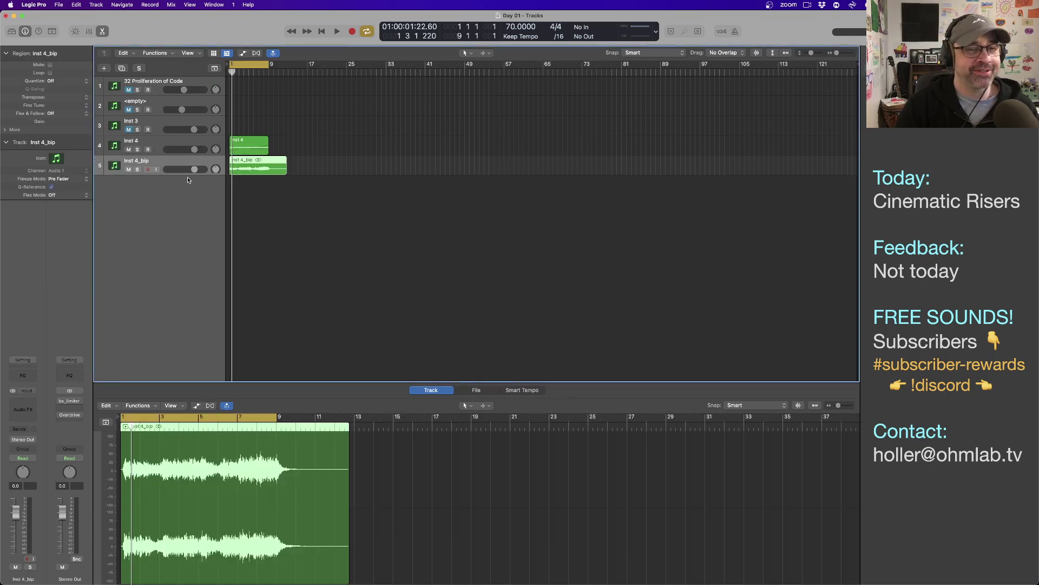
left_click(137, 170)
key("space")
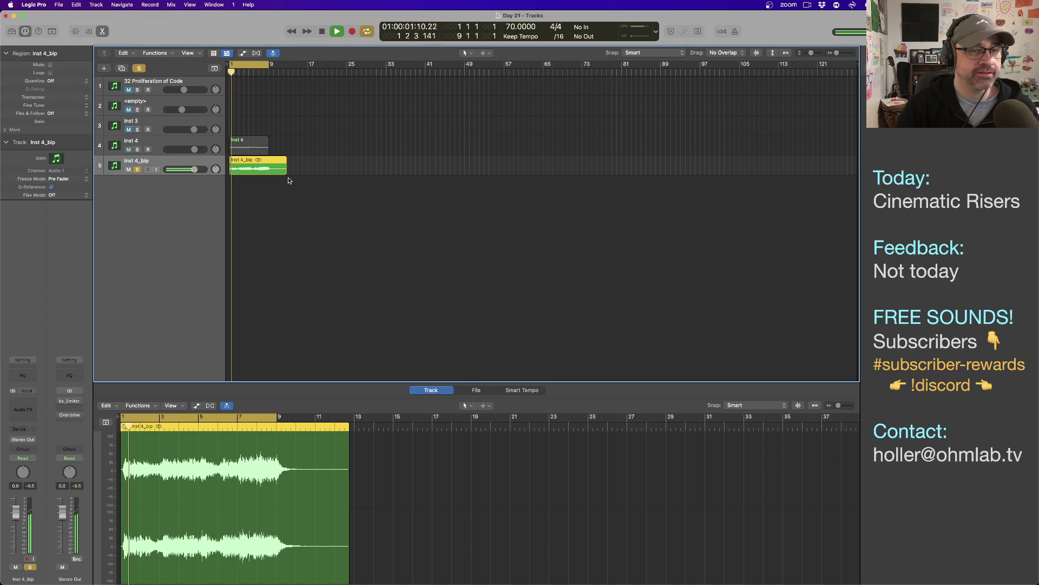
key("space")
left_click(137, 169)
- Solo the Inst 4 track and bring up its Kontakt 7 window, checking Ashlight's Grain source browser
left_click(140, 151)
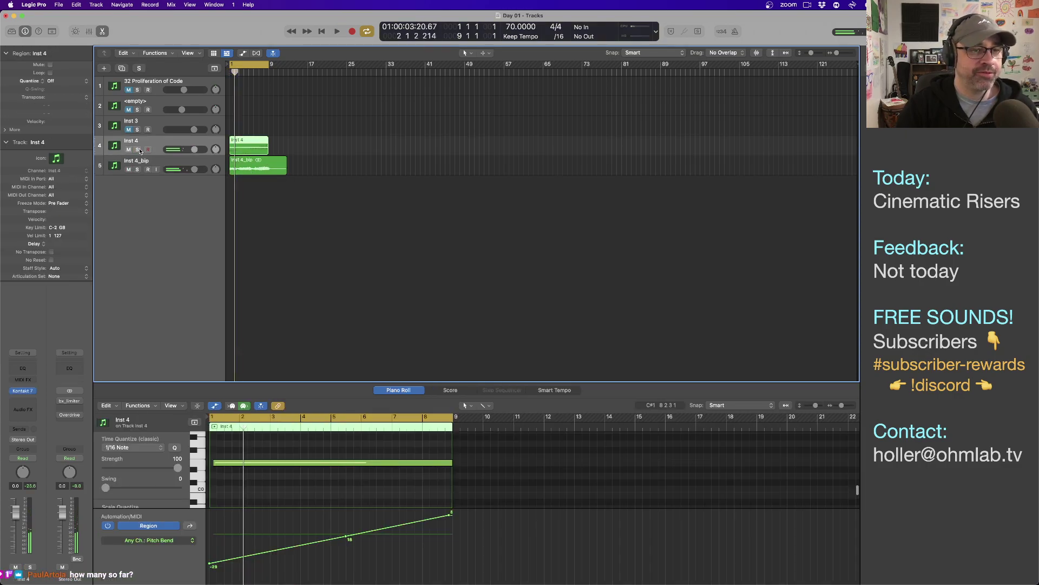
left_click(139, 150)
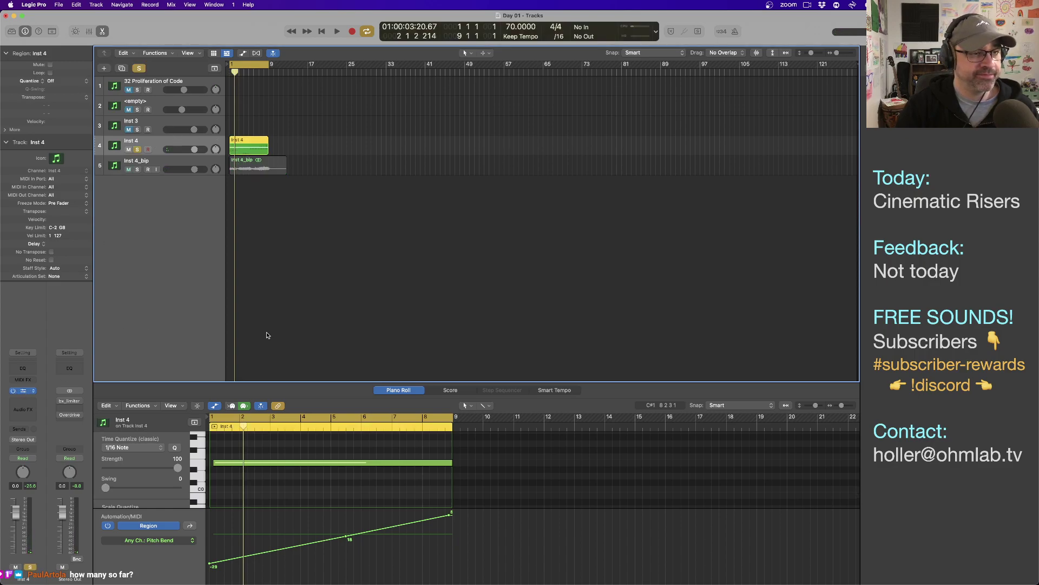
key("v")
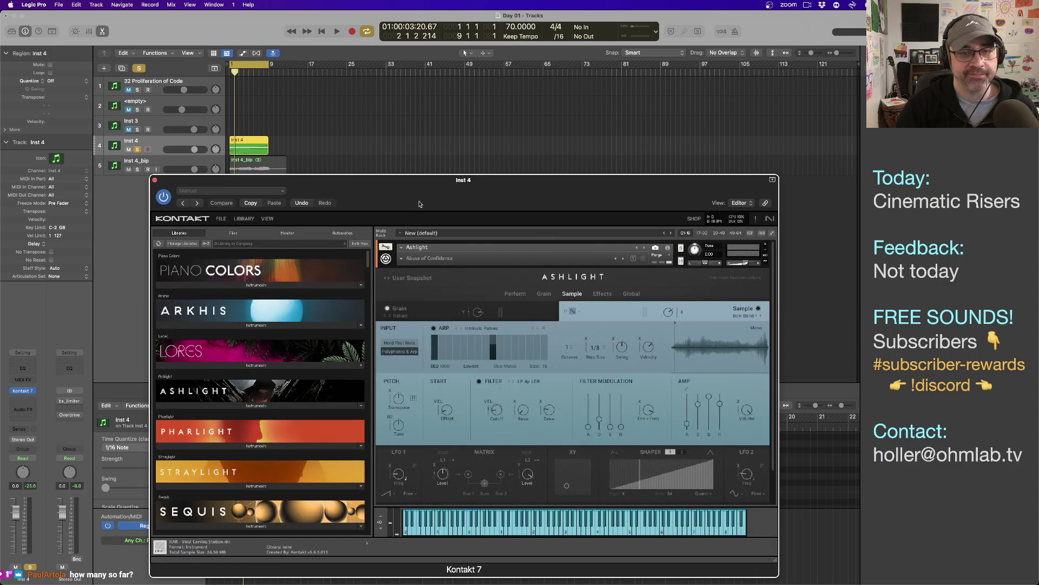
left_click_drag(421, 203, 438, 171)
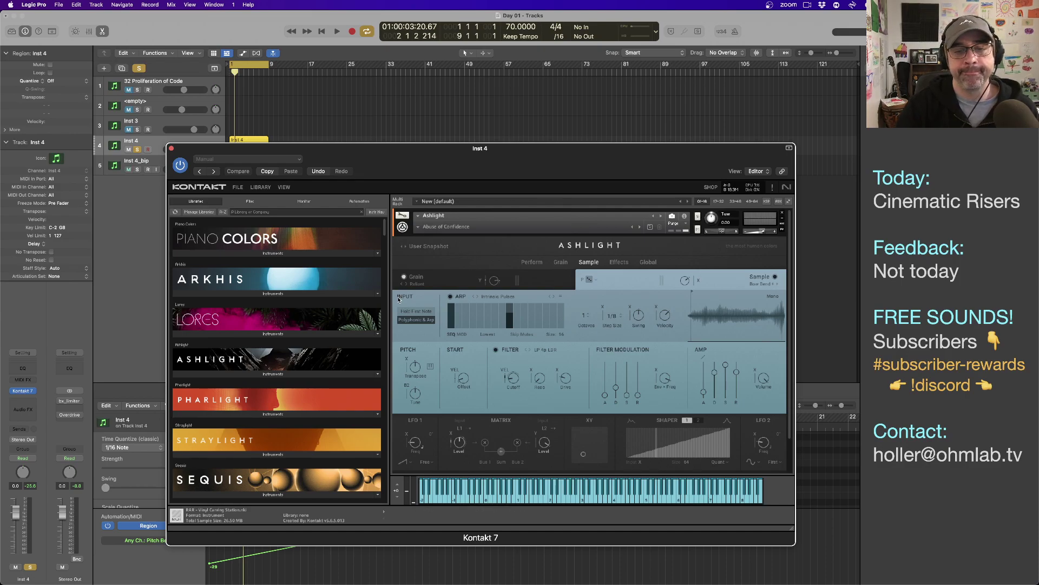
left_click(416, 283)
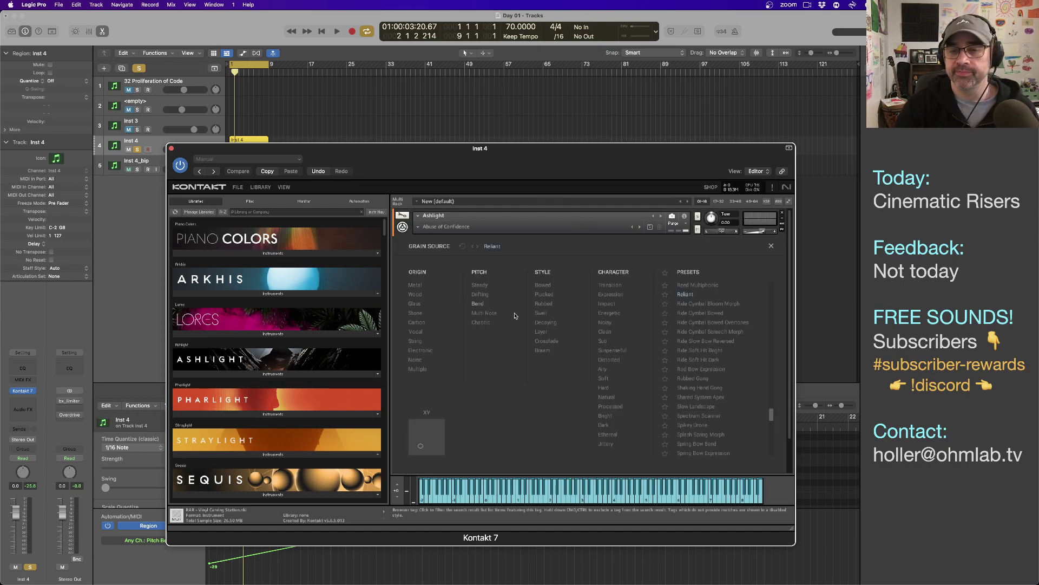
left_click(771, 247)
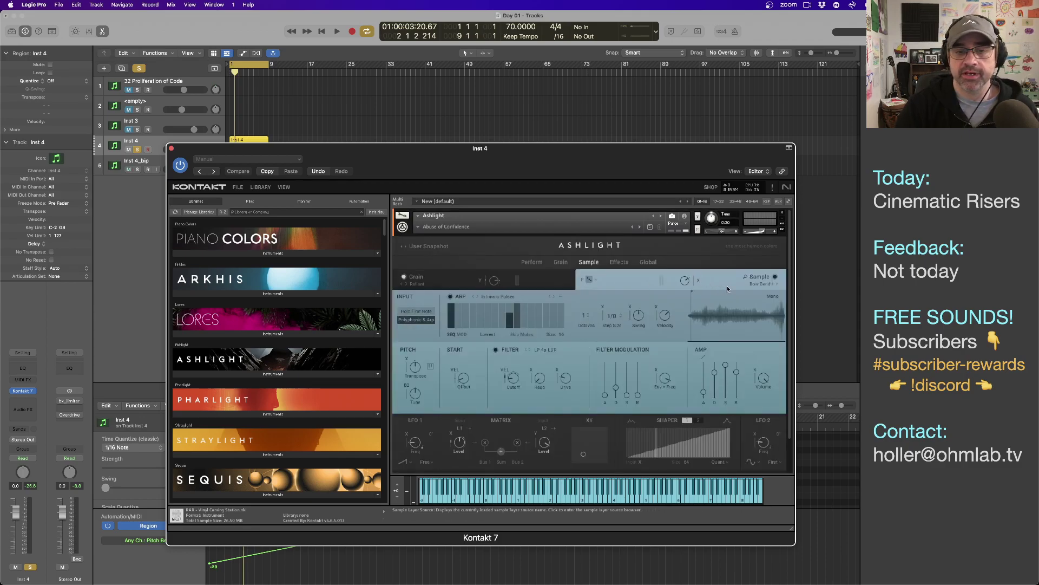
- Try the riser without the Sample layer's arpeggiator, checking the Perform page and Sample source browser during playback
left_click(451, 297)
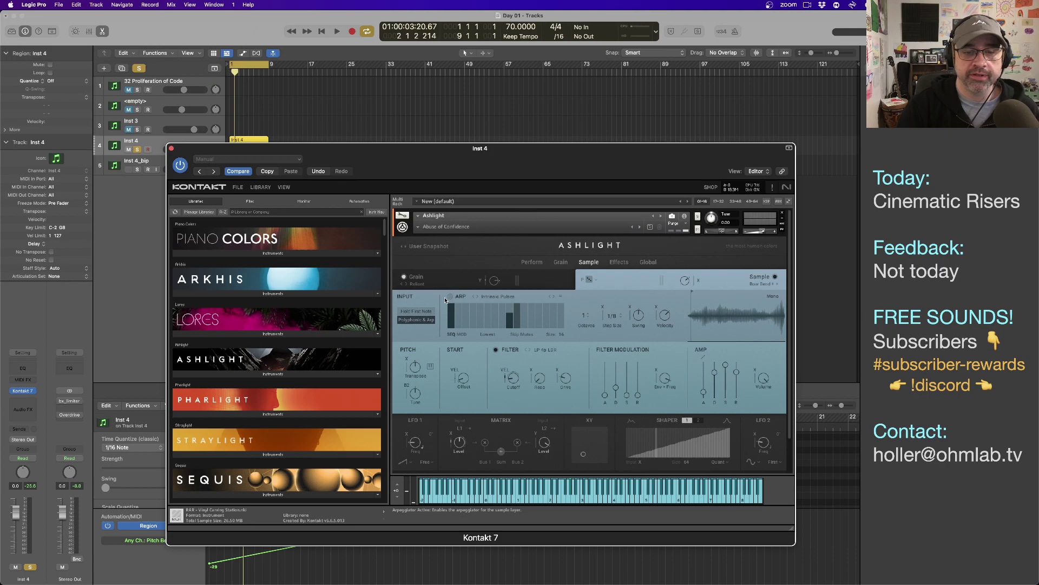
left_click(450, 297)
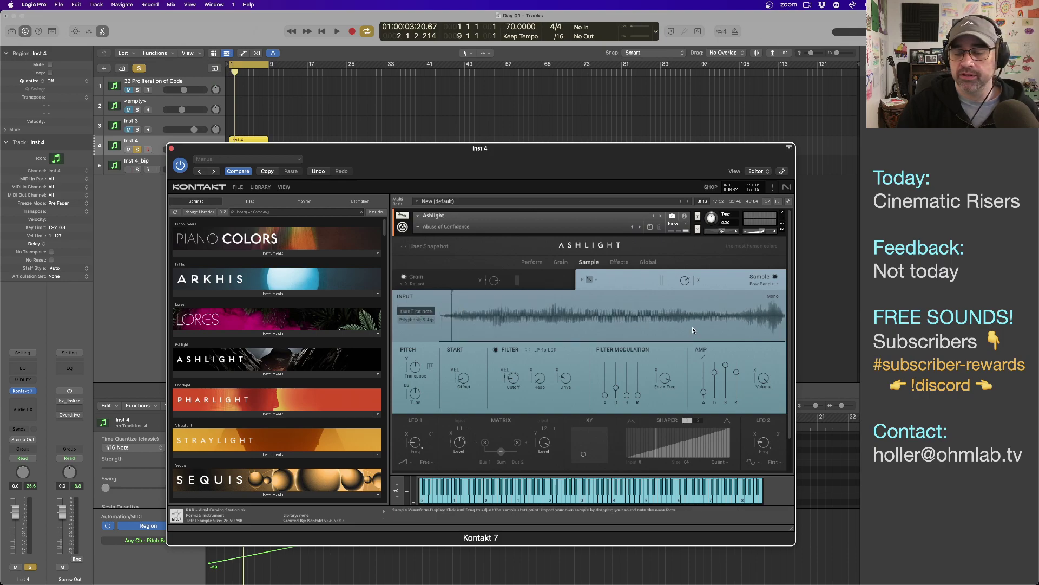
key("space")
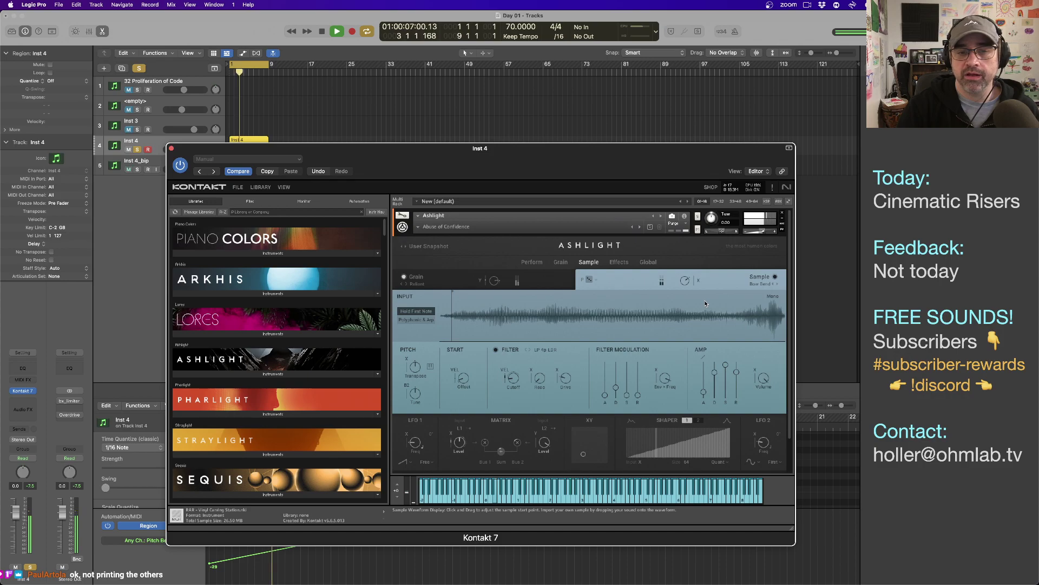
left_click(533, 263)
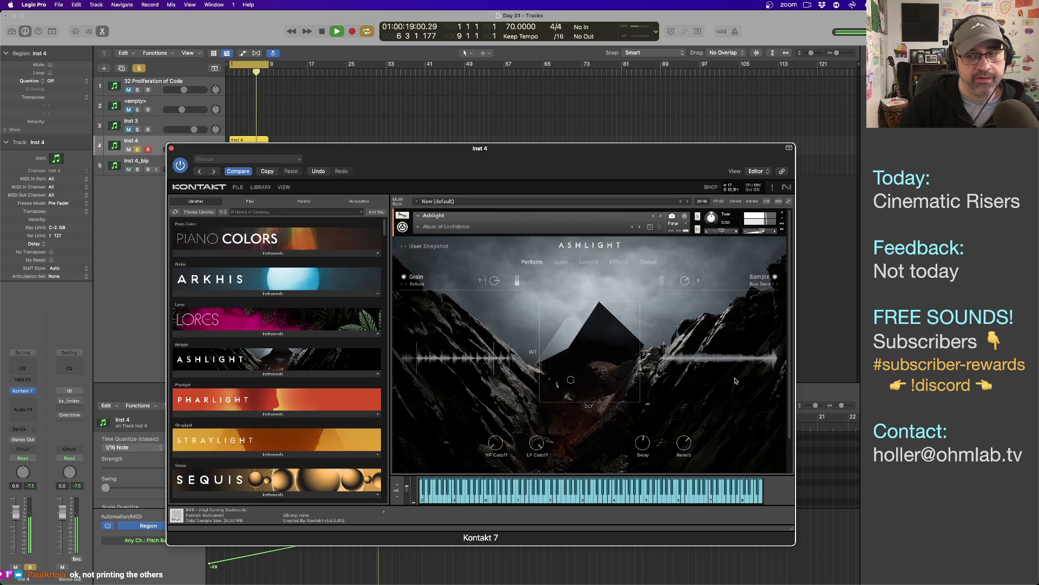
left_click(759, 282)
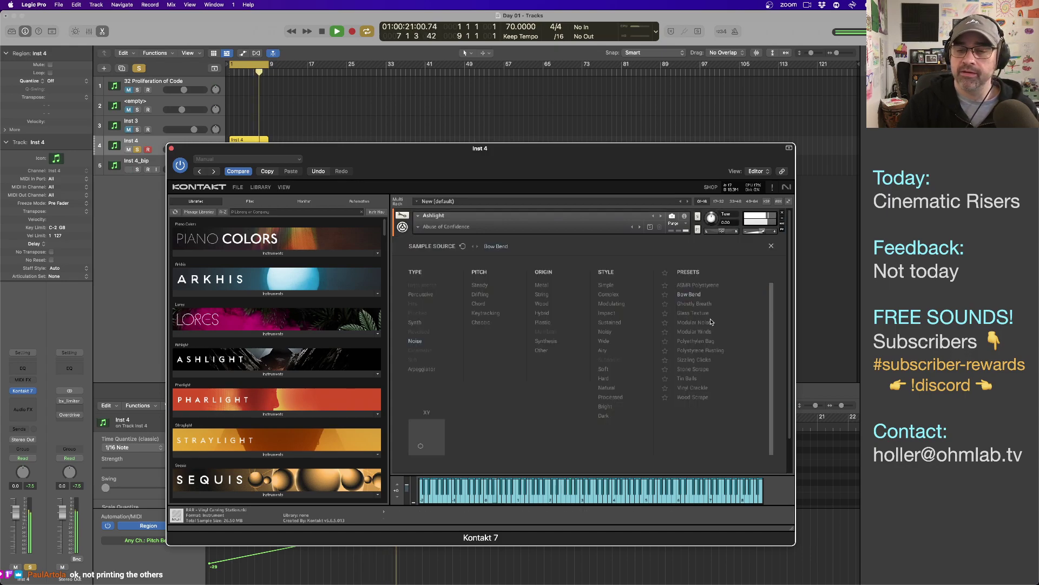
left_click(771, 246)
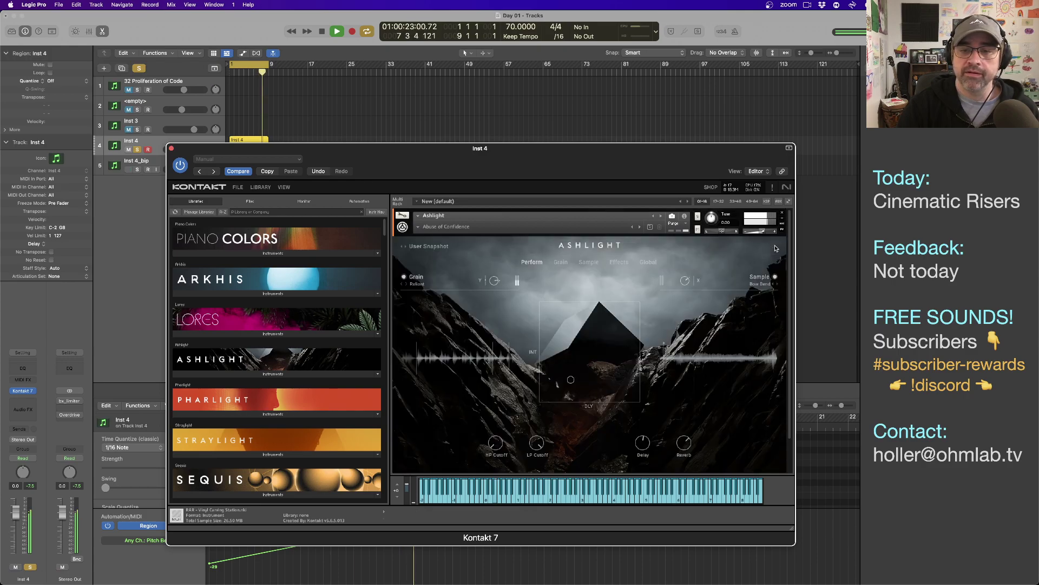
left_click(589, 262)
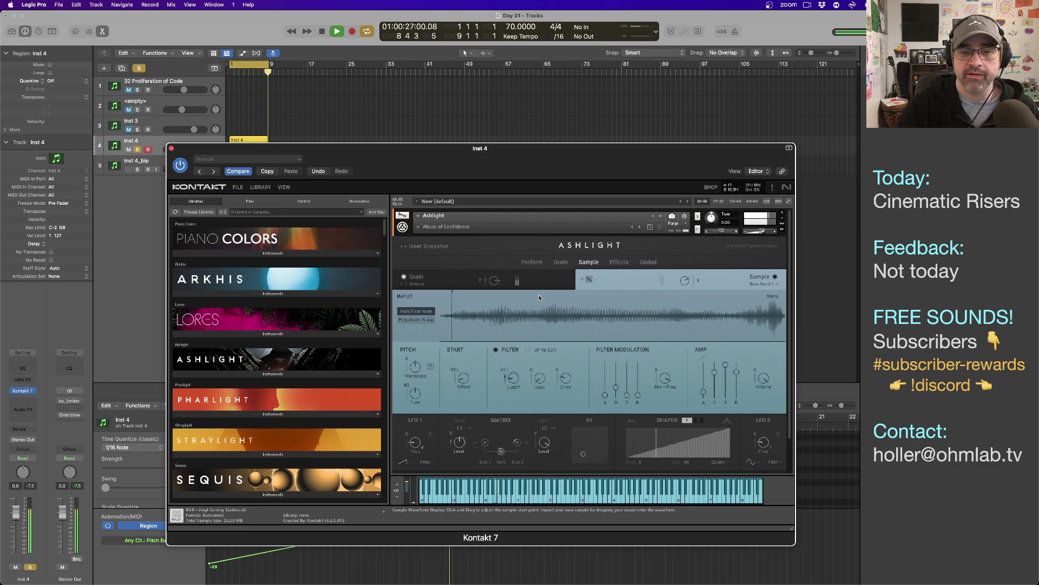
key("space")
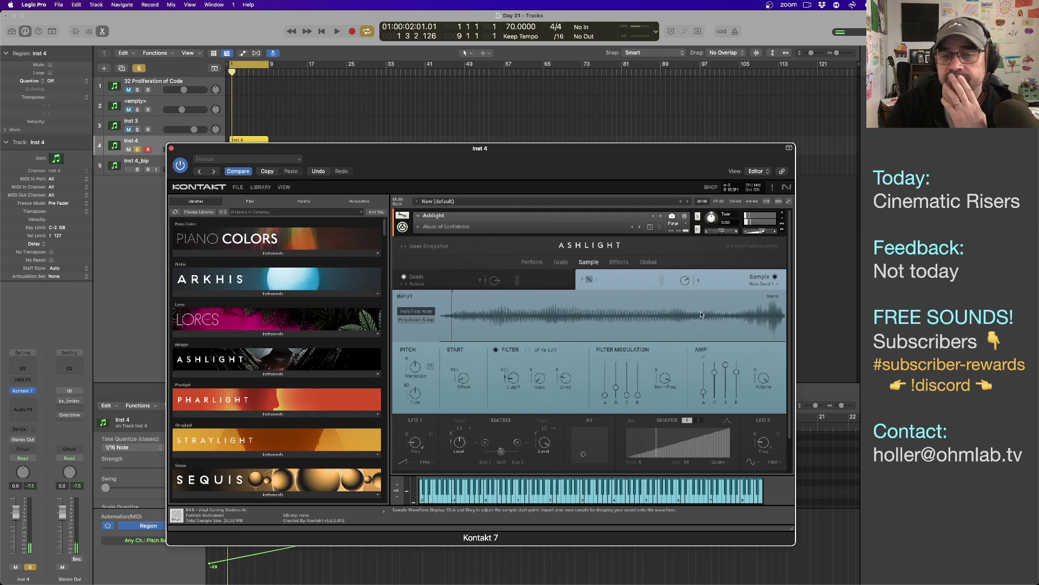
- Shift Ashlight's sample start slightly later, and re-enable the arpeggiator with the low steps of its sequence raised
left_click(463, 302)
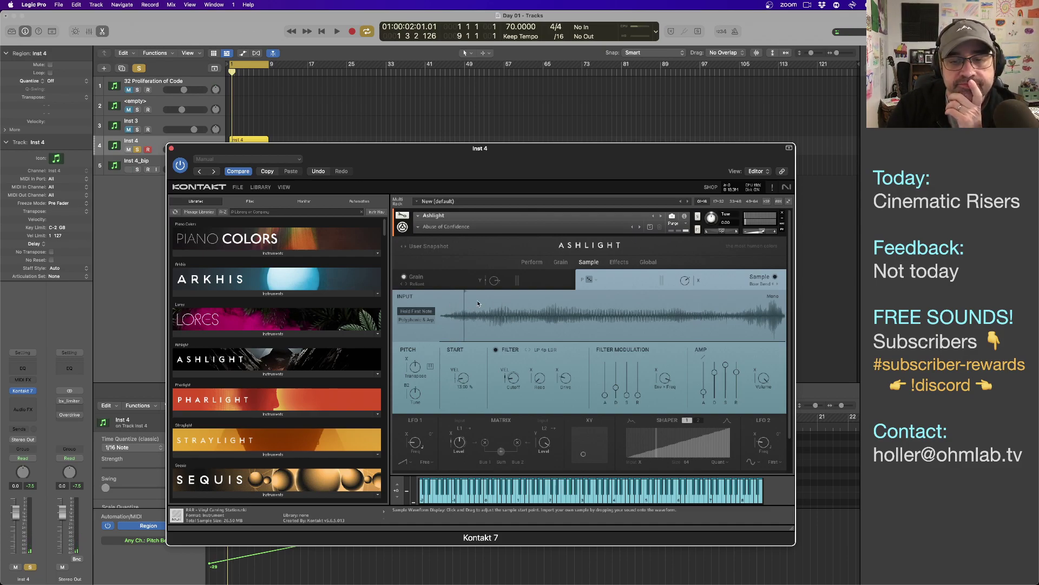
left_click(410, 321)
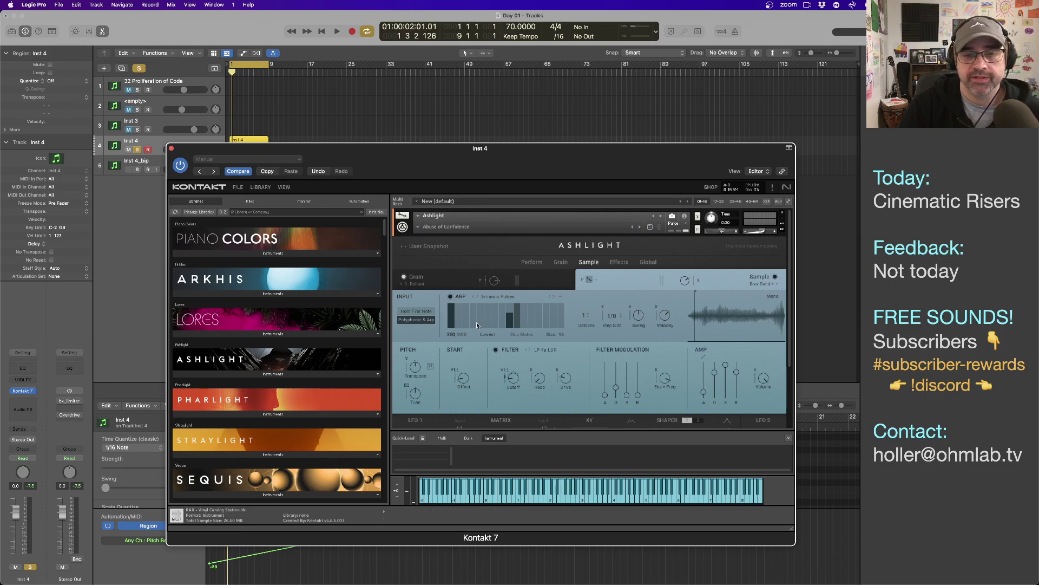
left_click_drag(486, 317, 532, 320)
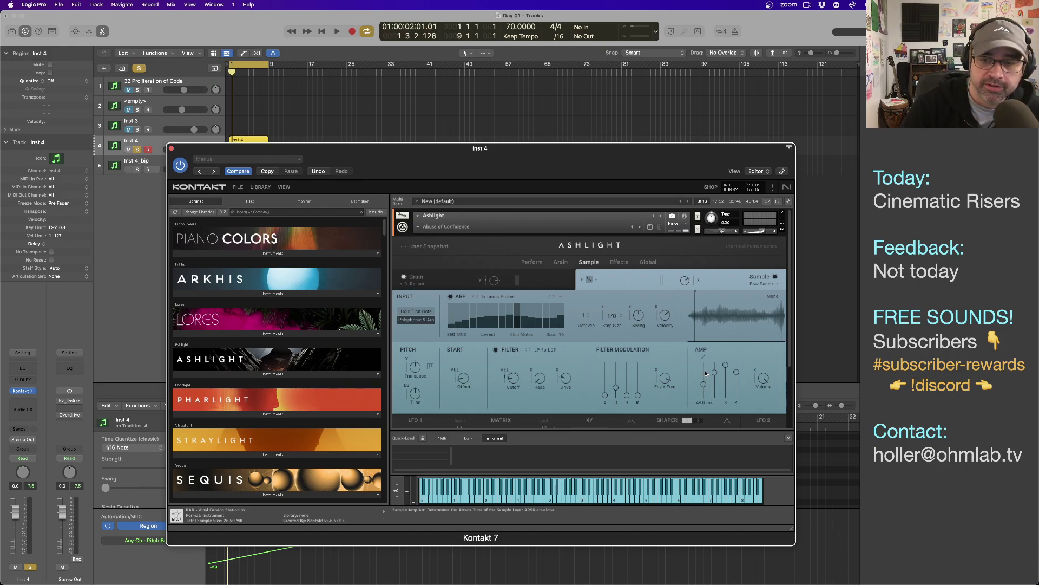
left_click_drag(706, 369, 706, 367)
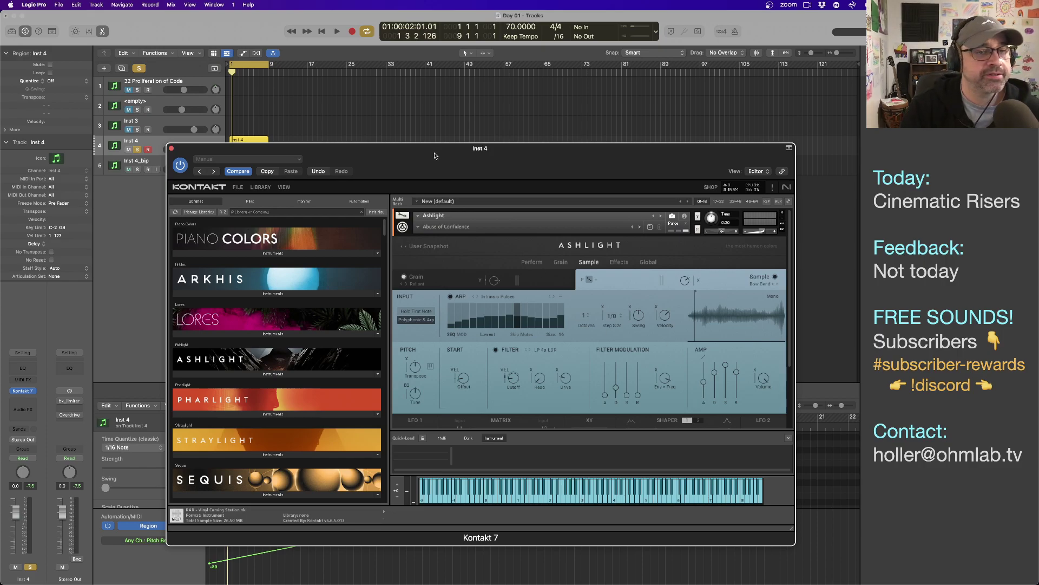
- Audition the Inst 4 riser with the reshaped arpeggiator sequence, keeping the Kontakt 7 window clear of the region, and stop playback
left_click_drag(434, 156, 439, 178)
key("space")
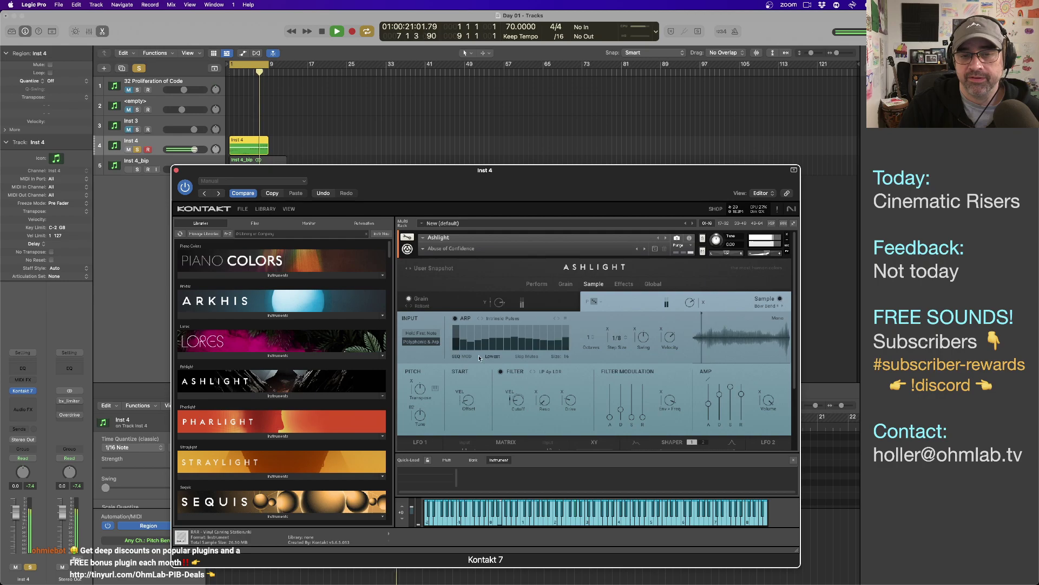
mouse_move(458, 338)
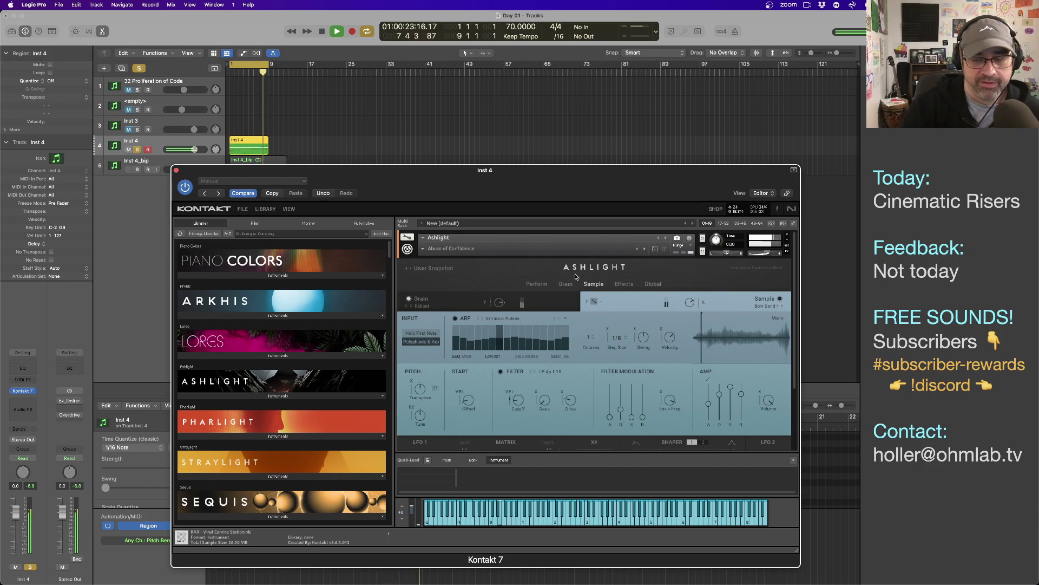
mouse_move(447, 181)
left_mouse_down()
mouse_move(470, 180)
mouse_move(445, 180)
left_mouse_up()
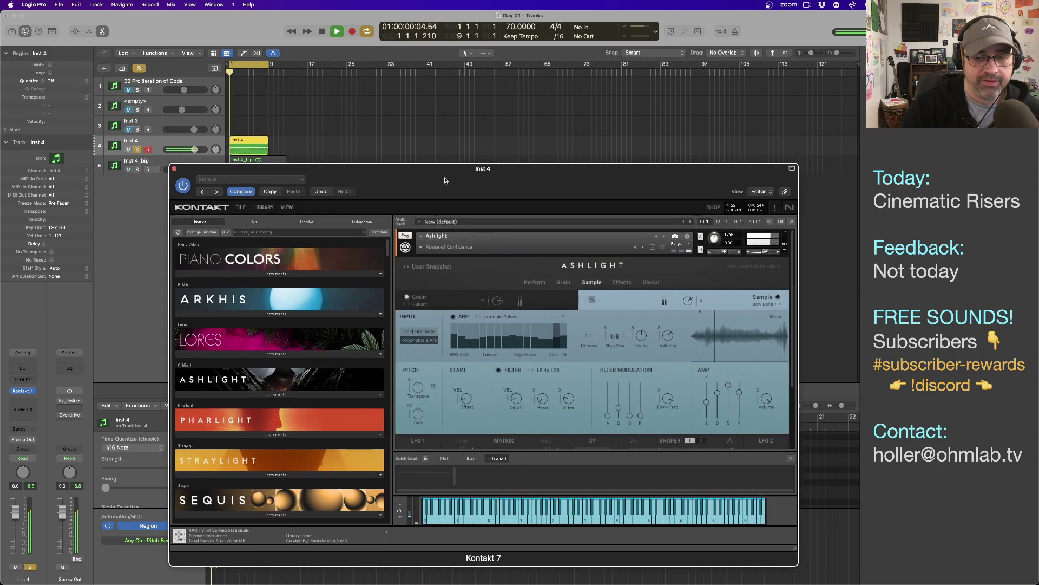
key("space")
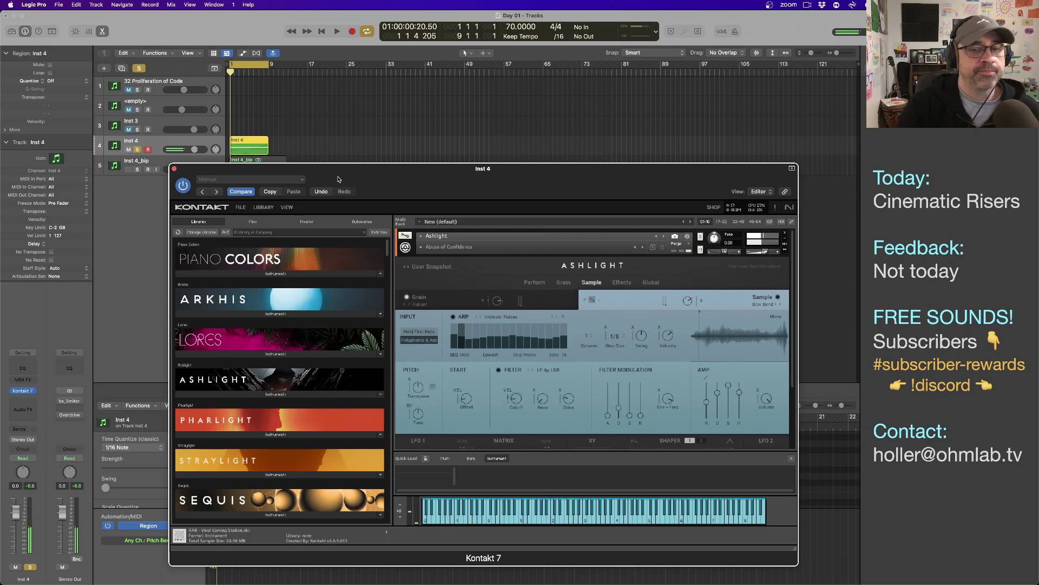
- Look through Ashlight's Perform, Effects and Global pages, checking the layer effects, master effects and modulation section
left_click(535, 282)
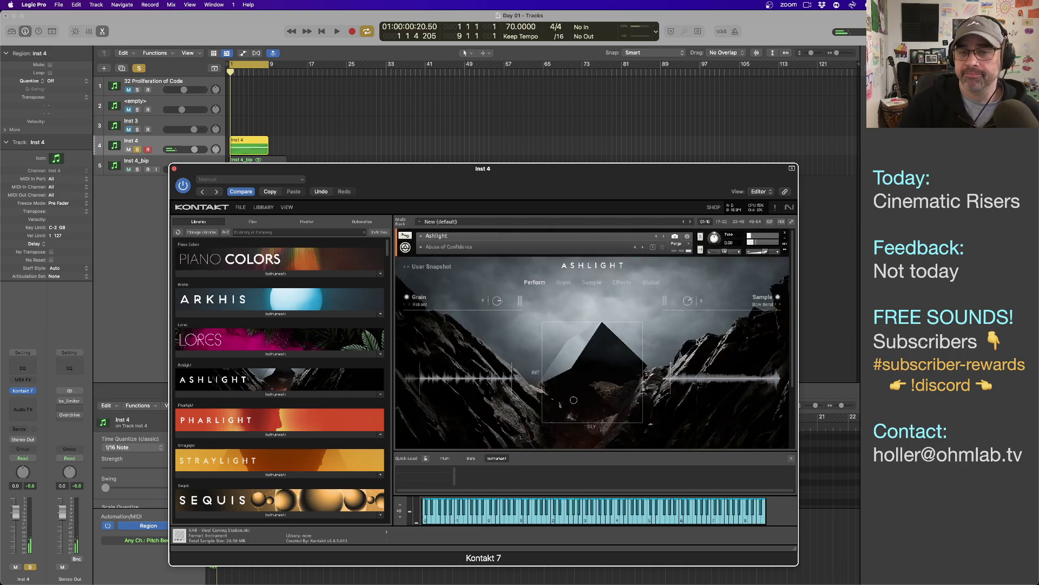
left_click(621, 283)
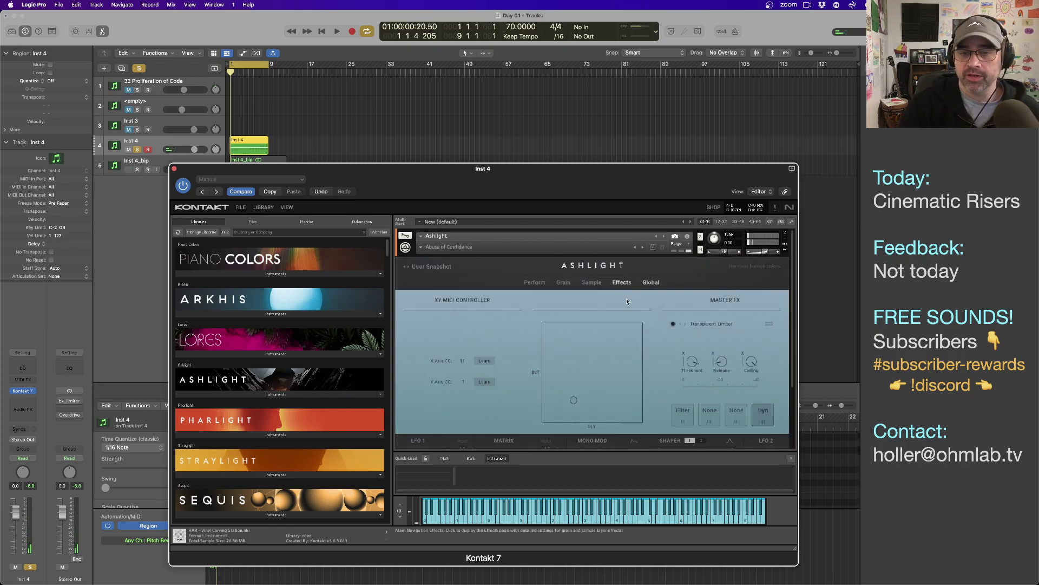
left_click(626, 289)
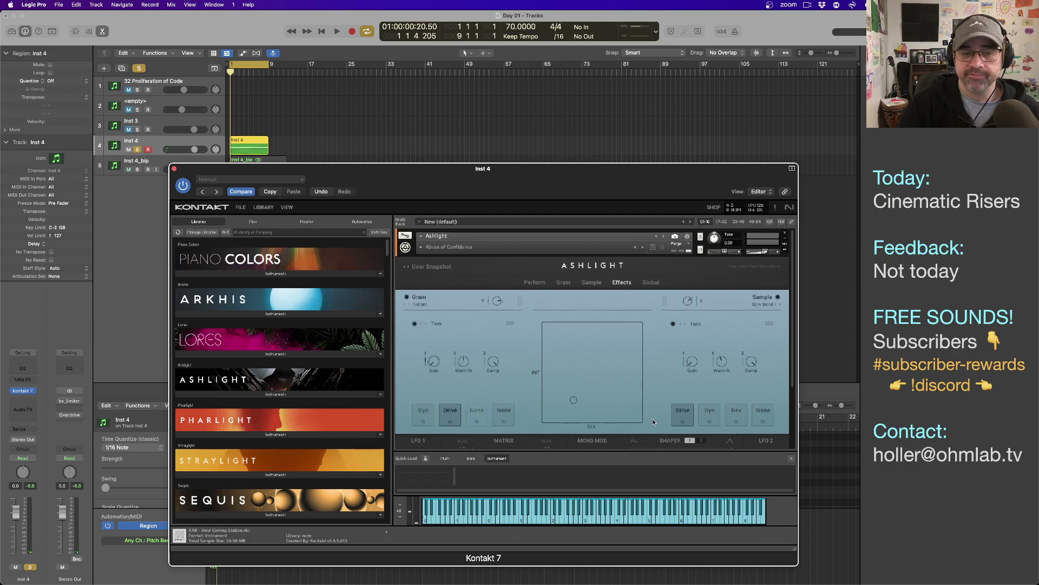
left_click(650, 282)
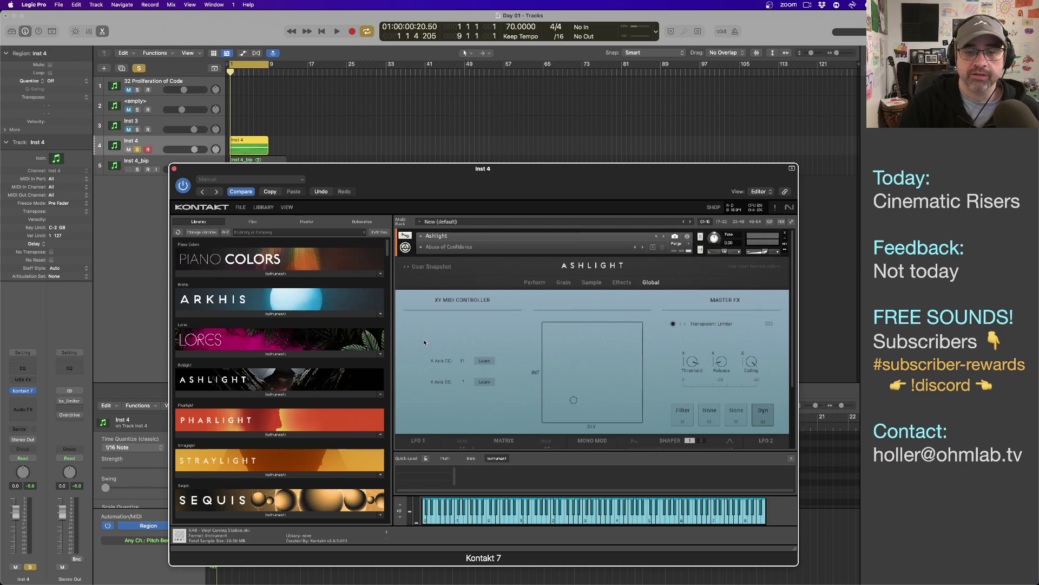
scroll(425, 342, "down", 3)
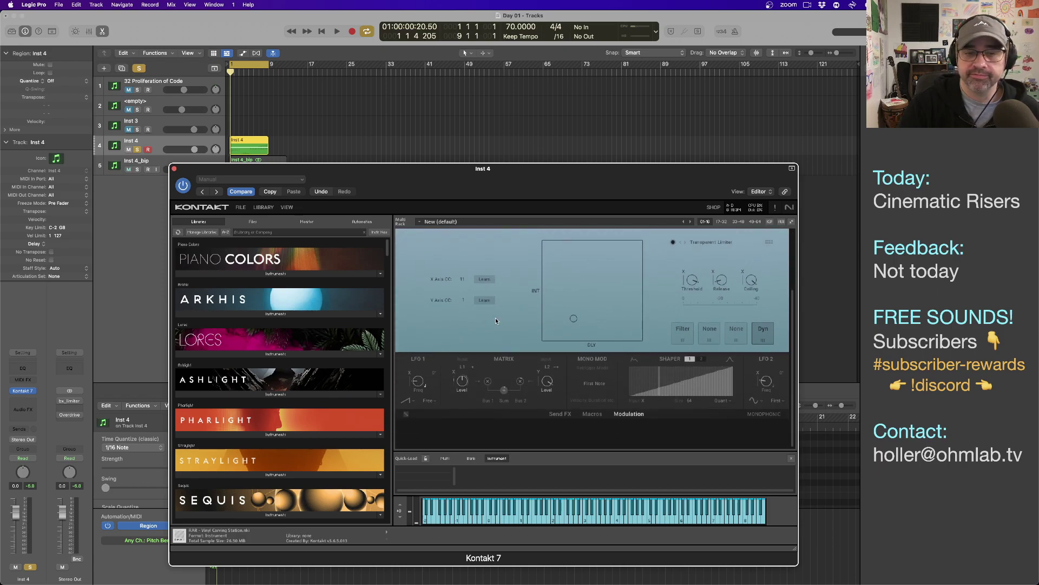
scroll(495, 317, "up", 3)
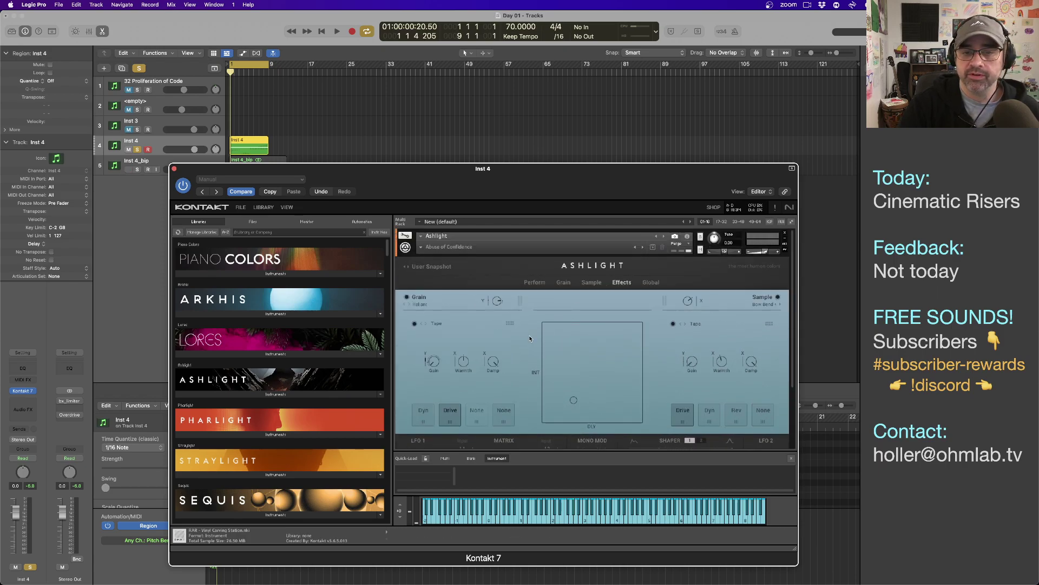
scroll(530, 339, "down", 3)
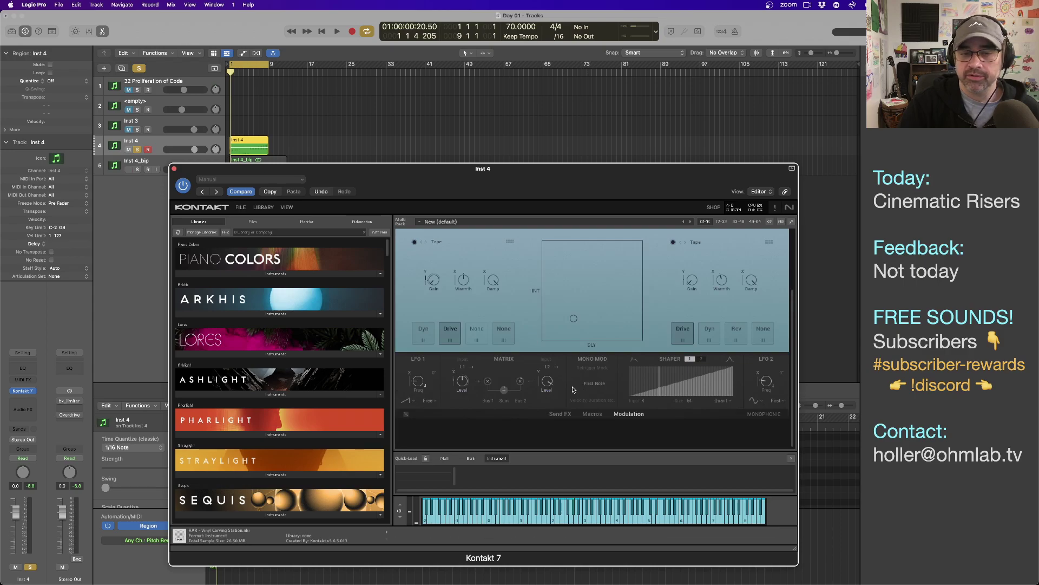
- Slightly adjust the reverb Time and Size in Ashlight's Send FX section
left_click(562, 414)
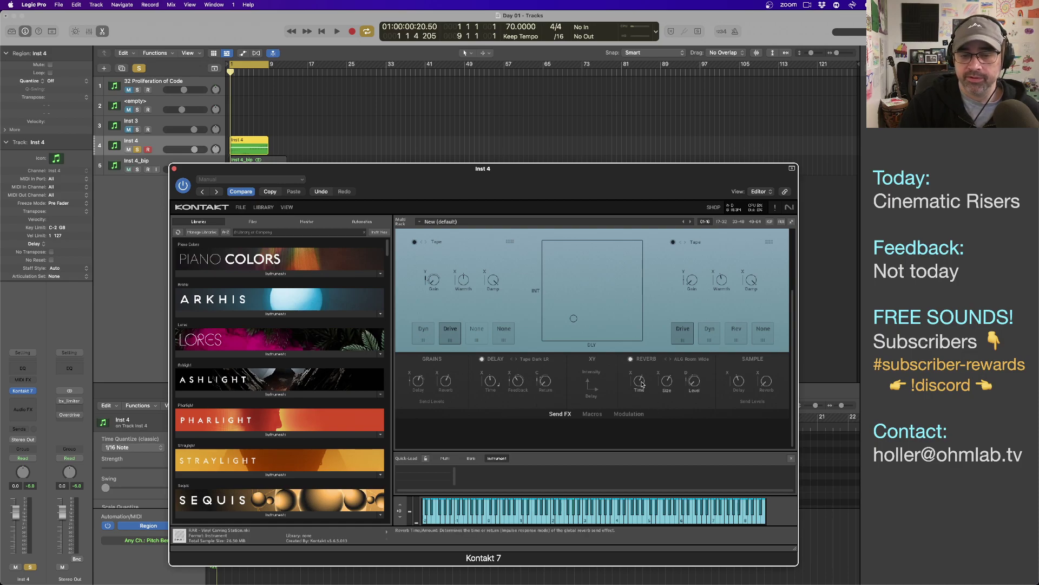
left_click_drag(642, 385, 642, 393)
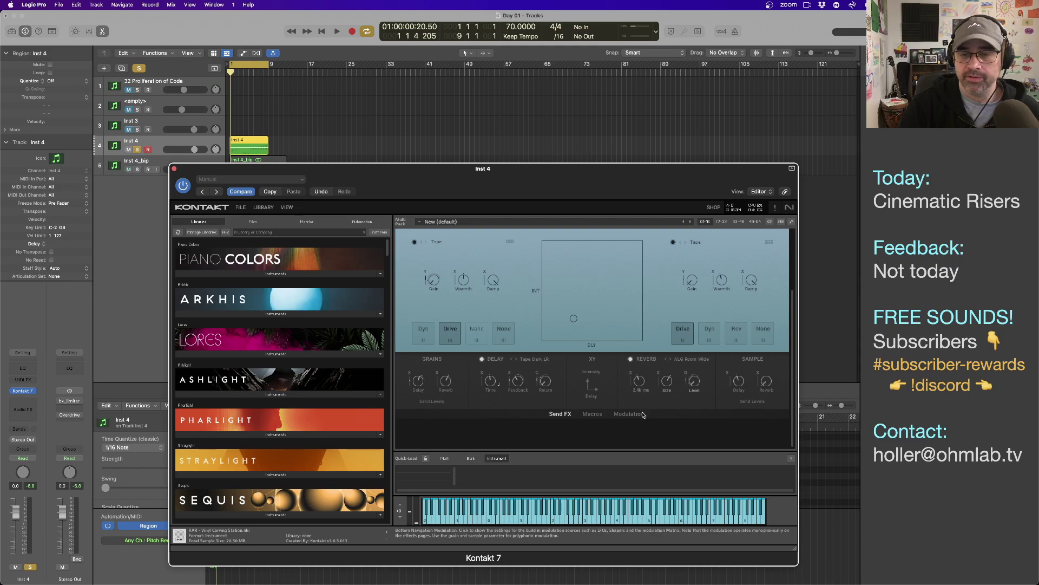
left_click_drag(668, 391, 669, 397)
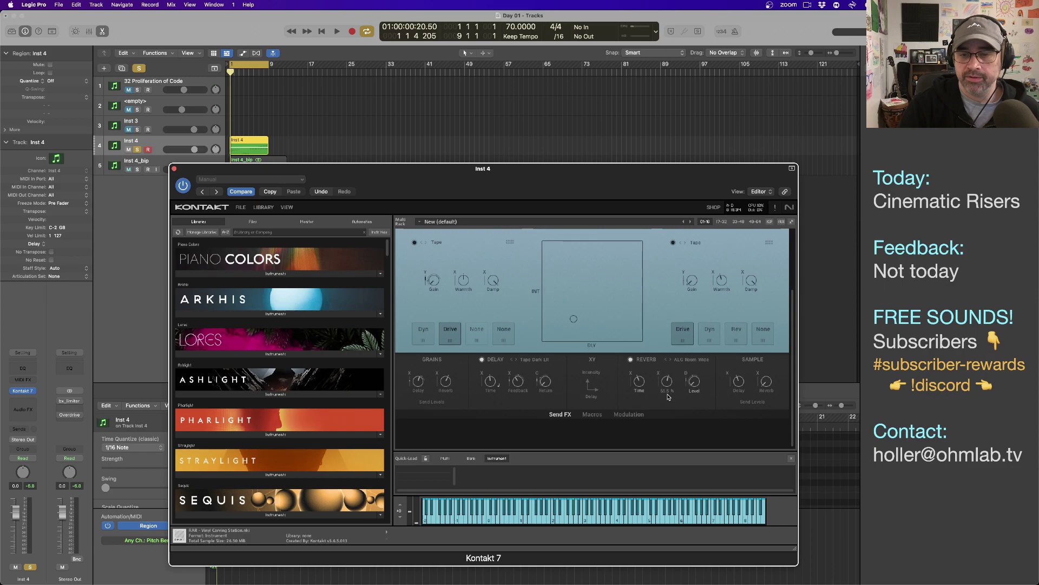
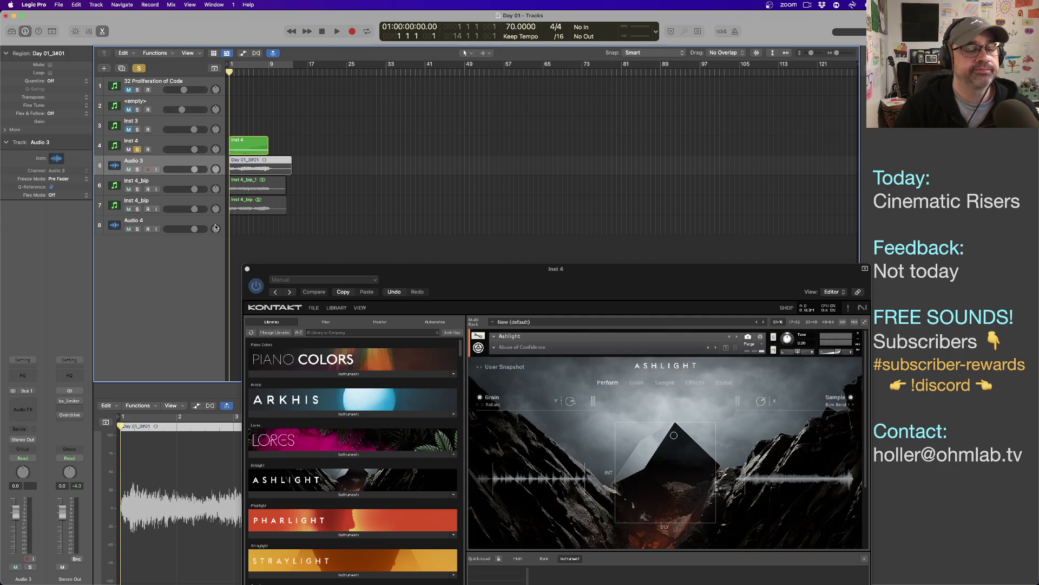
- Move the recorded riser region from Audio 3 to Audio 4, and reselect Inst 4 with its Kontakt 7 window fully in view
left_click_drag(243, 168, 243, 227)
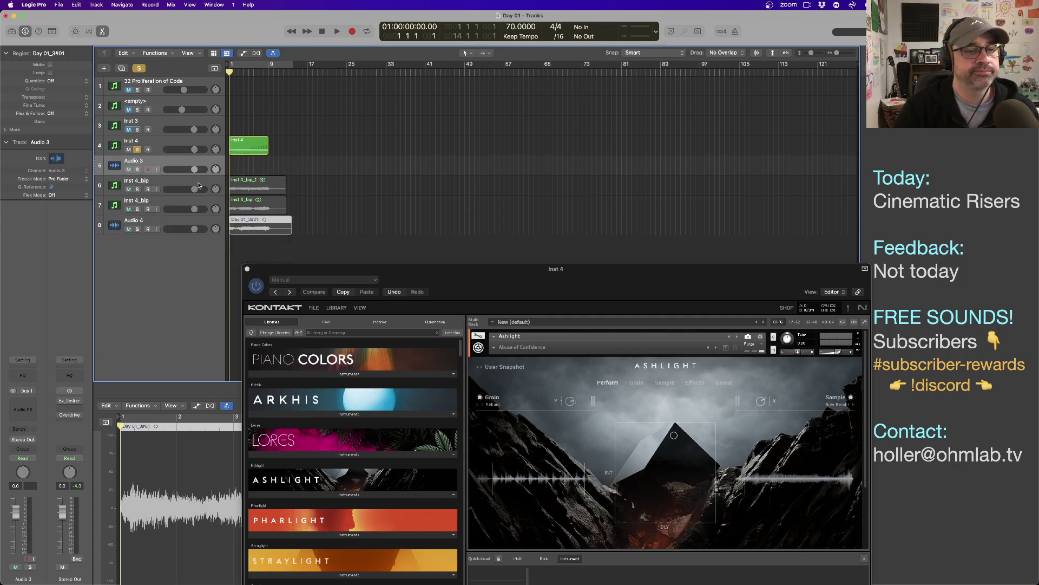
left_click(175, 164)
left_click(173, 141)
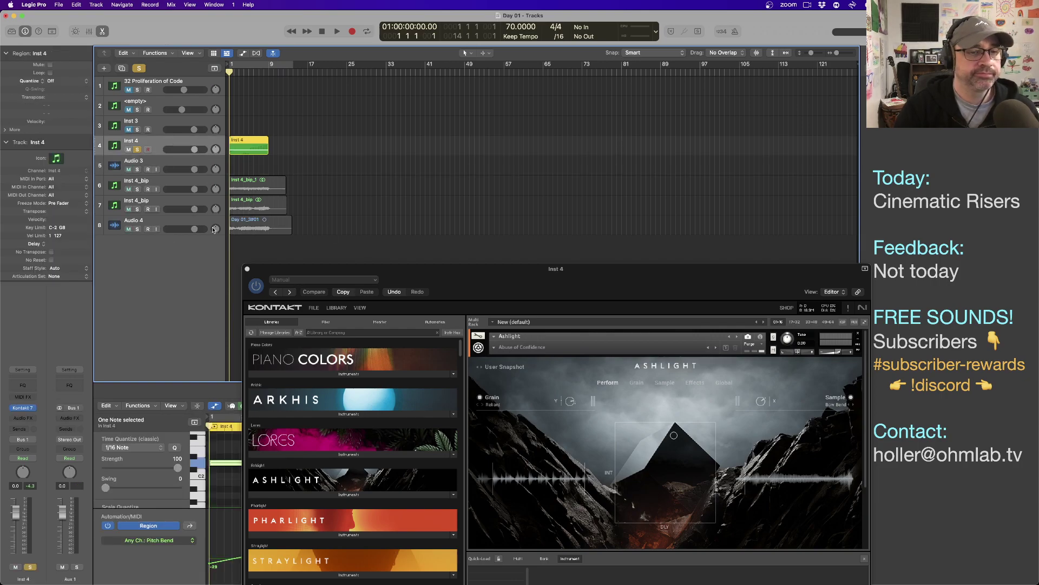
left_click(196, 223)
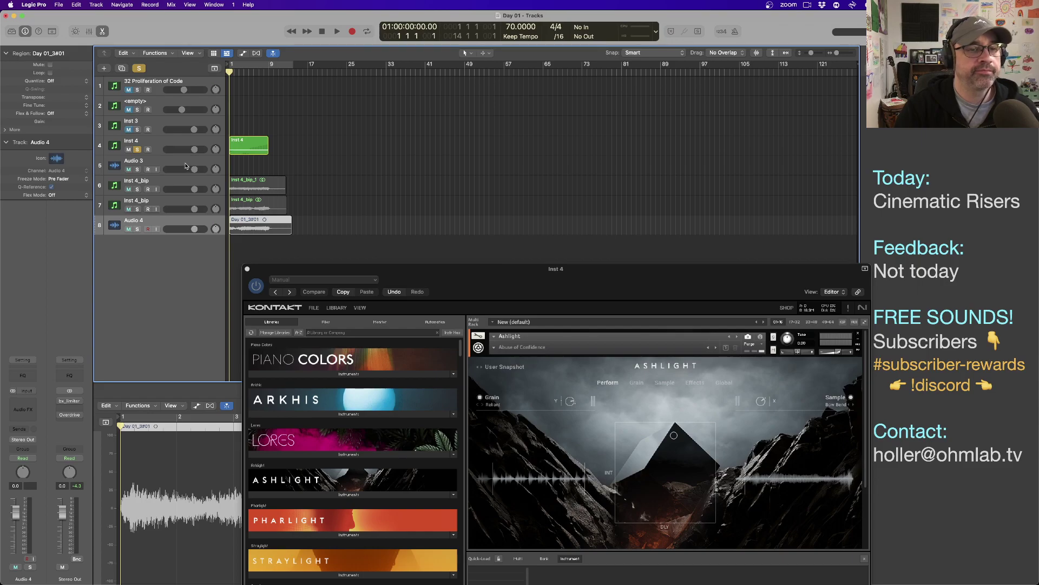
left_click(173, 142)
left_click_drag(538, 289, 496, 202)
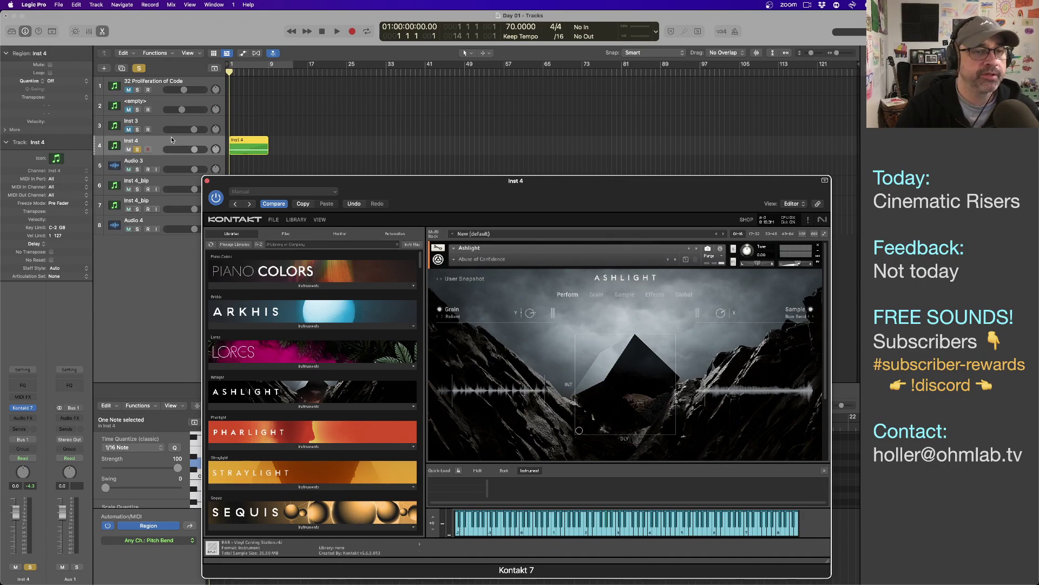
left_click(248, 148)
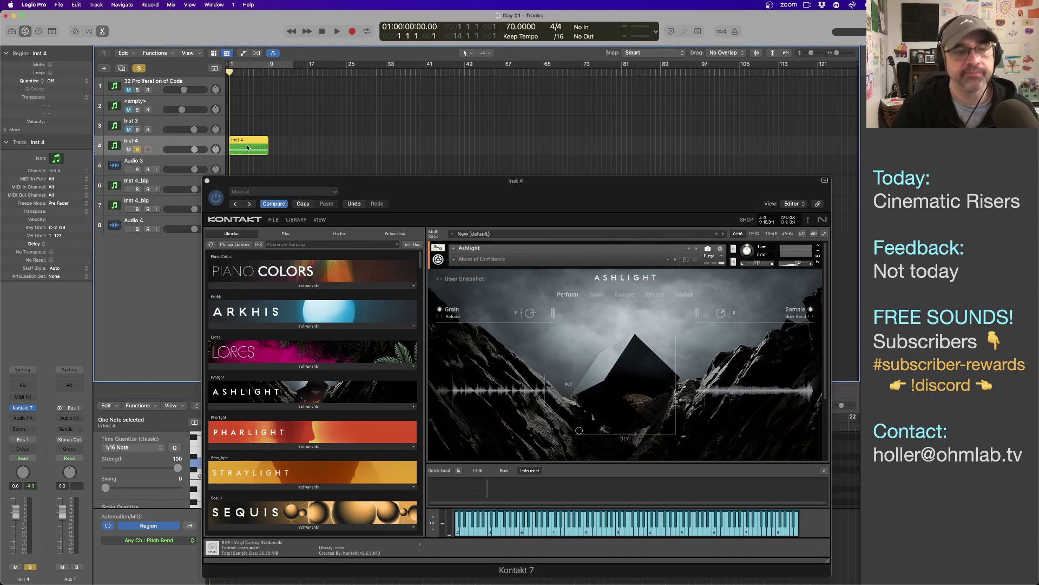
left_click(149, 168)
left_click(148, 169)
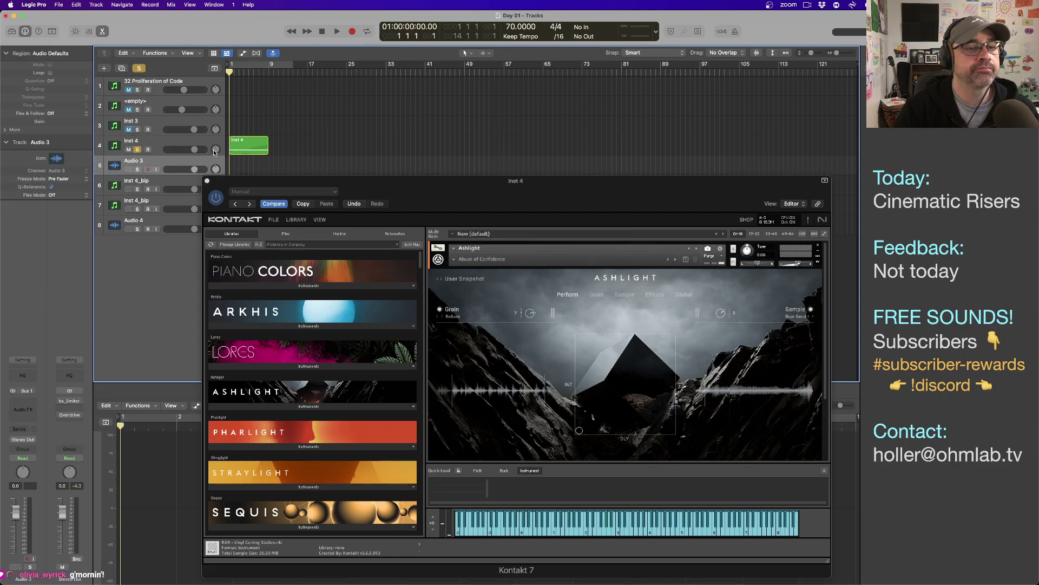
left_click(241, 150)
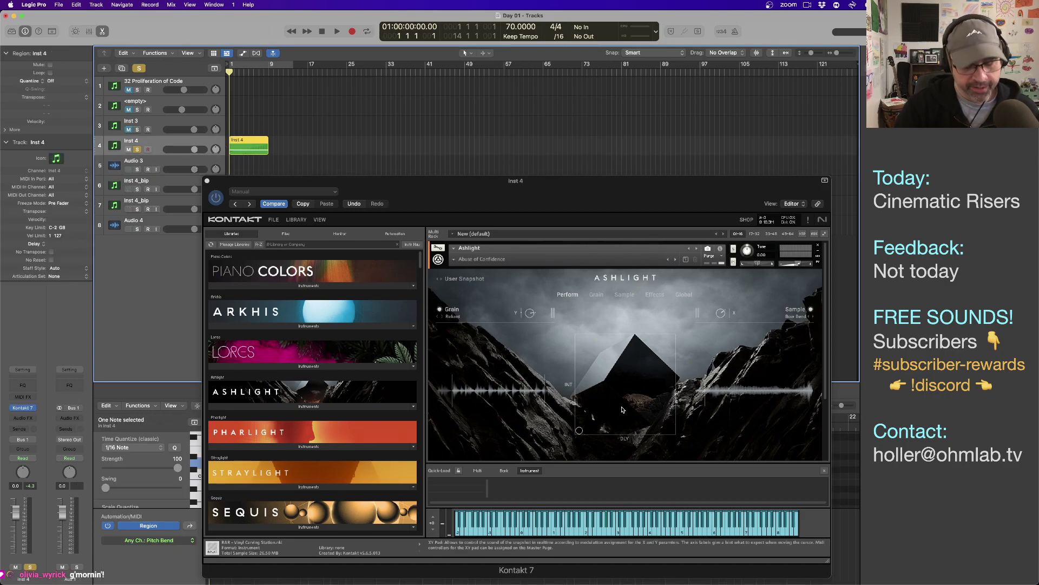
key("r")
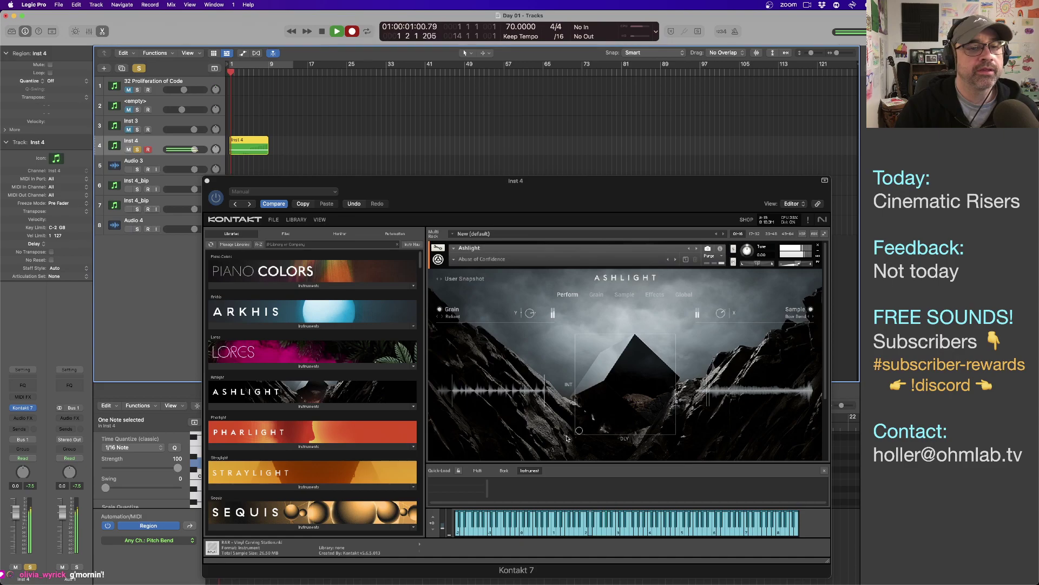
key("space")
- Record a riser take from bar 1 onto the record-enabled Audio 3 track, sweeping Ashlight's XY pad from its lower-left corner up to its upper edge
left_click_drag(274, 188, 310, 314)
left_click(234, 71)
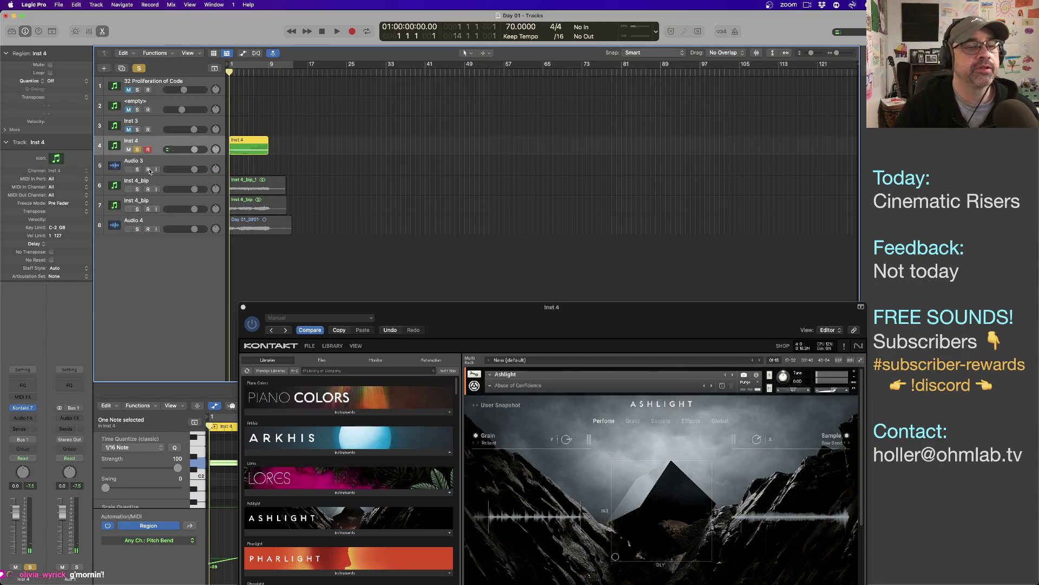
left_click_drag(561, 323, 435, 206)
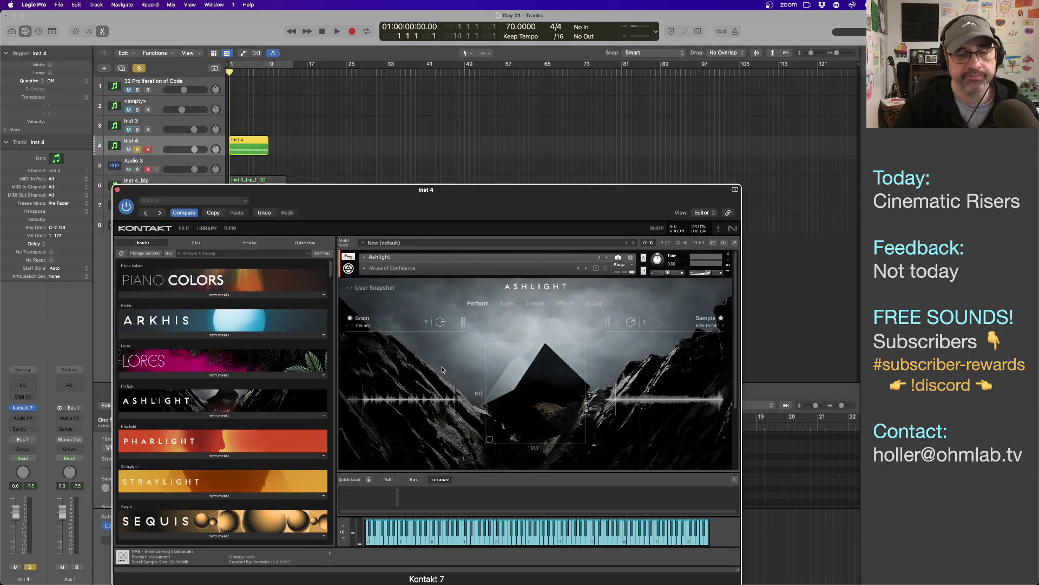
key("r")
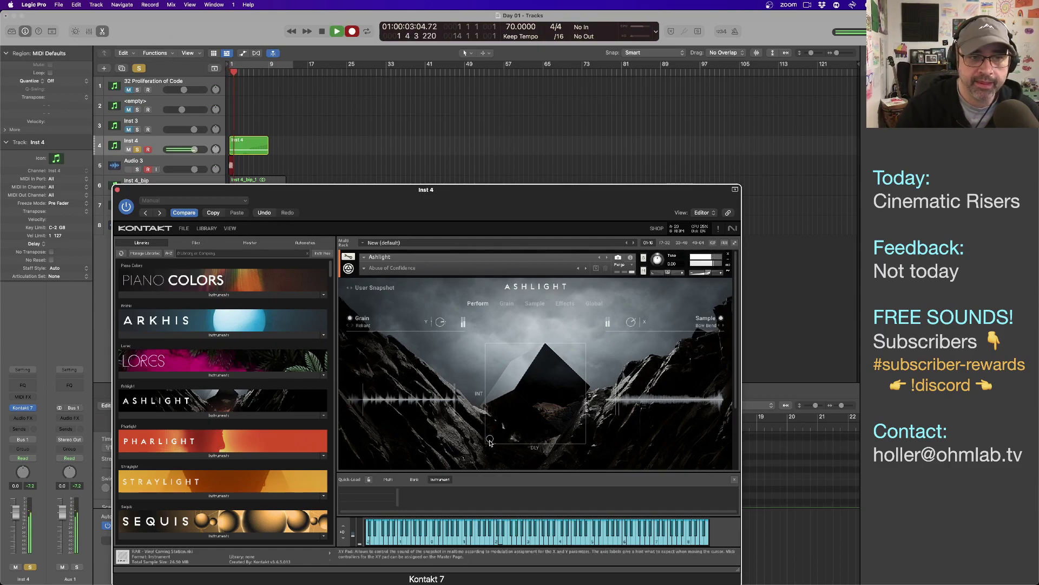
left_click_drag(490, 443, 561, 339)
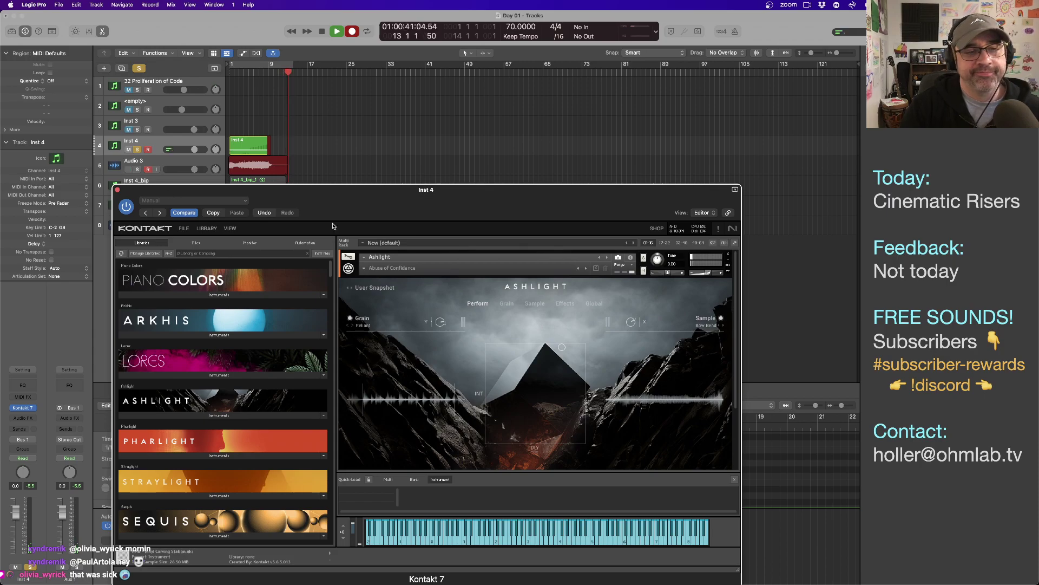
left_click(183, 161)
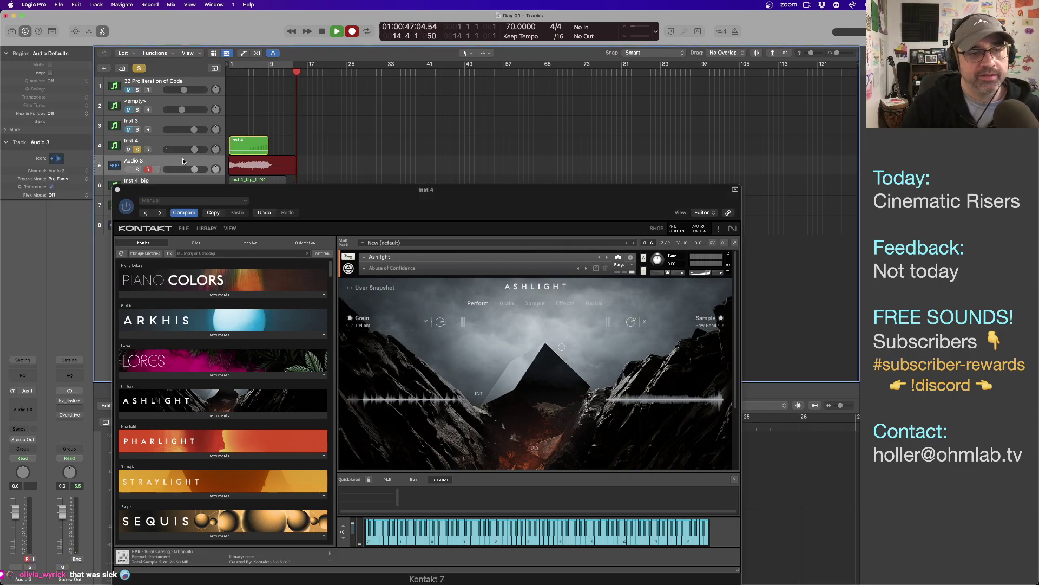
key("space")
- Create a new audio track below Audio 4 and move the new riser take from Audio 3 onto it, with the tracks enlarged
left_click_drag(180, 191, 254, 287)
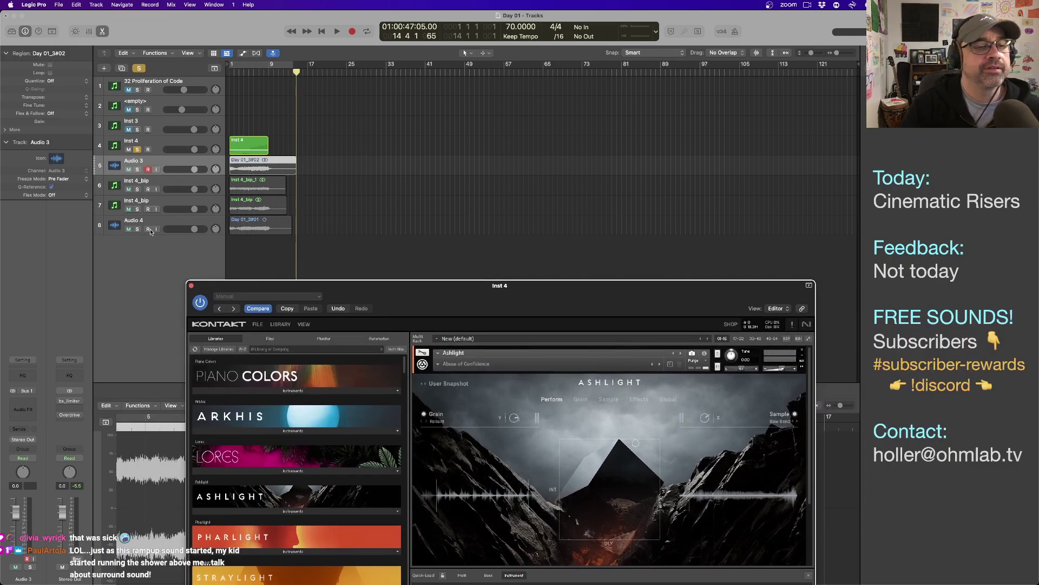
double_click(186, 242)
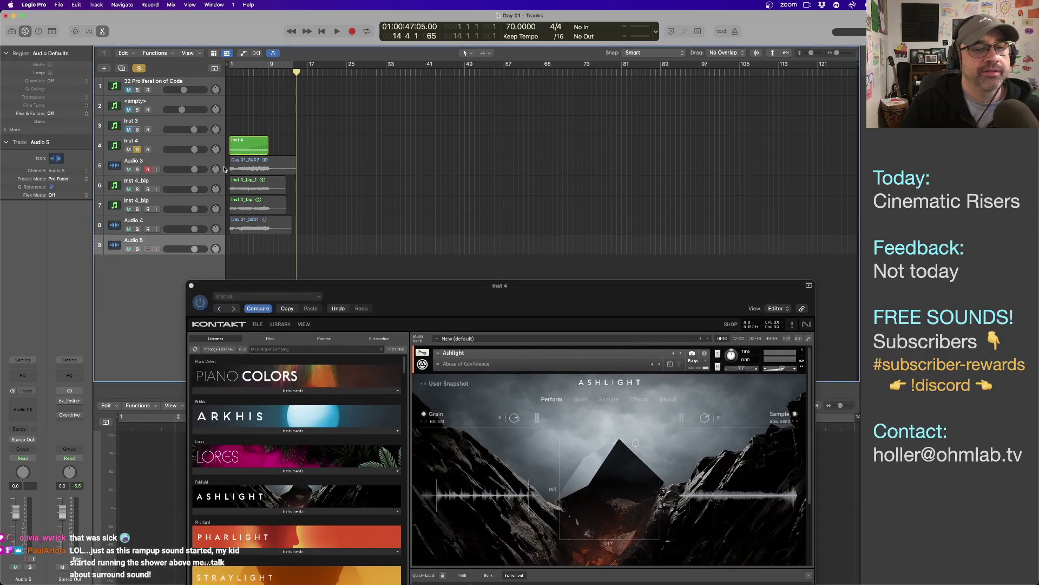
left_click_drag(249, 166, 262, 247)
scroll(264, 260, "up", 5)
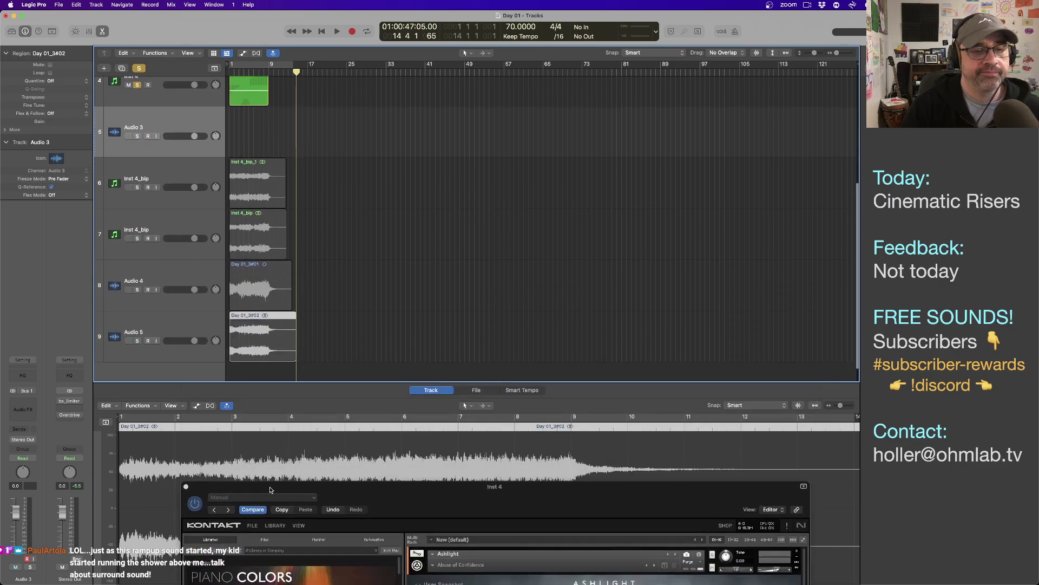
scroll(330, 312, "up", 3)
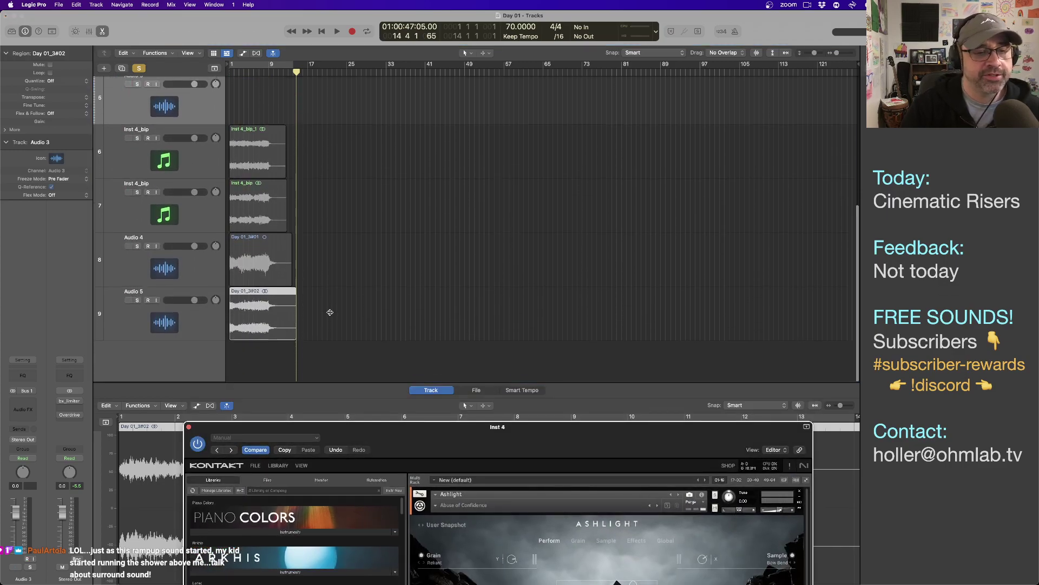
- Solo Audio 5 instead of Inst 4 and start playback with its recorded riser region selected
left_click(137, 345)
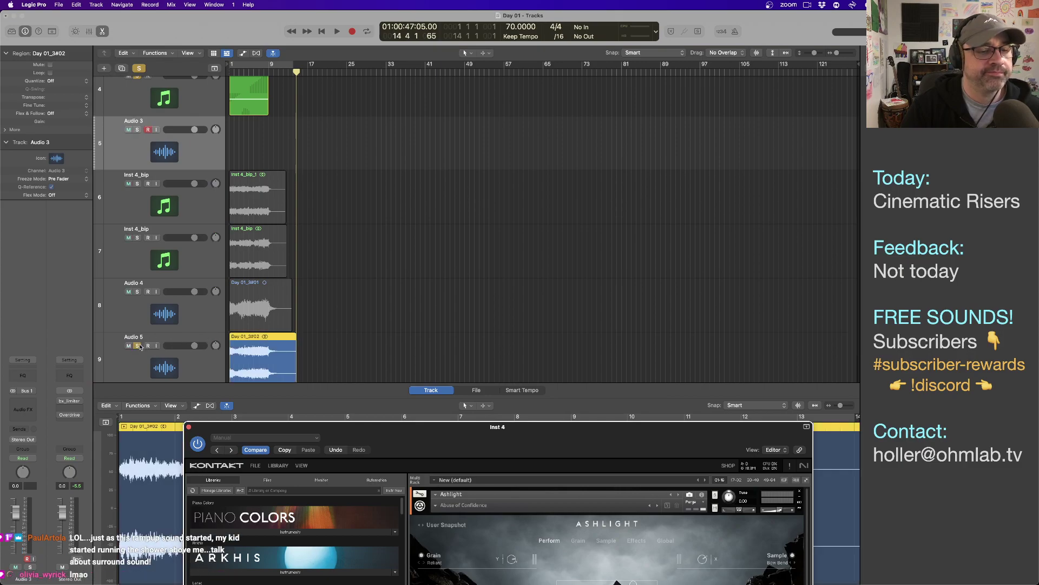
scroll(168, 209, "up", 3)
left_click(174, 187)
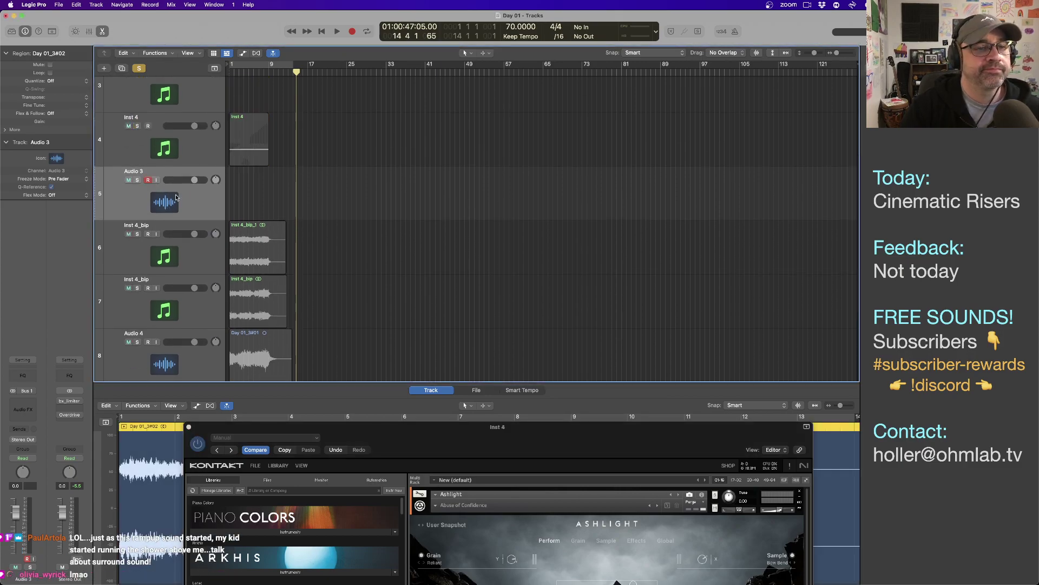
scroll(199, 271, "down", 3)
left_click(240, 306)
key("space")
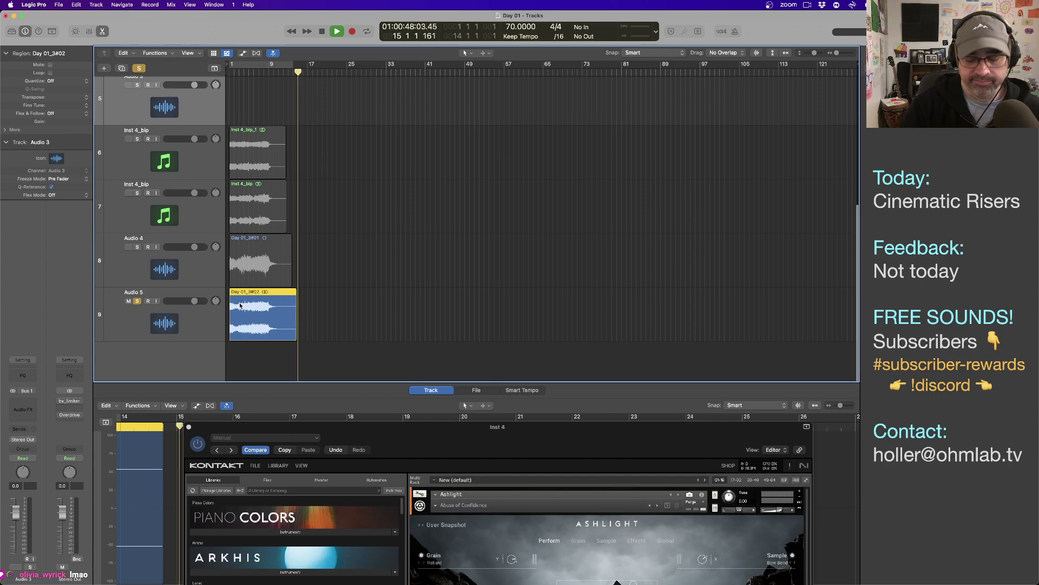
- Play the project from the start and compare the Audio 5 riser with Audio 4 by switching their solos
key("space")
key("space")
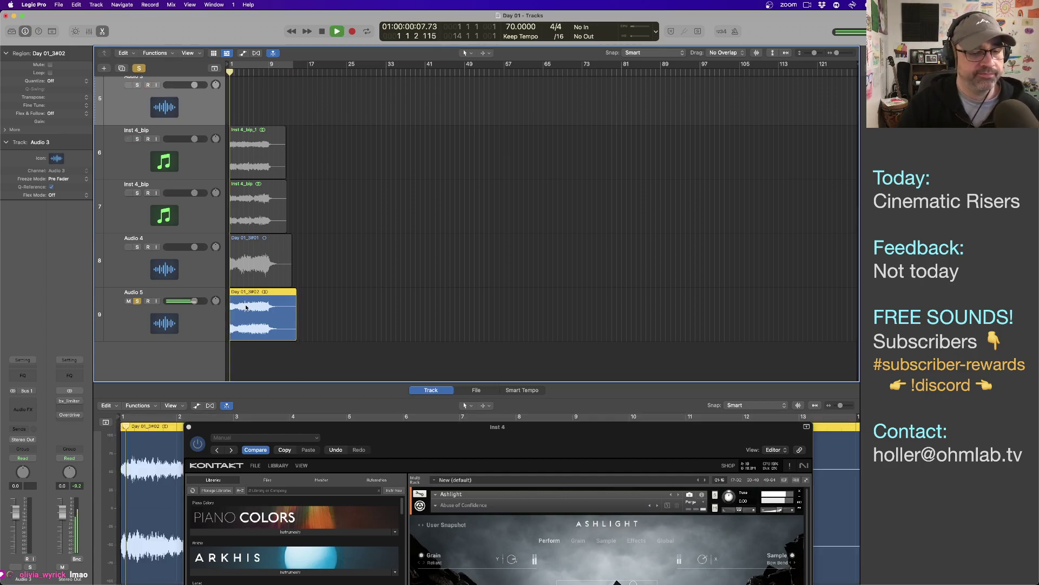
key("space")
left_click(137, 300)
left_click(137, 248)
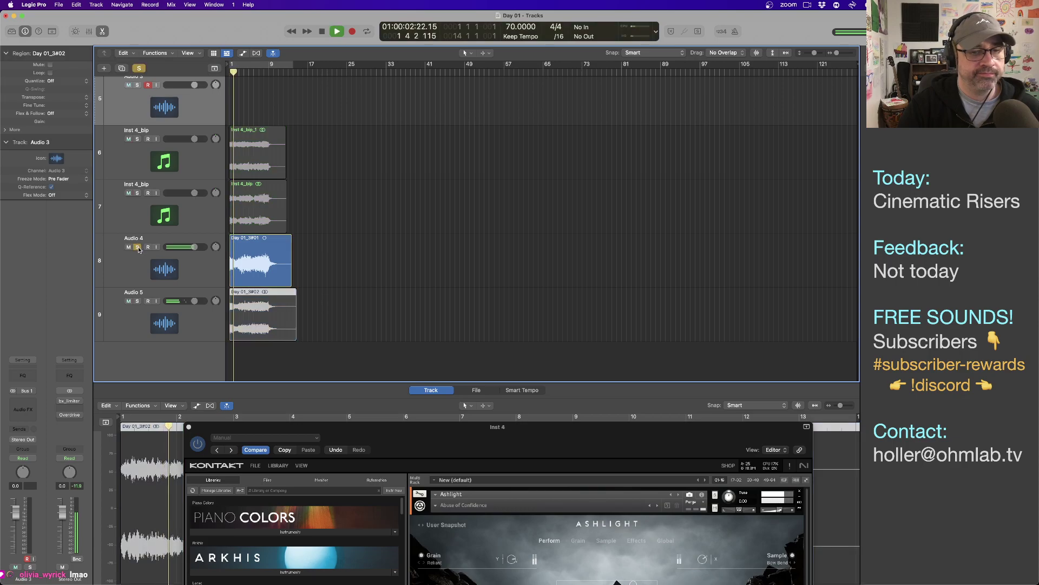
left_click(138, 248)
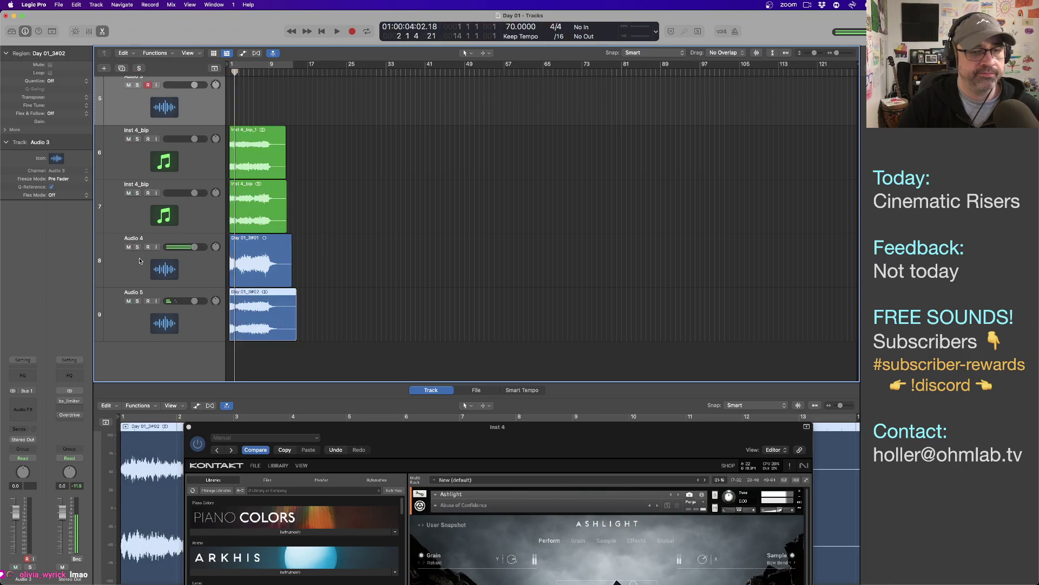
left_click(137, 301)
key("space")
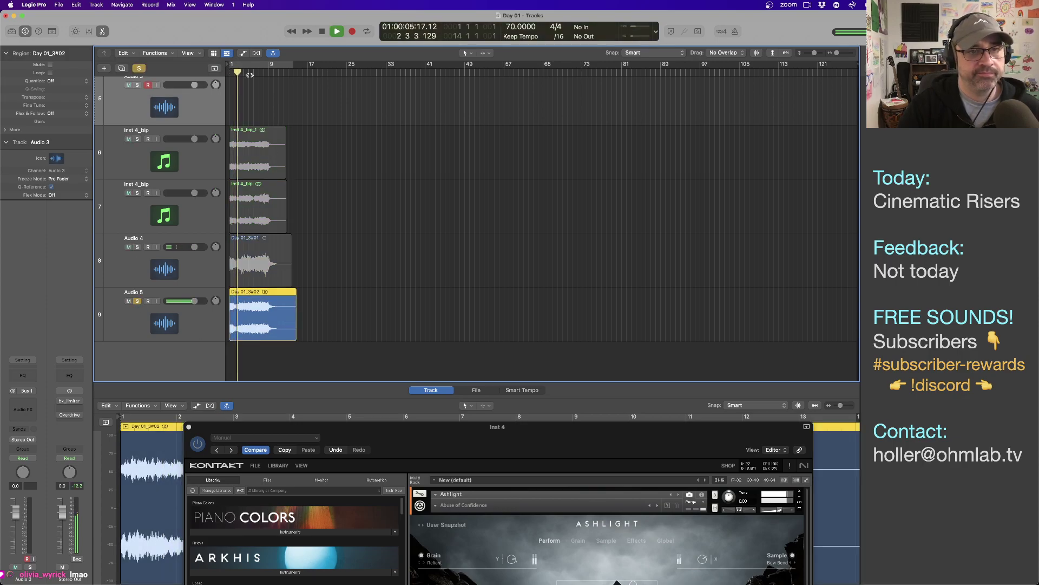
- Listen to the soloed Audio 5 riser through to its tail while examining its waveform up close
left_click(303, 325, "ctrl+alt")
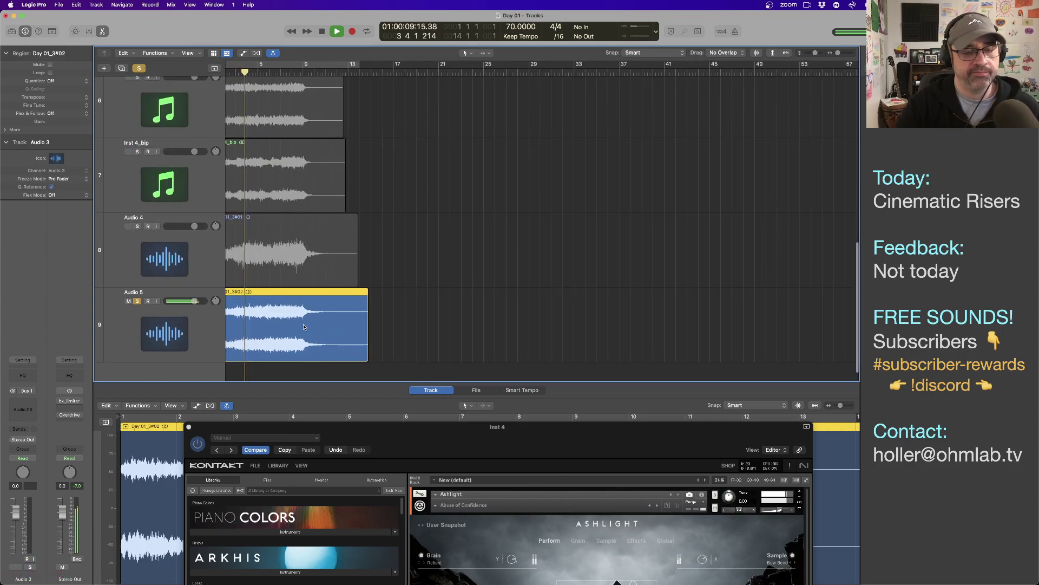
left_click(304, 326, "ctrl+alt")
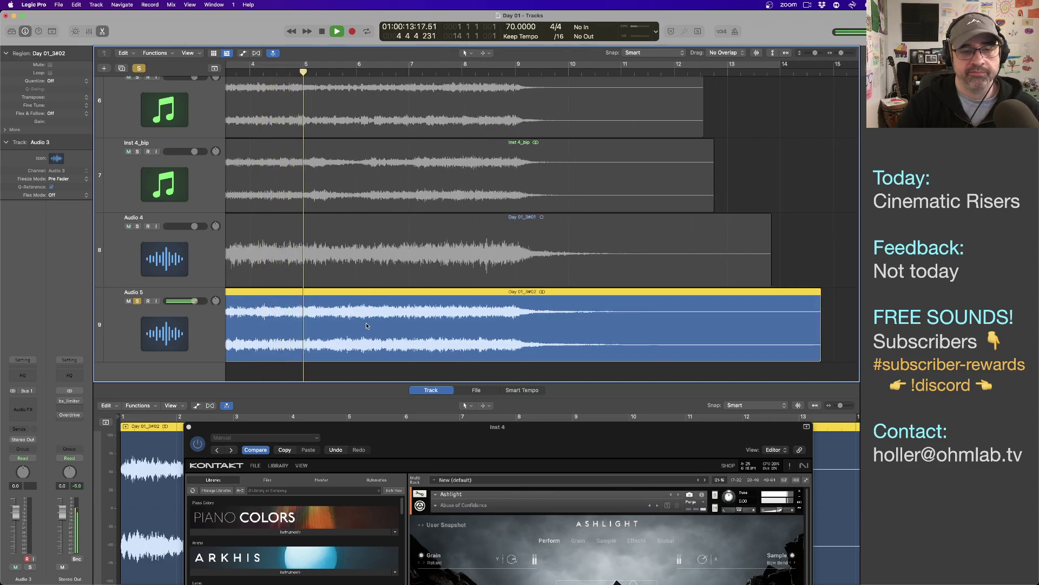
scroll(366, 325, "left", 5)
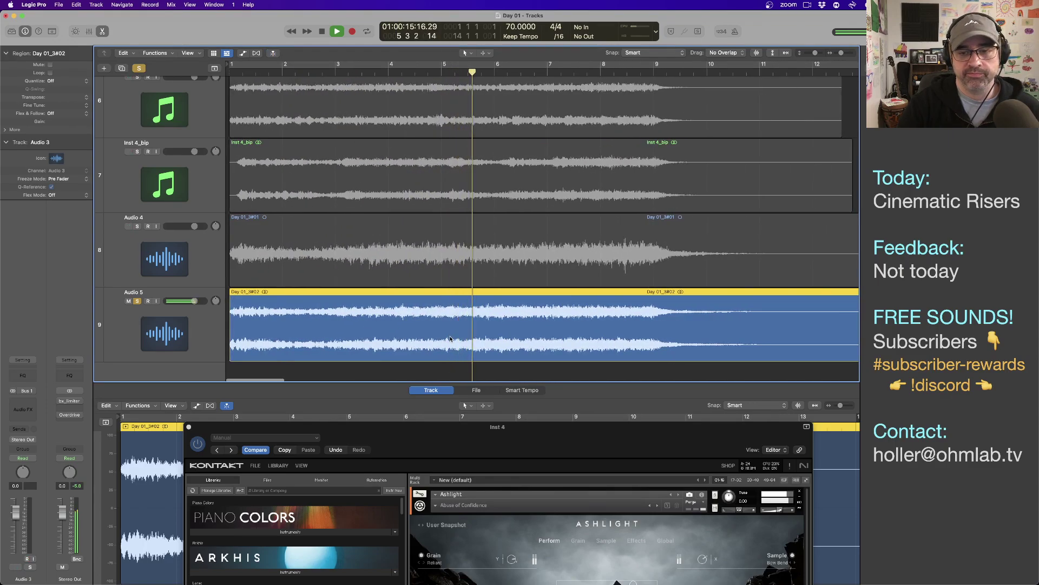
scroll(449, 338, "up", 1)
scroll(450, 338, "down", 2)
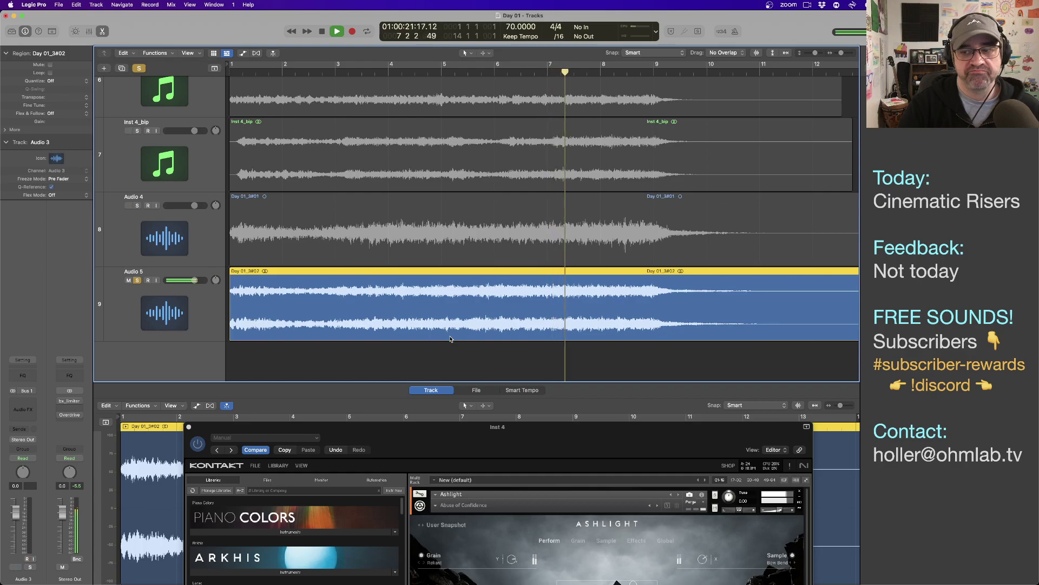
left_click_drag(496, 429, 500, 373)
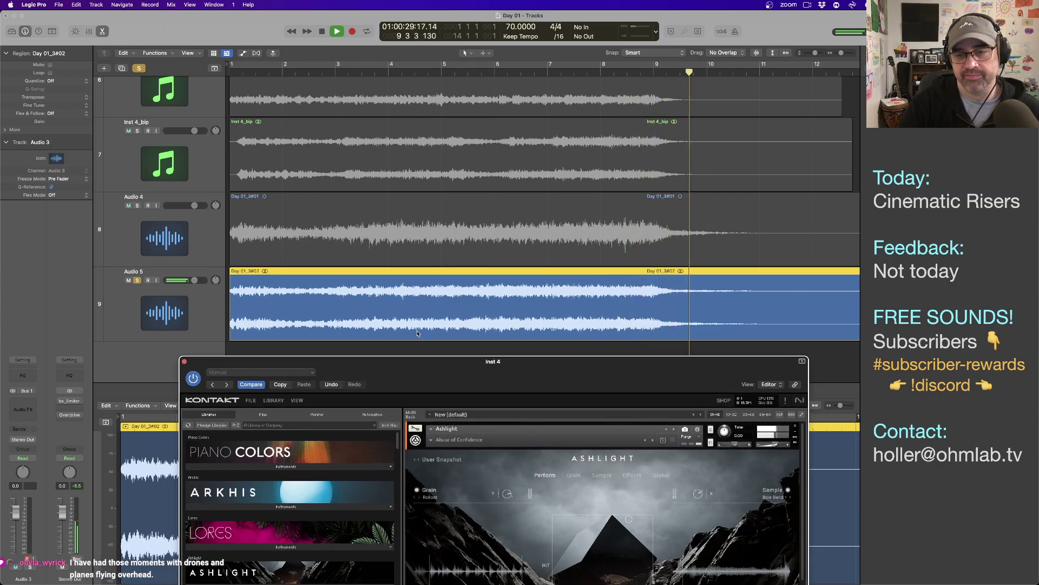
key("space")
- Take Audio 5 out of solo, and select and solo the Inst 4 track instead
key("super+Left")
key("super+Left")
key("super+Up")
key("super+Up")
key("super+Up")
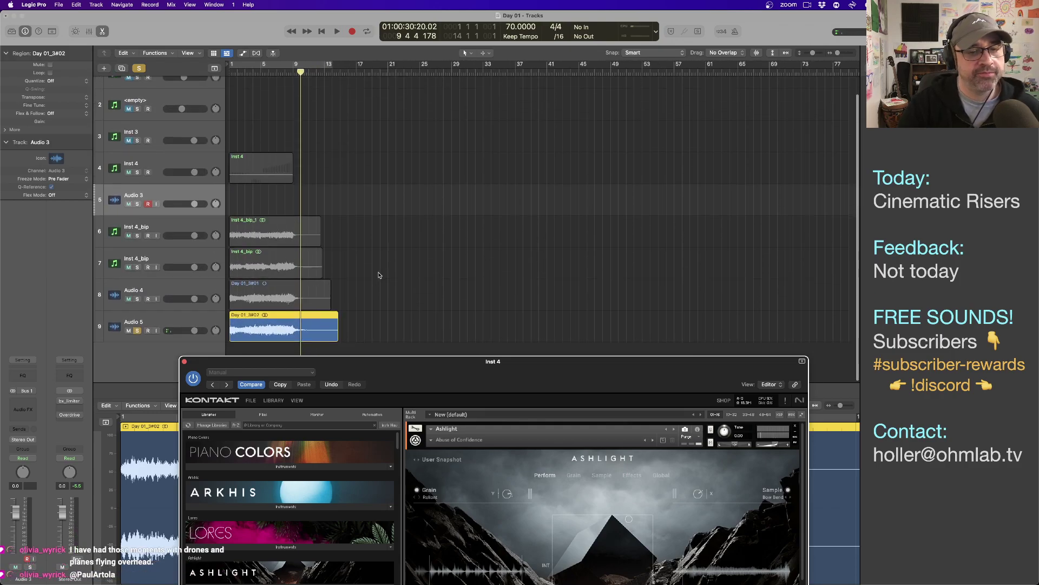
left_click_drag(466, 383, 494, 352)
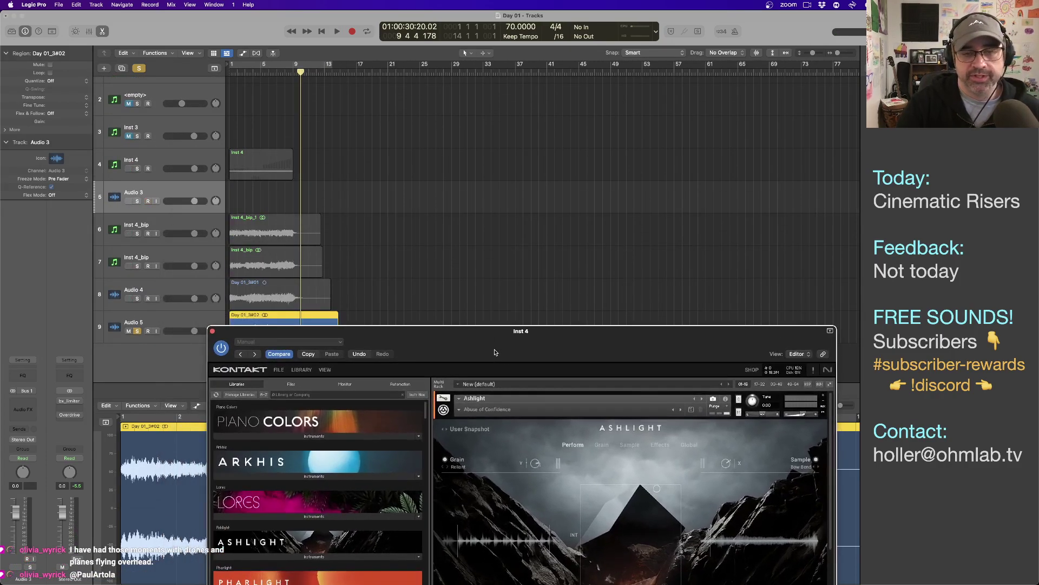
left_click(137, 331)
left_click(184, 196)
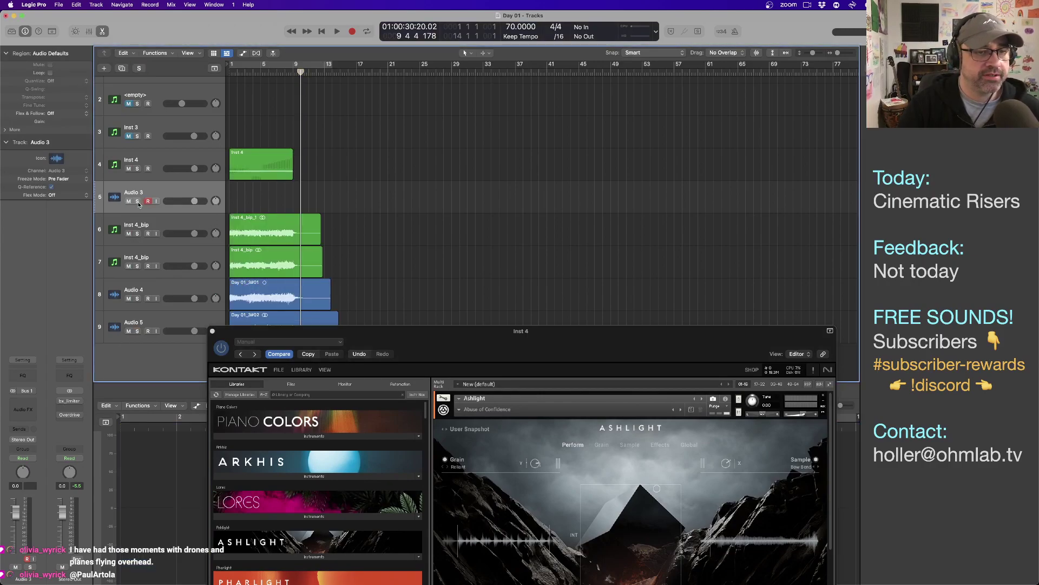
left_click(138, 201)
left_click(137, 201)
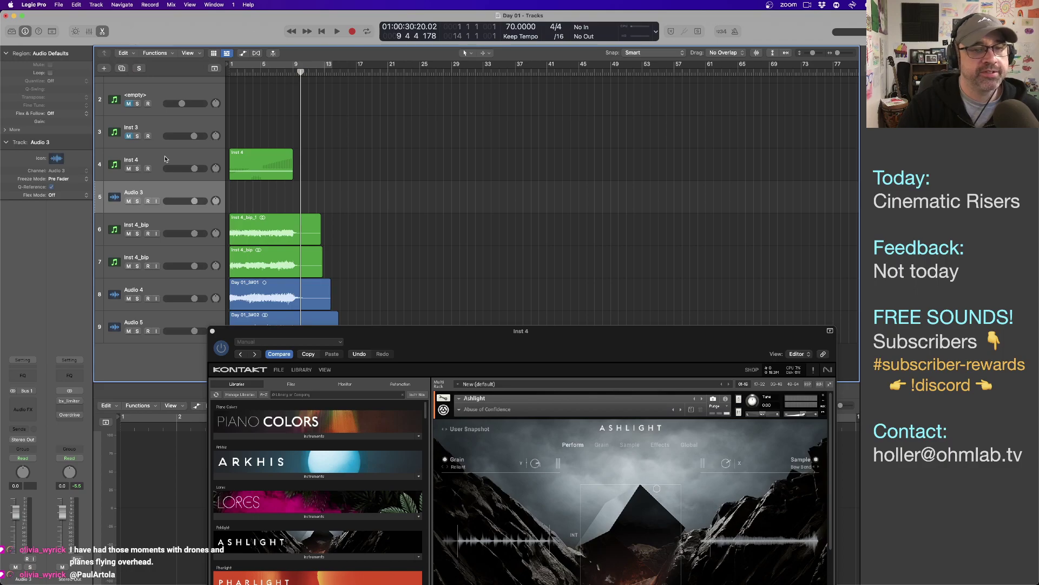
left_click(165, 159)
left_click(137, 169)
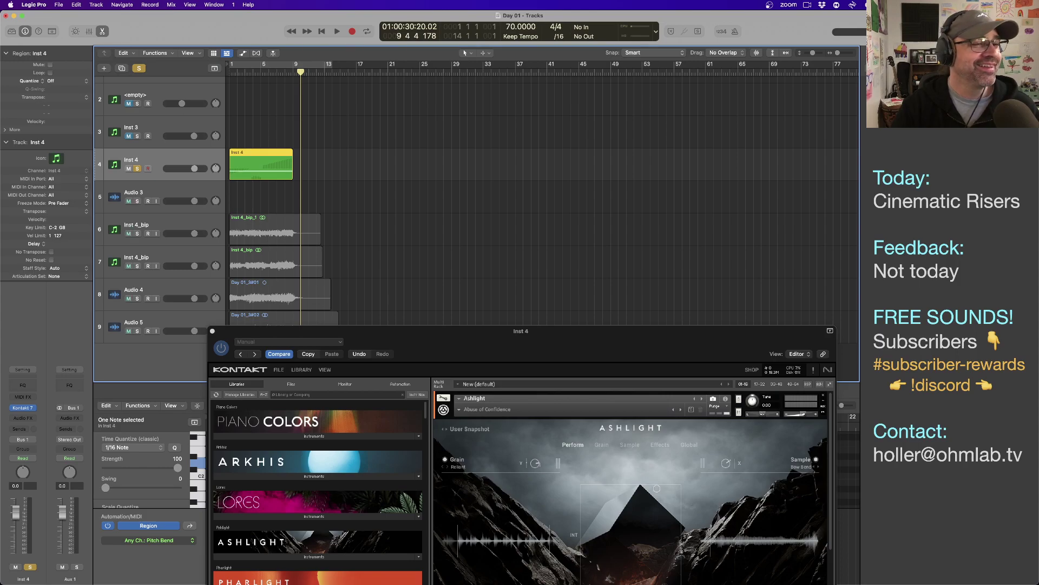
- Bring the whole Kontakt window of Inst 4 into view and return the playhead to the project start
left_click_drag(520, 336, 531, 259)
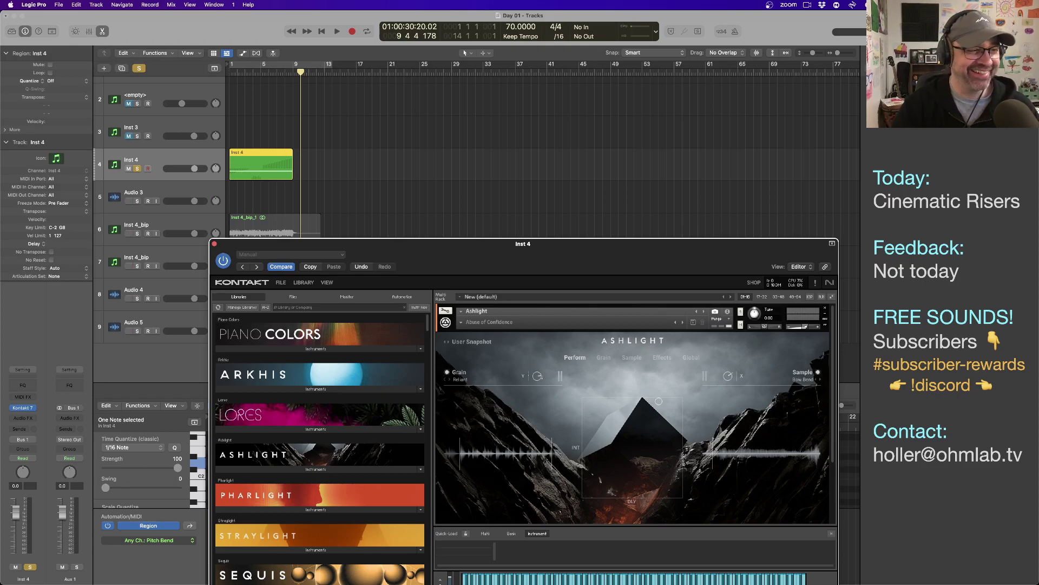
left_click_drag(434, 259, 430, 215)
key("space")
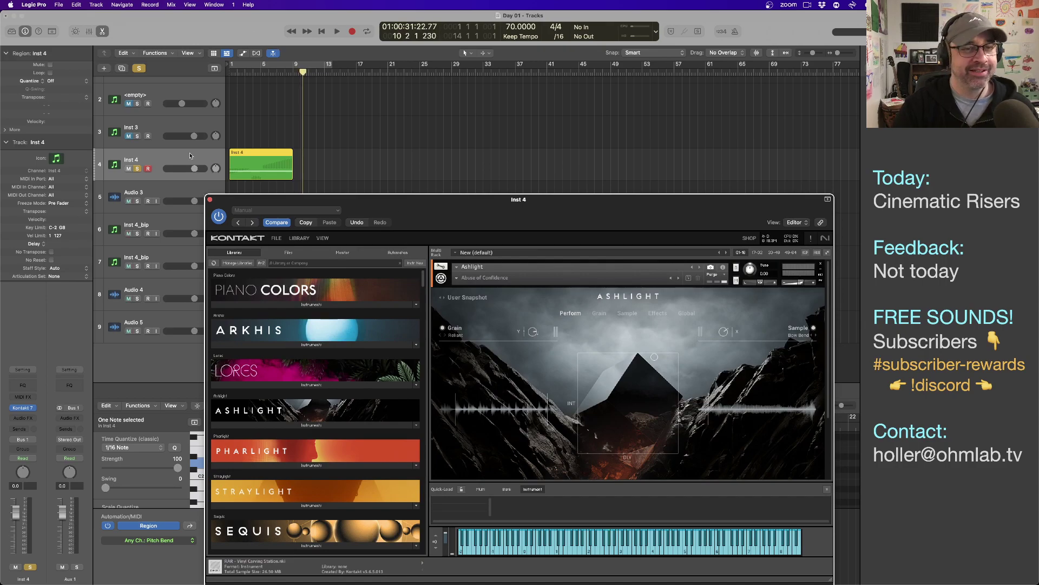
left_click(189, 151)
key("space")
left_click_drag(362, 211, 344, 177)
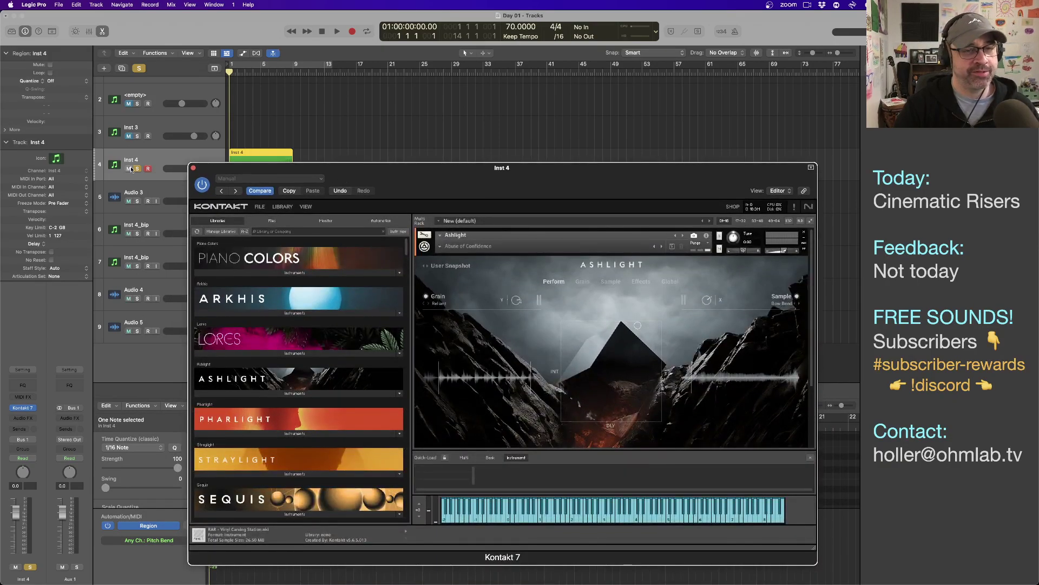
scroll(147, 173, "down", 1)
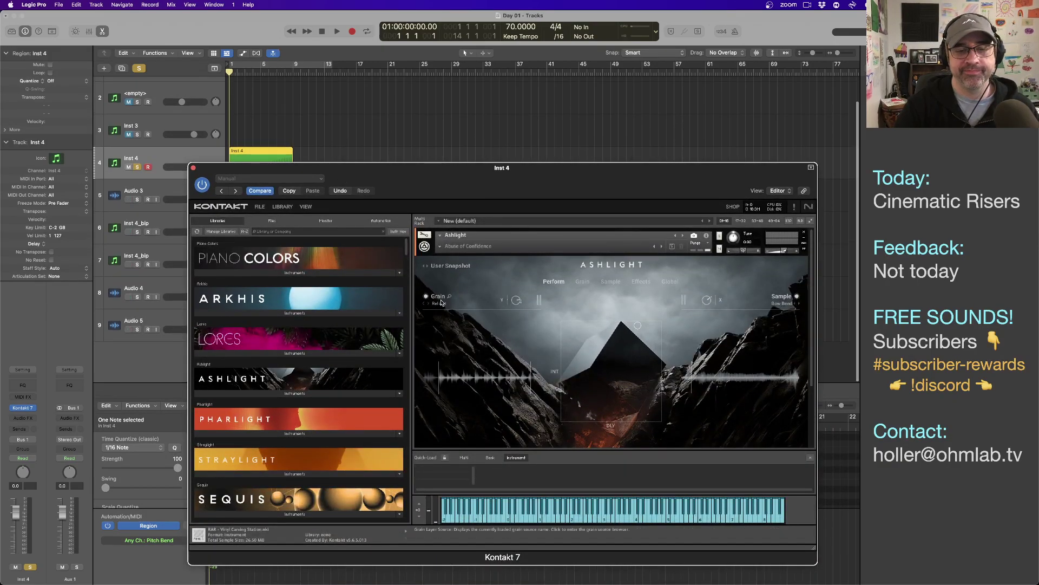
- Load the Rubbed Gong preset as Ashlight's grain source
left_click(440, 302)
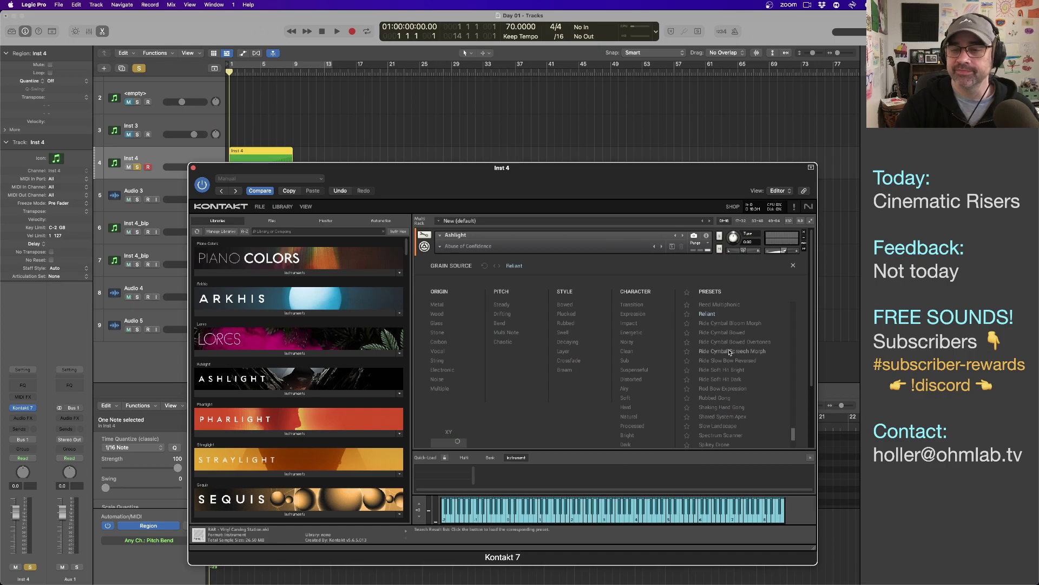
scroll(730, 349, "down", 3)
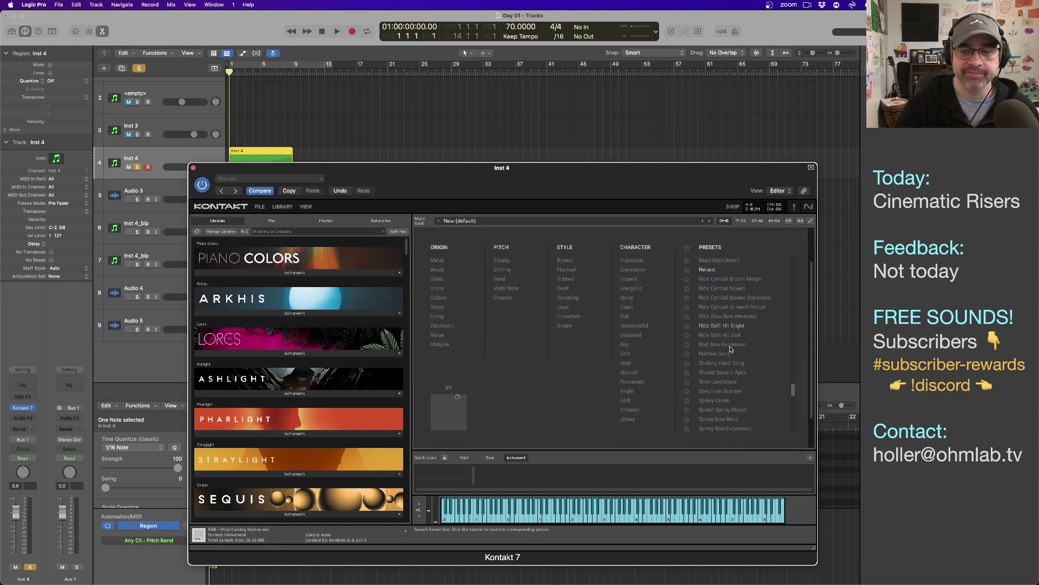
left_click(719, 354)
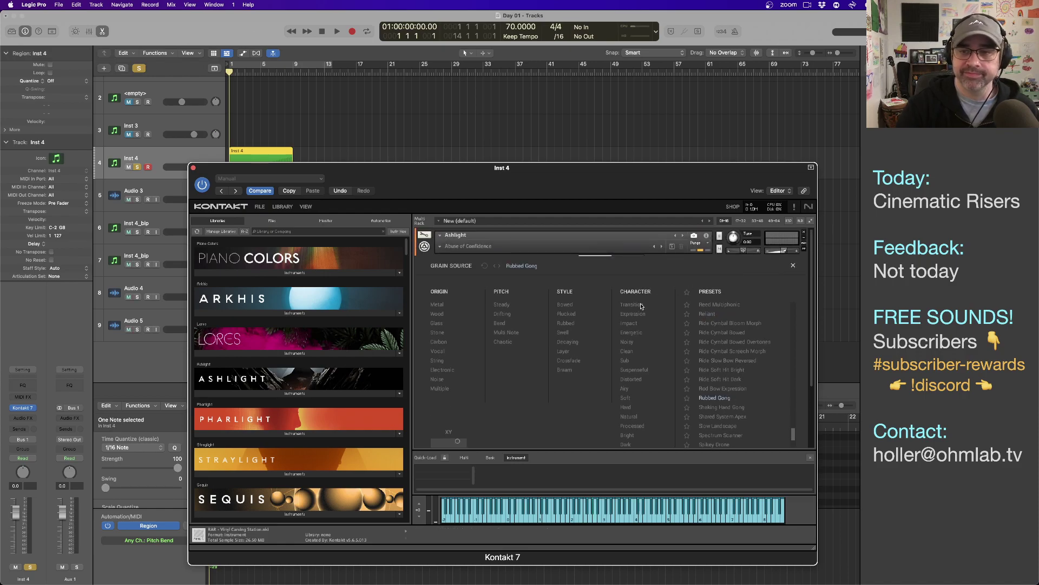
left_click(794, 266)
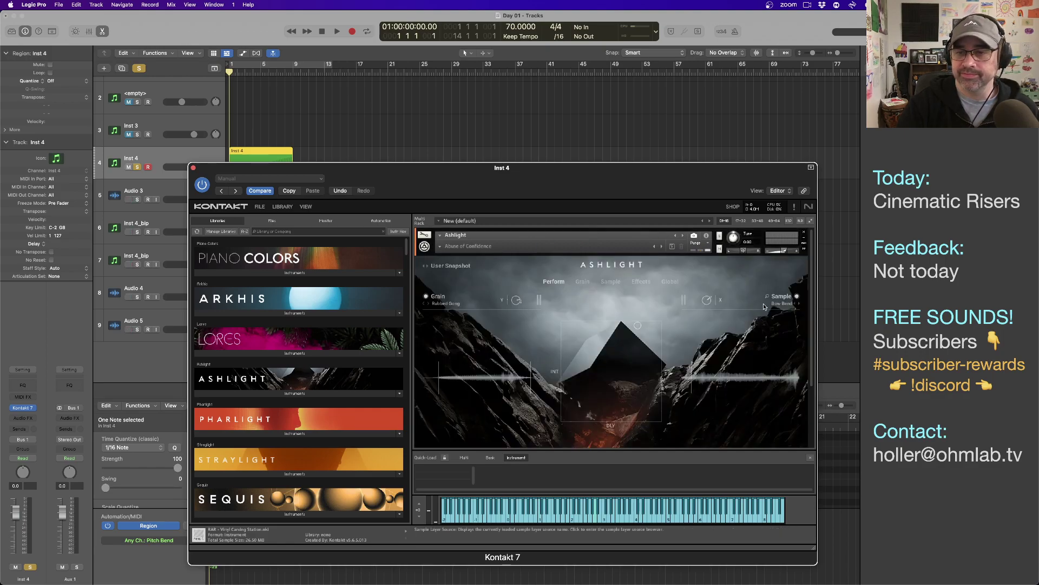
- Load the Ghostly Breath preset as Ashlight's sample source
left_click(780, 307)
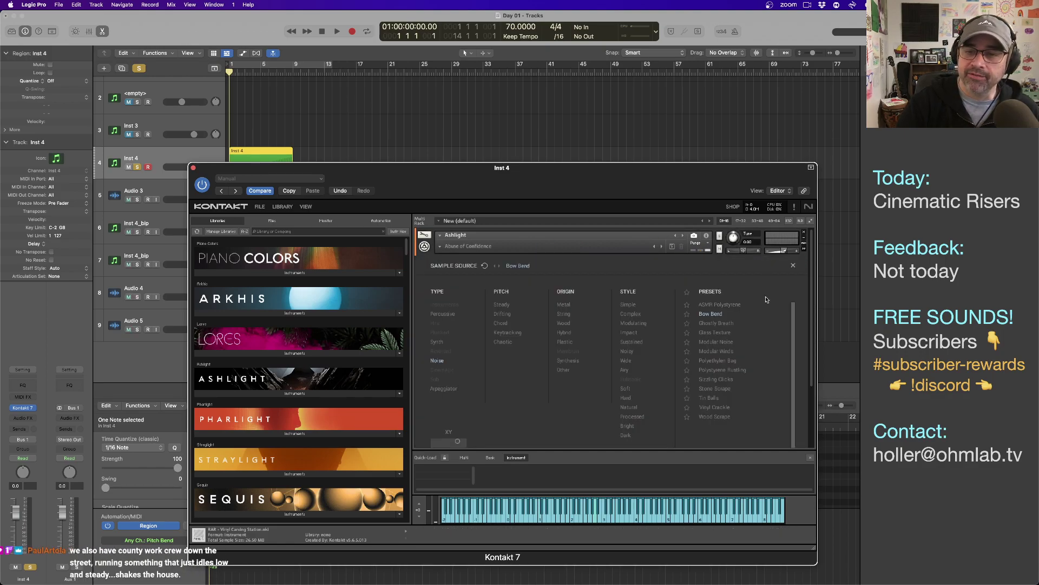
left_click(794, 266)
left_click_drag(557, 188, 539, 208)
- Play the Inst 4 riser while sweeping Ashlight's XY pad handle to its lower-left corner and up to the upper left
key("space")
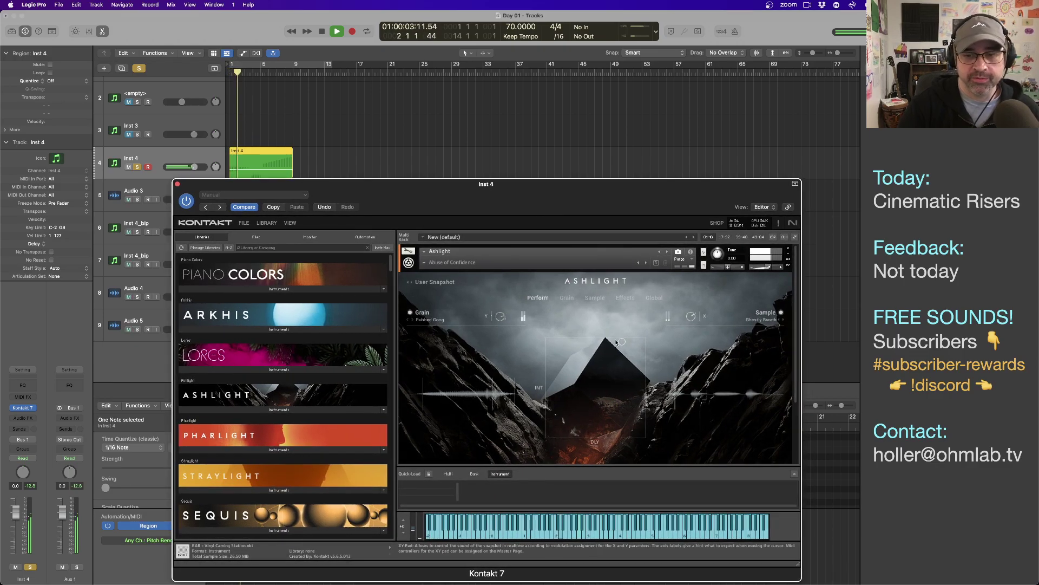
mouse_move(619, 370)
left_mouse_down()
mouse_move(582, 421)
mouse_move(554, 433)
left_mouse_up()
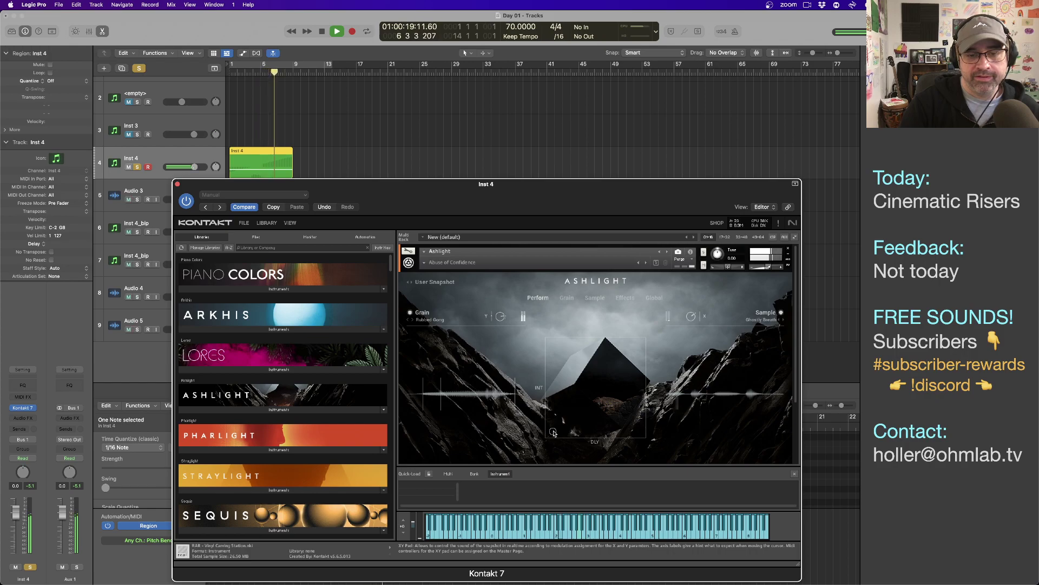
mouse_move(553, 433)
left_mouse_down()
mouse_move(613, 377)
mouse_move(595, 351)
mouse_move(574, 353)
left_mouse_up()
left_click_drag(305, 184, 416, 134)
key("space")
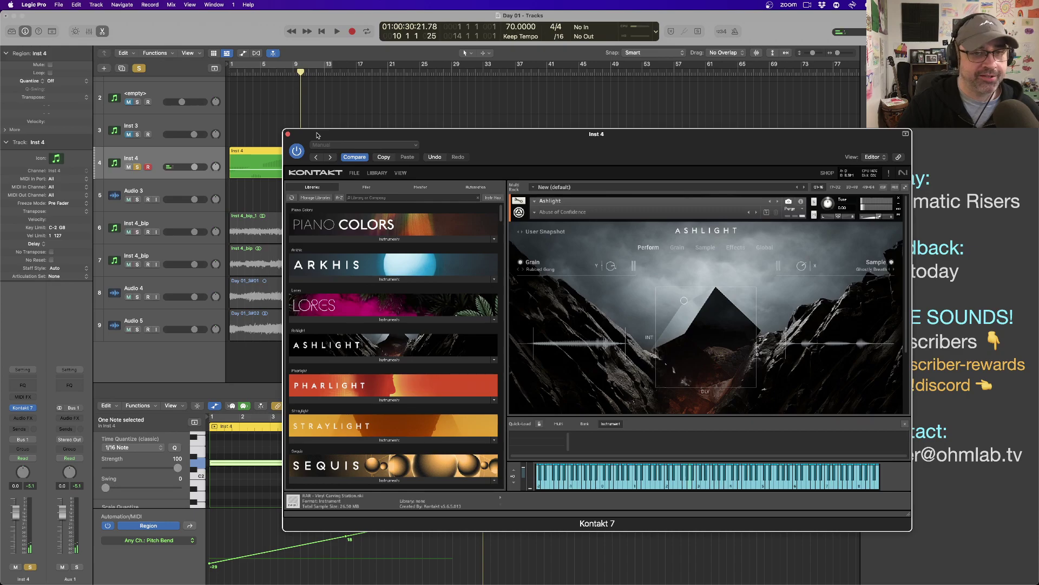
- Delete the long note from the Inst 4 region in the piano roll and undo the deletion
left_click_drag(317, 134, 470, 391)
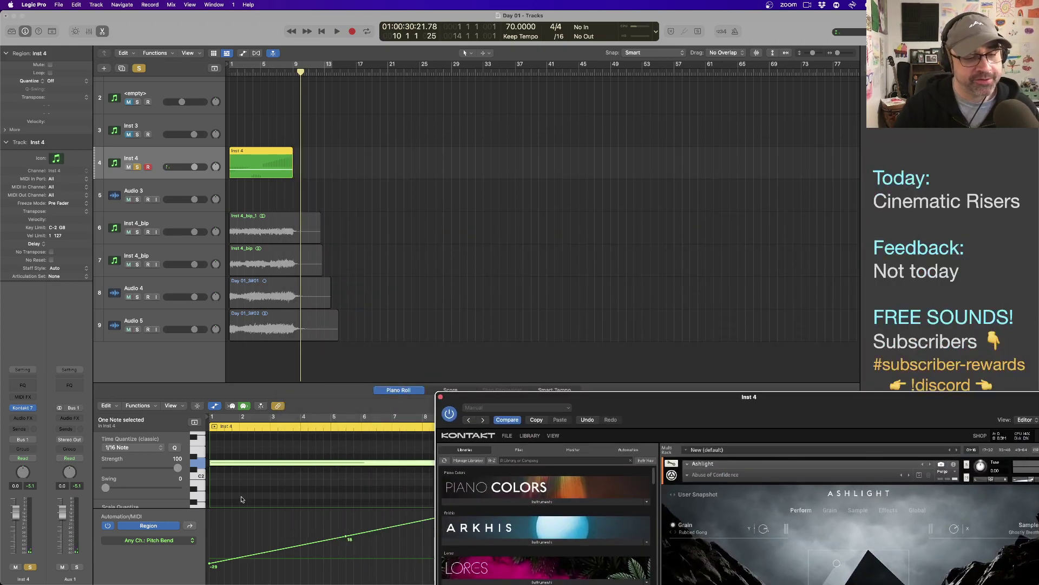
scroll(242, 499, "down", 5)
scroll(234, 498, "up", 4)
scroll(234, 498, "down", 1)
left_click(225, 503)
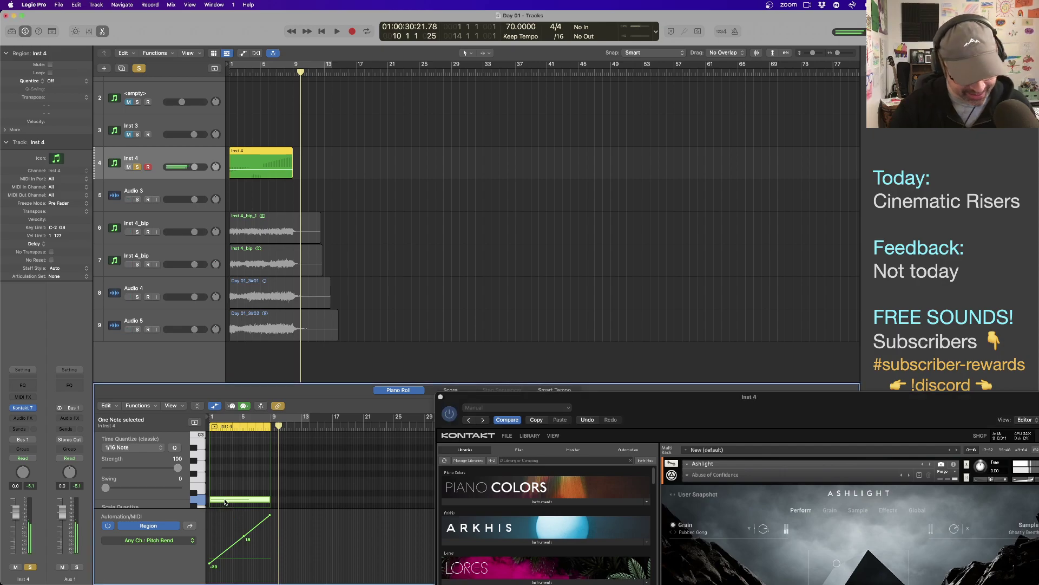
key("Delete")
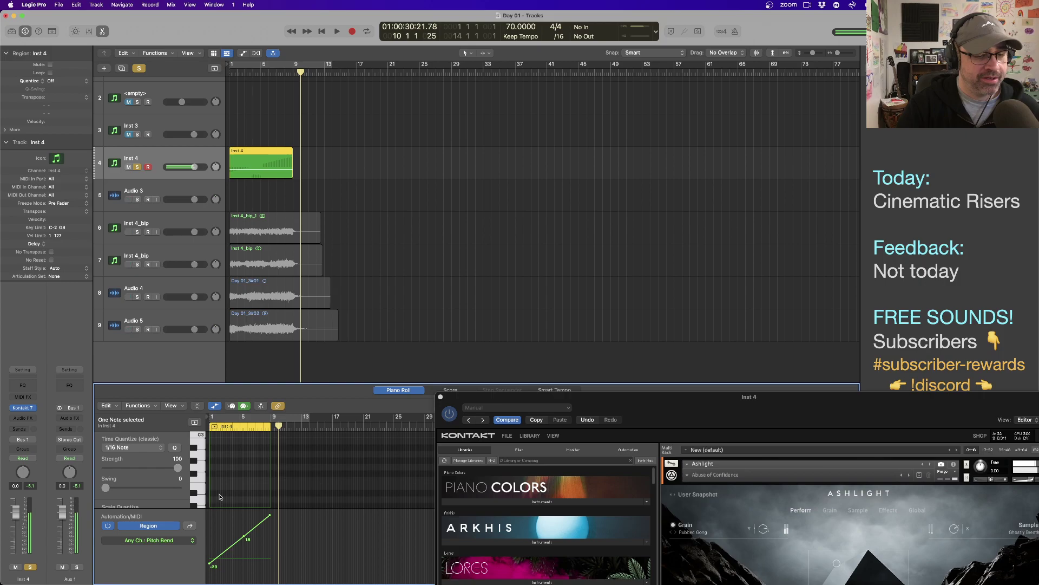
key("ctrl+z")
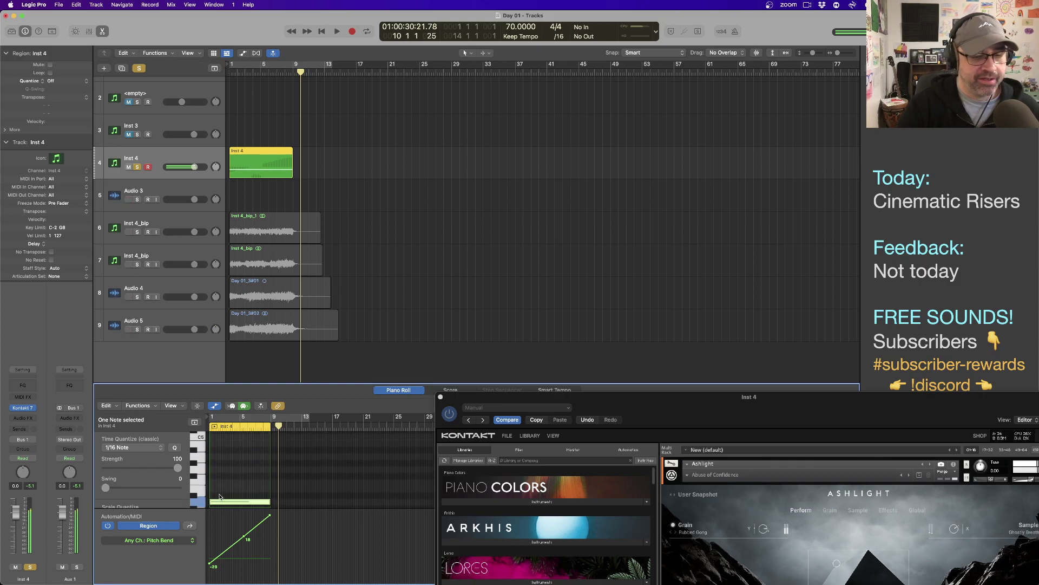
- Show Ashlight's effects page and adjust the Size of the reverb send effect
left_click_drag(650, 397, 363, 124)
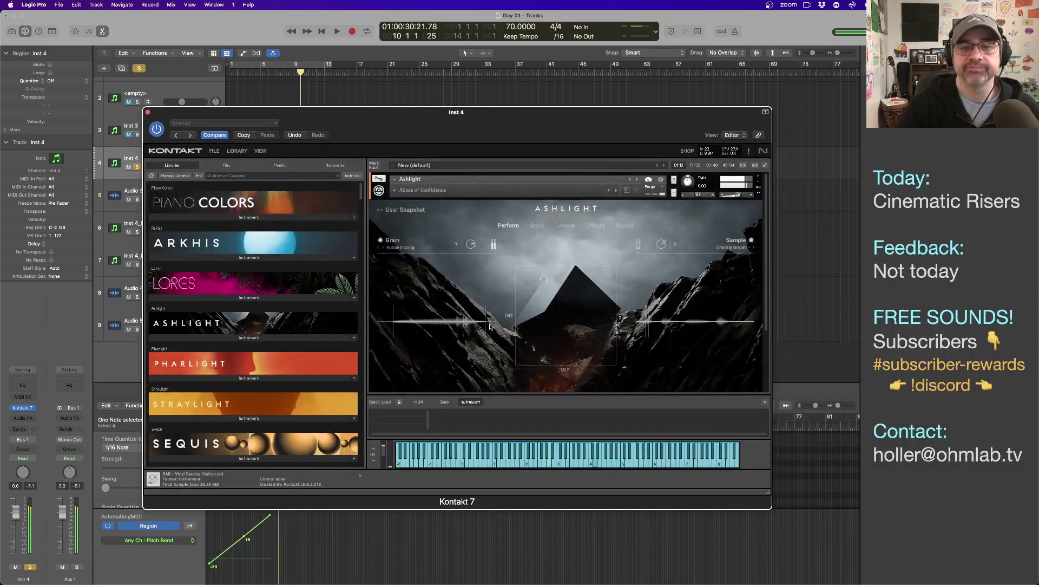
left_click(596, 225)
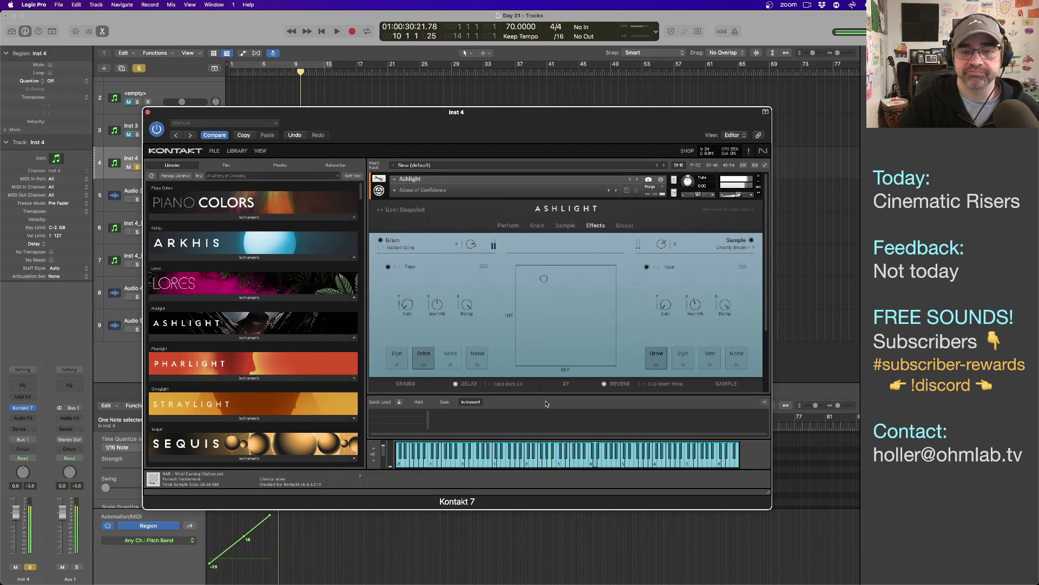
scroll(531, 364, "down", 3)
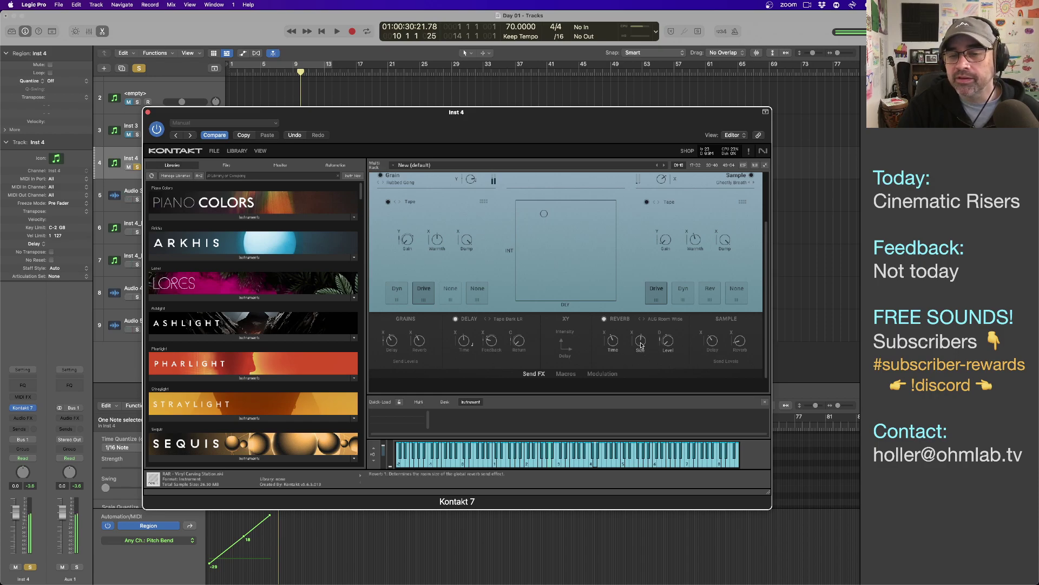
left_click_drag(641, 346, 644, 370)
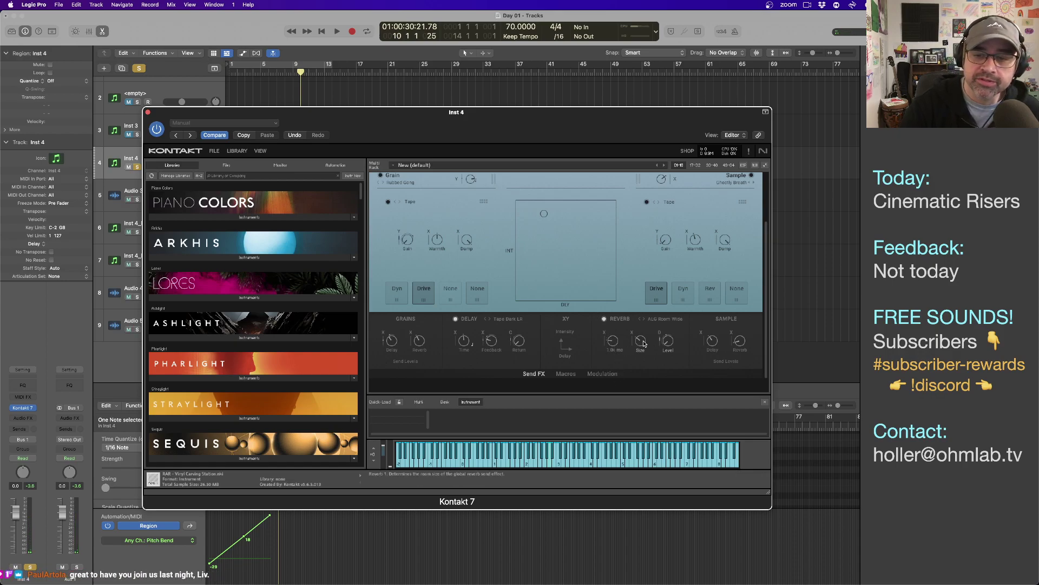
left_click_drag(641, 345, 643, 354)
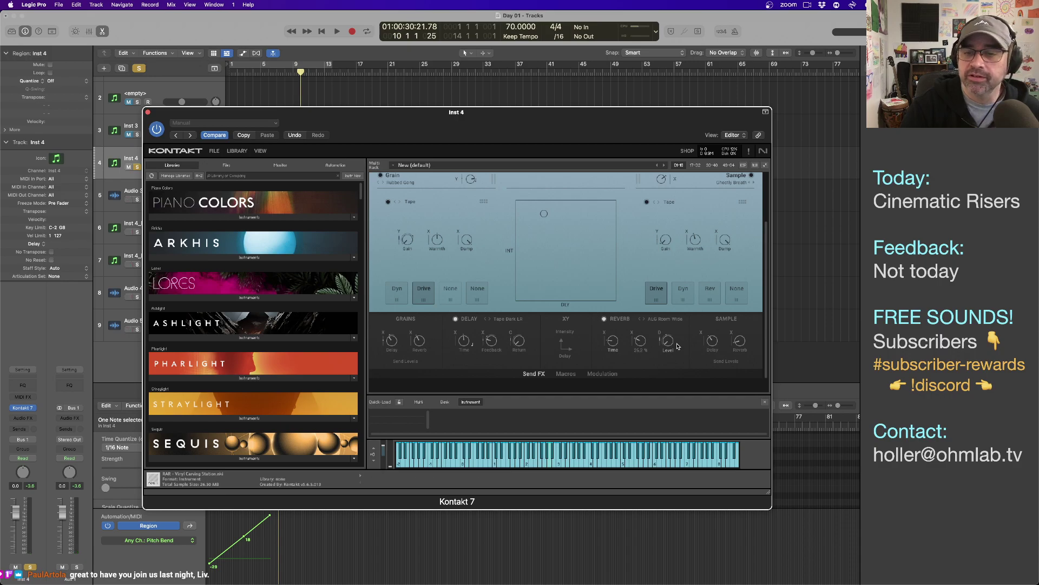
- Adjust the reverb send level of Ashlight's grain layer and audition the Inst 4 riser
left_click_drag(420, 345, 421, 363)
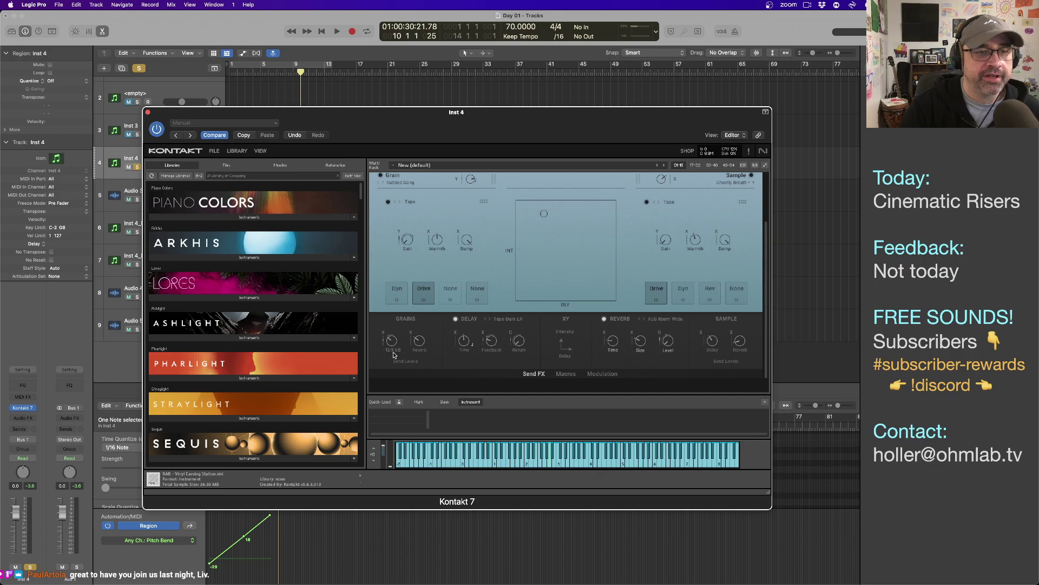
key("space")
left_click_drag(404, 114, 442, 195)
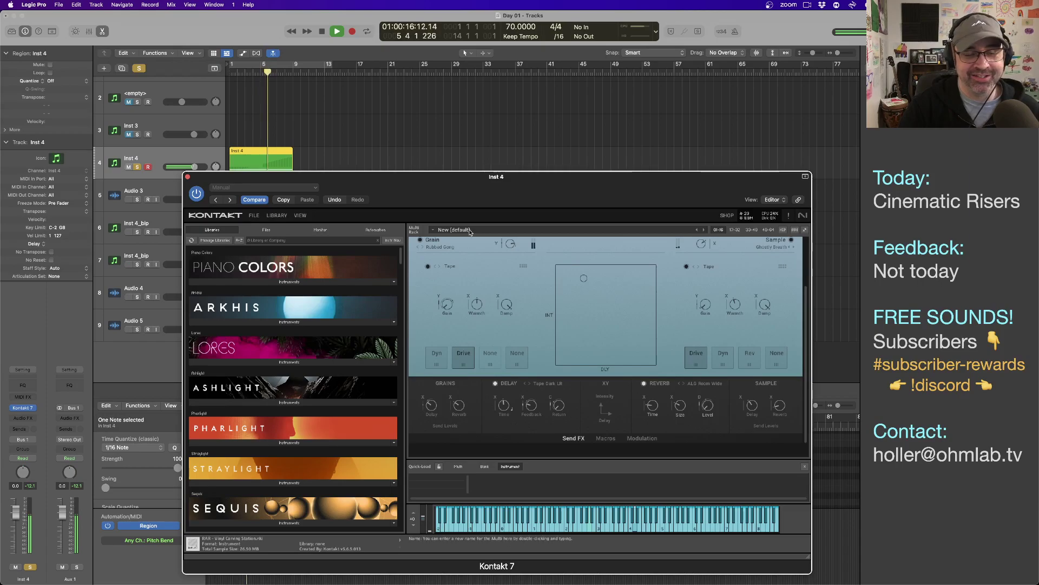
left_click_drag(447, 198, 546, 176)
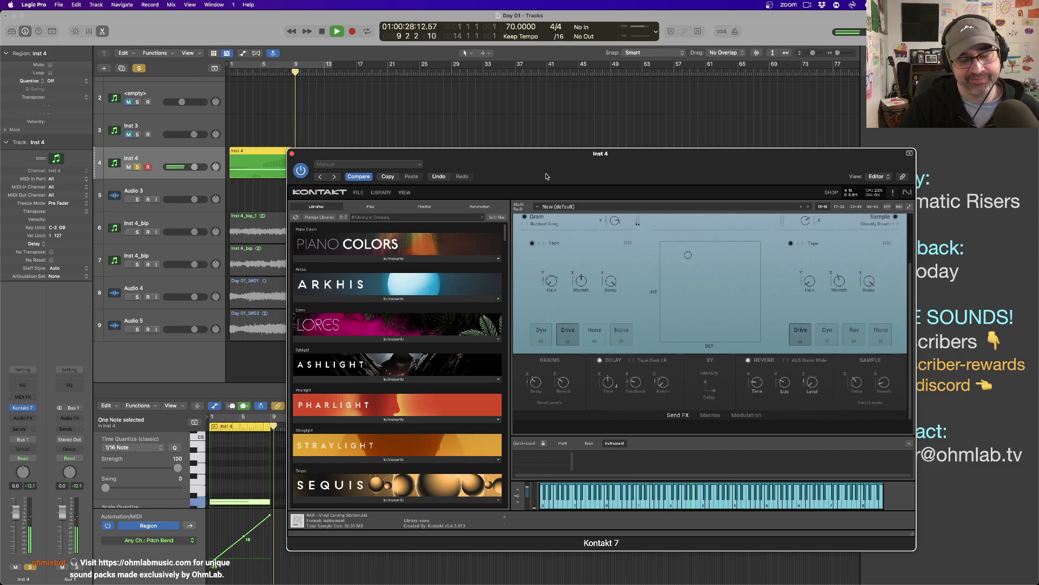
key("space")
- Restart the Inst 4 riser from the beginning of the project and listen to its opening
left_click_drag(353, 158, 354, 206)
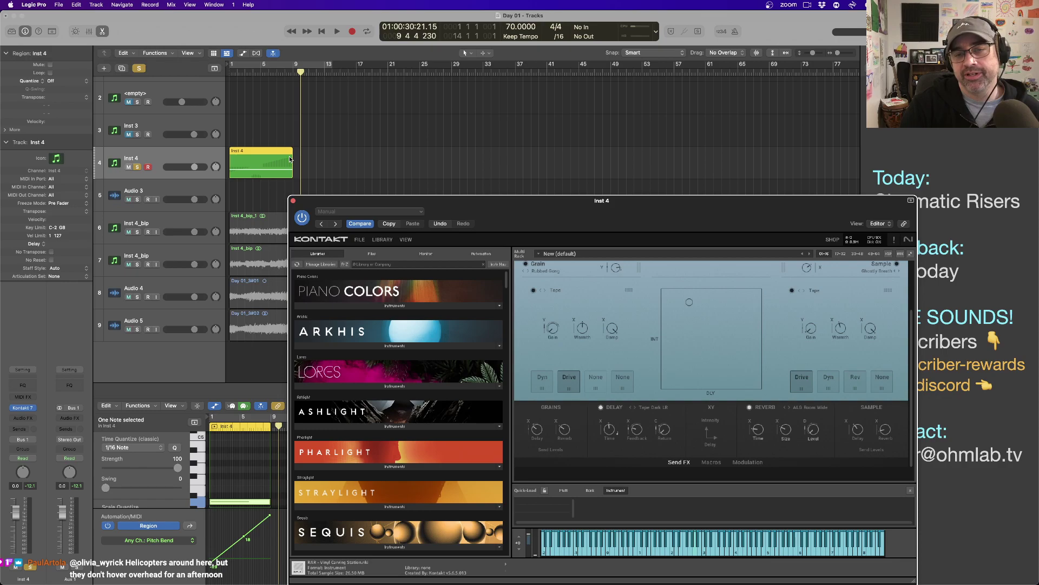
left_click_drag(454, 213, 368, 203)
left_click(205, 161)
key("Return")
key("space")
left_click_drag(444, 188, 421, 90)
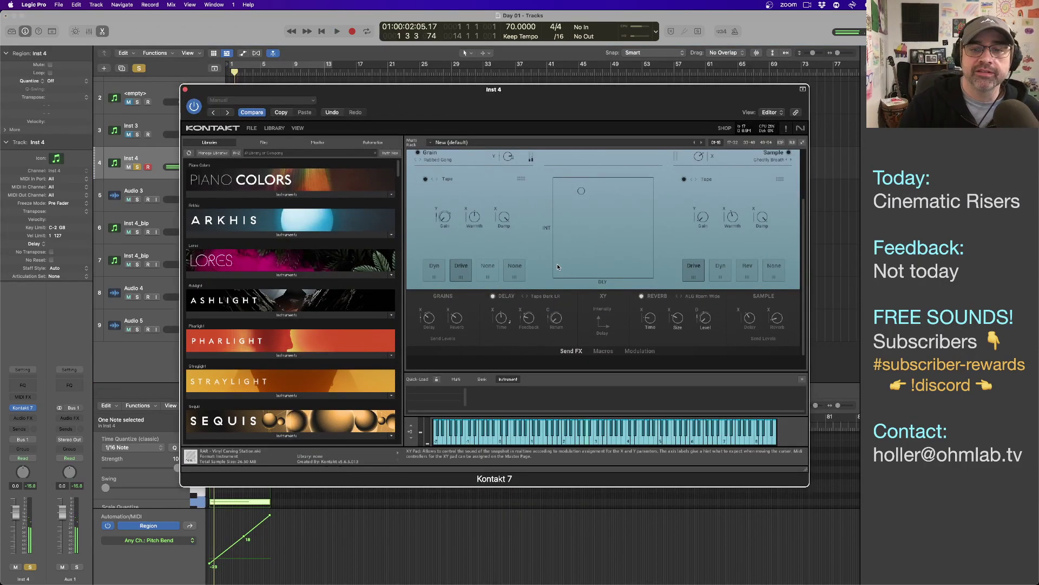
scroll(557, 264, "up", 3)
key("space")
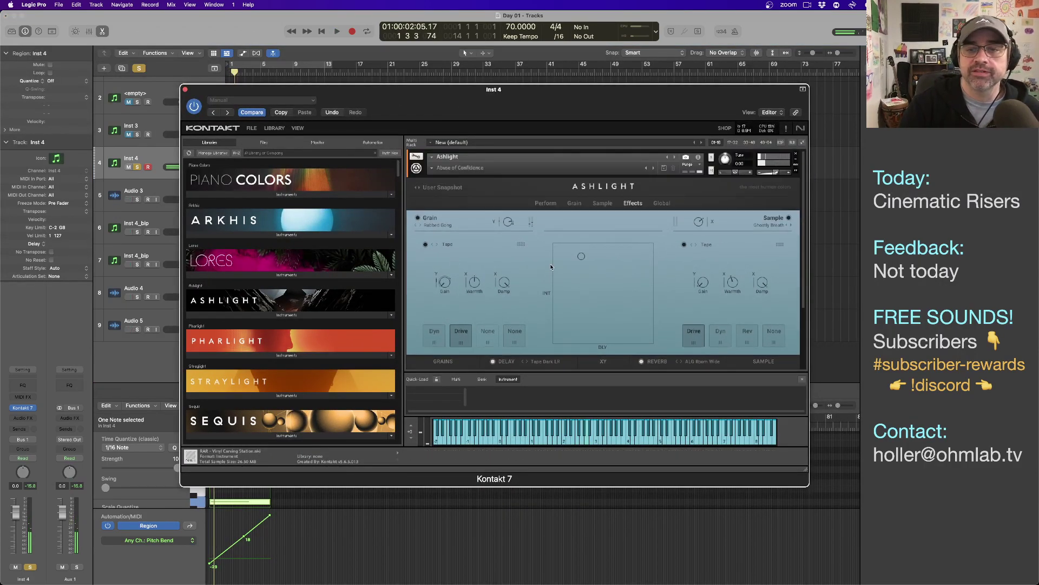
- Show Ashlight's grain page, adjust the decay time of the grain envelope, and briefly play the riser
left_click(544, 205)
left_click(574, 203)
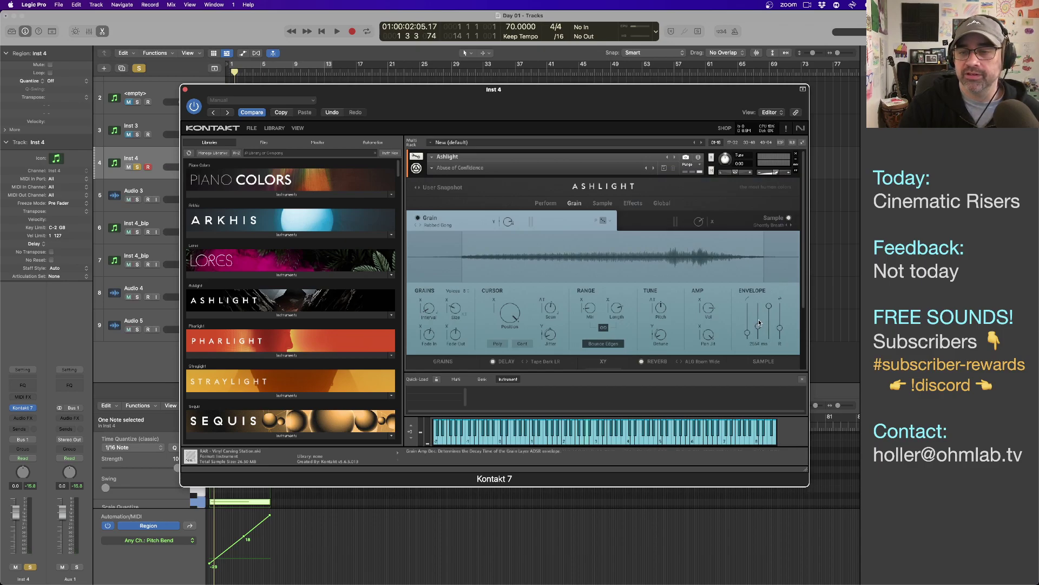
key("space")
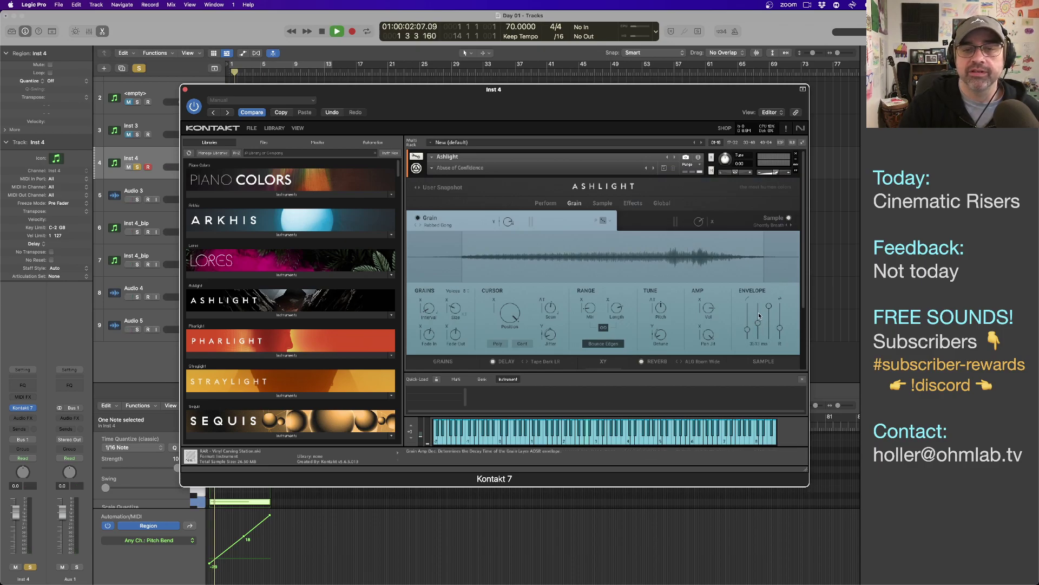
key("space")
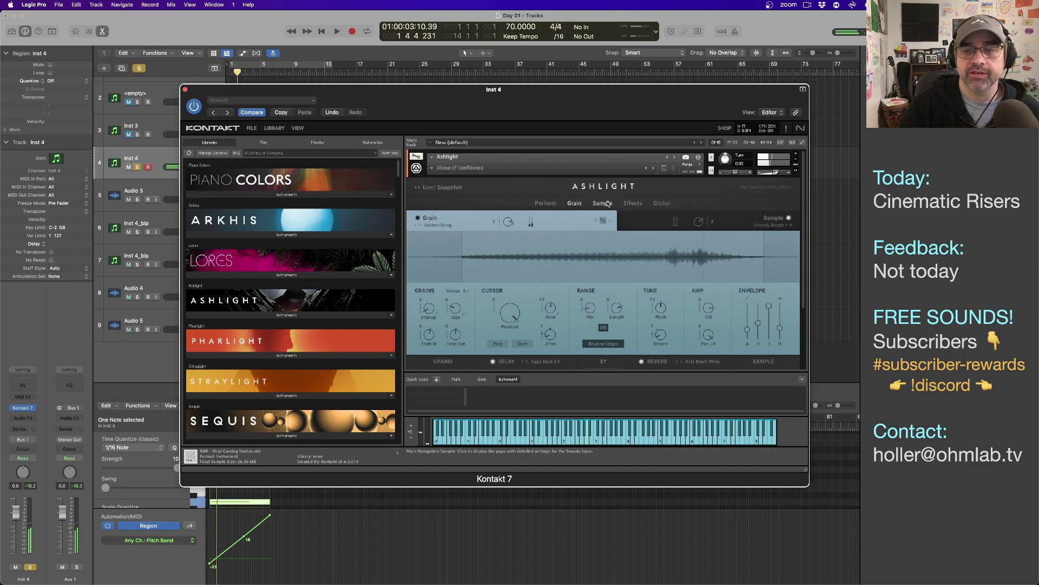
- Check Ashlight's sample page, return to the grain page, and play the riser while adjusting the grain layer's volume
left_click(602, 203)
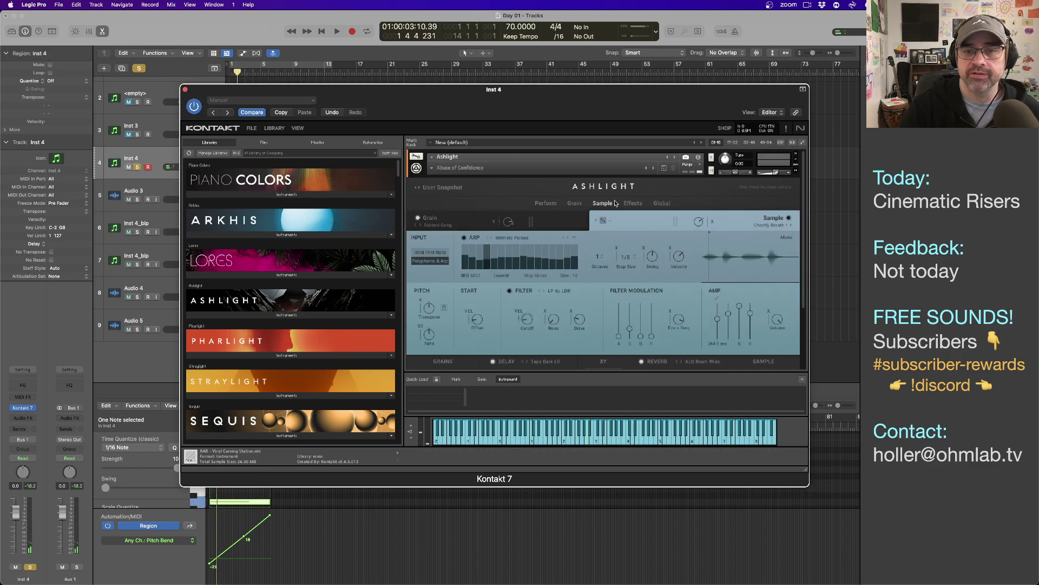
left_click(574, 203)
key("space")
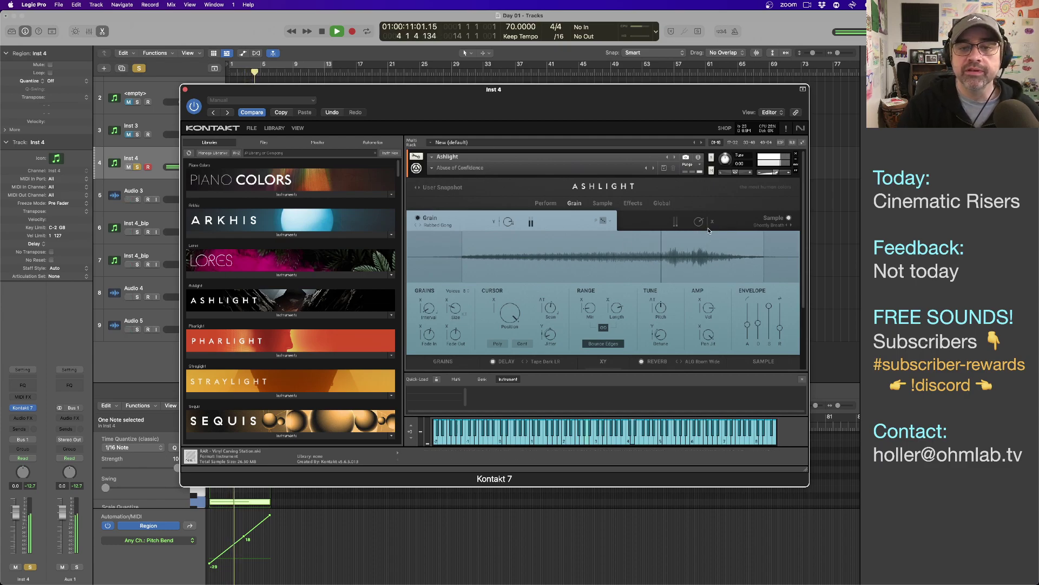
mouse_move(700, 226)
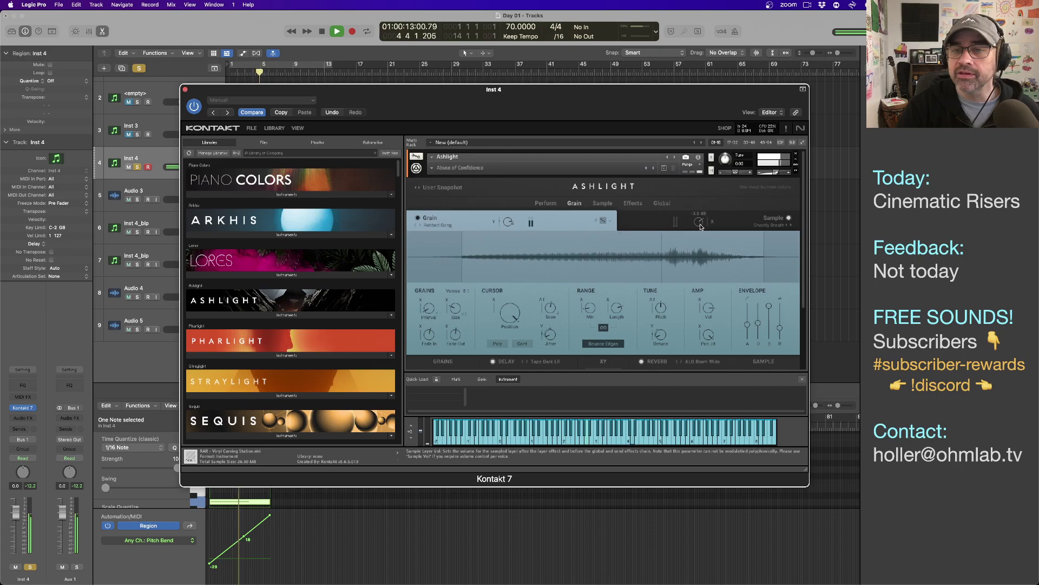
mouse_move(507, 225)
left_click_drag(508, 225, 508, 229)
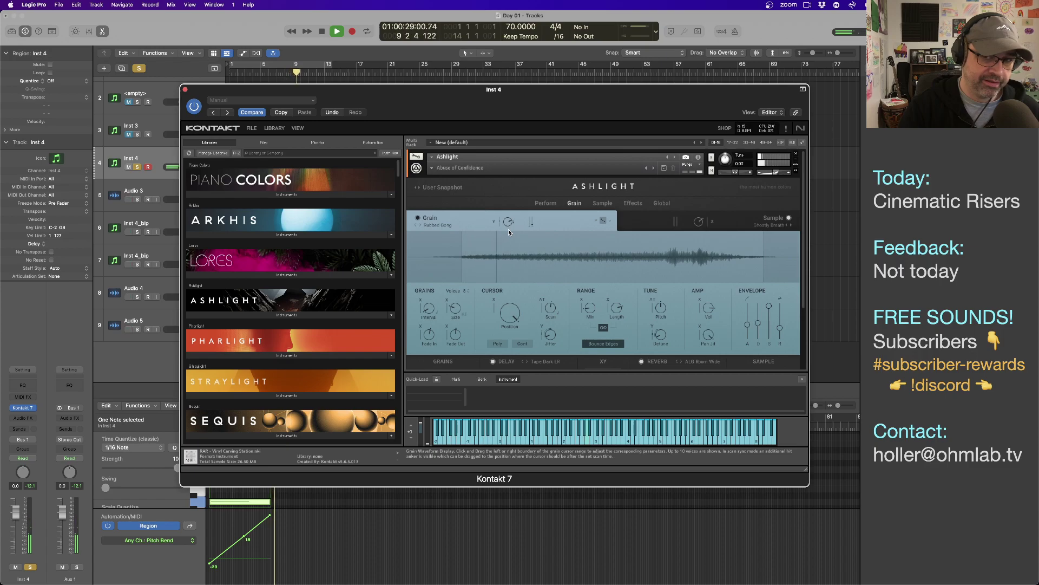
key("space")
- Bounce the Inst 4 region in place to a new audio track, then reselect the Inst 4 instrument track
left_click_drag(406, 98, 465, 246)
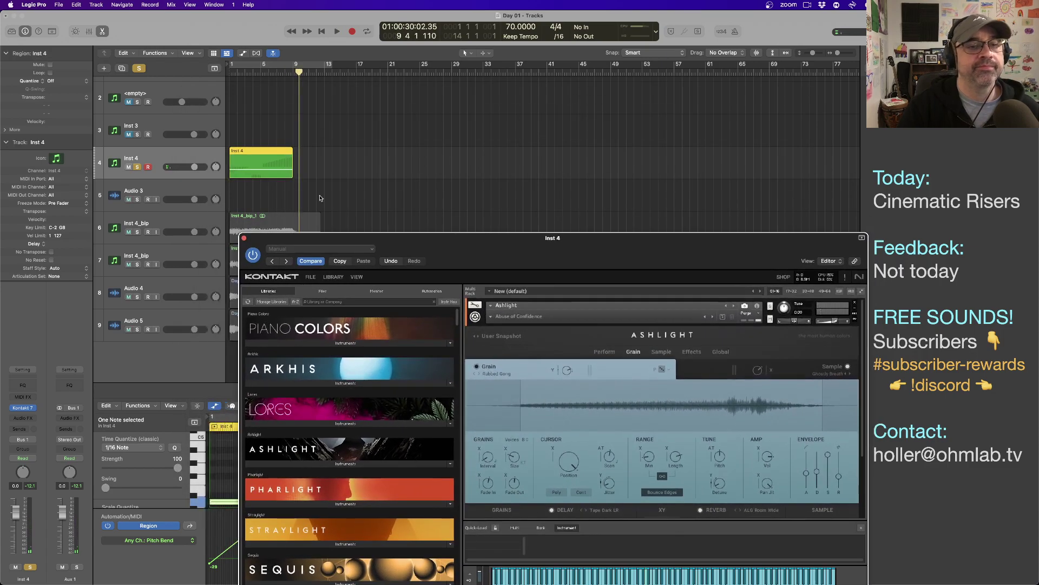
left_click(260, 170)
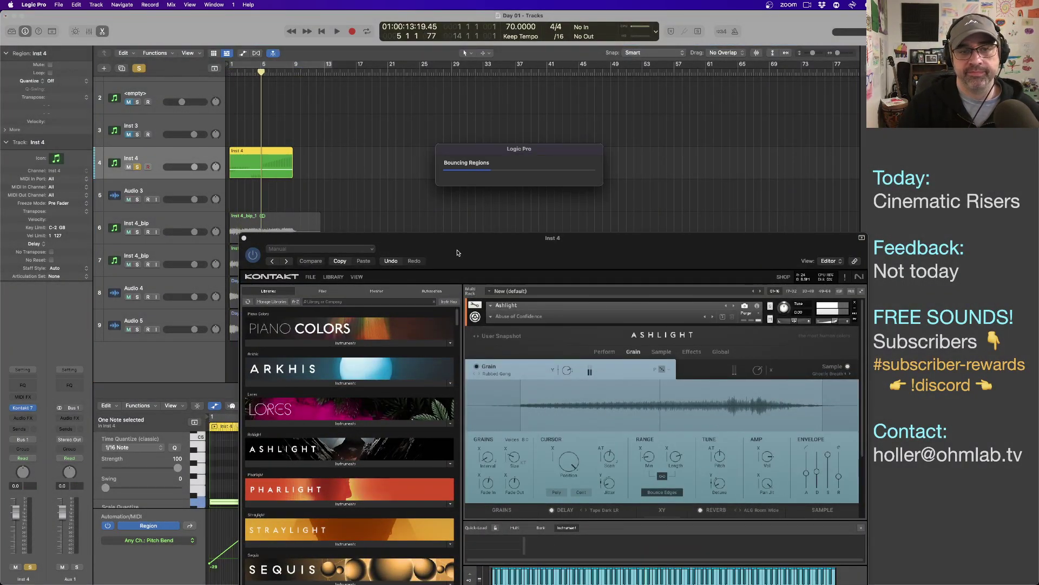
left_click_drag(458, 253, 469, 320)
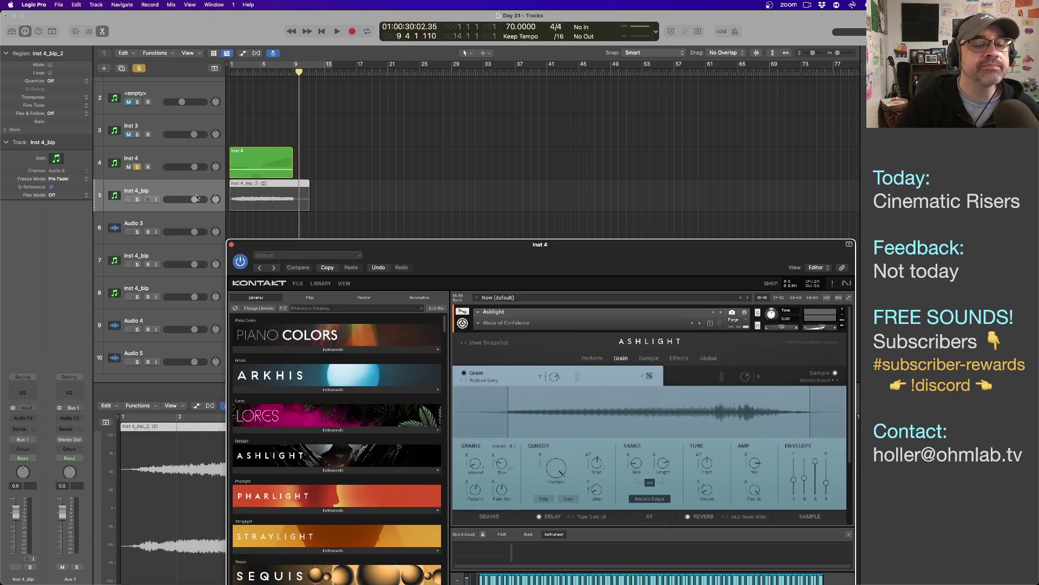
left_click(178, 188)
left_click_drag(397, 254, 381, 123)
left_click(174, 157)
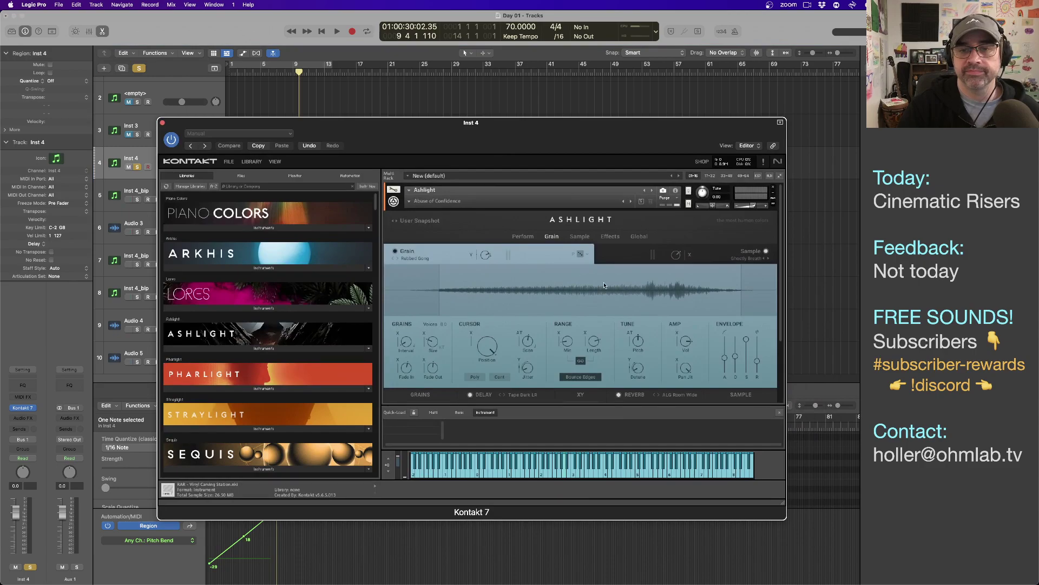
- Filter Ashlight's snapshots by the Pad type instead of Transition and load the Blurred Vision snapshot
left_click(418, 222)
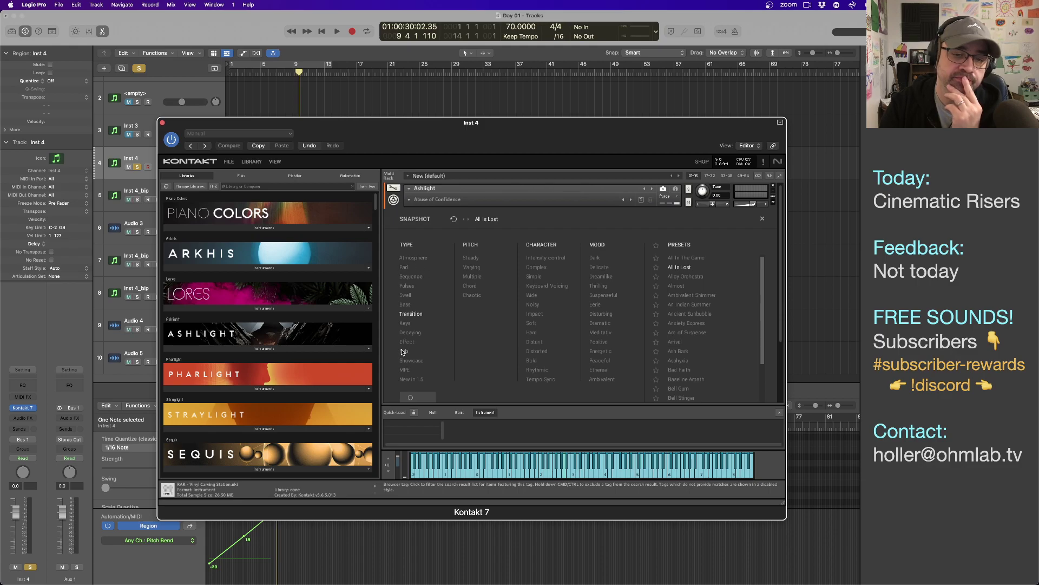
left_click(408, 267)
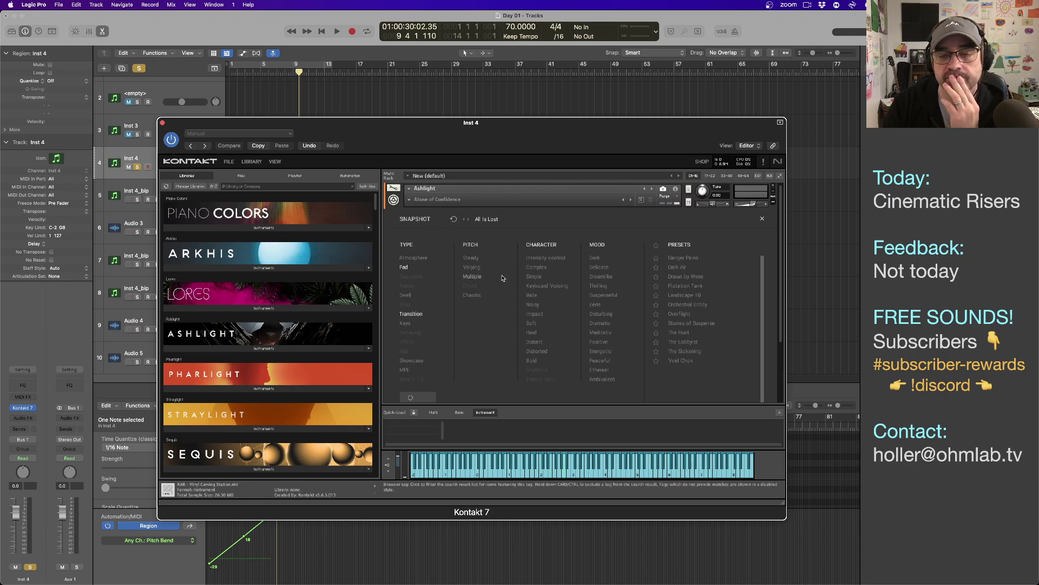
left_click(453, 316)
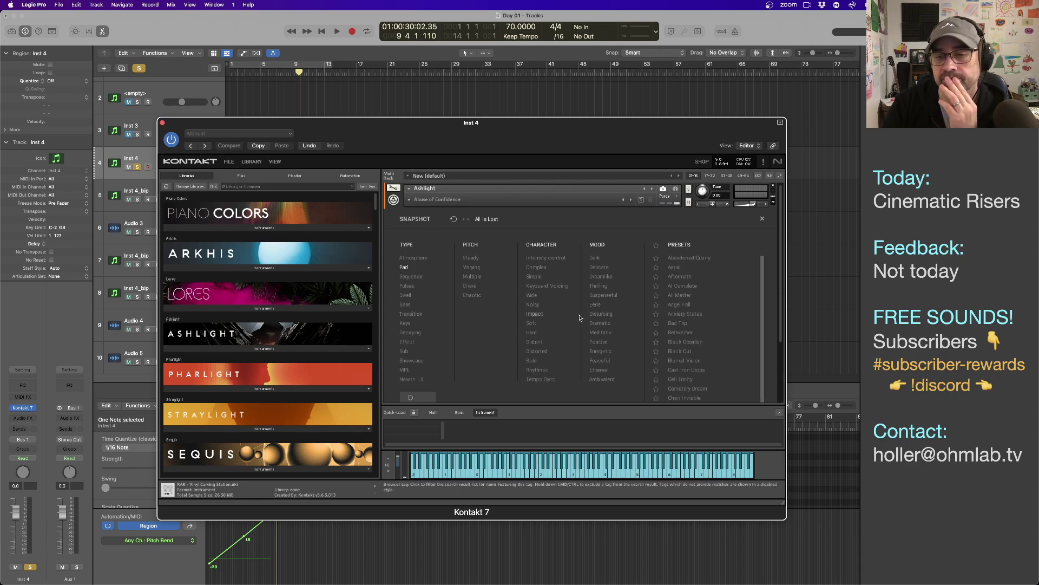
scroll(692, 323, "down", 3)
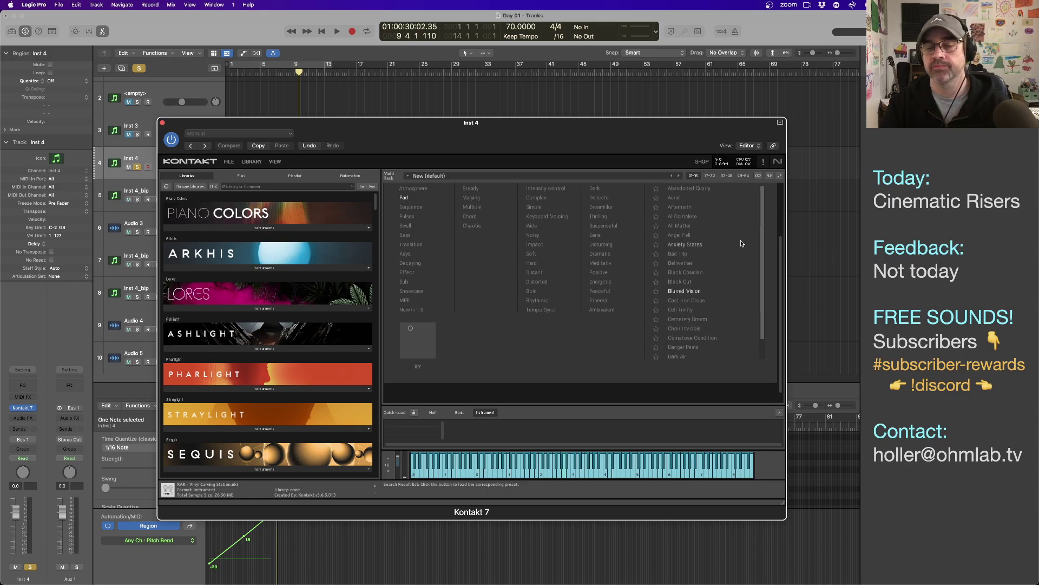
- Close the snapshot browser and audition the Inst 4 riser with Blurred Vision from the project start
key("space")
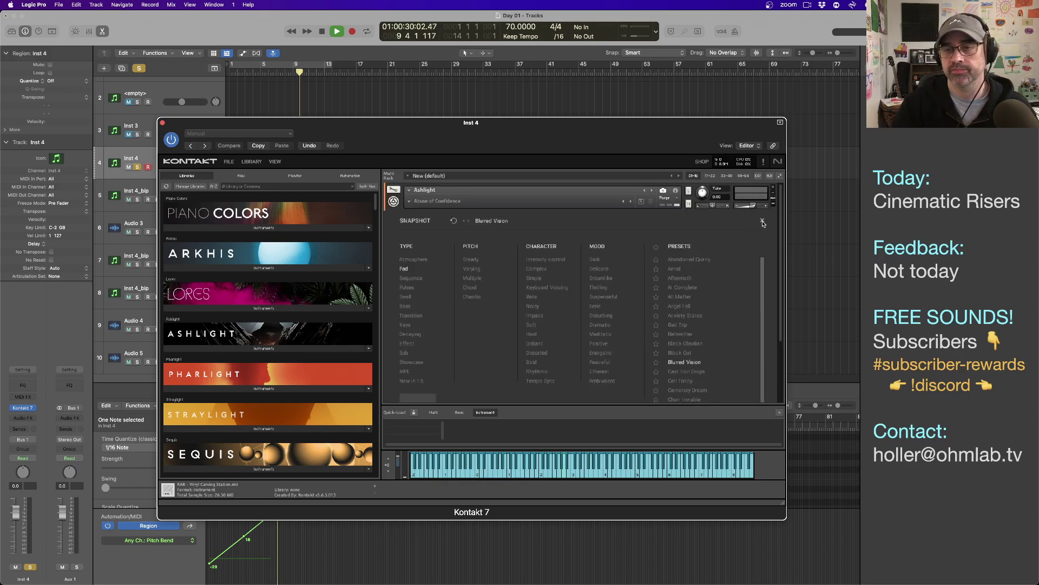
left_click_drag(481, 158, 503, 246)
left_click(356, 159)
key("Return")
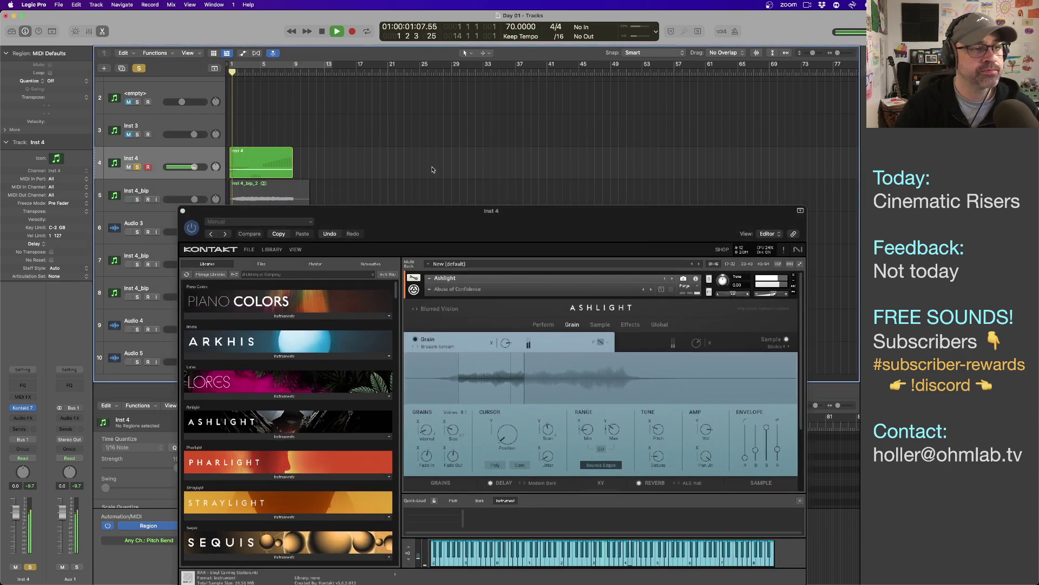
left_click_drag(530, 225, 500, 209)
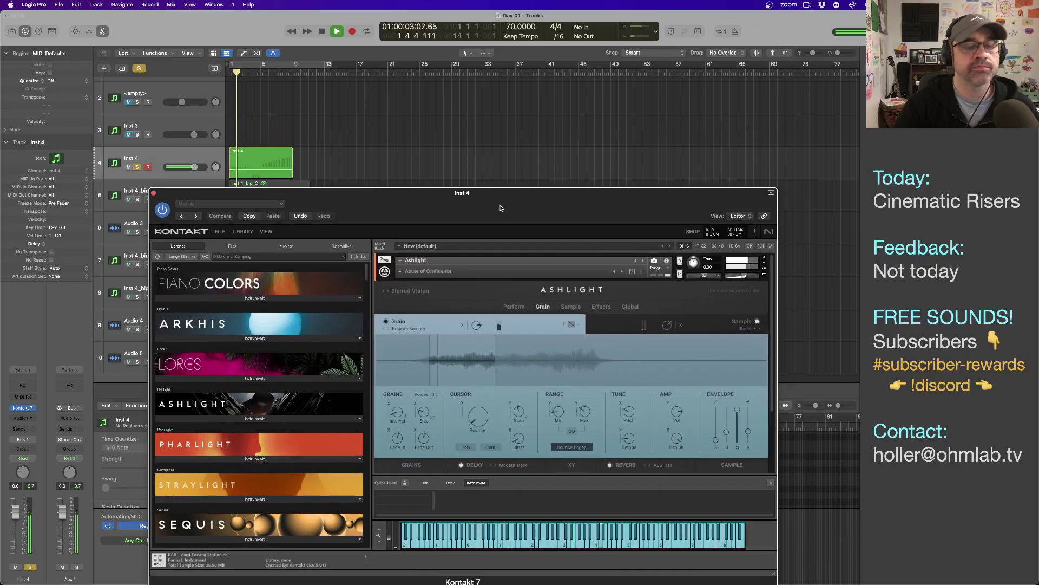
key("space")
- Load the Carbon Bow Expression preset as Ashlight's grain source and resume playback of the riser
left_click(514, 307)
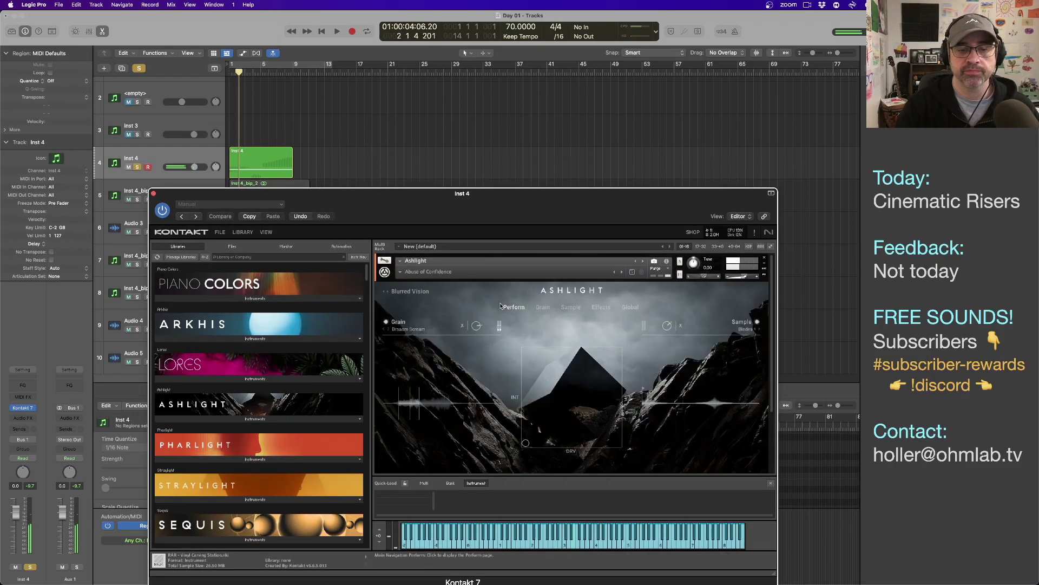
left_click(428, 331)
left_click(686, 358)
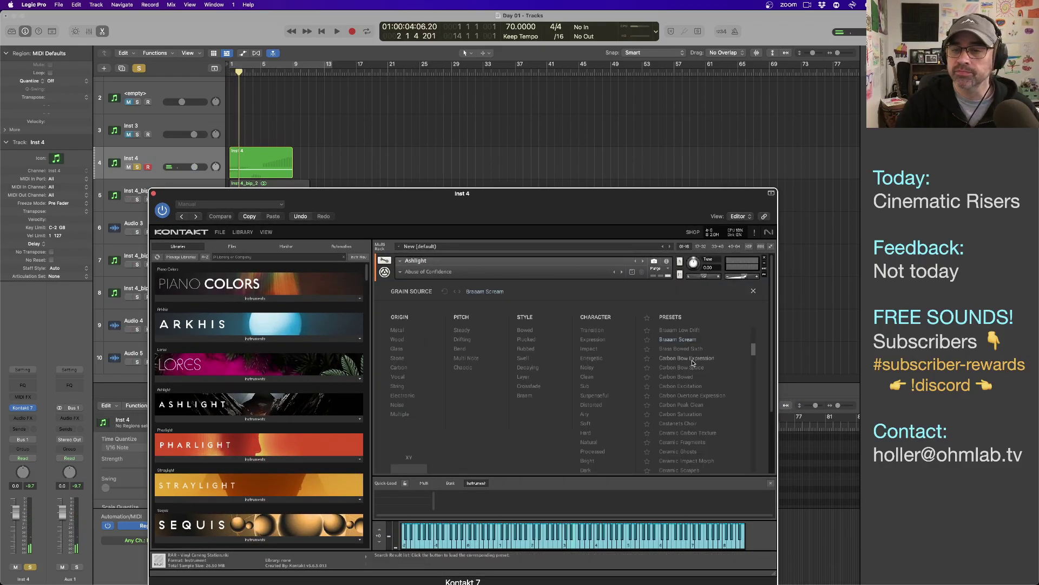
left_click(753, 291)
key("space")
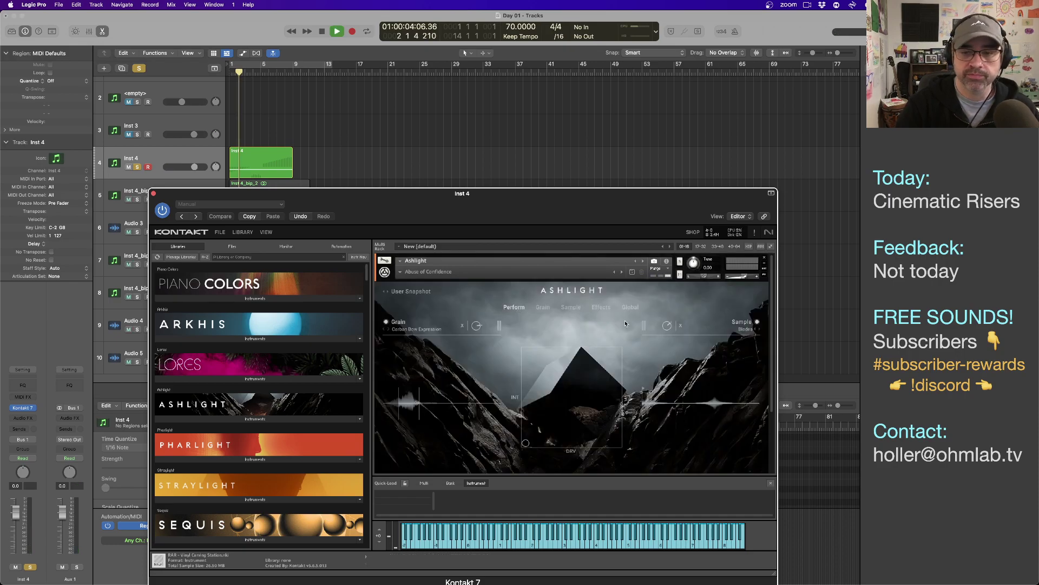
- Filter the sample sources by the Sub type instead of Noise and audition the Soft Kick Whoosh preset
left_click(734, 328)
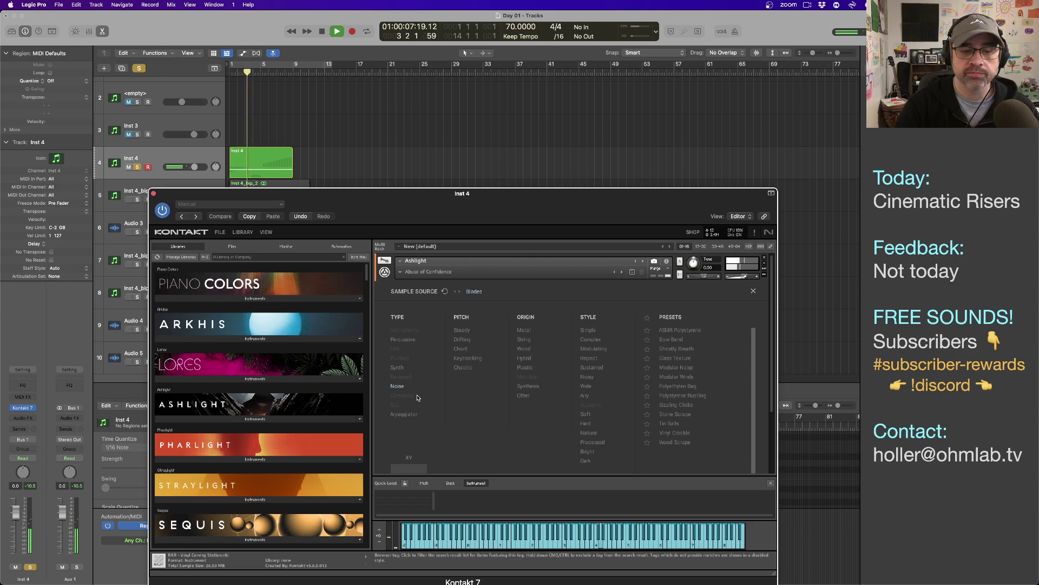
left_click(398, 386)
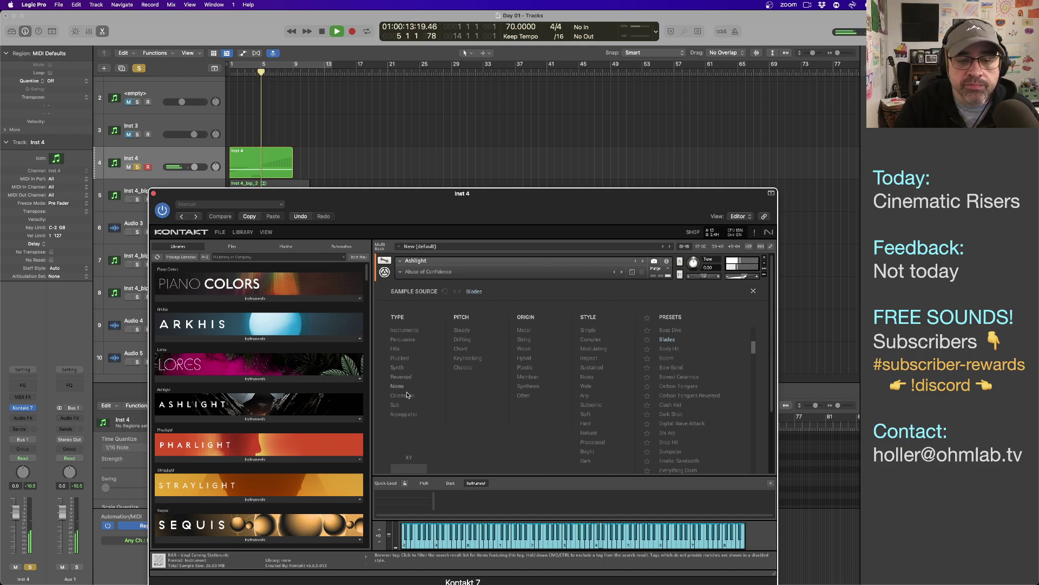
left_click(395, 405)
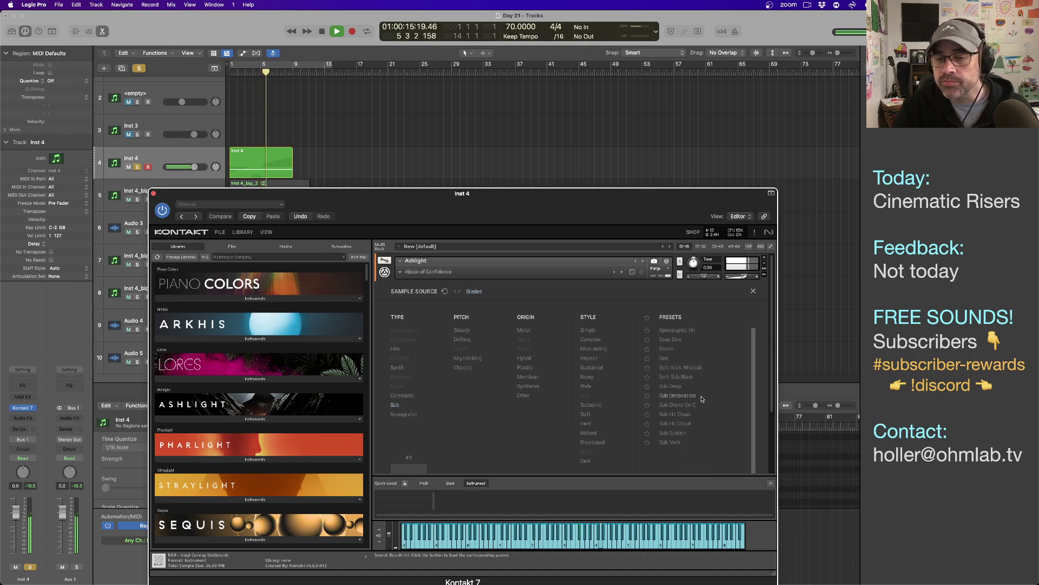
double_click(680, 367)
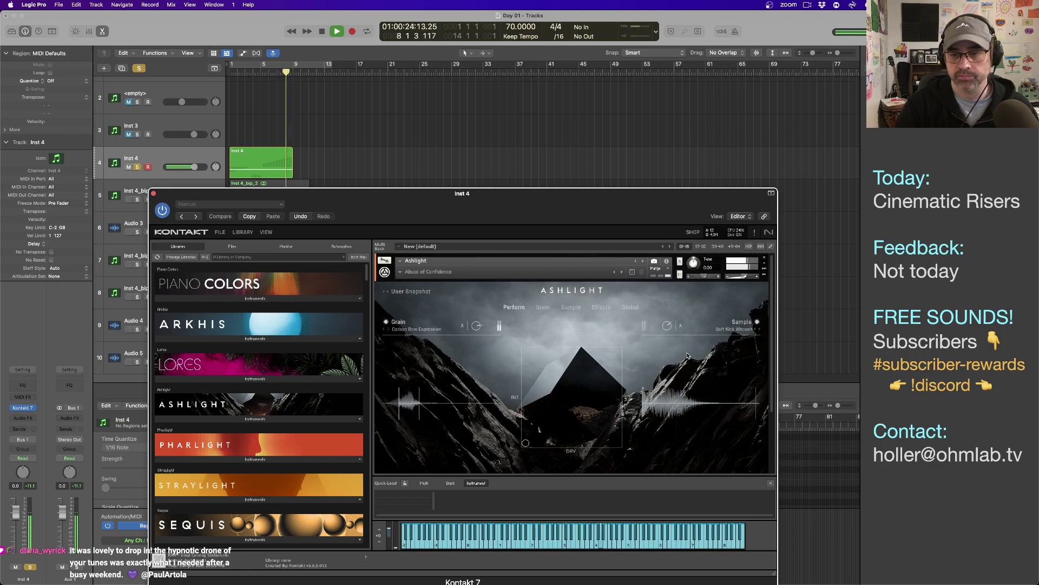
key("space")
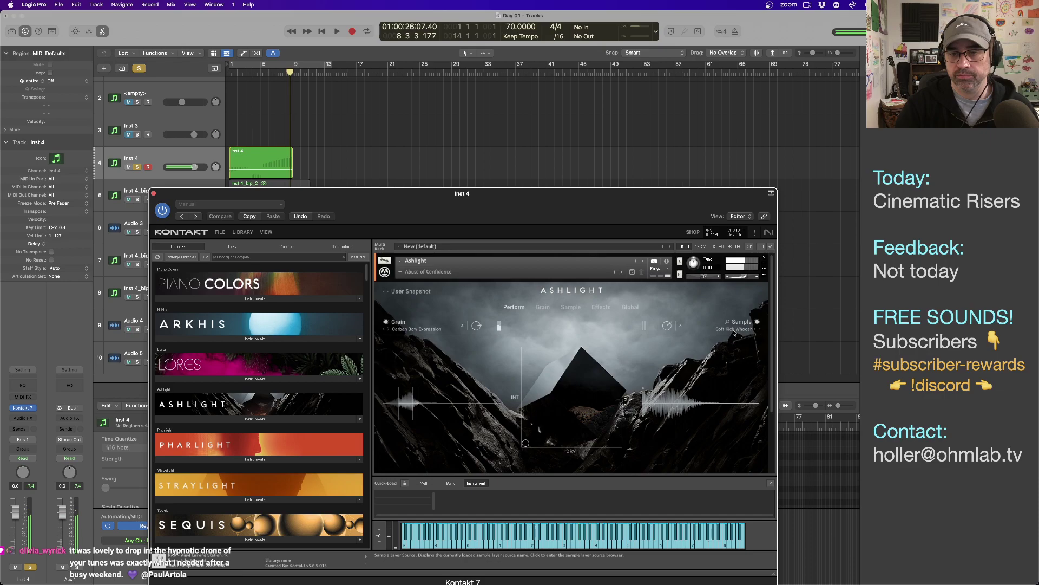
- Load the Sub Sustain preset as Ashlight's sample source and resume playback of the riser
left_click(734, 328)
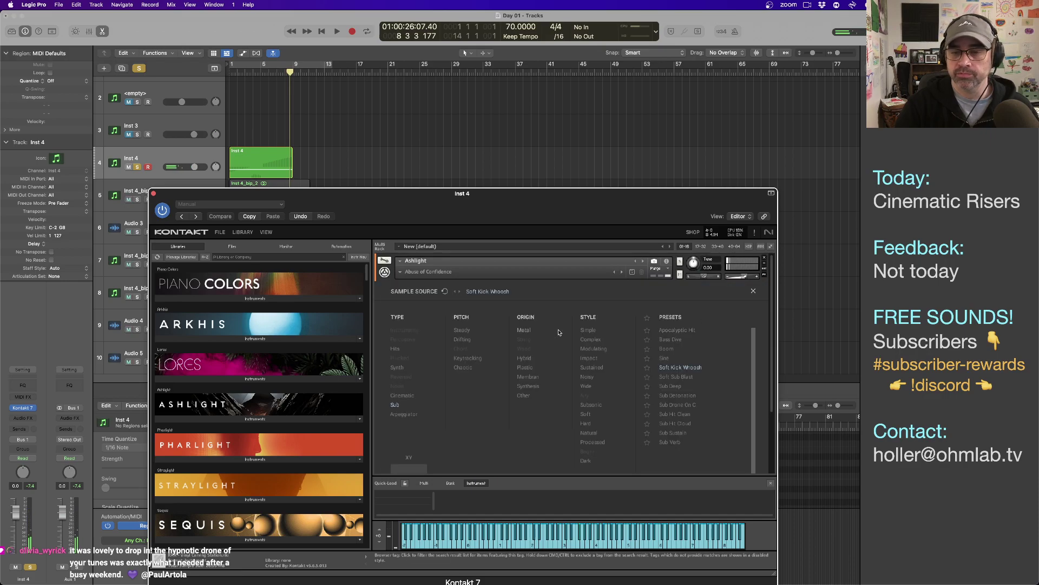
left_click(673, 433)
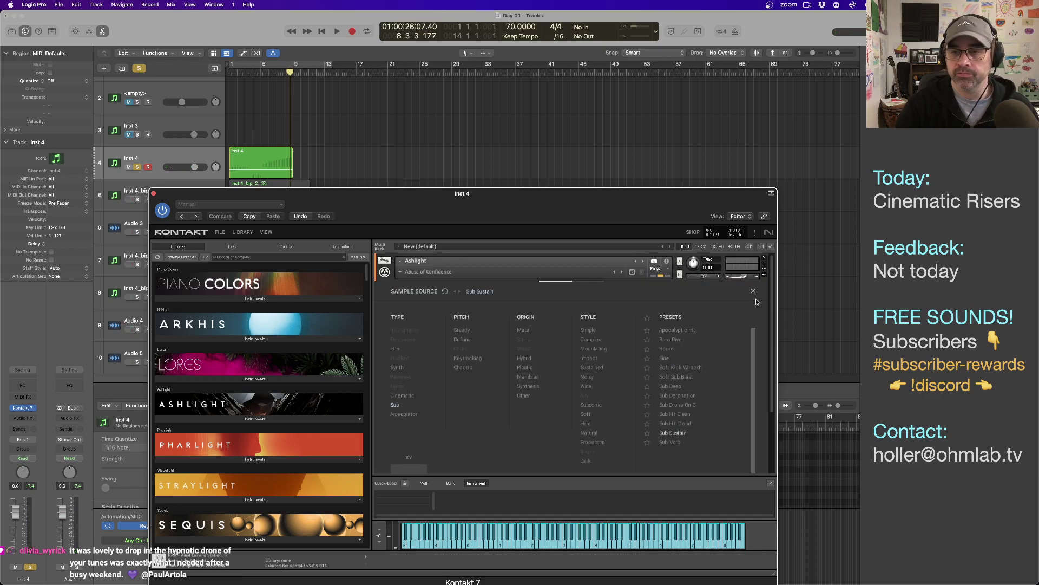
left_click(753, 291)
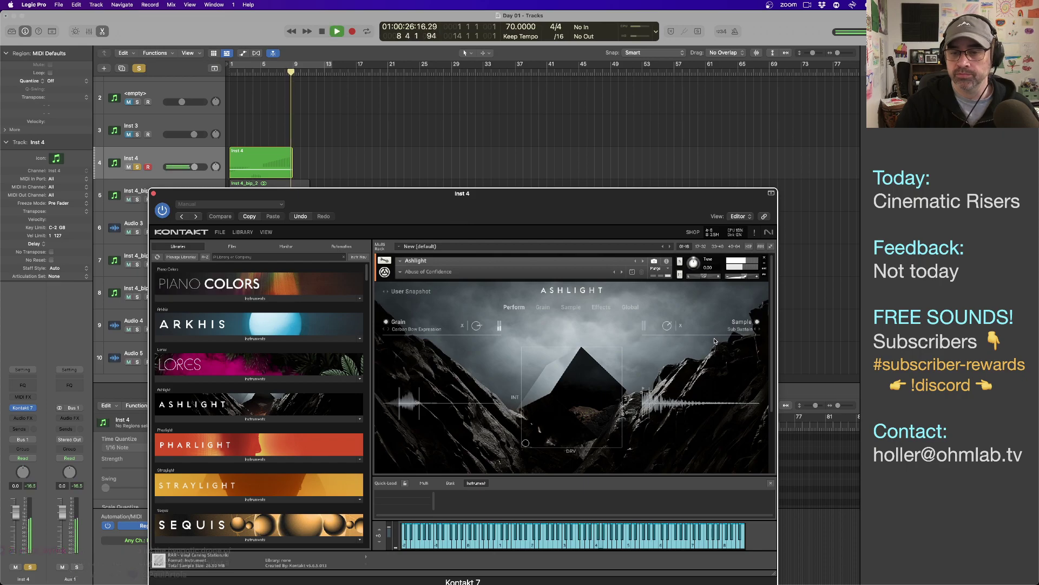
- Filter the sample sources by the Cinematic type, load the Subtle Whoosh preset and audition the riser from the project start
left_click(750, 329)
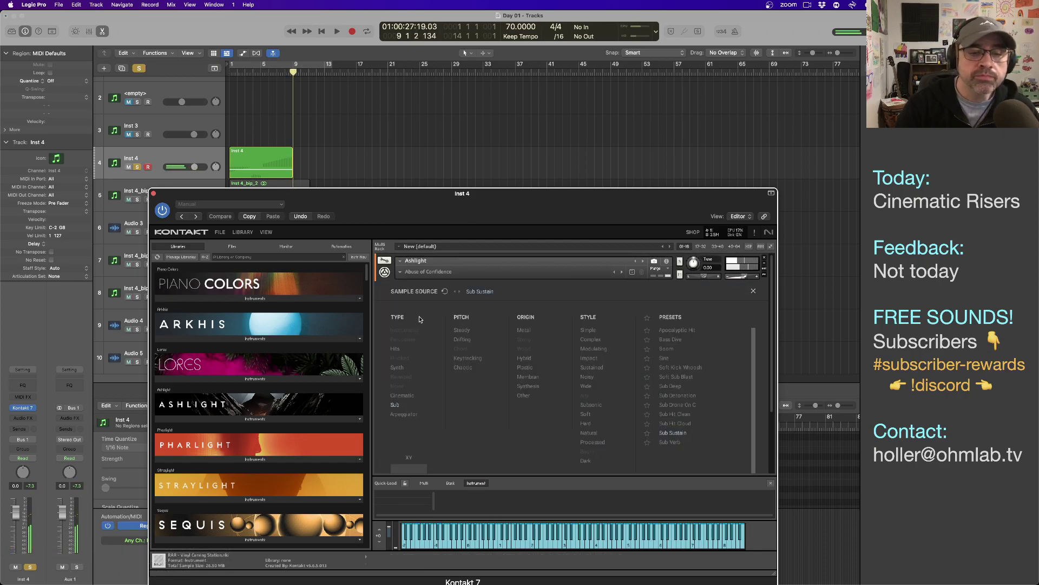
left_click(404, 396)
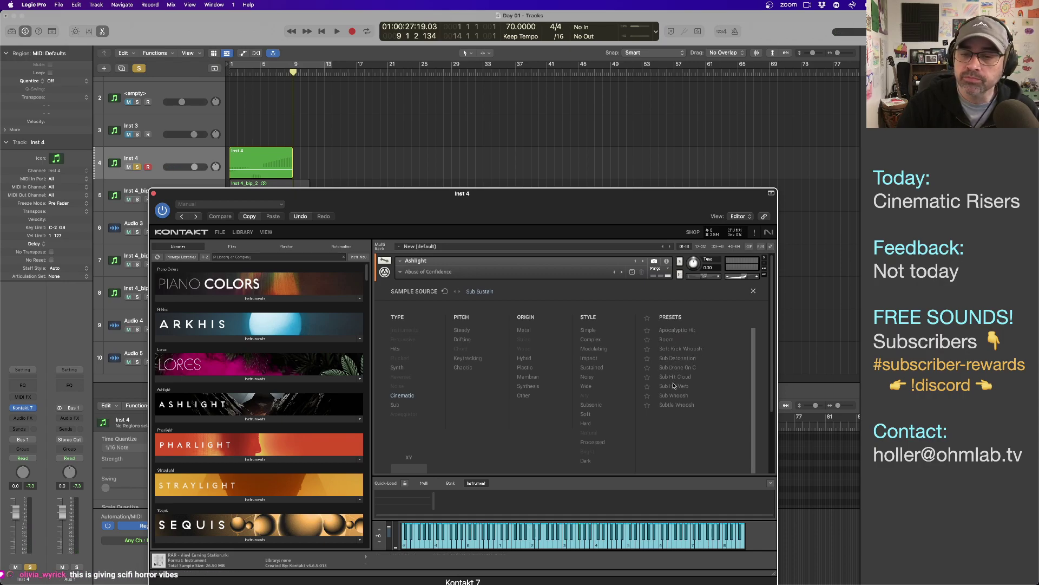
left_click(671, 405)
left_click(754, 291)
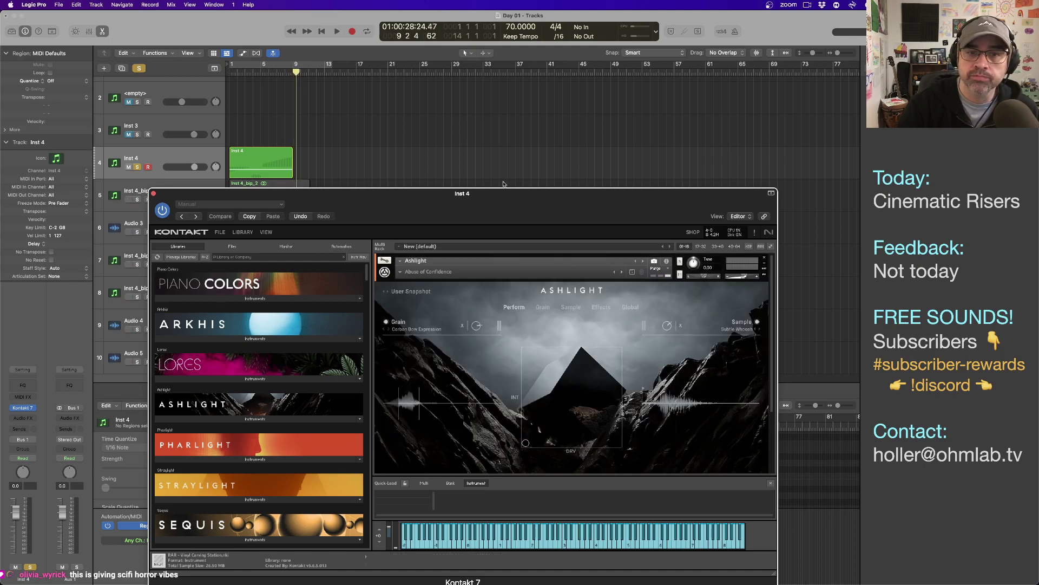
left_click(491, 174)
key("space")
key("space")
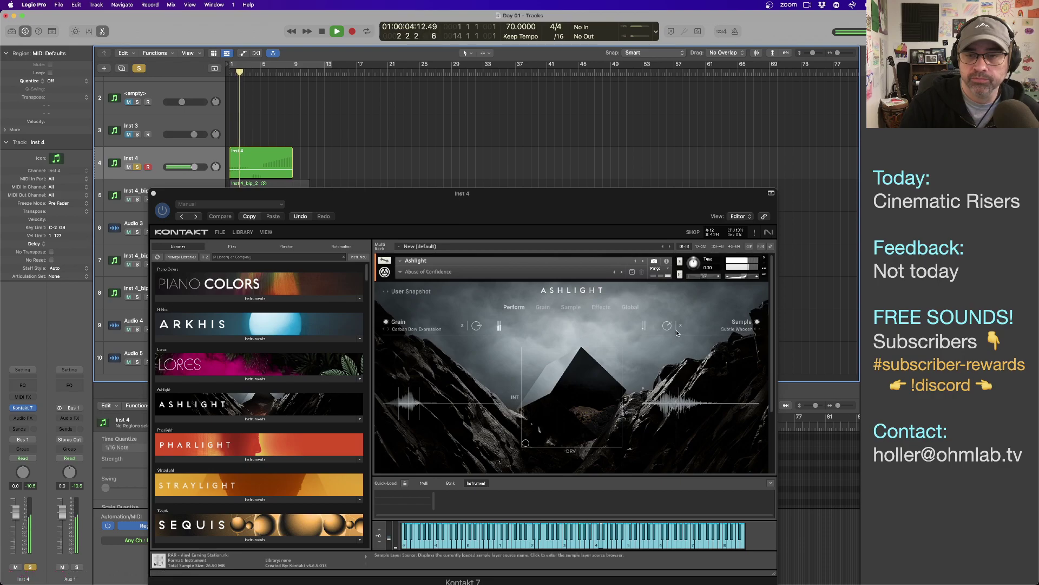
- Move Ashlight's XY pad control from its lower corner to near the pad's center and return playback to the project start
left_click(526, 444)
left_click_drag(526, 444, 567, 374)
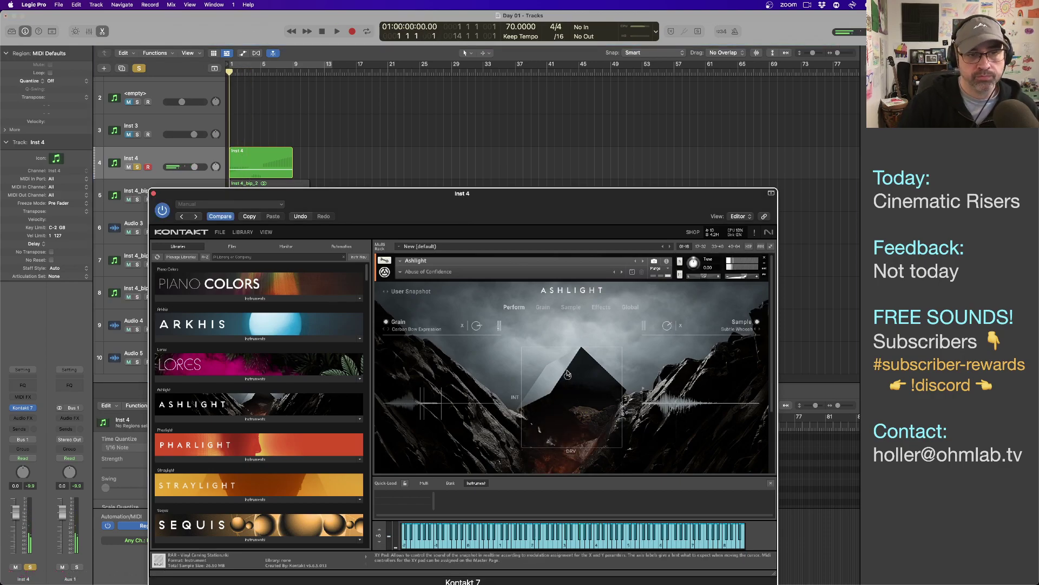
key("Return")
- Shift the start point of Ashlight's sample to just before the loud part of its waveform, auditioning the riser from the project start
left_click(570, 308)
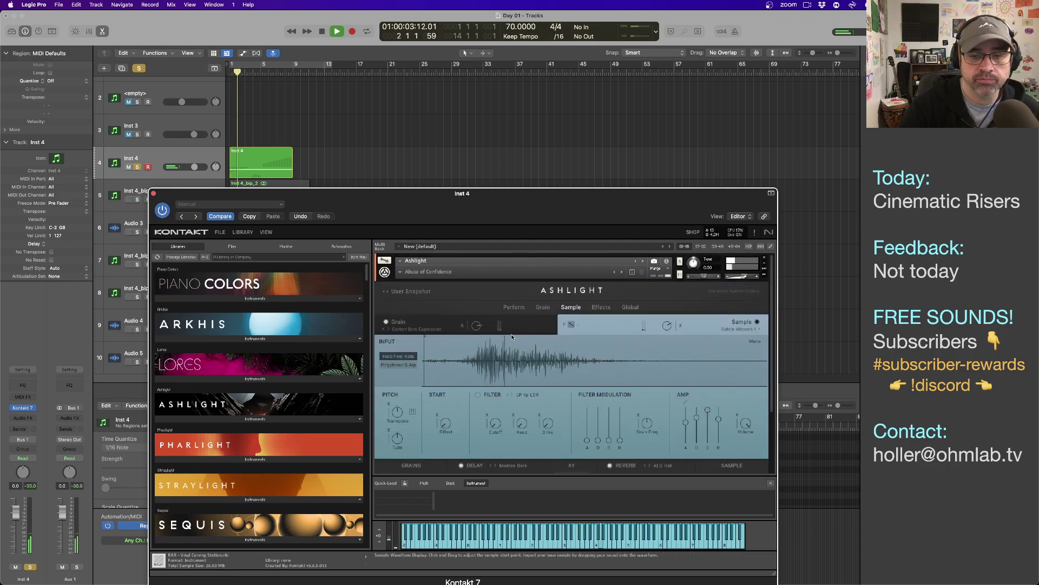
key("space")
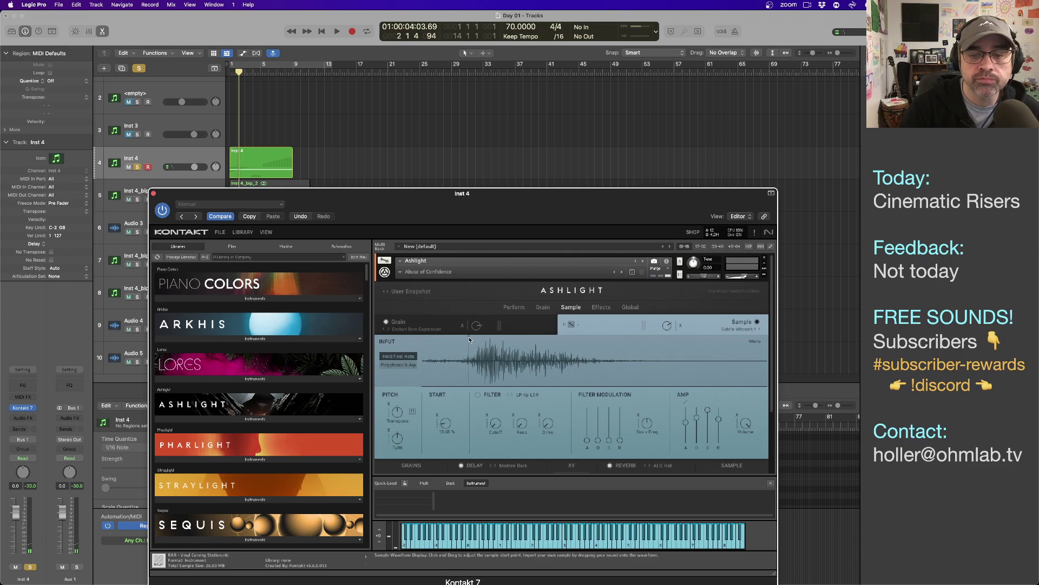
key("space")
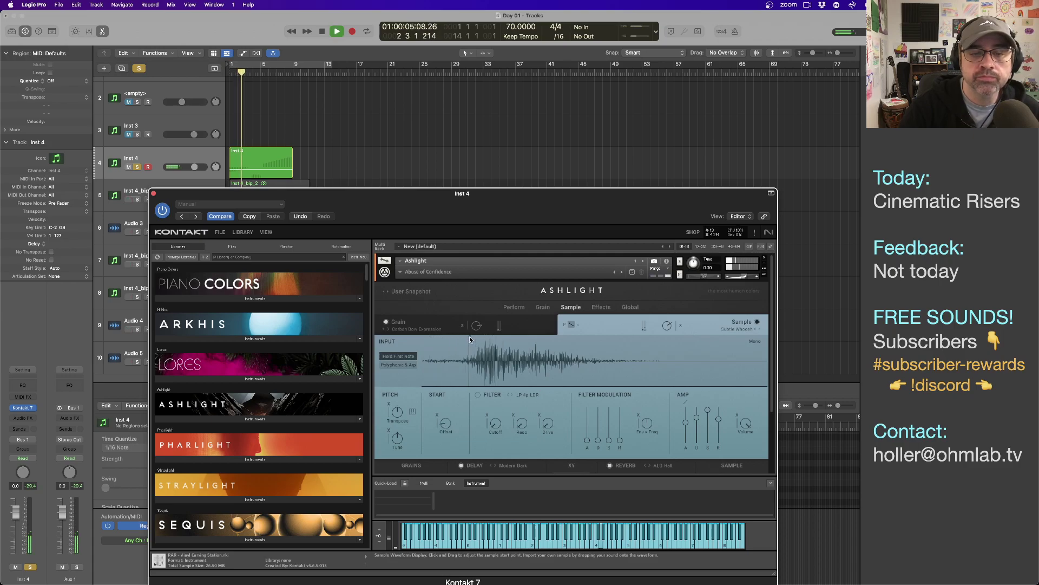
key("Return")
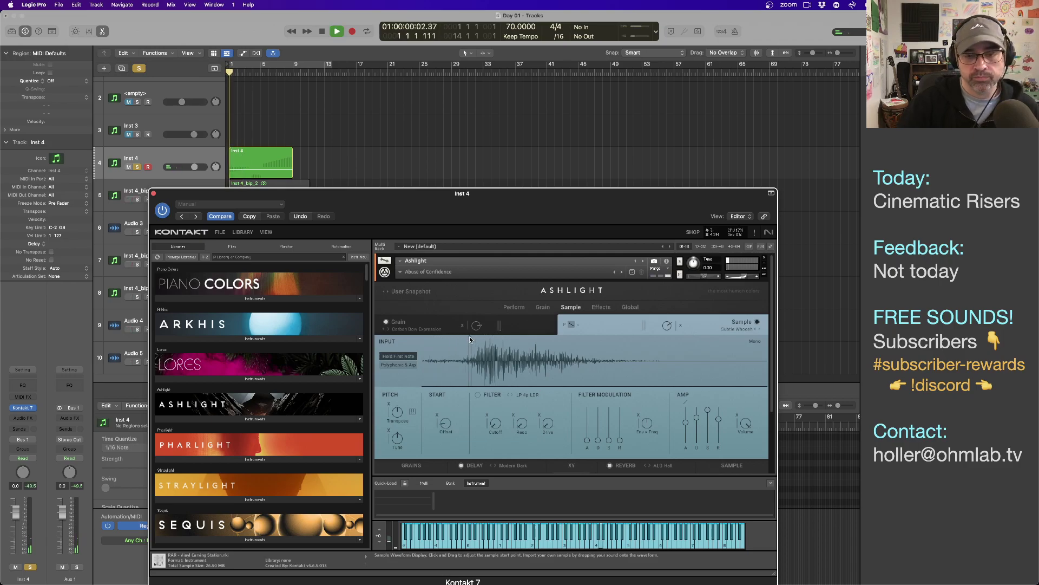
key("space")
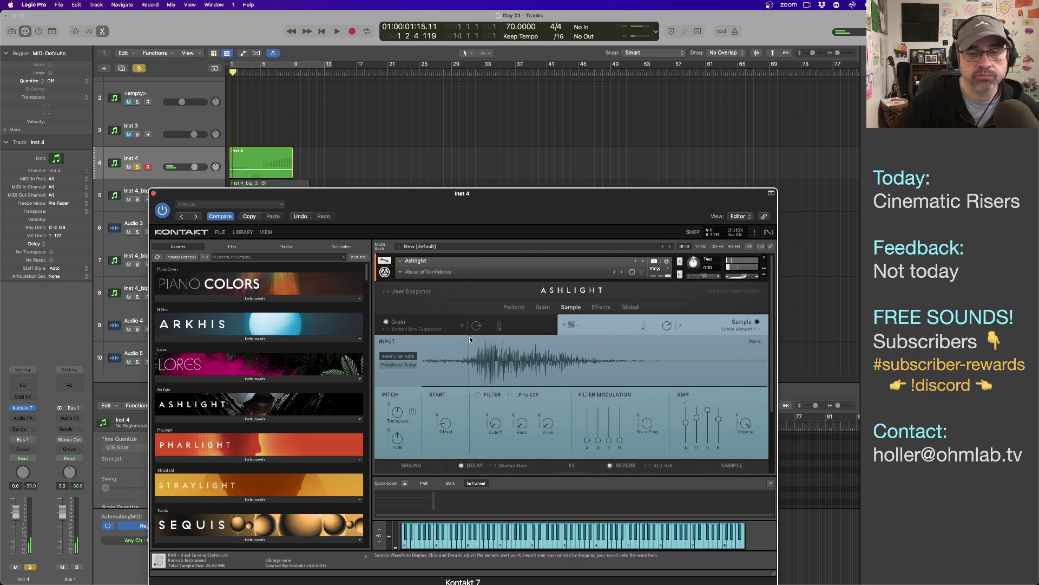
key("Return")
key("space")
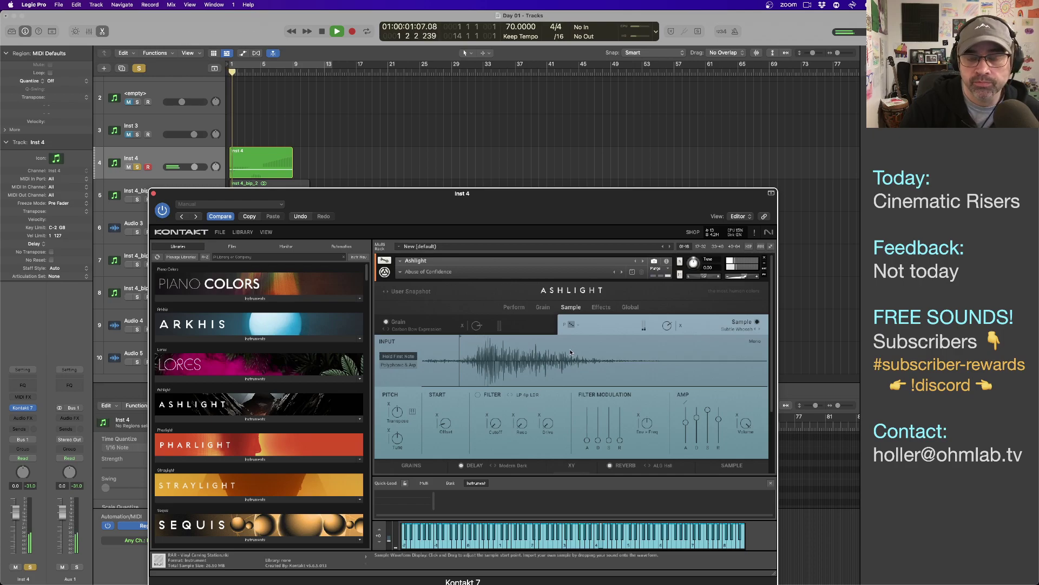
- Stop playback and load the Sub Hit Verb preset as Ashlight's sample source
left_click(541, 328)
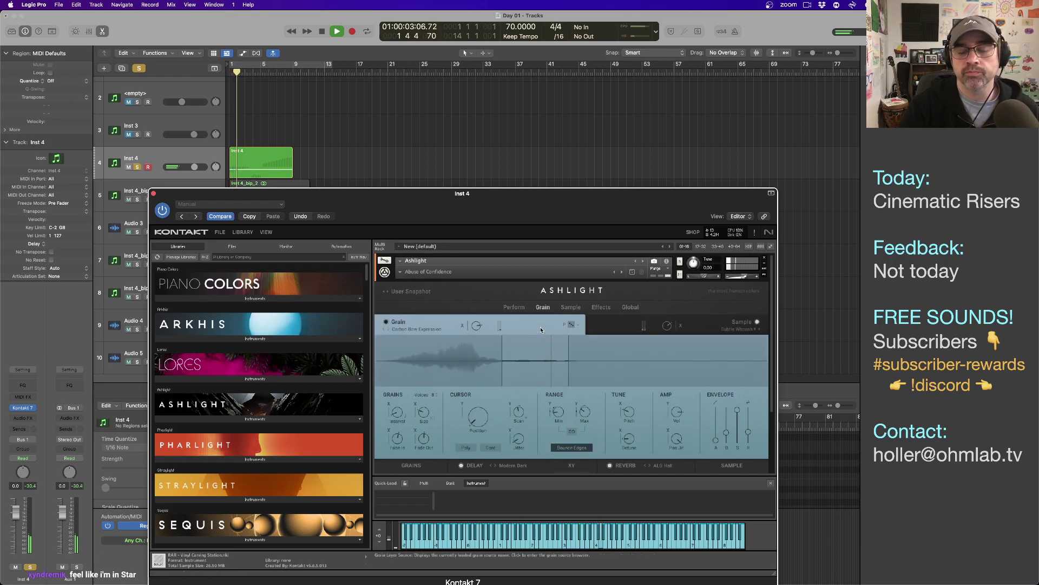
key("space")
left_click(738, 328)
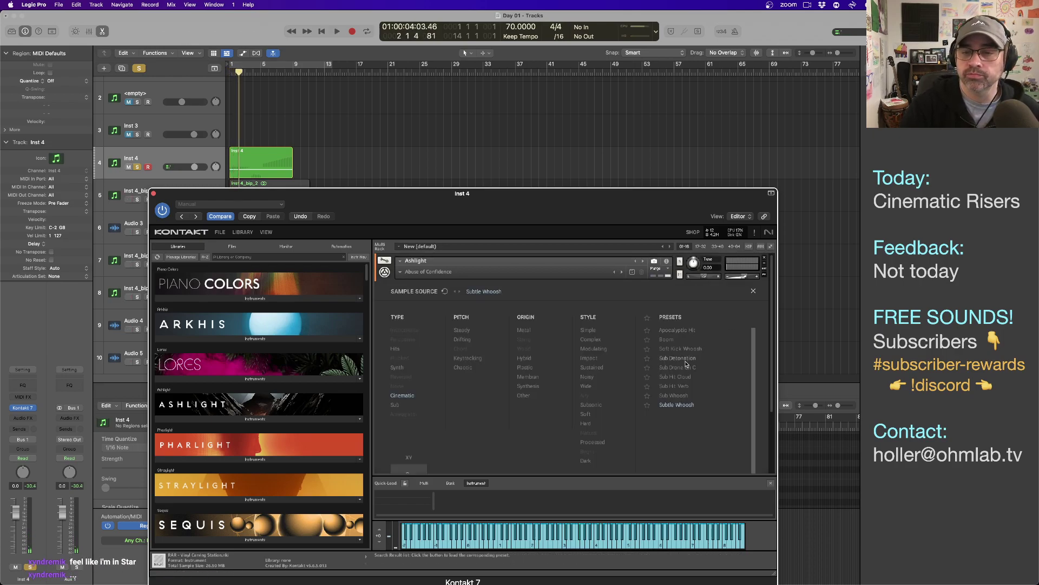
left_click(674, 386)
left_click(753, 290)
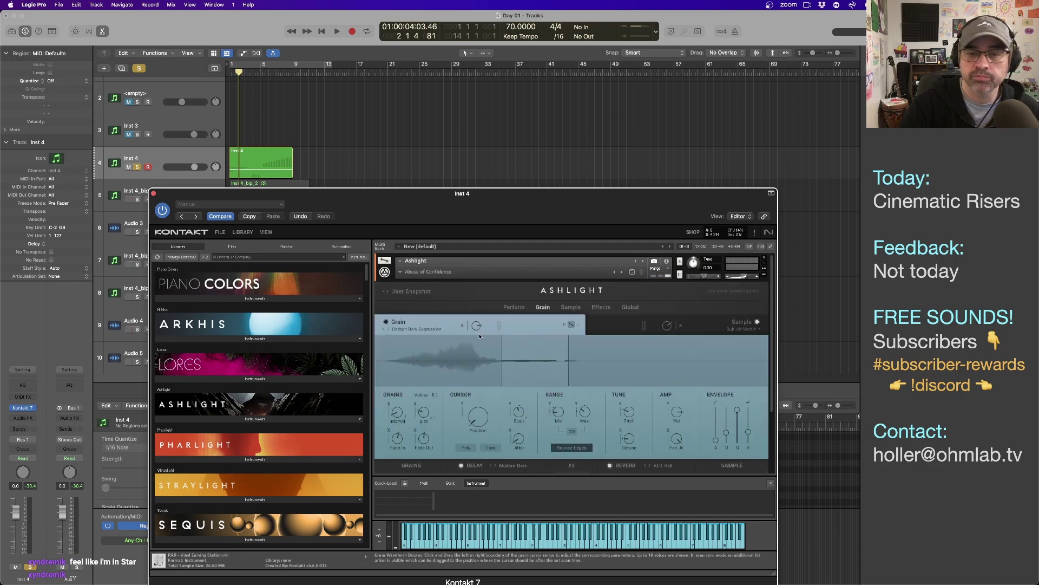
- Position the grain cursor range over the loudest part of the Carbon Bow Expression waveform, adjust its Scan speed and audition the riser
key("space")
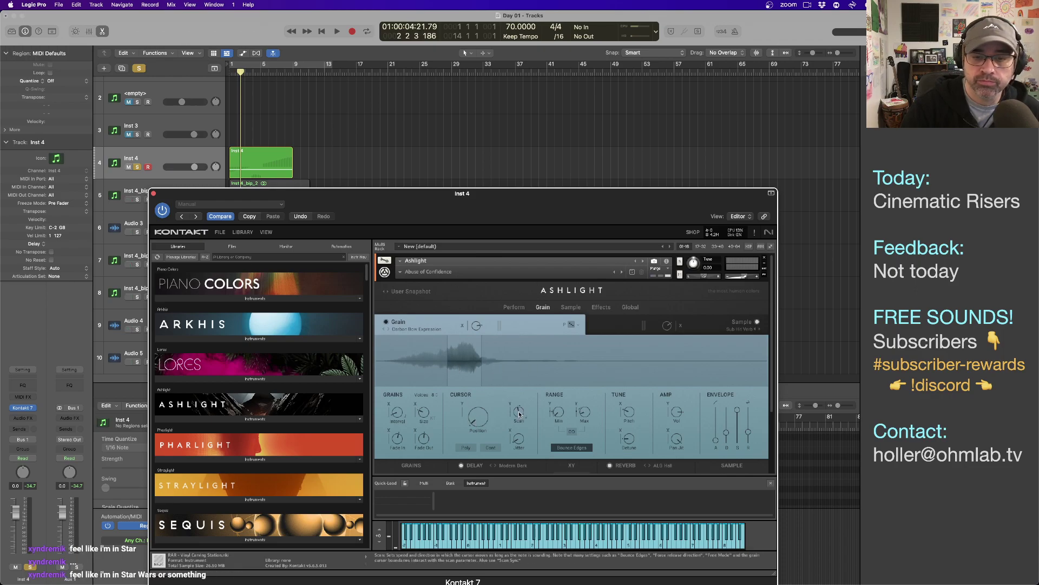
left_click_drag(519, 419, 519, 438)
key("space")
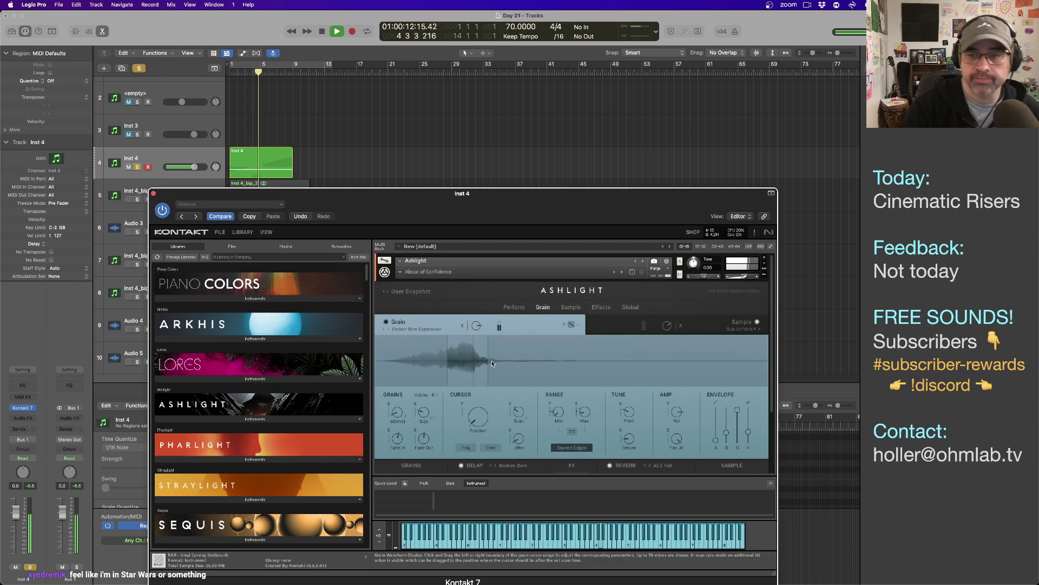
left_click(740, 326)
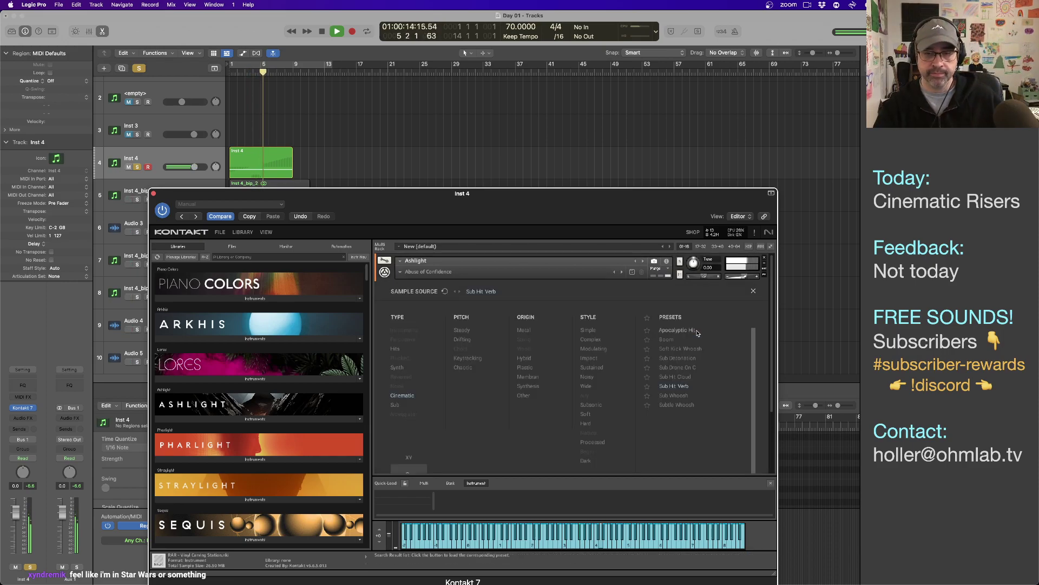
left_click(754, 293)
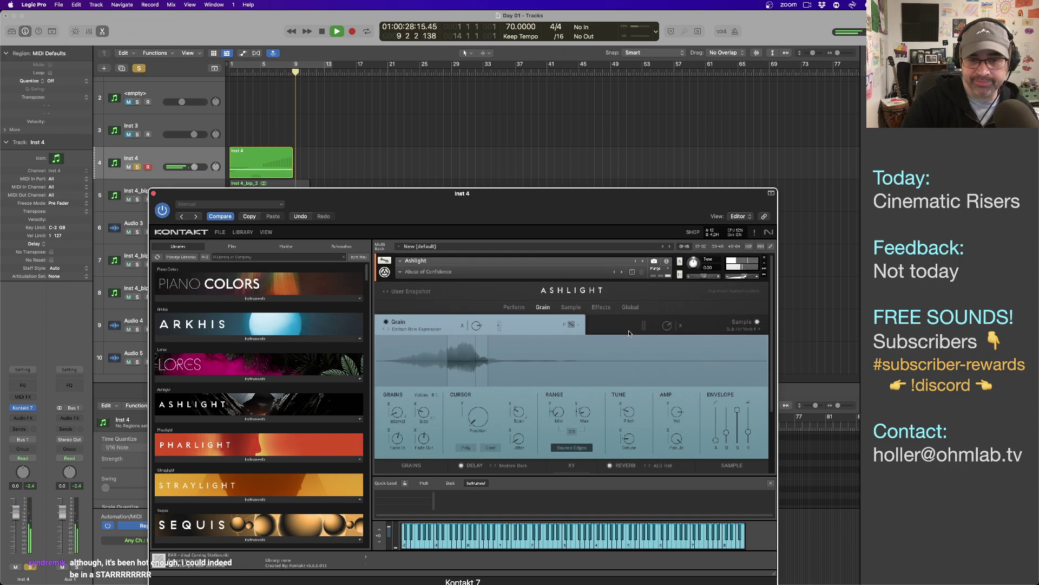
key("space")
- Raise the end point of the Inst 4 region's pitch bend automation to 60
left_click_drag(436, 209, 709, 159)
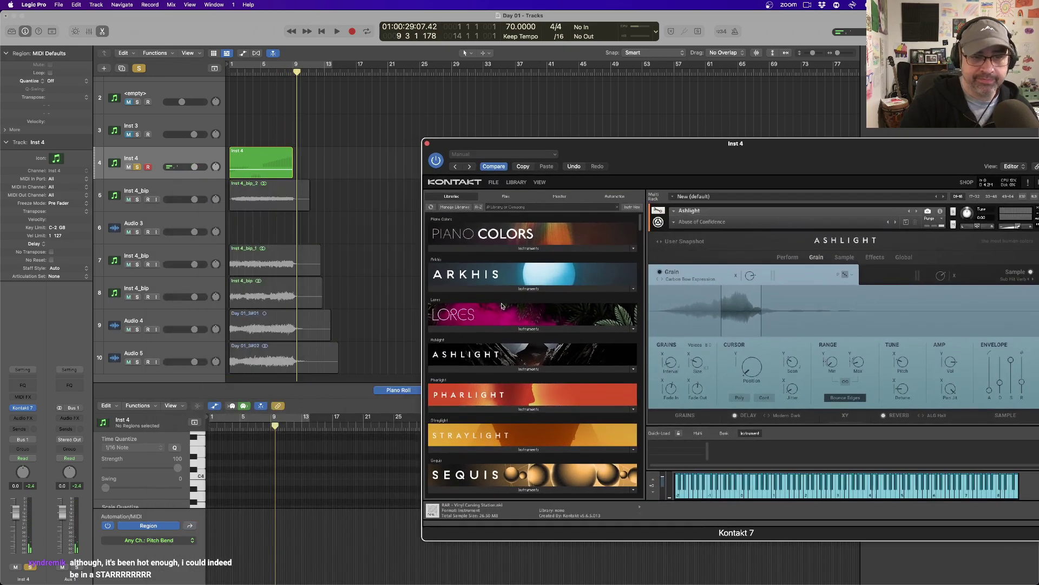
left_click(247, 171)
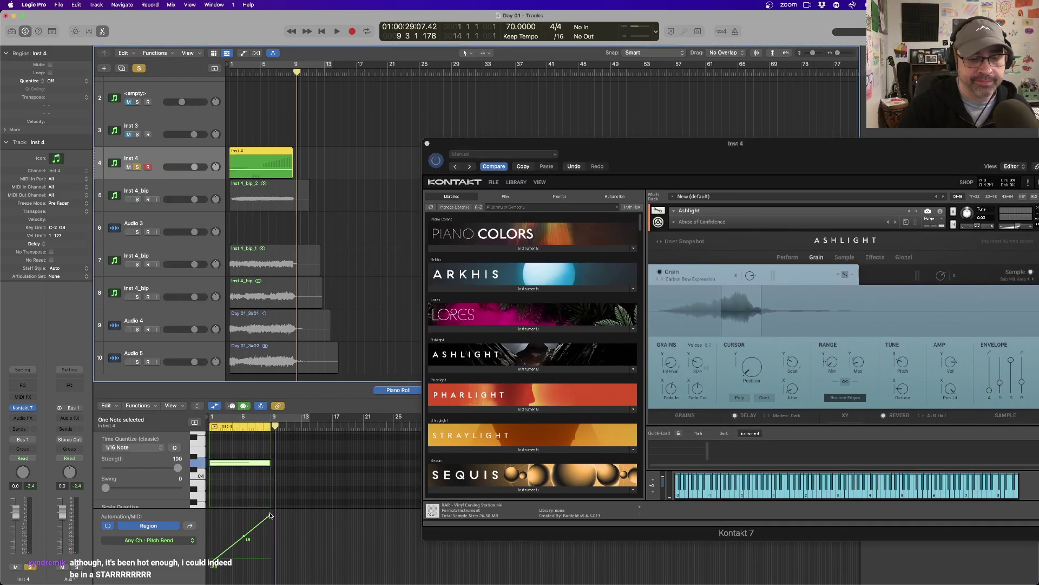
left_click_drag(270, 517, 269, 516)
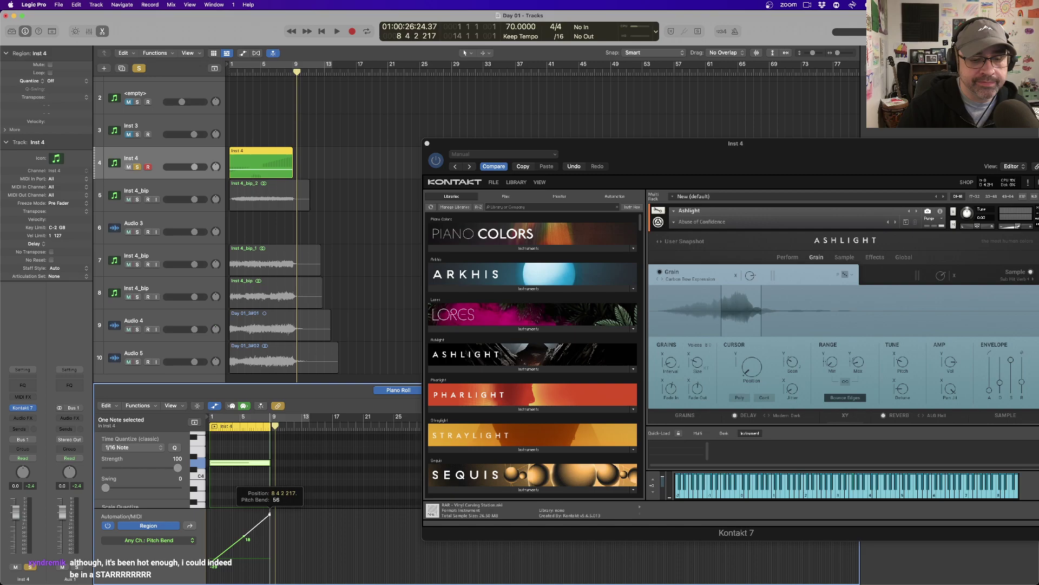
left_click_drag(270, 514, 270, 512)
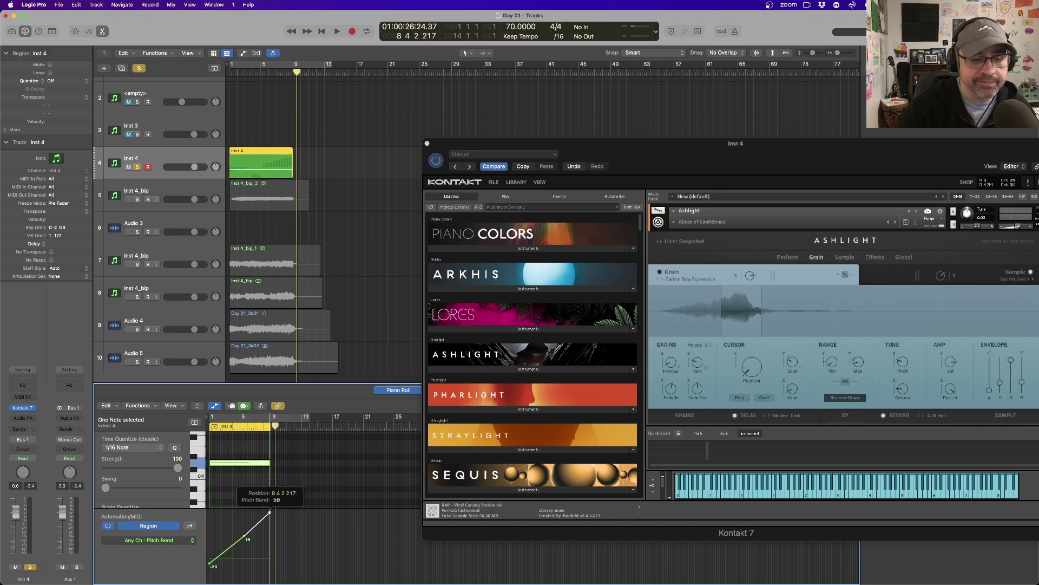
left_click_drag(270, 510, 271, 511)
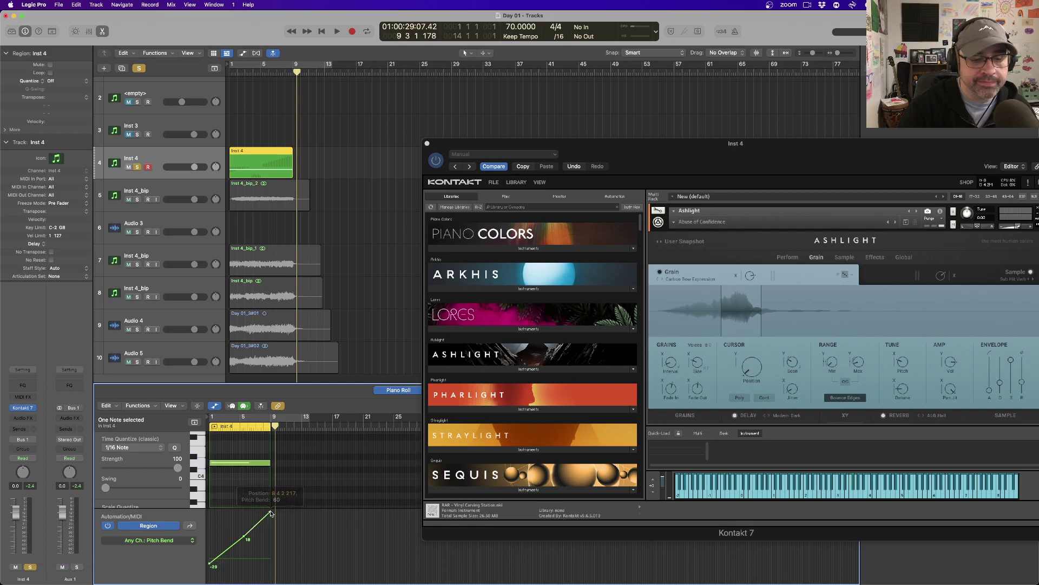
left_click_drag(788, 156, 552, 187)
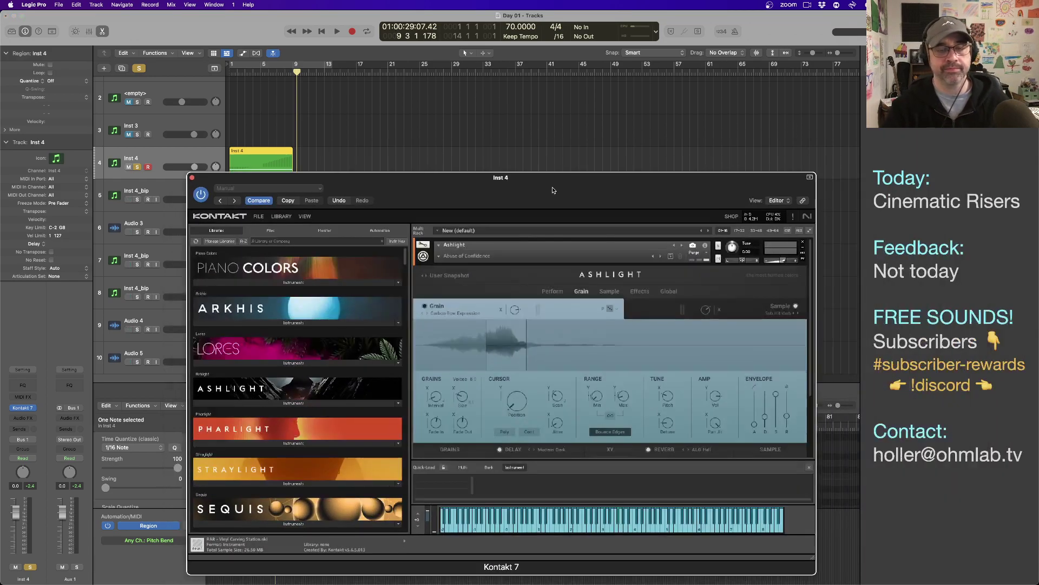
- Audition the Inst 4 riser from the project start with the adjusted pitch bend
key("space")
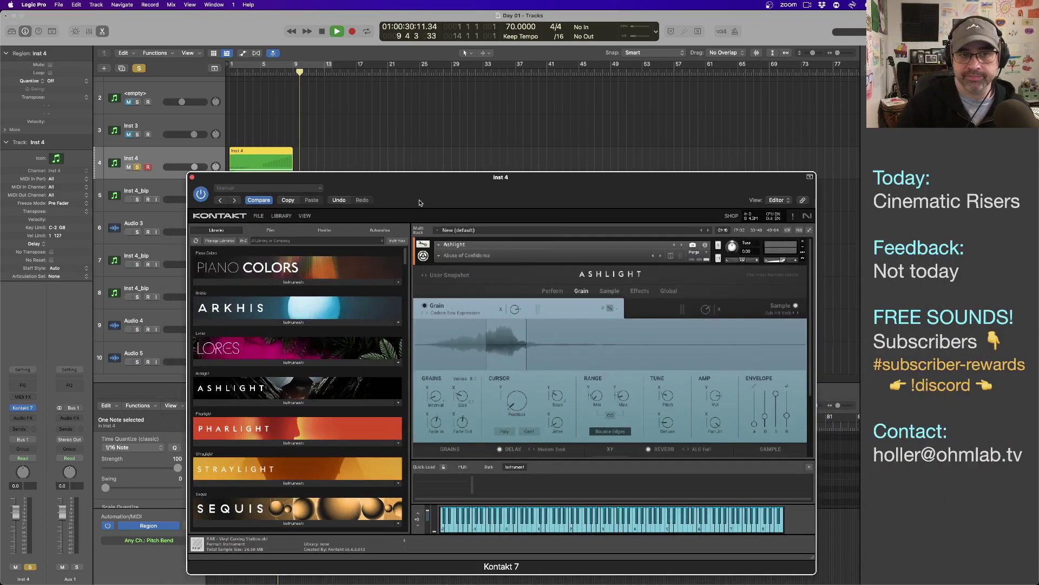
left_click(387, 168)
key("Return")
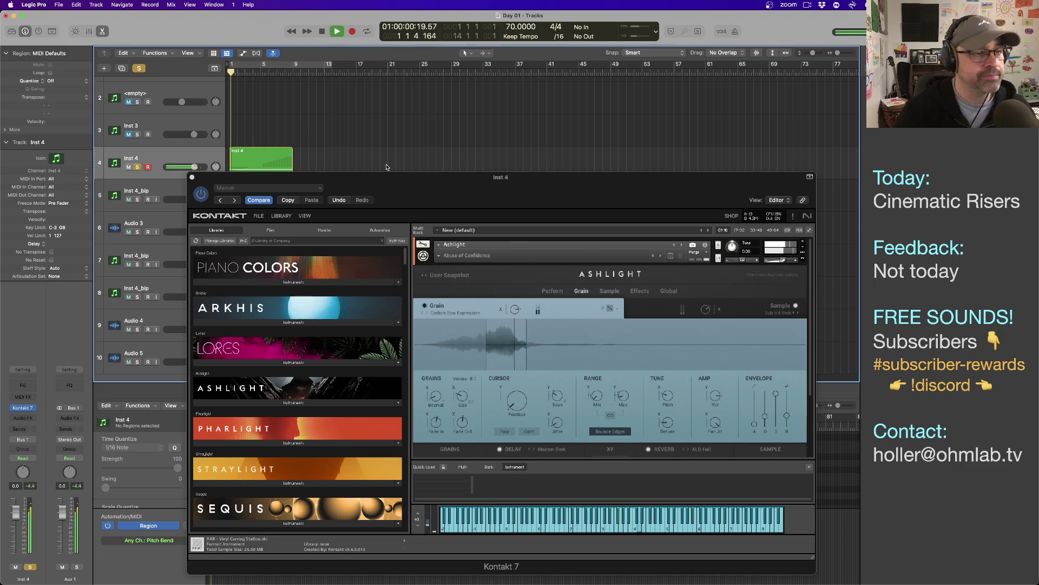
key("space")
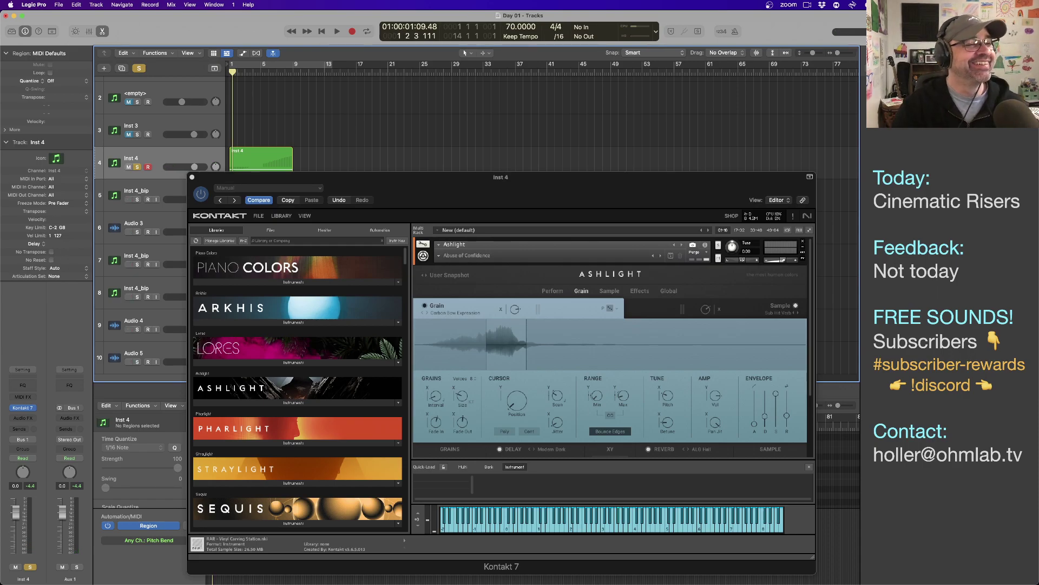
key("space")
left_click_drag(502, 193, 521, 219)
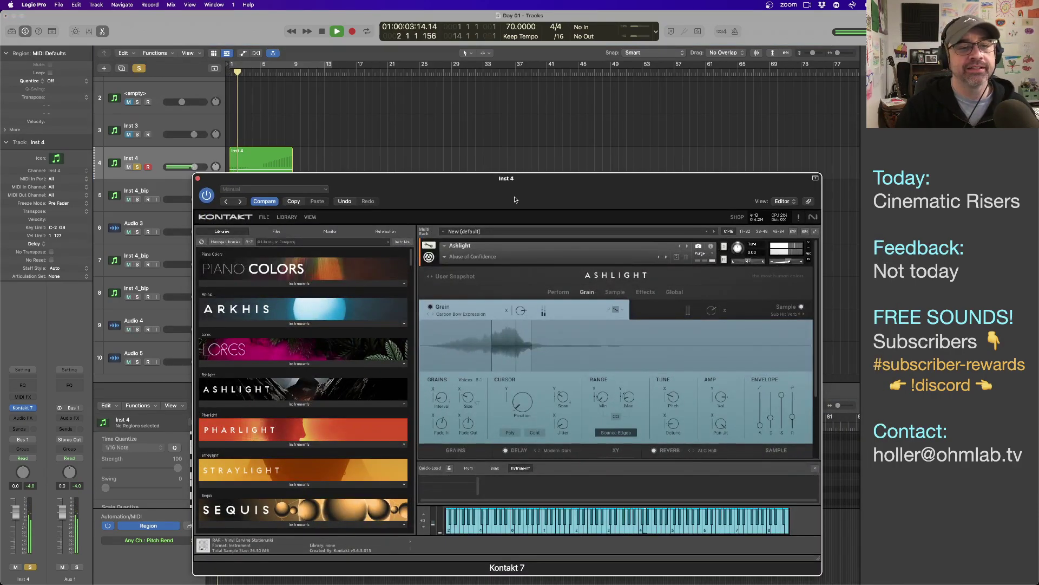
left_click(358, 166)
key("space")
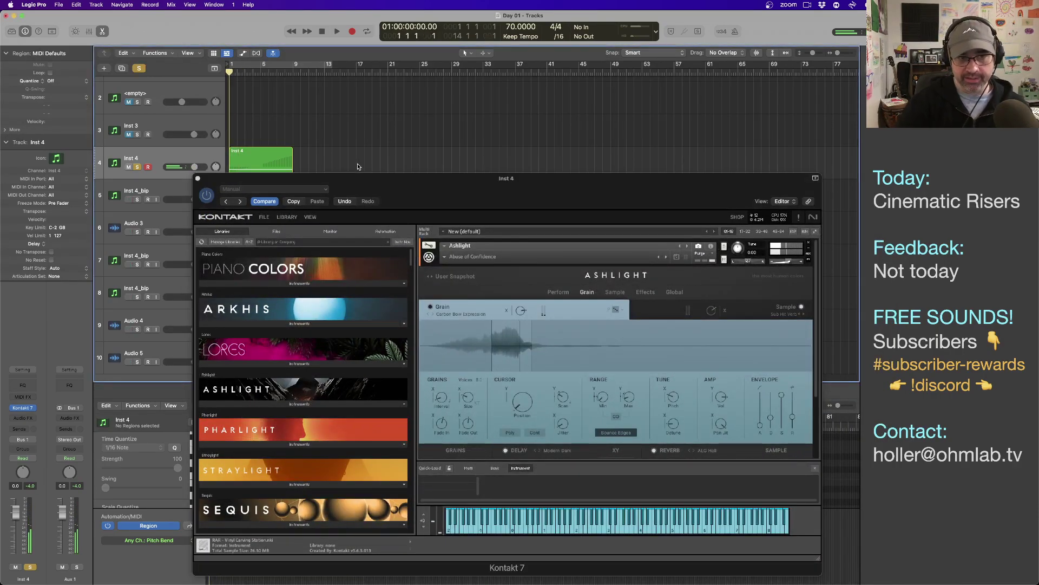
key("space")
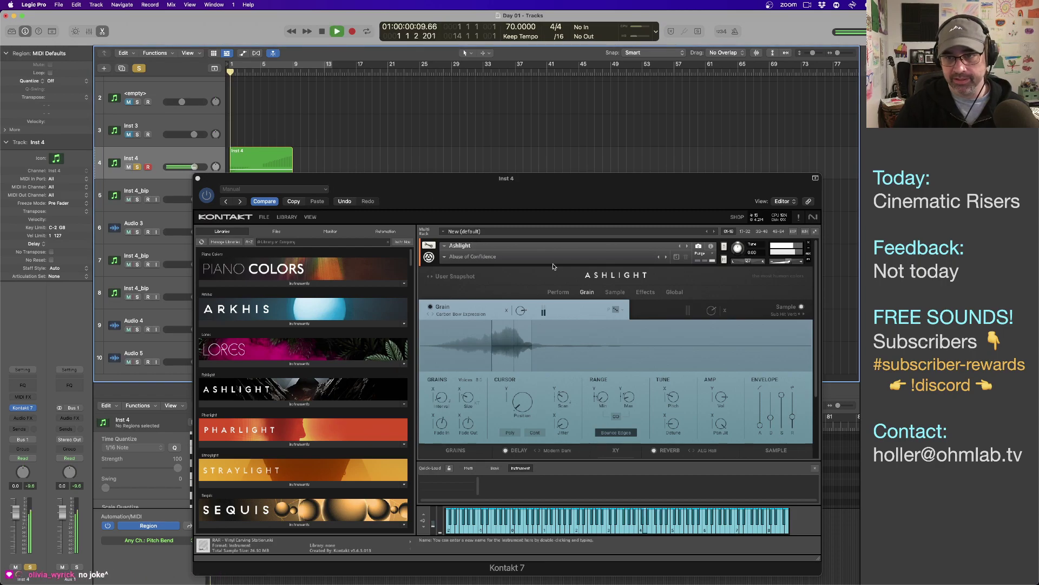
- Move the start point of Ashlight's Sub Hit Verb sample to the beginning of its waveform while the riser plays
left_click(171, 153)
left_click_drag(373, 188, 350, 191)
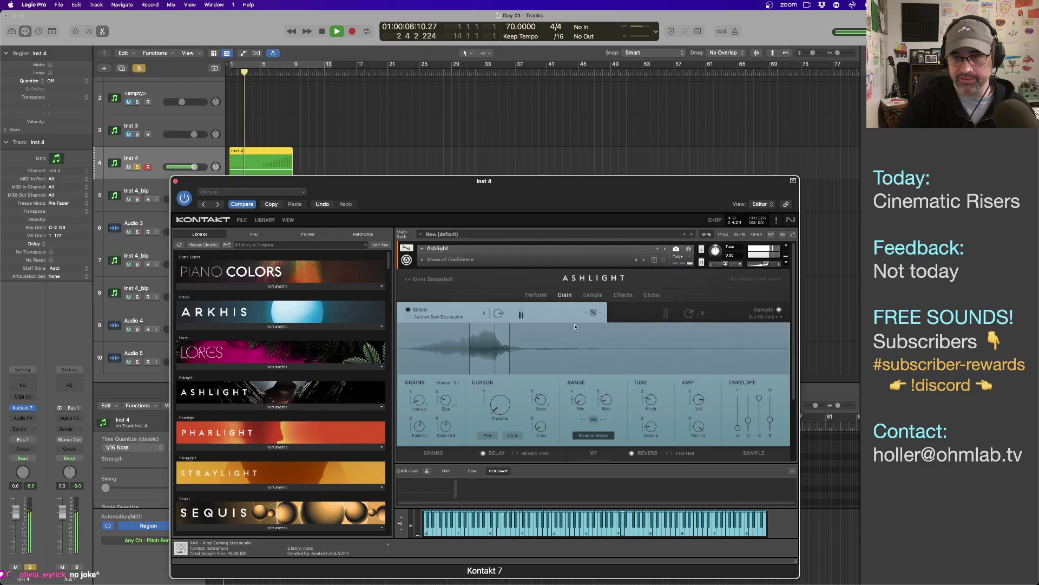
left_click(727, 321)
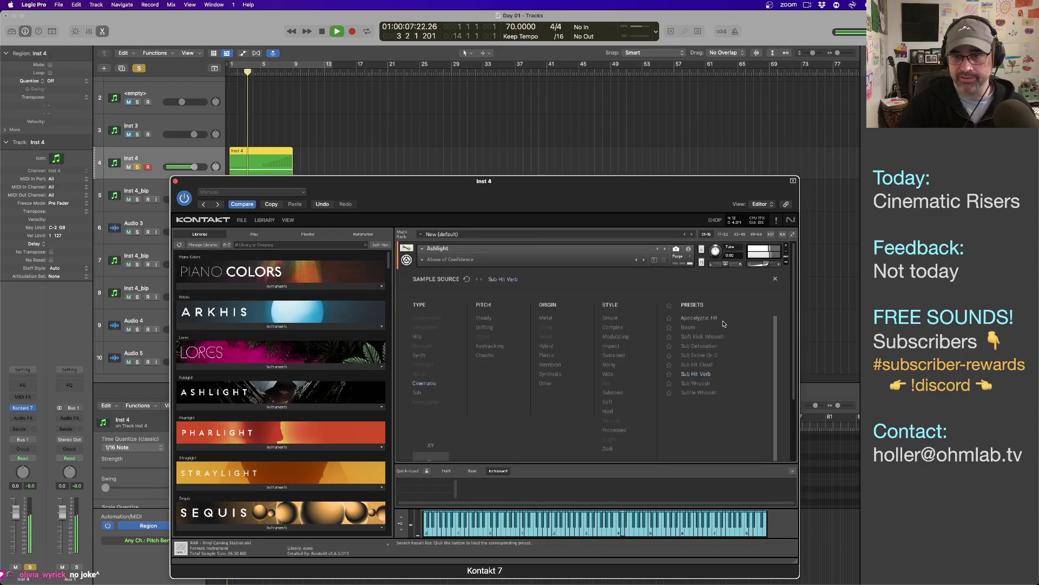
left_click(775, 279)
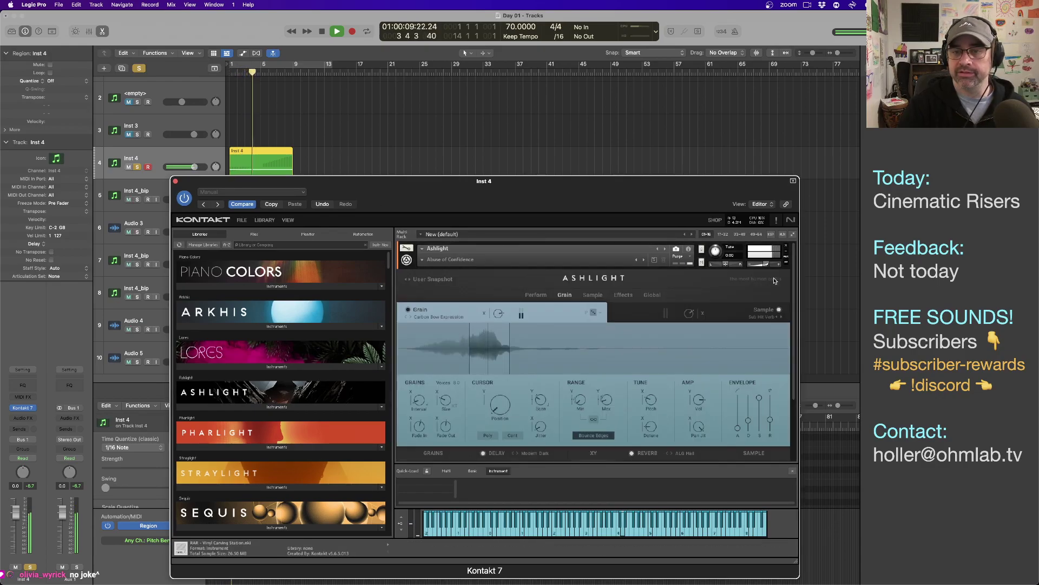
left_click(593, 295)
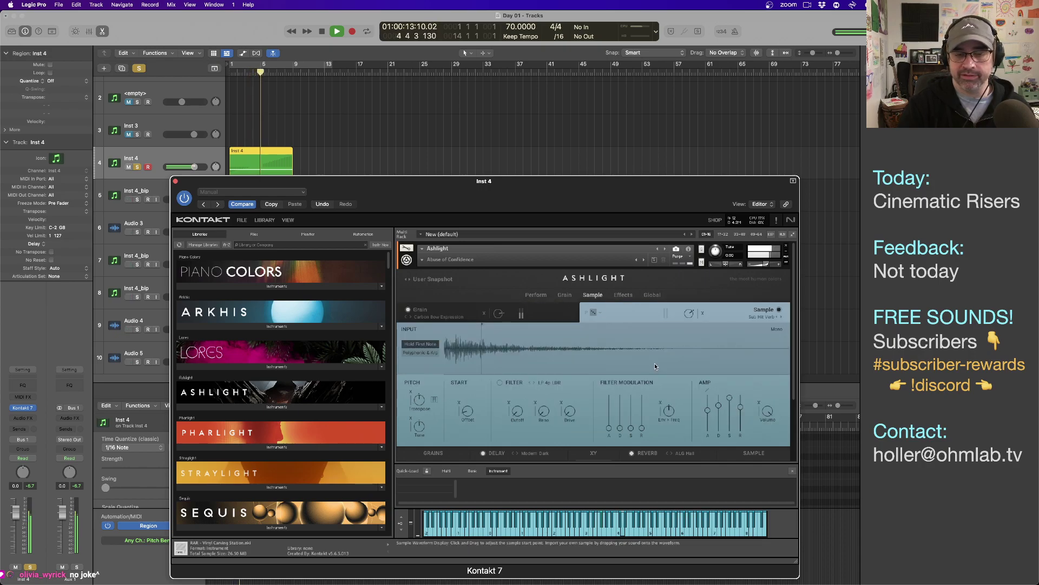
left_click_drag(483, 327, 485, 344)
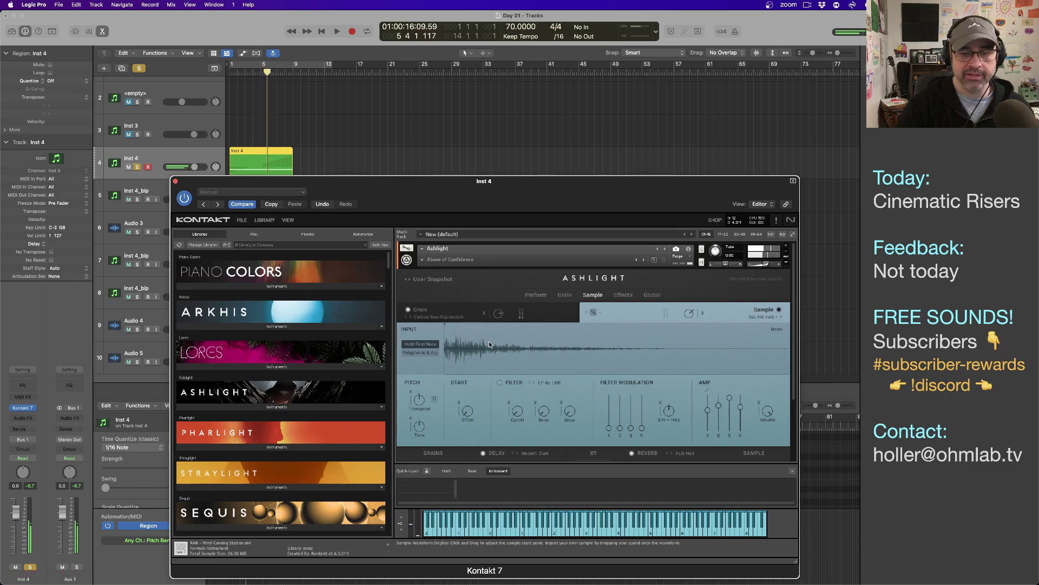
- Audition the opening of the Inst 4 riser from the project start with the Sub Hit Verb sample
left_click(305, 160)
key("Return")
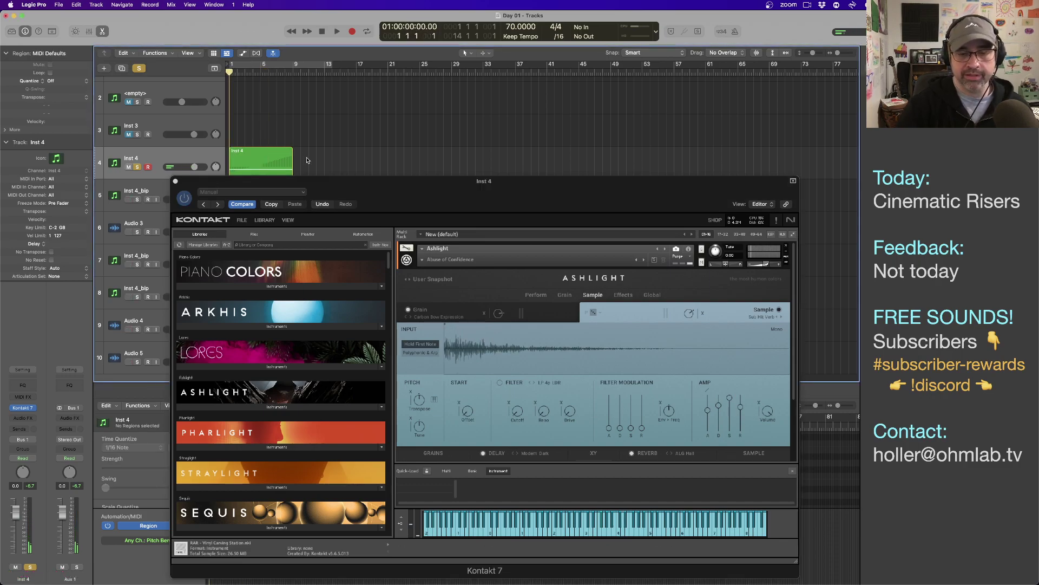
key("space")
key("space")
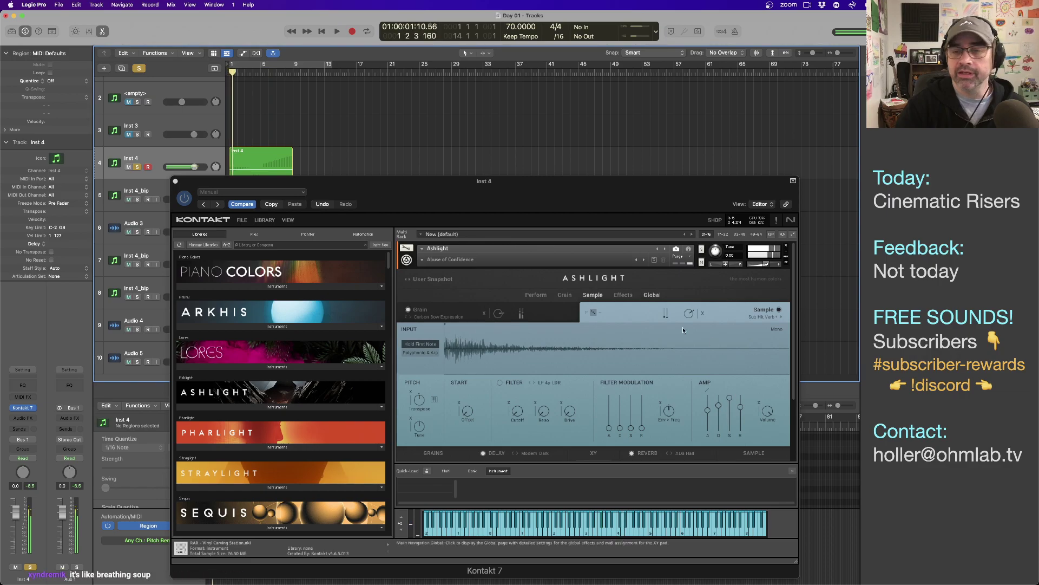
- Load the Boom preset as Ashlight's sample source and audition the riser from the project start
left_click(731, 336)
left_click(763, 318)
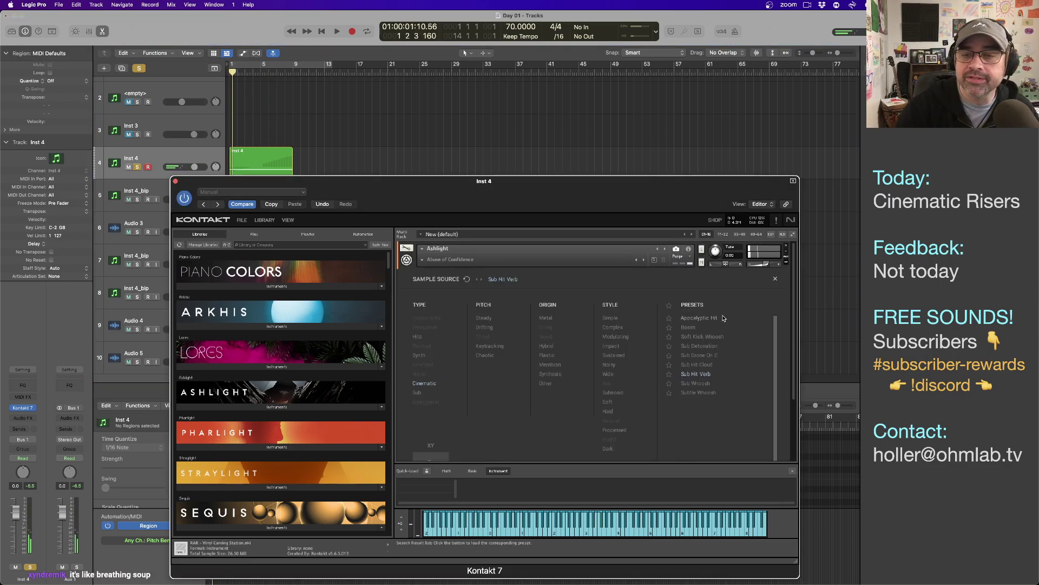
left_click(696, 328)
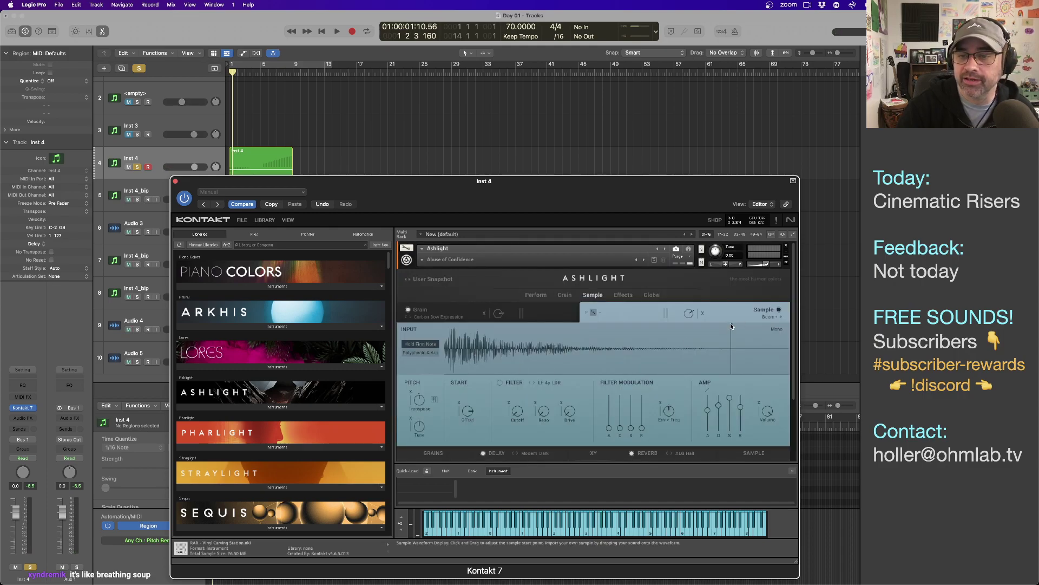
left_click(306, 166)
key("Return")
key("space")
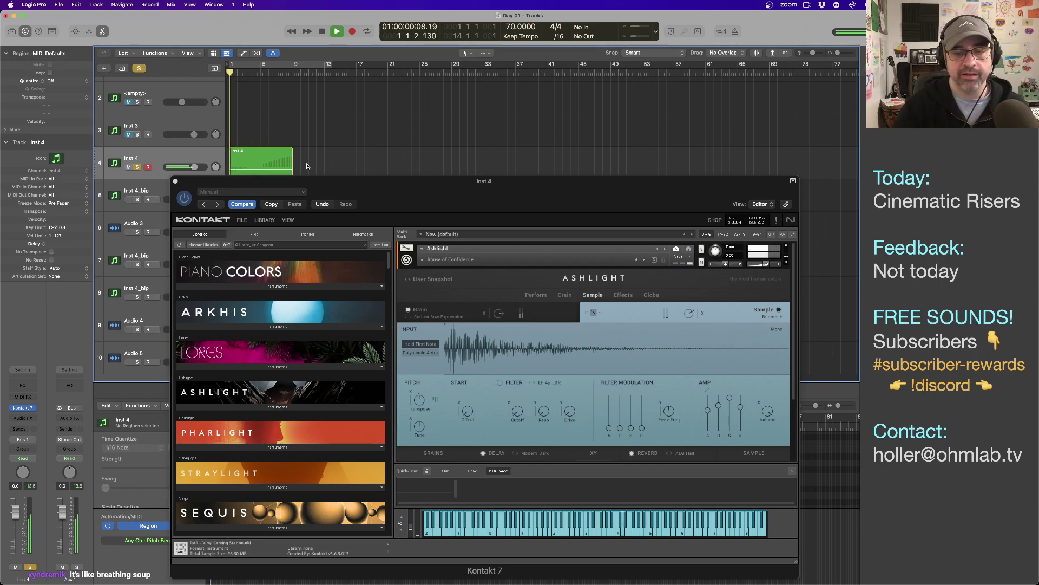
- Switch the sample input to Polyphonic & Arp, enable the arpeggiator and audition the riser
left_click(420, 353)
left_click(464, 340)
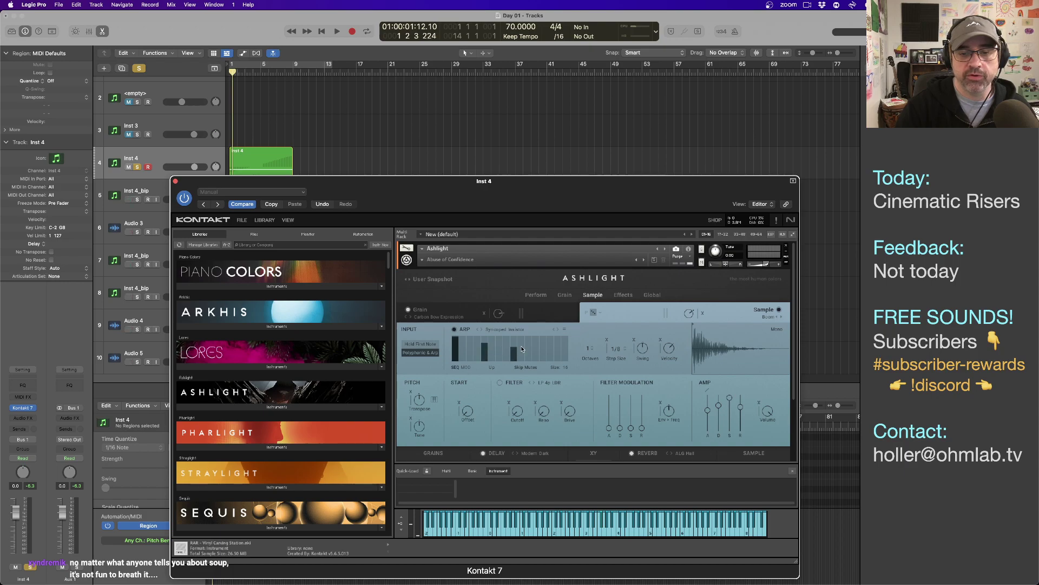
key("space")
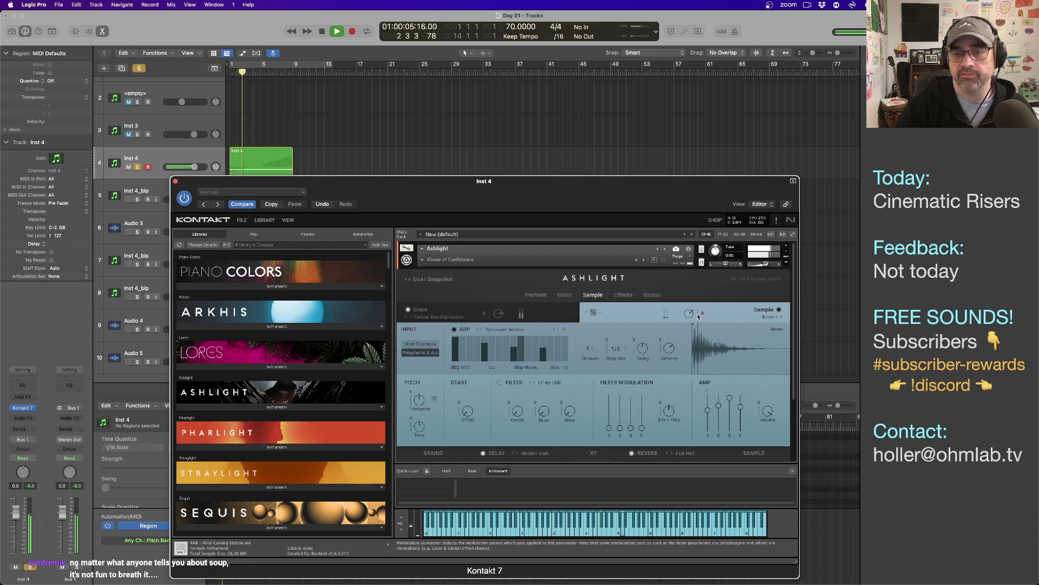
mouse_move(689, 309)
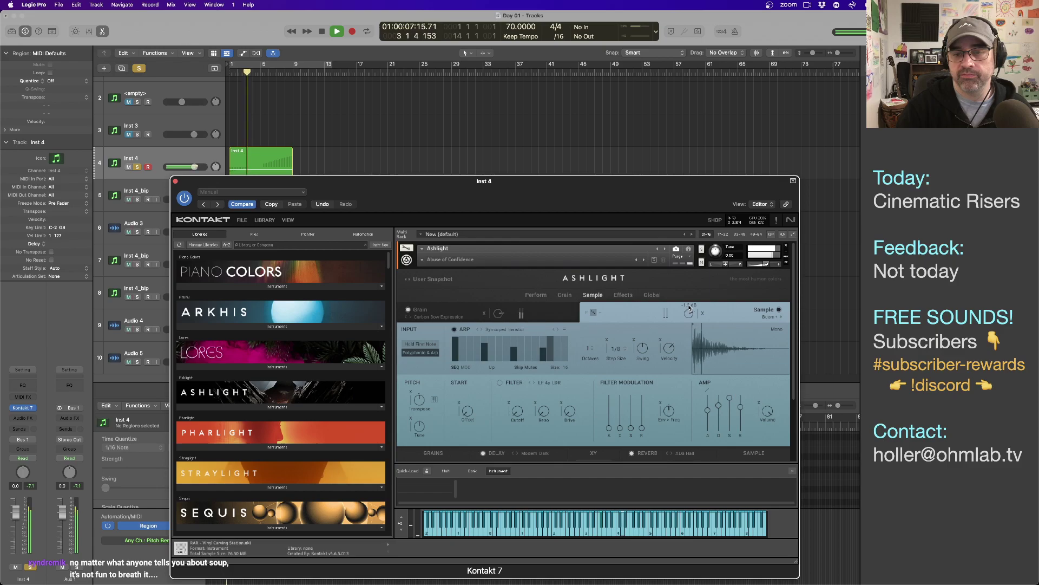
key("space")
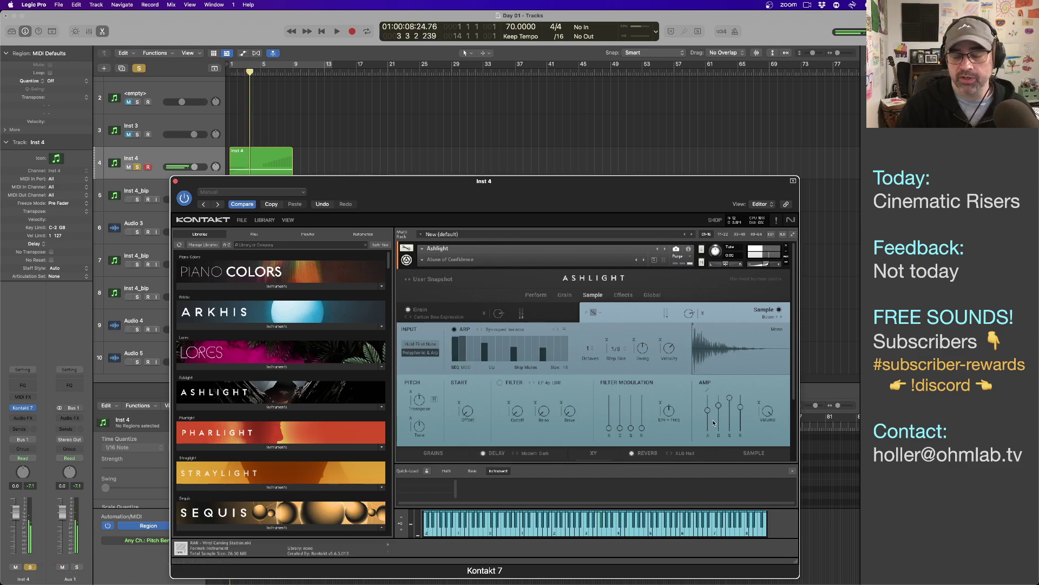
- Lower the sample's Amp attack and audition the arpeggiated Boom riser with a 1/16 step size
left_click_drag(711, 413, 712, 437)
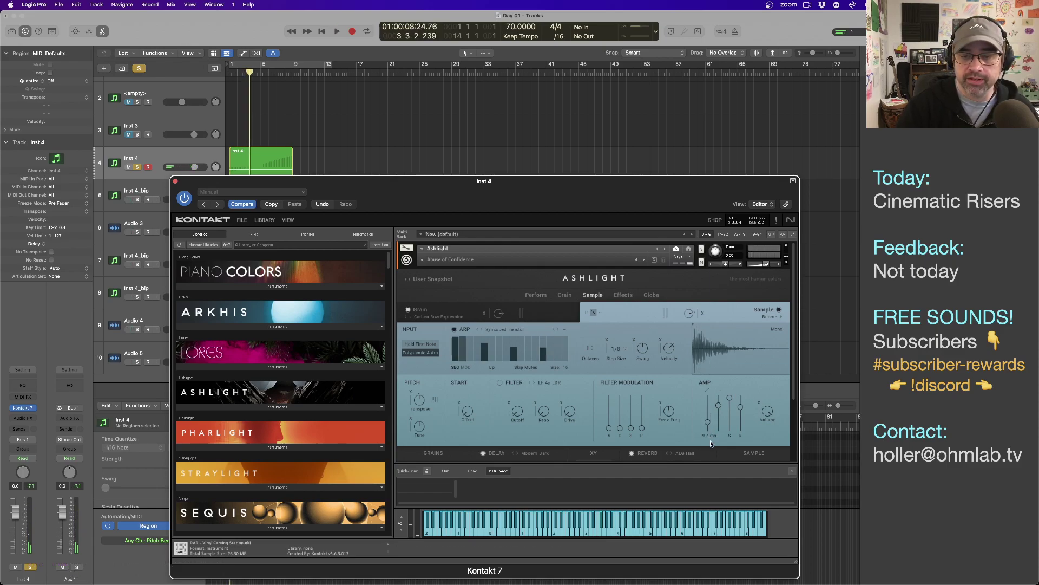
key("space")
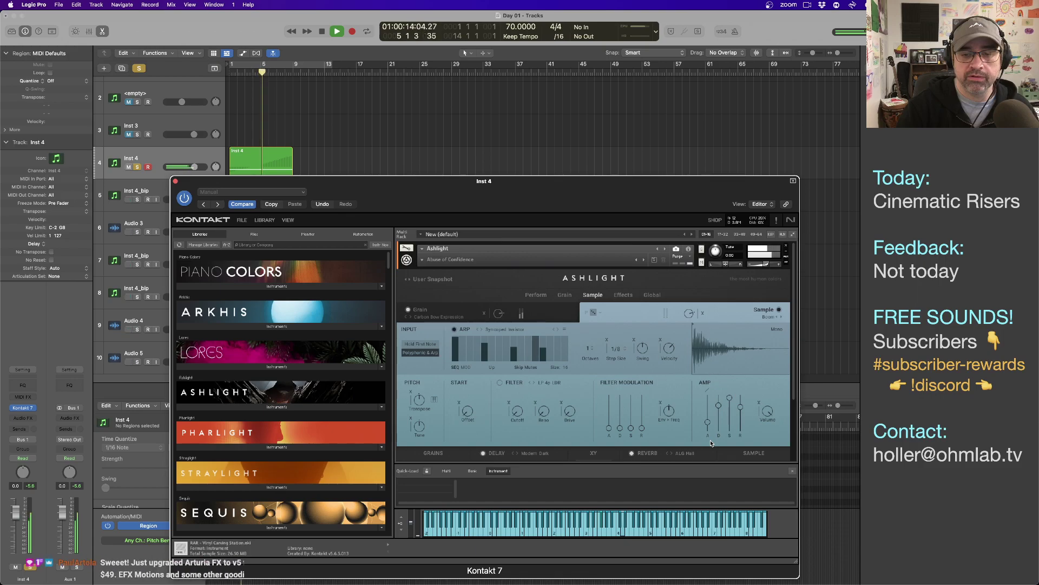
key("space")
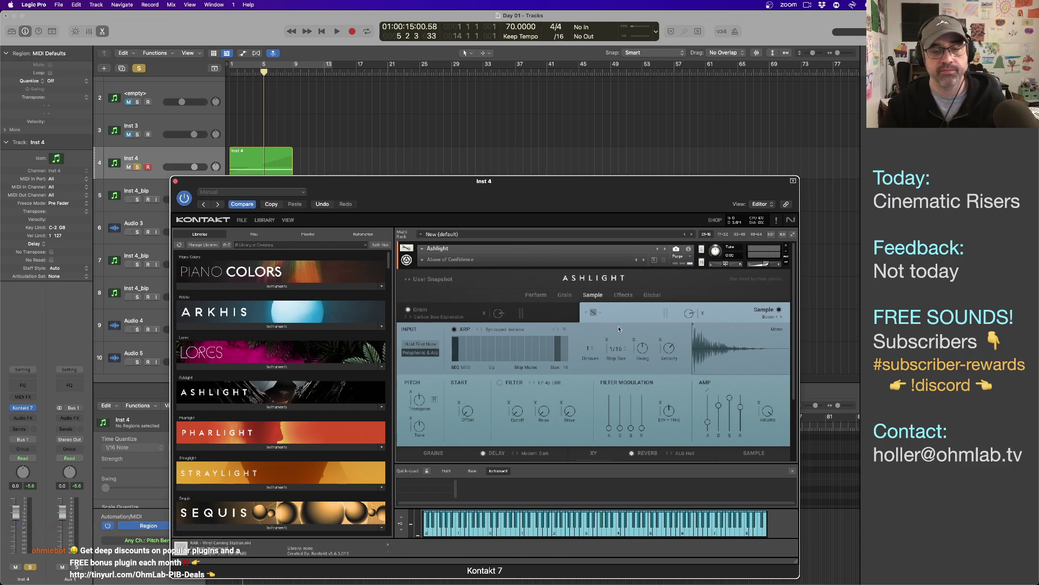
key("space")
key("space")
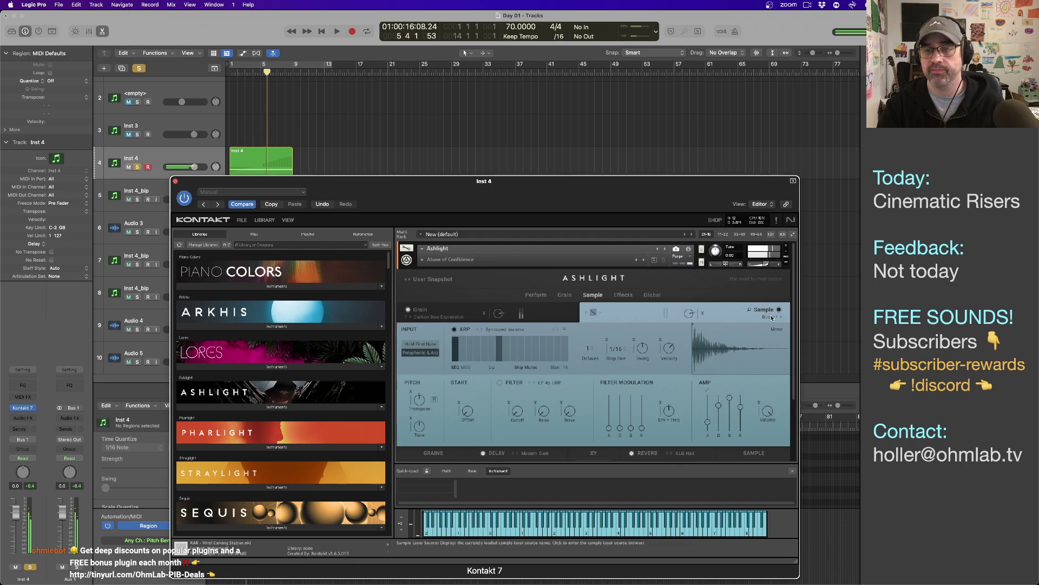
- Replace the Boom sample with the Piano Lid preset from the Percussive type and audition the riser
left_click(772, 318)
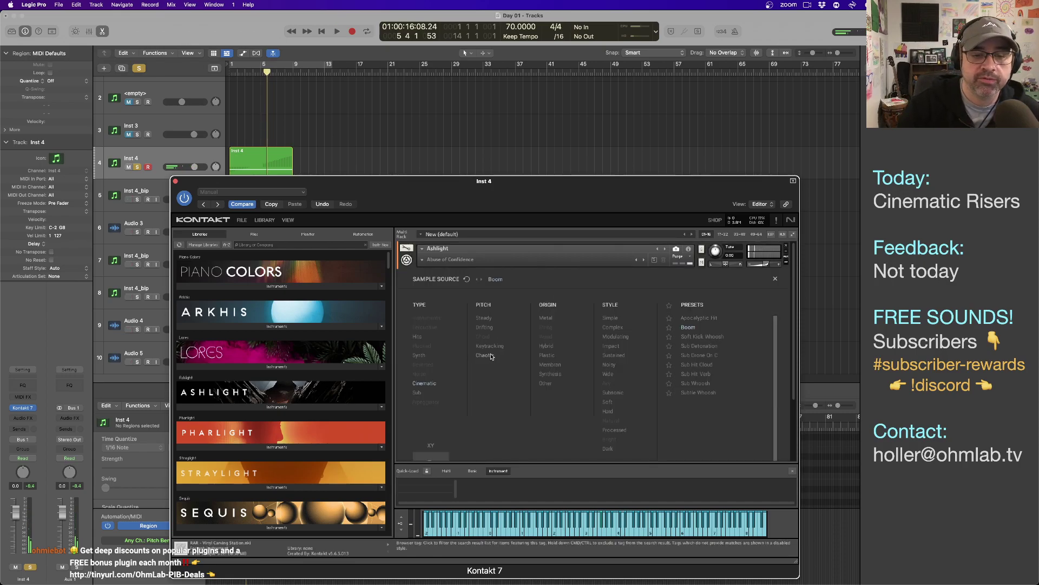
left_click(425, 383)
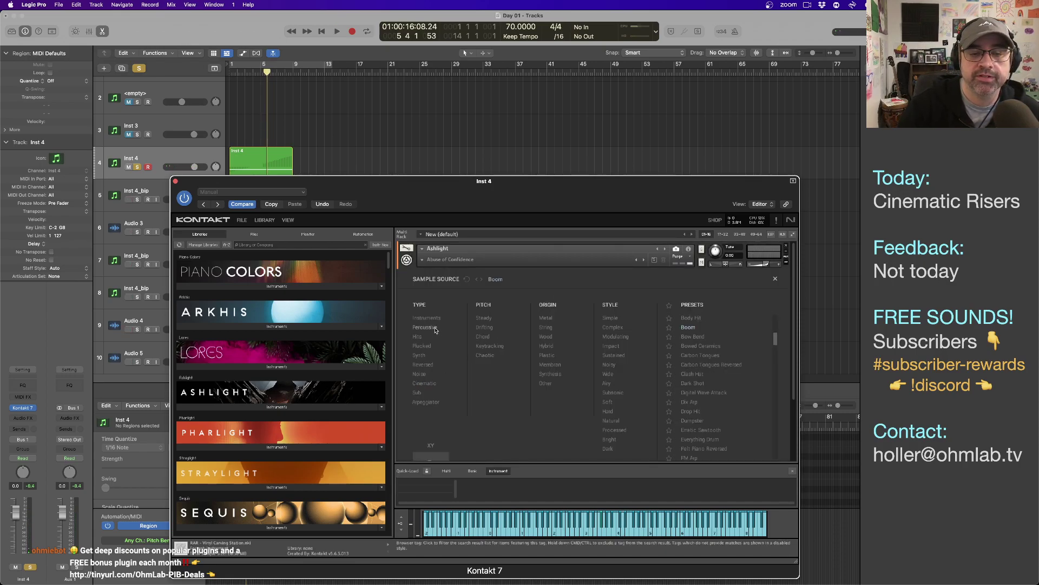
left_click(435, 328)
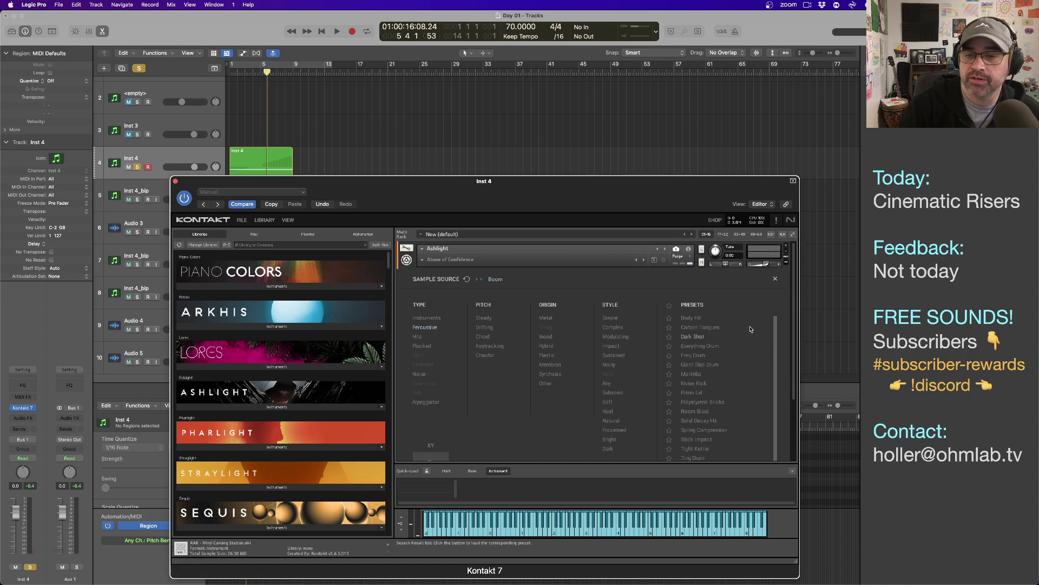
scroll(728, 364, "down", 2)
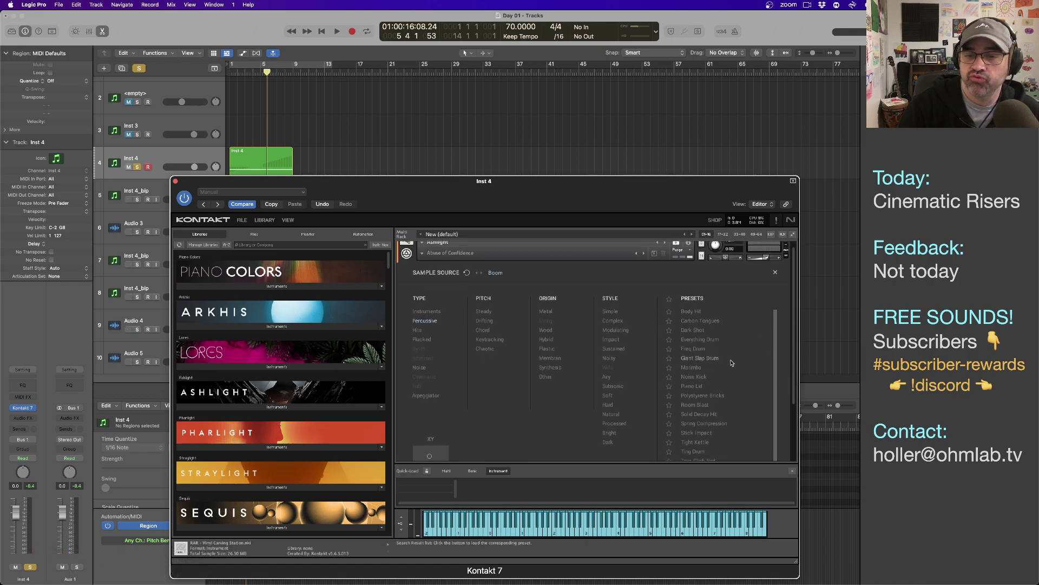
left_click(722, 372)
left_click(776, 258)
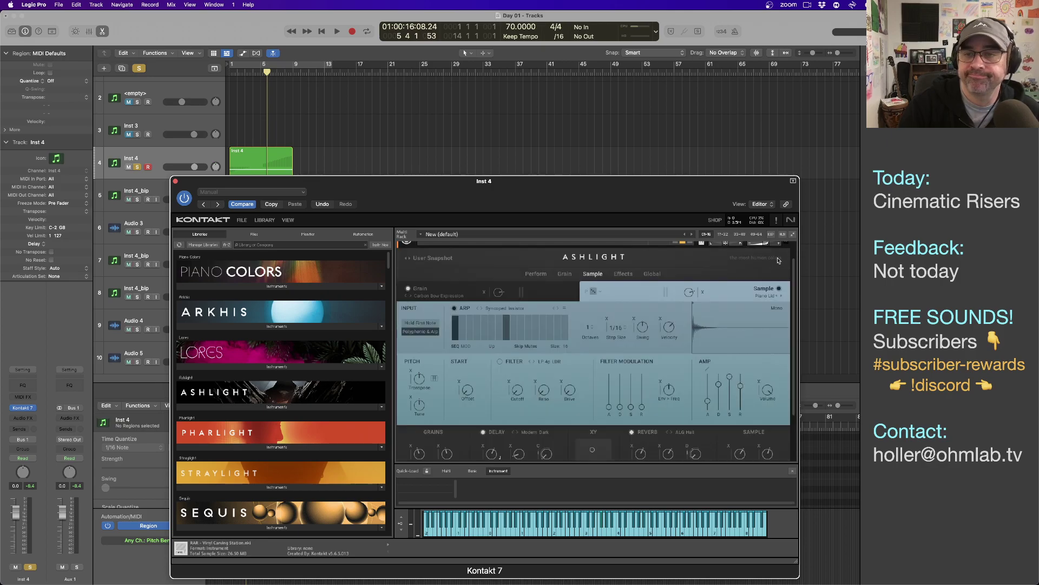
key("space")
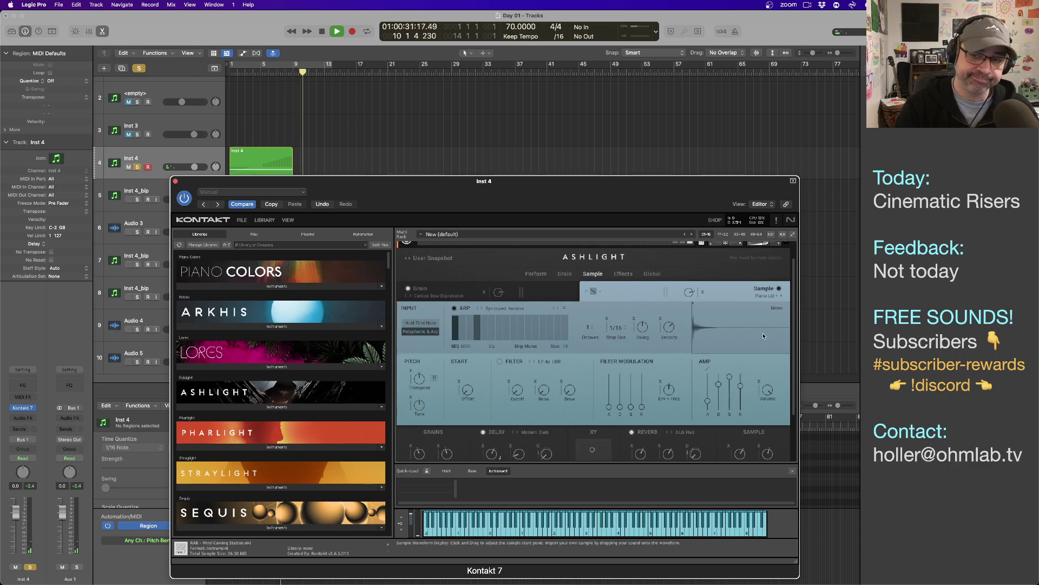
- Load the Ceramic Scrapes preset as Ashlight's grain source while the riser plays from the project start
left_click(440, 296)
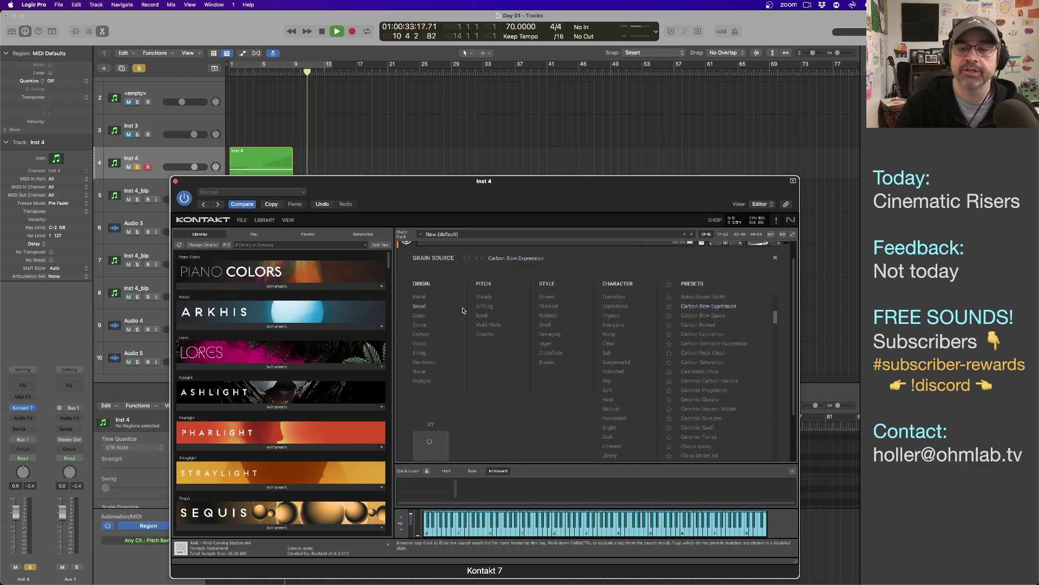
scroll(729, 341, "down", 3)
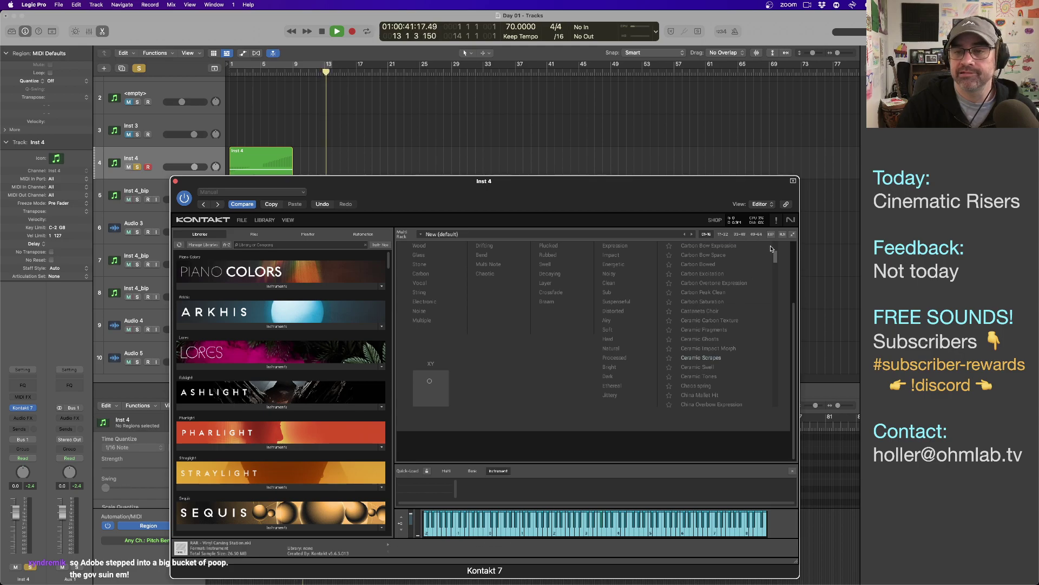
left_click(307, 162)
key("Return")
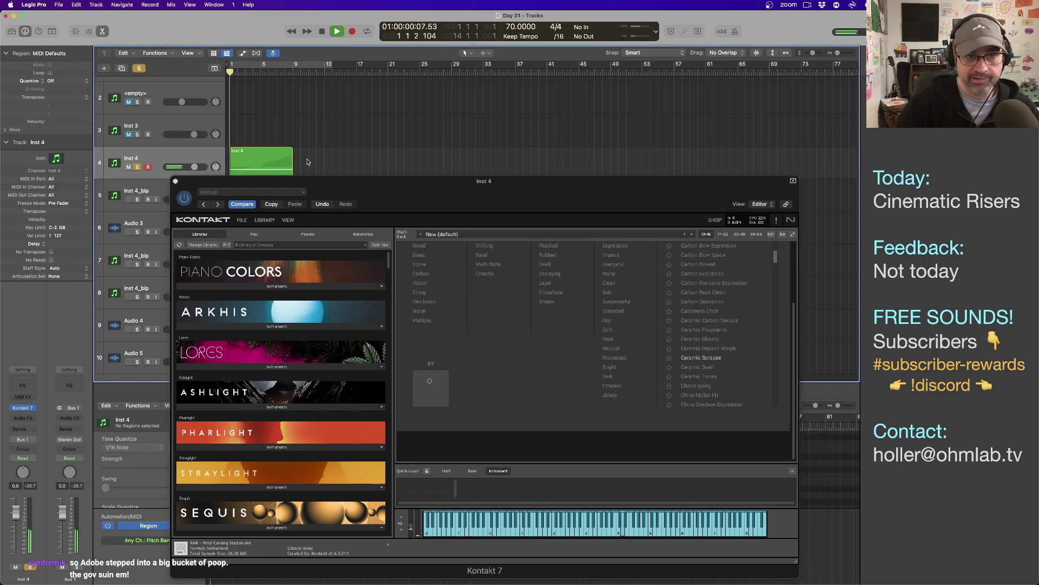
left_click(777, 271)
scroll(777, 271, "down", 4)
left_click_drag(777, 270, 777, 266)
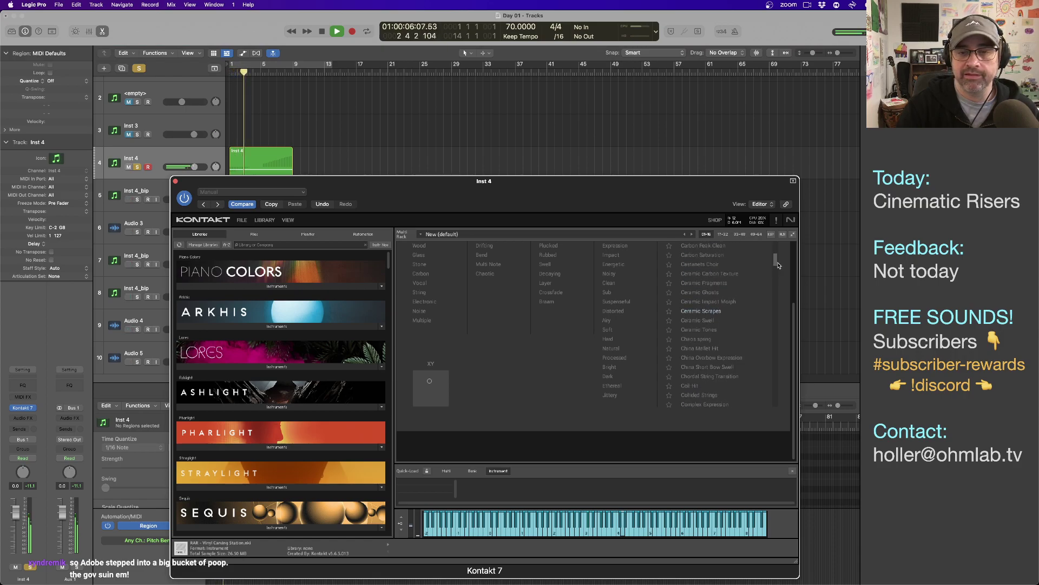
left_click_drag(795, 327, 798, 280)
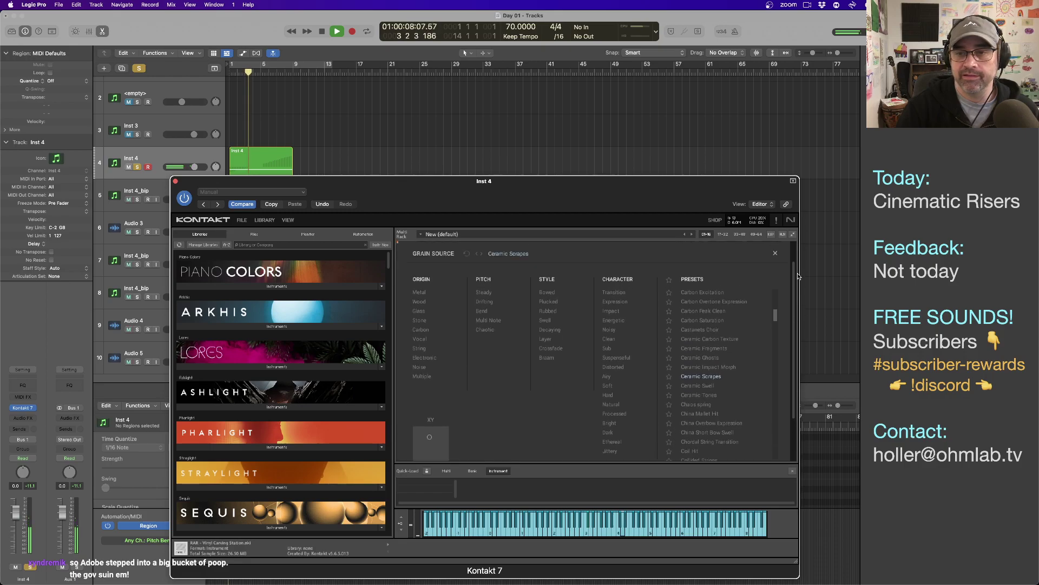
left_click(775, 253)
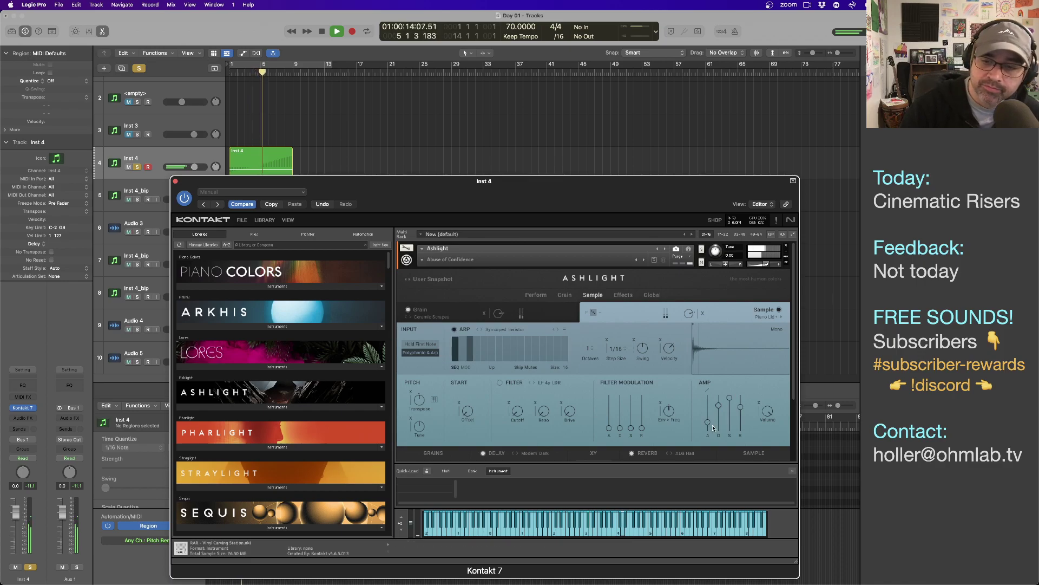
- Fine-tune the sample's Amp attack while listening to the riser, and stop playback
mouse_move(709, 426)
left_click_drag(708, 426, 710, 428)
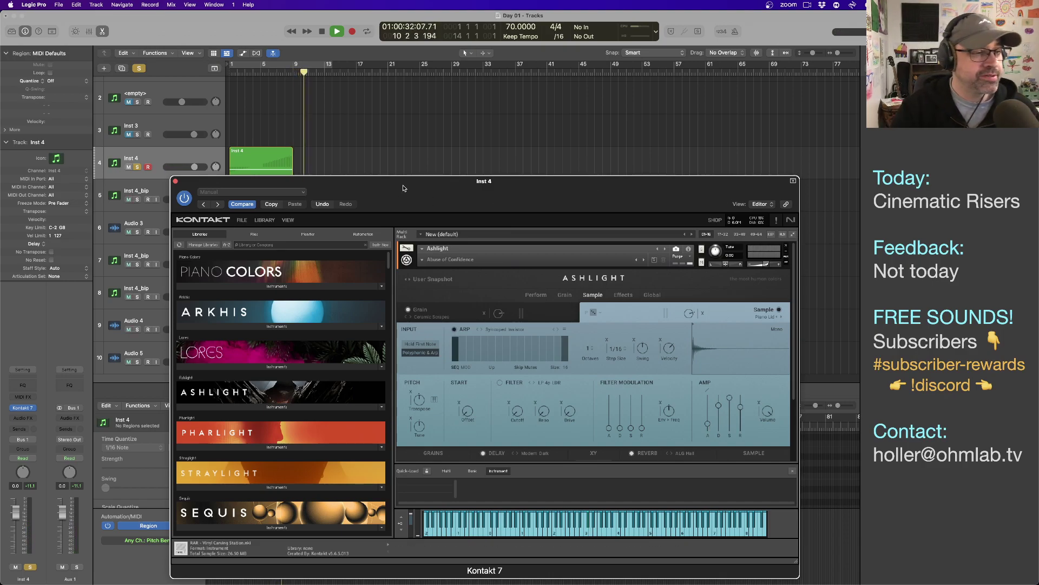
key("space")
left_click(353, 167)
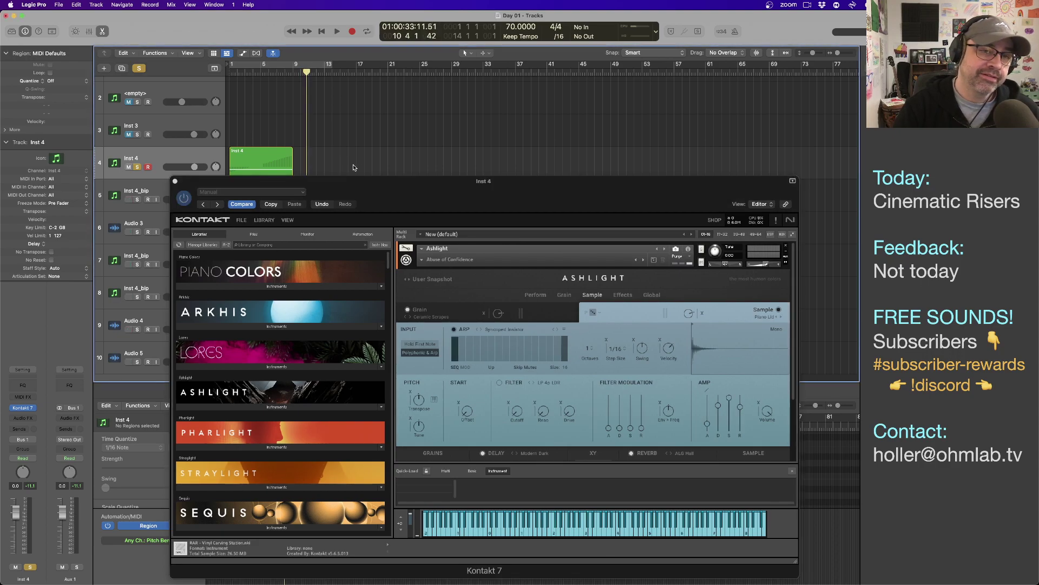
- Move the Kontakt window slightly and audition the Ceramic Scrapes and Piano Lid riser from the project start
mouse_move(271, 188)
left_mouse_down()
mouse_move(325, 205)
mouse_move(262, 176)
left_mouse_up()
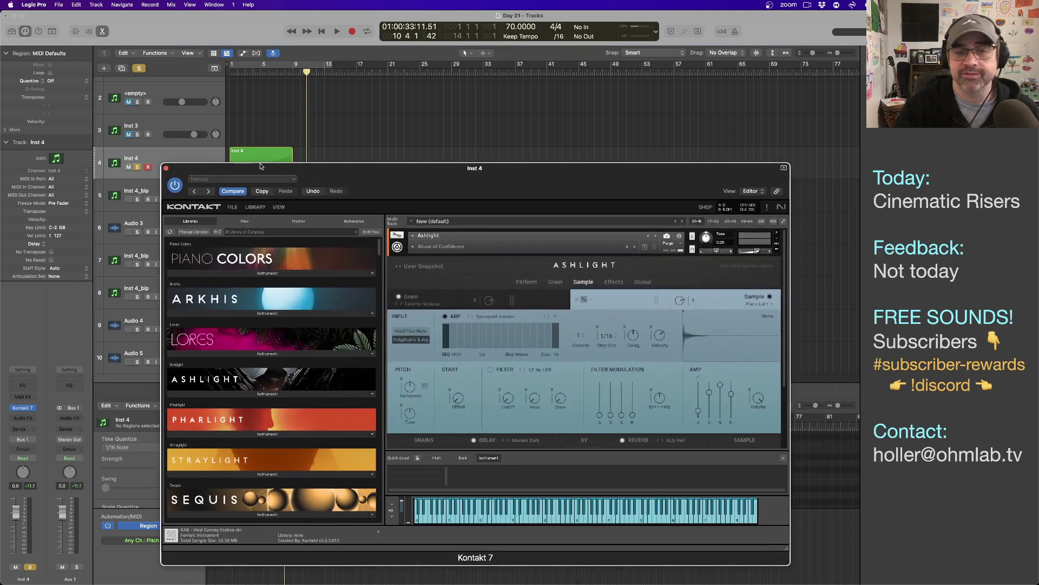
left_click(202, 155)
key("Return")
key("space")
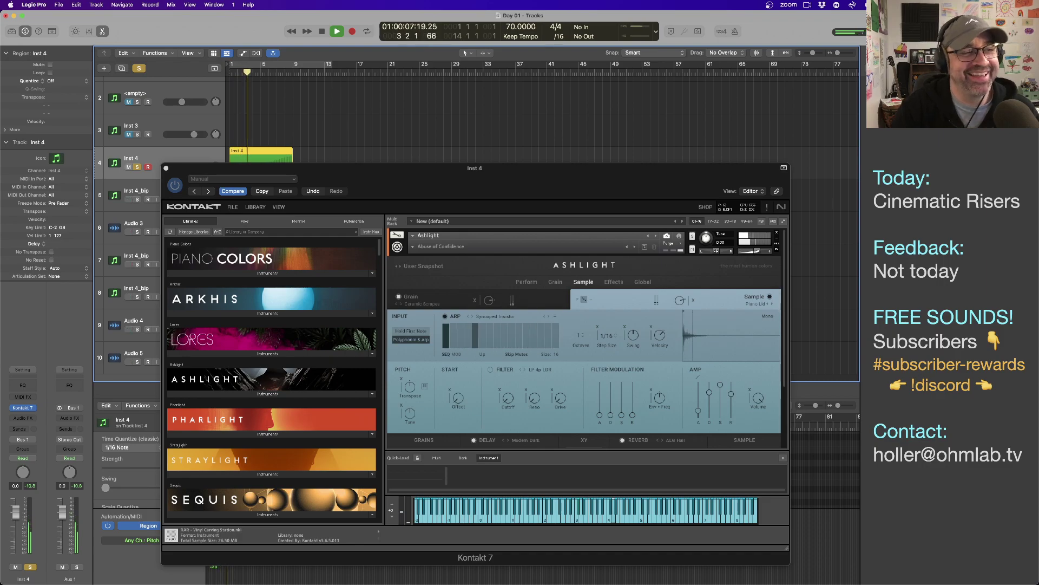
left_click(430, 190)
key("space")
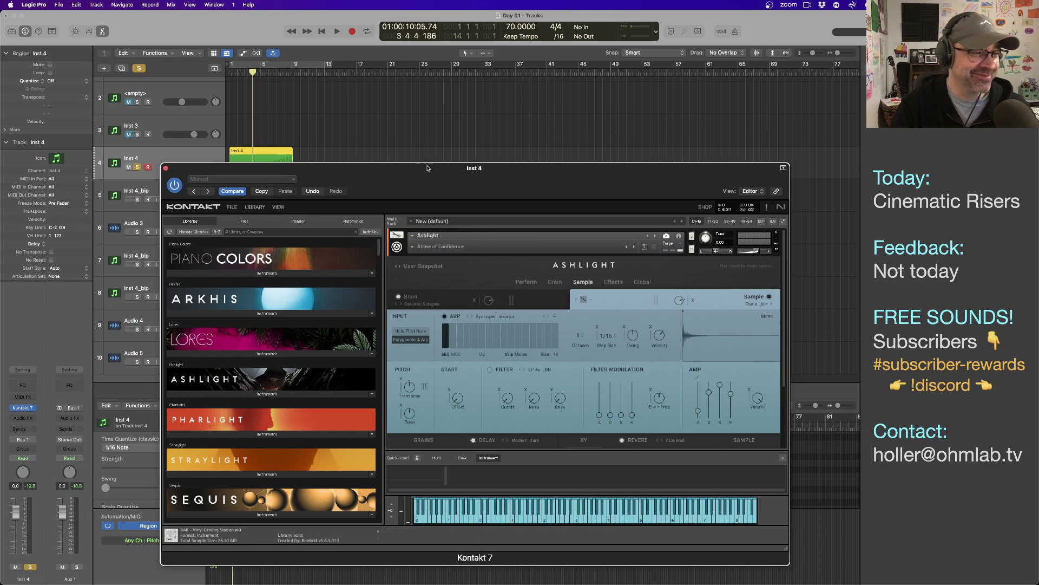
- Shift the Kontakt window to check the Inst 4 region and its pitch bend curve, and restart the riser's playback
left_click(340, 159)
left_click_drag(353, 168, 360, 195)
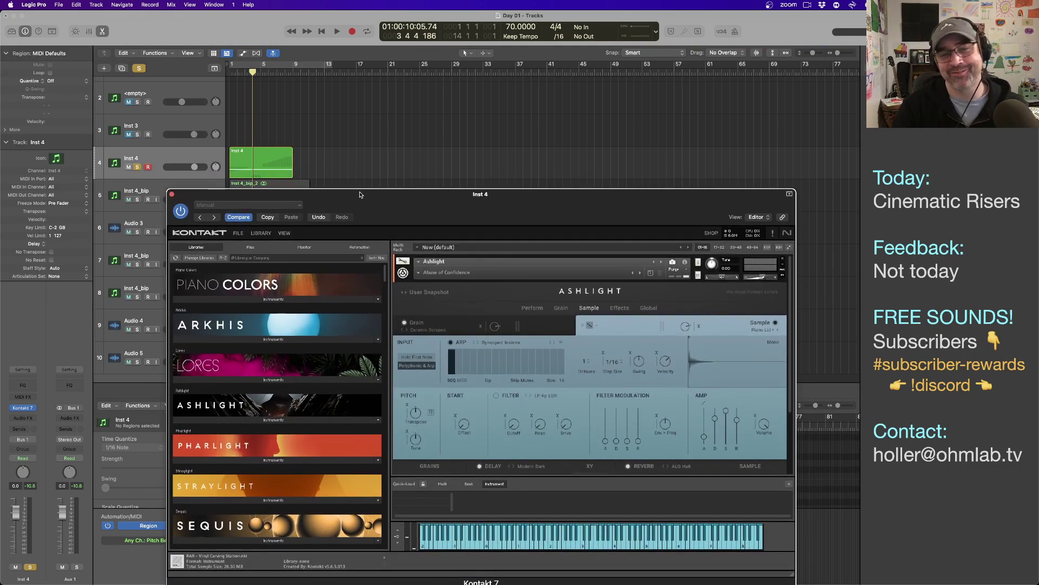
left_click(203, 156)
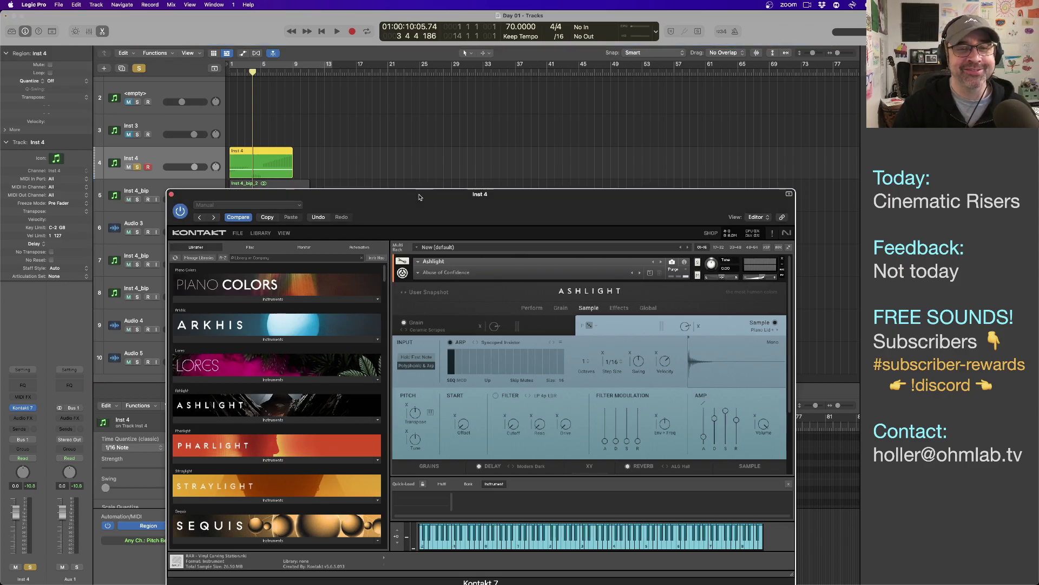
left_click(368, 161)
key("space")
key("space")
left_click_drag(456, 208, 455, 186)
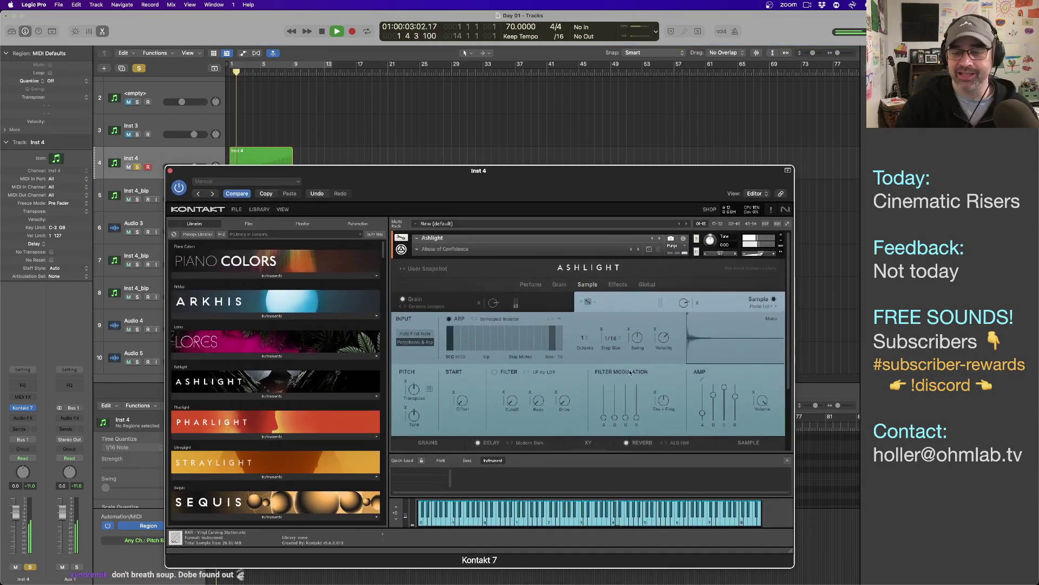
- Adjust the Time of Ashlight's reverb send effect while listening to the riser
left_click(616, 284)
scroll(522, 429, "down", 5)
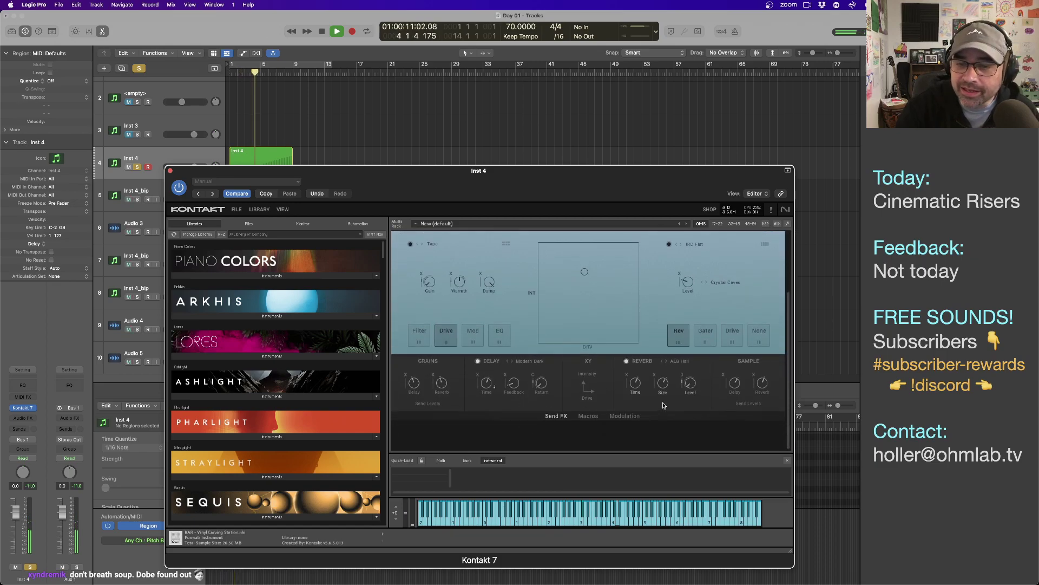
mouse_move(664, 399)
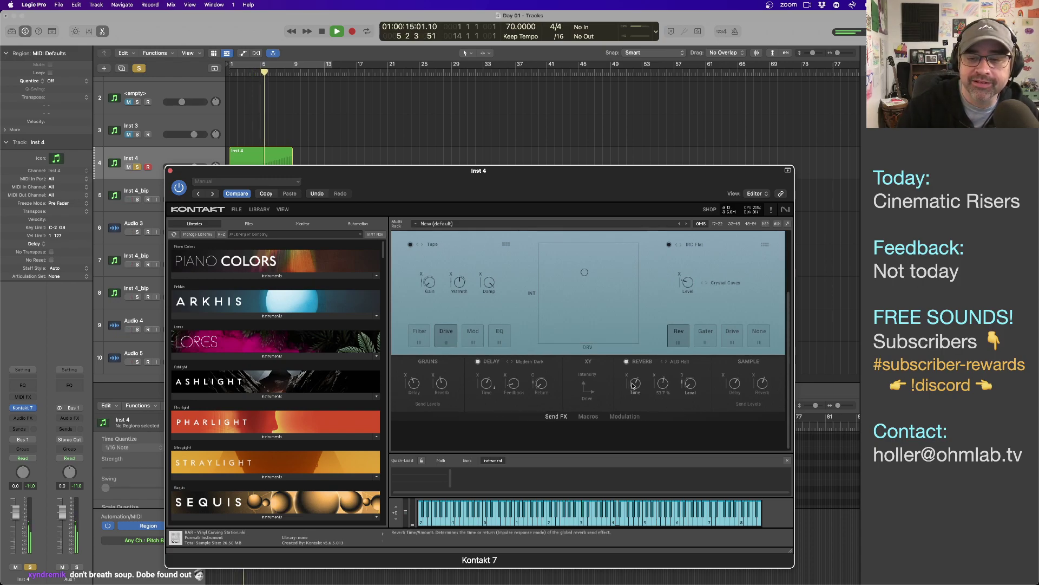
mouse_move(635, 399)
left_mouse_down()
mouse_move(639, 421)
mouse_move(638, 396)
left_mouse_up()
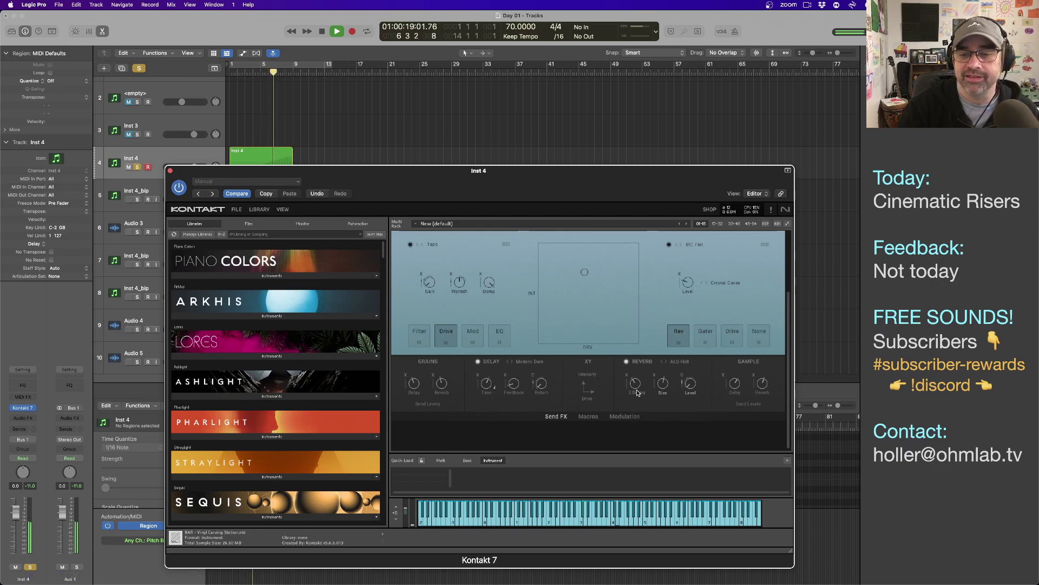
left_click_drag(637, 397, 637, 389)
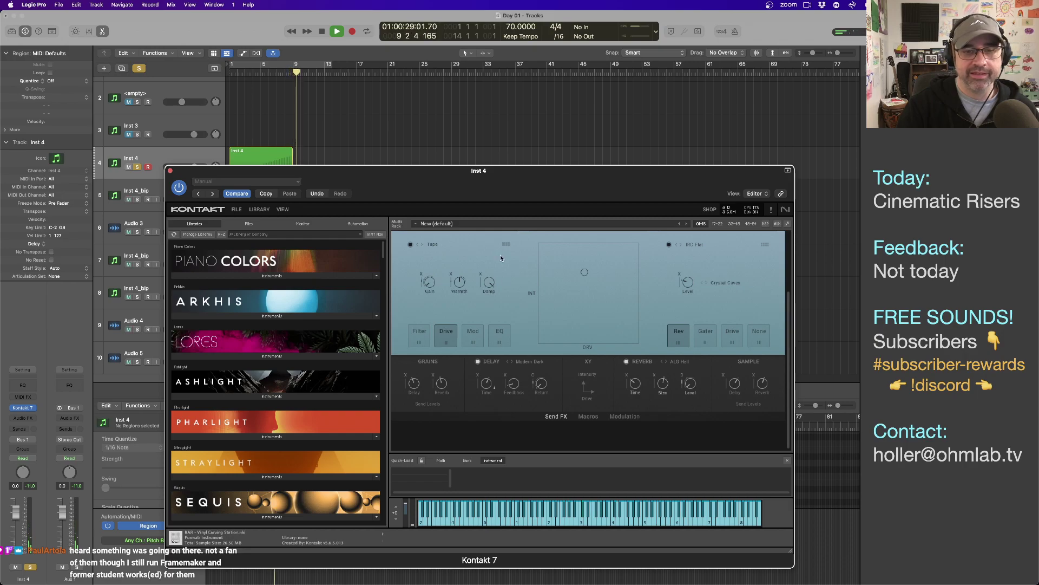
scroll(529, 269, "up", 1)
scroll(528, 269, "up", 5)
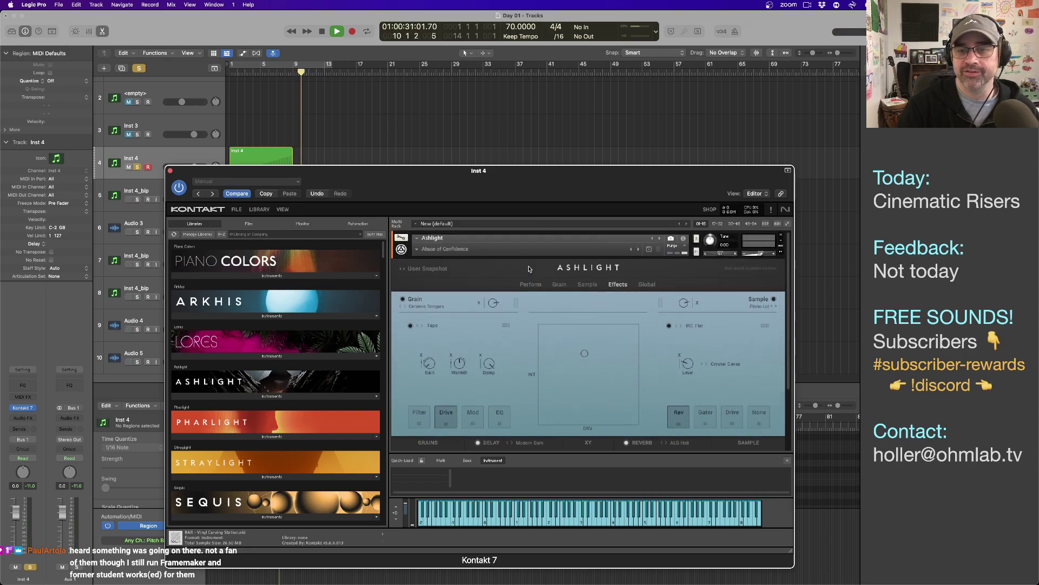
- Replay the riser from the project start with the Grain page open, and uncover the Inst 4 region by shifting the Kontakt window
left_click(338, 156)
key("Return")
key("space")
left_click(559, 285)
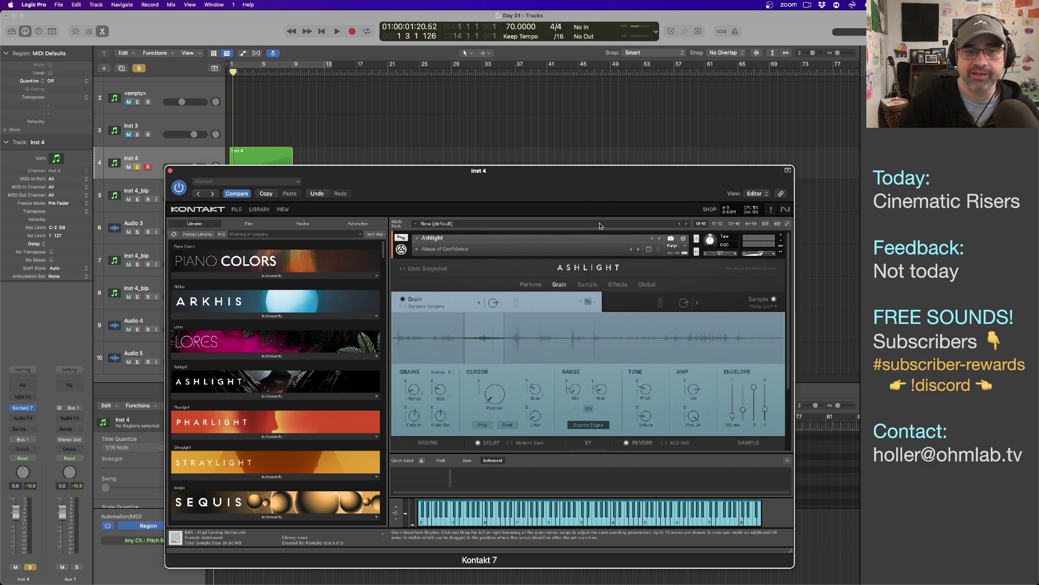
left_click(363, 156)
key("space")
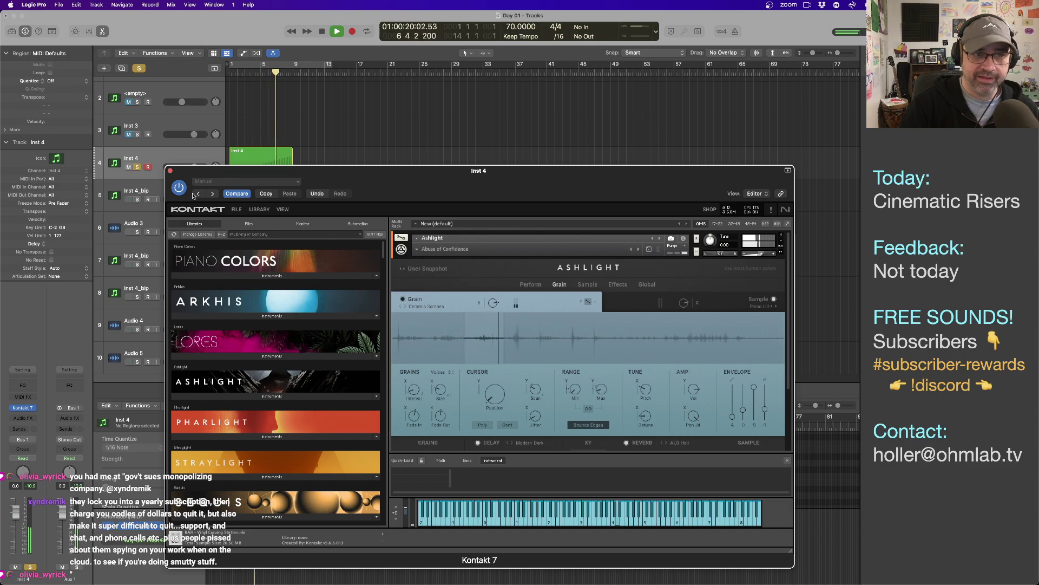
mouse_move(321, 178)
left_mouse_down()
mouse_move(330, 233)
mouse_move(314, 193)
left_mouse_up()
key("space")
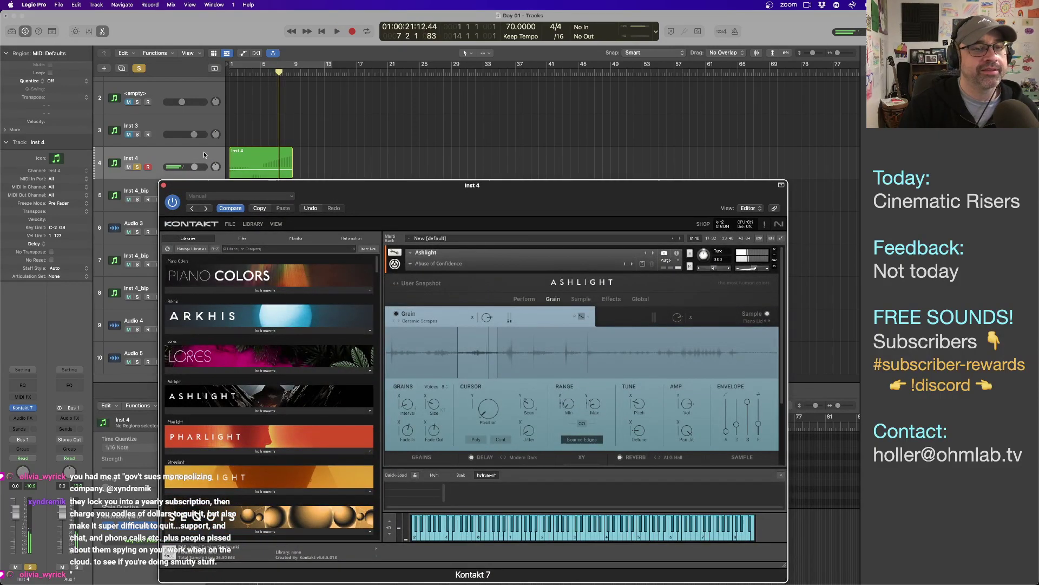
- Bounce the Inst 4 region in place to a new track as Inst 4_bip, leaving the source and using Overload Protection Only
left_click(262, 167)
key("Return")
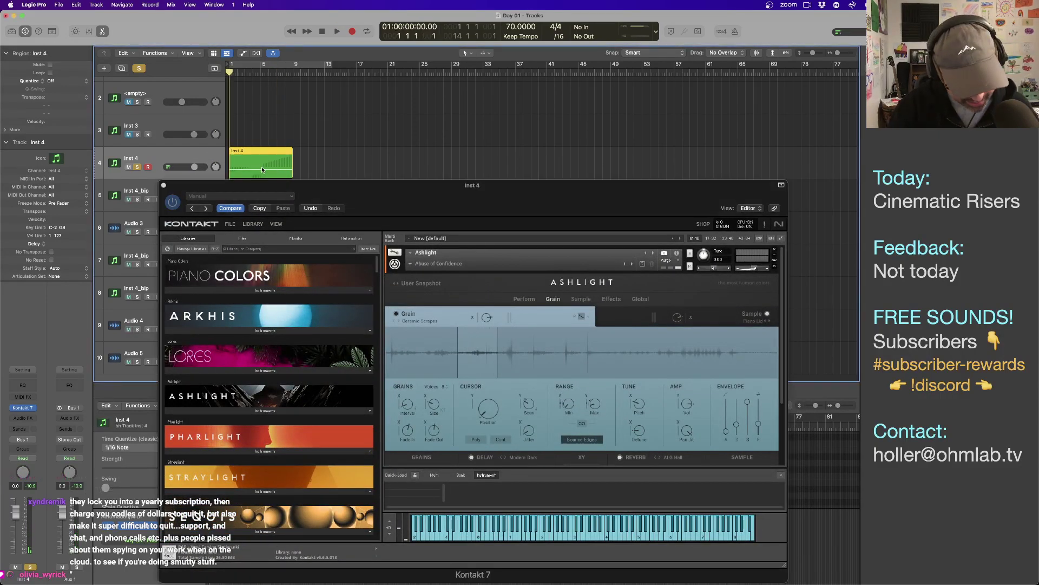
key("ctrl+b")
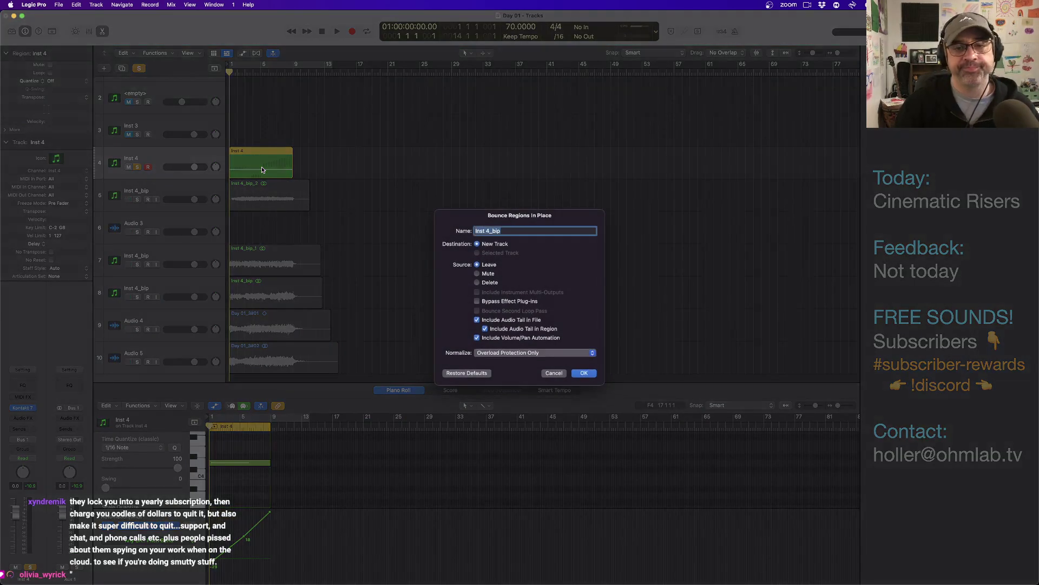
key("Return")
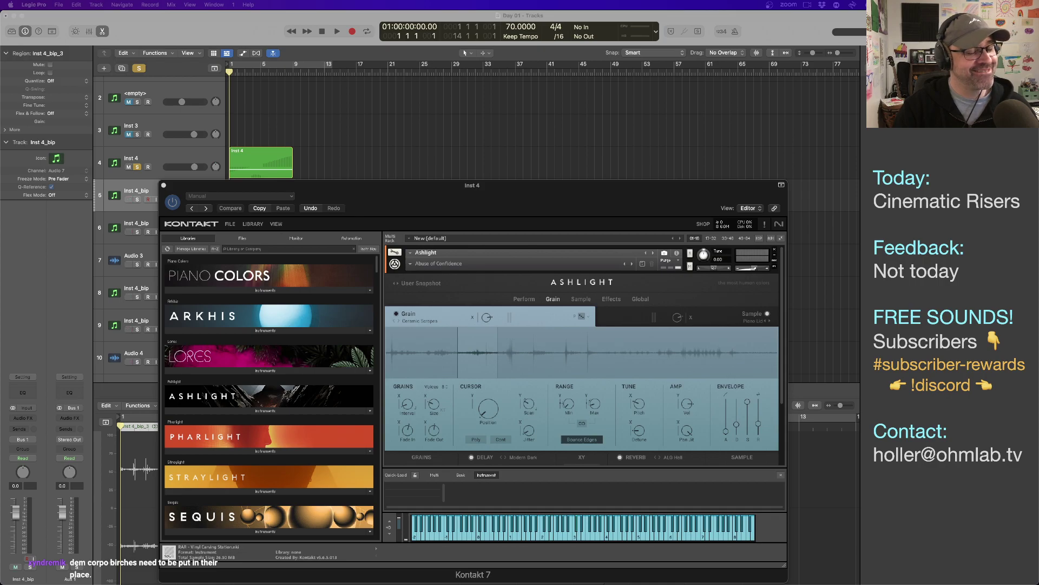
- Reselect the Inst 4 track and reposition the Kontakt window below its region for the next riser variation
left_click_drag(528, 204, 367, 188)
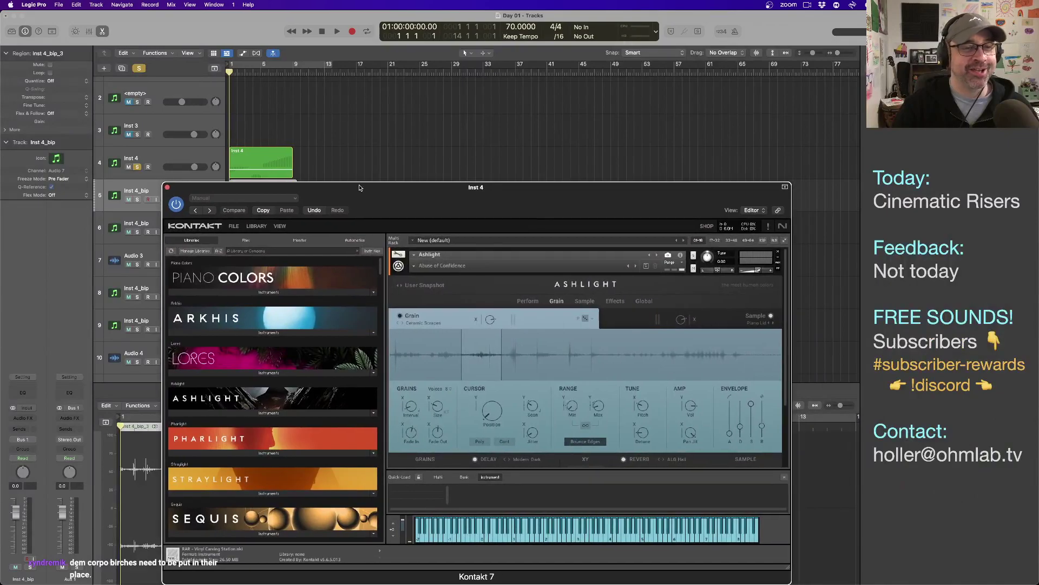
left_click(223, 162)
left_click(518, 207)
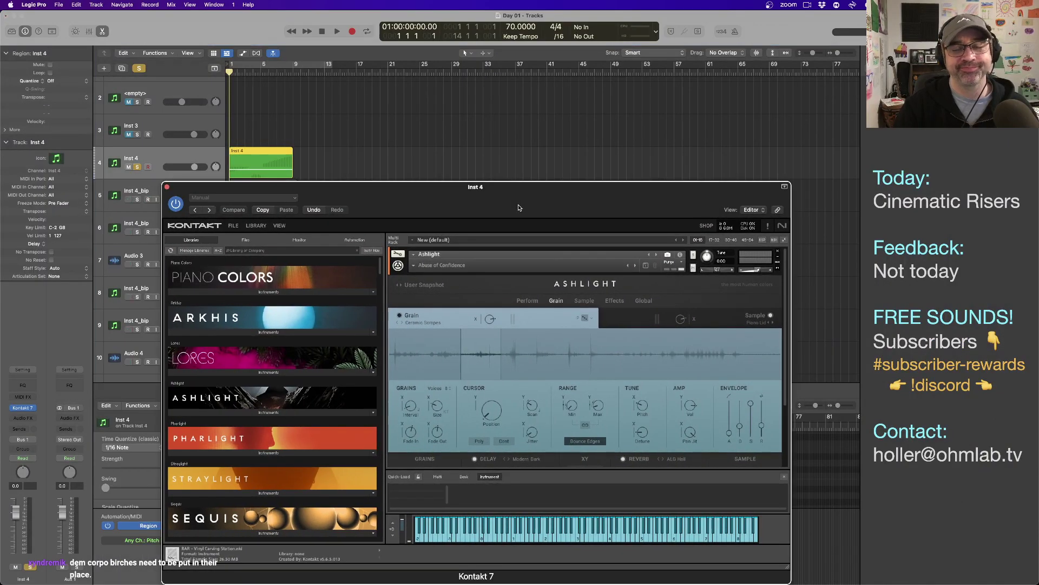
left_click_drag(519, 207, 533, 209)
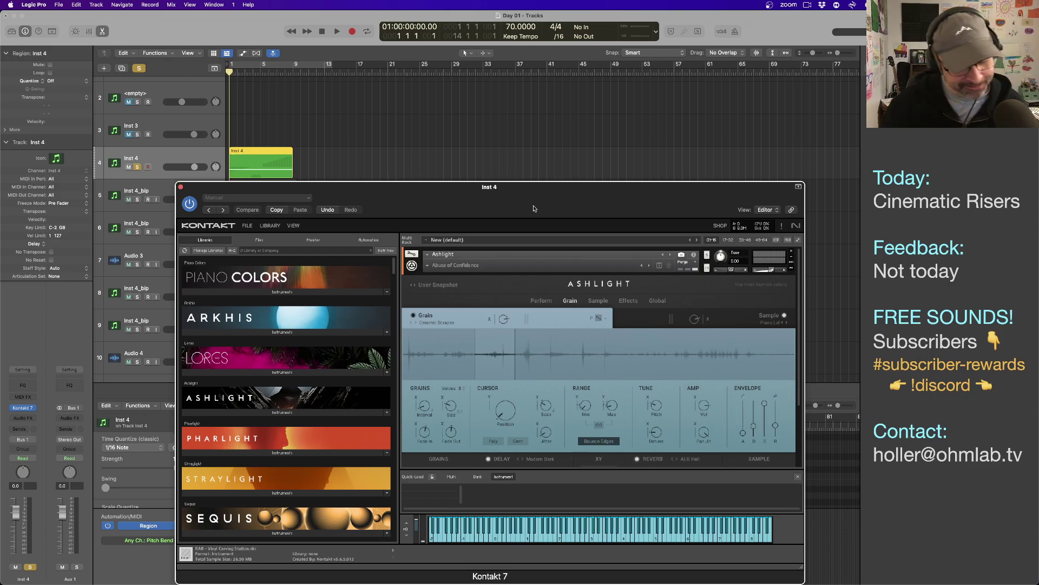
left_click_drag(526, 209, 529, 208)
key("space")
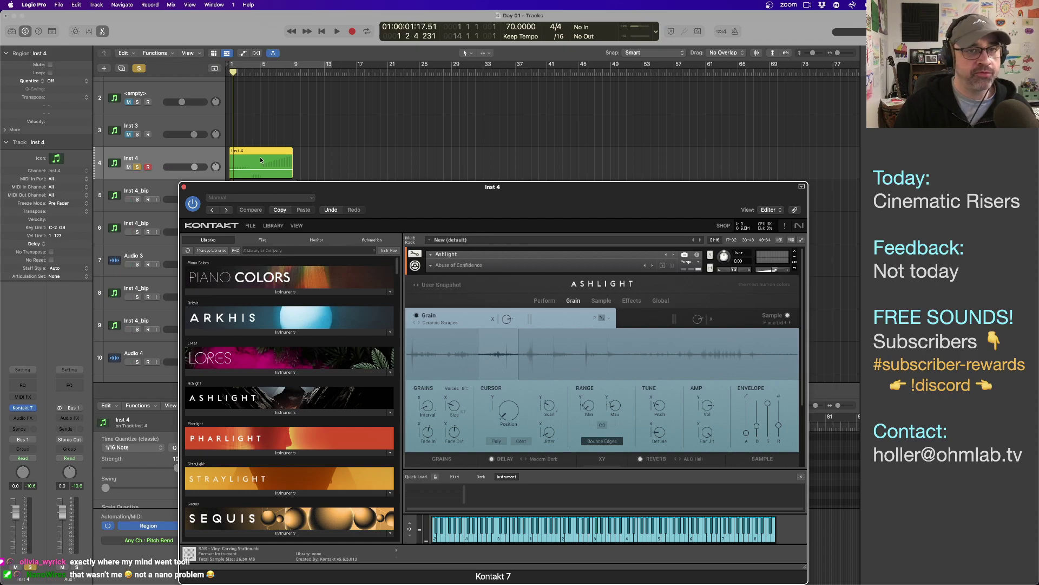
- Try the China Overbow Expression preset as Ashlight's grain source with a short playback
left_click(452, 322)
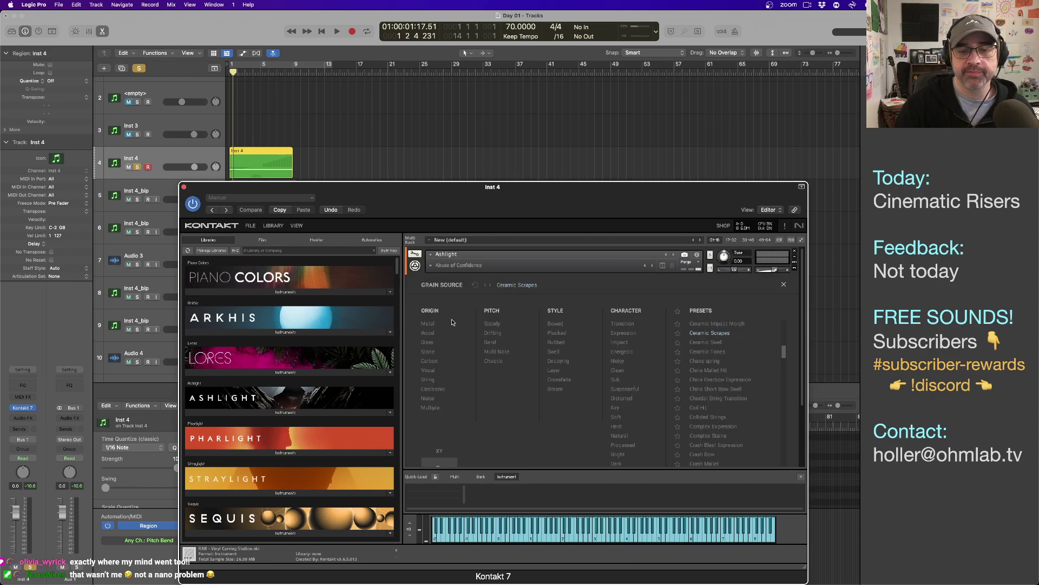
left_click(703, 380)
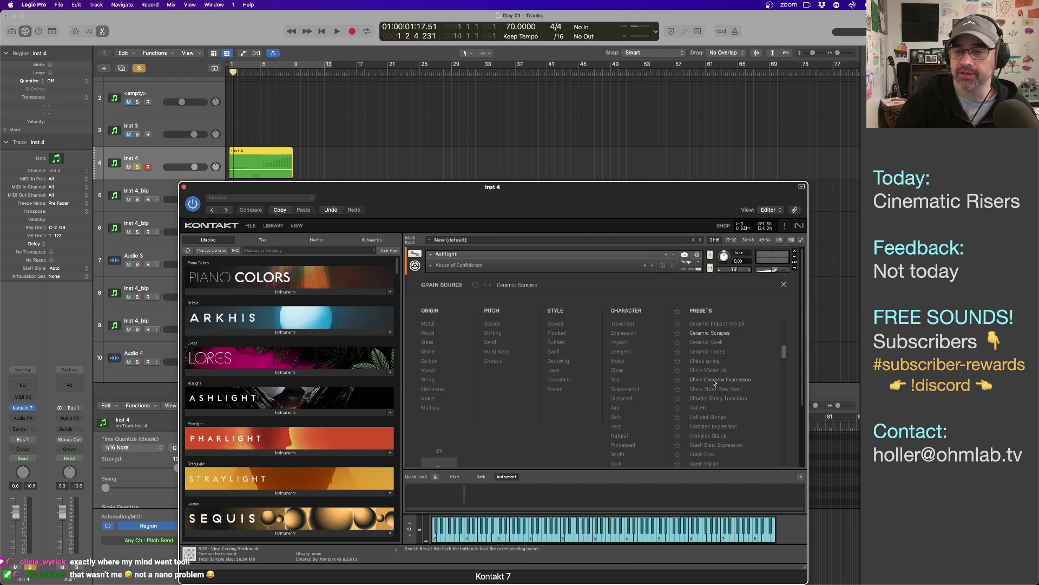
left_click(785, 286)
key("space")
key("space")
- Try the Complex Stains preset as the grain source while the riser plays, and stop playback
left_click(450, 322)
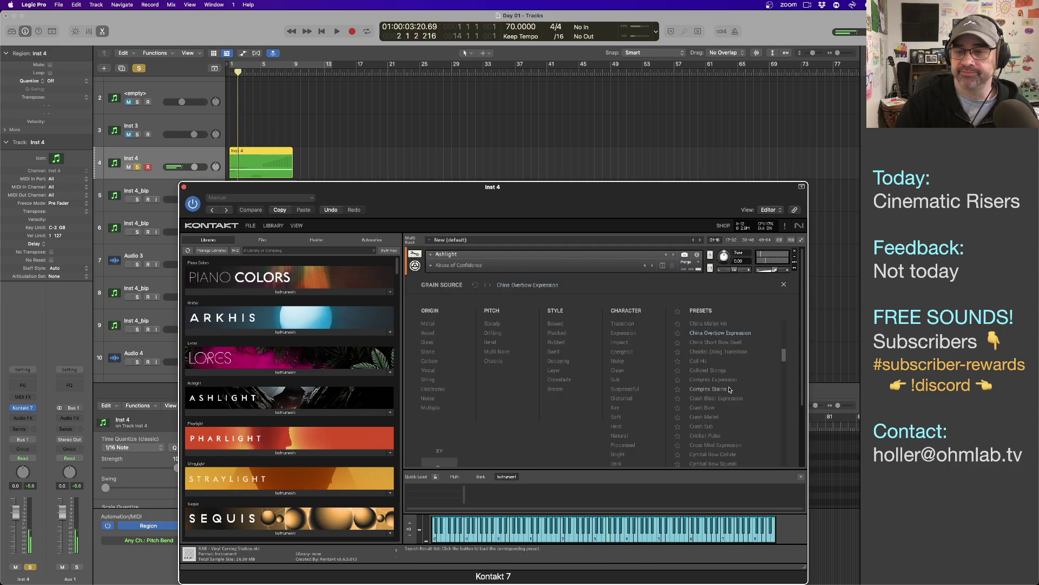
scroll(729, 389, "down", 3)
left_click(706, 334)
key("space")
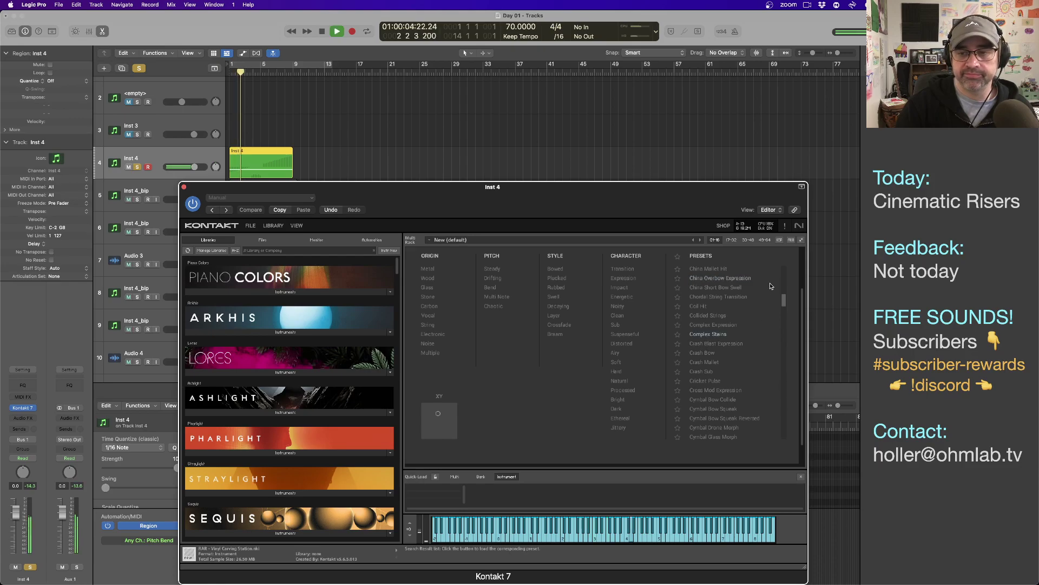
scroll(785, 300, "up", 2)
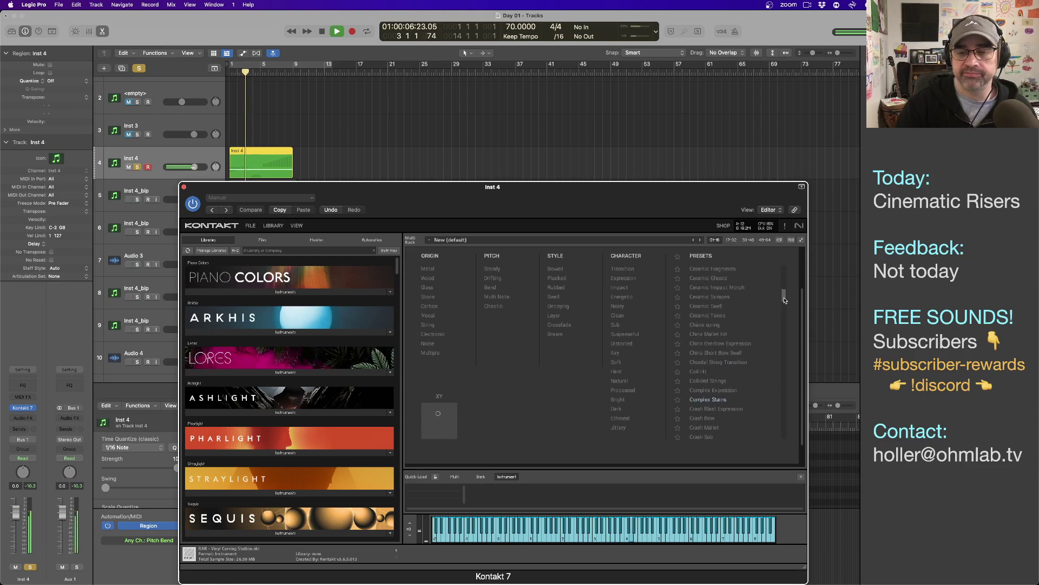
scroll(785, 297, "up", 3)
key("space")
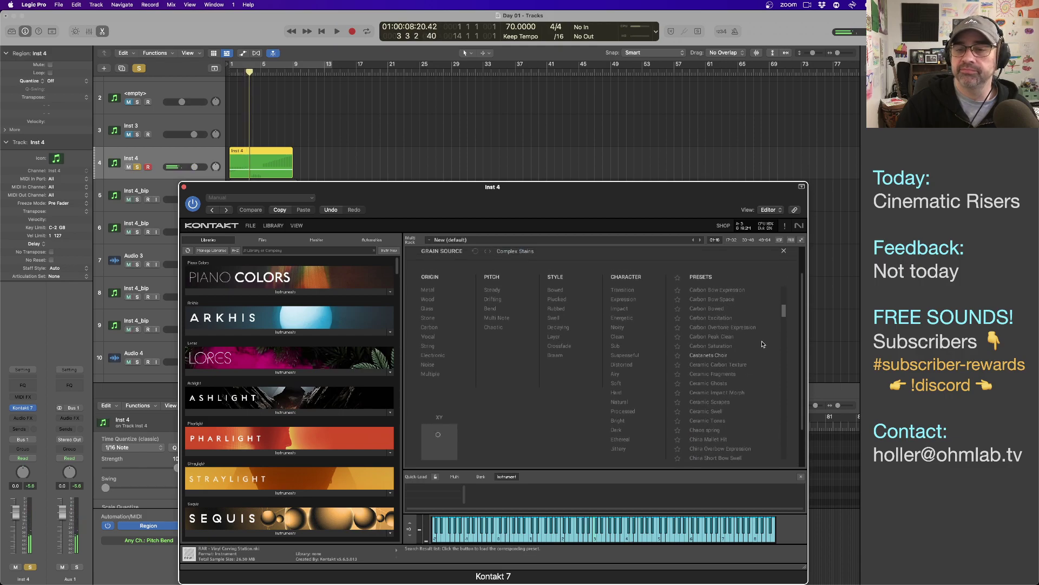
- Load the Bow Phrasing preset as Ashlight's grain source
scroll(774, 325, "down", 1)
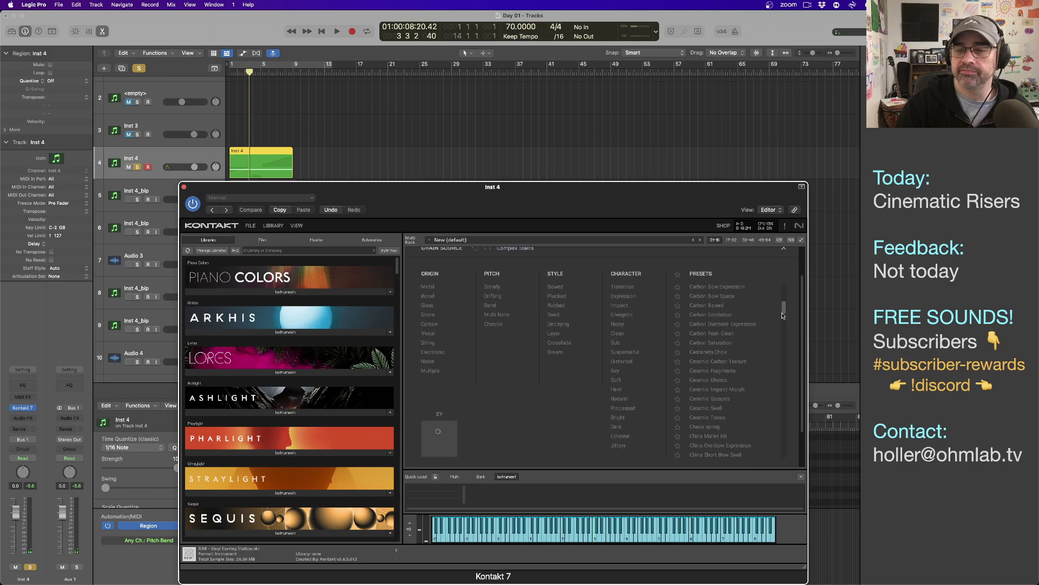
left_click_drag(786, 310, 786, 301)
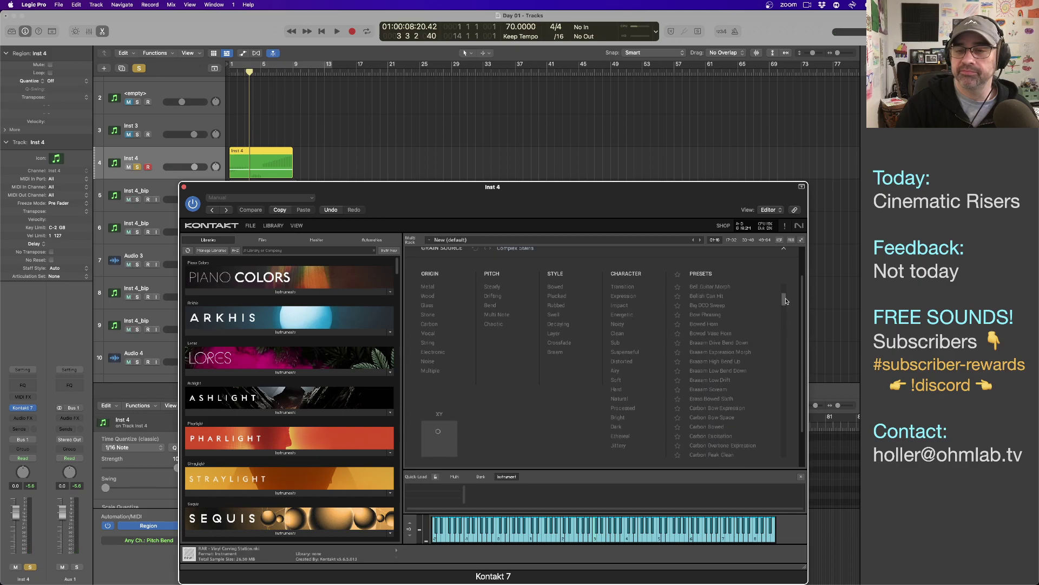
scroll(786, 301, "up", 1)
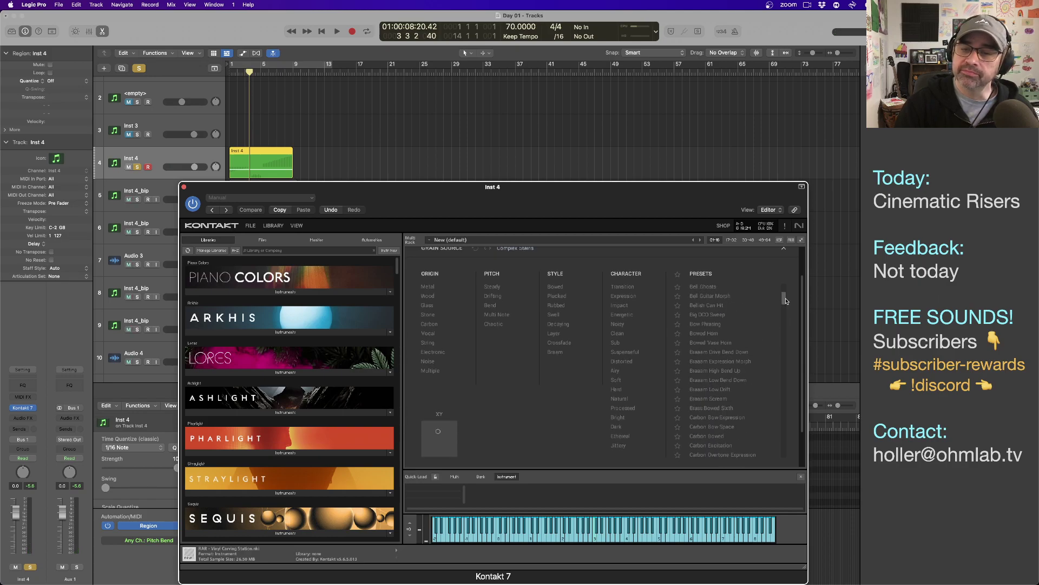
left_click(728, 325)
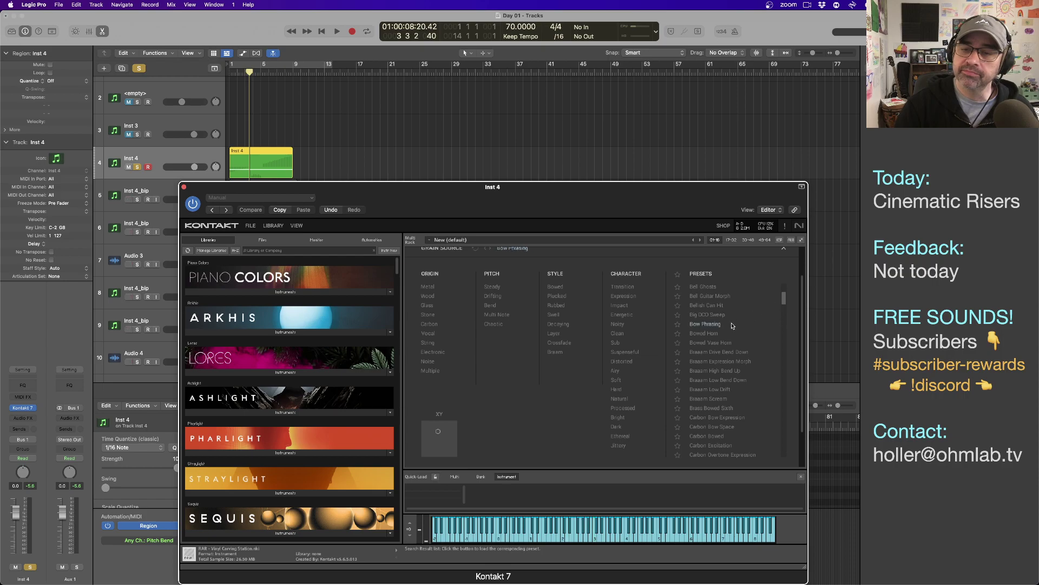
left_click(784, 250)
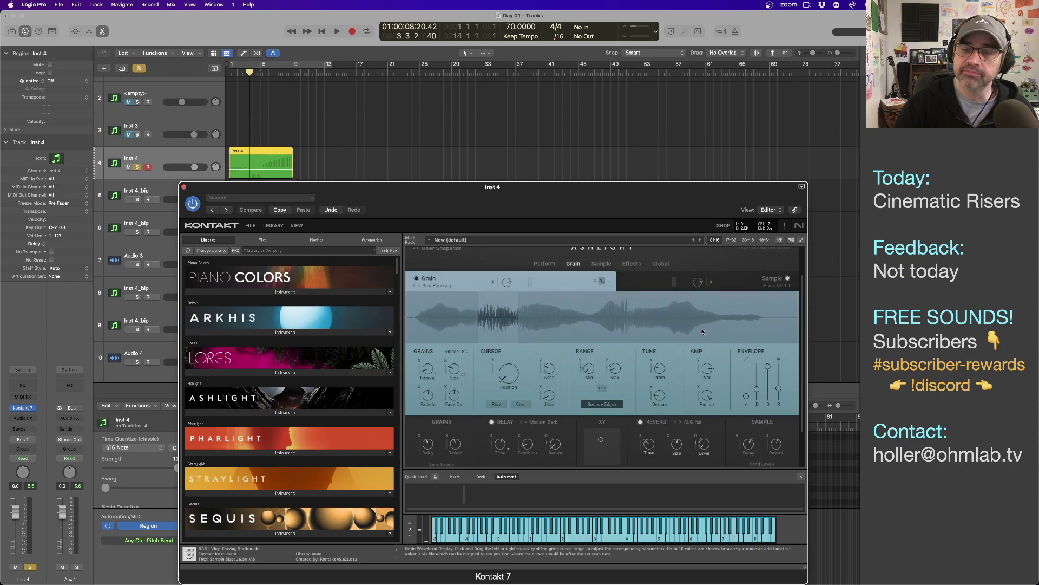
- Load the percussive Marimba preset as Ashlight's sample source
left_click(731, 283)
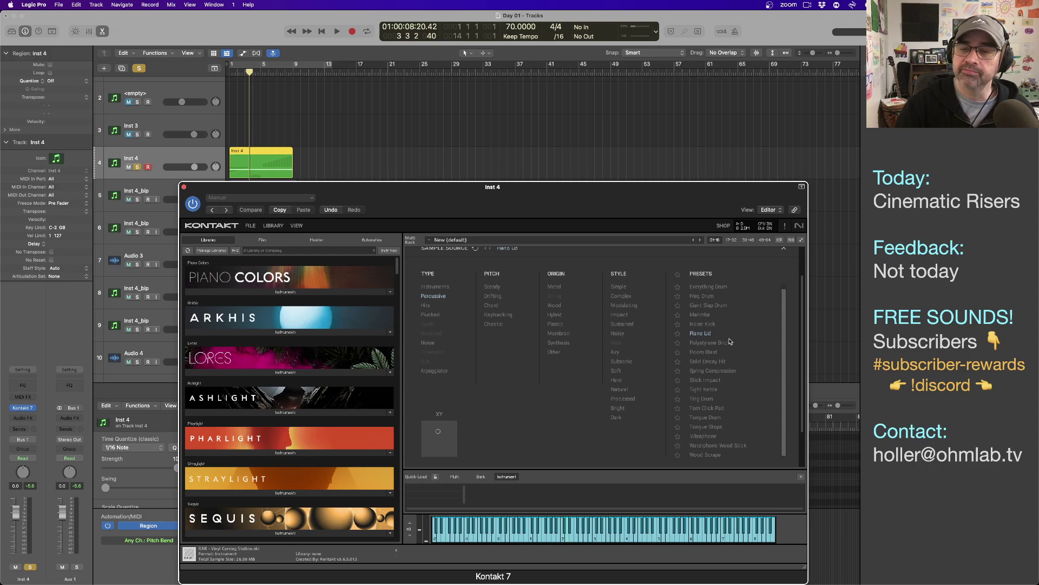
left_click(709, 314)
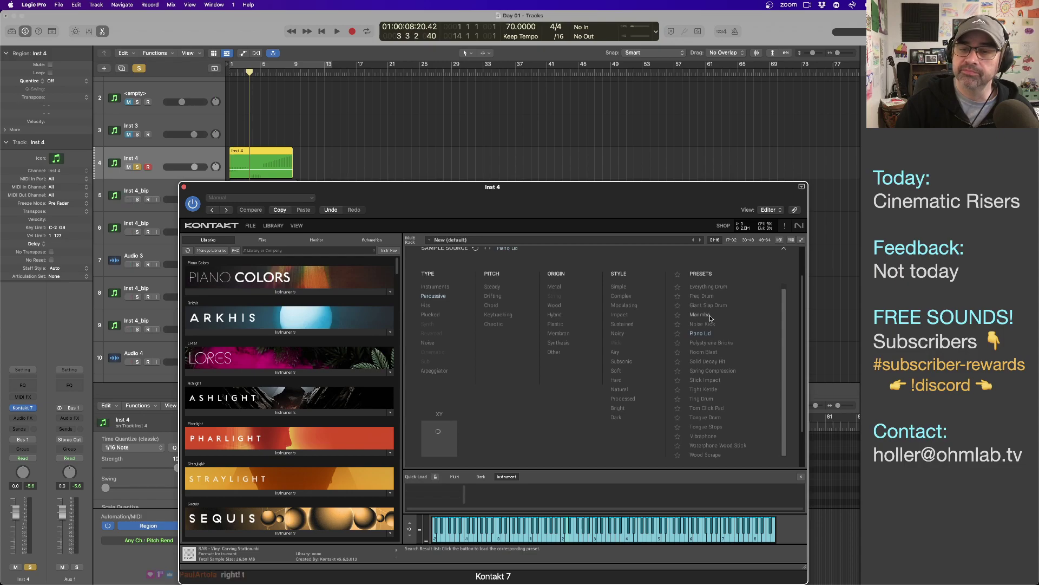
left_click(785, 250)
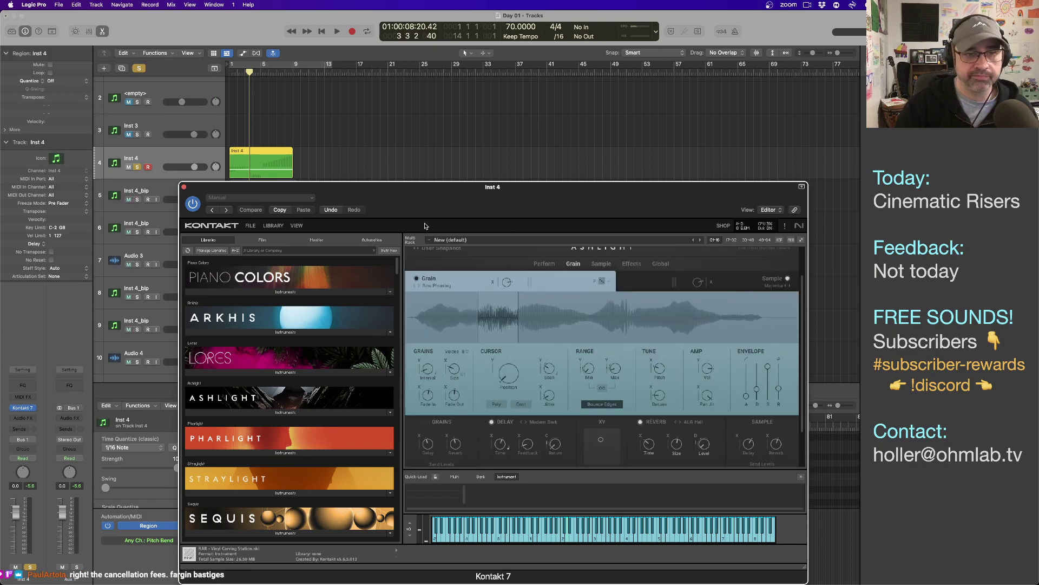
- Play the riser from the start and shift the grain cursor range to the swell past the middle of the Bow Phrasing waveform
left_click(338, 166)
key("Return")
key("space")
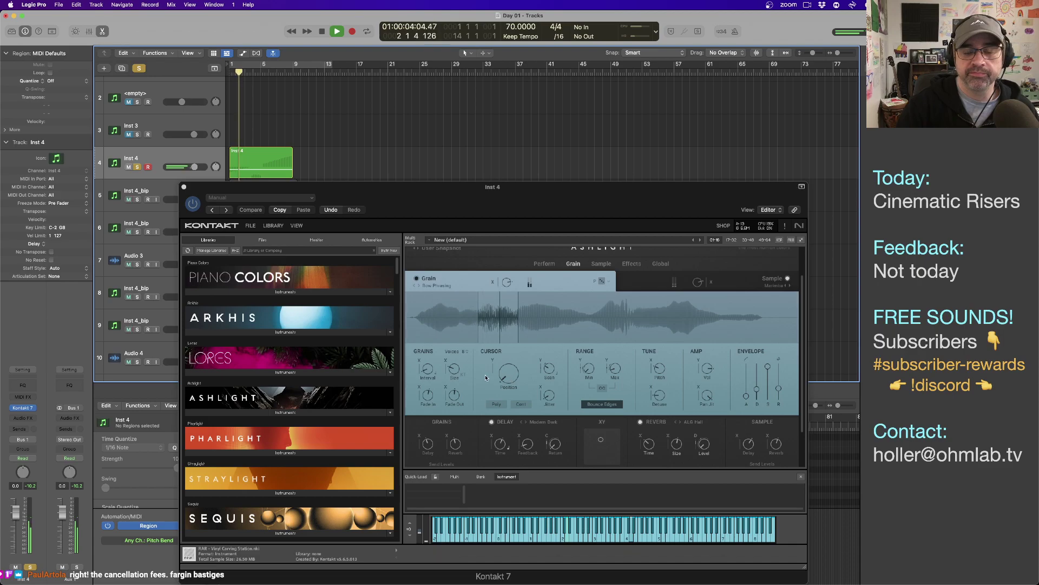
scroll(489, 372, "up", 2)
left_click_drag(519, 346, 562, 346)
left_click_drag(473, 349, 571, 351)
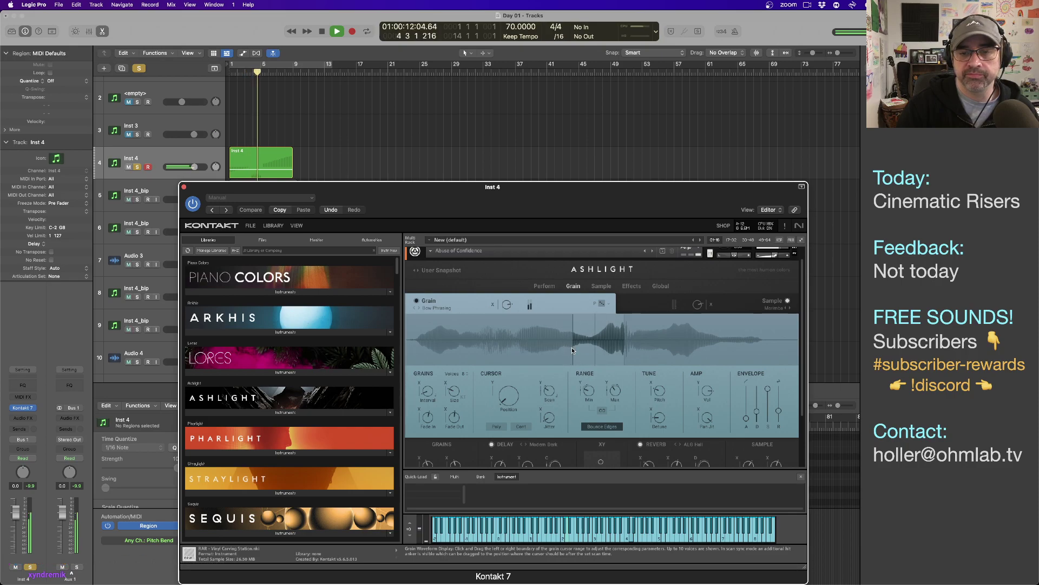
left_click_drag(572, 351, 573, 351)
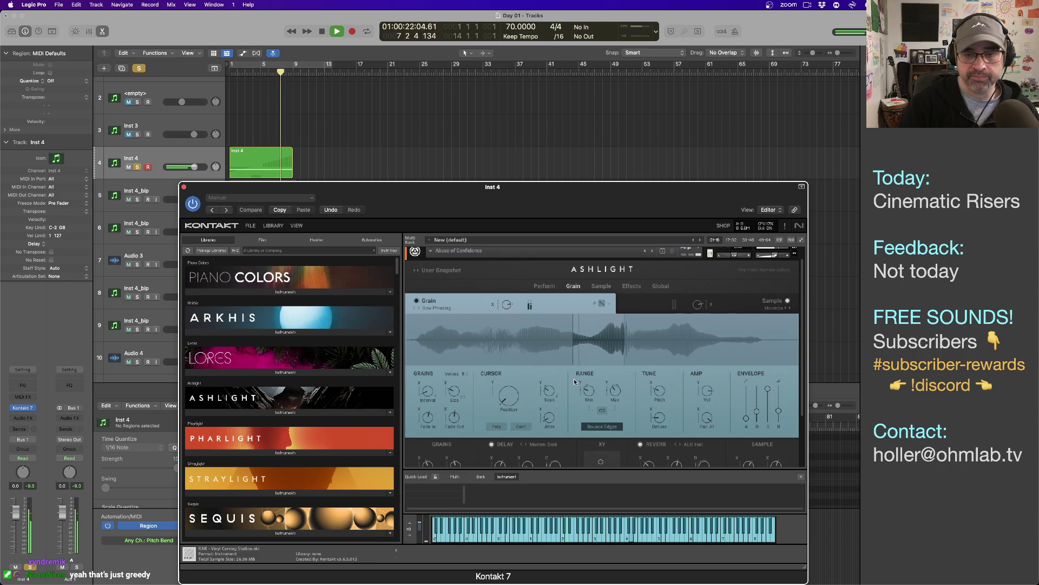
- Nudge the point on Ashlight's XY pad slightly, and restart the riser from the project start to hear it
scroll(568, 403, "down", 3)
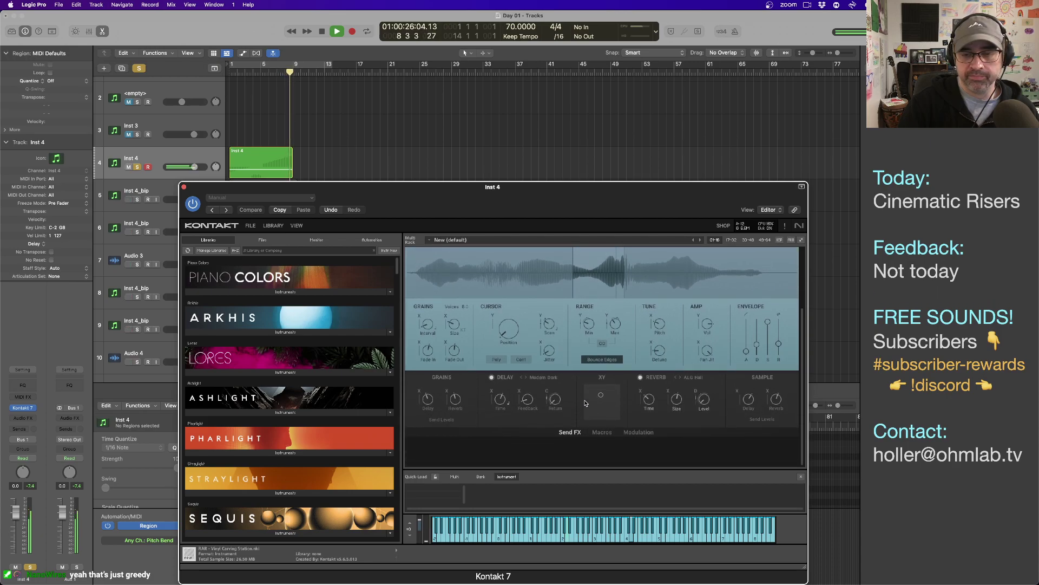
left_click(608, 409)
left_click_drag(608, 409, 605, 398)
key("space")
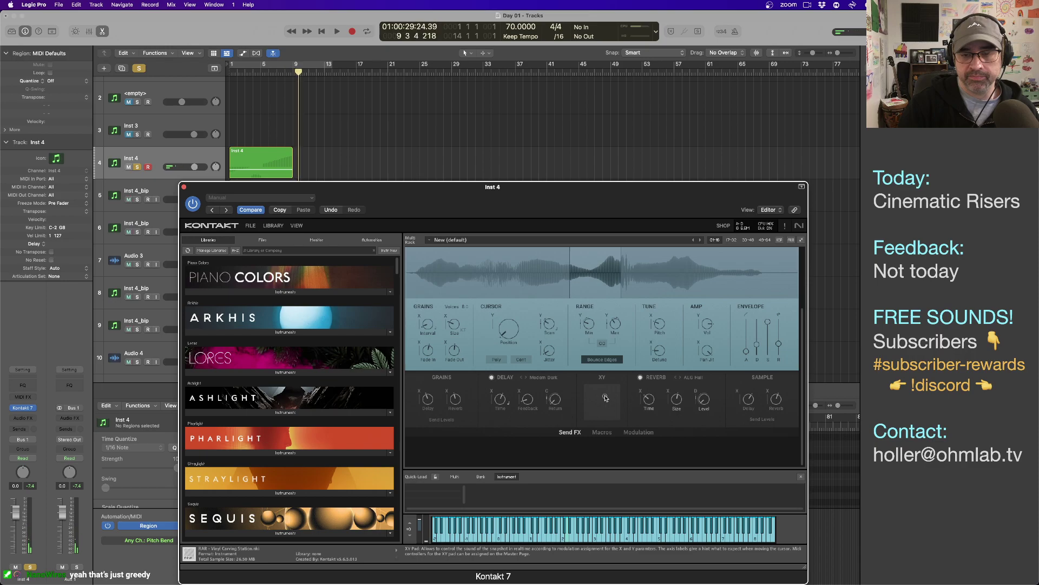
left_click(410, 177)
key("space")
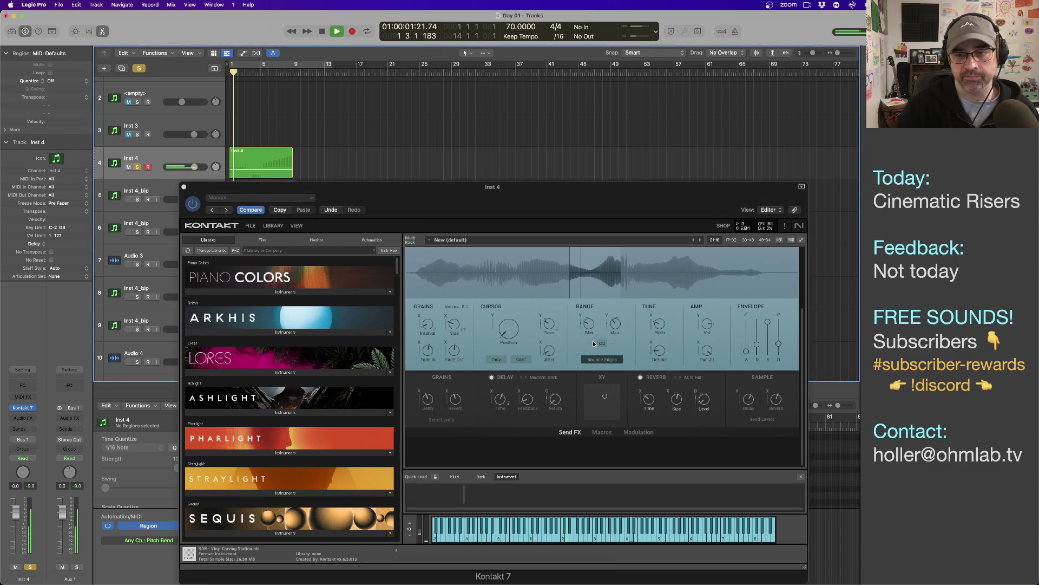
- Nudge Ashlight's XY pad point slightly and turn down the reverb send levels of the grain and sample layers
left_click(605, 397)
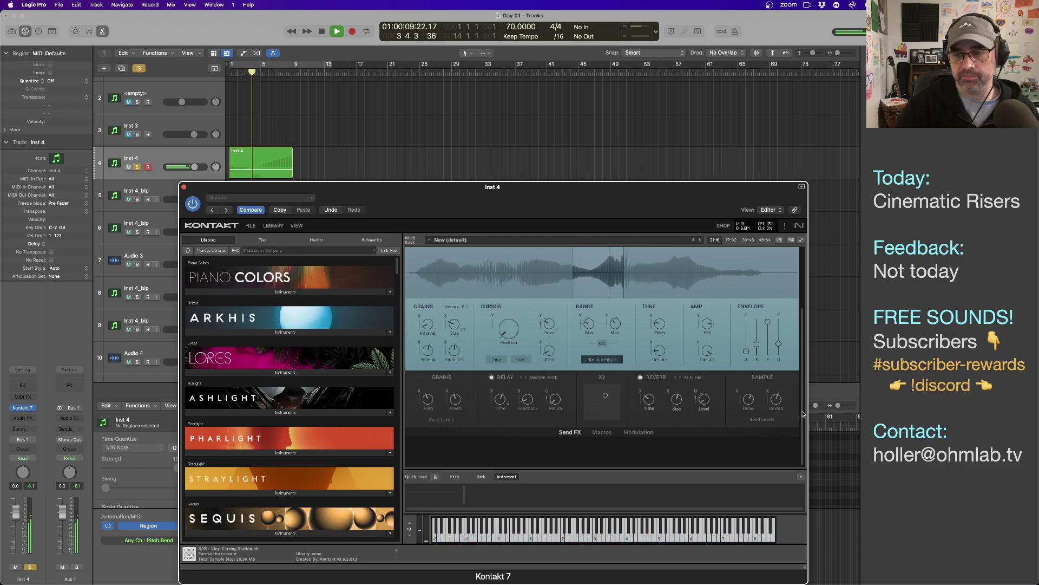
left_click_drag(802, 414, 801, 325)
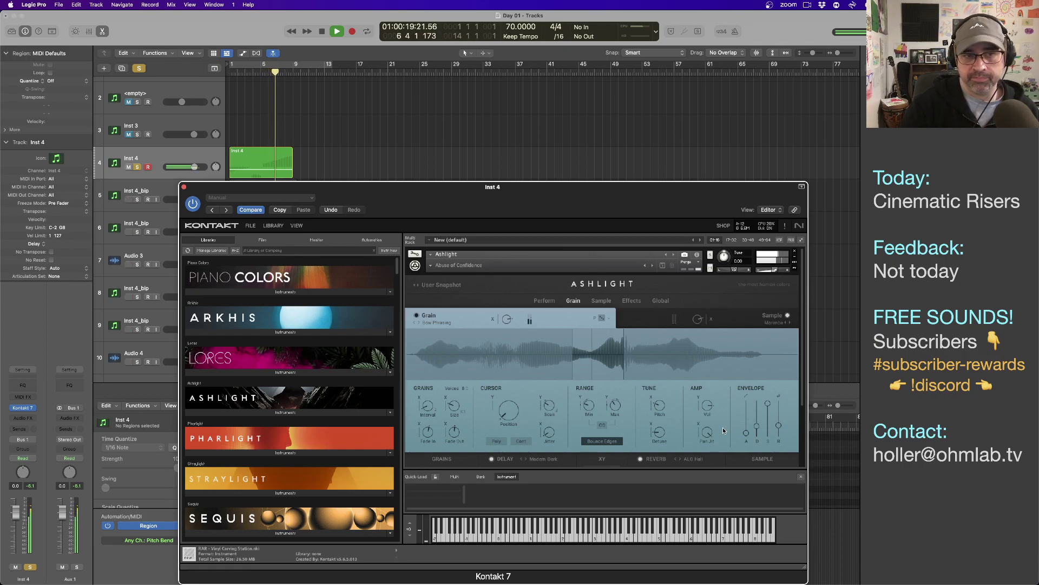
left_click_drag(803, 328, 805, 395)
scroll(531, 448, "up", 2)
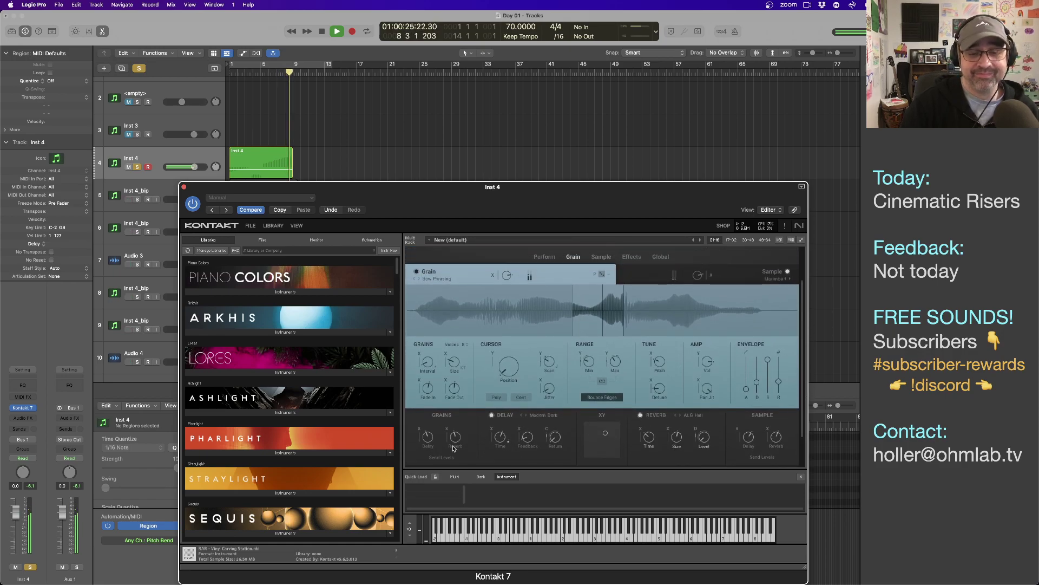
left_click_drag(457, 442, 463, 490)
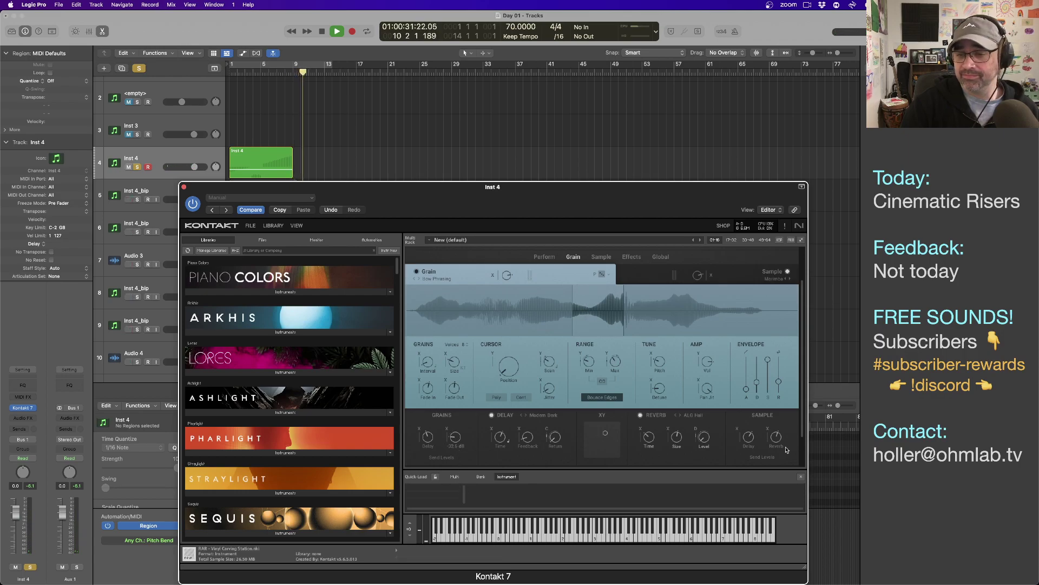
left_click_drag(776, 436, 774, 515)
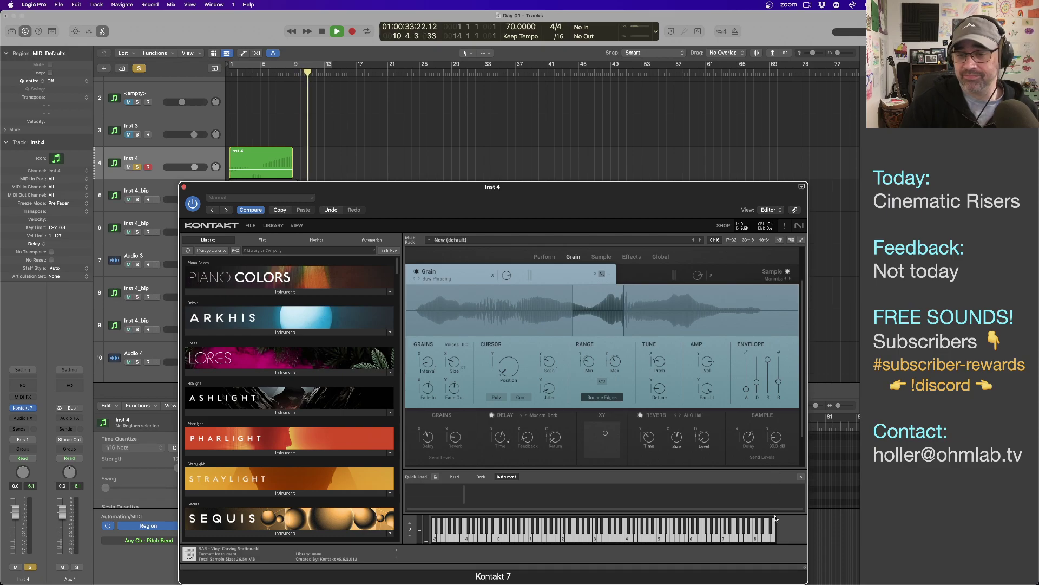
mouse_move(749, 443)
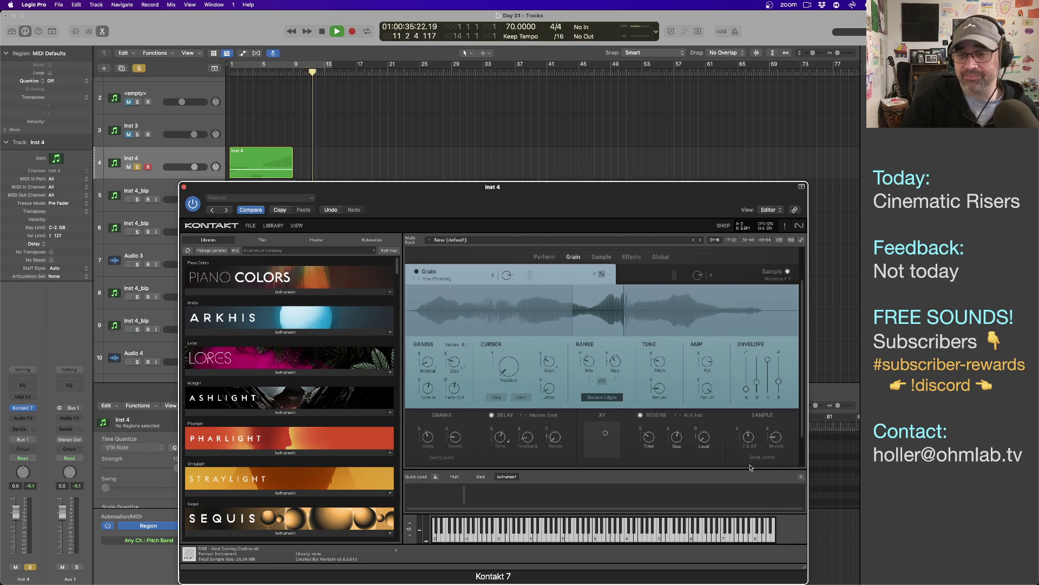
mouse_move(426, 441)
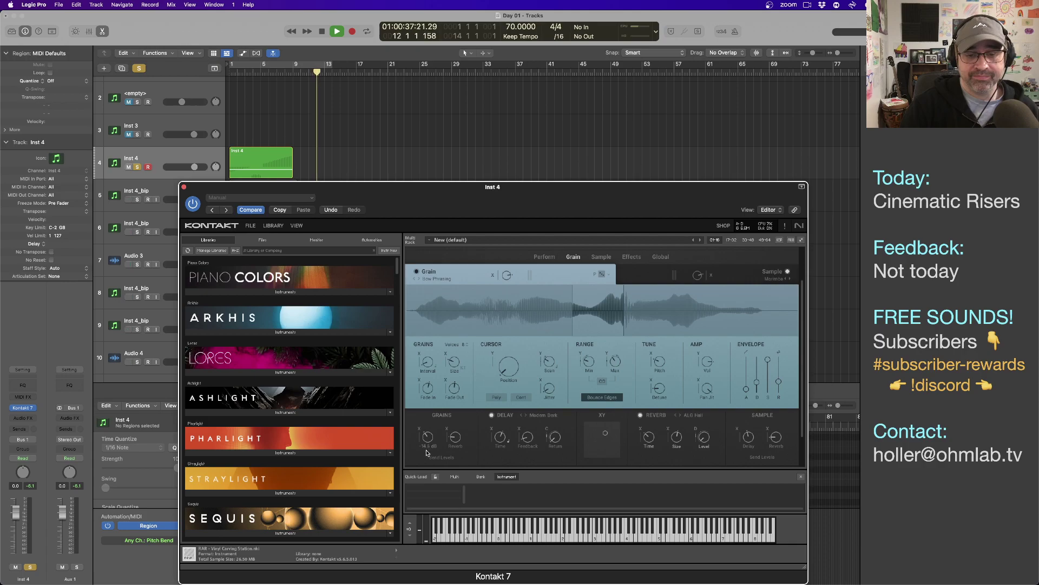
- Replay the riser from the project start and check the grain and sample layers' delay and reverb send levels
left_click(332, 165)
key("space")
key("space")
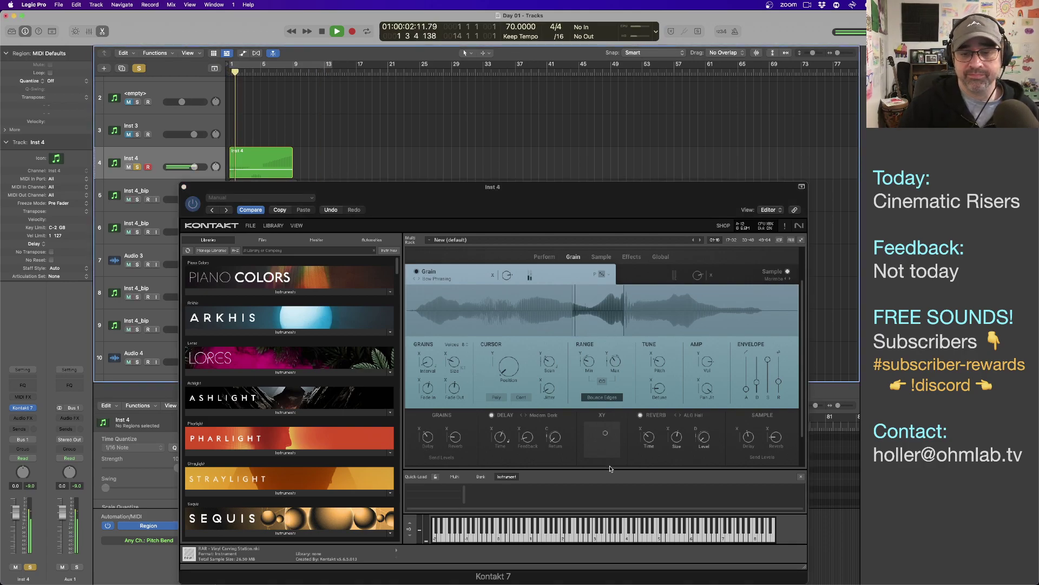
left_click(457, 444)
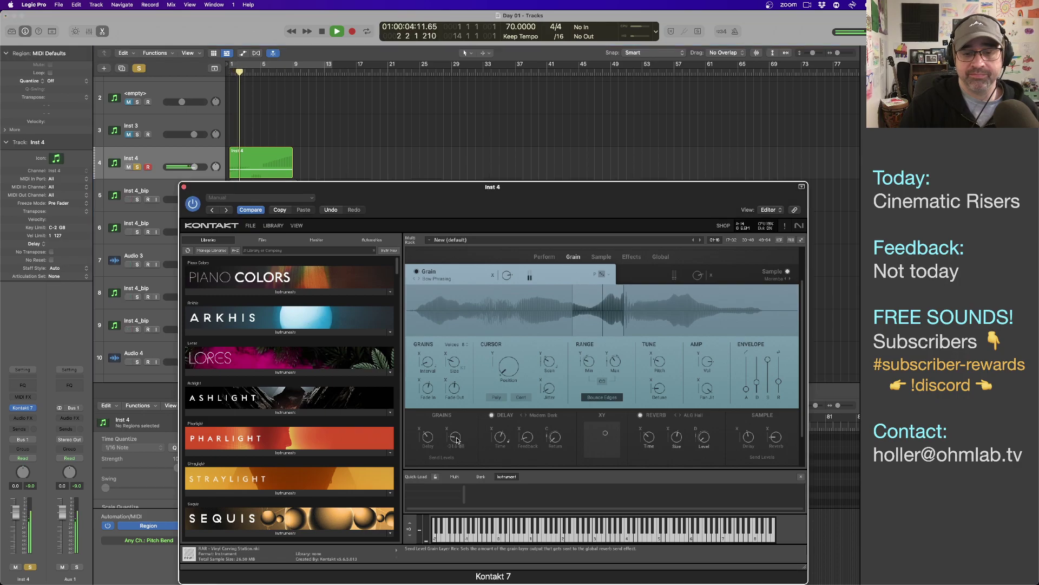
mouse_move(428, 439)
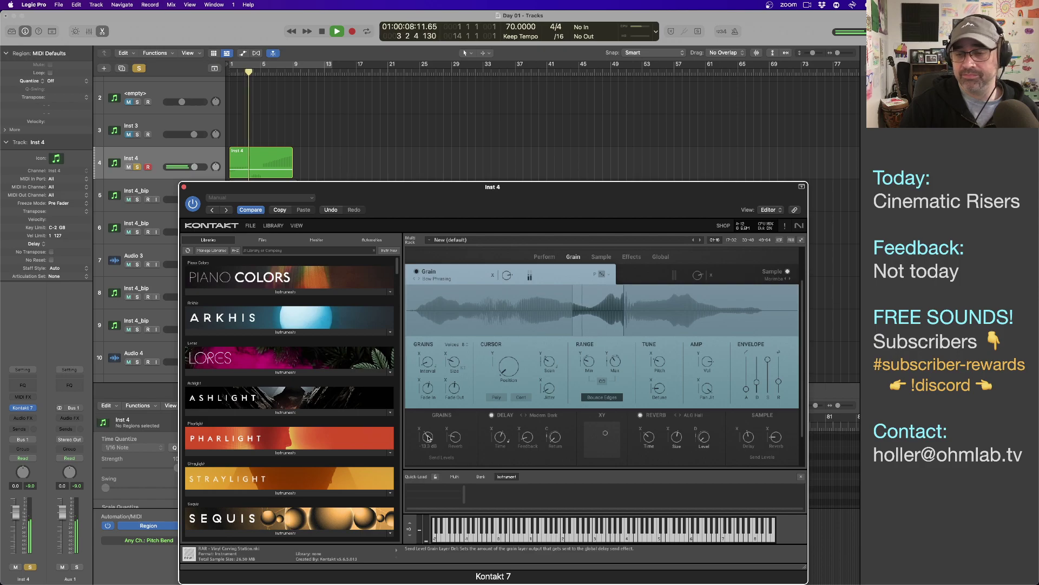
mouse_move(776, 437)
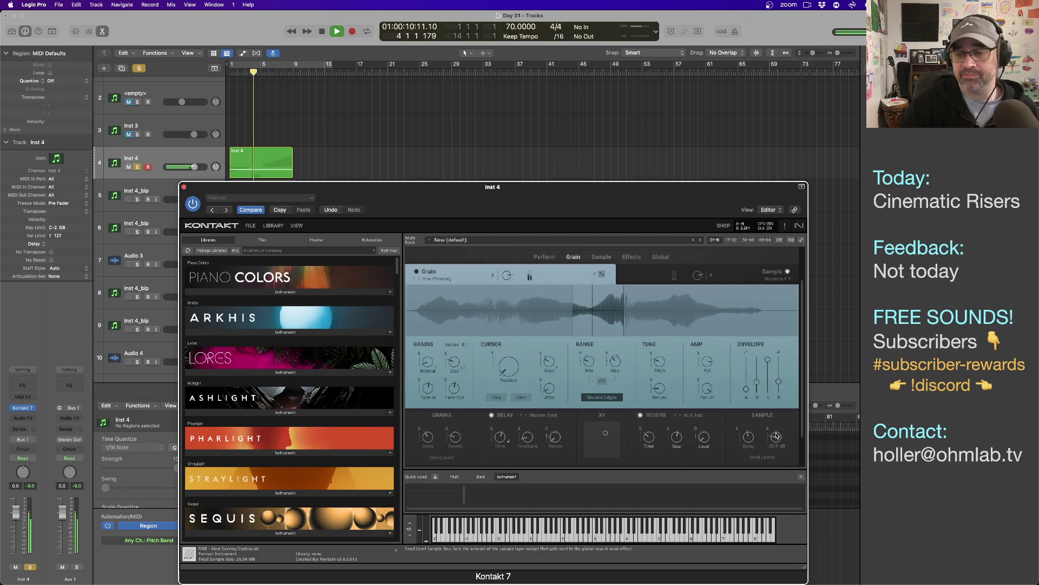
scroll(778, 439, "up", 2)
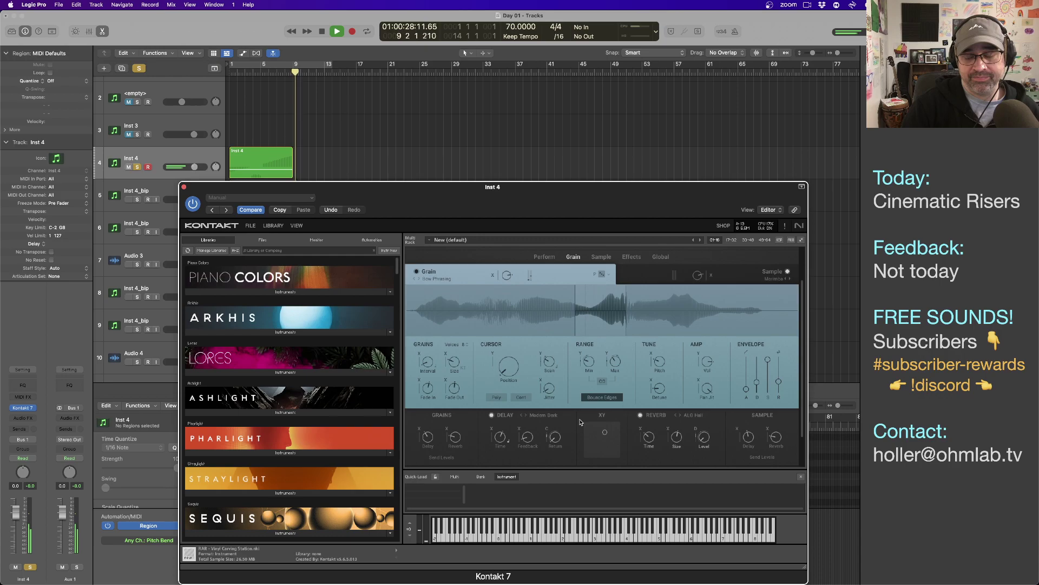
- Stop playback and audition the opening of the Inst 4 riser again from the project start
key("space")
left_click(271, 165)
left_click(269, 164)
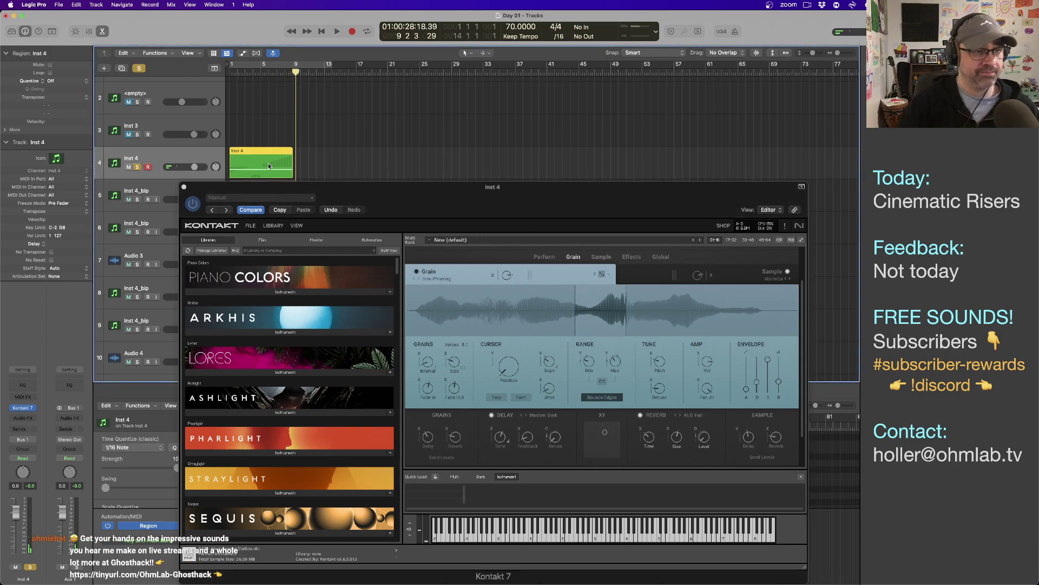
key("Return")
key("space")
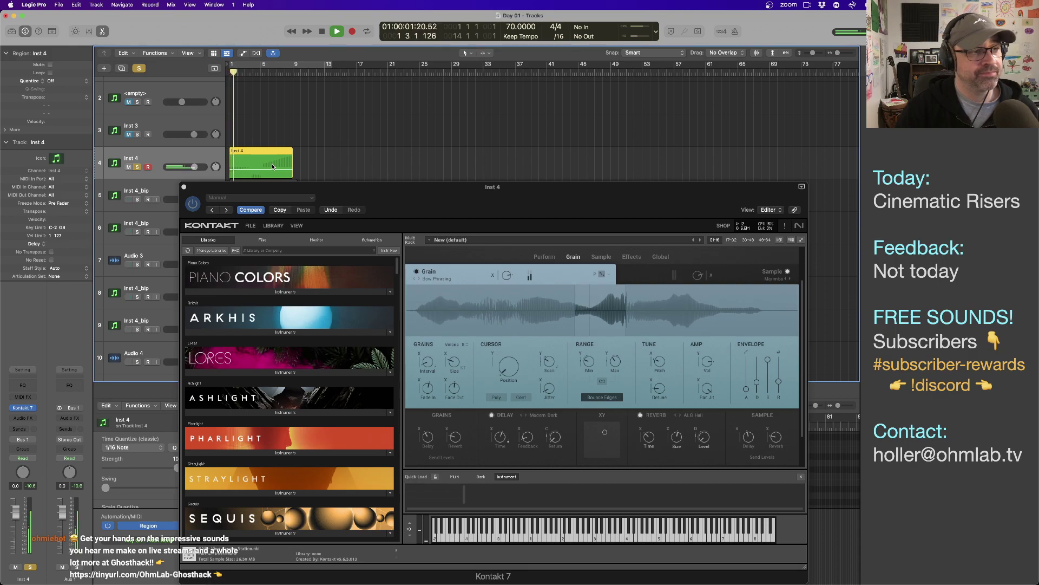
key("space")
left_click(315, 166)
key("Return")
key("space")
key("space")
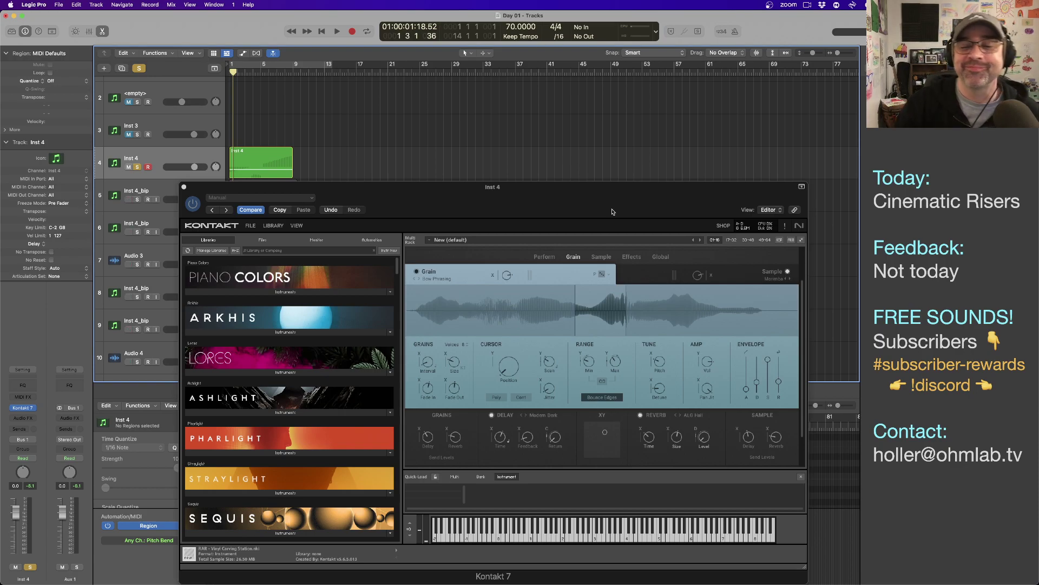
- Select the Inst 4 region and review the bounced tracks below it, moving the Kontakt window out of the way
left_click(197, 149)
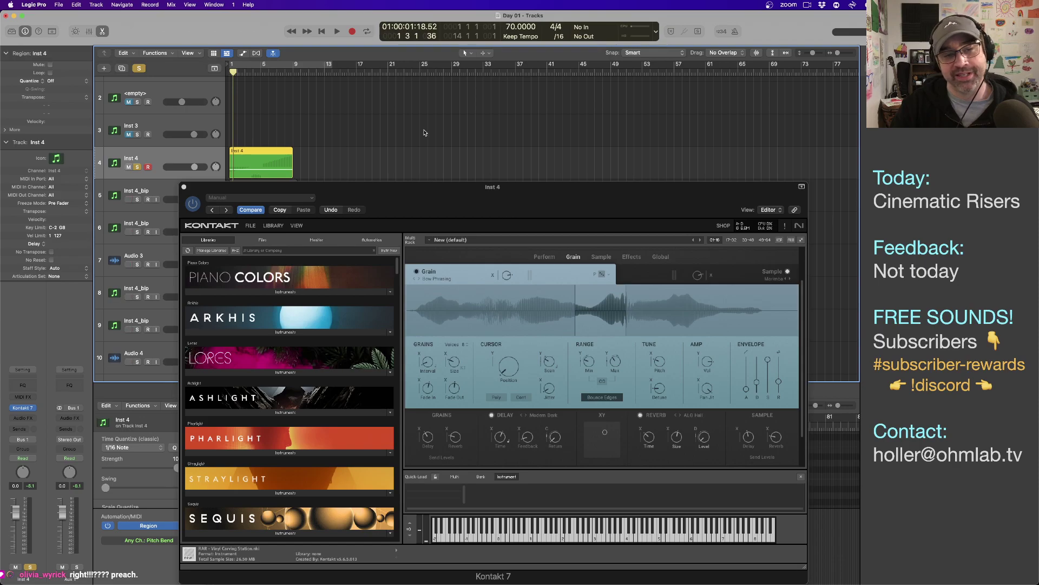
scroll(425, 132, "down", 2)
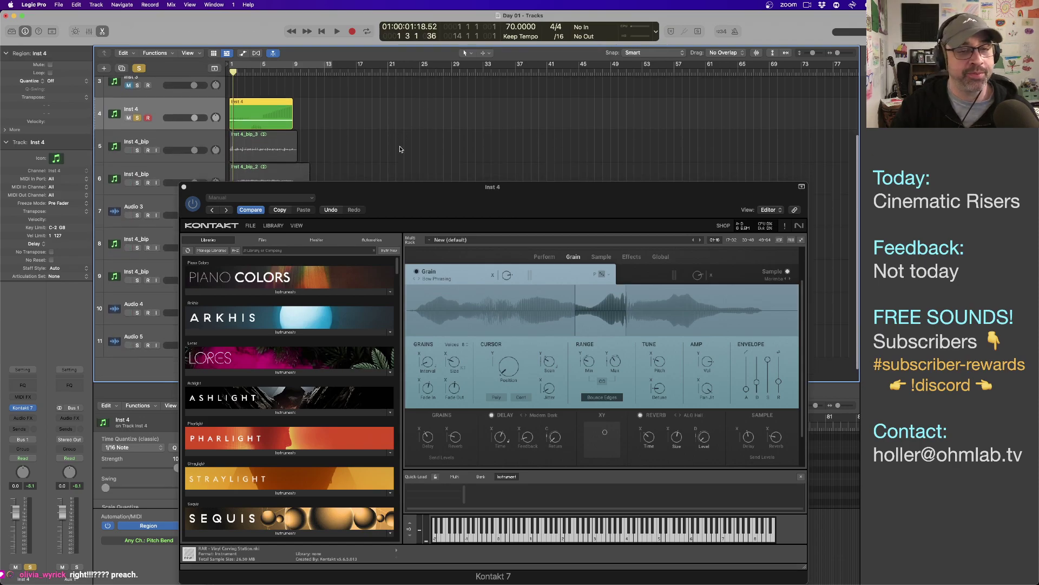
scroll(400, 149, "down", 1)
mouse_move(410, 196)
left_mouse_down()
mouse_move(632, 341)
mouse_move(395, 160)
mouse_move(424, 186)
left_mouse_up()
scroll(165, 124, "up", 3)
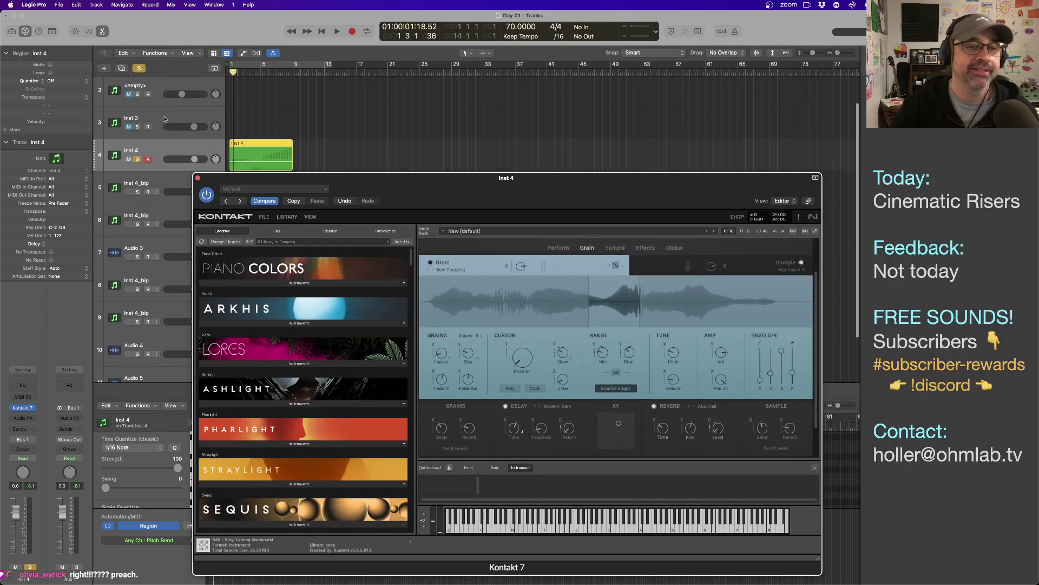
scroll(171, 146, "down", 3)
scroll(174, 155, "up", 2)
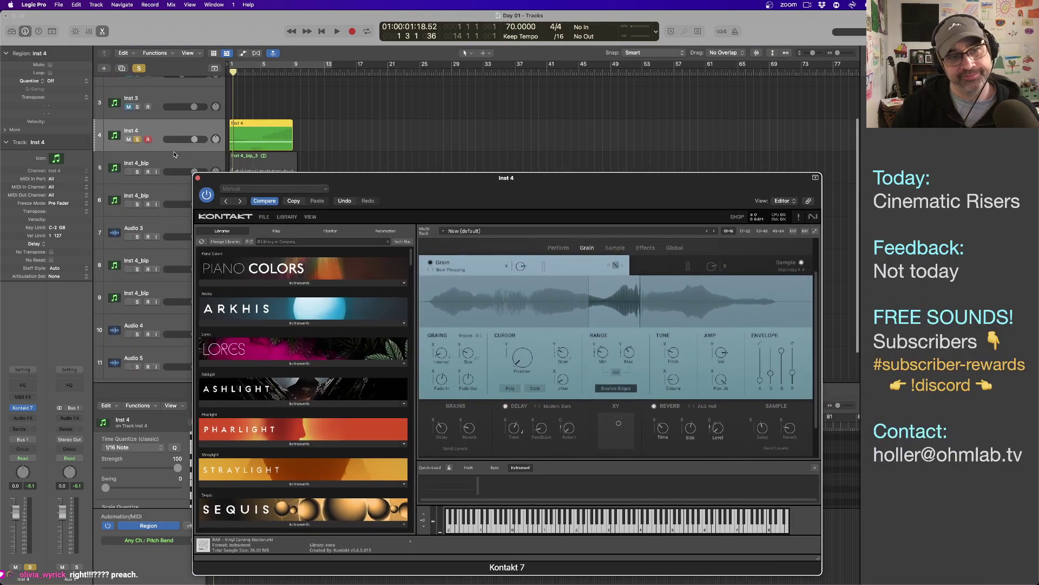
left_click(163, 136)
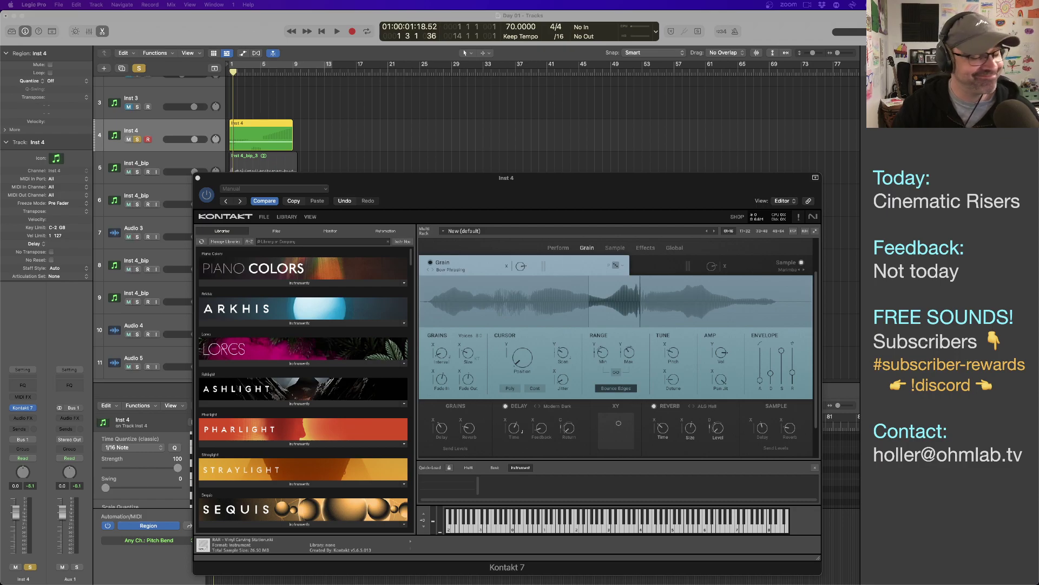
- Play the opening of the riser once more and bounce the selected Inst 4 region in place
left_click_drag(549, 187, 517, 167)
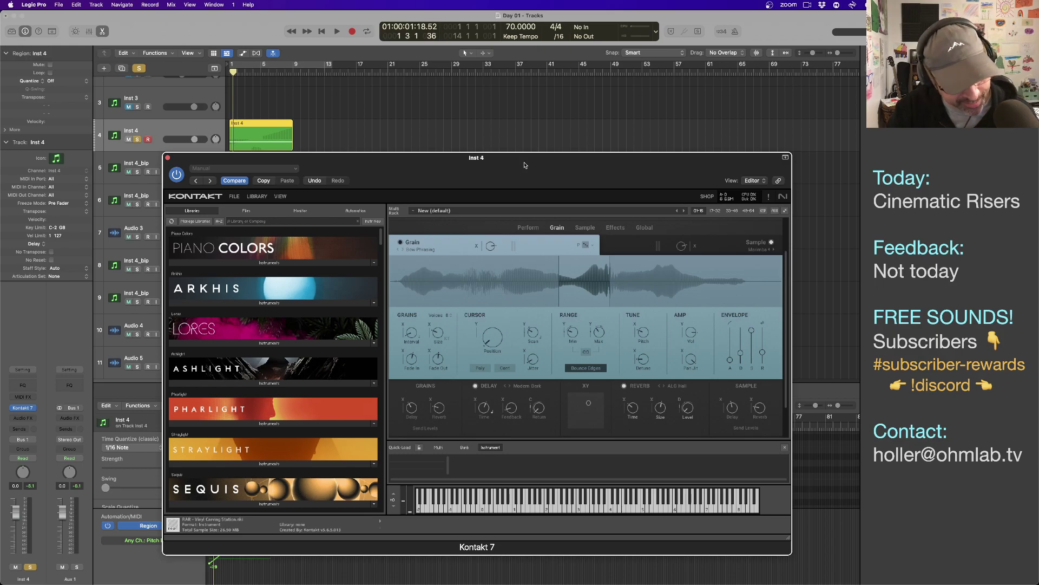
left_click(461, 100)
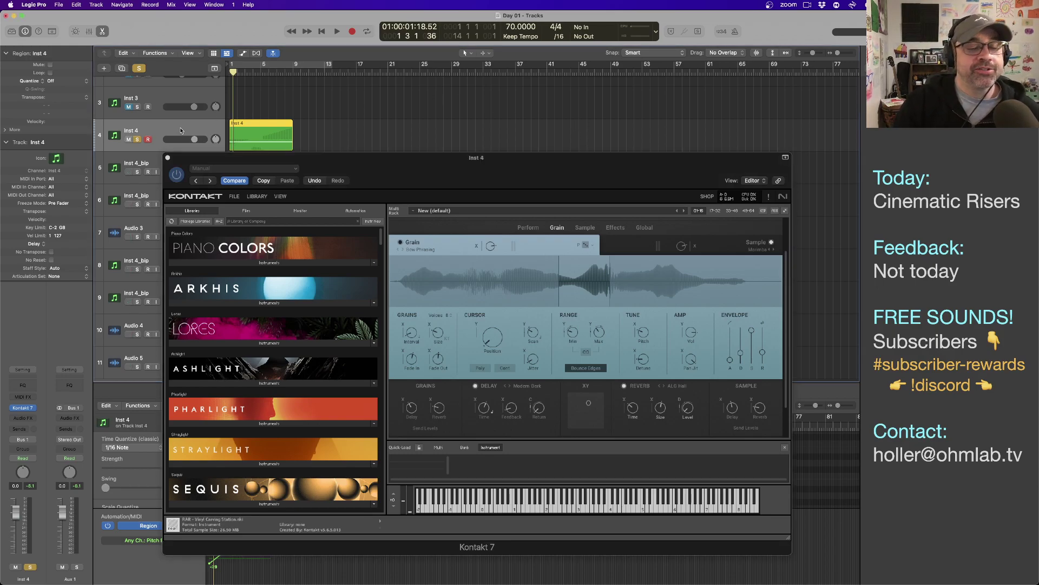
left_click_drag(426, 187, 440, 191)
key("space")
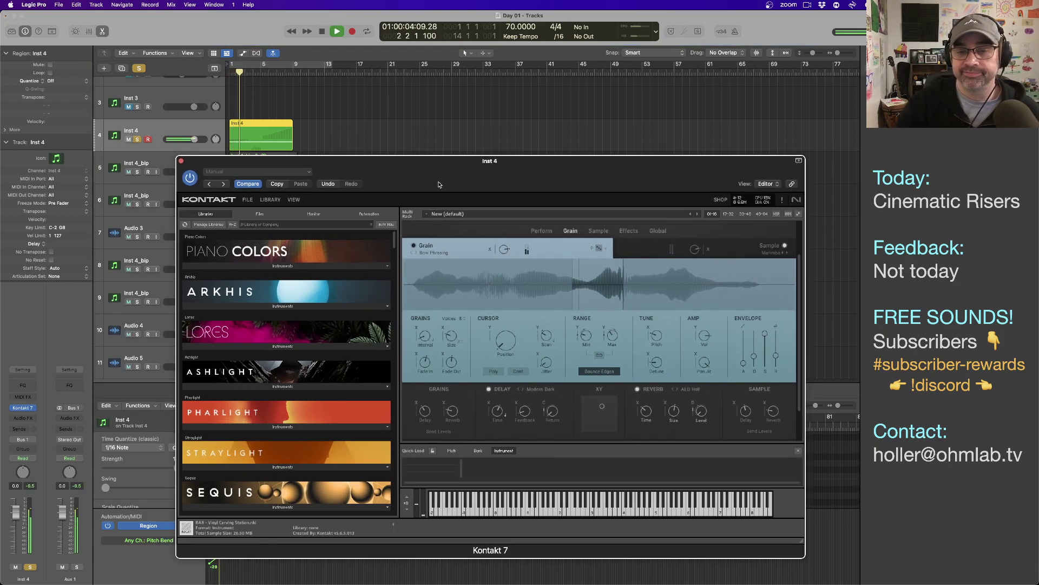
key("space")
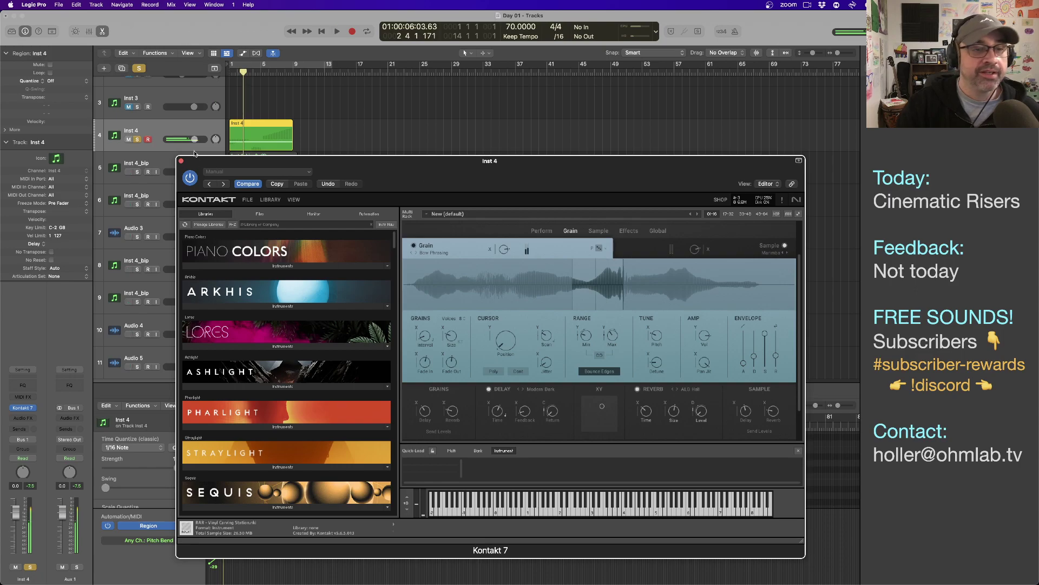
left_click(247, 136)
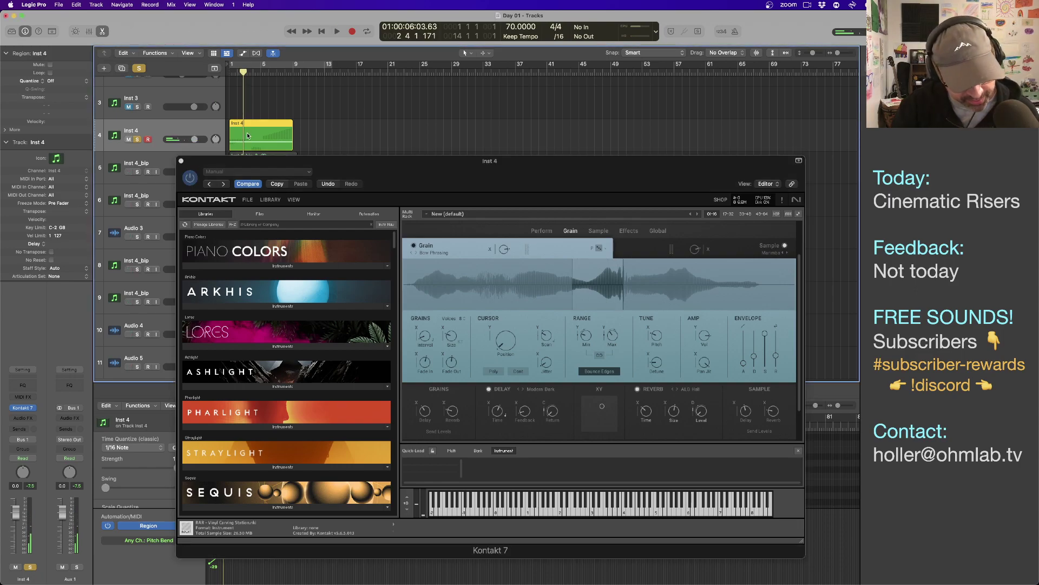
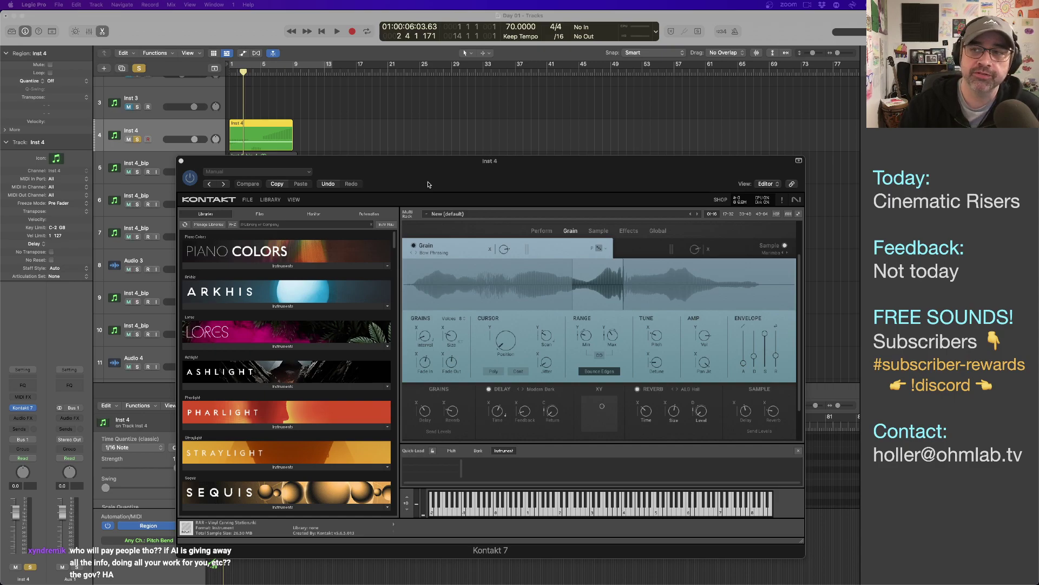
- Solo the newest Inst 4 bounce in place of the Inst 4 instrument track and play it briefly
mouse_move(417, 175)
left_mouse_down()
mouse_move(453, 180)
mouse_move(401, 175)
left_mouse_up()
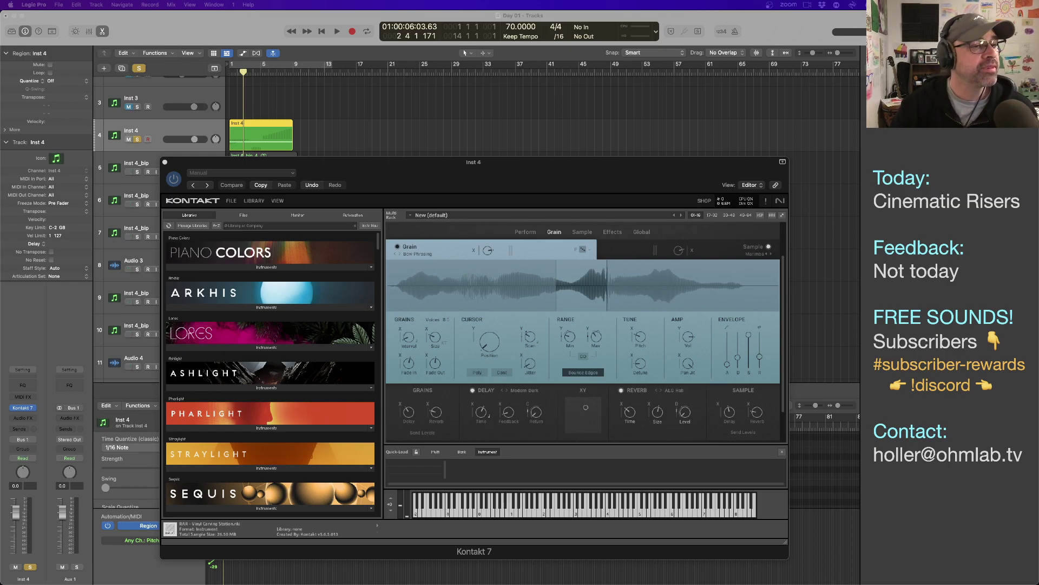
mouse_move(383, 173)
left_mouse_down()
mouse_move(398, 214)
mouse_move(577, 247)
mouse_move(383, 184)
left_mouse_up()
left_click(138, 172)
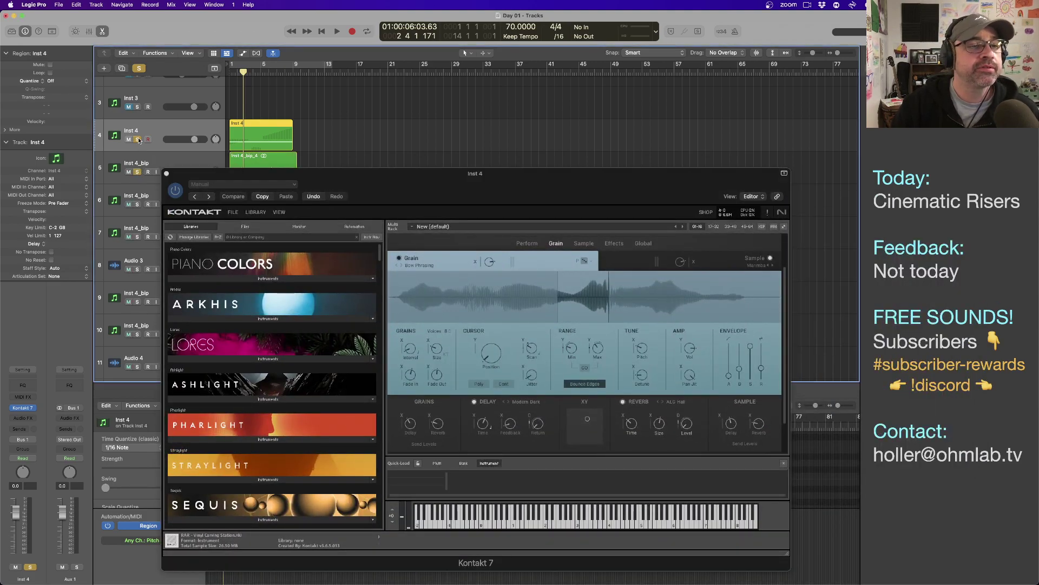
left_click(137, 139)
key("space")
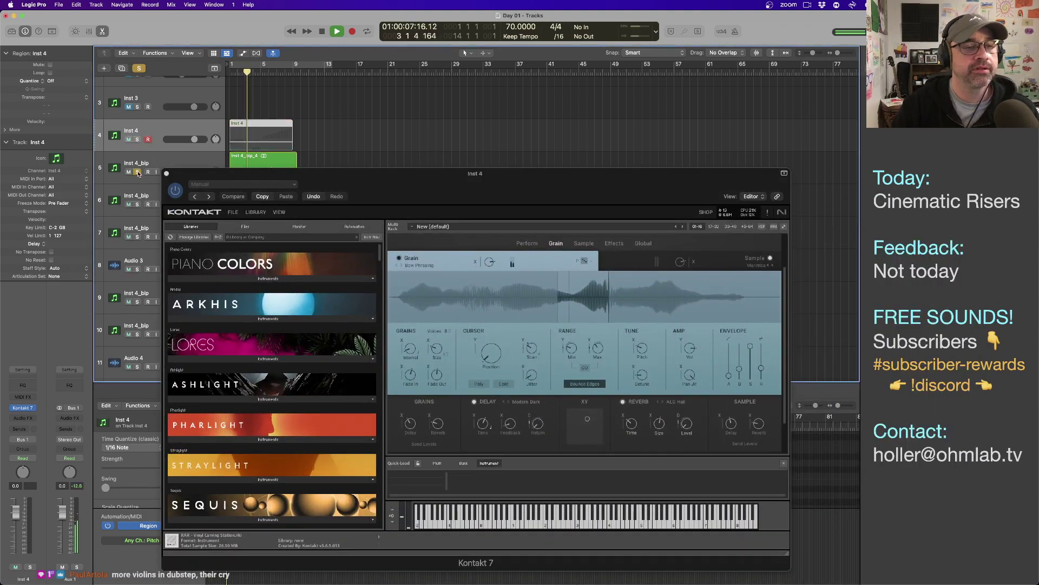
- Switch the solo back to the Inst 4 instrument track and play its riser briefly from the project start
left_click(137, 139)
key("space")
left_click(160, 129)
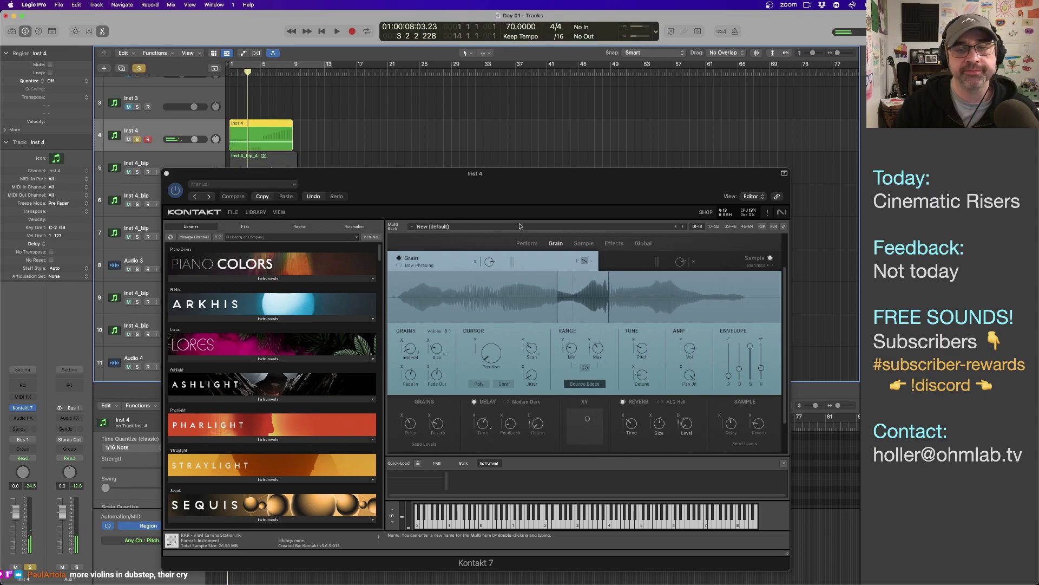
left_click(365, 141)
key("space")
key("Return")
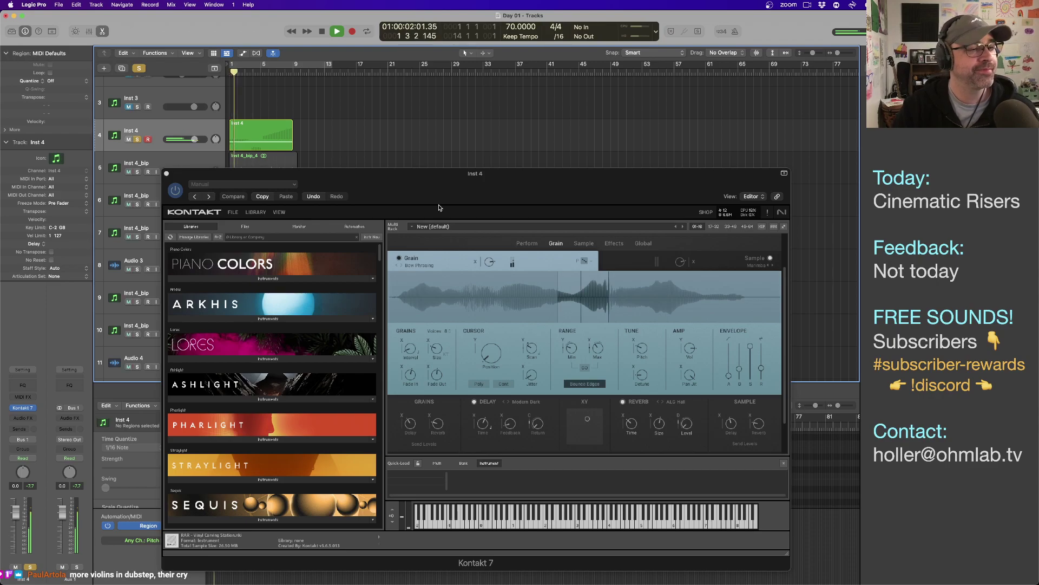
key("space")
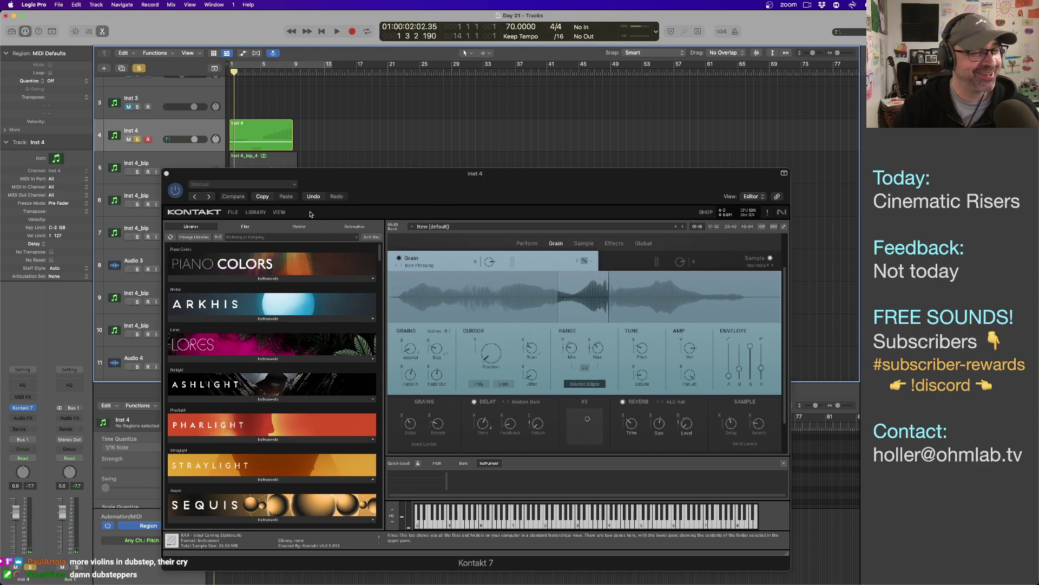
- Load the Braaam Low Drift preset as Ashlight's grain source
left_click_drag(447, 202, 463, 180)
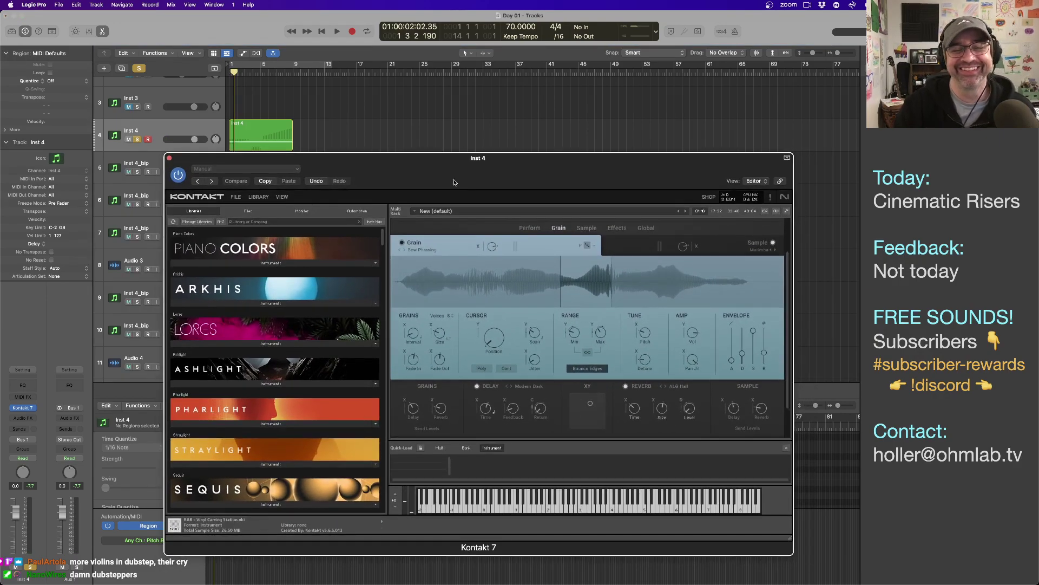
left_click(425, 251)
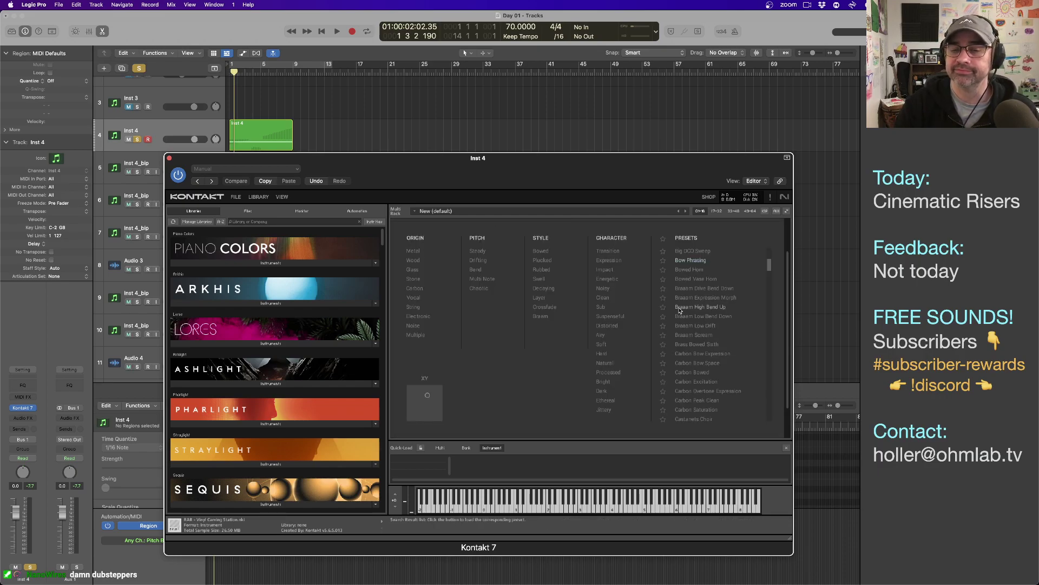
left_click(688, 325)
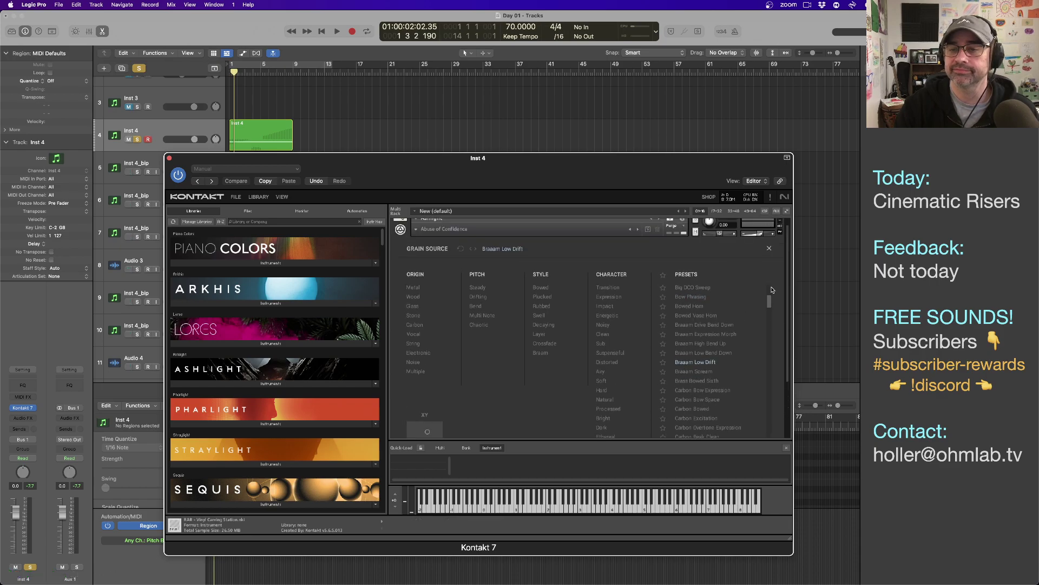
- Close the grain source browser and play the riser briefly with the new grain source
left_click(770, 247)
key("space")
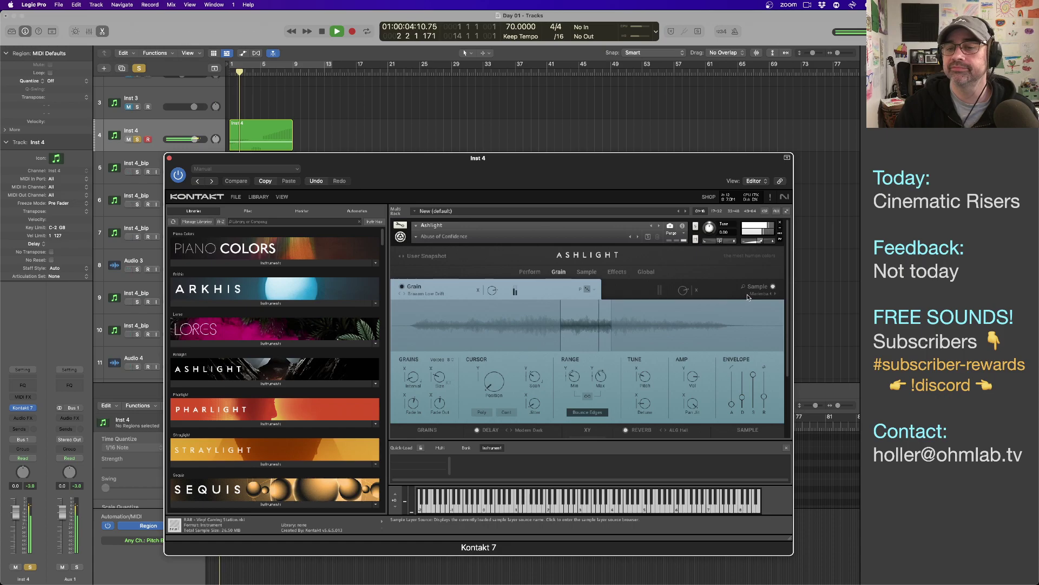
key("space")
- Load Dark Solar Winds from the Stone origin as Ashlight's grain source and play the riser briefly
left_click(426, 292)
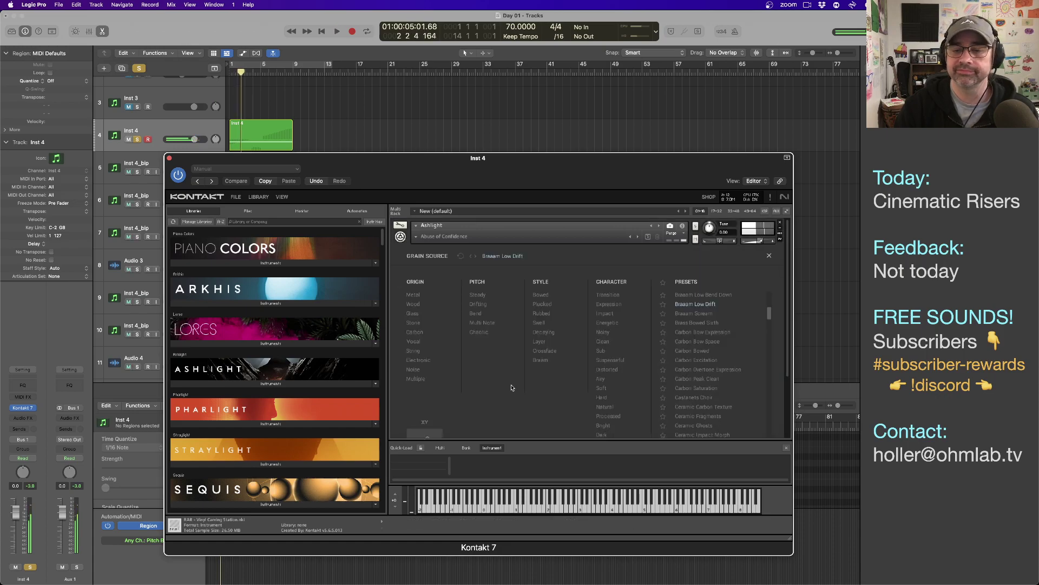
left_click(413, 322)
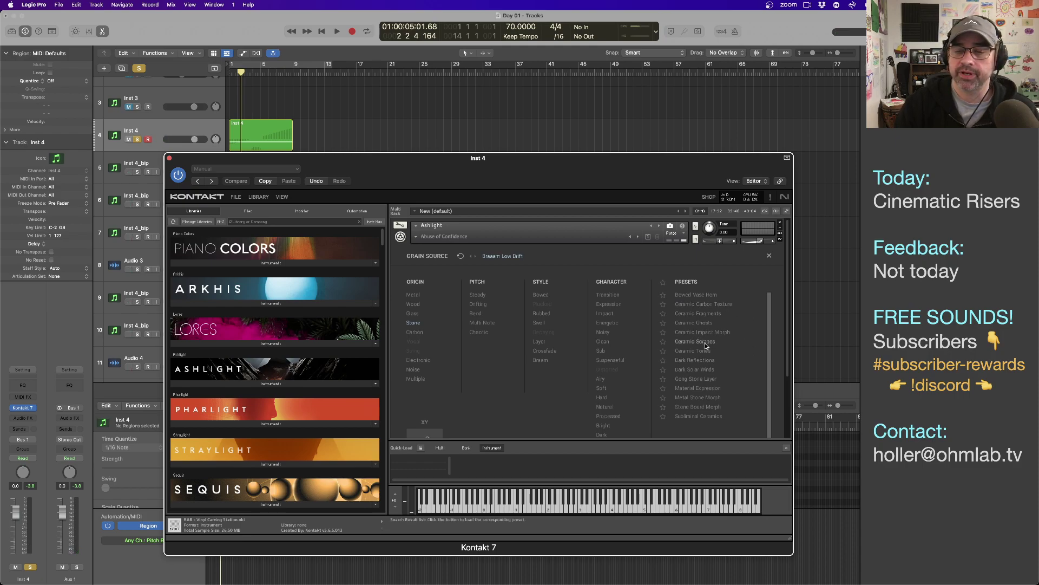
left_click(703, 370)
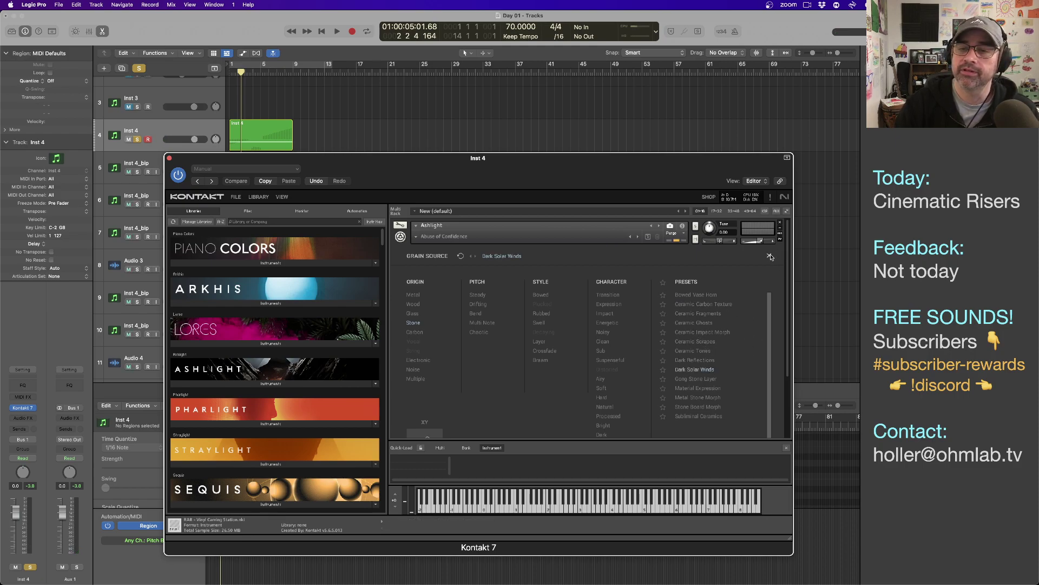
left_click(770, 256)
key("space")
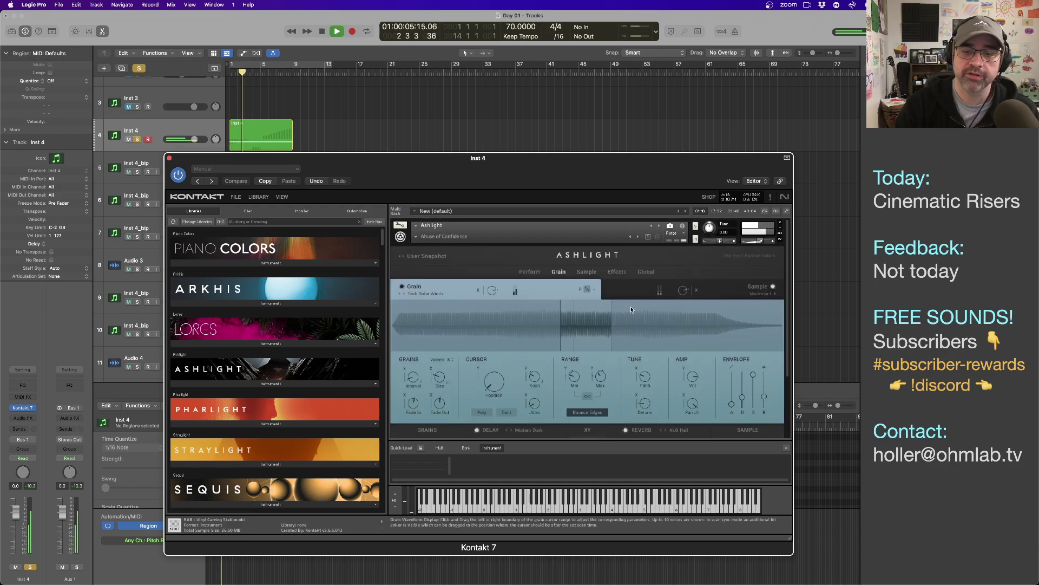
key("space")
- Load Felt Piano Reversed from the Reversed type as Ashlight's sample source and play the riser through its end
left_click(759, 293)
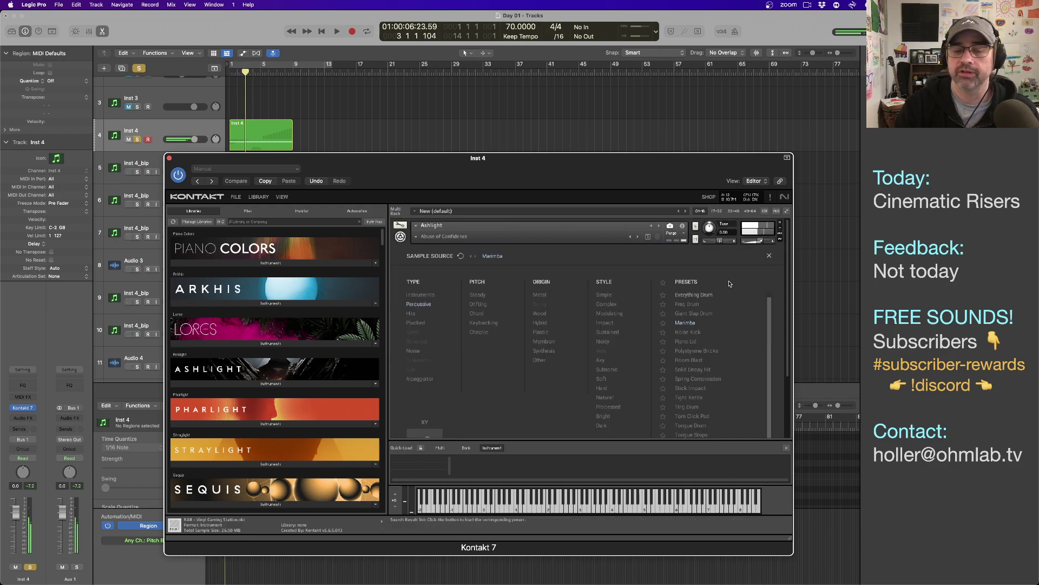
left_click(421, 305)
left_click(456, 340)
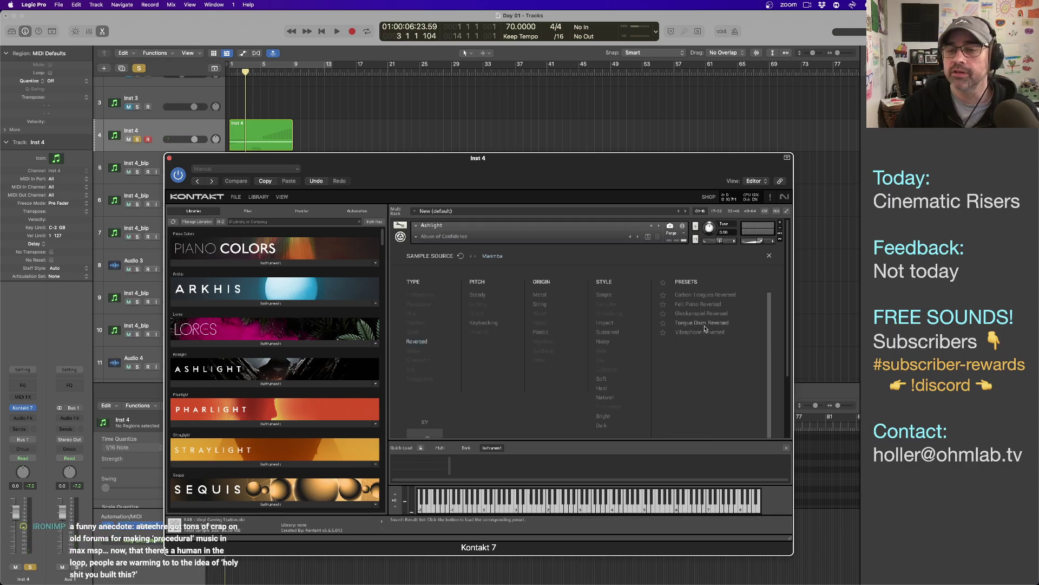
left_click(698, 304)
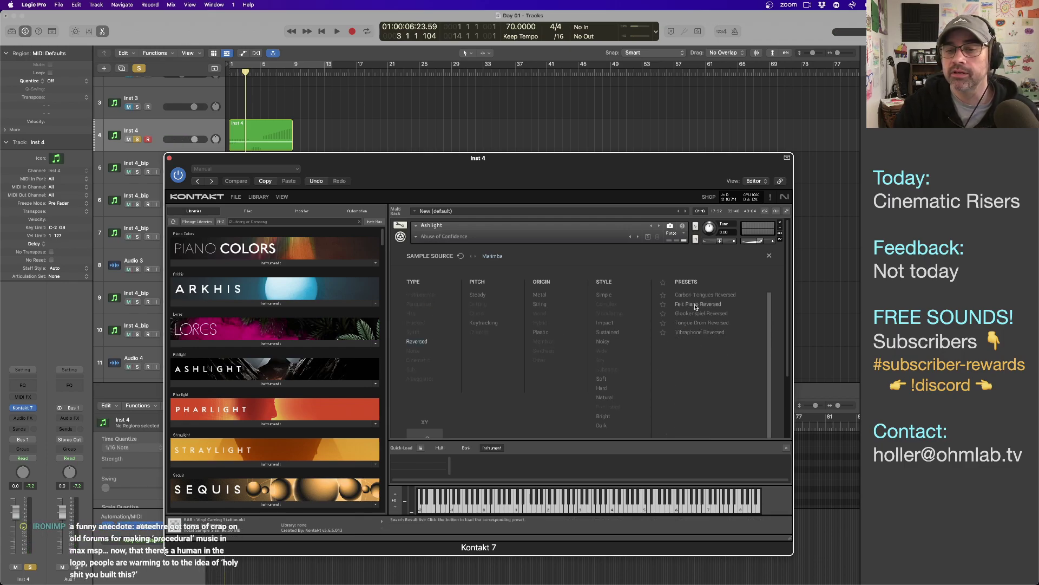
left_click(769, 255)
key("space")
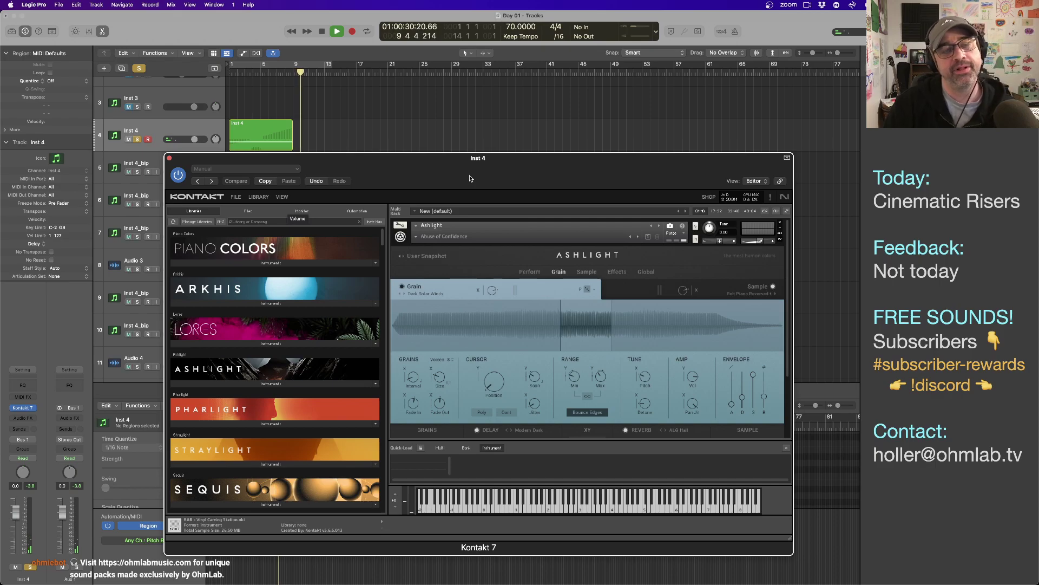
key("space")
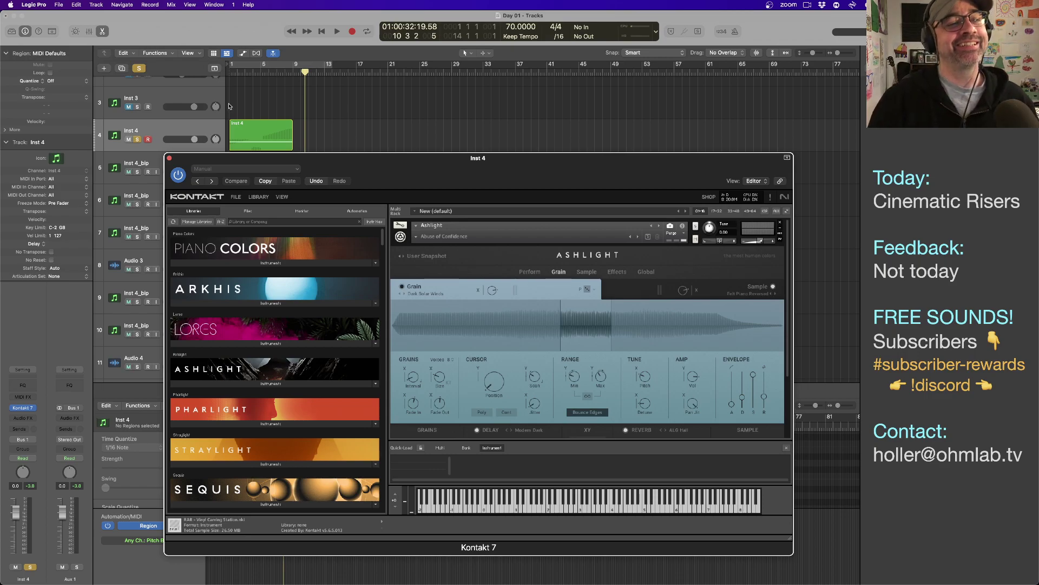
- Take Inst 4 out of solo and solo the first three instrument tracks instead
scroll(192, 112, "up", 2)
left_click(137, 193)
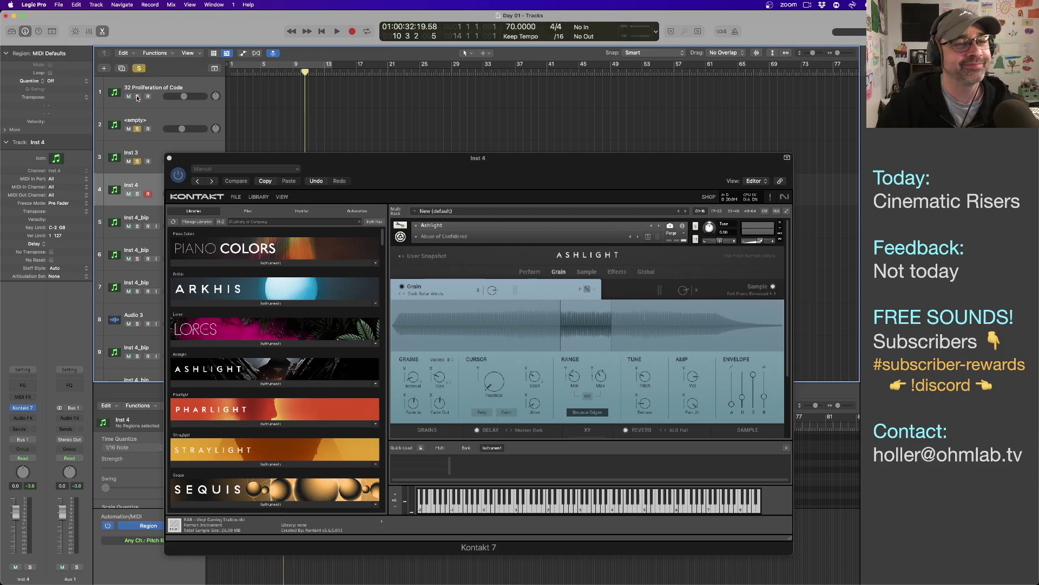
left_click(138, 96)
- Show the mixer and switch on the bypassed instrument and effect plug-ins on the first three channels
key("x")
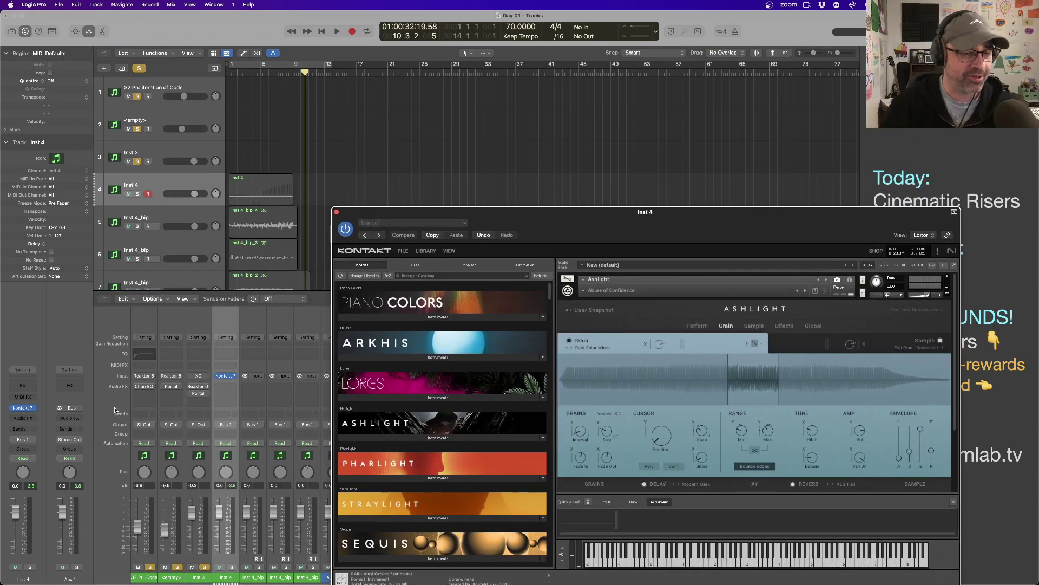
left_click_drag(114, 411, 161, 378)
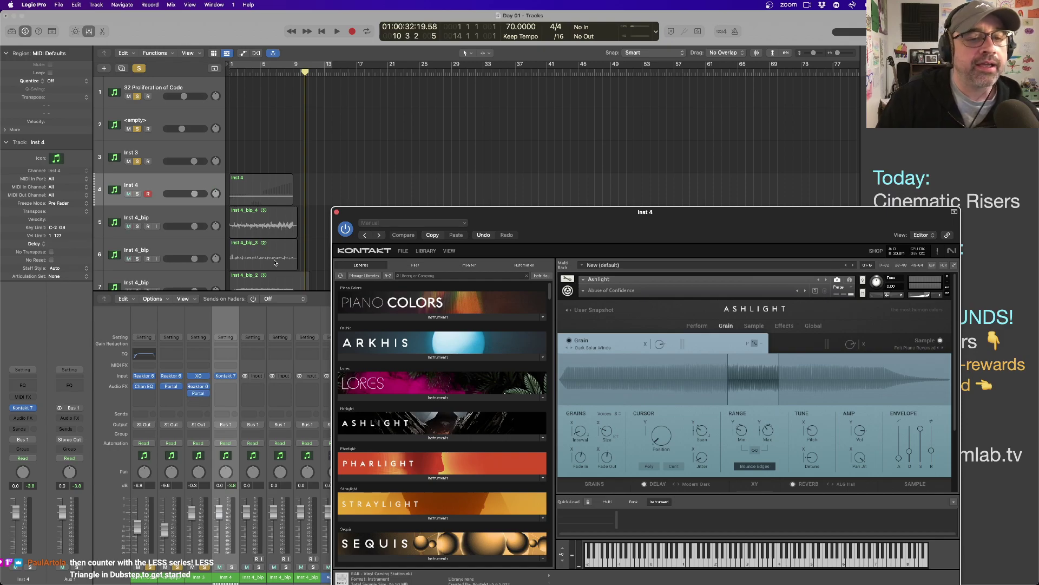
left_click(318, 192)
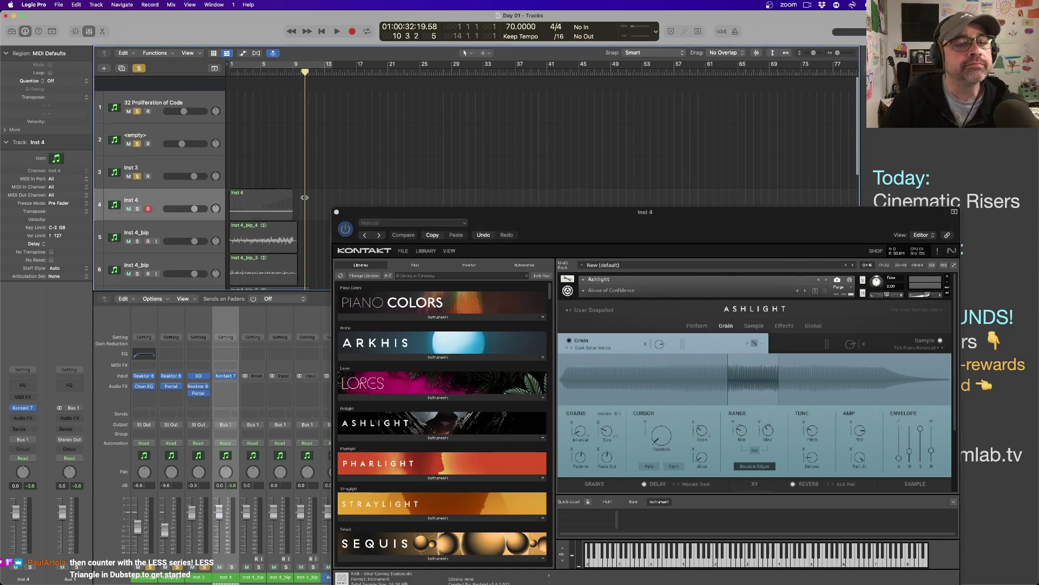
- Turn on cycling, play the three soloed tracks and extend the cycle range from bar 1 to about bar 77
left_click(278, 68)
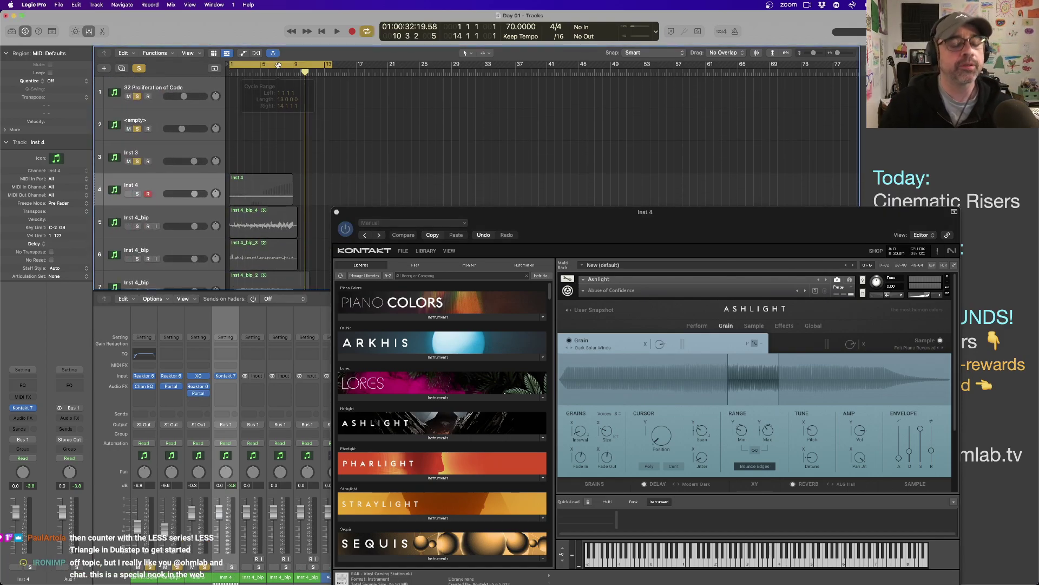
key("space")
left_click_drag(329, 64, 837, 63)
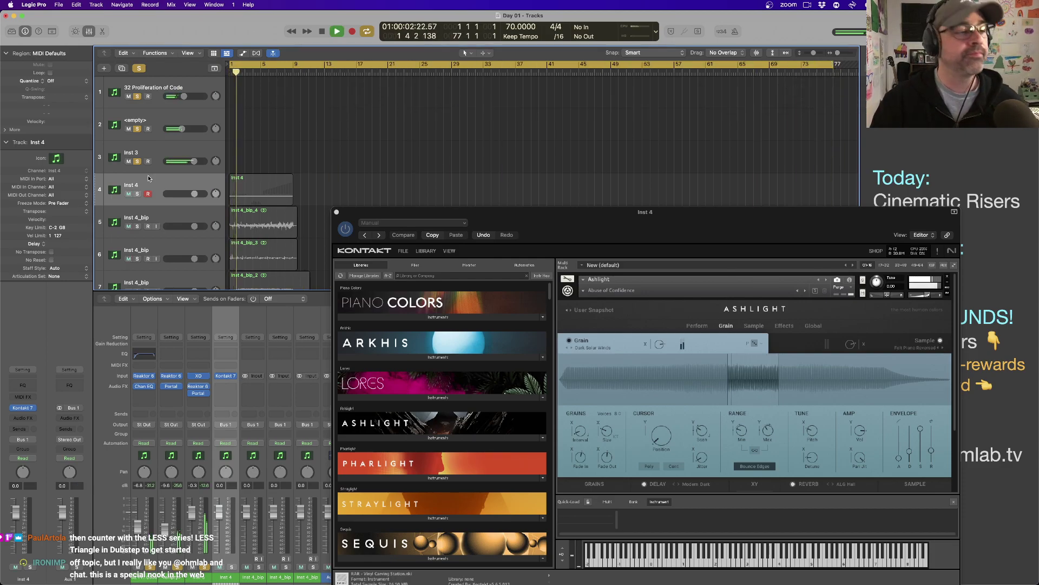
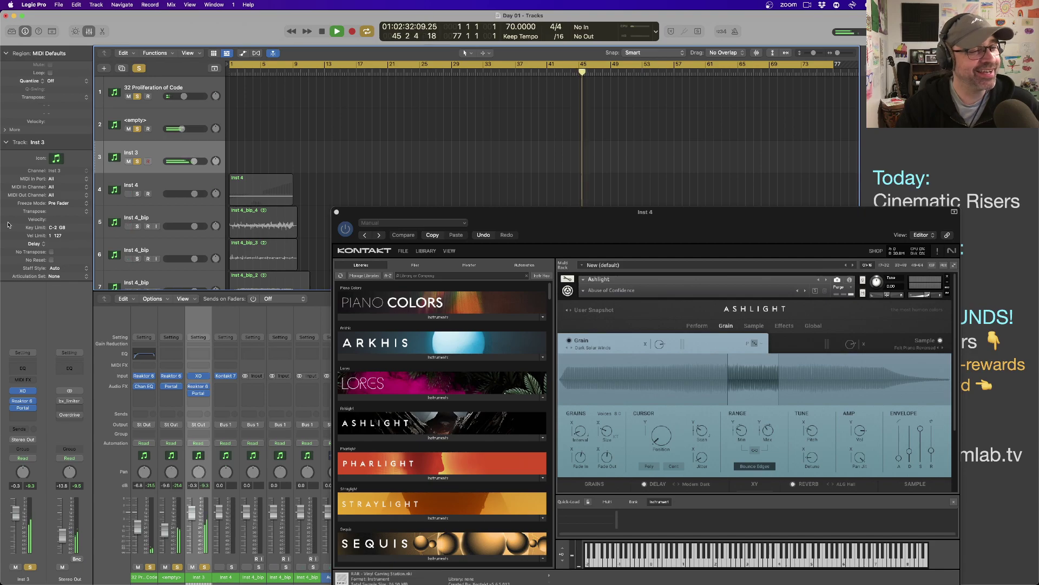
- Stop playback of the soloed tracks and raise the Stereo Out fader
left_click_drag(555, 236, 418, 180)
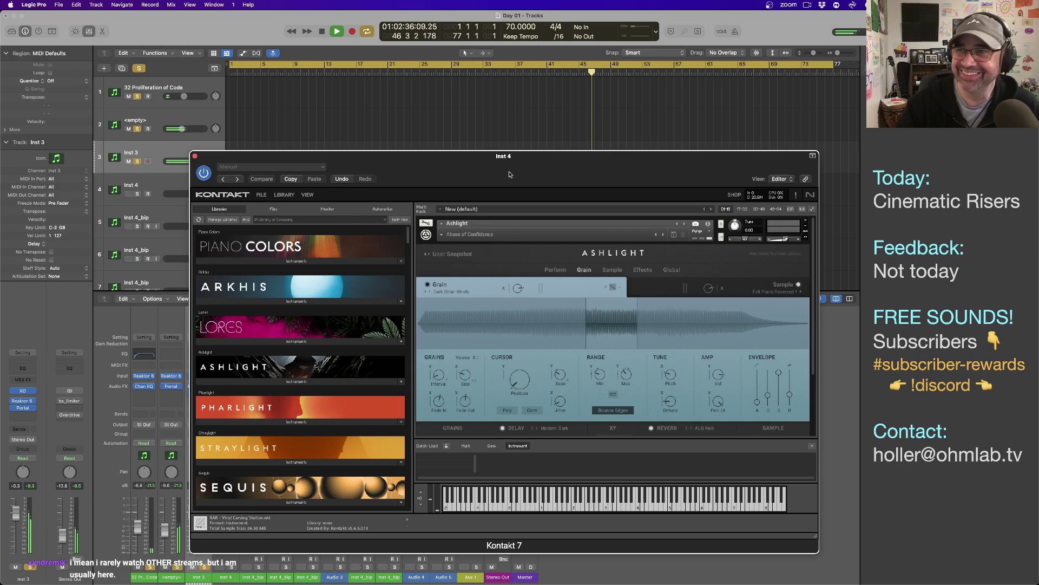
left_click(163, 153)
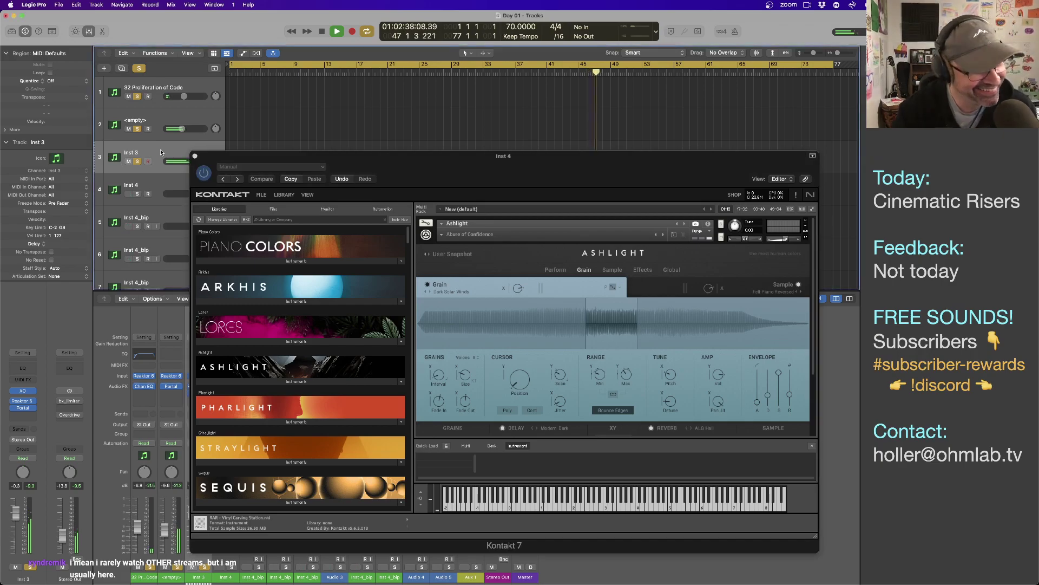
key("space")
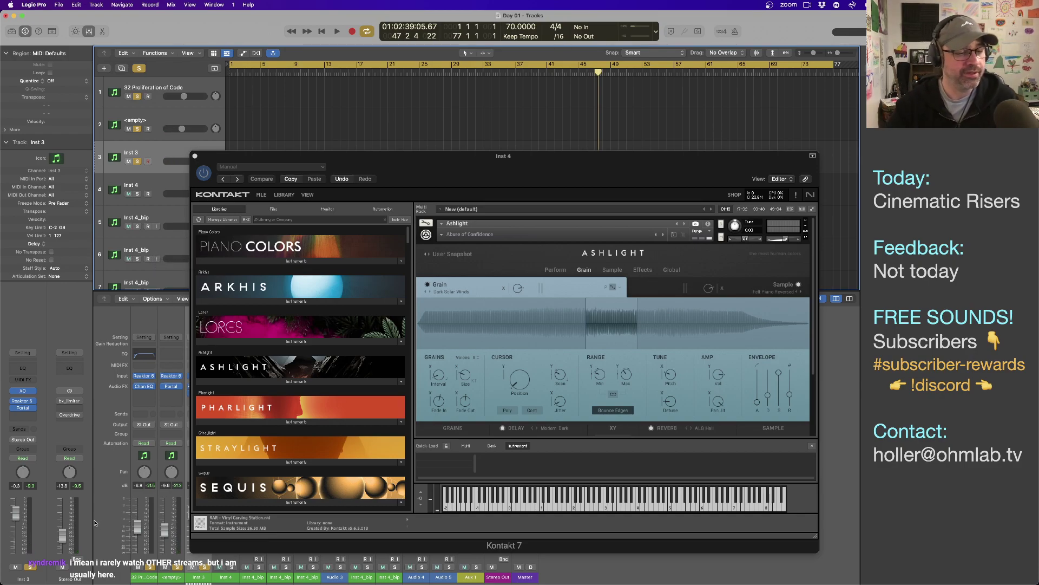
left_click_drag(62, 534, 63, 511)
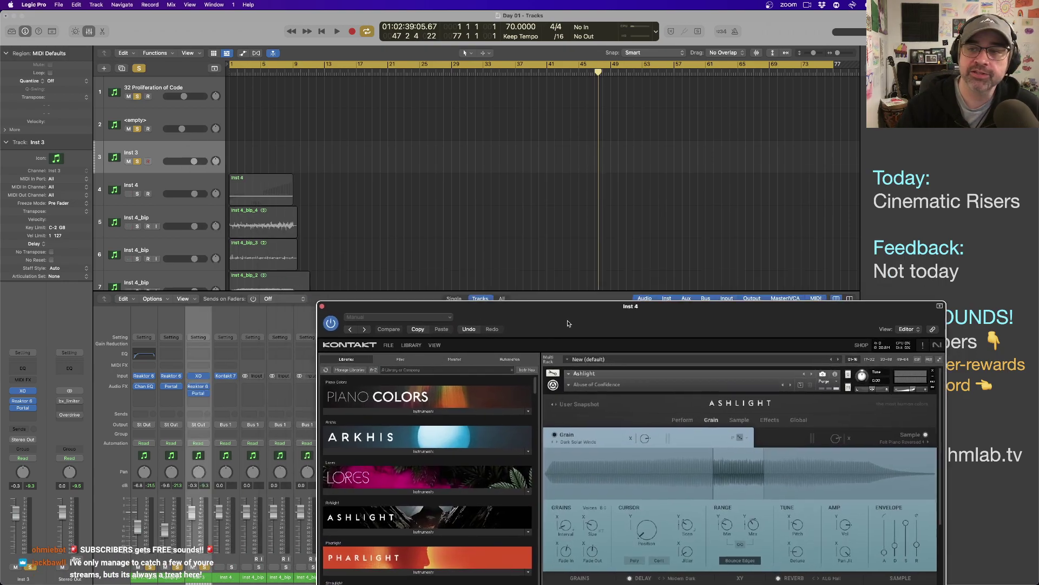
- Clear the solos on the first three tracks, then select and solo the Inst 4 track
left_click_drag(442, 173, 442, 203)
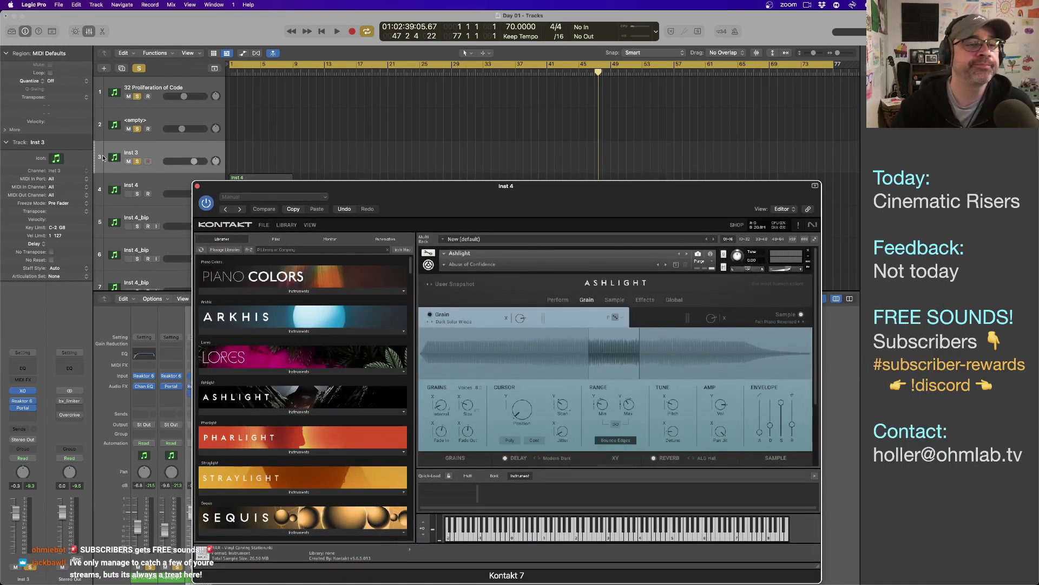
left_click(137, 154)
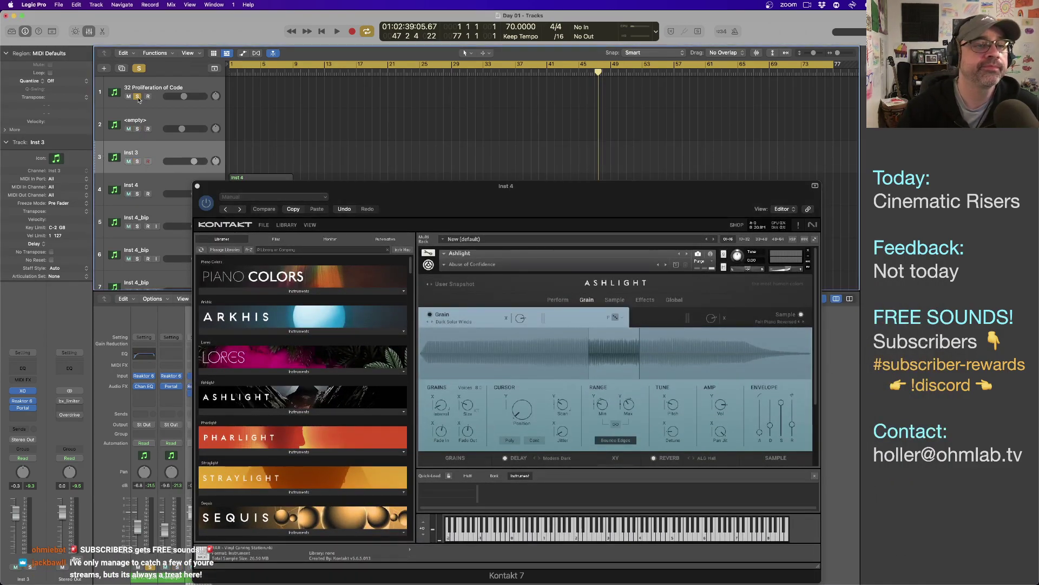
left_click(157, 179)
scroll(176, 182, "down", 3)
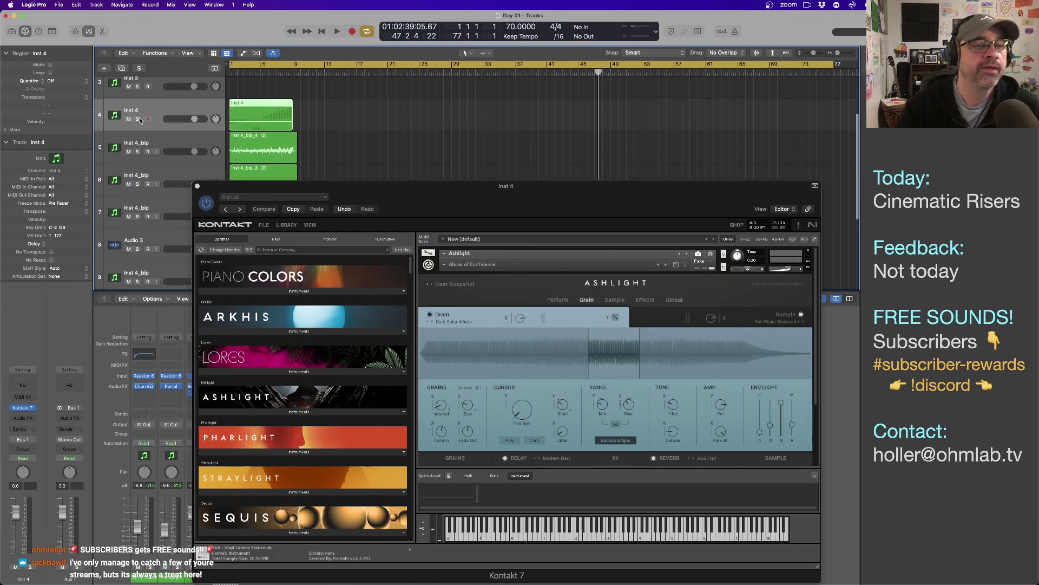
key("s")
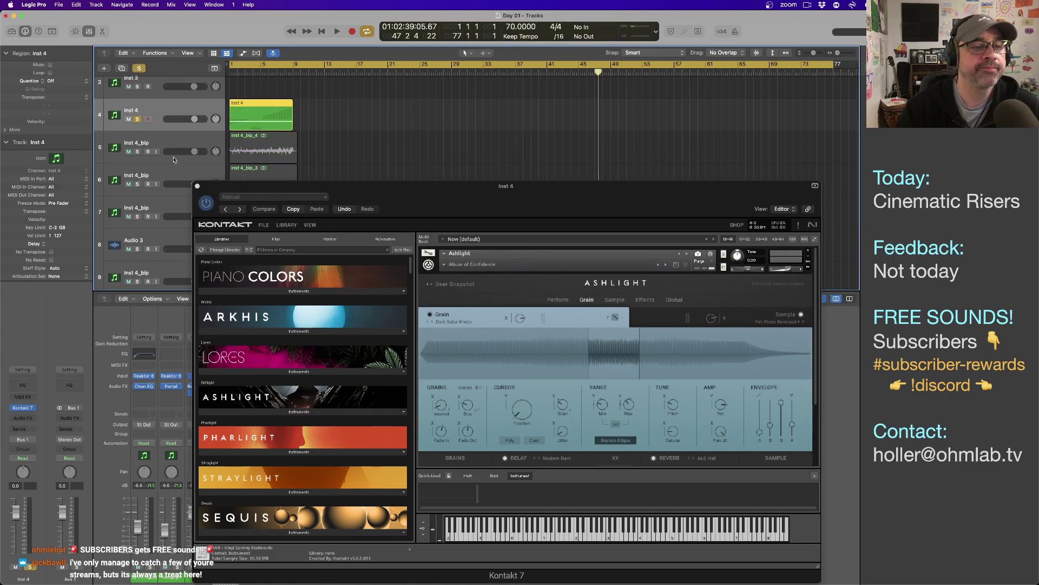
- Turn off cycling, deselect the Inst 4 region and return the playhead to the project start
left_click(353, 69)
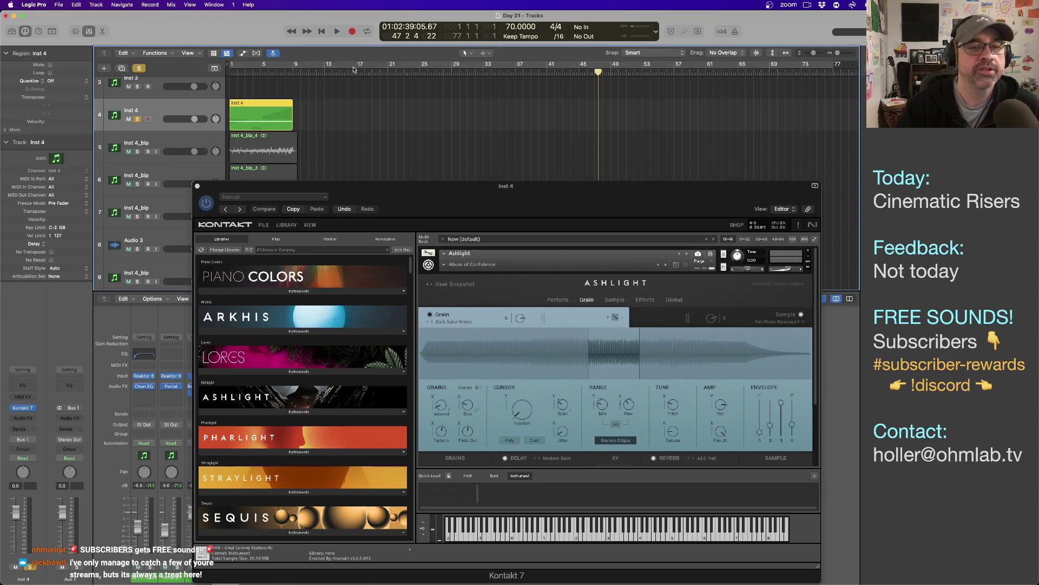
left_click(364, 119)
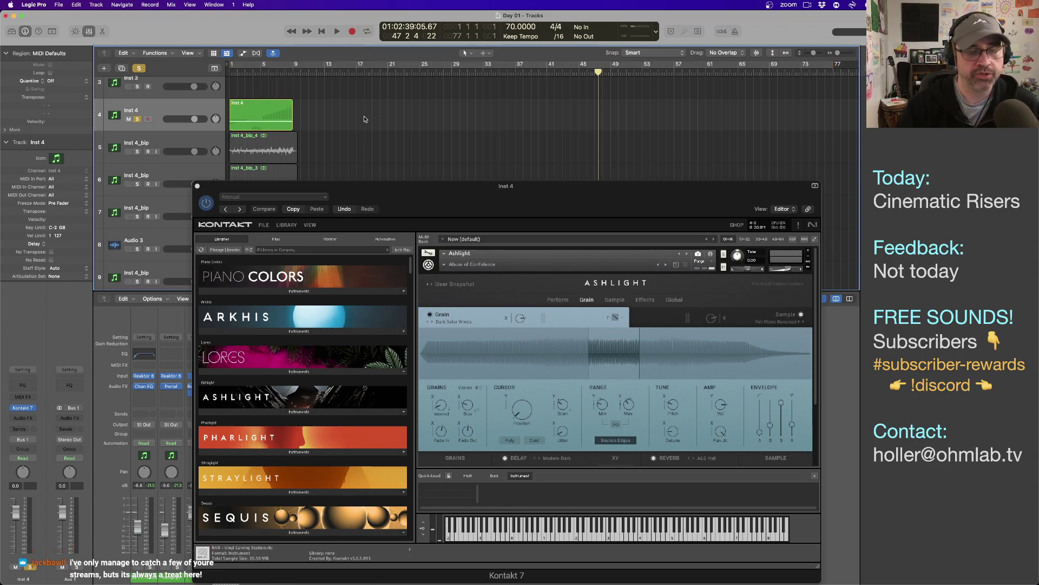
key("Return")
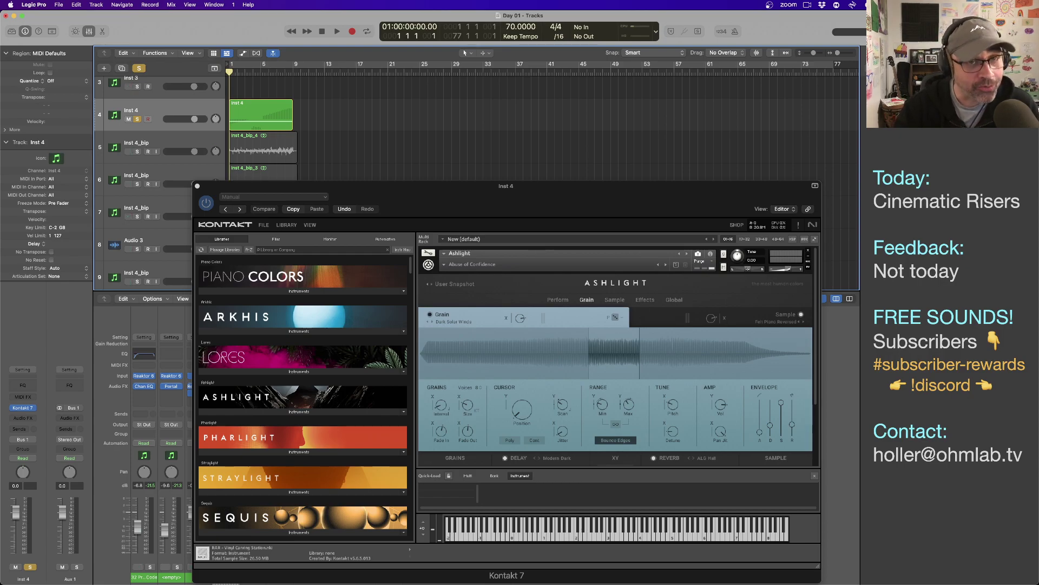
left_click_drag(387, 194, 382, 198)
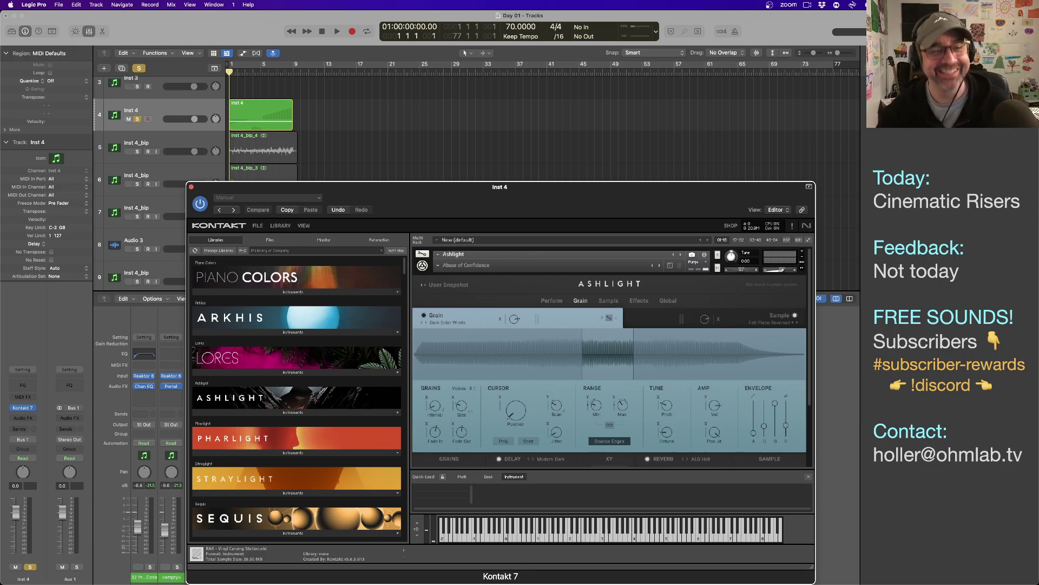
left_click(162, 128)
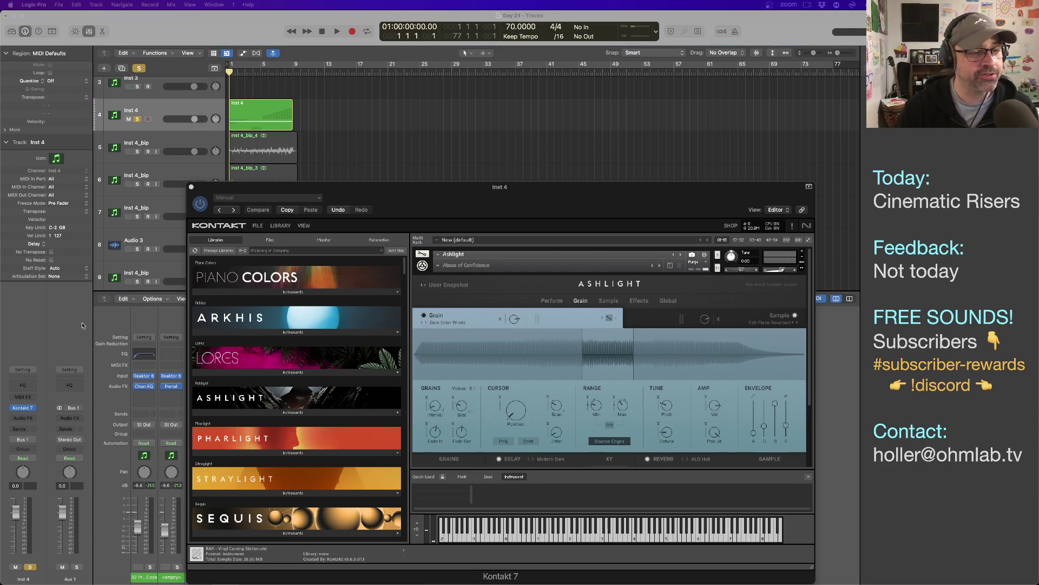
left_click(402, 203)
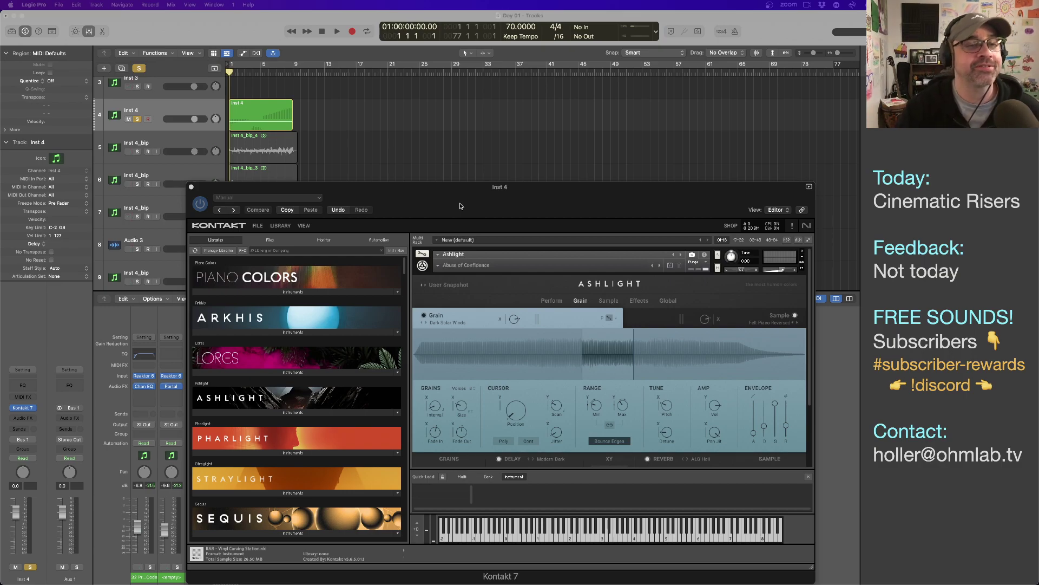
- Select the Inst 4 track and play the opening of its riser
left_click(184, 108)
key("space")
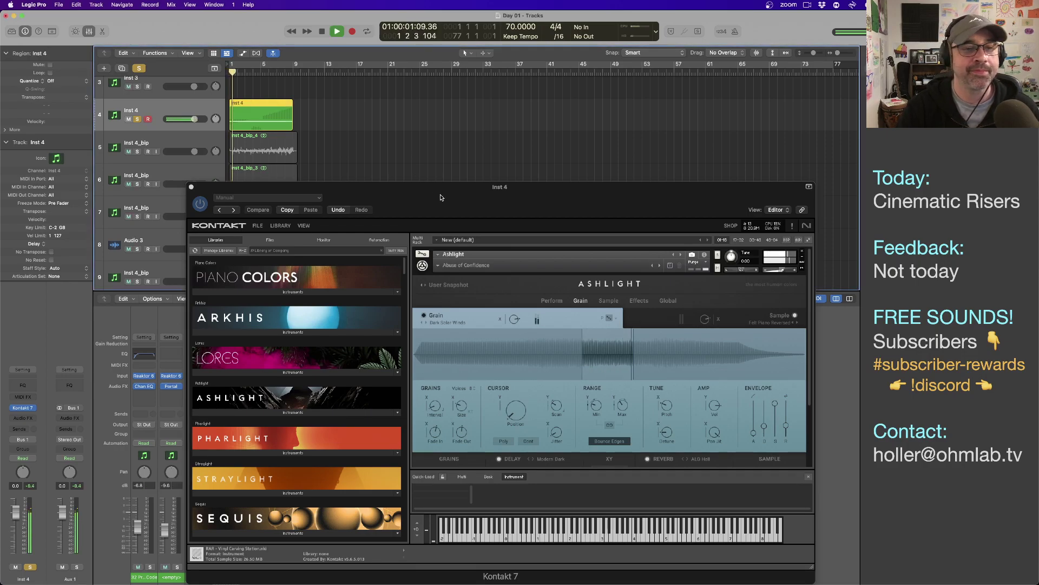
left_click_drag(441, 198, 441, 159)
key("space")
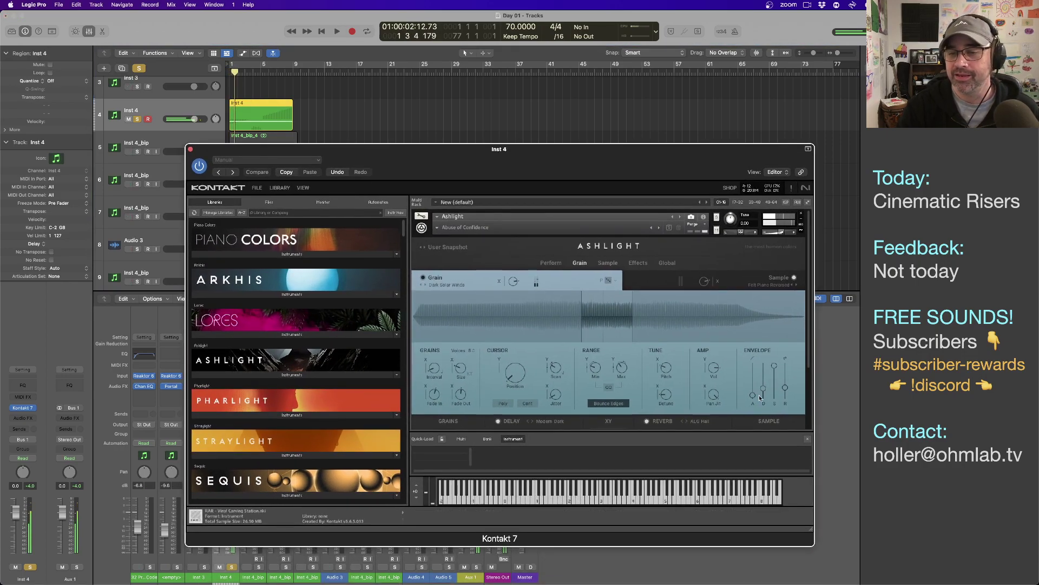
- Lengthen the attack of Ashlight's grain envelope slightly and resume playing the riser
left_click_drag(752, 396, 751, 391)
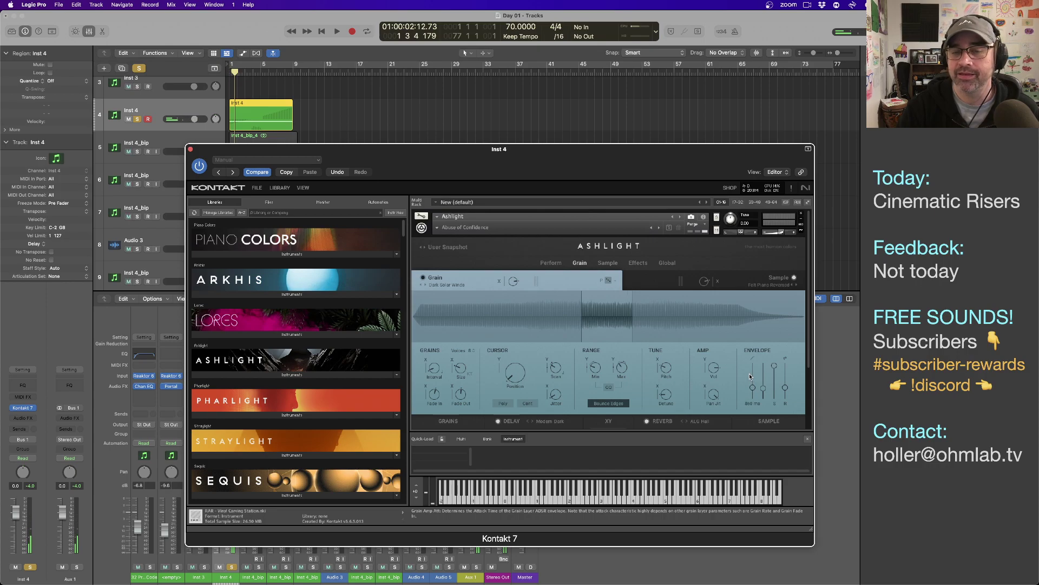
key("space")
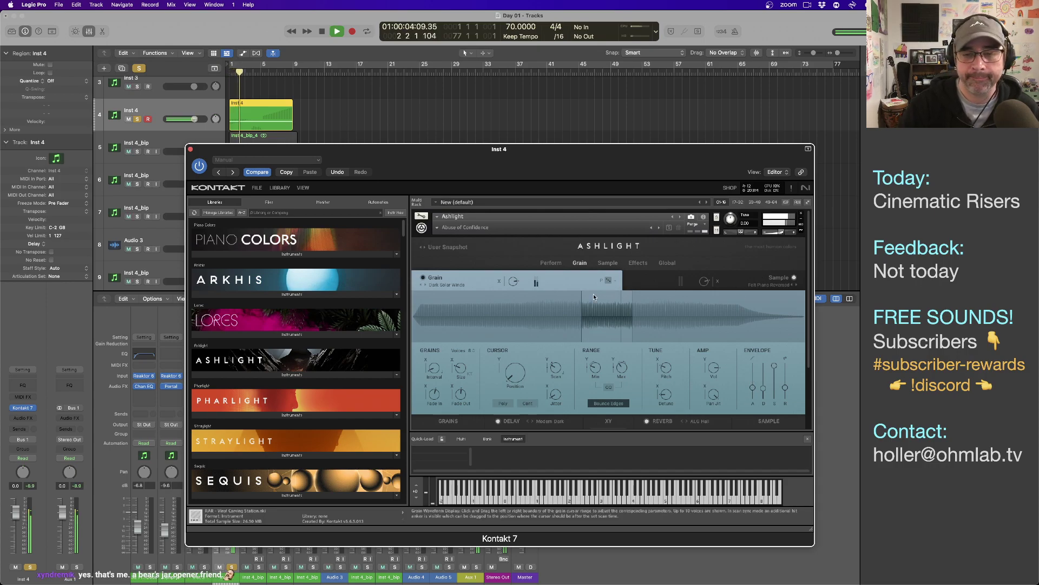
- Load Carbon Tongues Reversed as Ashlight's sample source, stop playback and close the source browser
left_click(750, 285)
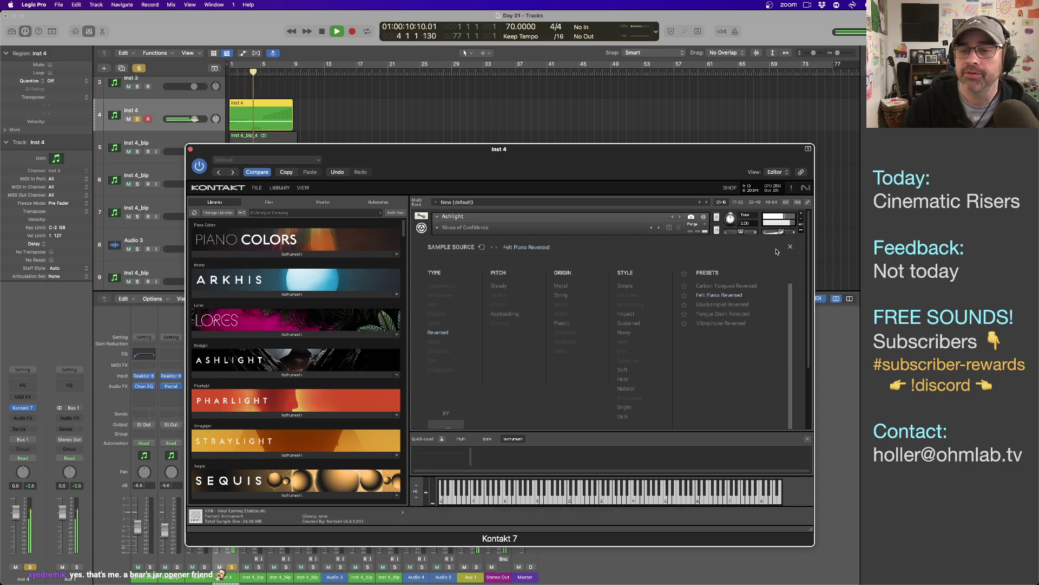
key("Up")
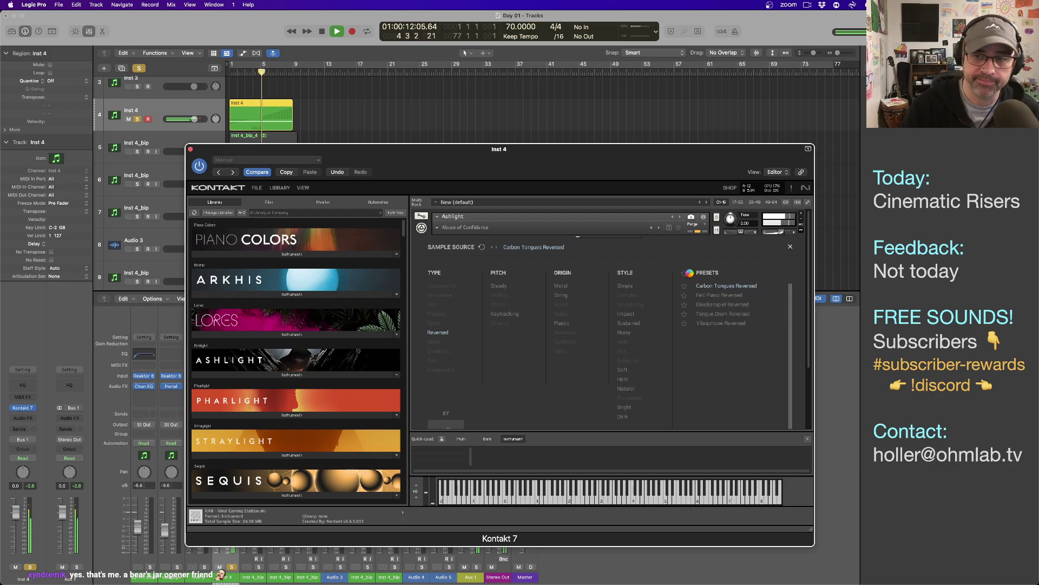
key("space")
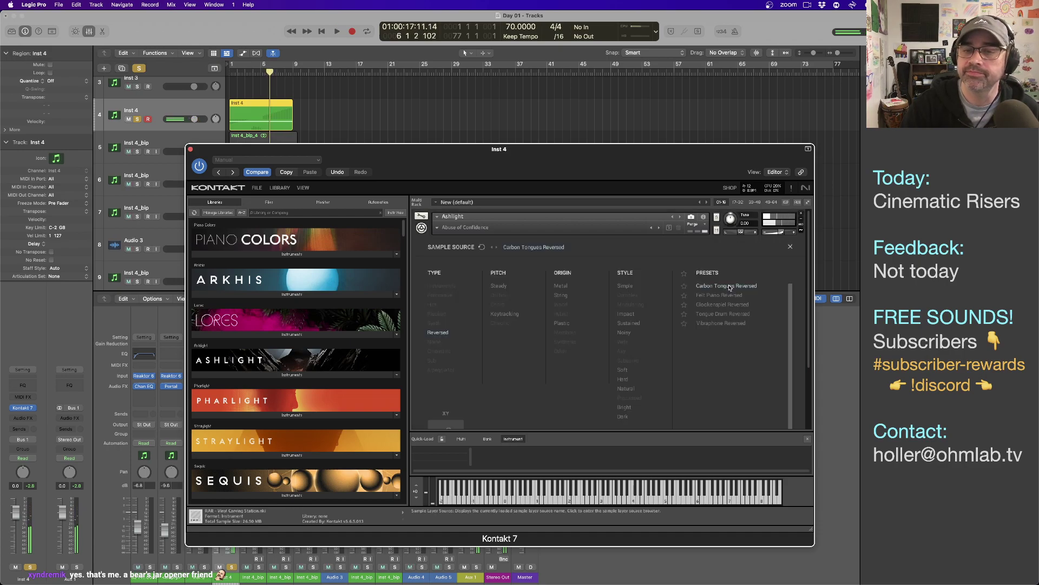
left_click(790, 247)
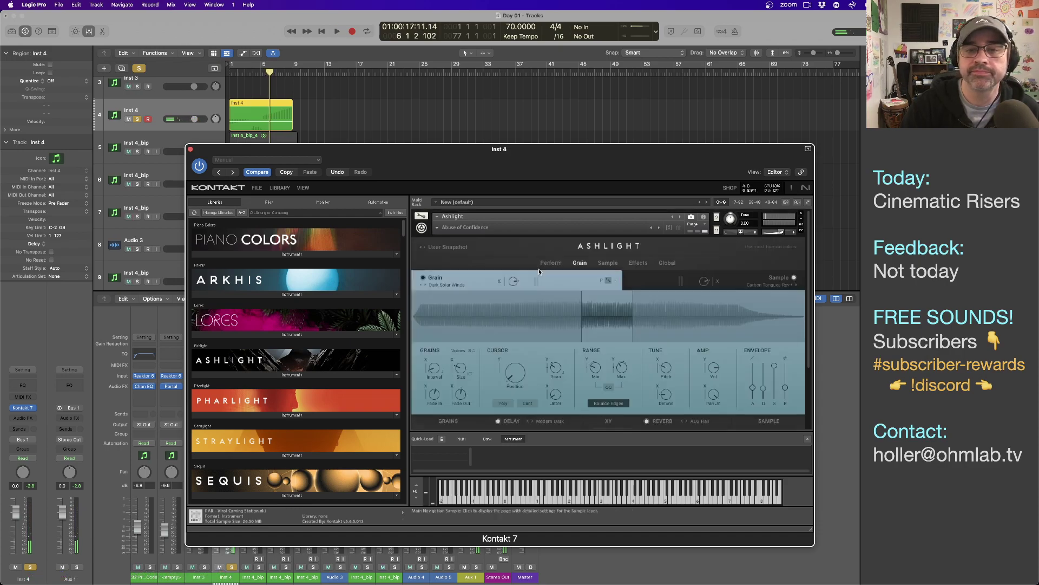
- Show Ashlight's sample layer settings and continue playing the riser from the current position
left_click(607, 263)
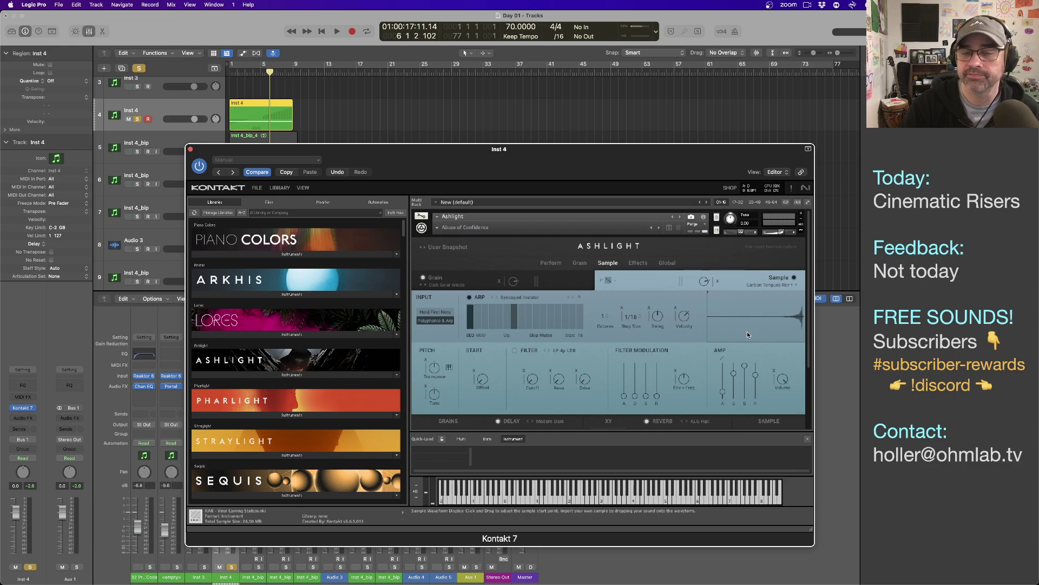
key("space")
key("space")
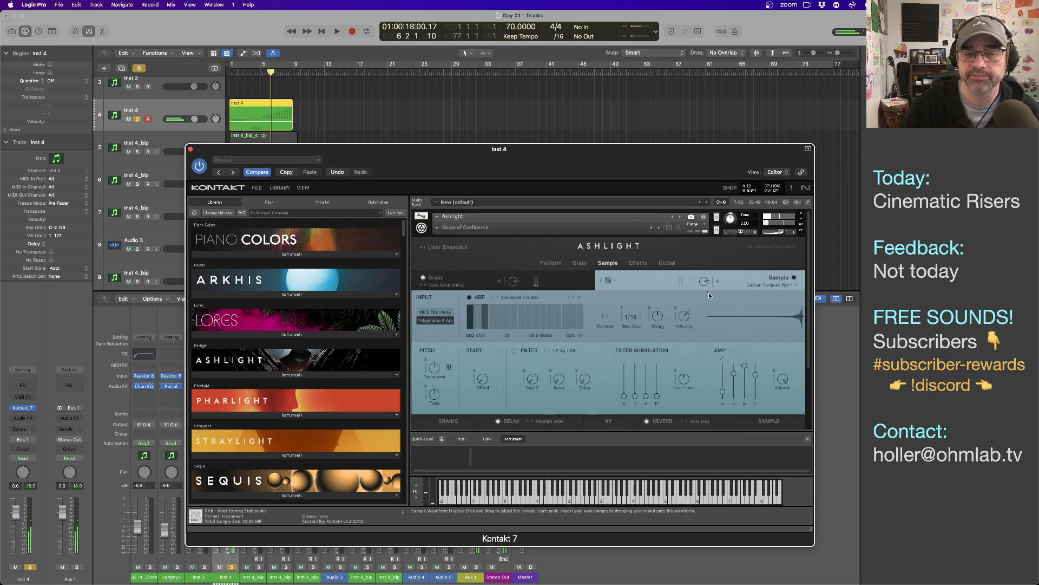
key("space")
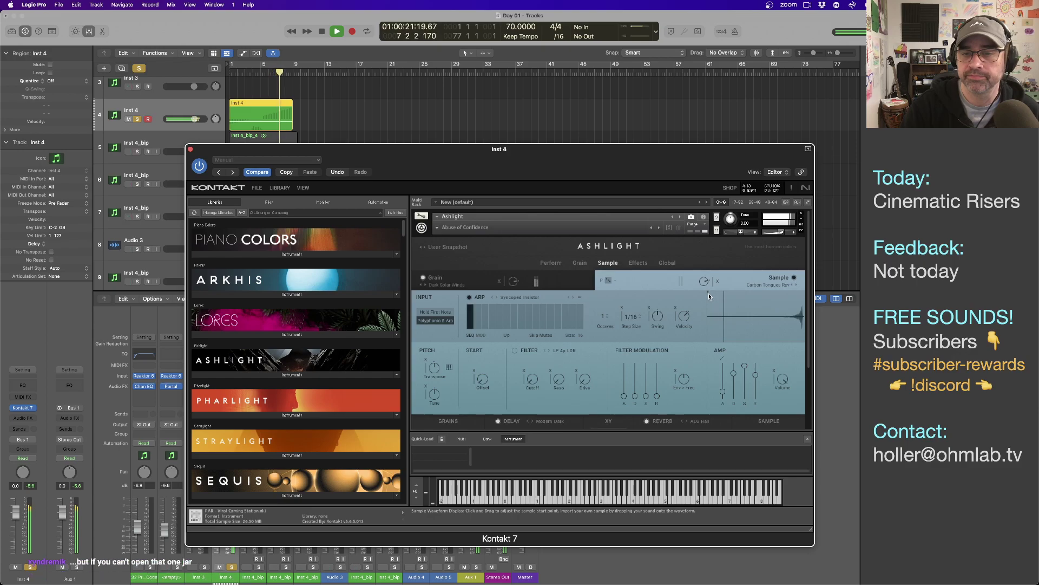
- Try a start point near the end of the sample during playback, then reset it to the waveform's beginning
key("space")
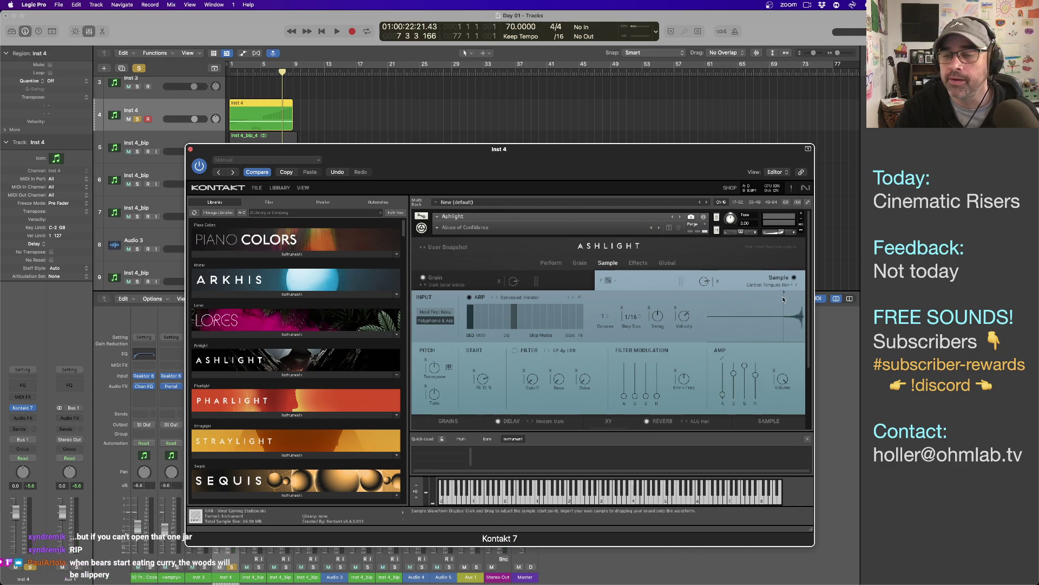
key("space")
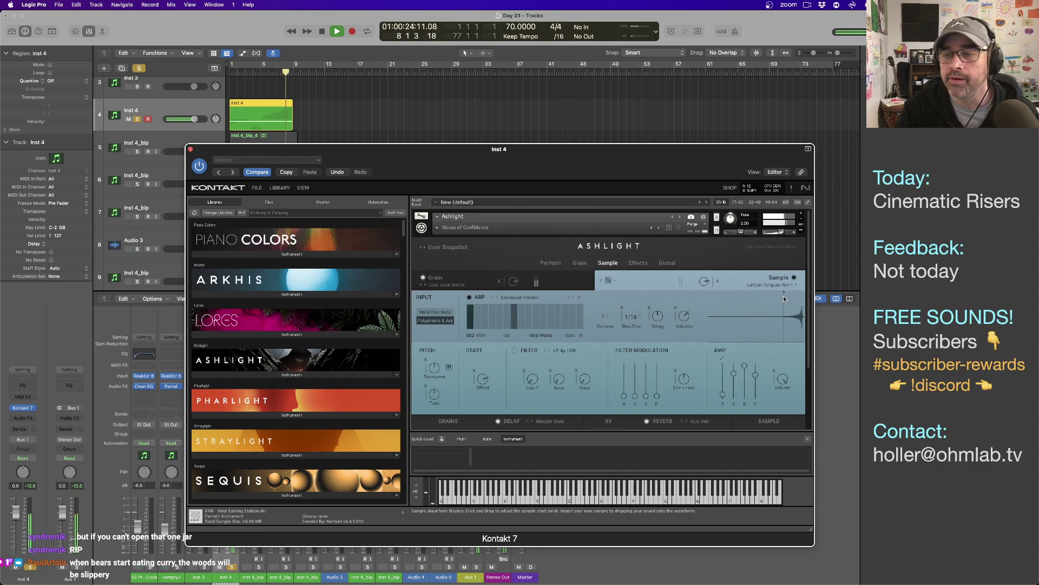
left_click_drag(783, 296, 693, 293)
key("space")
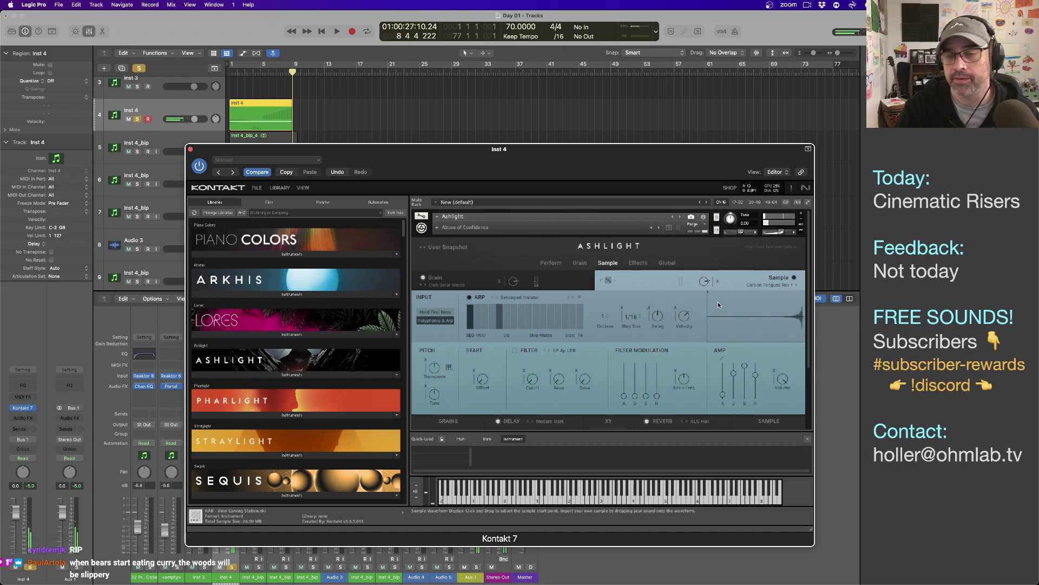
- Replay the riser from the project start and set the sample arpeggiator's step size to 1/32
key("space")
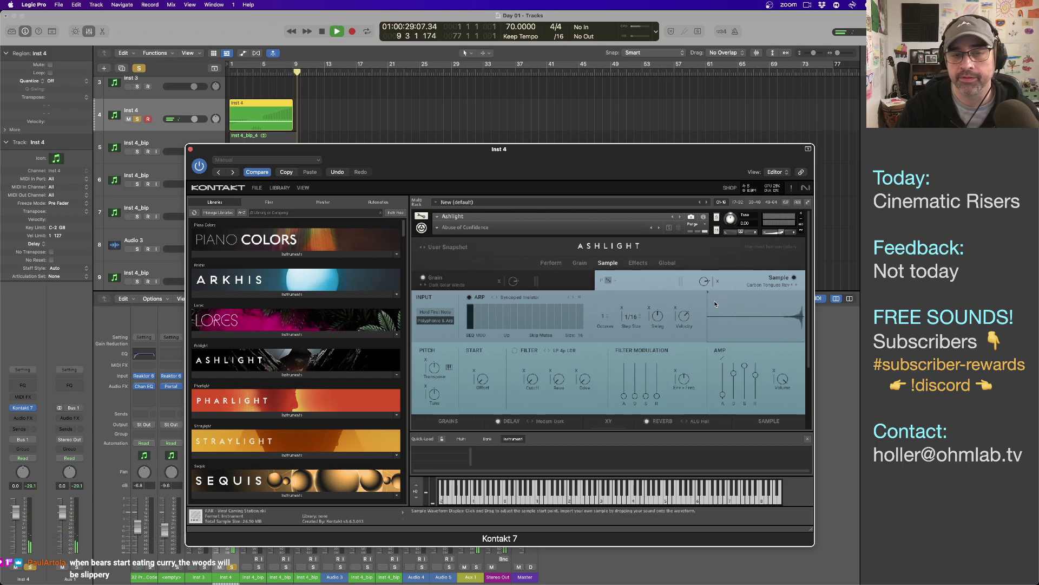
key("space")
left_click(376, 127)
key("Return")
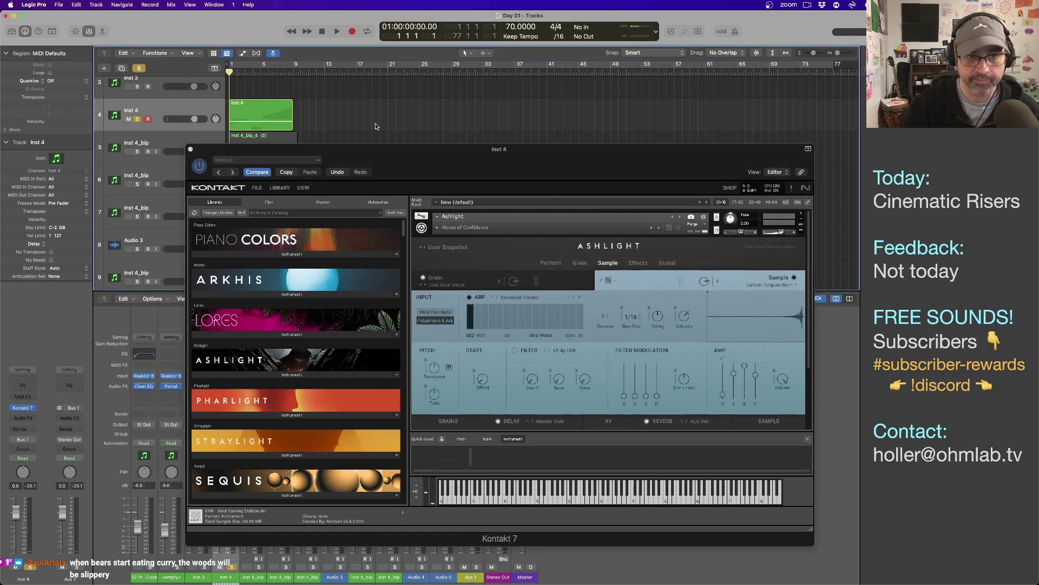
key("space")
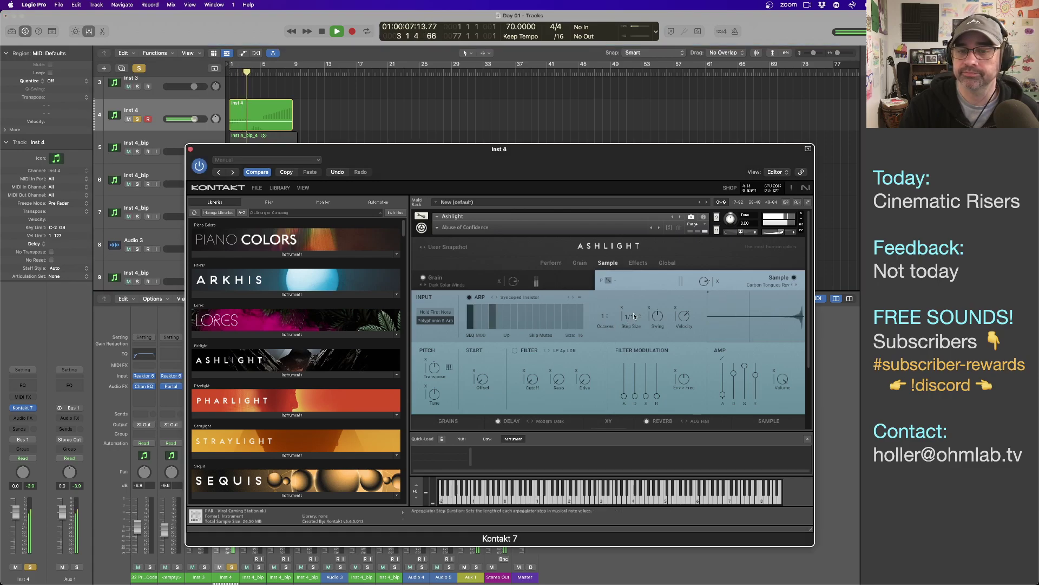
left_click_drag(634, 316, 634, 281)
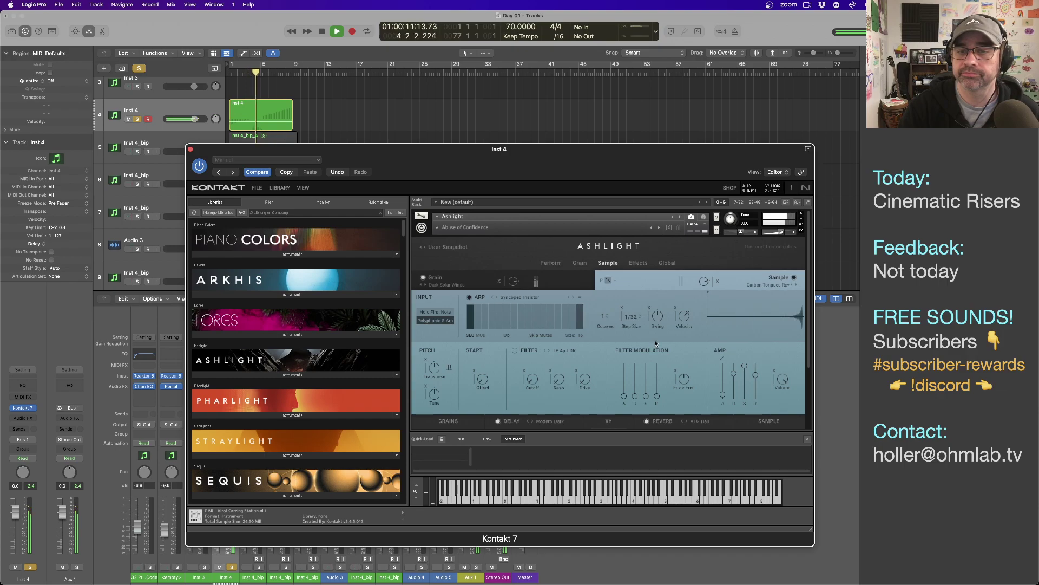
- Audition the sample with its start point near mid-waveform, then move the start point back to the beginning
mouse_move(704, 273)
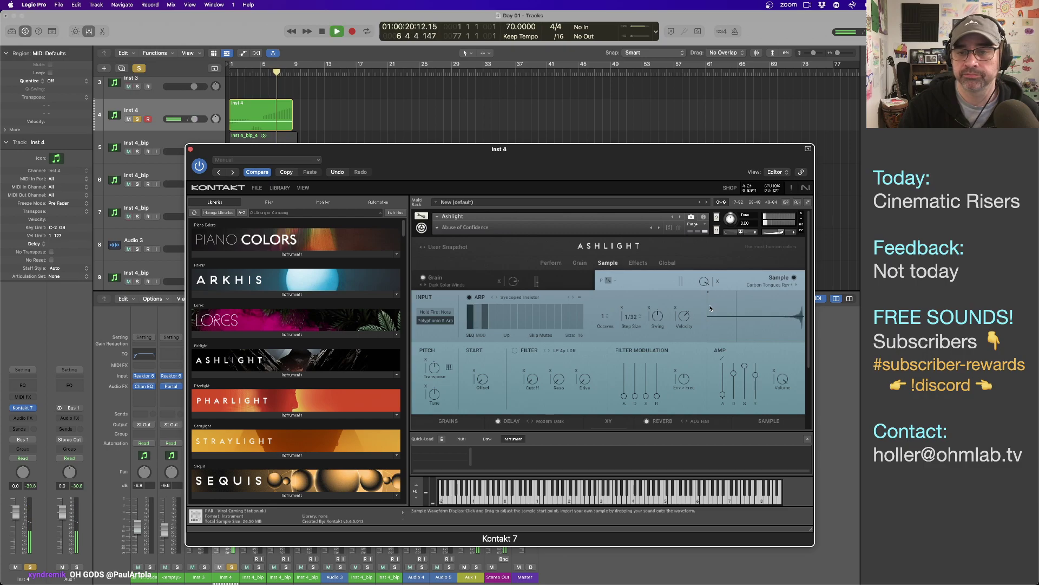
key("space")
left_click_drag(711, 308, 753, 297)
key("space")
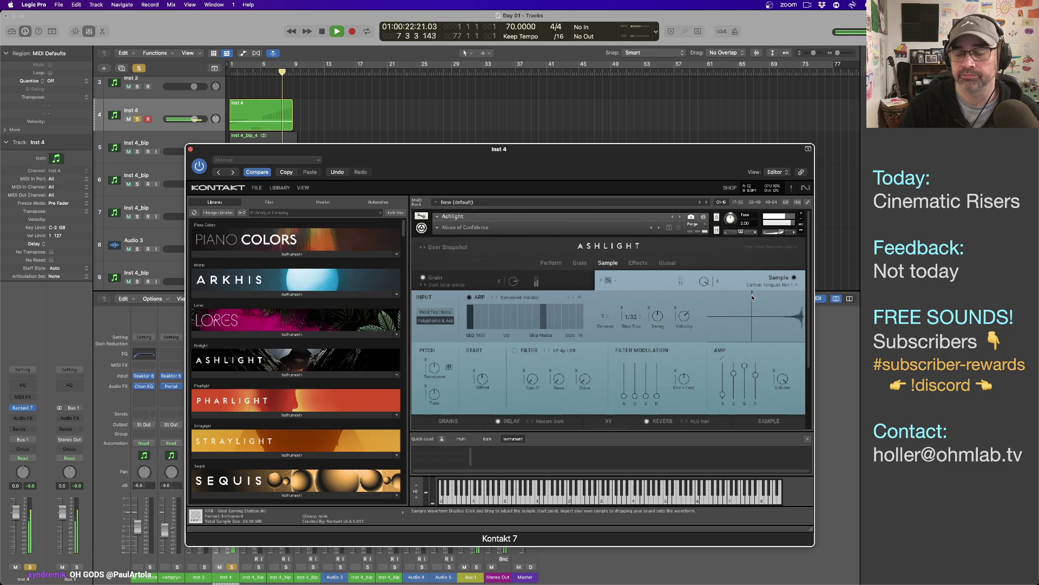
key("space")
left_click_drag(751, 291, 698, 296)
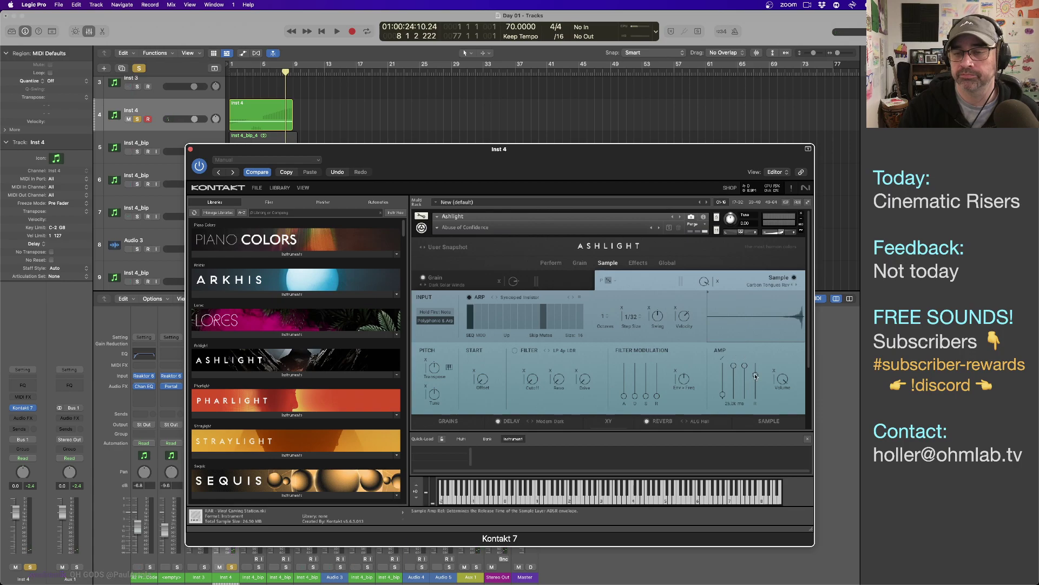
- Set the sample arpeggiator's step size to 1/64 and play the riser from the project start
key("space")
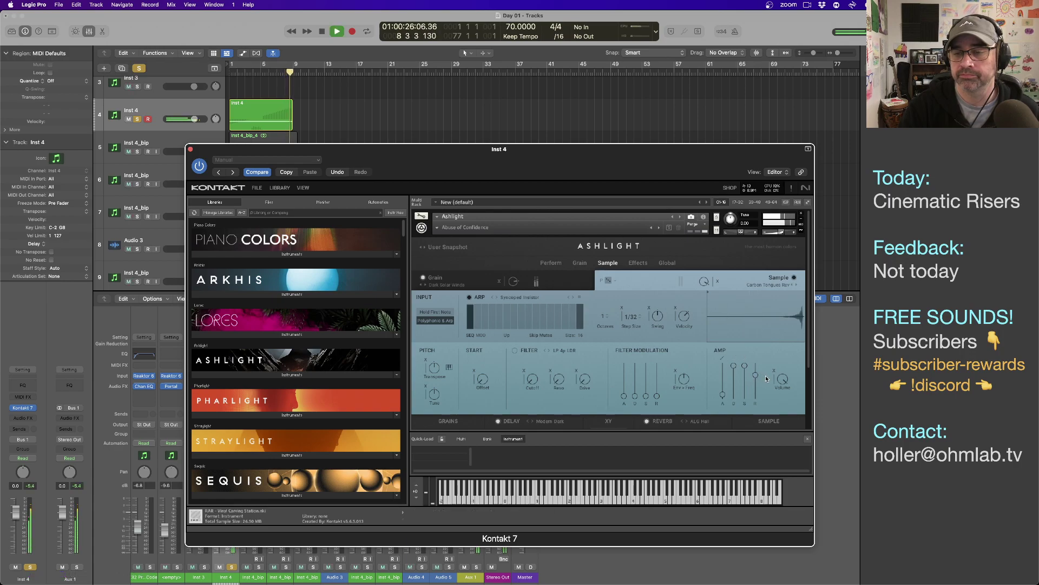
key("space")
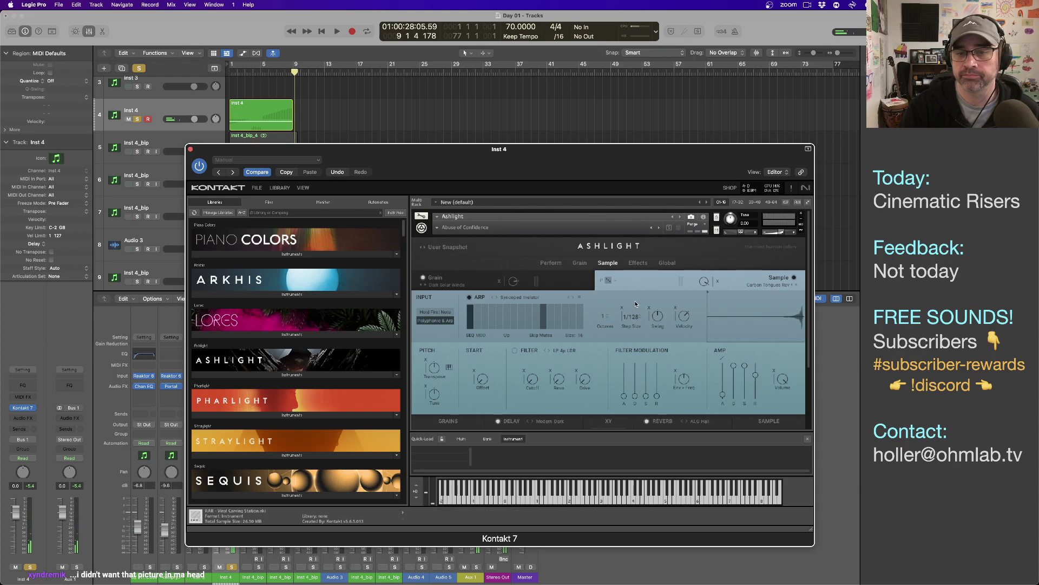
left_click_drag(634, 300, 635, 309)
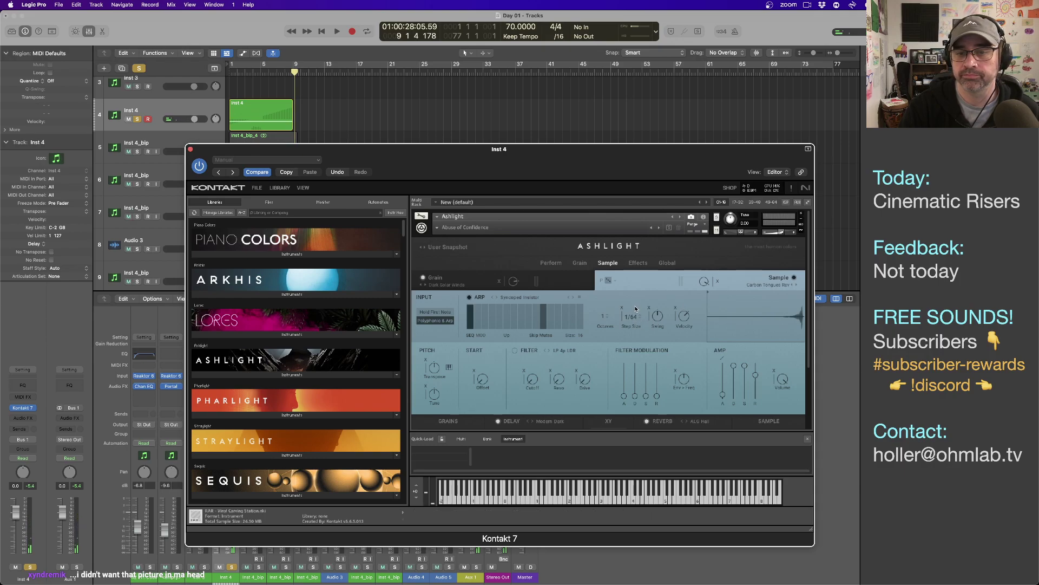
left_click(357, 118)
key("Return")
key("space")
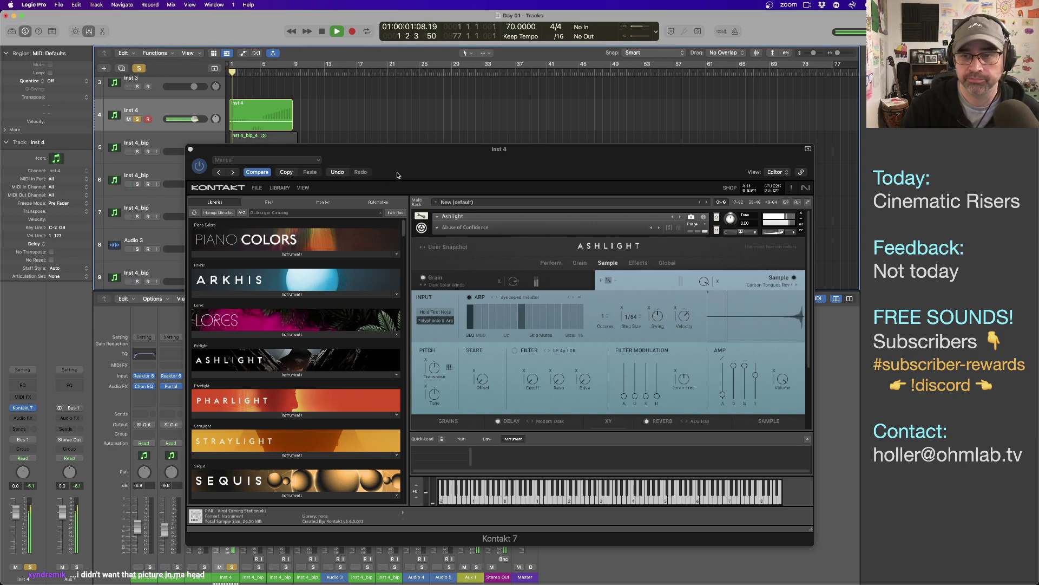
- Move the sample's start point past the middle of the waveform while auditioning the riser
key("space")
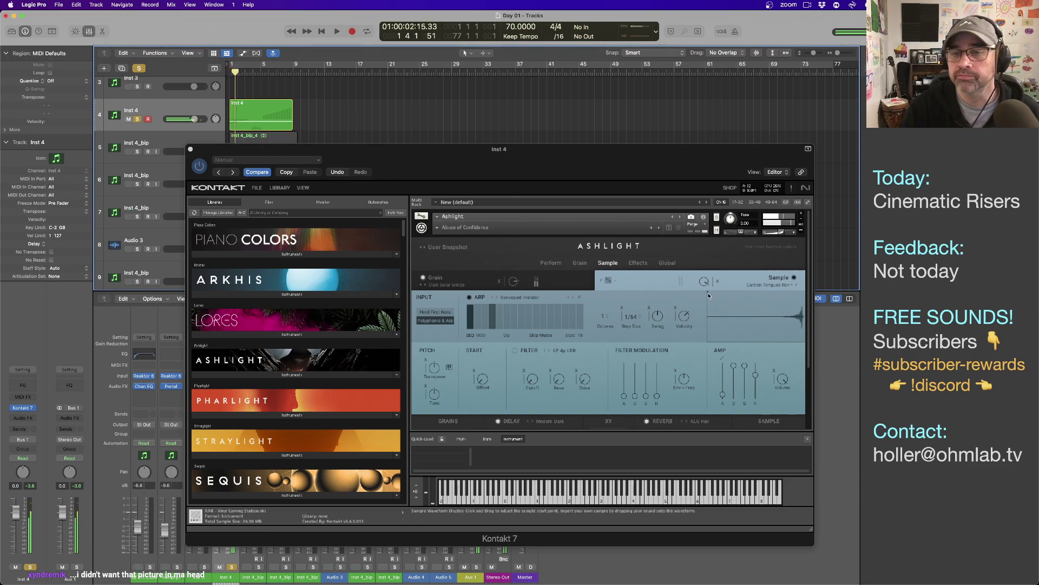
left_click_drag(707, 293, 754, 294)
key("space")
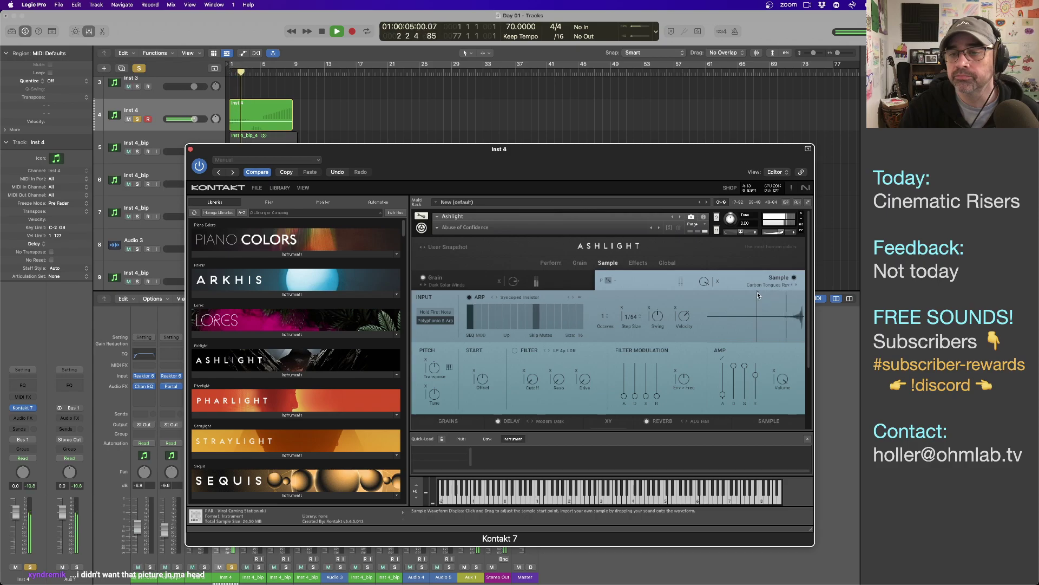
key("space")
key("space")
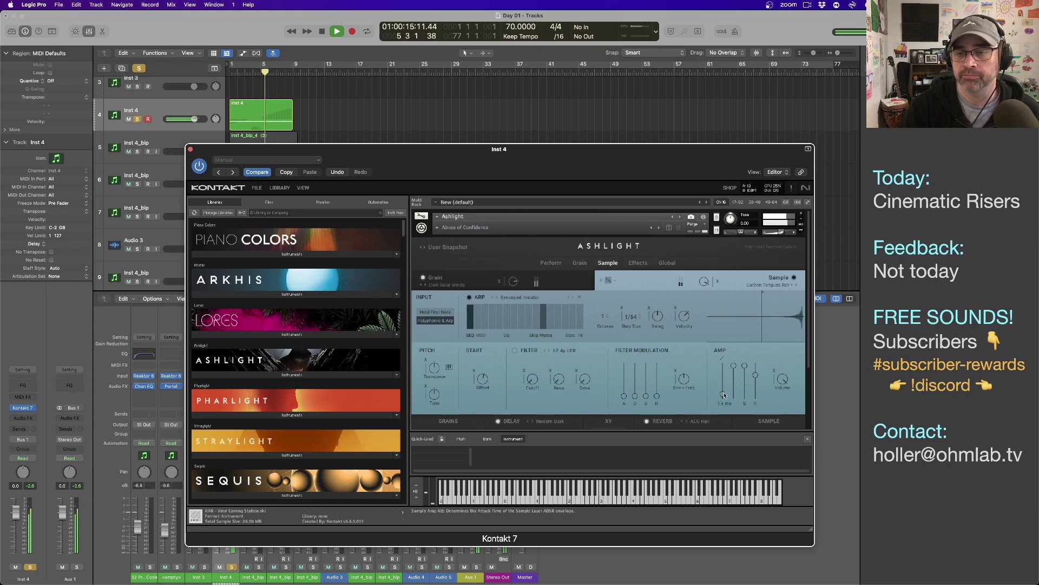
left_click(764, 294)
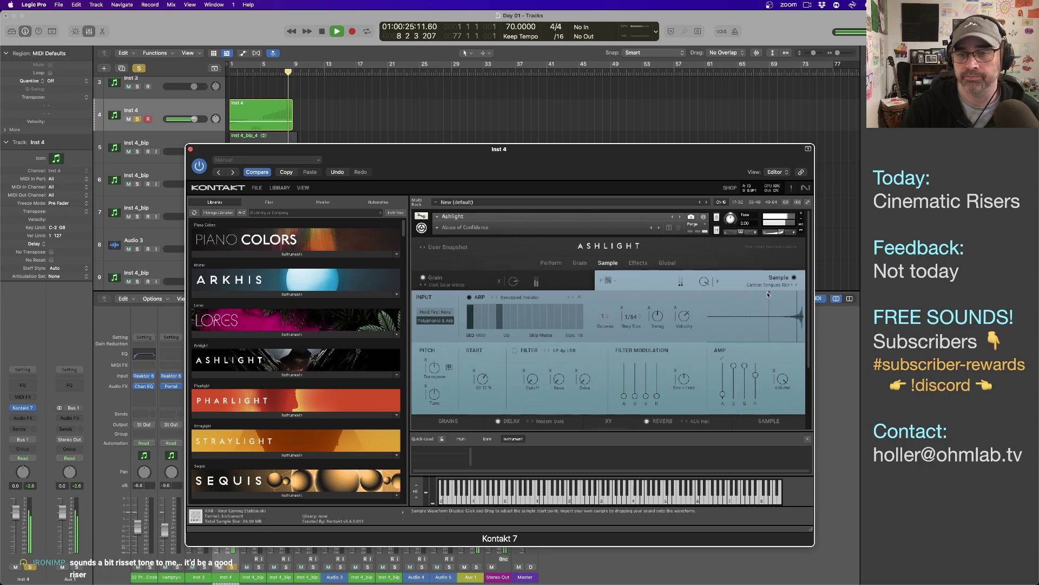
- Stop playback, slightly adjust the sample layer's level and return the playhead to the project start
mouse_move(705, 287)
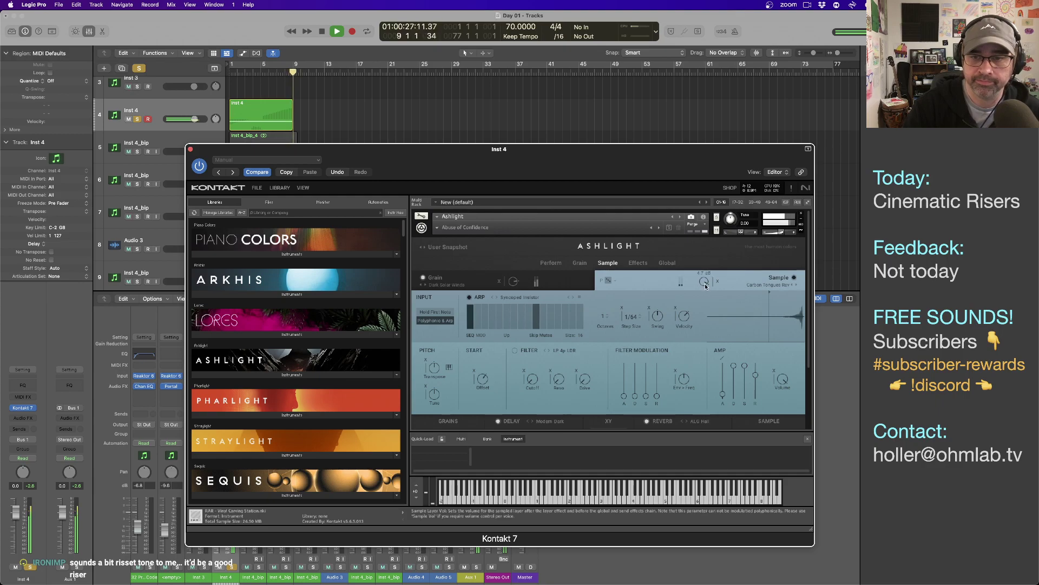
key("space")
left_click_drag(705, 290, 706, 282)
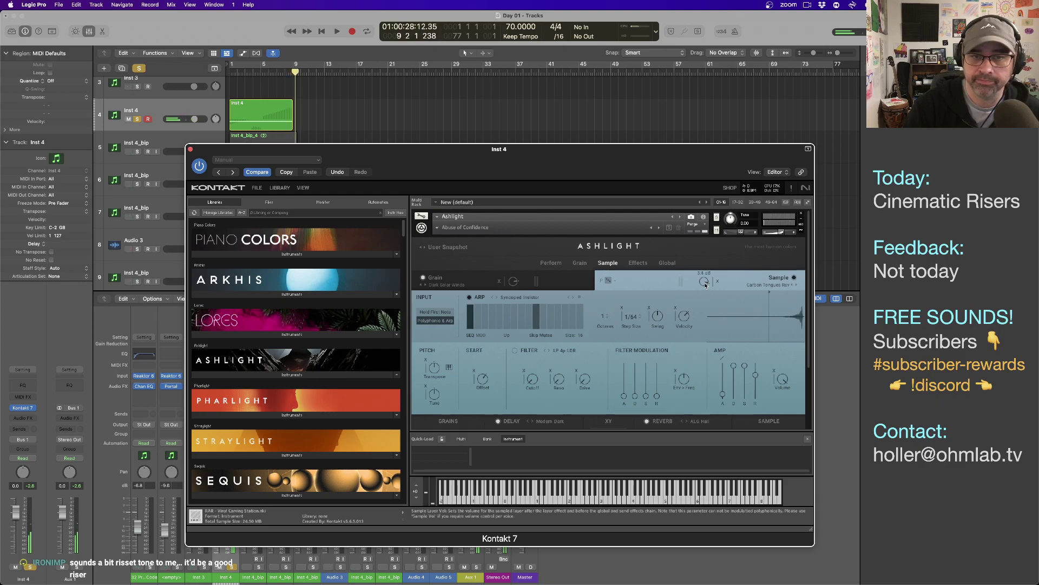
key("Return")
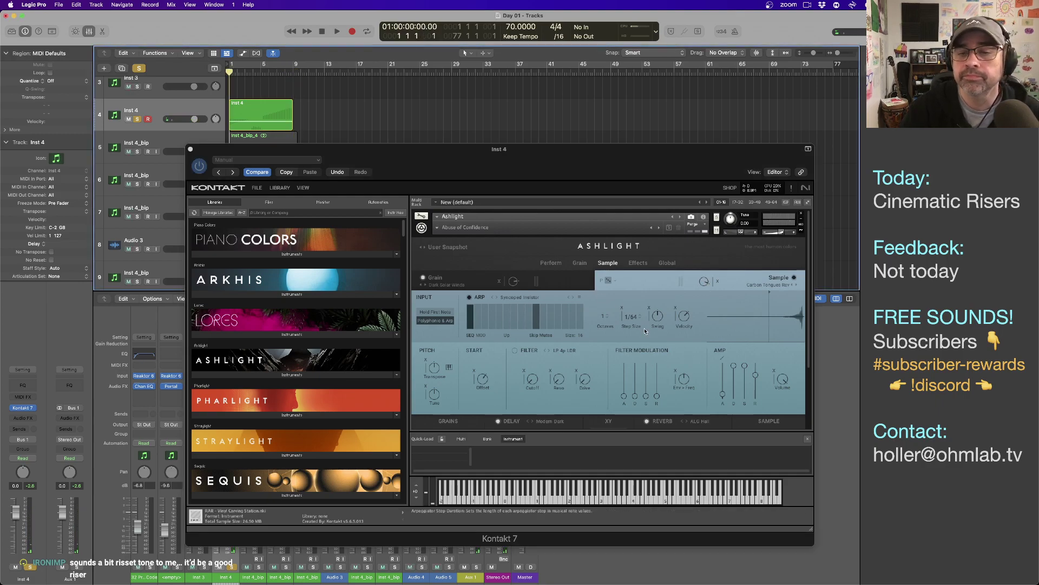
- Try a 1/128 arpeggiator step size with a slightly later sample start during playback, then set the step size back to 1/64
left_click_drag(629, 319, 634, 318)
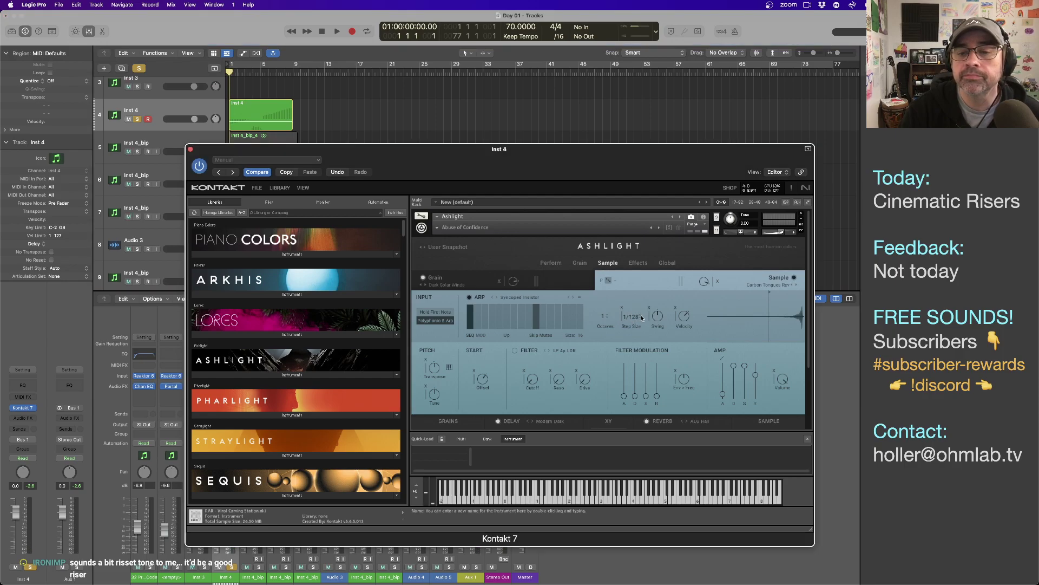
key("space")
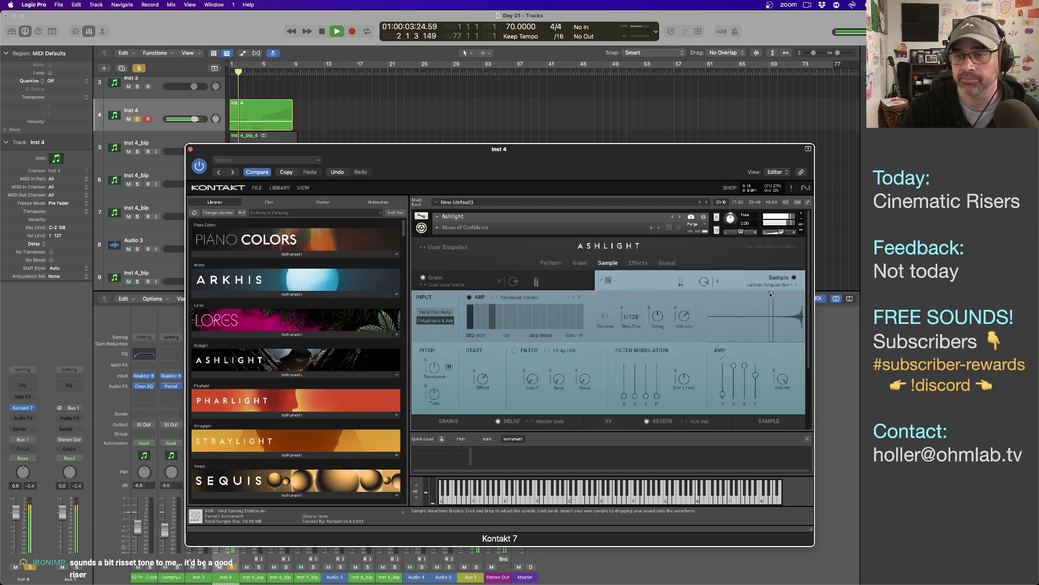
left_click_drag(770, 294, 773, 295)
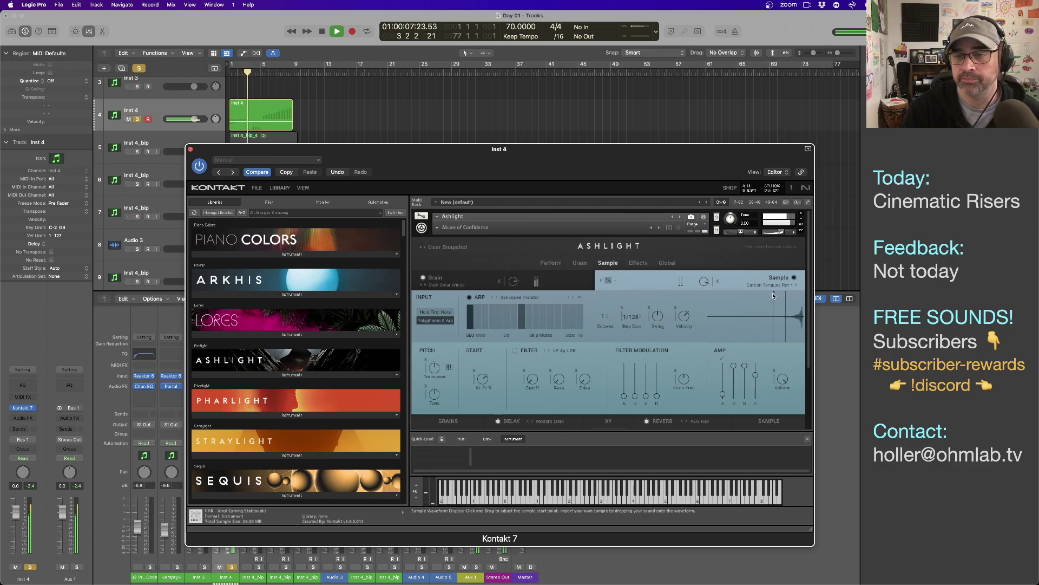
left_click_drag(631, 317, 629, 325)
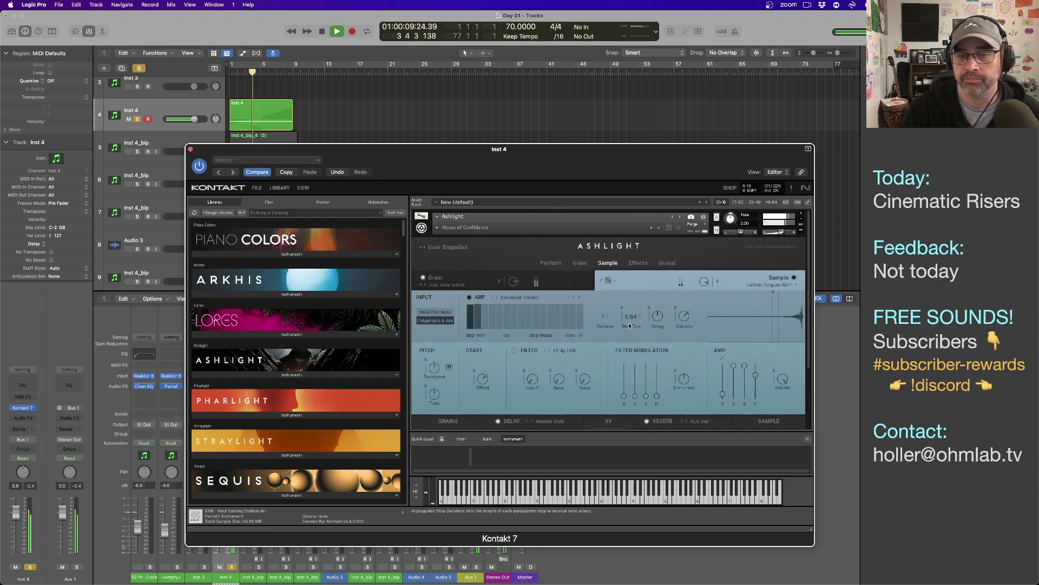
- Shift the sample's start point slightly earlier, audition it and return the playhead to the project start
key("space")
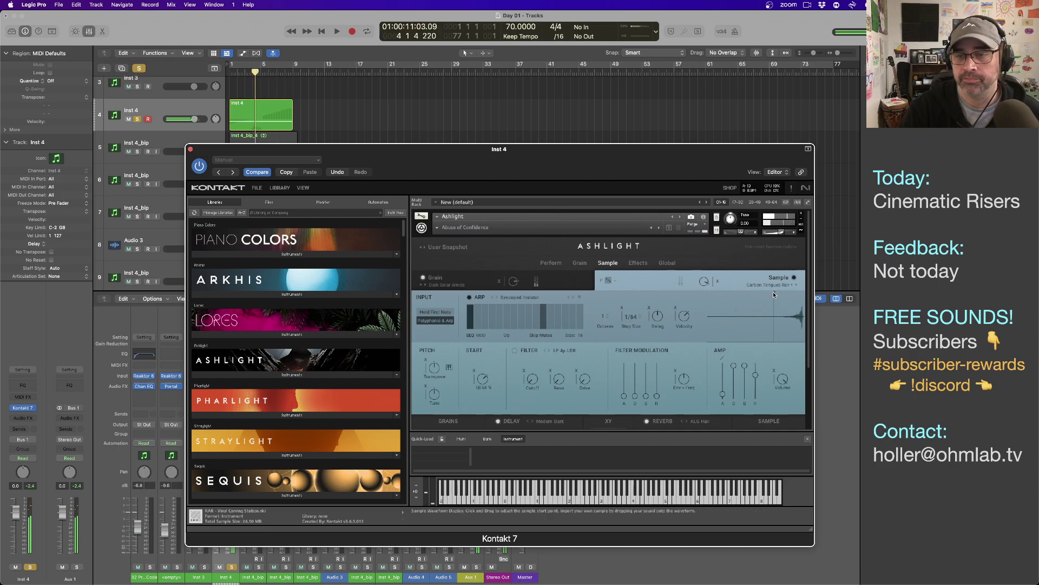
left_click_drag(773, 294, 770, 295)
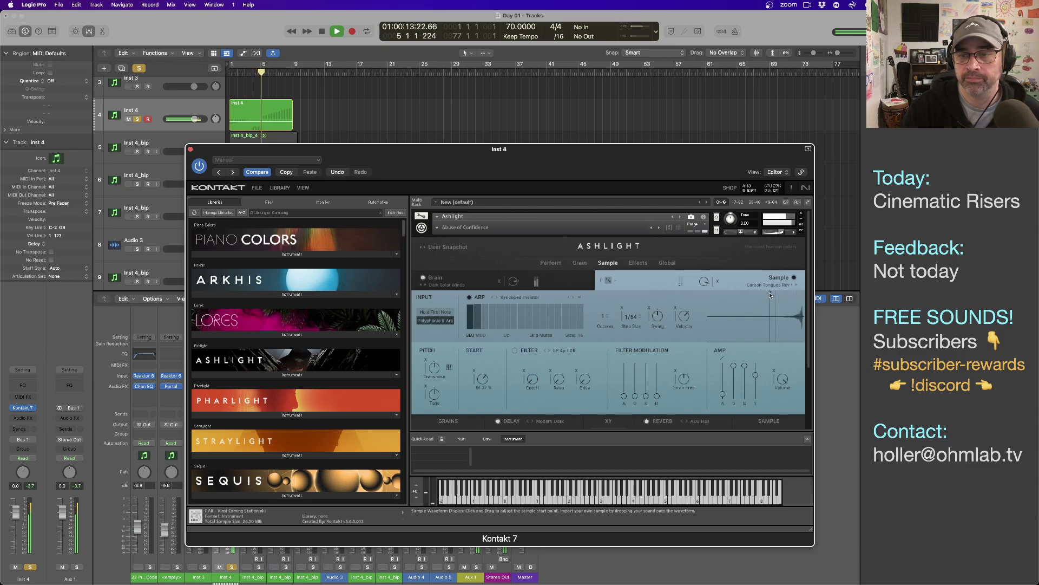
key("space")
left_click(306, 115)
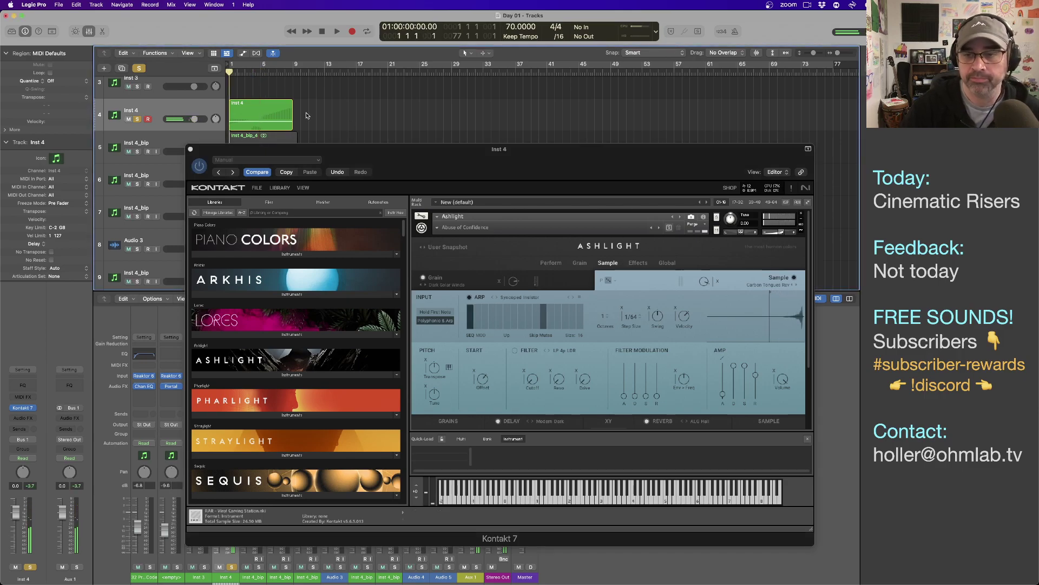
- Audition the riser from the project start and check the sample source browser, leaving the current sample loaded
key("space")
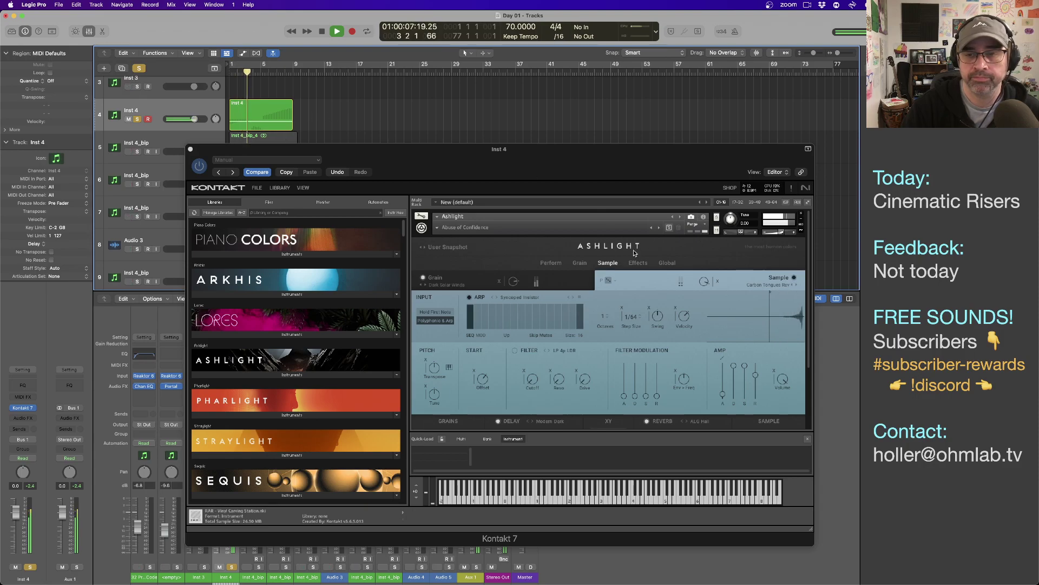
left_click(732, 294)
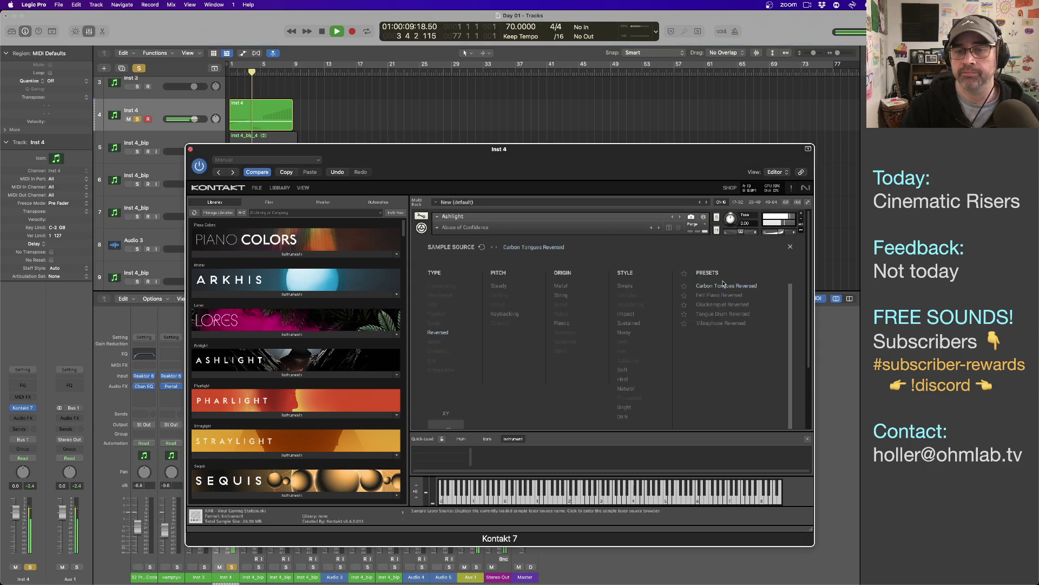
left_click(791, 248)
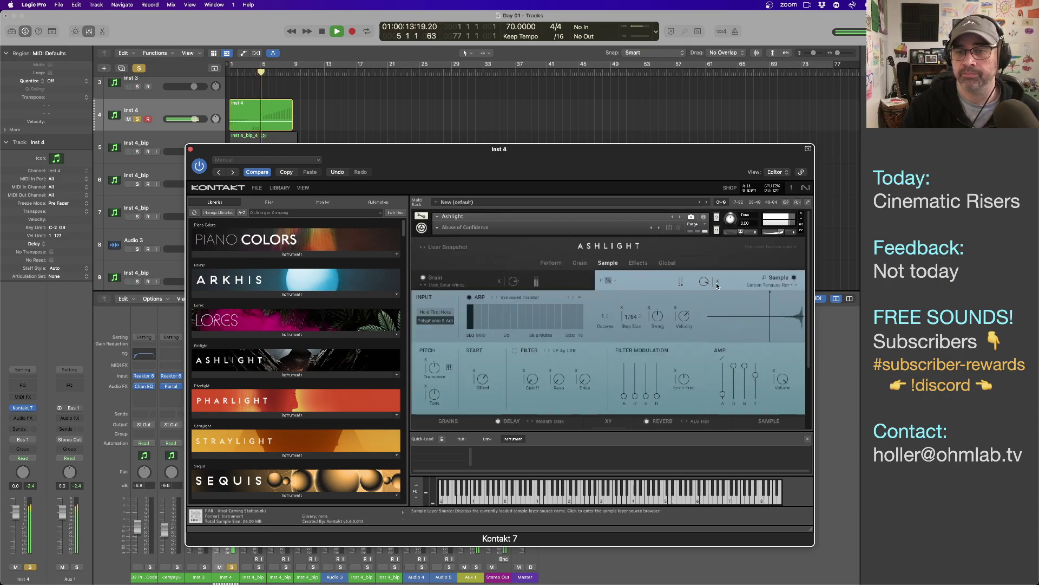
mouse_move(702, 285)
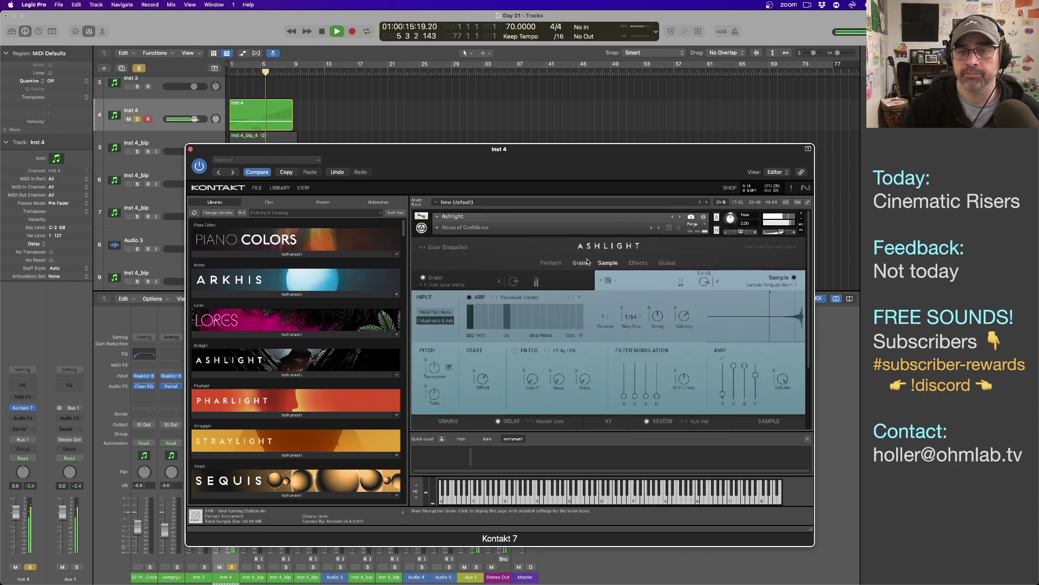
- Adjust the send delay's return level, shorten its delay time, and restart playback from the project start
scroll(615, 267, "down", 2)
scroll(615, 266, "down", 4)
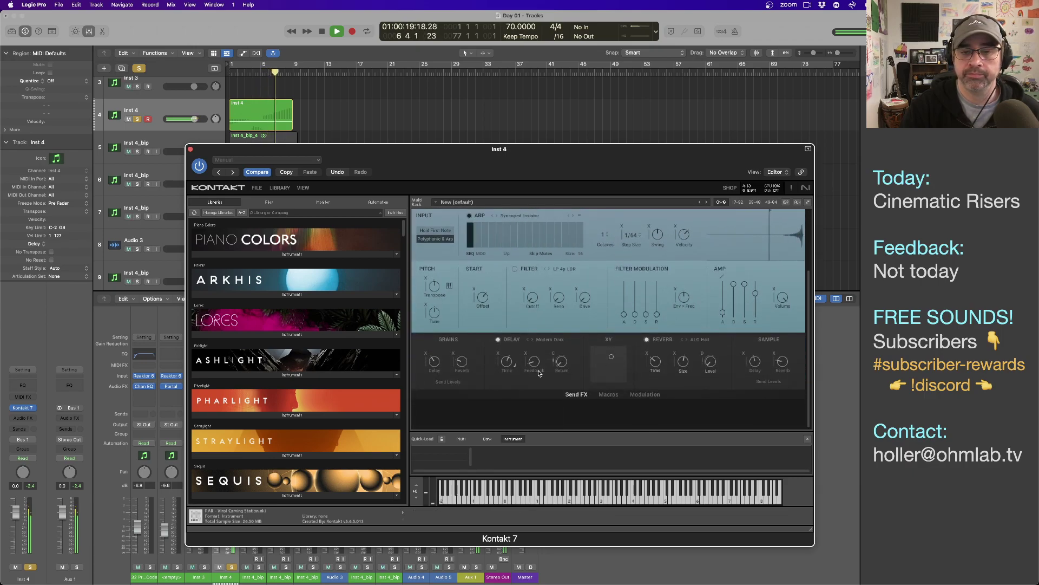
mouse_move(561, 353)
mouse_move(560, 353)
left_mouse_down()
mouse_move(558, 310)
mouse_move(561, 354)
left_mouse_up()
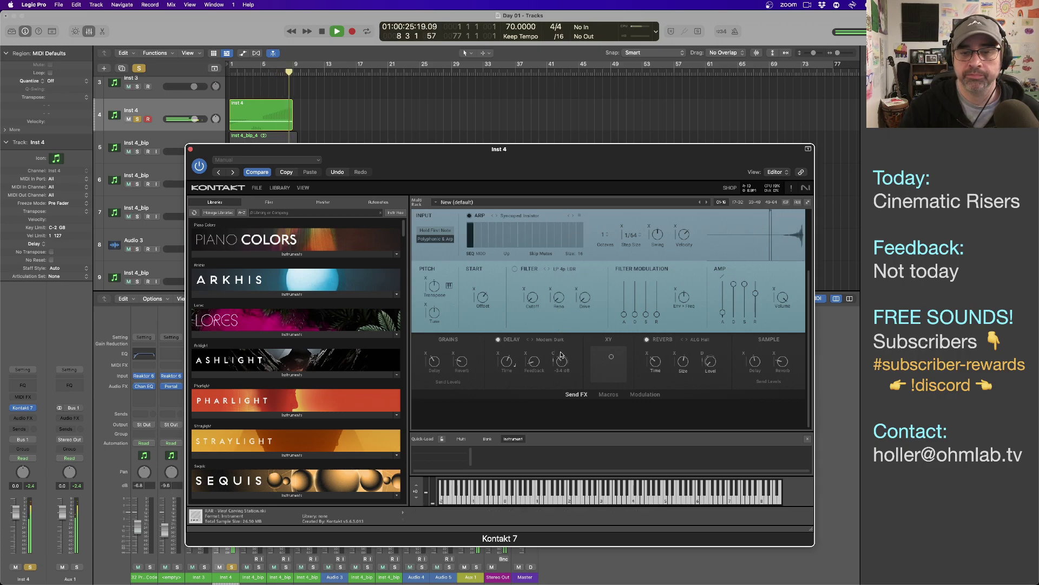
left_click_drag(508, 365, 511, 378)
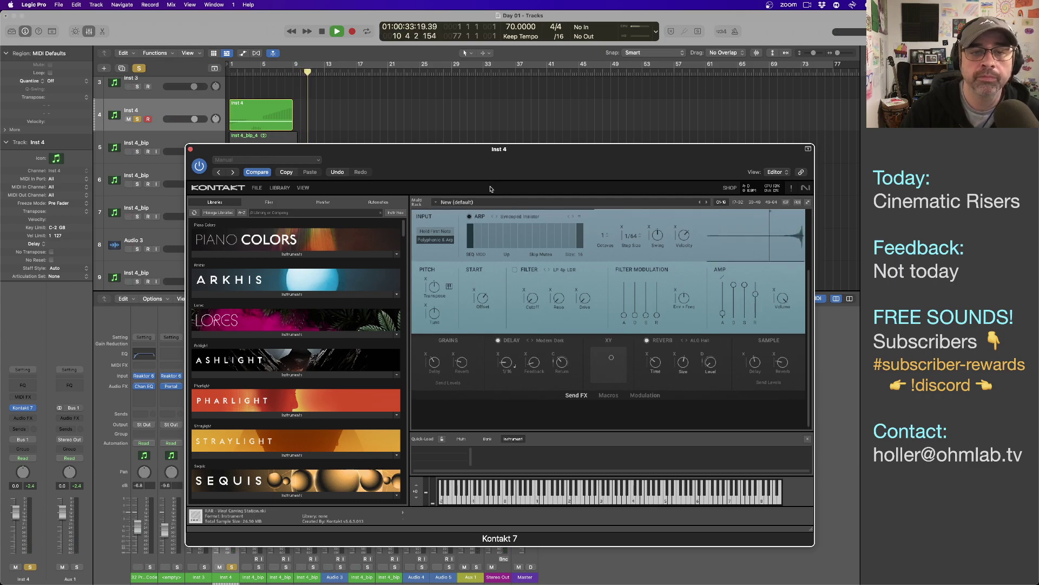
left_click(230, 75)
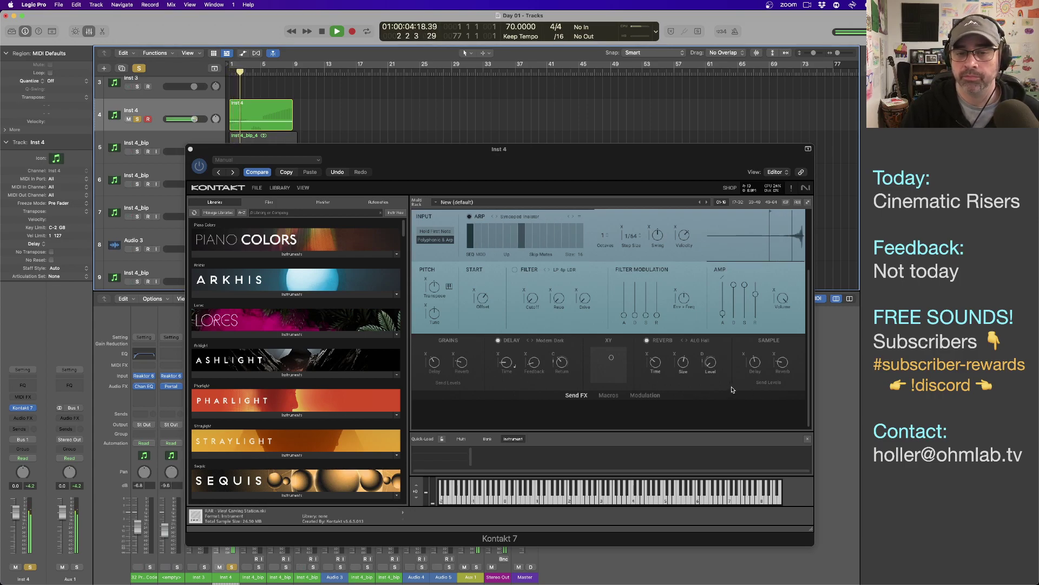
- Fine-tune the sample layer's delay send level during playback, then stop the audition
scroll(741, 393, "up", 2)
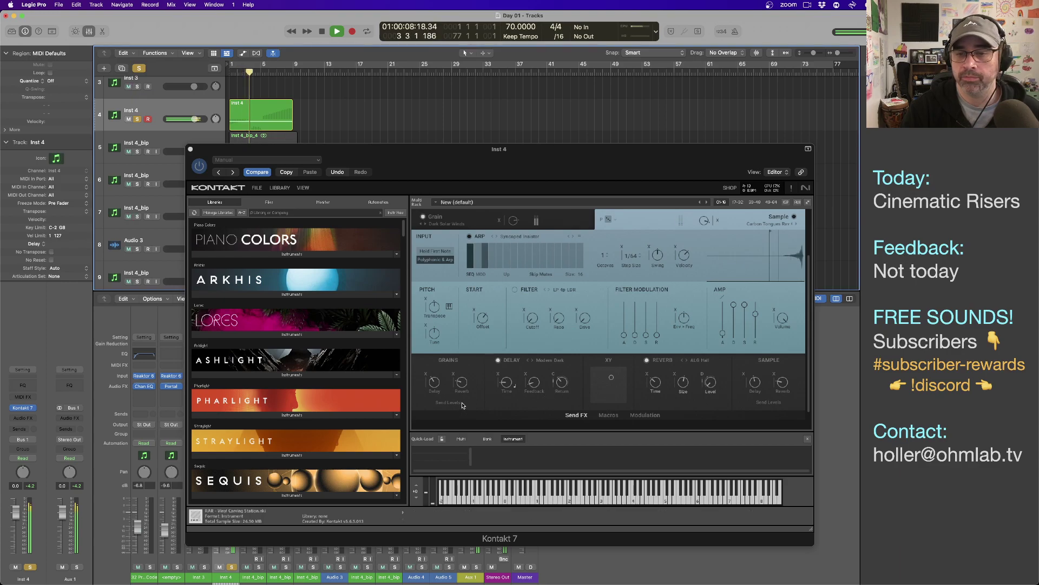
left_click(761, 371)
left_click_drag(761, 371, 762, 371)
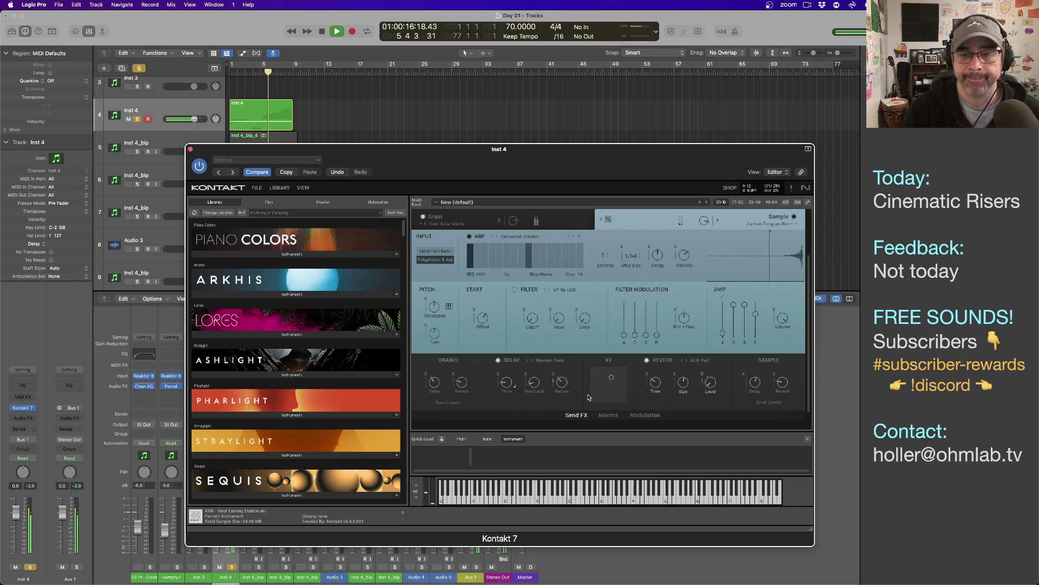
scroll(587, 397, "up", 3)
key("space")
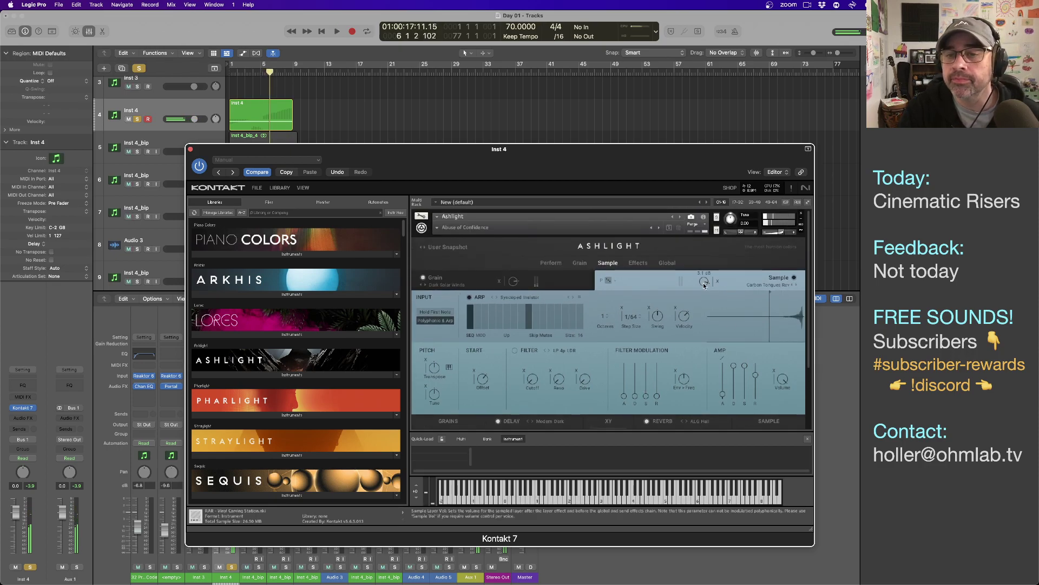
- Lower the sample layer's gain, replay the riser from the project start and readjust the gain slightly while listening
left_click_drag(704, 288, 703, 290)
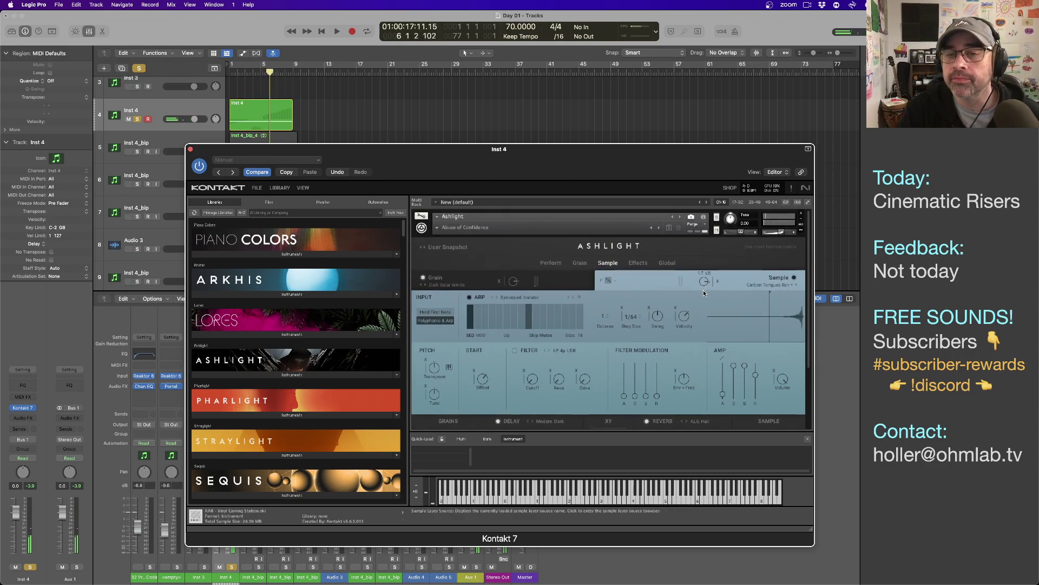
left_click(348, 131)
key("Return")
key("space")
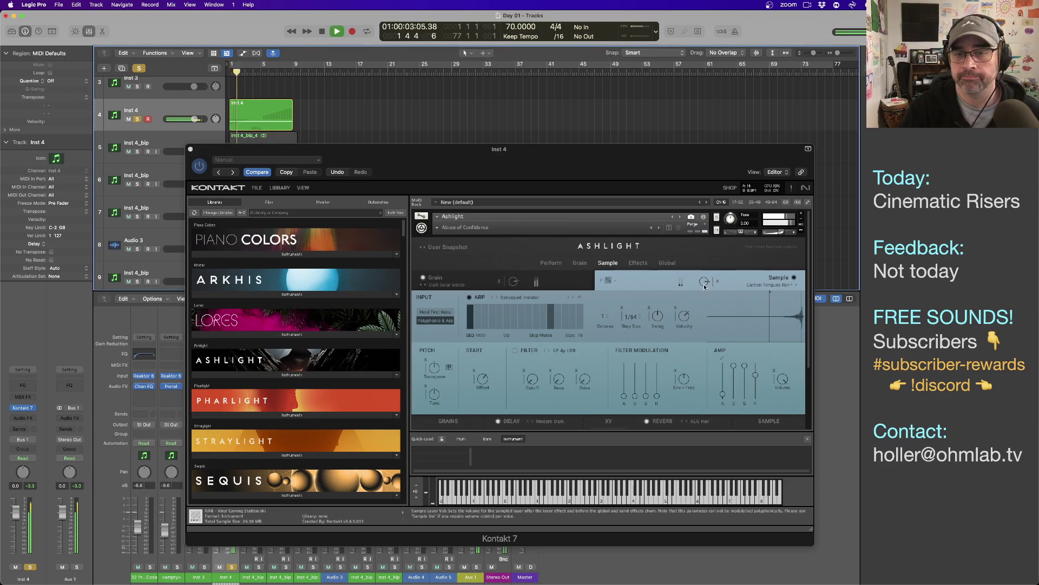
left_click_drag(704, 287, 706, 285)
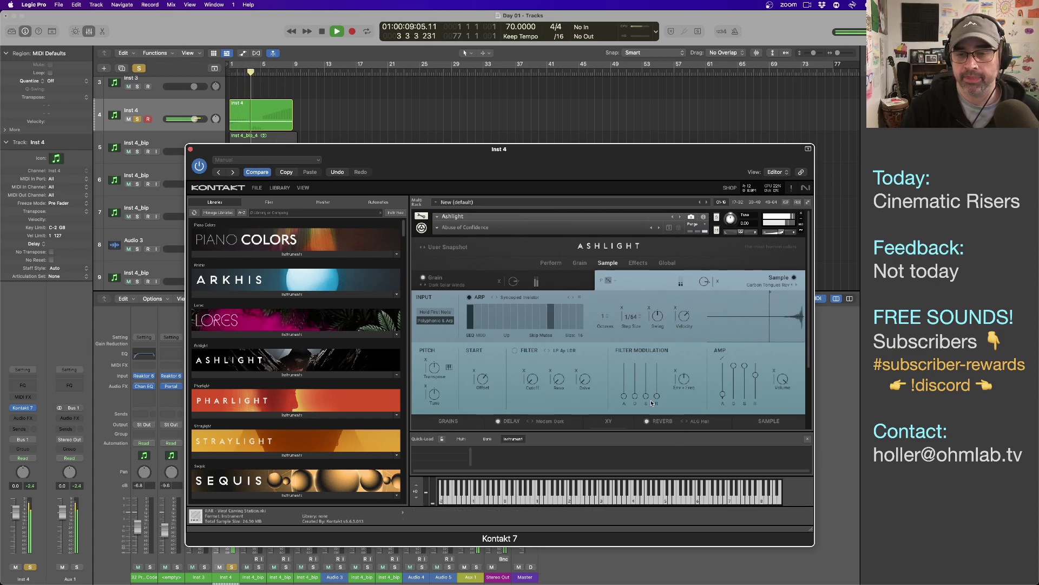
- Sweep the XY pad handle on the Perform page during playback, leaving it near the pad's right side at mid-height
scroll(608, 378, "down", 3)
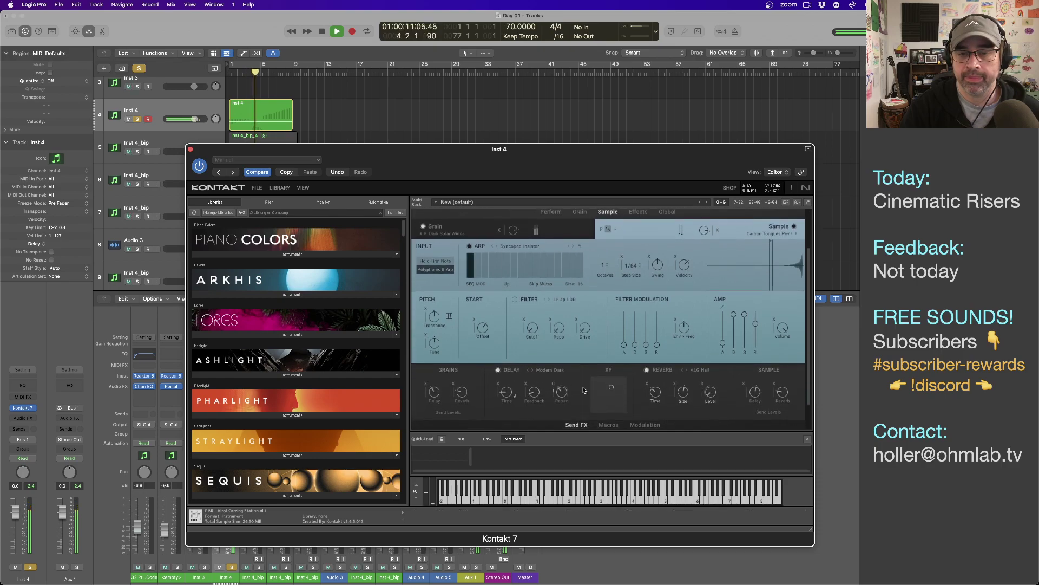
scroll(584, 390, "down", 2)
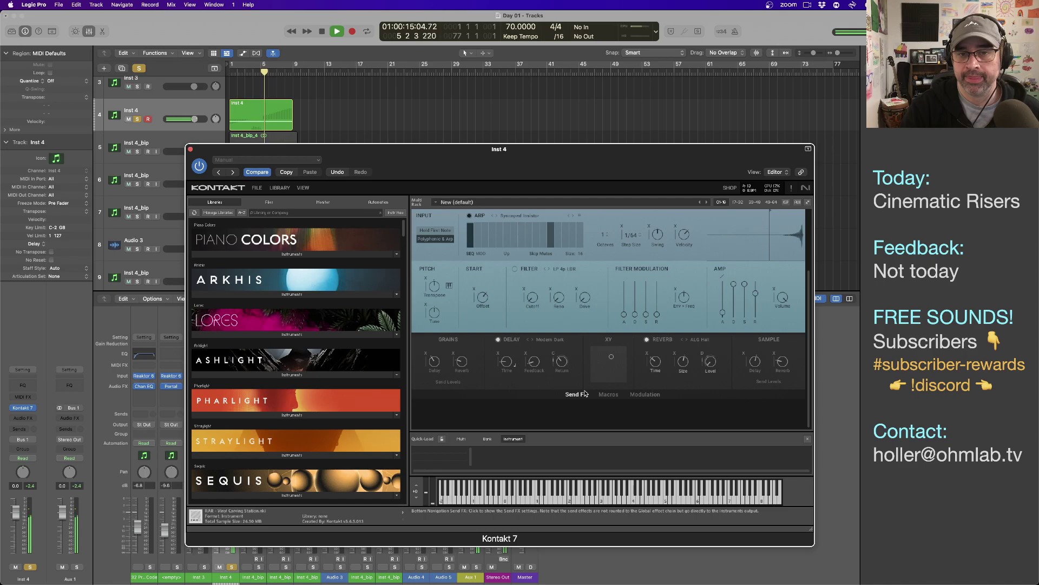
scroll(585, 393, "up", 4)
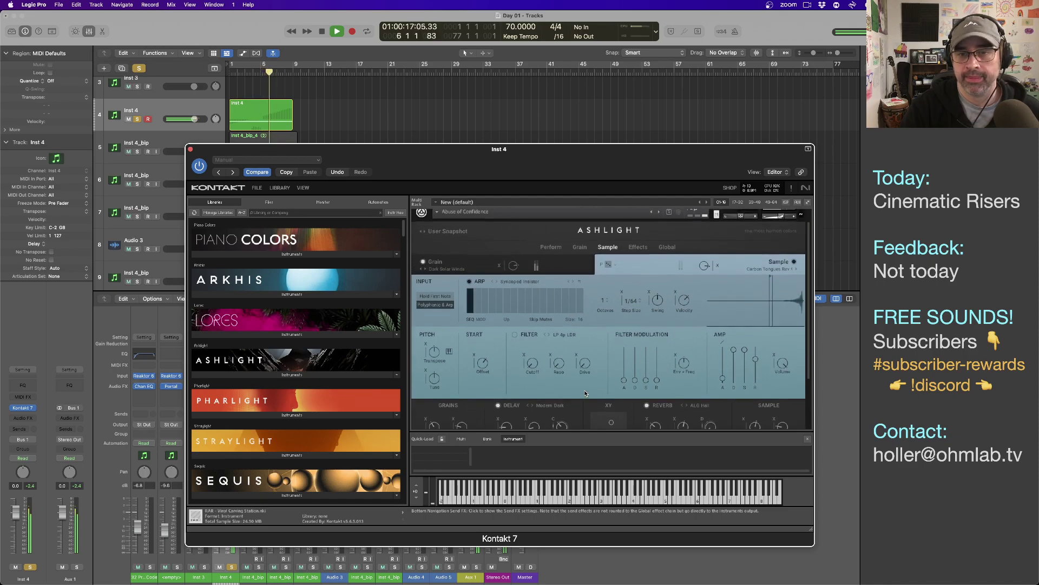
left_click(550, 248)
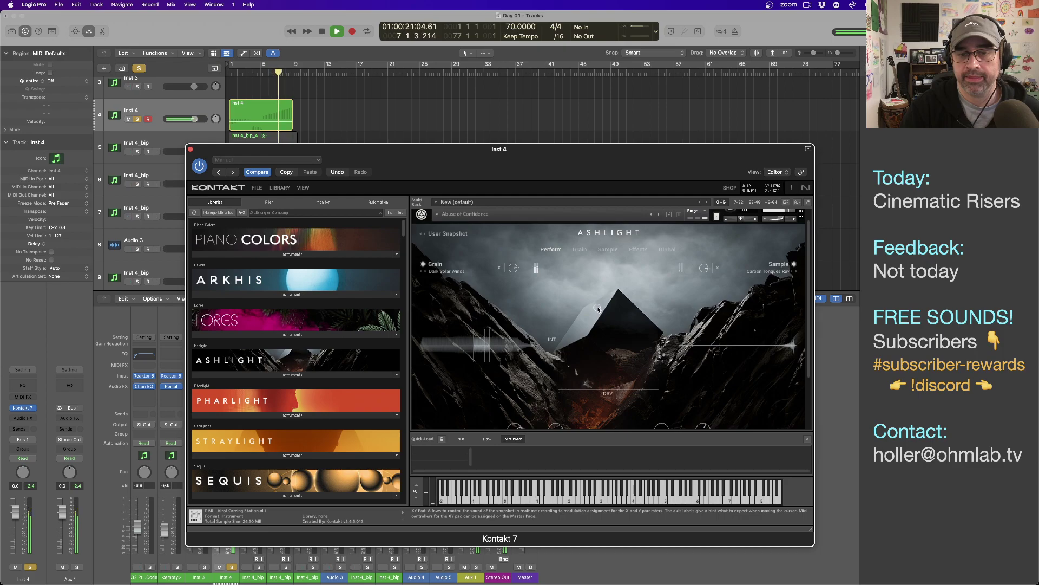
left_click_drag(623, 308, 623, 356)
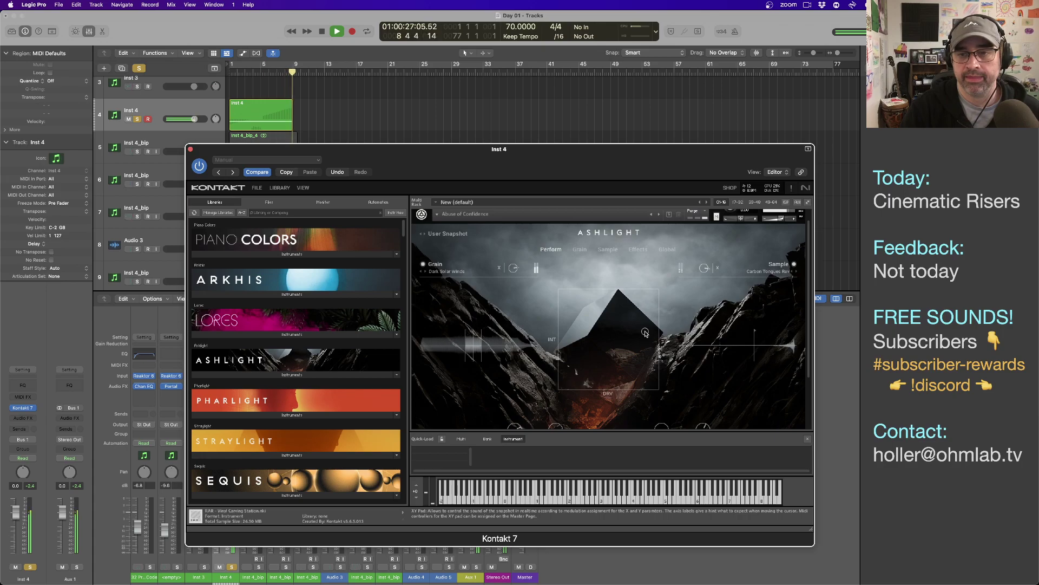
- Stop playback and bounce the Inst 4 region in place to a new track, leaving the source and including the audio tail
left_click(282, 120)
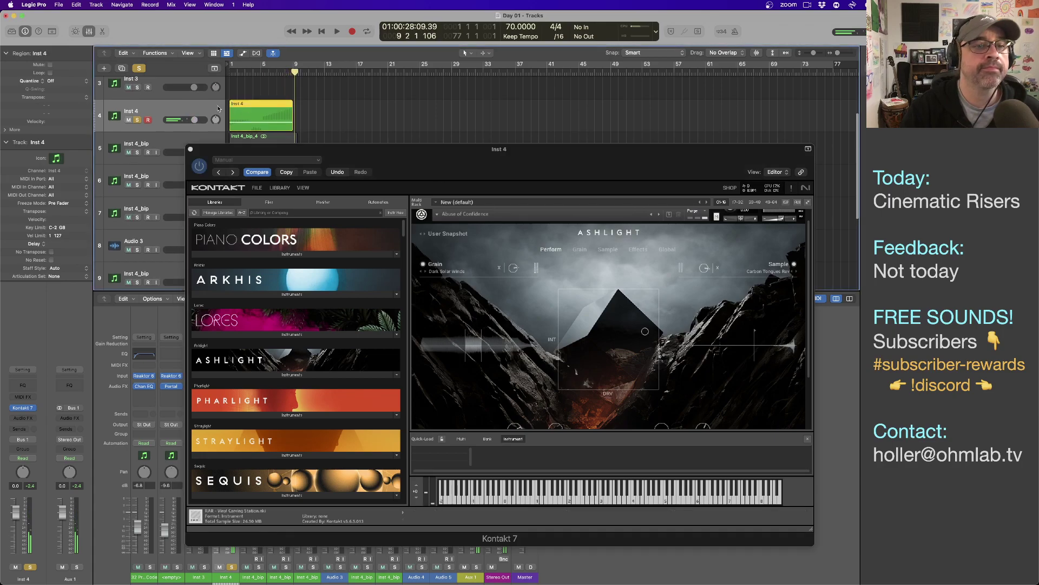
key("space")
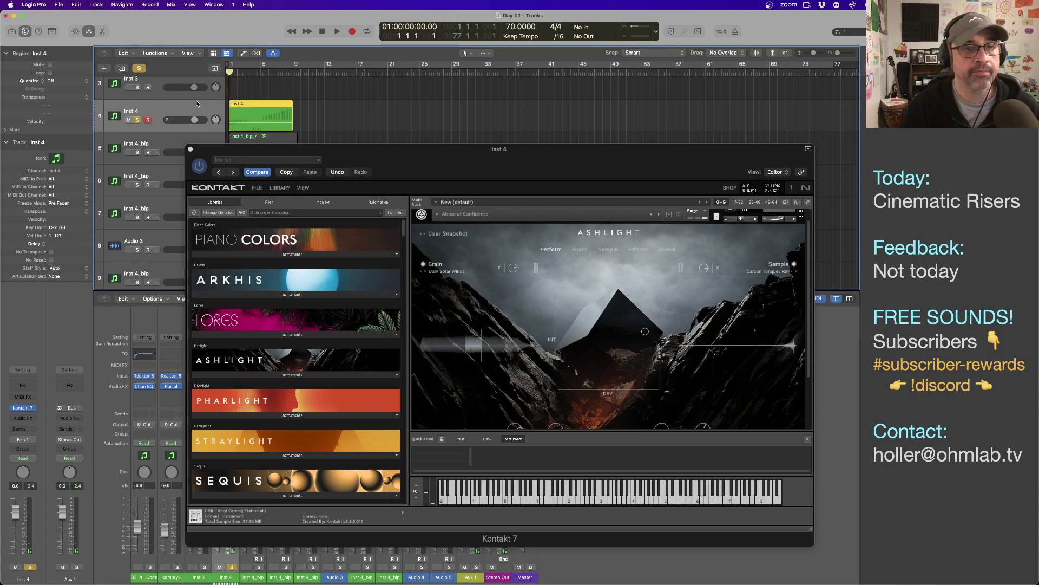
key("ctrl+b")
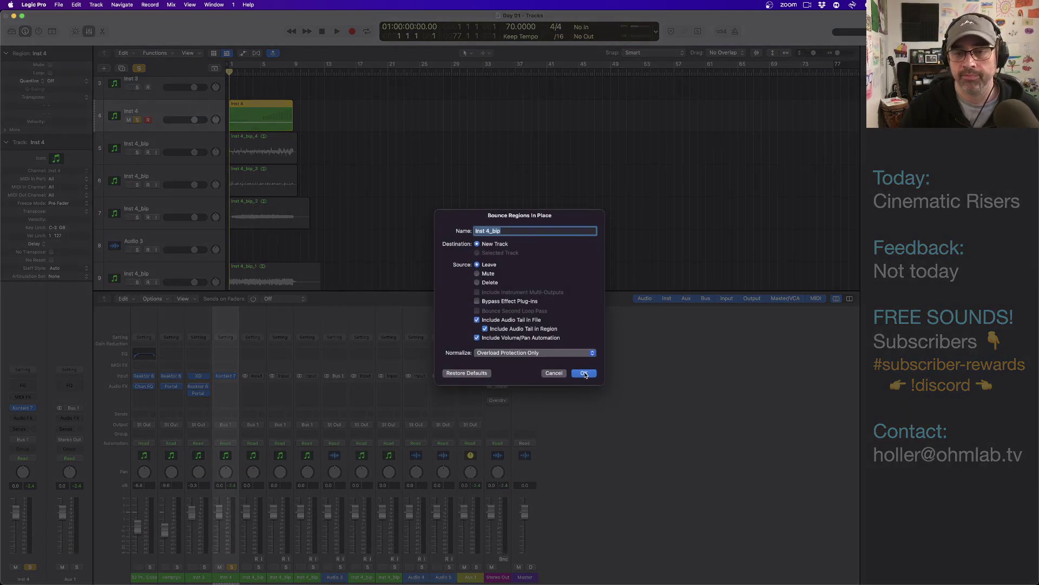
left_click(584, 373)
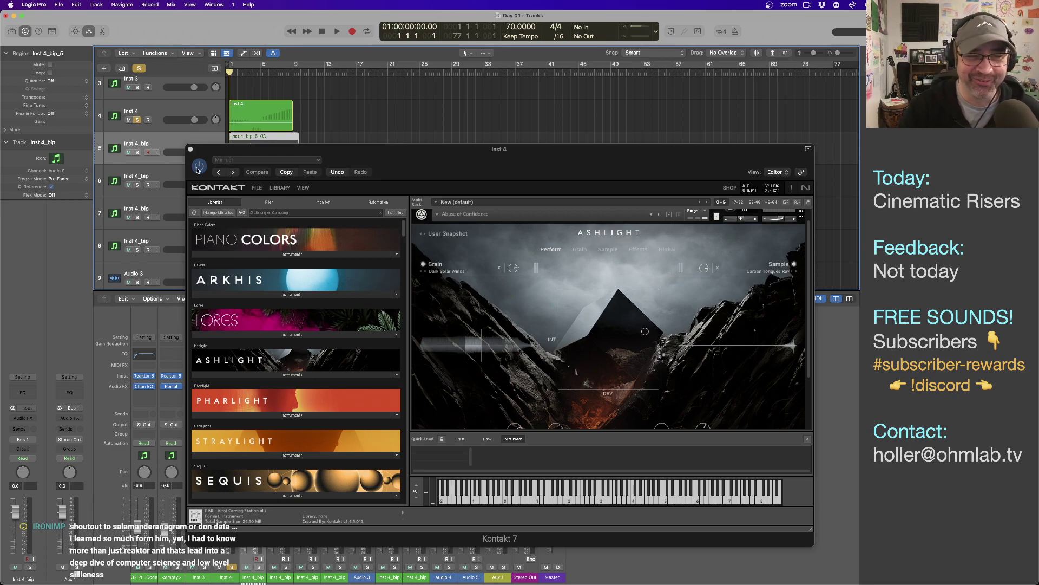
- Reselect the Inst 4 track and move the Kontakt window below it so the bounced region is visible
left_click_drag(402, 163, 399, 182)
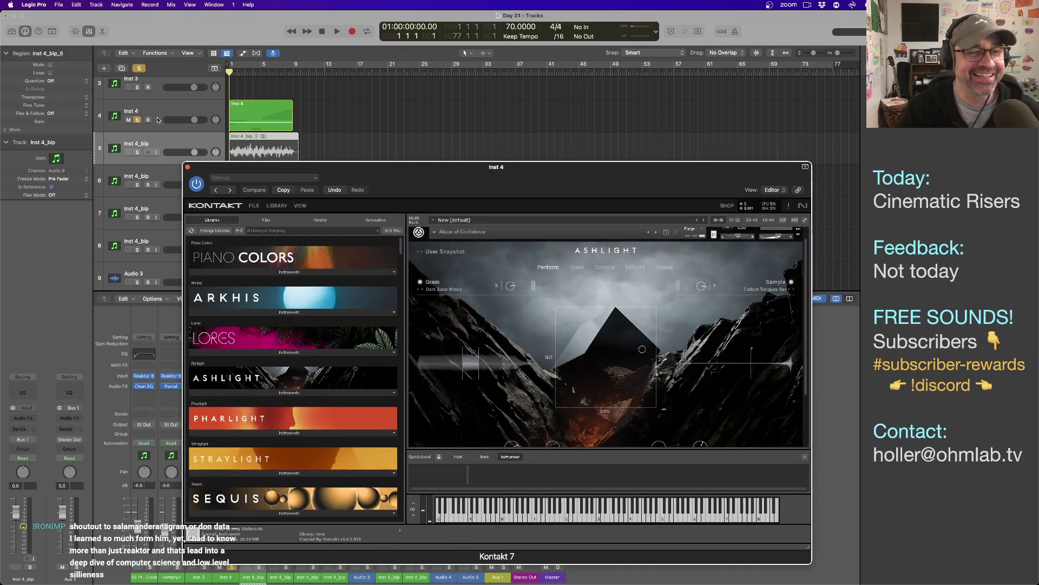
left_click(156, 112)
left_click_drag(432, 188, 392, 166)
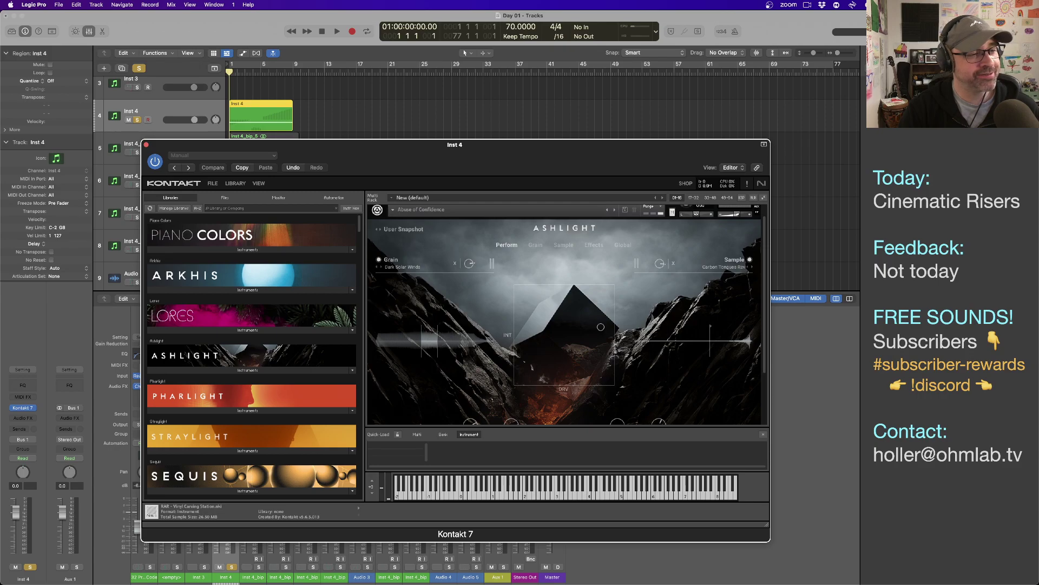
mouse_move(464, 160)
left_mouse_down()
mouse_move(567, 161)
mouse_move(446, 161)
left_mouse_up()
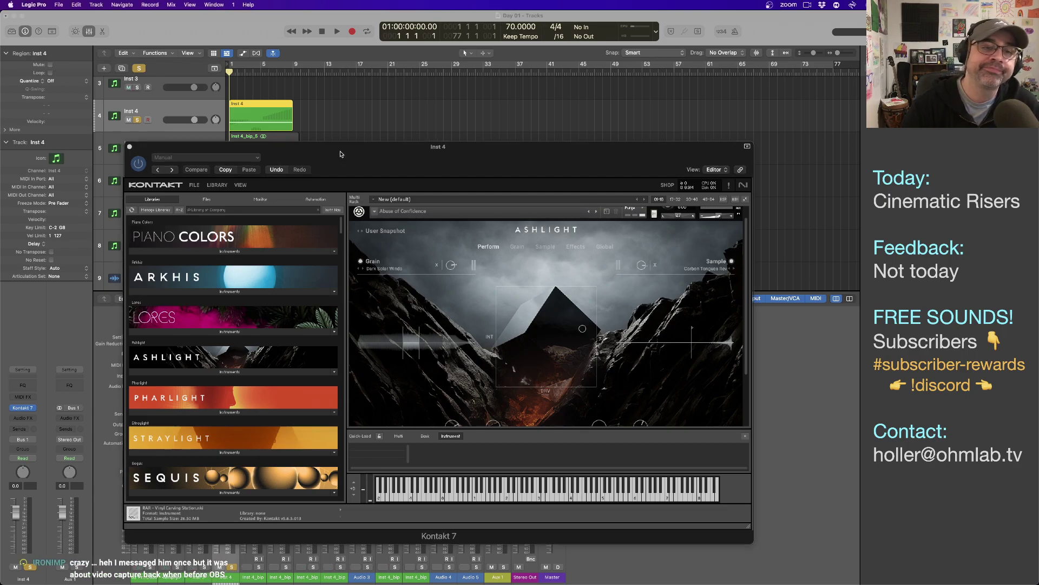
left_click_drag(340, 153, 394, 165)
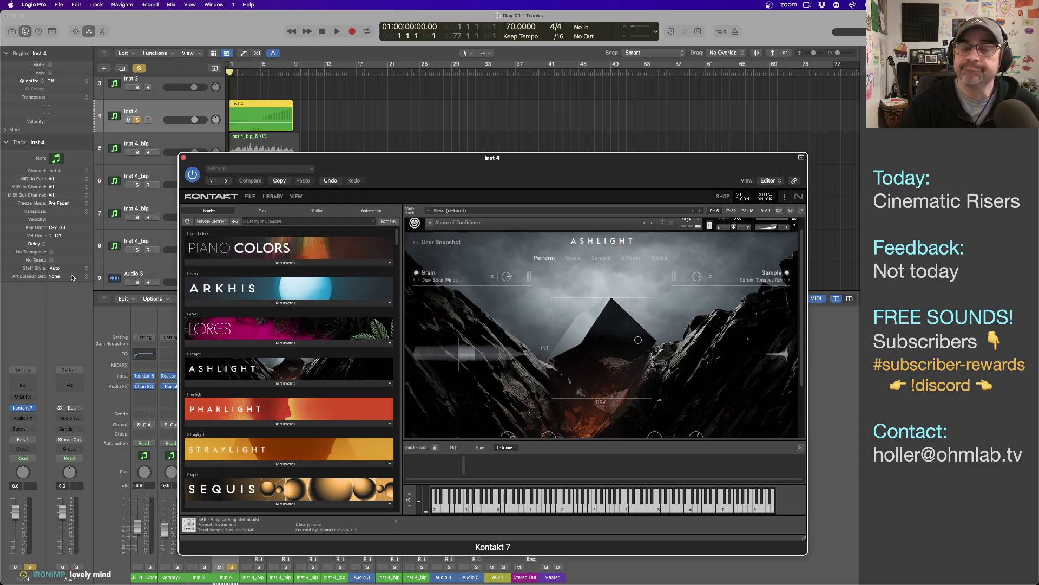
left_click(163, 112)
mouse_move(490, 173)
left_mouse_down()
mouse_move(683, 302)
mouse_move(504, 163)
mouse_move(500, 179)
left_mouse_up()
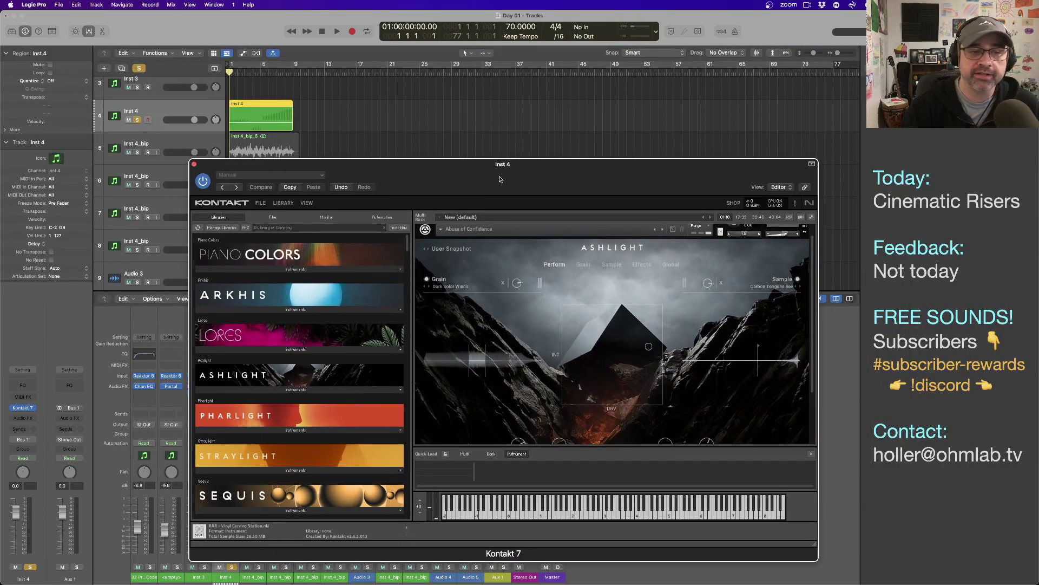
left_click(177, 127)
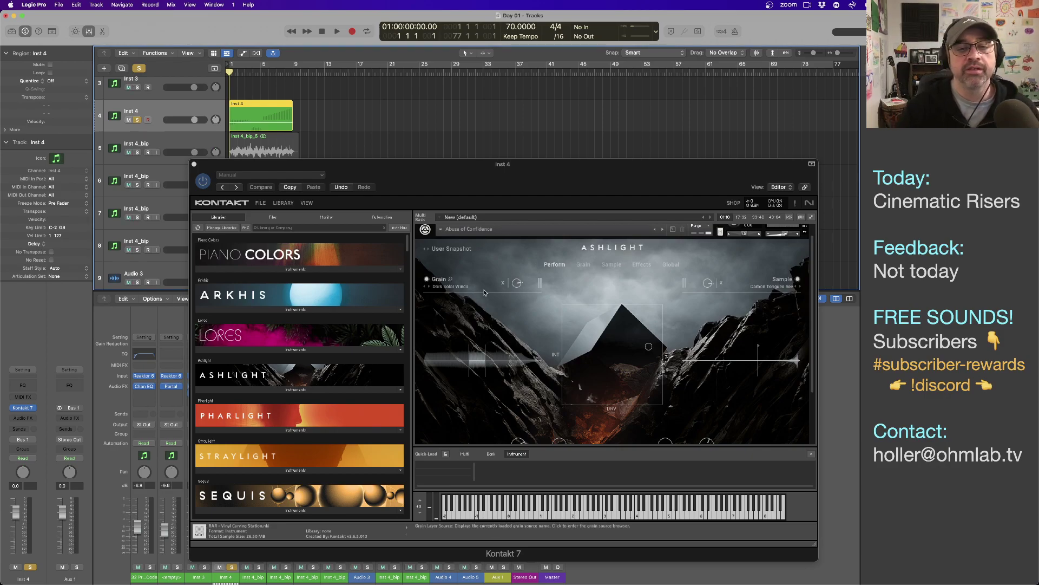
- Filter the Ashlight snapshots by Atmosphere alongside Pad, load Final Confession, close the browser and start auditioning it
left_click(450, 249)
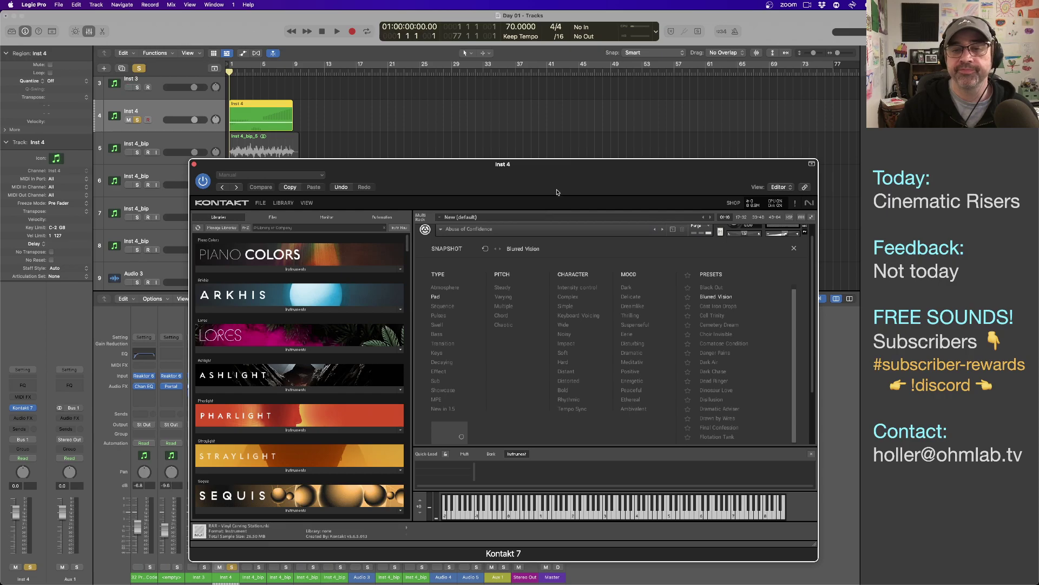
left_click_drag(558, 192, 479, 194)
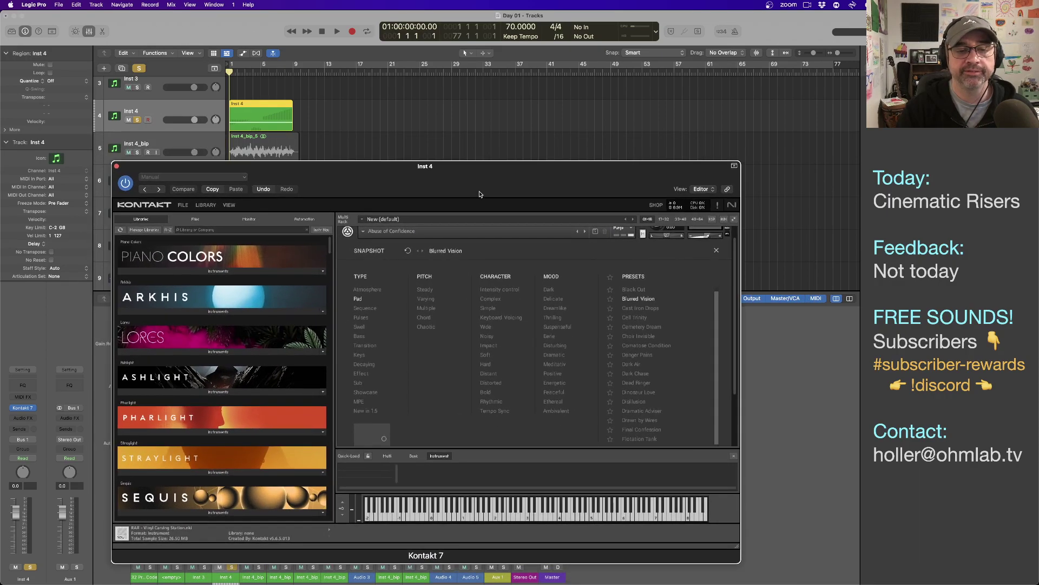
left_click(374, 291)
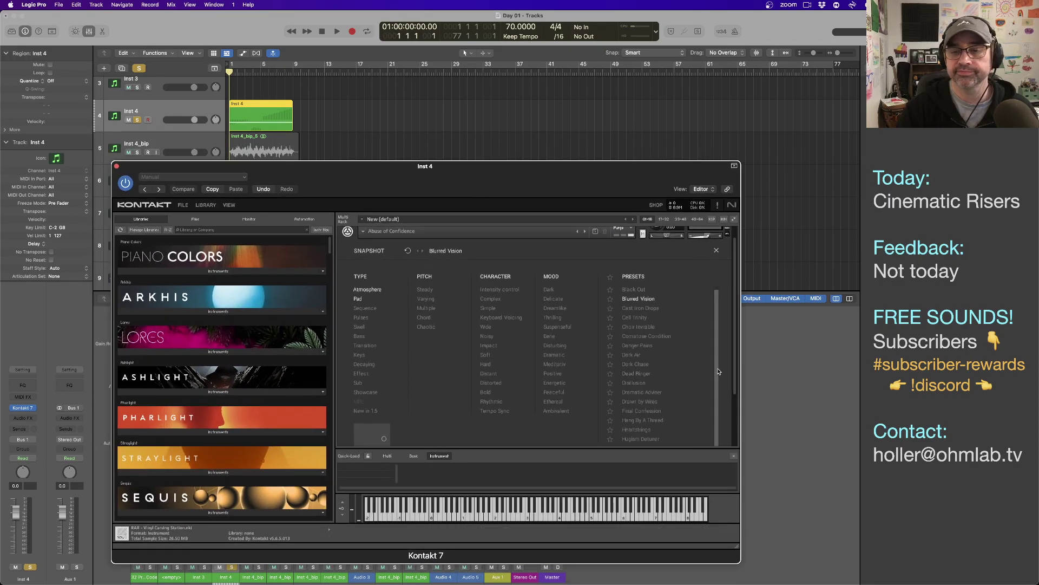
scroll(670, 352, "down", 3)
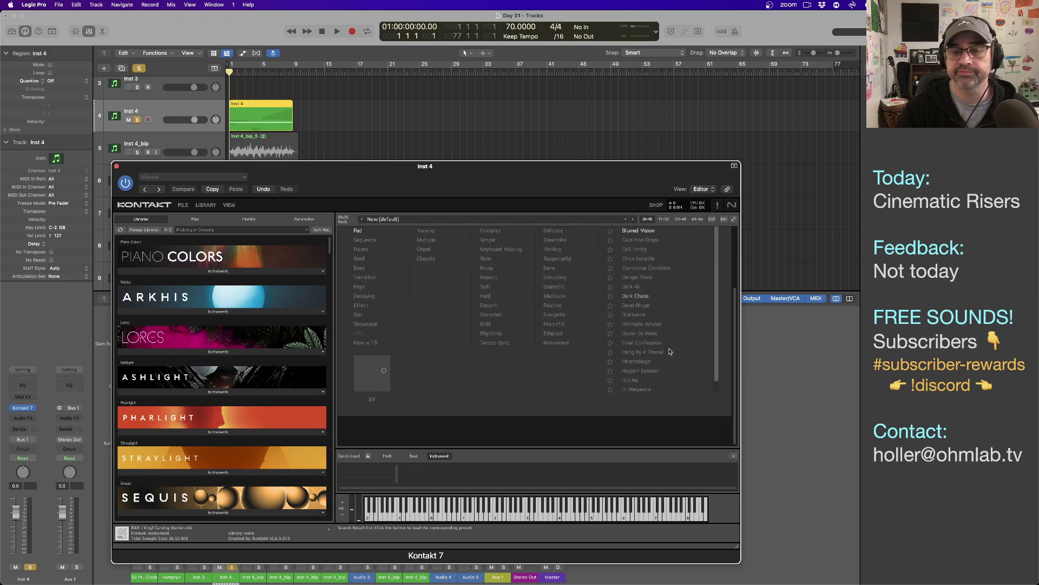
left_click(652, 342)
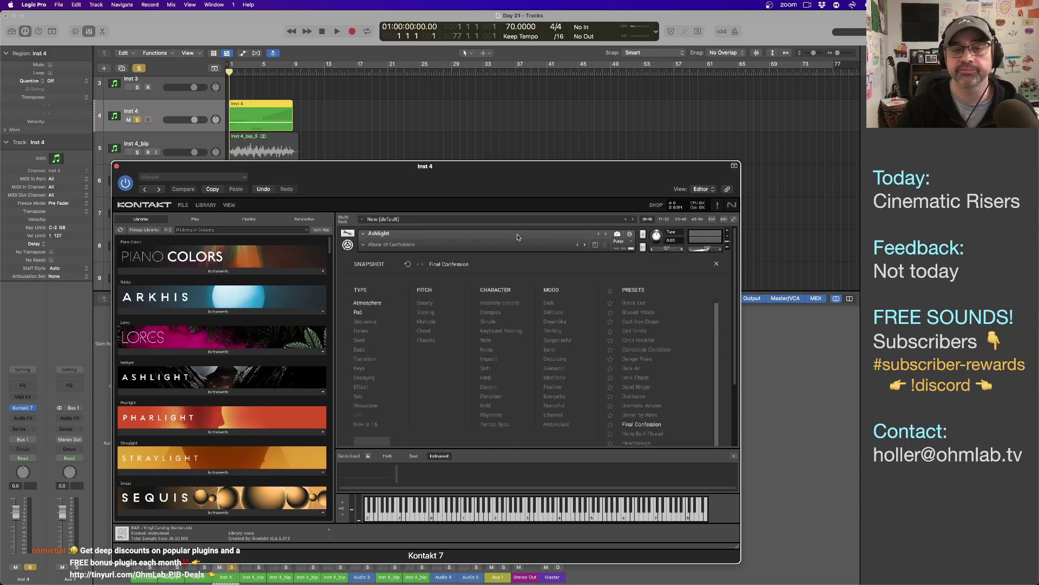
left_click(348, 245)
key("space")
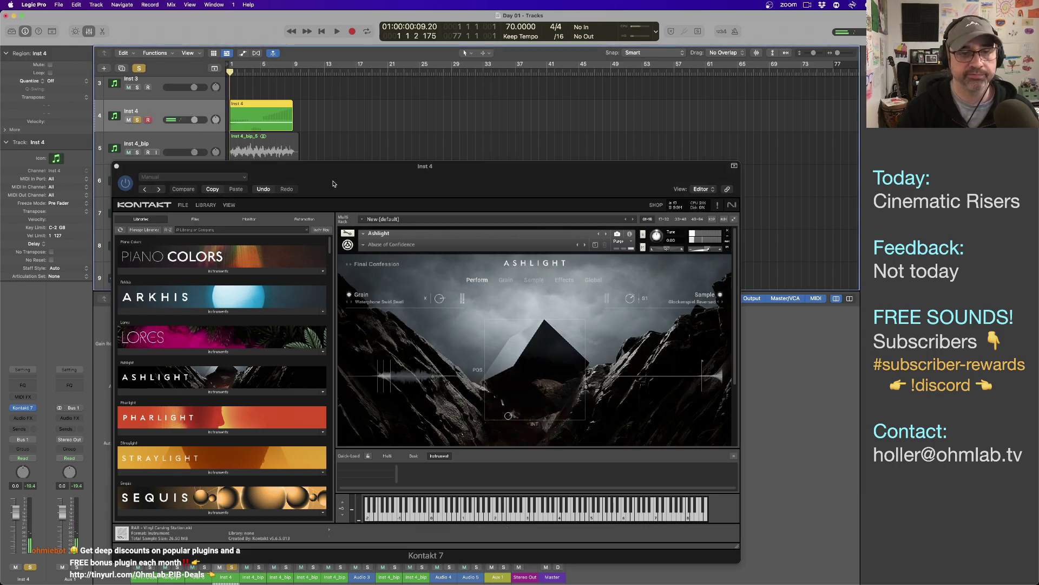
- Move the Kontakt window aside, open the Inst 4 region in the Piano Roll and lower its note to B1
left_click_drag(332, 183, 800, 186)
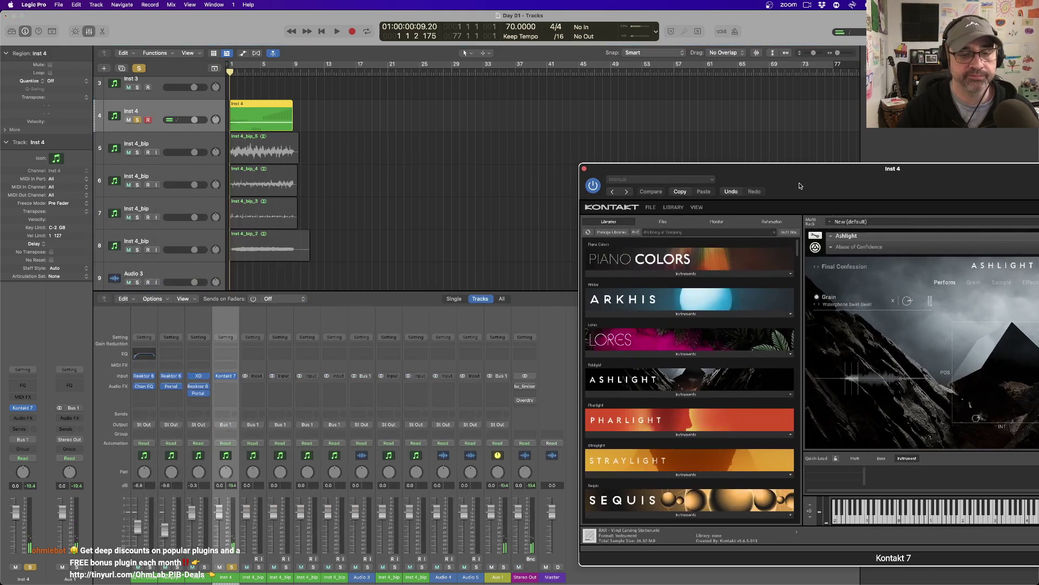
left_click(246, 131)
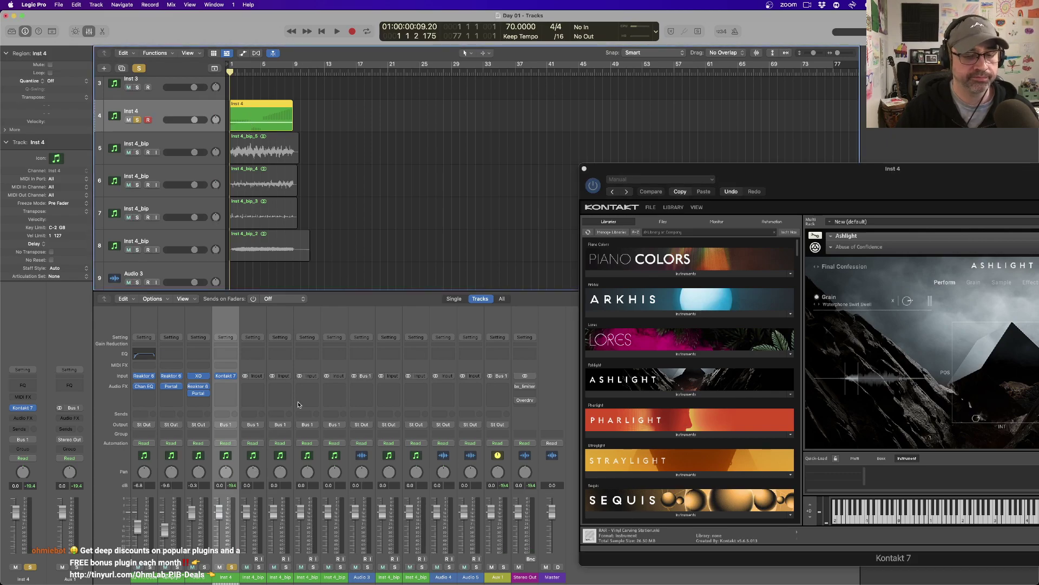
key("e")
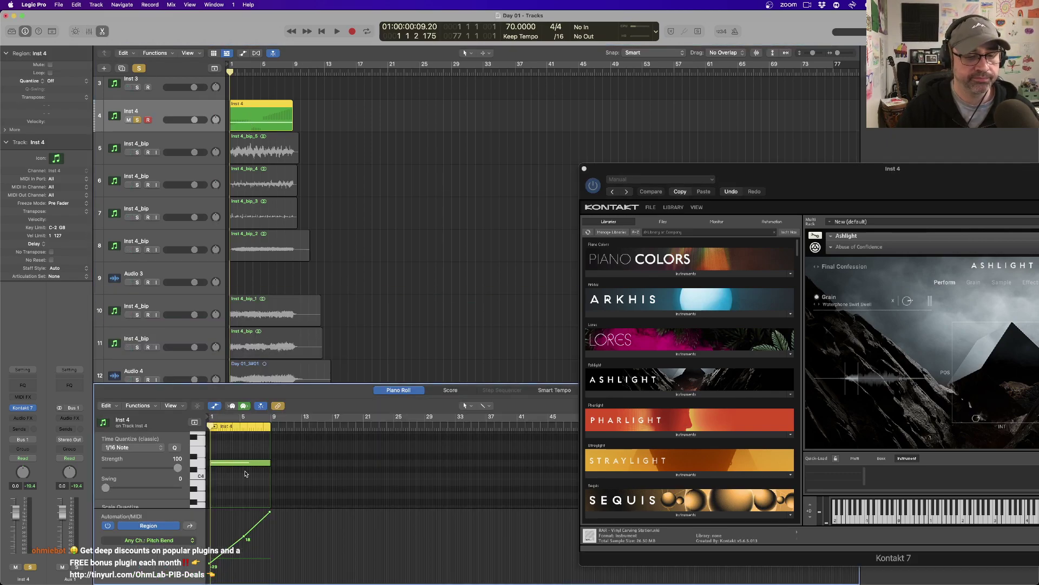
left_click_drag(238, 463, 236, 454)
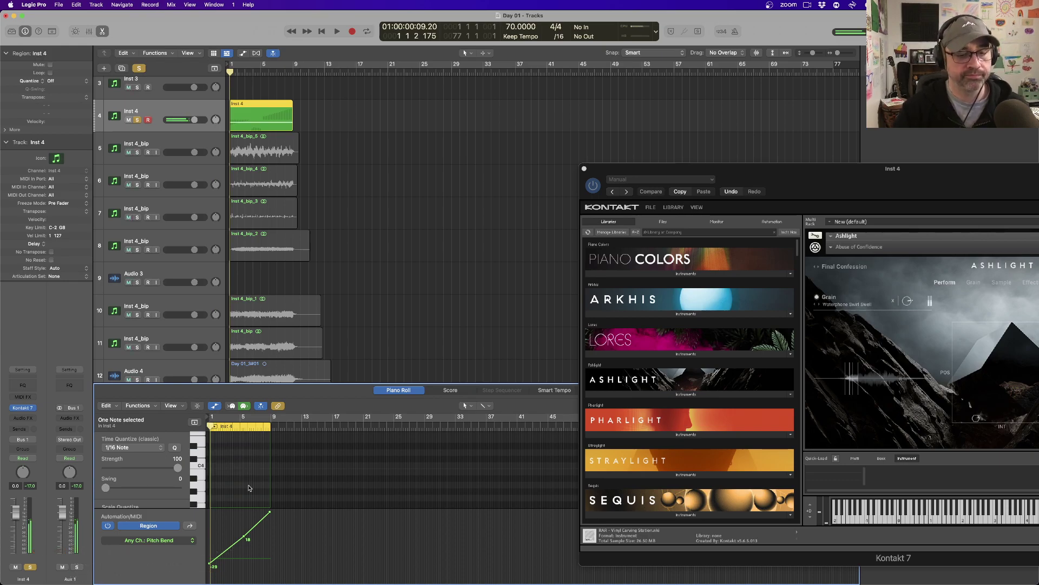
scroll(249, 488, "down", 10)
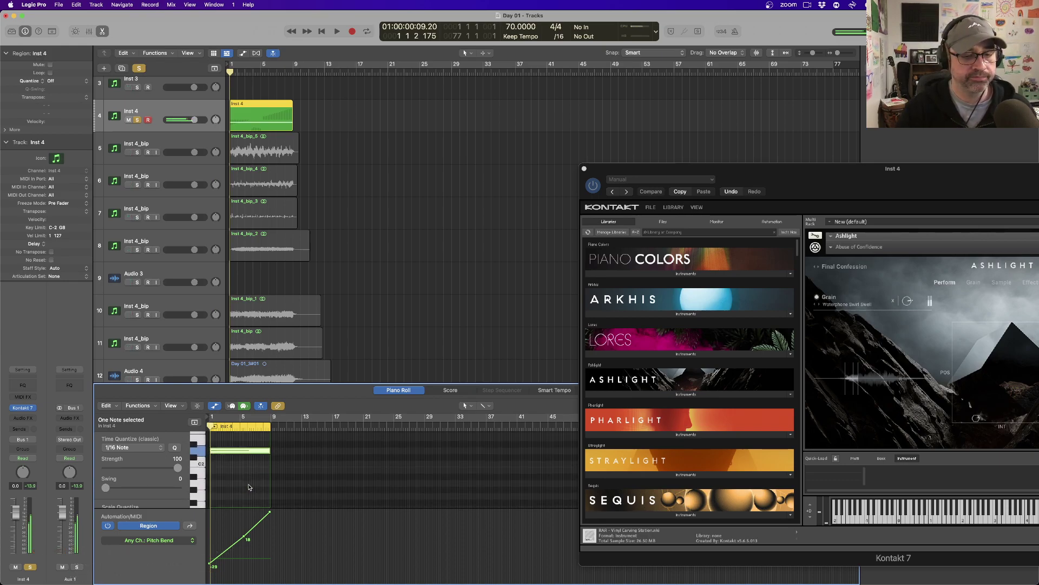
left_click_drag(222, 452, 222, 470)
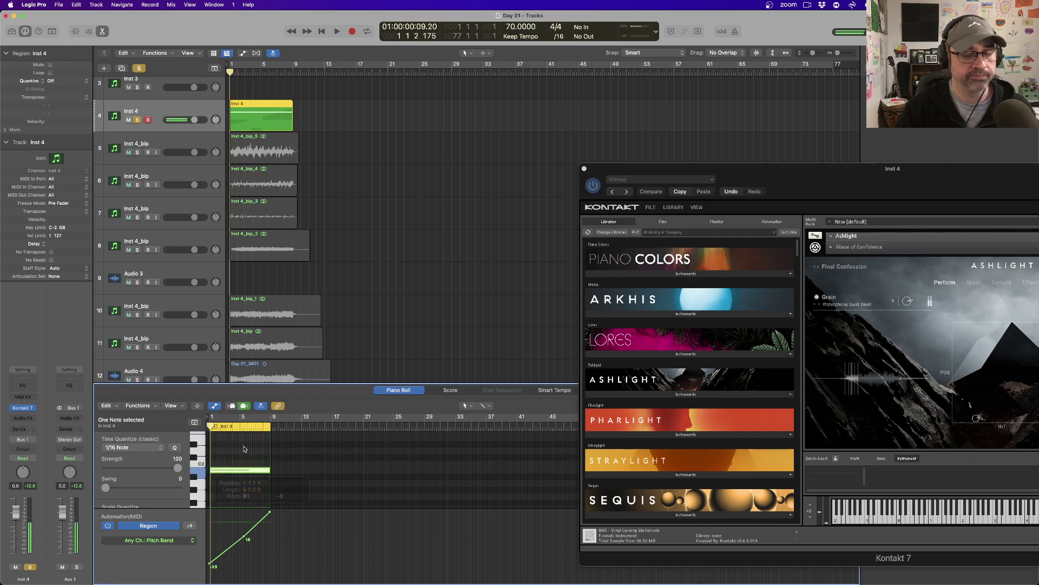
- Audition the lowered note and move the Kontakt window back so its Perform page is fully in view
key("space")
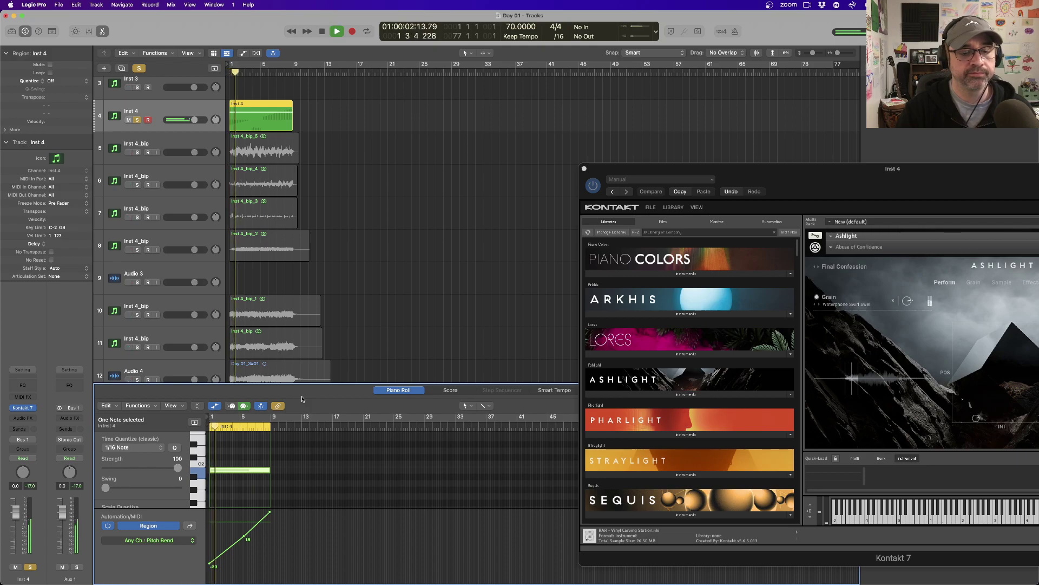
left_click_drag(828, 183, 591, 173)
key("space")
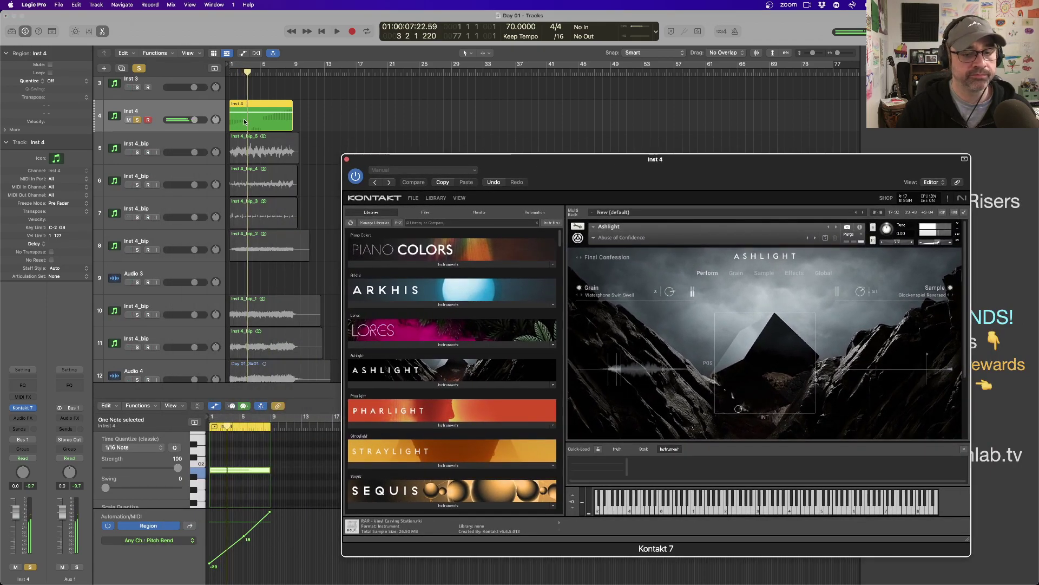
- Lower the long note in the Inst 4 region further, to A0
left_click(228, 120)
left_click(249, 470)
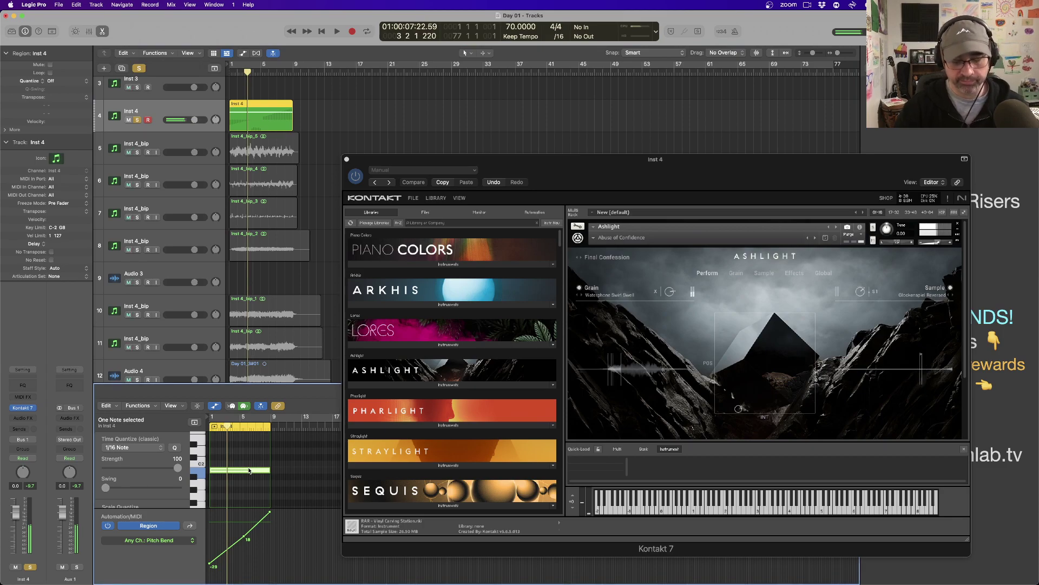
key("BackSpace")
key("space")
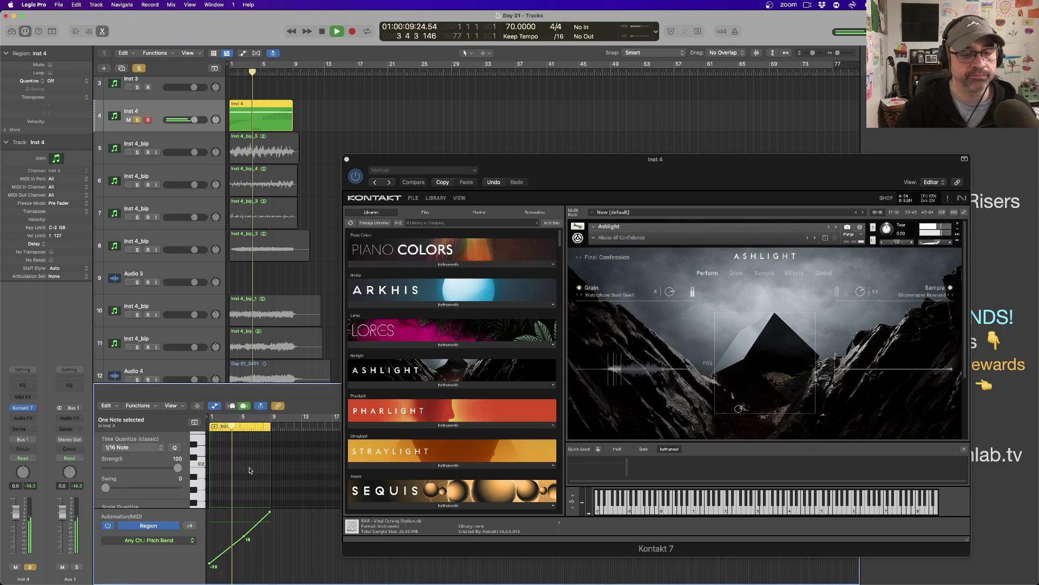
key("super+z")
key("space")
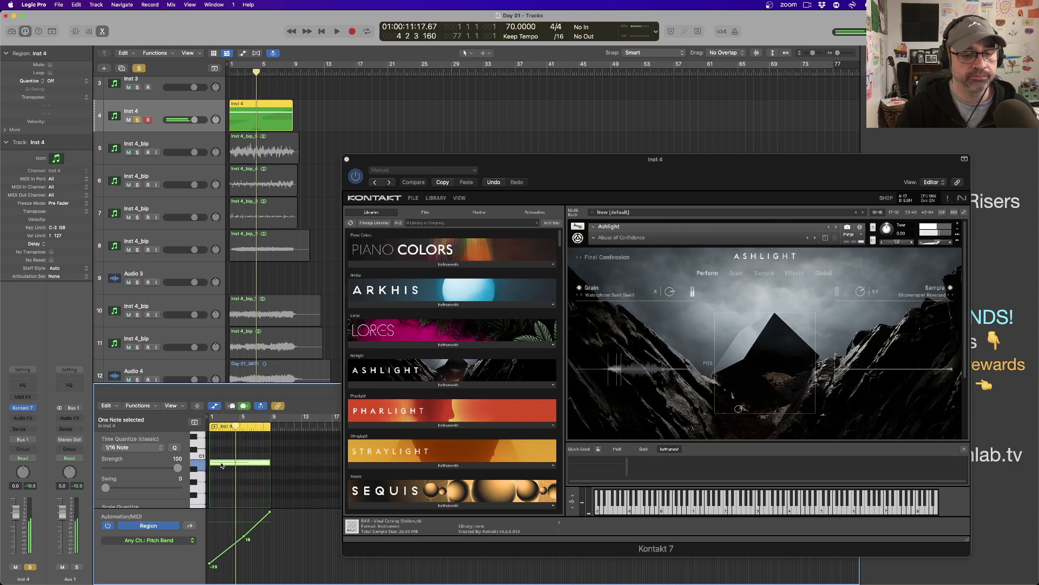
left_click_drag(242, 465, 222, 475)
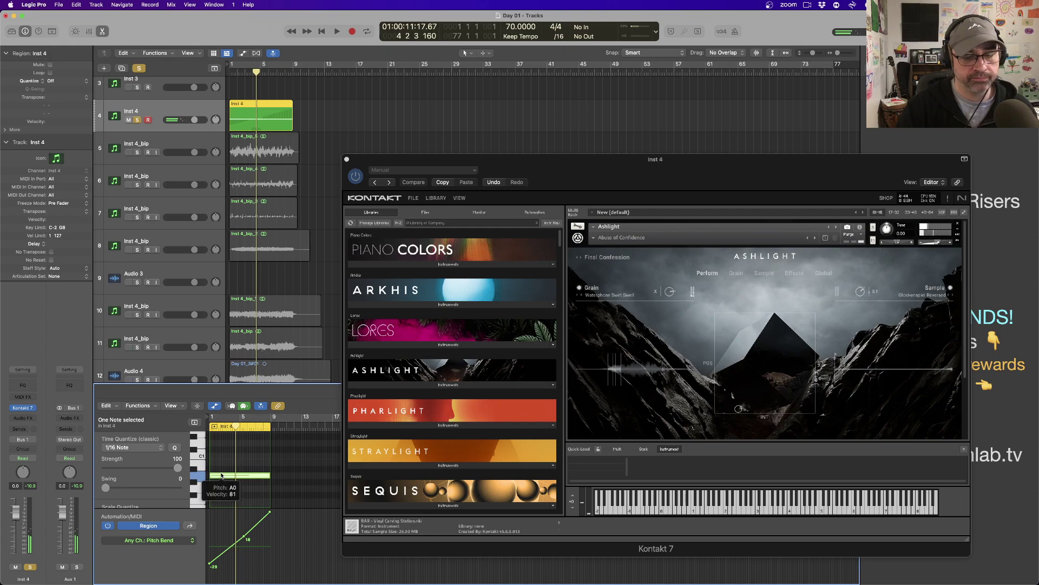
- Play the riser from the start and move Ashlight's XY pad handle near the centre of the pad during playback
key("Return")
key("space")
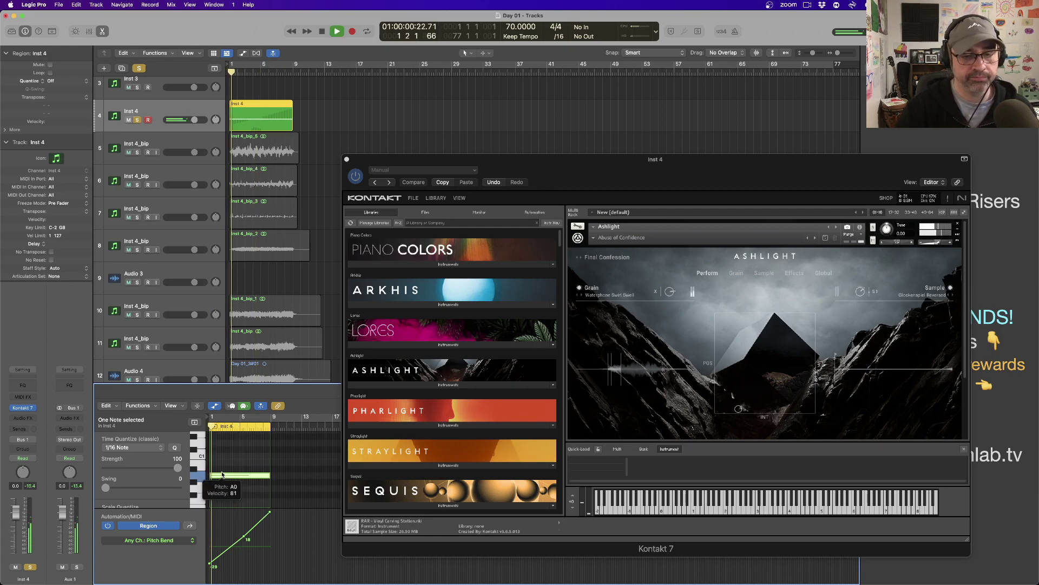
left_click_drag(715, 178, 593, 165)
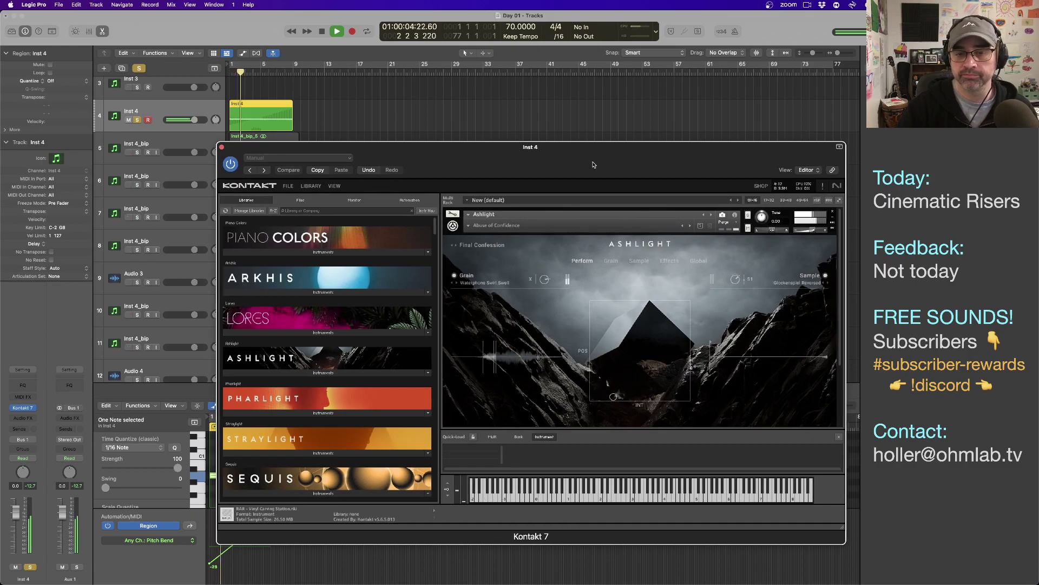
left_click_drag(614, 398, 645, 359)
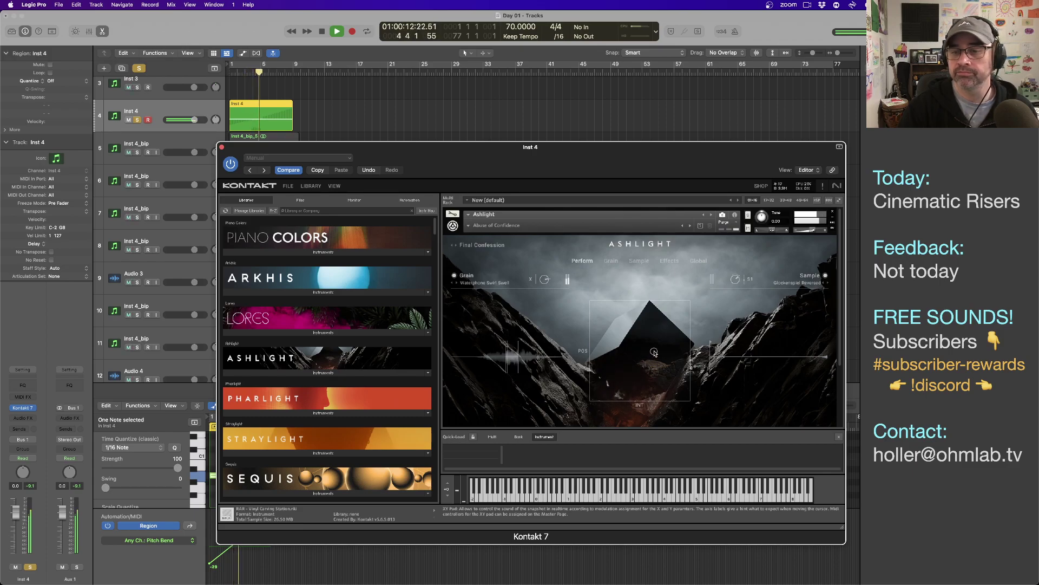
- Replace the Reversed filter with Instruments in the Sample Source browser, load Santur Gongs and close the browser
left_click(804, 284)
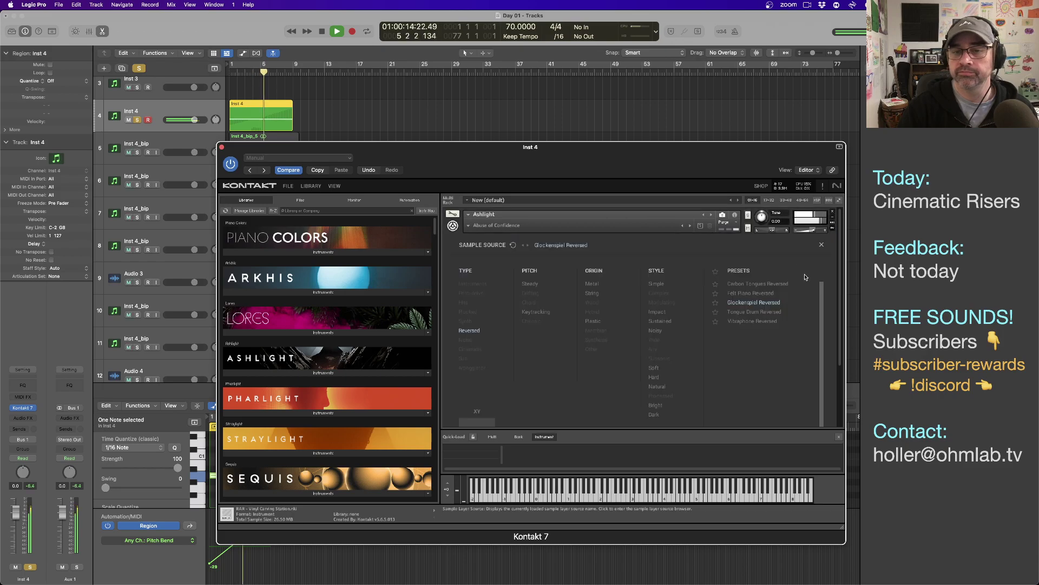
left_click(471, 330)
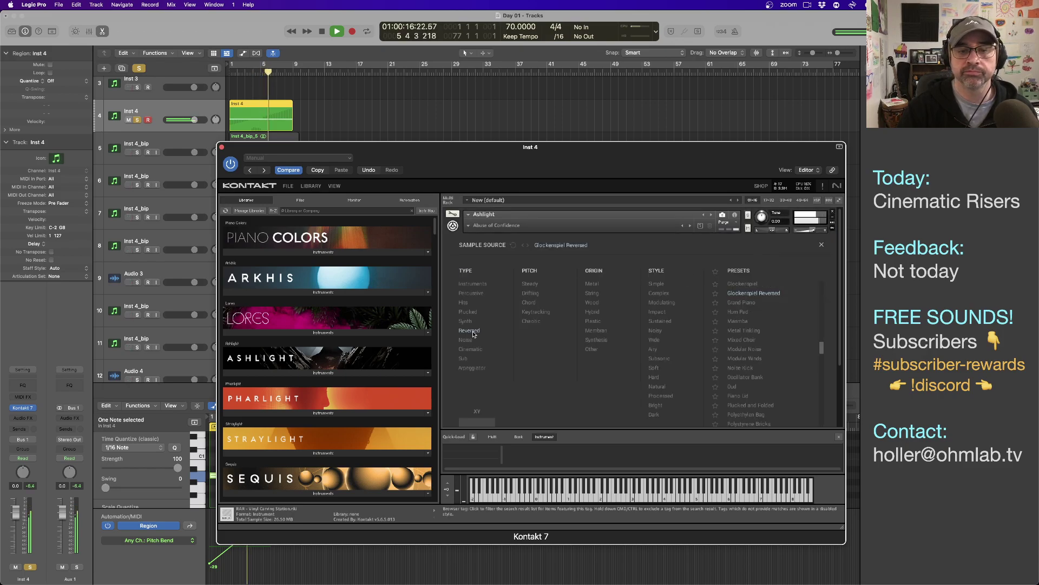
left_click(479, 285)
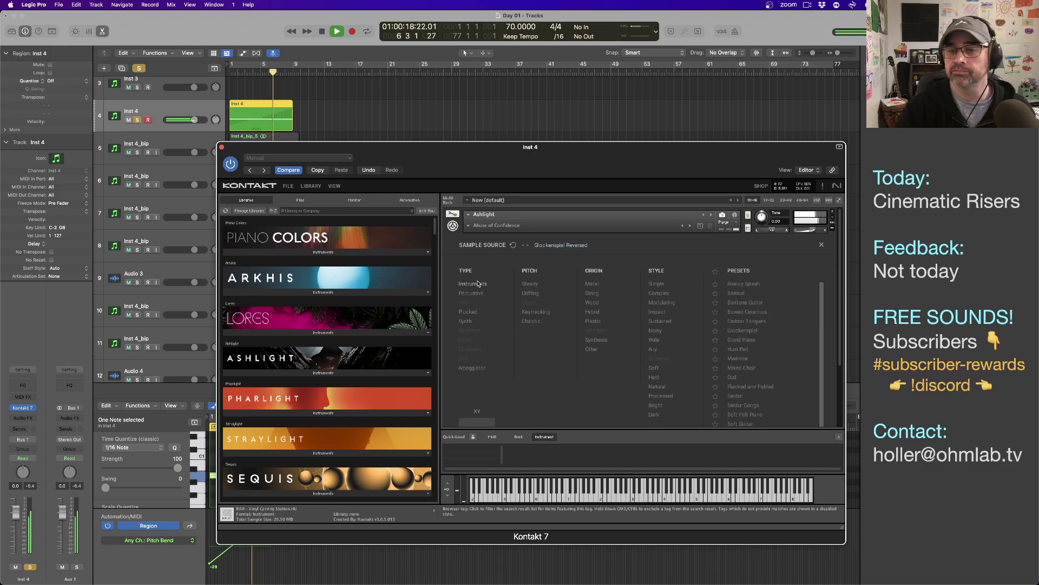
scroll(774, 335, "down", 2)
scroll(773, 335, "down", 5)
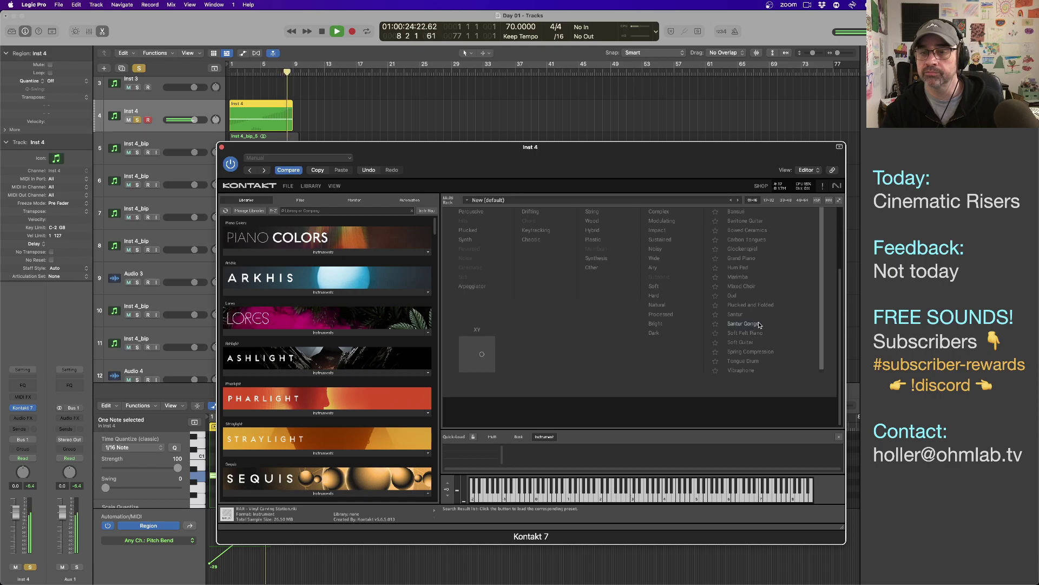
scroll(831, 231, "up", 7)
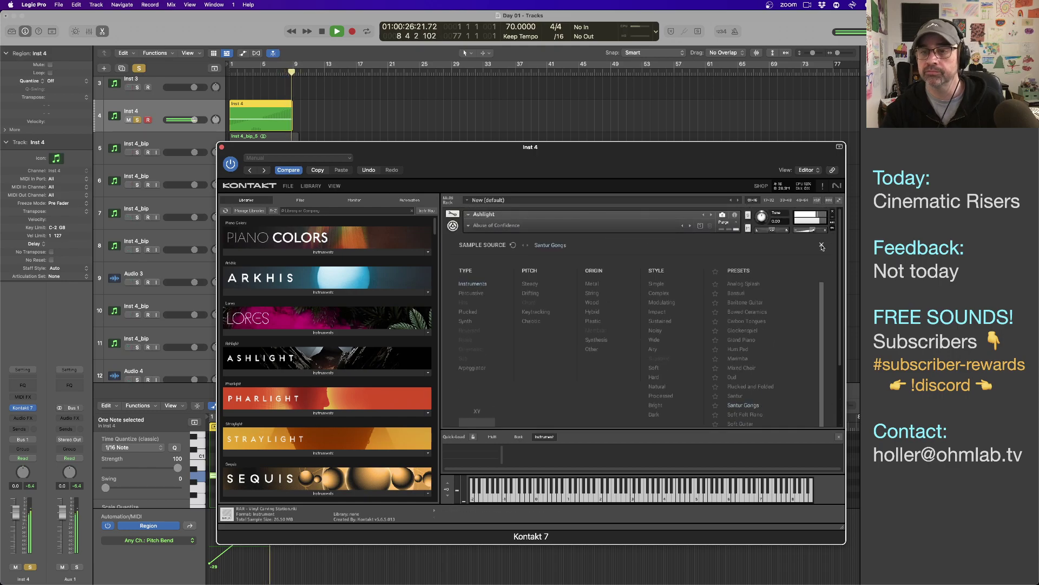
left_click(822, 246)
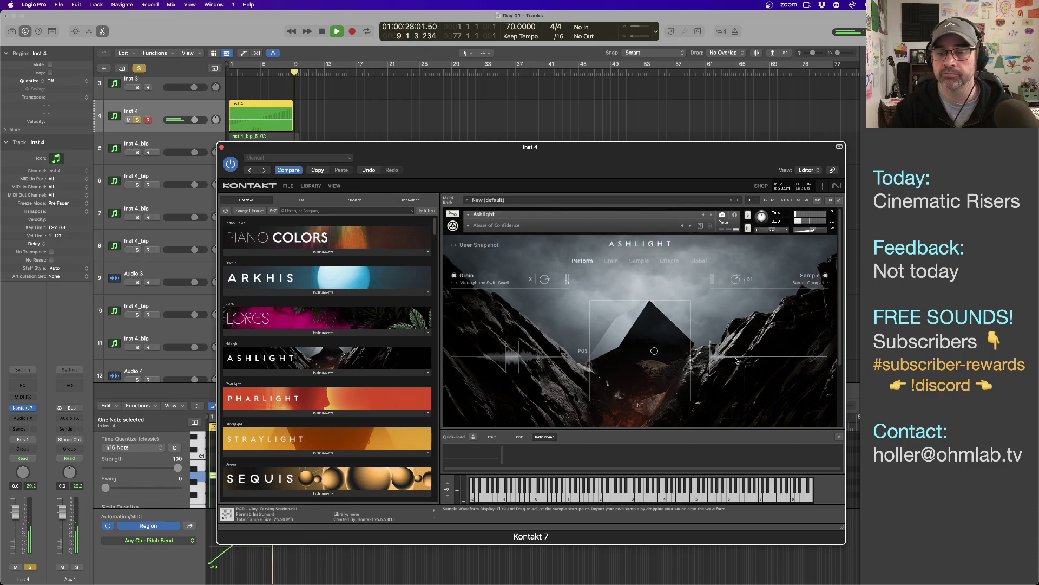
left_click(807, 282)
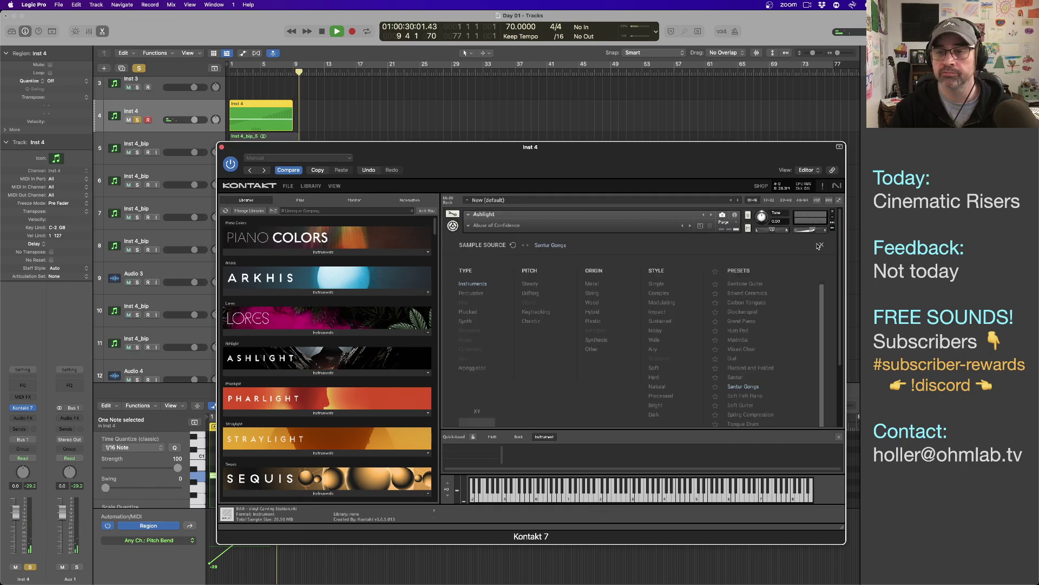
left_click(821, 246)
- Show Ashlight's Sample page and replay the Inst 4 riser from the start
left_click(639, 262)
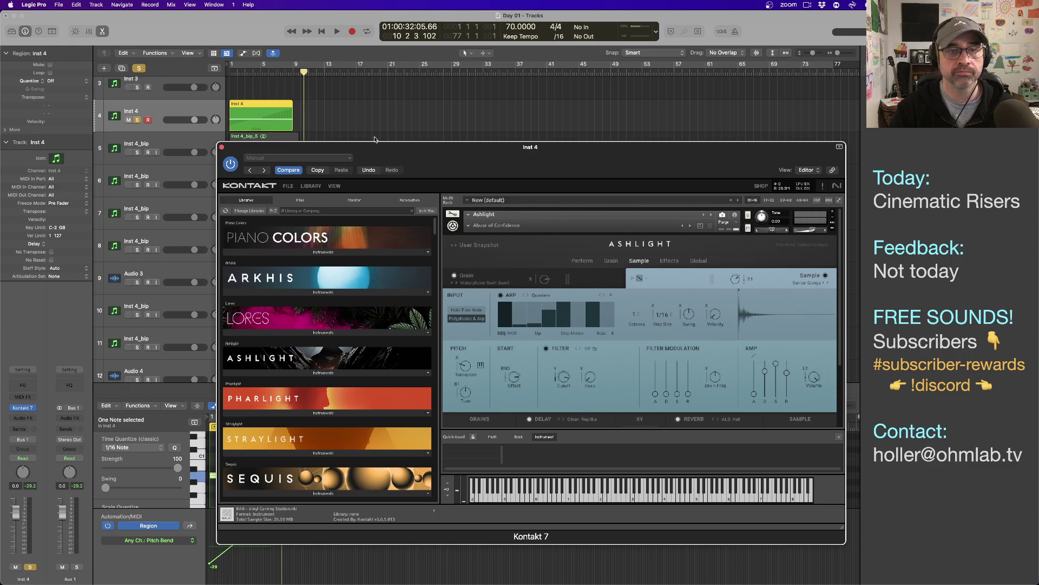
left_click(345, 119)
key("Return")
key("space")
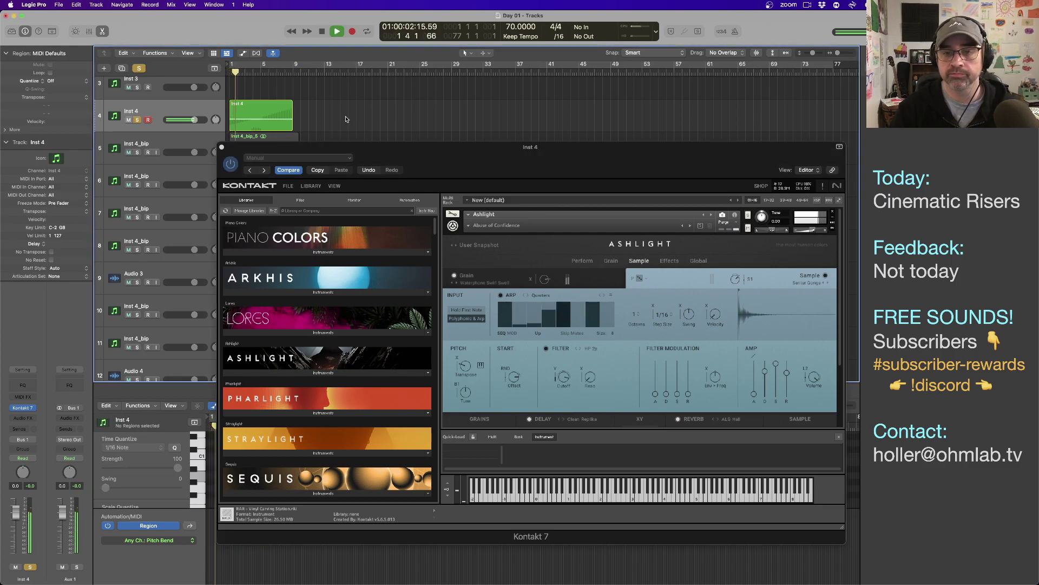
- Raise the Sample layer's volume and disable the Grain layer to hear the sample alone, ending with playback stopped
left_click(732, 281)
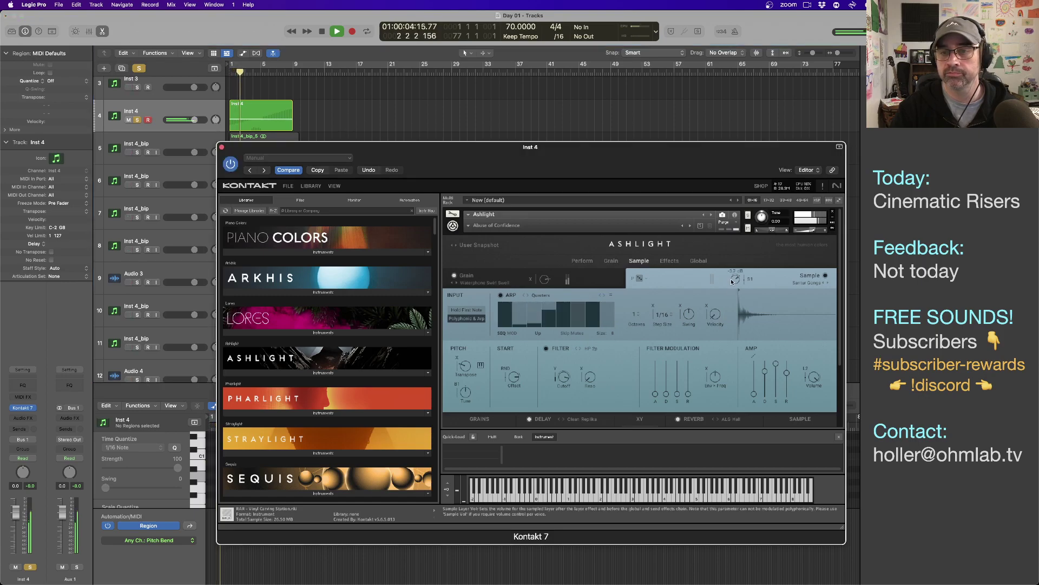
left_click_drag(732, 281, 731, 260)
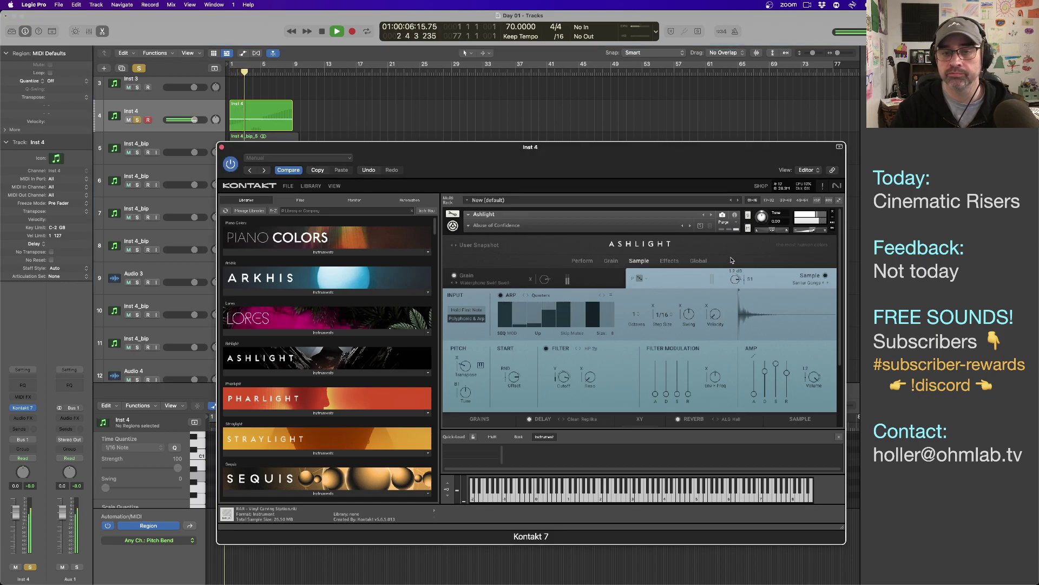
key("space")
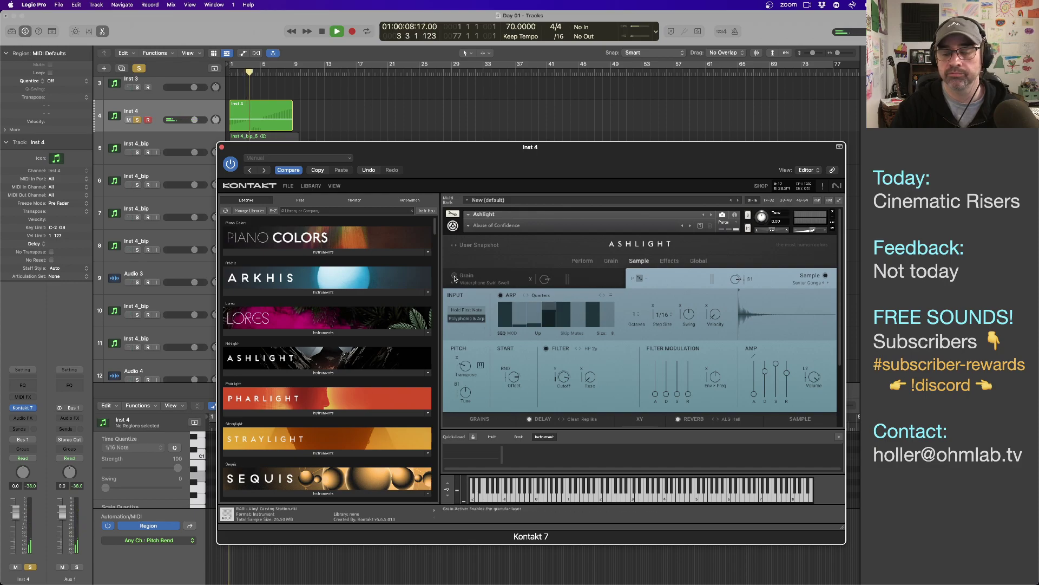
key("space")
- Load Oud as the Sample layer's source from the Instruments presets and close the browser
left_click(811, 283)
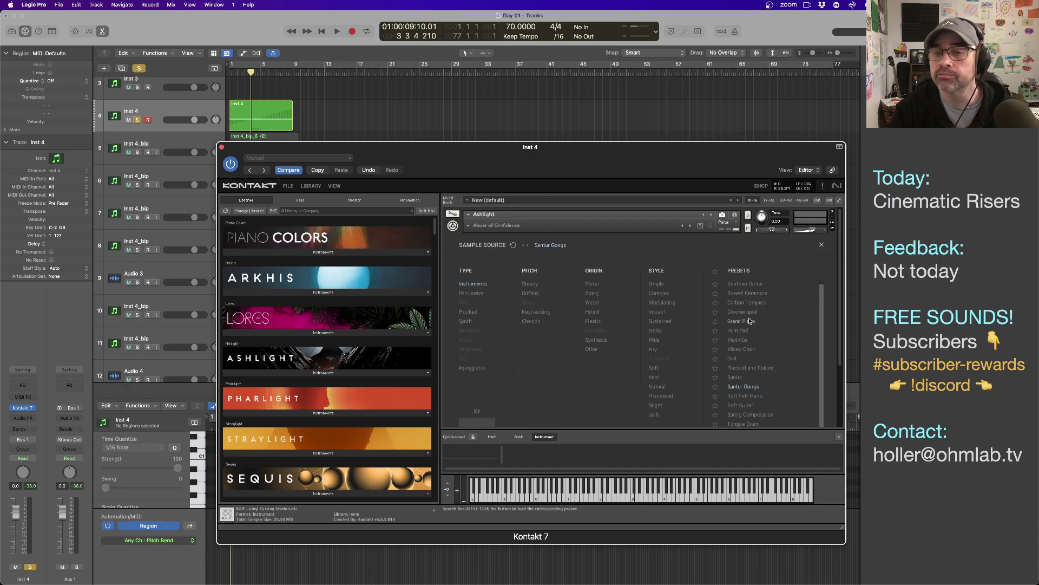
scroll(750, 321, "down", 2)
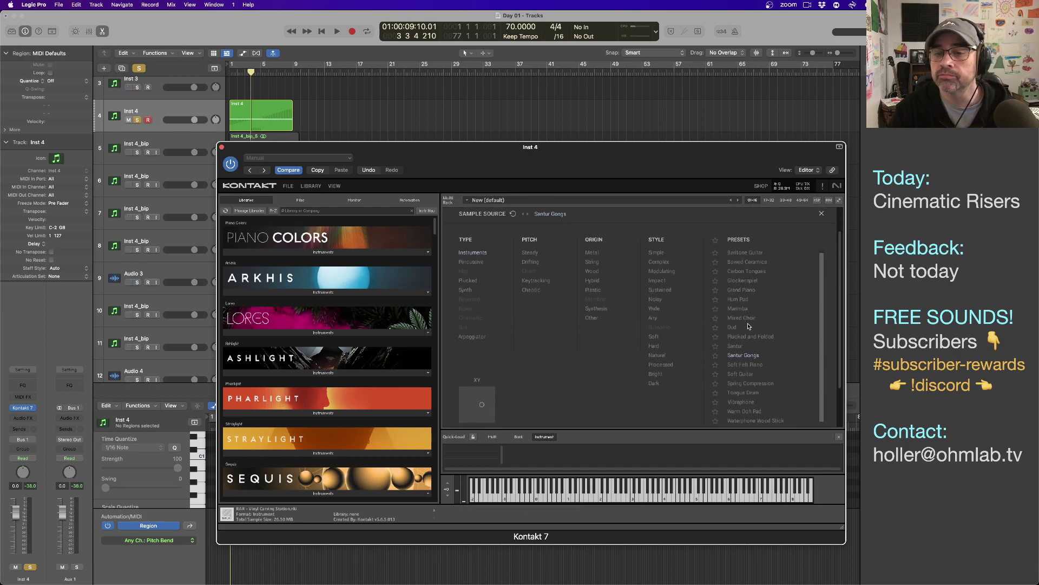
left_click(822, 214)
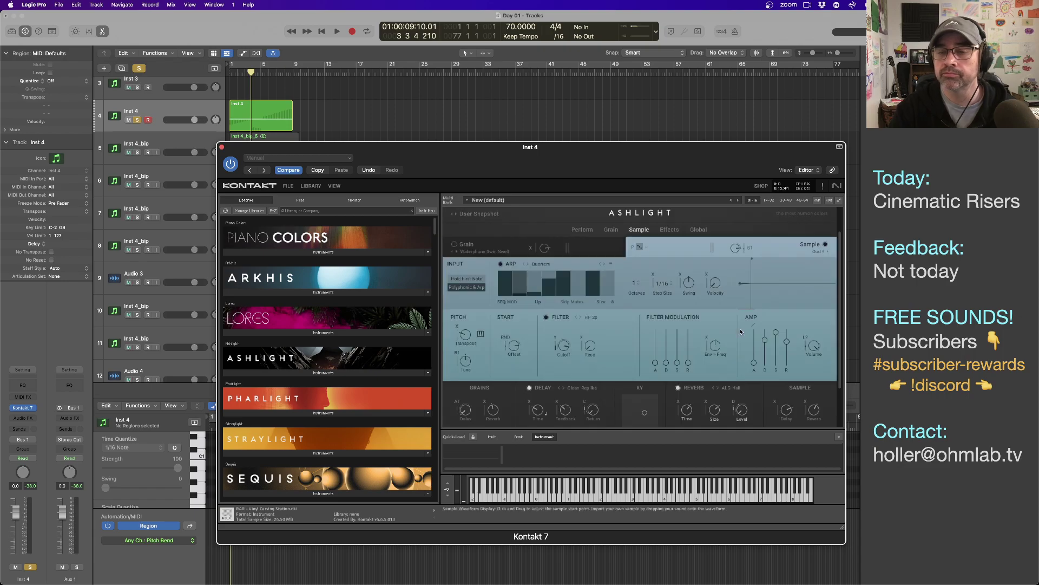
- Play the Inst 4 riser with the Oud sample while adjusting the Sample layer's start offset, ending with playback stopped
key("space")
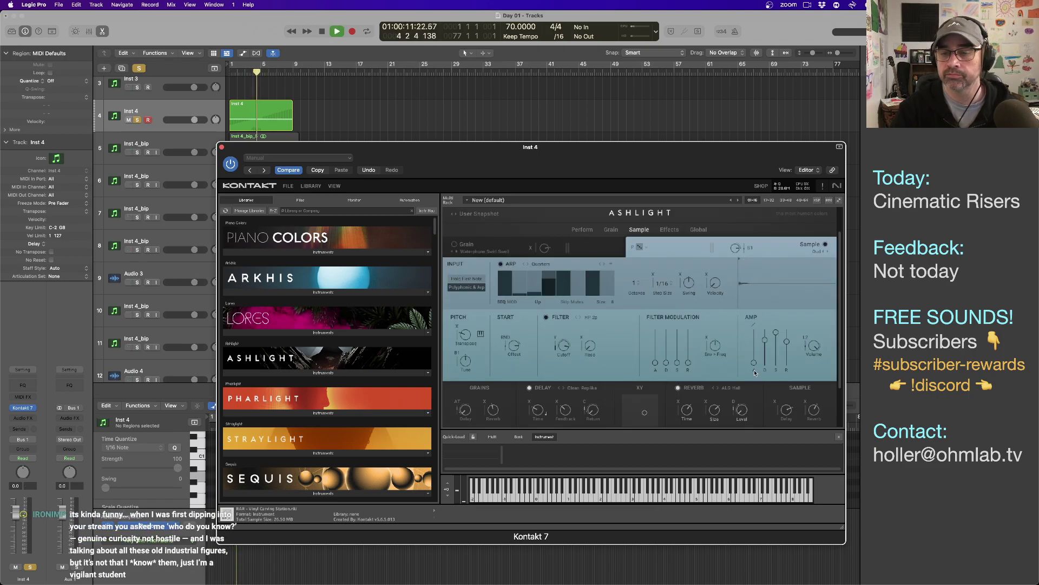
key("space")
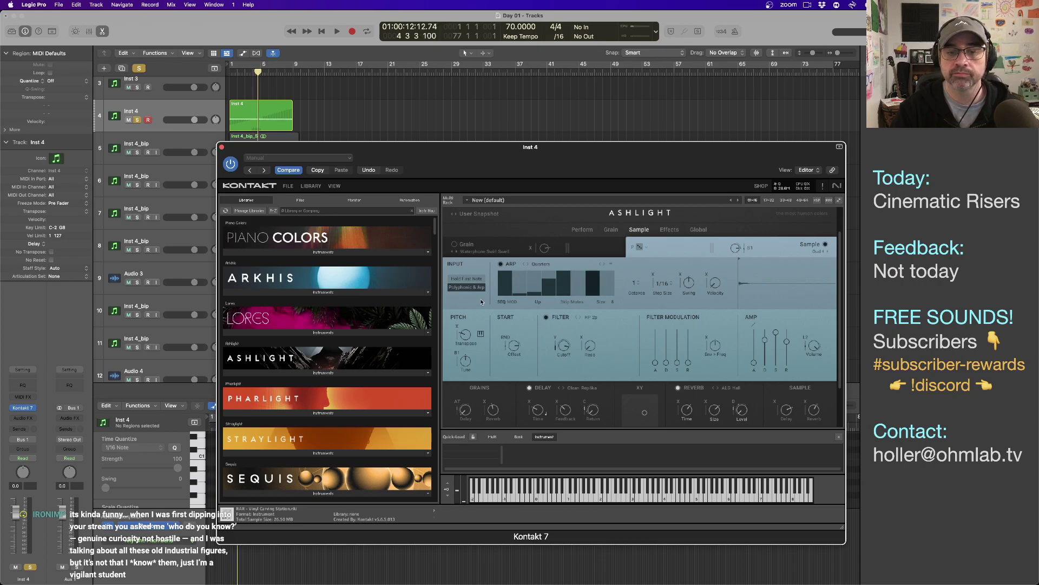
key("space")
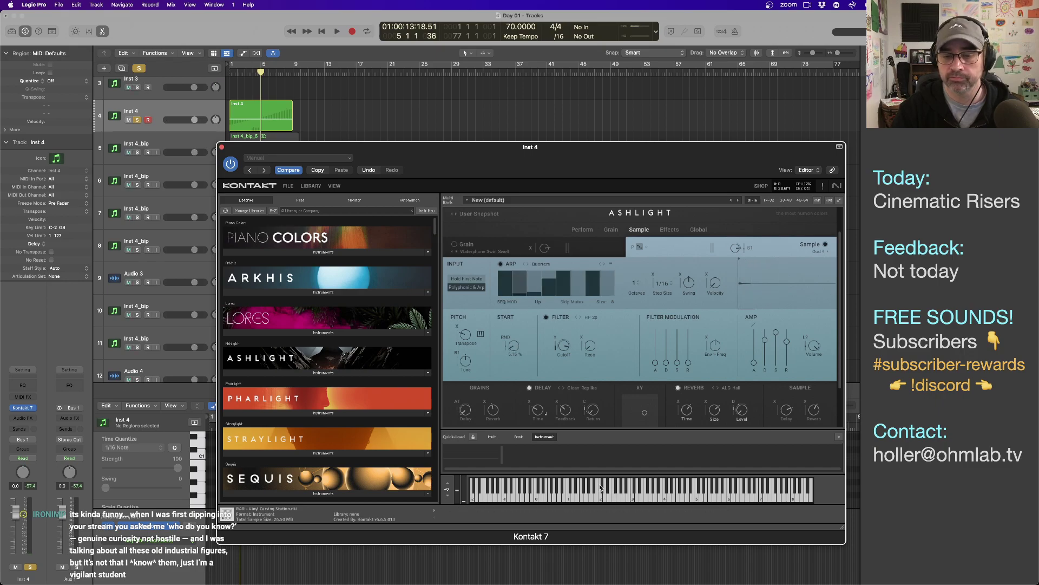
left_click(652, 499)
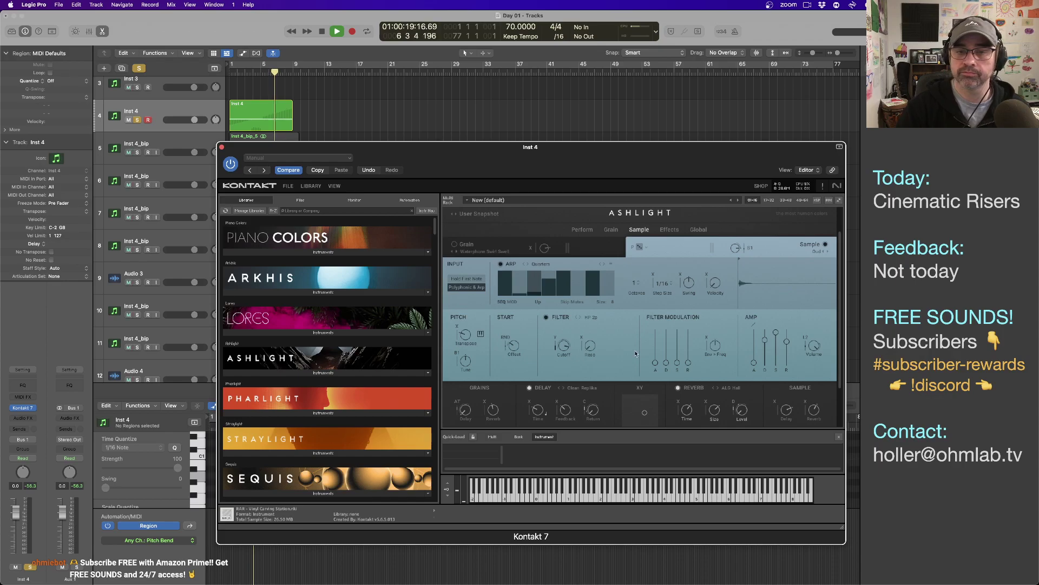
mouse_move(516, 345)
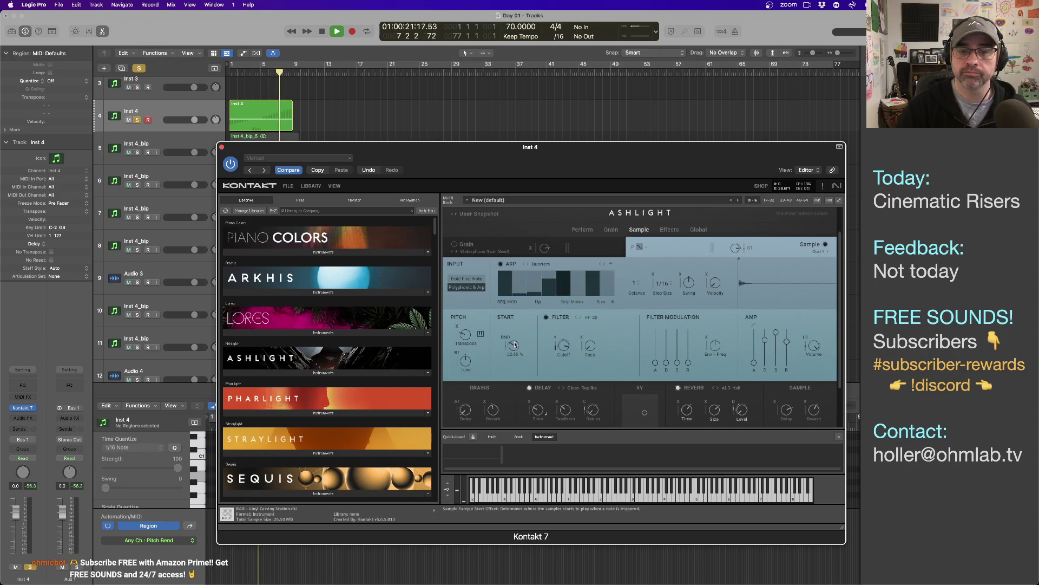
left_click_drag(515, 345, 517, 430)
key("space")
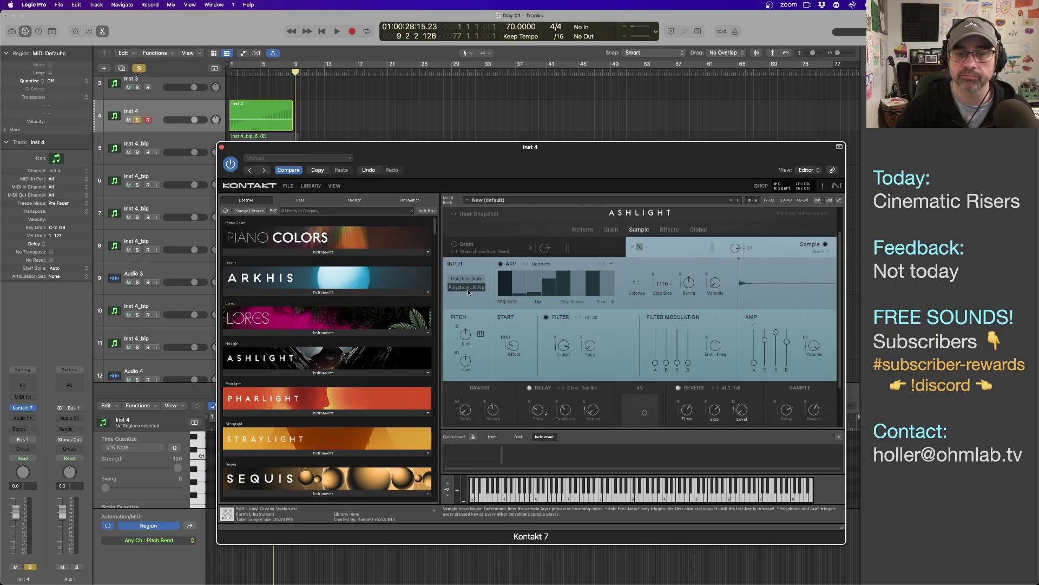
key("space")
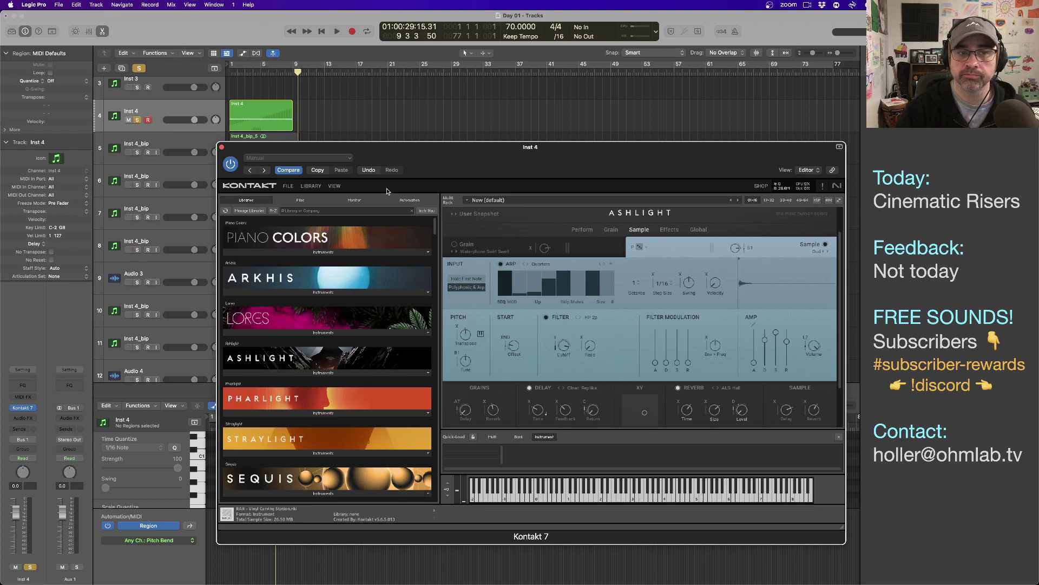
- Replay the riser from the start while adjusting the Sample layer's transposition, ending with playback stopped at the beginning
left_click(329, 128)
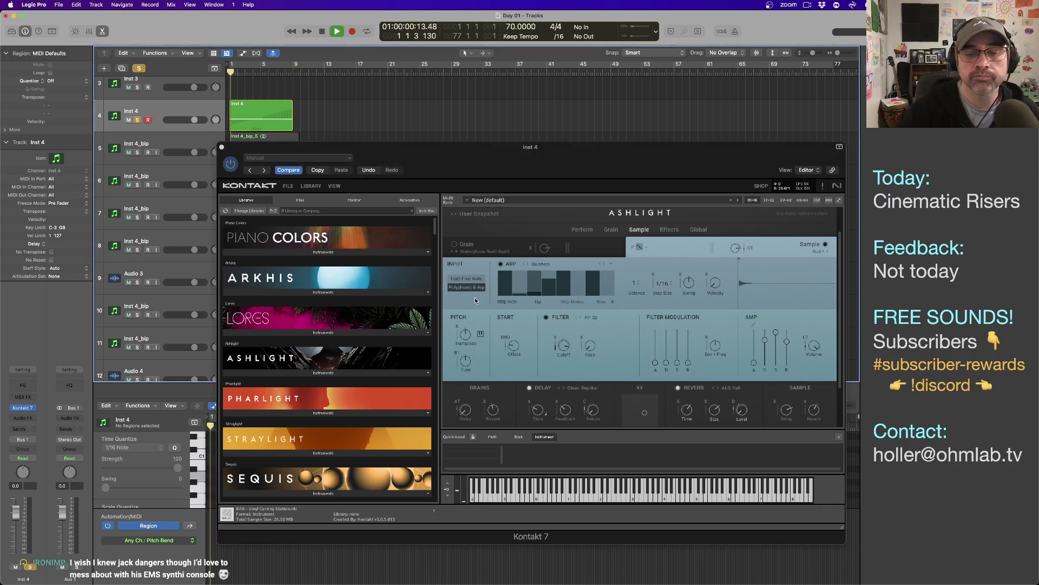
left_click_drag(468, 336, 472, 381)
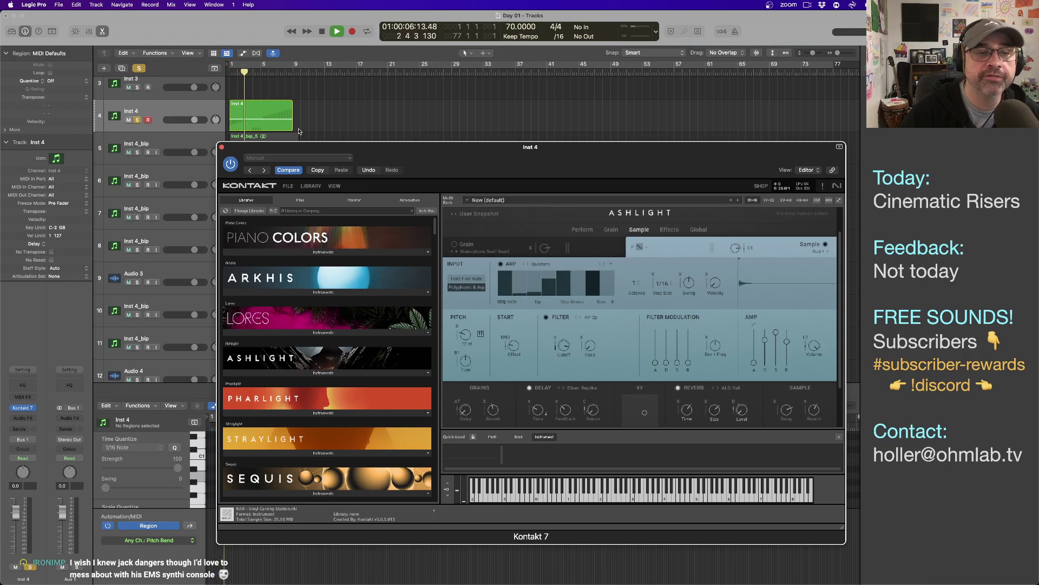
left_click(306, 122)
key("space")
key("Return")
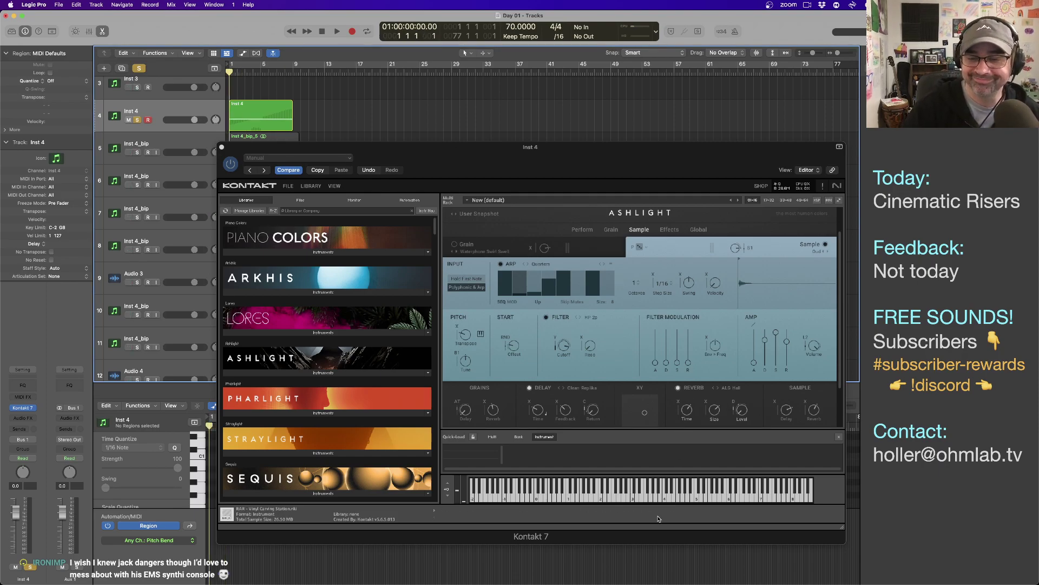
- Change the pitch of the Inst 4 region's A0 note in the piano roll and play the riser
left_click_drag(329, 154, 494, 138)
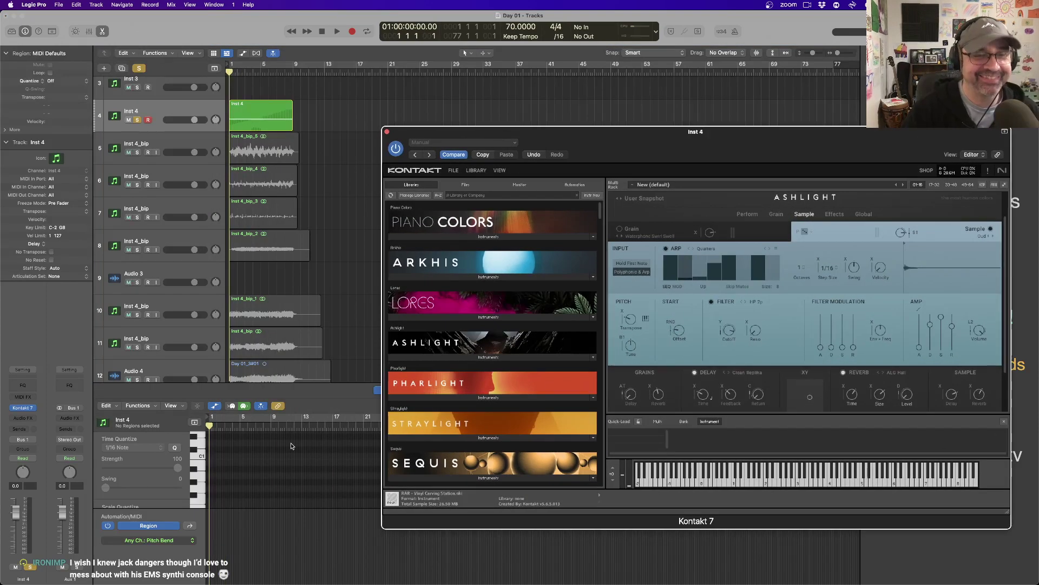
left_click(247, 123)
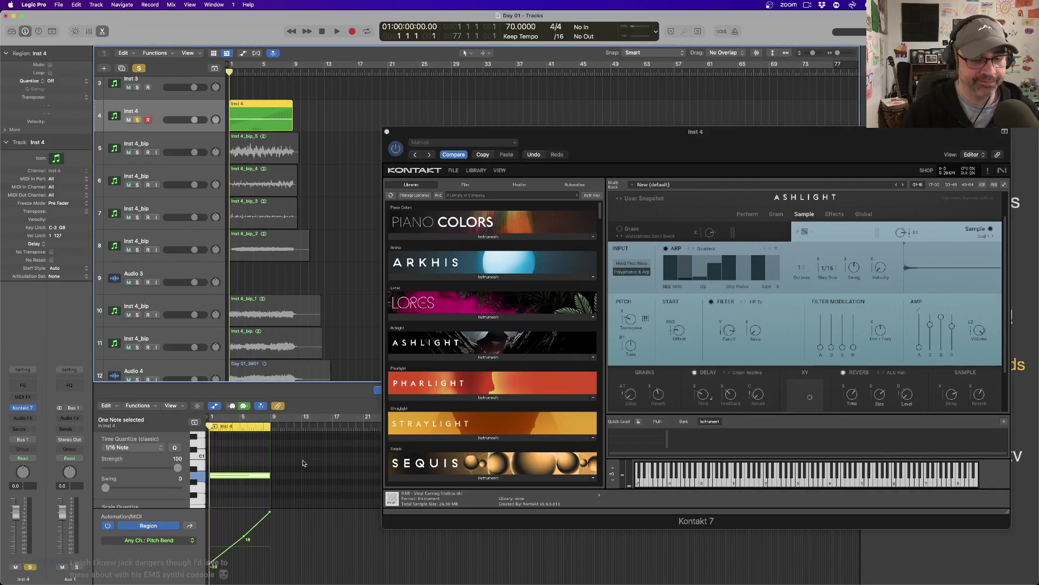
left_click(233, 476)
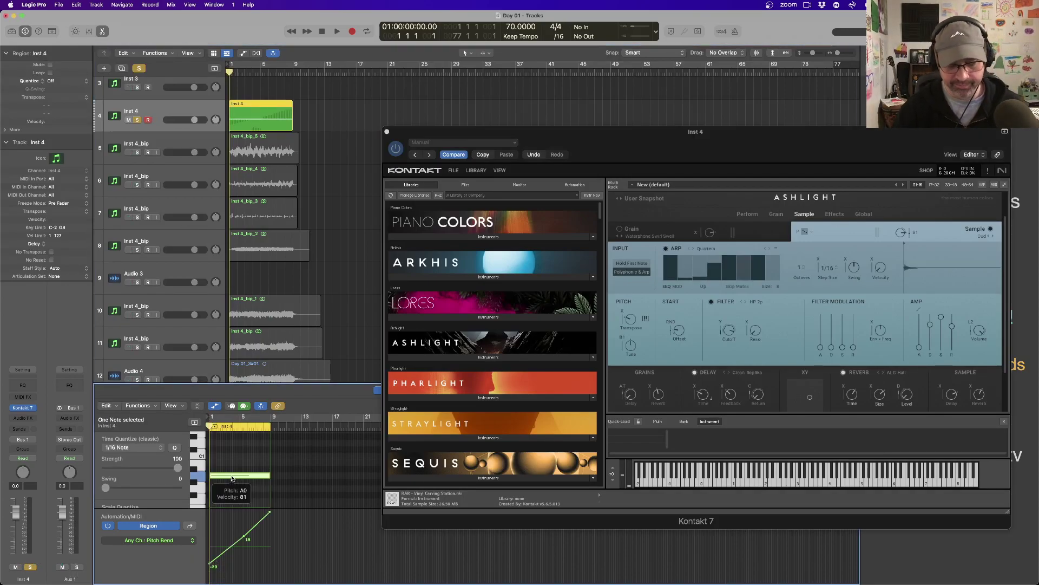
key("space")
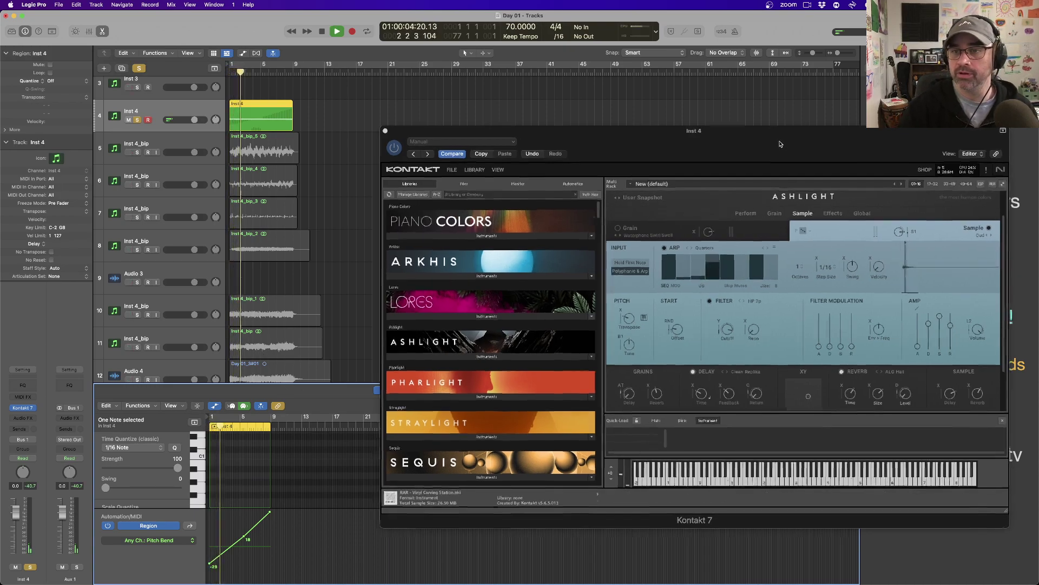
- Adjust the Sample layer's start offset and re-enable the Grain layer during playback, ending with playback stopped
left_click_drag(541, 132, 382, 138)
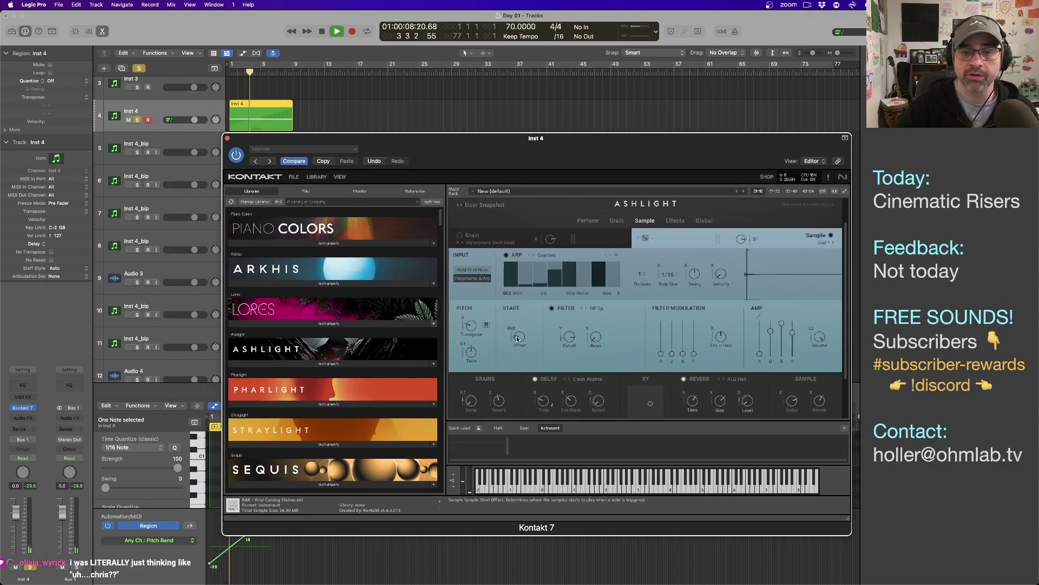
mouse_move(516, 344)
left_click_drag(518, 354, 524, 378)
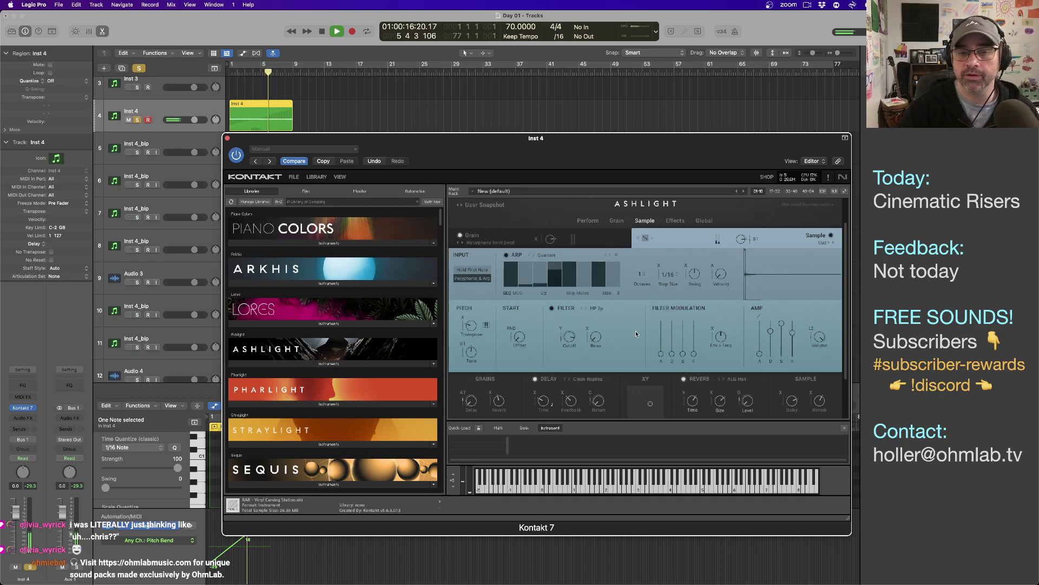
key("space")
- Audition the riser's opening from the start, then redraw the Sample layer's arpeggiator steps so they rise gradually
left_click(389, 120)
key("Return")
key("space")
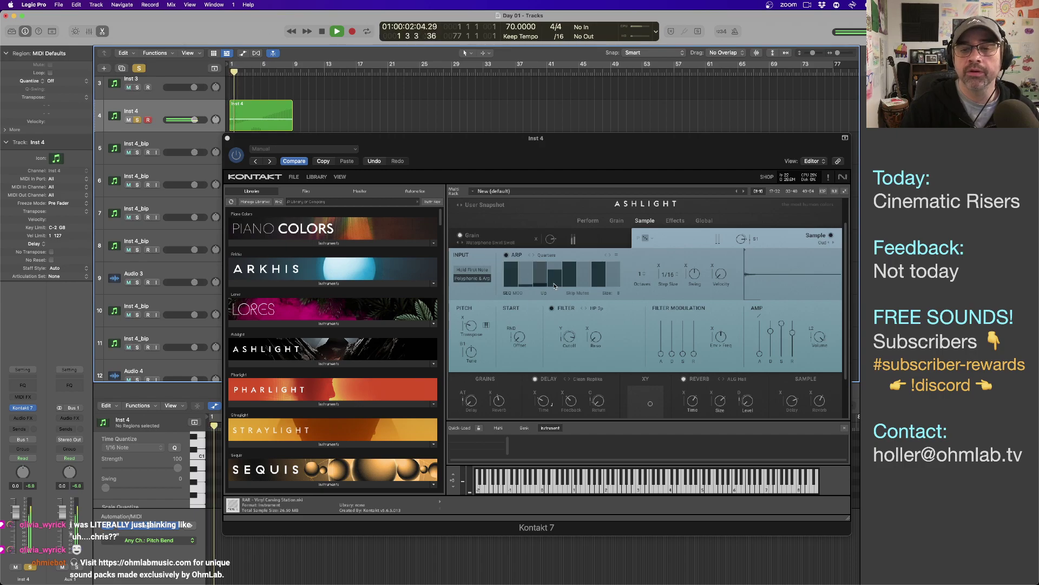
key("space")
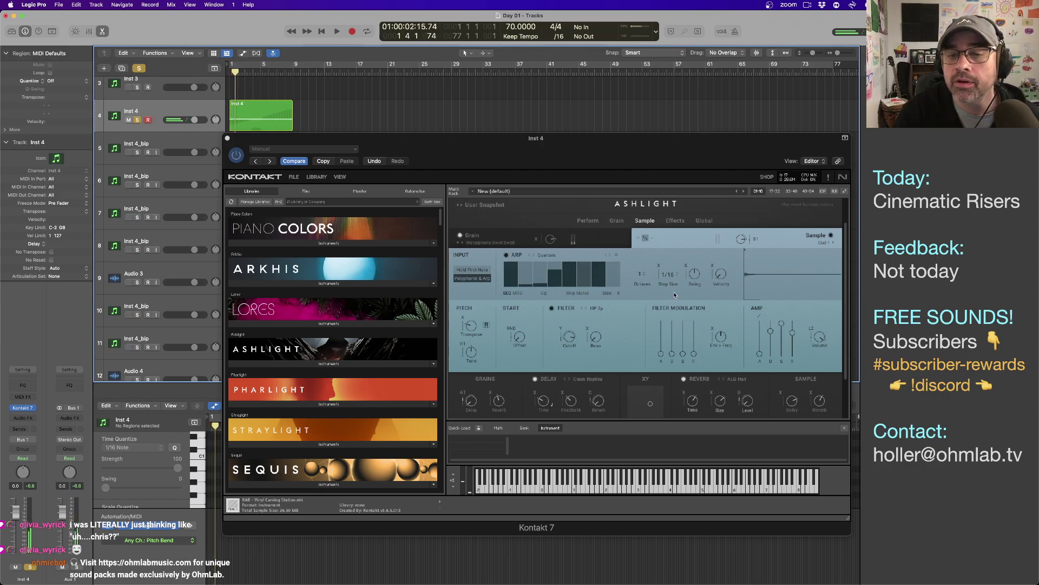
left_click(553, 281)
left_click_drag(565, 281, 587, 276)
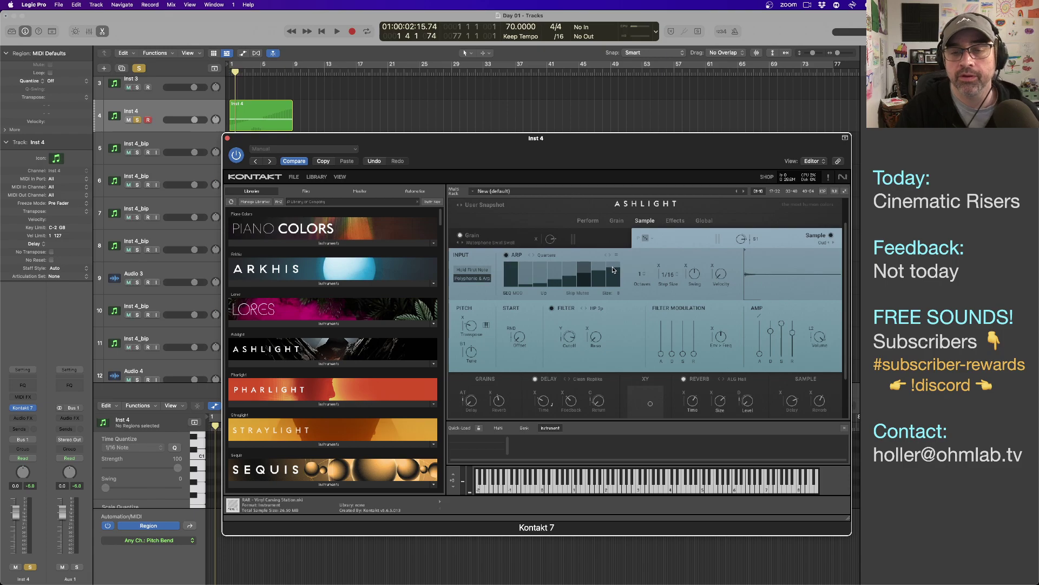
- Balance the two layers against the playing riser by raising the Sample volume and lowering the Grain volume
key("space")
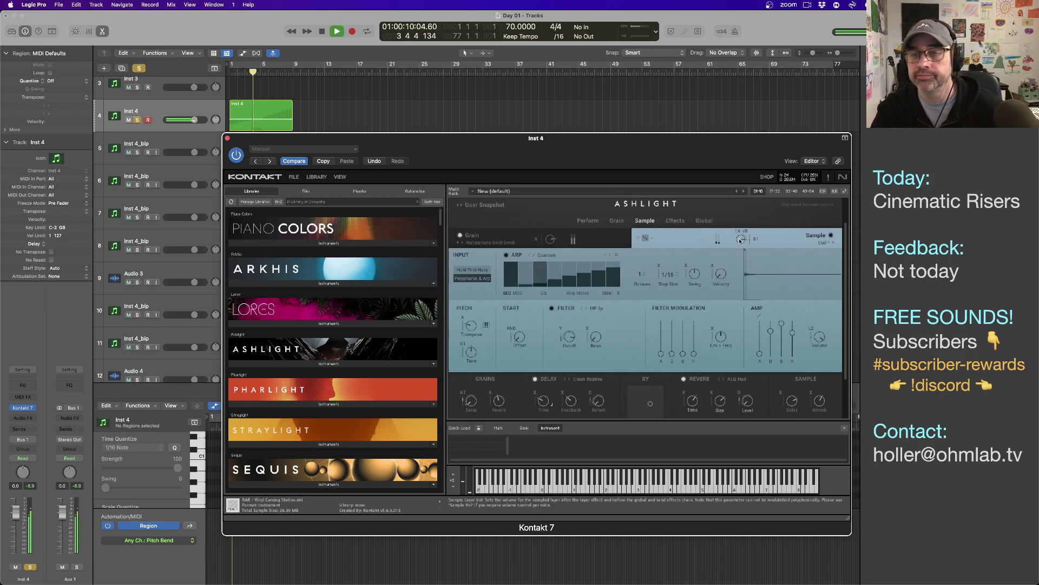
left_click_drag(739, 241, 740, 233)
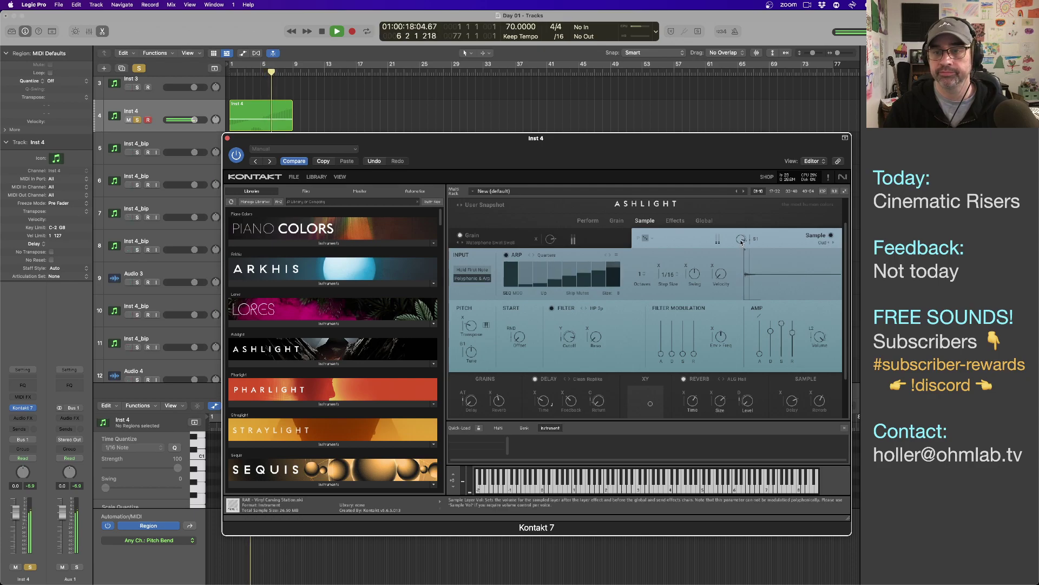
key("space")
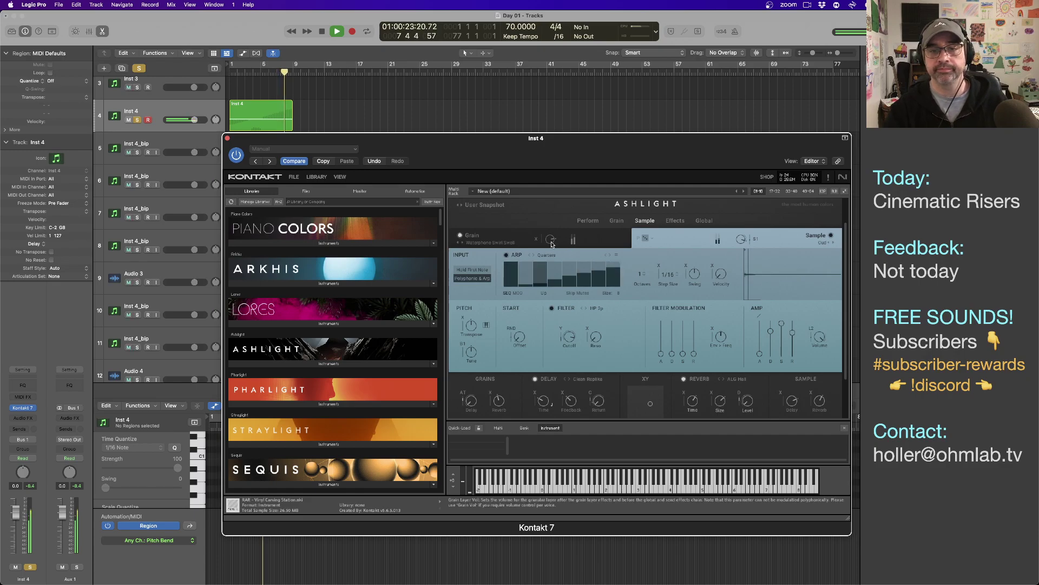
left_click_drag(551, 244, 577, 245)
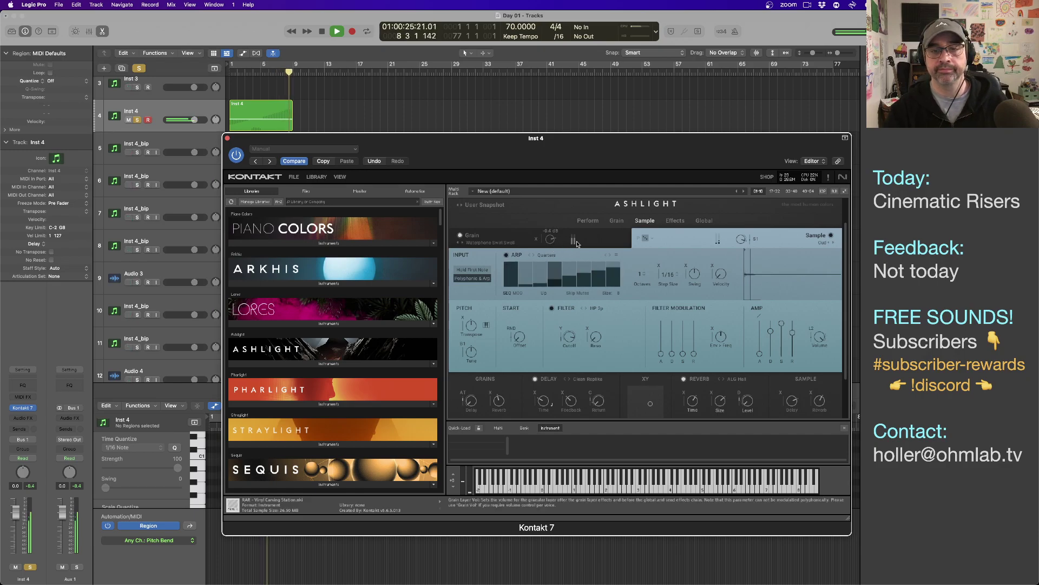
left_click(577, 244)
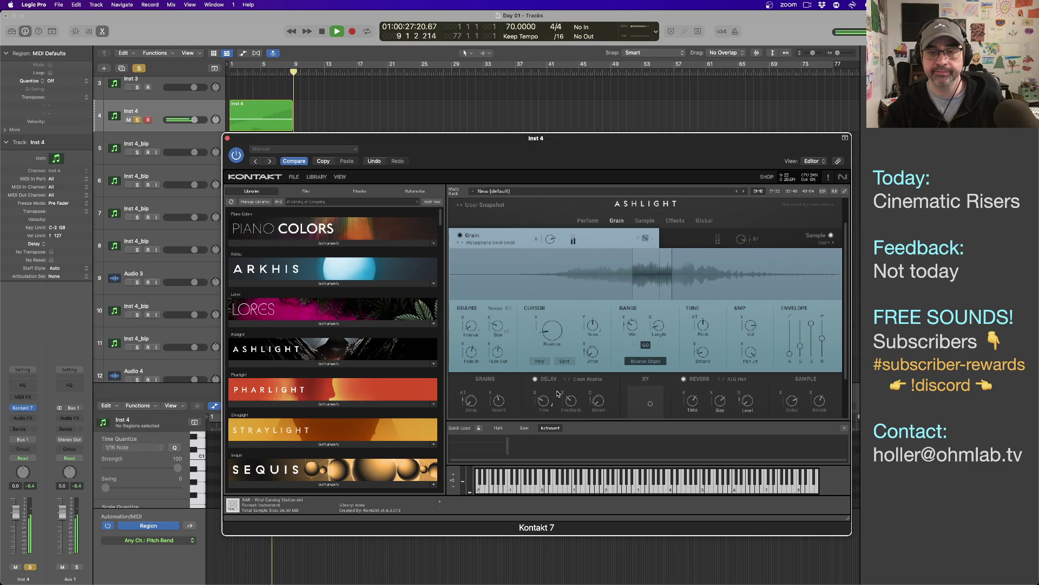
key("space")
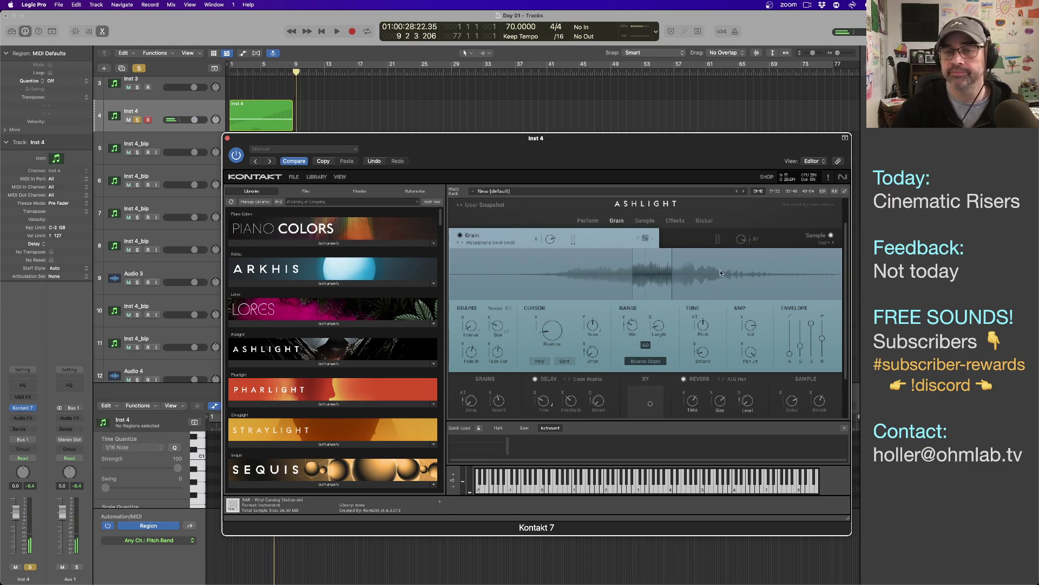
left_click_drag(550, 241, 551, 256)
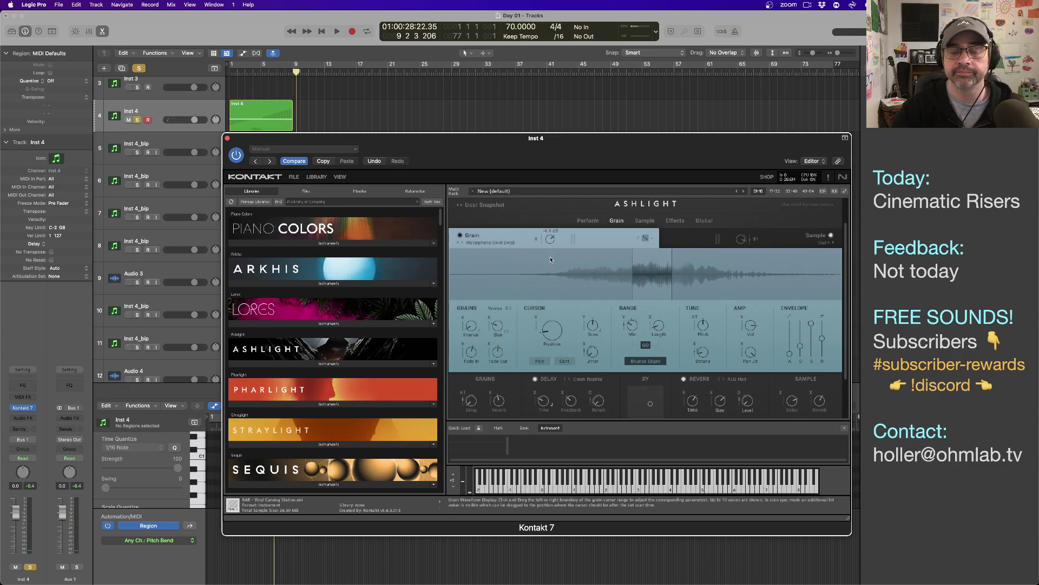
- Replay the riser's opening, then load Metal Stone Morph from the Stone presets as the Grain layer's source and close the browser
left_click(332, 124)
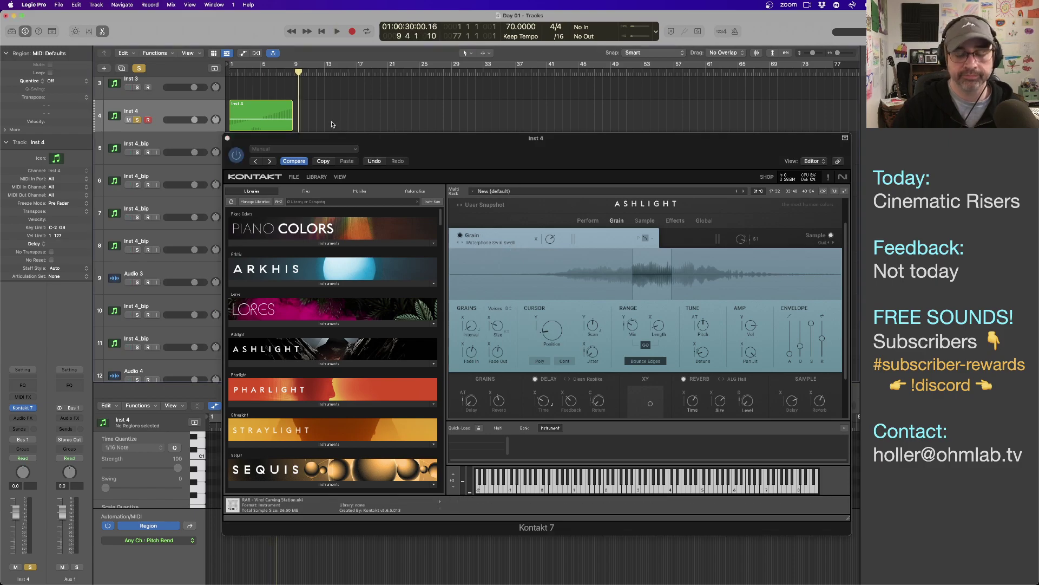
key("Return")
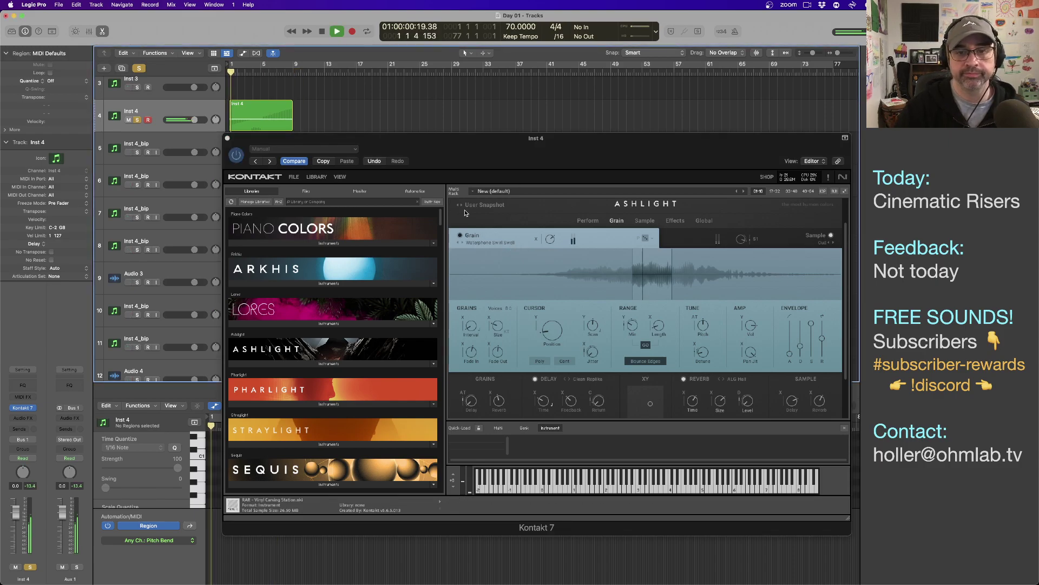
key("space")
left_click(490, 242)
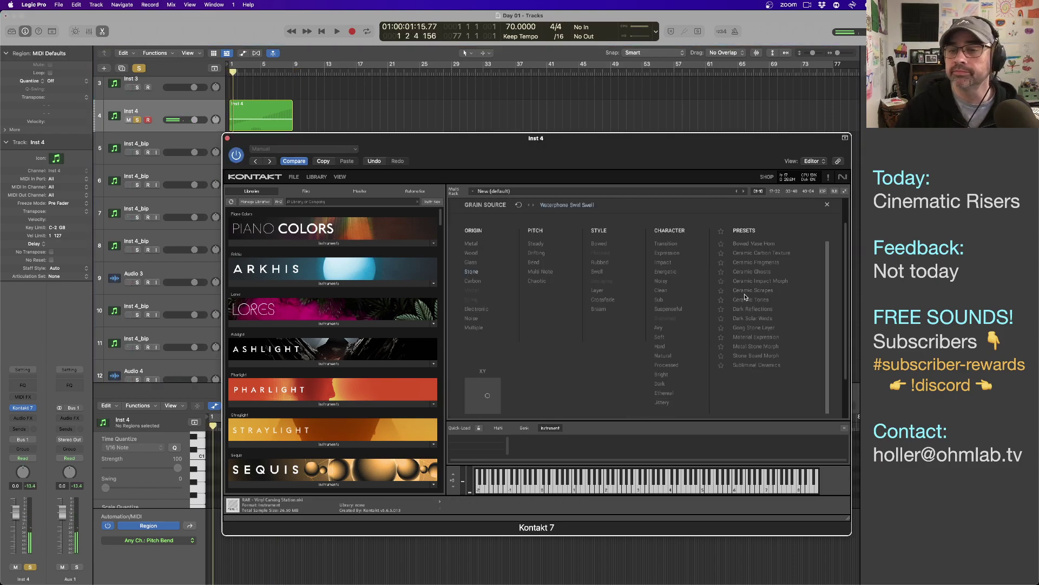
scroll(786, 325, "down", 1)
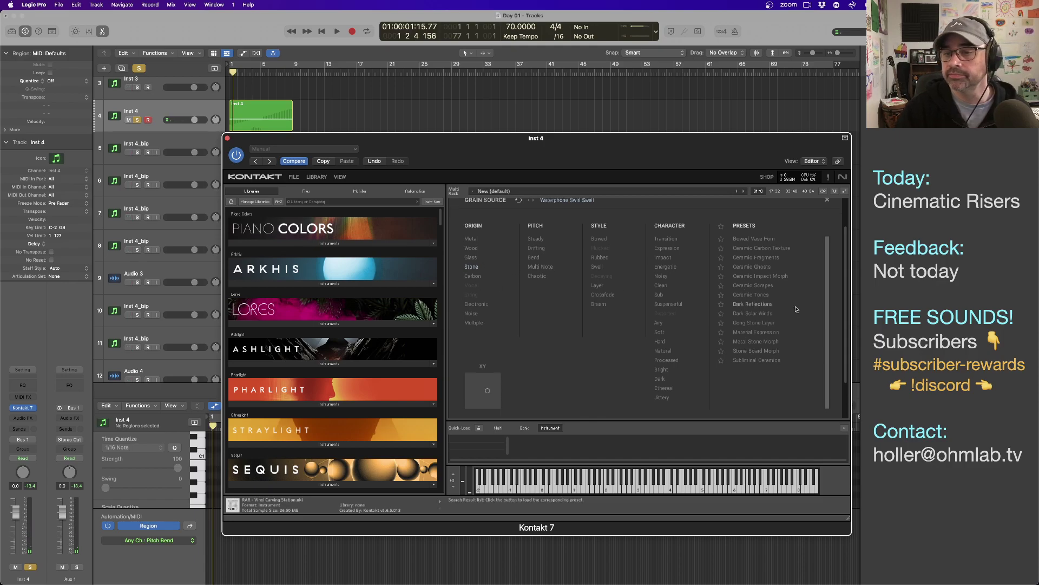
scroll(835, 242, "up", 3)
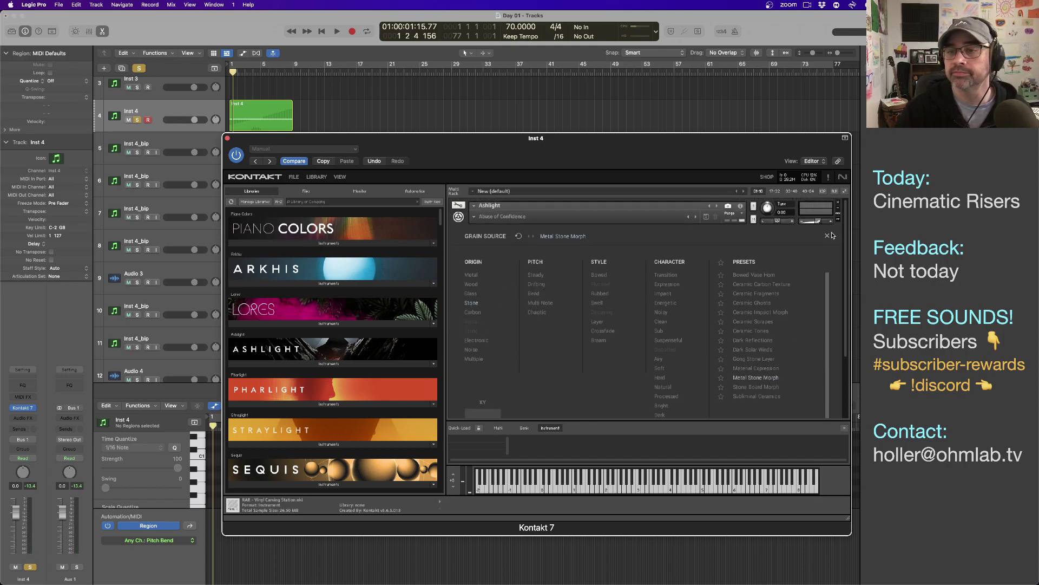
left_click(828, 236)
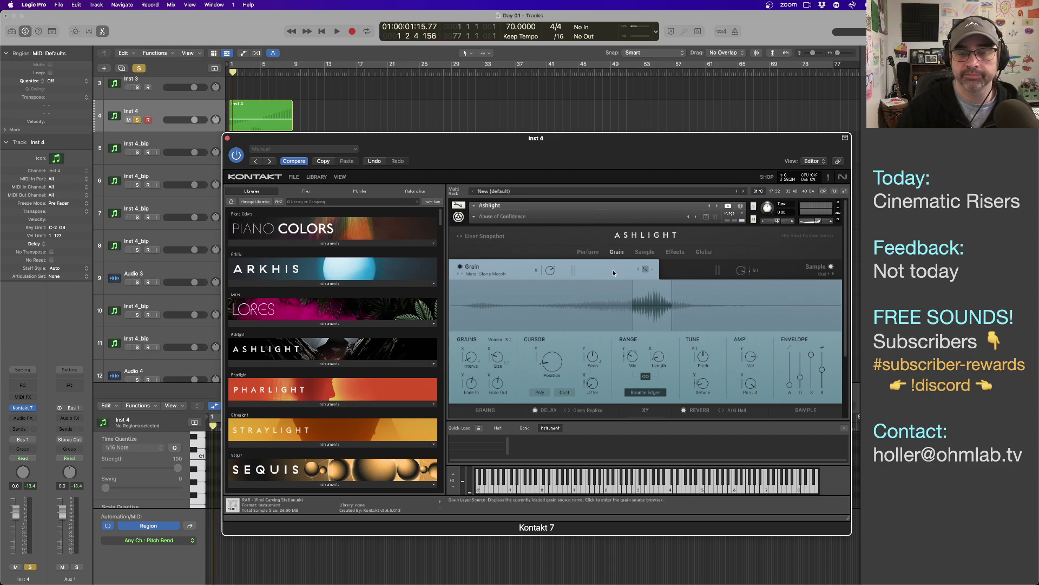
- Play the riser while repositioning the Grain cursor range in the waveform and adjusting its length, ending with playback stopped
key("space")
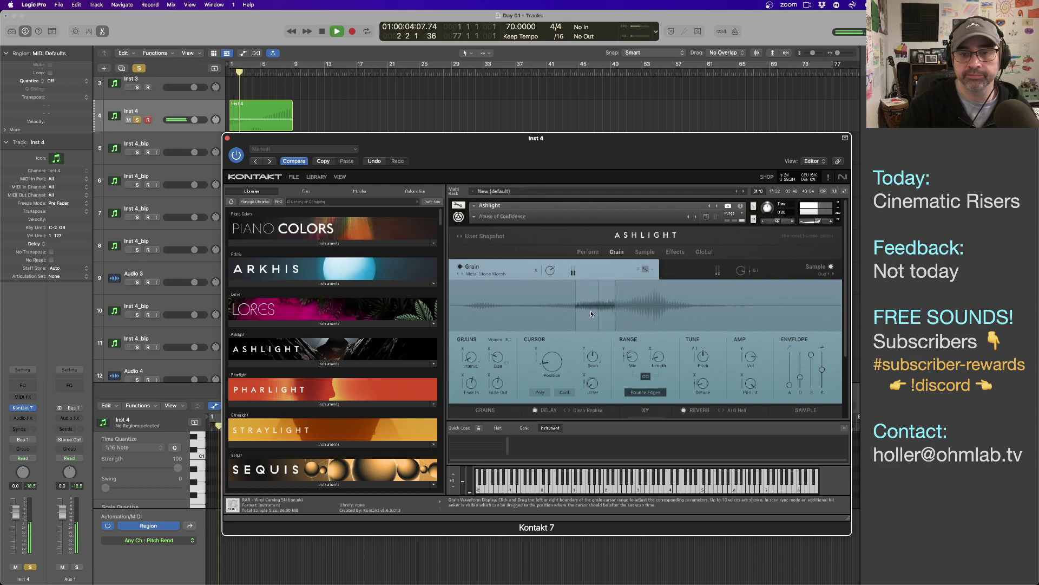
left_click_drag(590, 310, 595, 311)
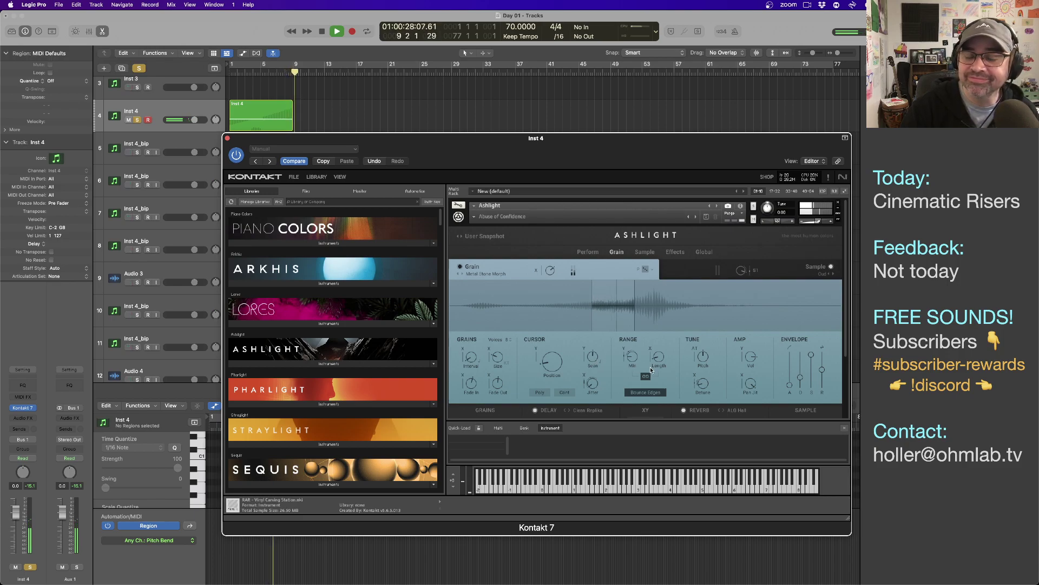
key("space")
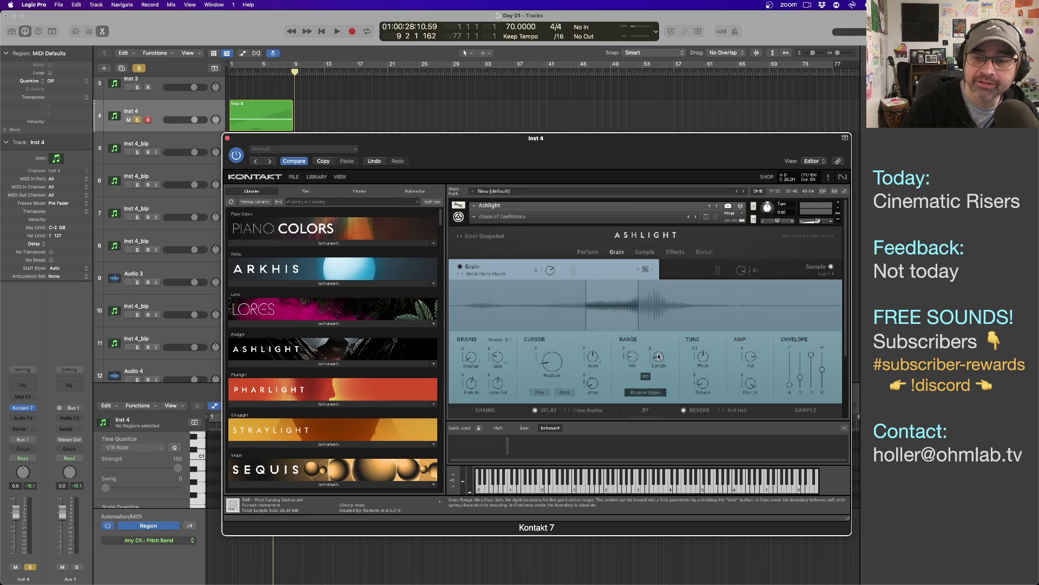
- Replay the riser from the start while adjusting the reverb send levels of the Sample and Grain layers on Ashlight's Effects page
left_click(674, 251)
scroll(587, 388, "down", 3)
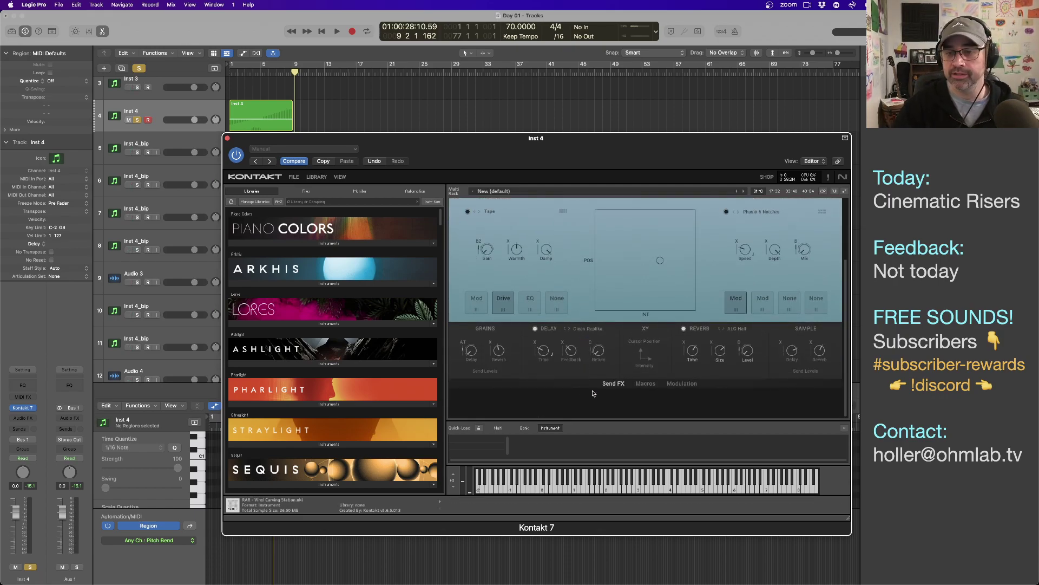
key("space")
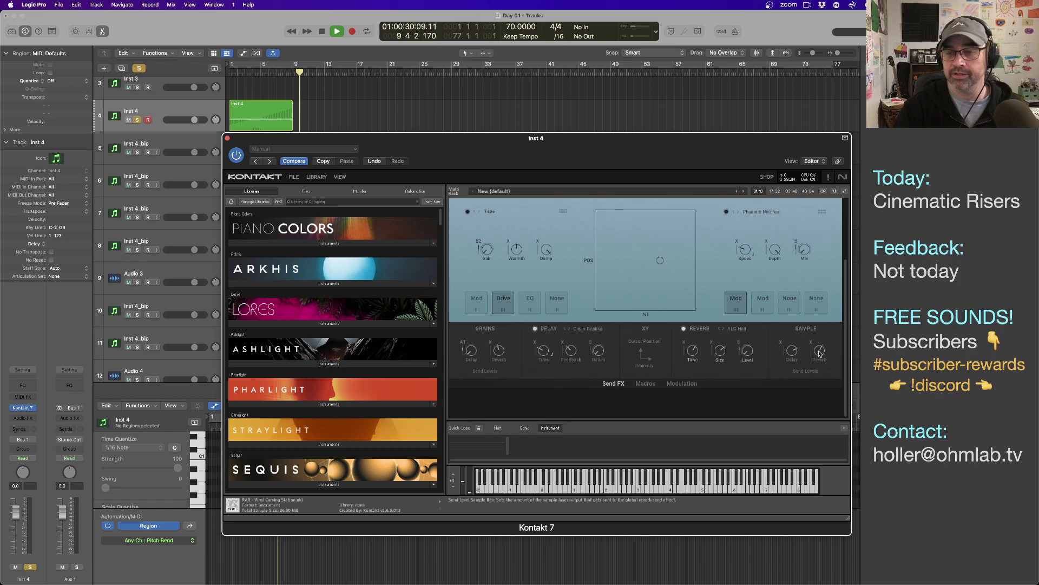
left_click(377, 121)
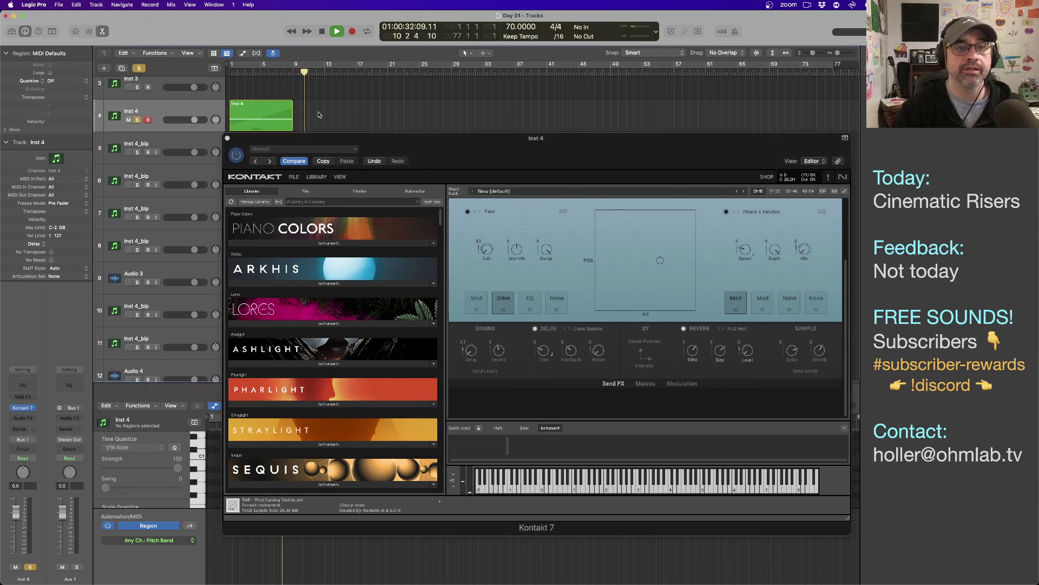
key("Return")
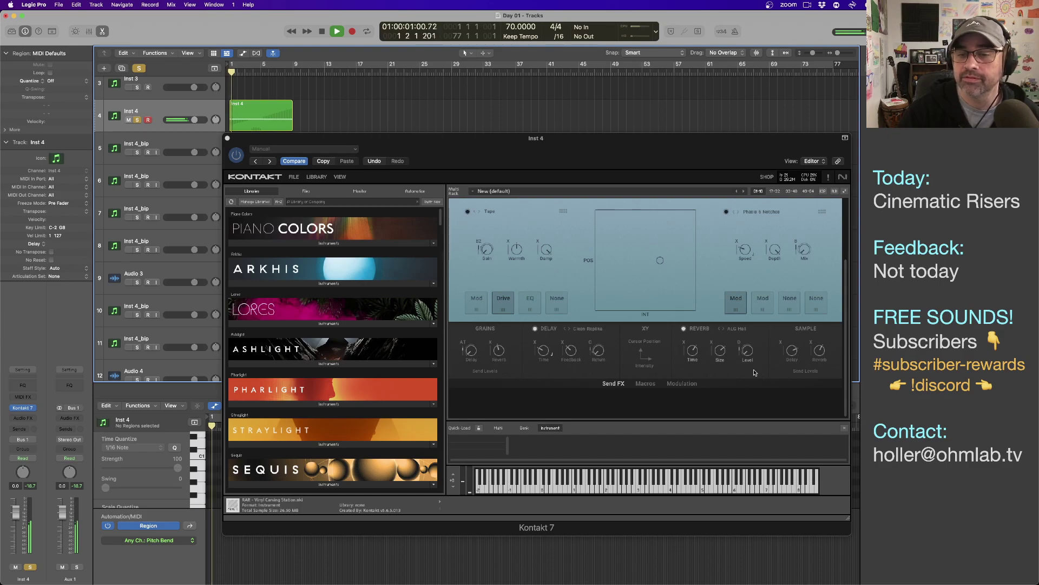
left_click(723, 368)
left_click_drag(723, 368, 704, 367)
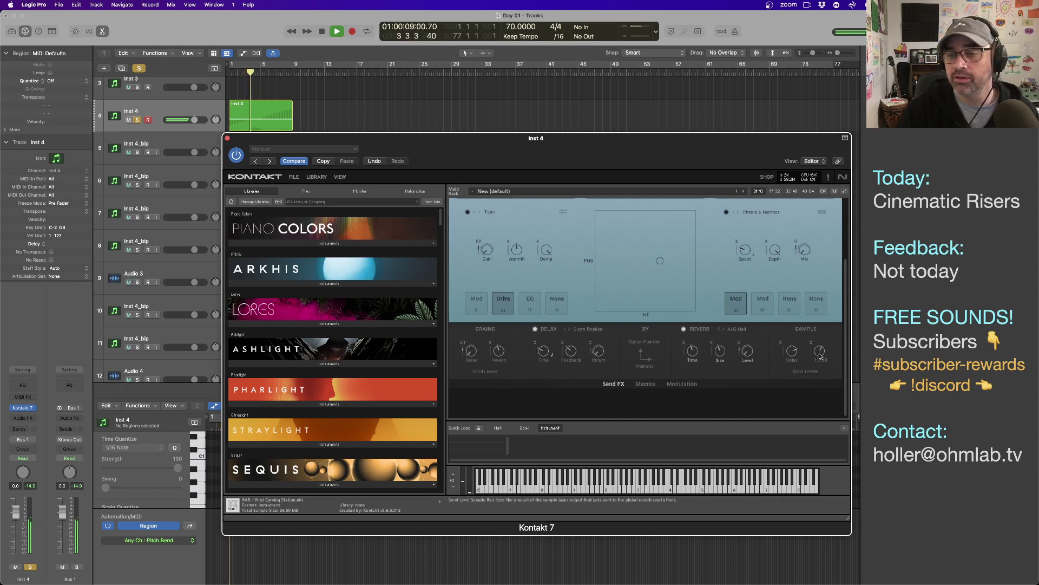
left_click_drag(820, 354, 821, 378)
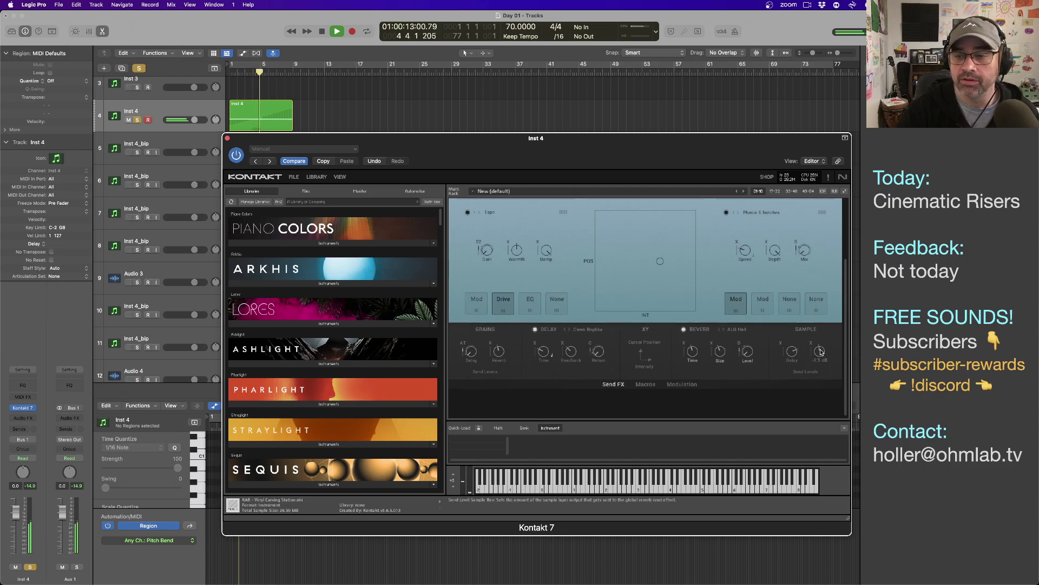
mouse_move(498, 354)
left_click_drag(498, 355, 498, 374)
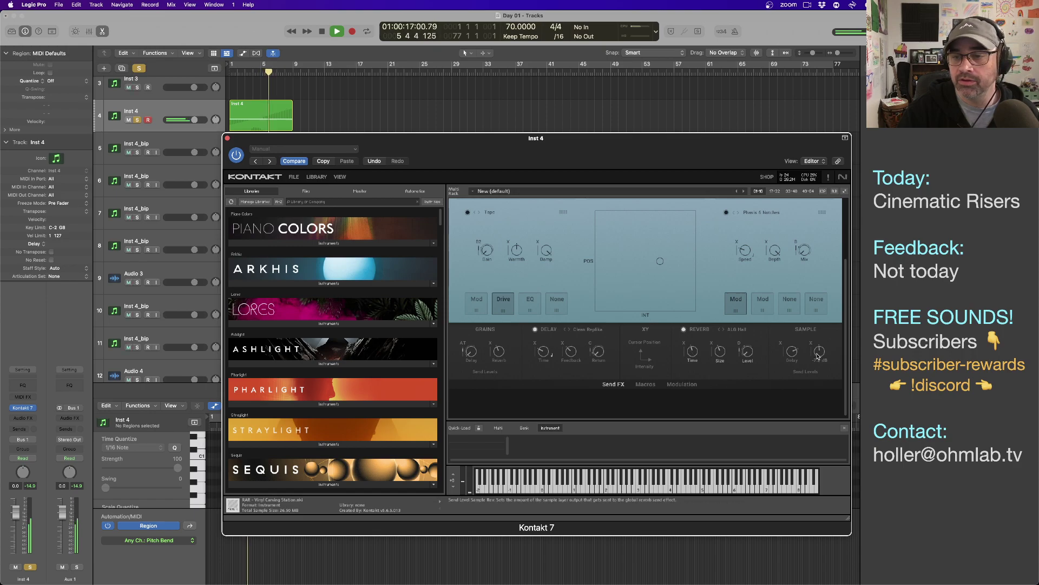
mouse_move(819, 358)
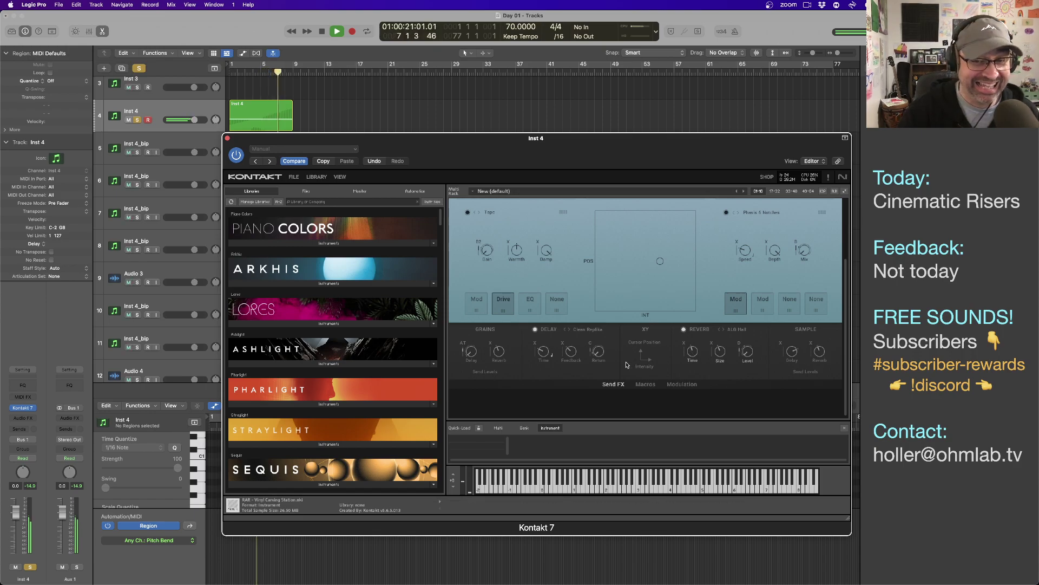
- Nudge the XY pad cursor on Ashlight's Perform page while the riser plays out, ending with playback stopped
scroll(625, 362, "up", 3)
left_click(588, 252)
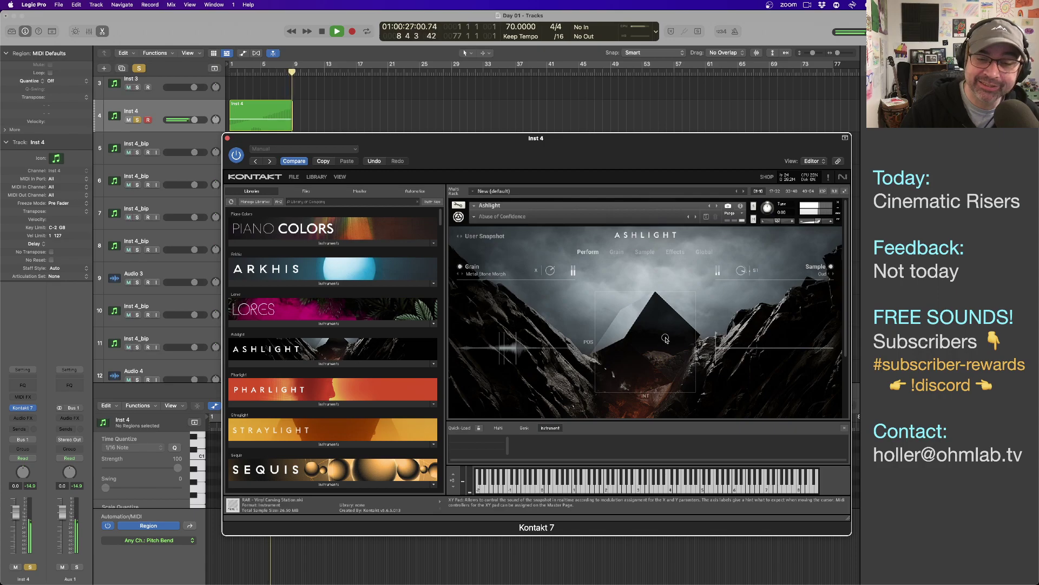
key("space")
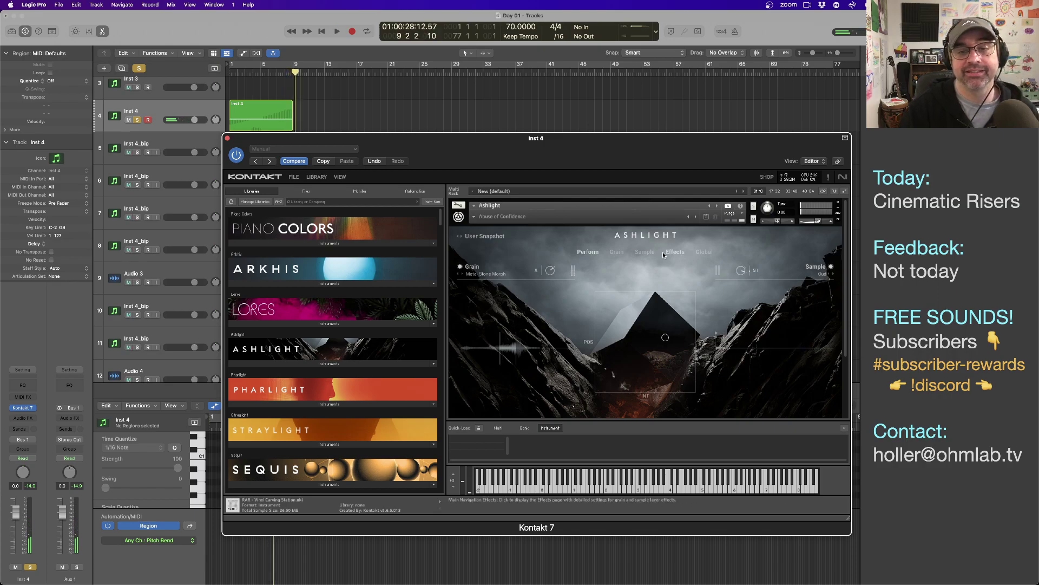
- Audition the whole riser from the start with the Grain page open to watch the cursor range, stopping just past the region's end
left_click(616, 252)
key("Return")
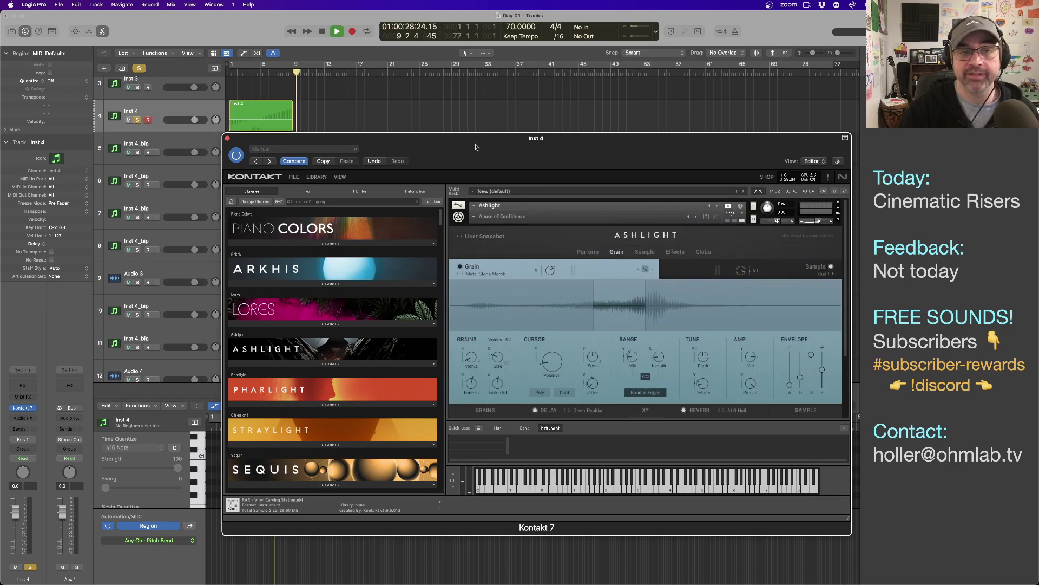
left_click(335, 119)
key("space")
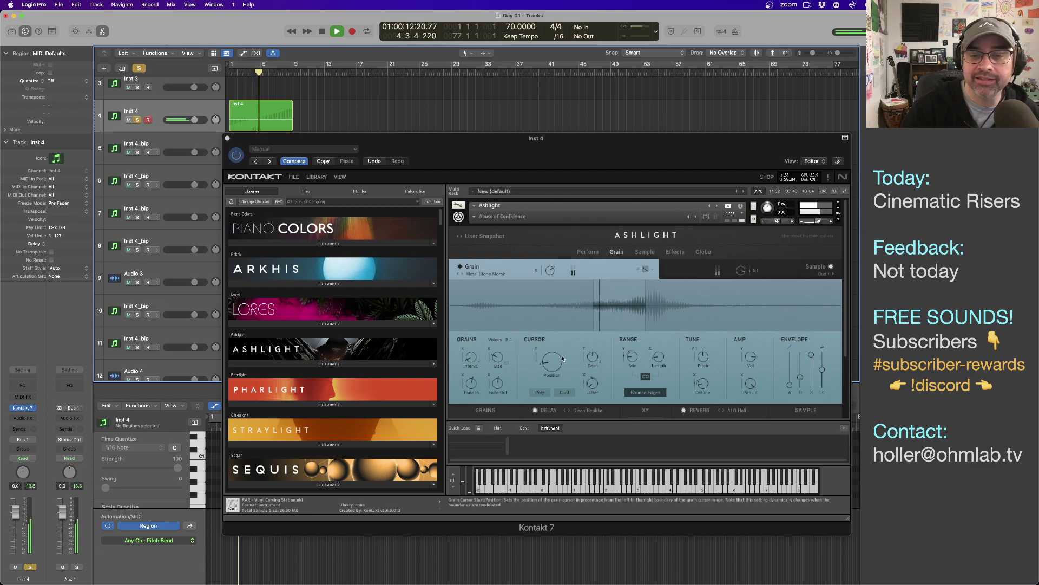
left_click(632, 322)
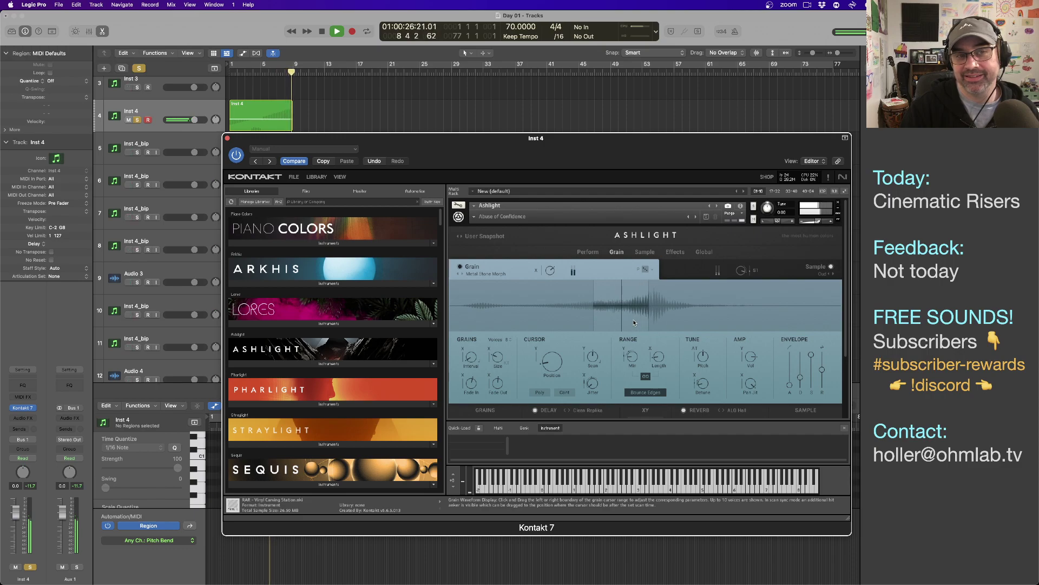
key("space")
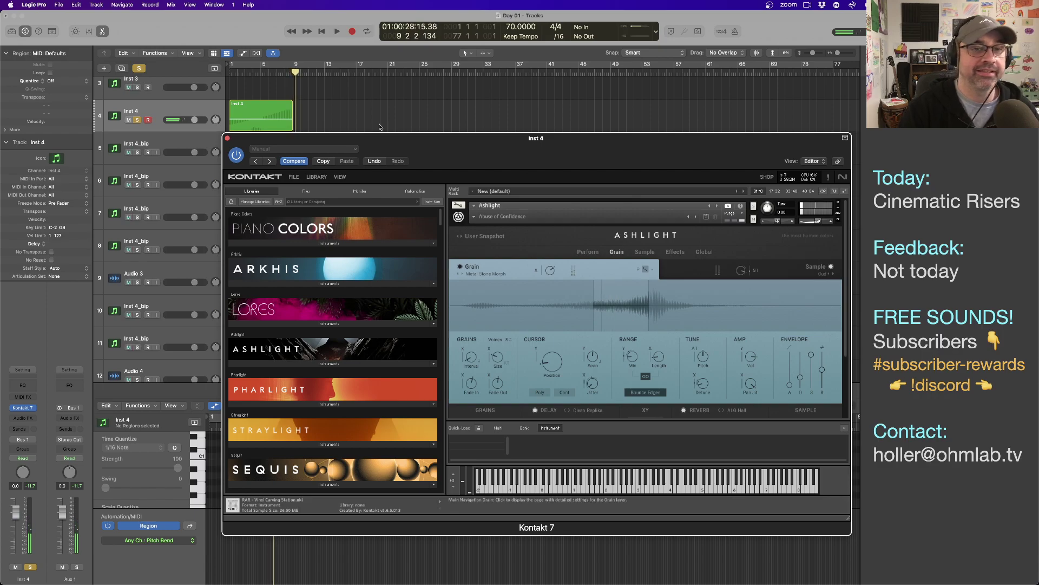
- Bounce the Inst 4 region in place to a new track, leaving the source and including the audio tail
left_click(281, 120)
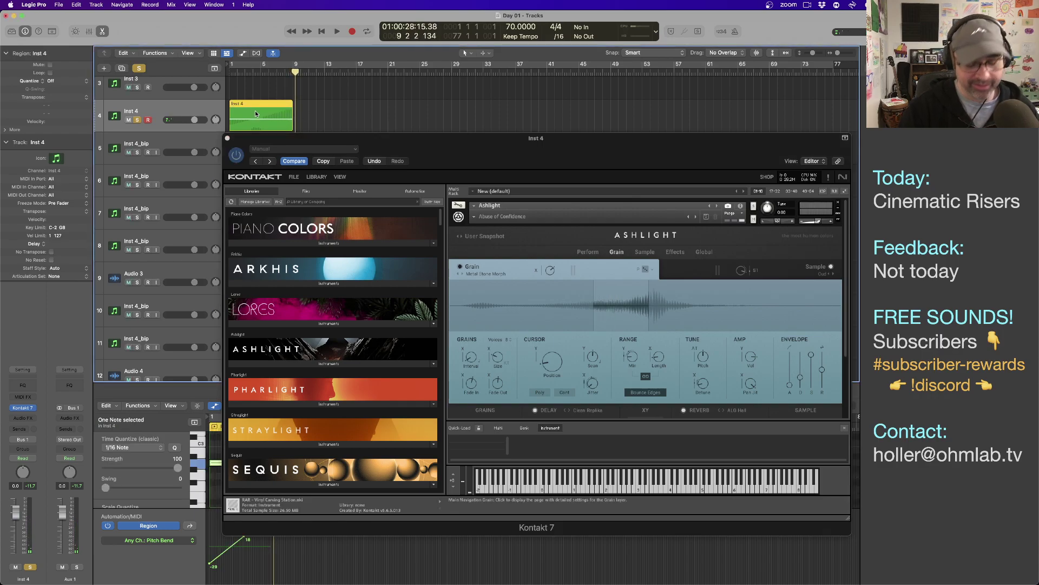
key("ctrl+b")
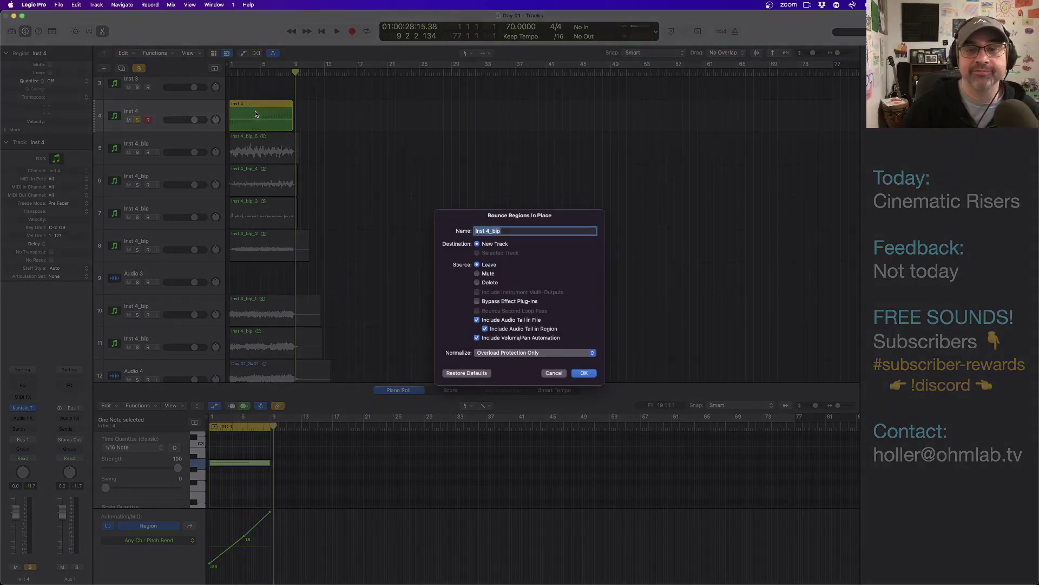
key("Return")
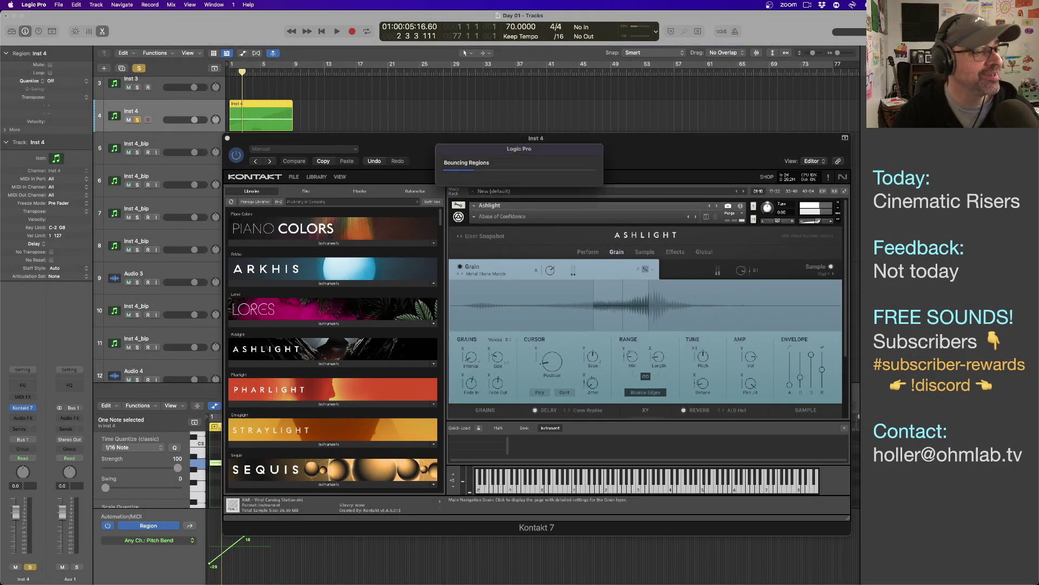